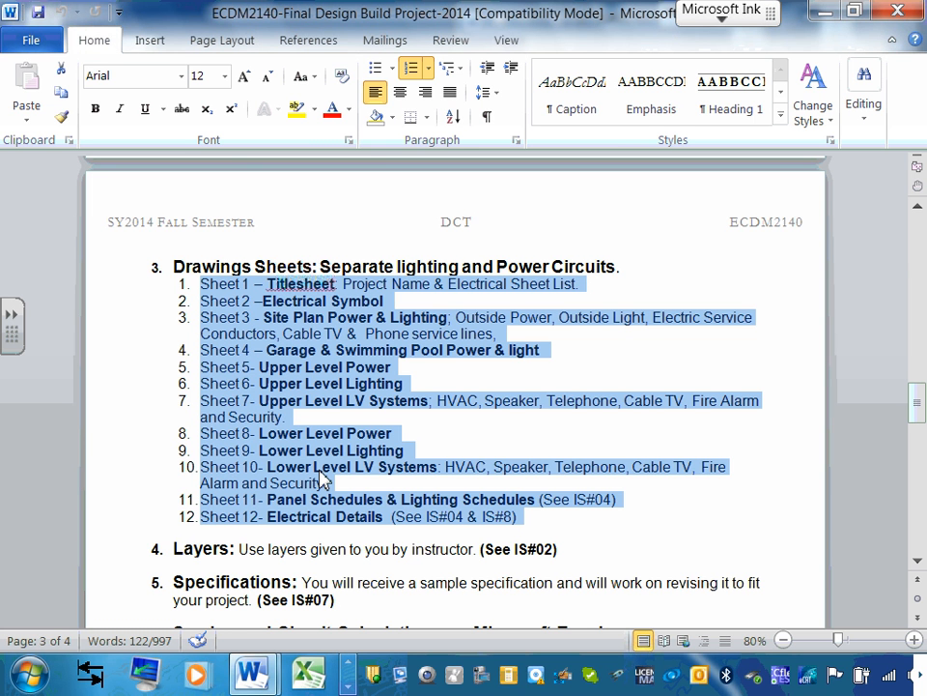
Step: Review the 2014 residential project schedule, the apartment electrical requirements and the drawing sheet list in the final design build project document
left_click_drag(638, 35, 593, 56)
left_click(742, 25)
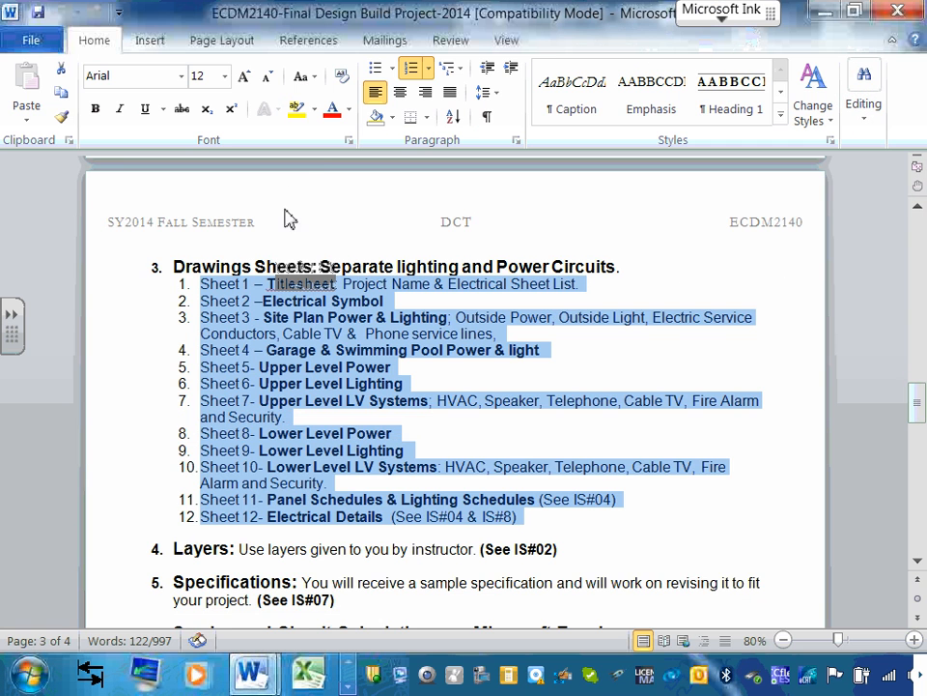
left_click_drag(918, 404, 917, 228)
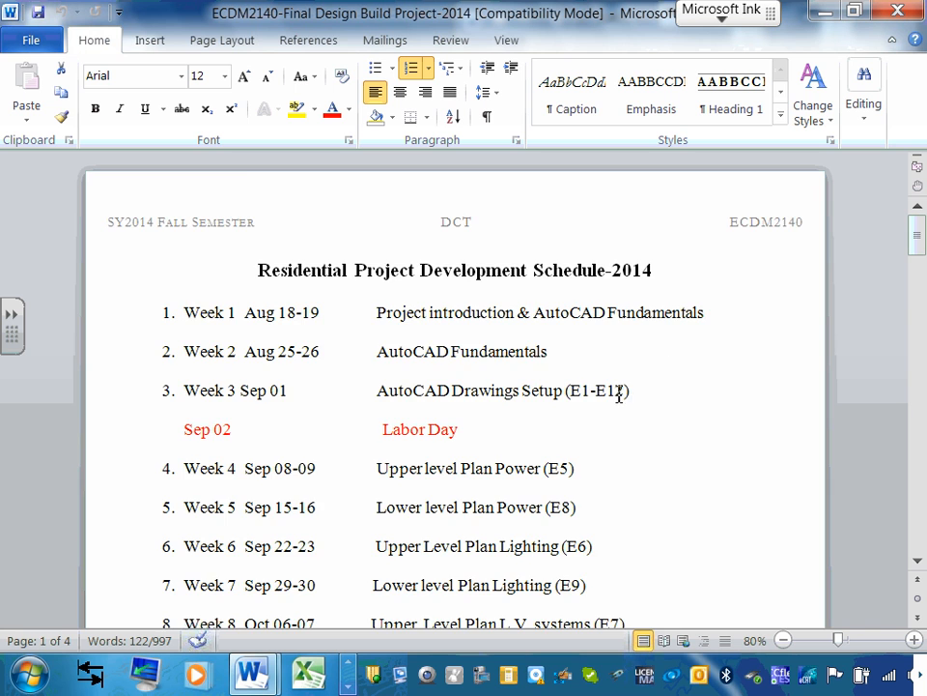
scroll(623, 391, "down", 15)
scroll(657, 359, "down", 12)
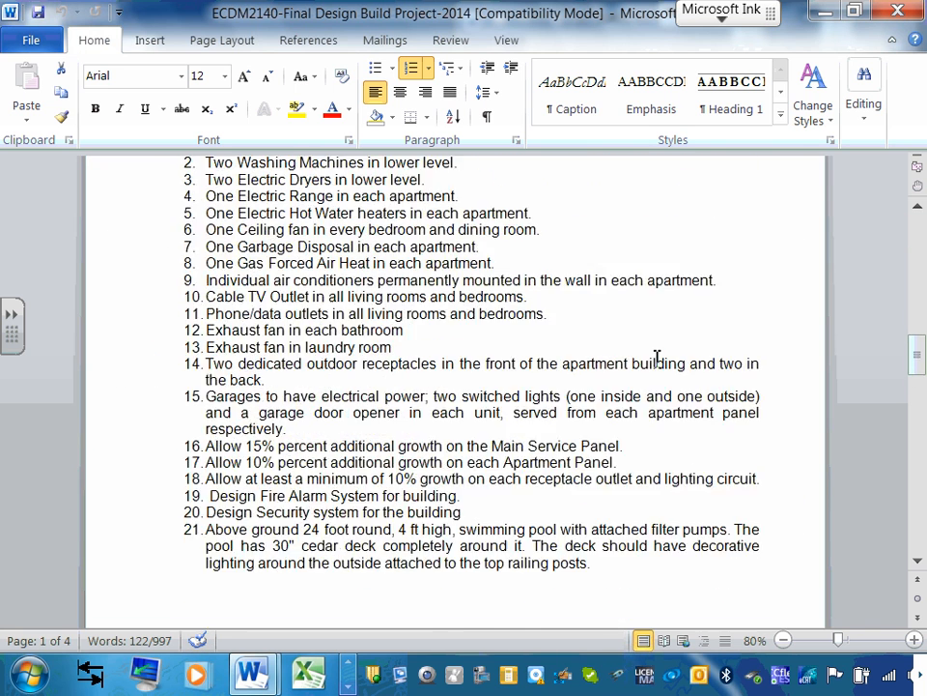
scroll(655, 359, "down", 5)
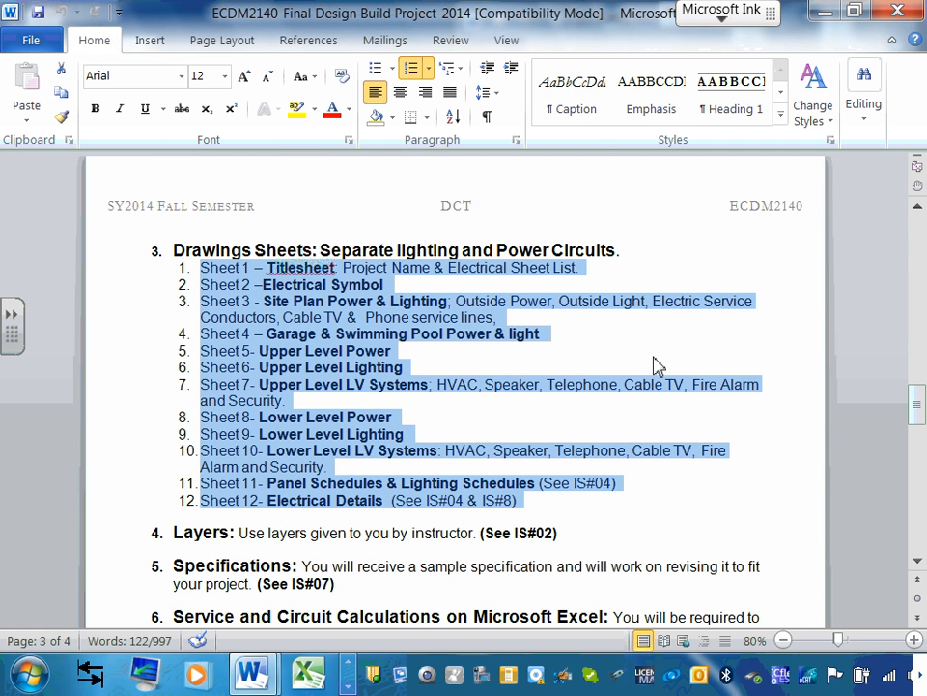
Step: Reduce the Word document window, switch to File Explorer and open the Instructor folder in 2014 Fall-2015 Spring
left_click(855, 12)
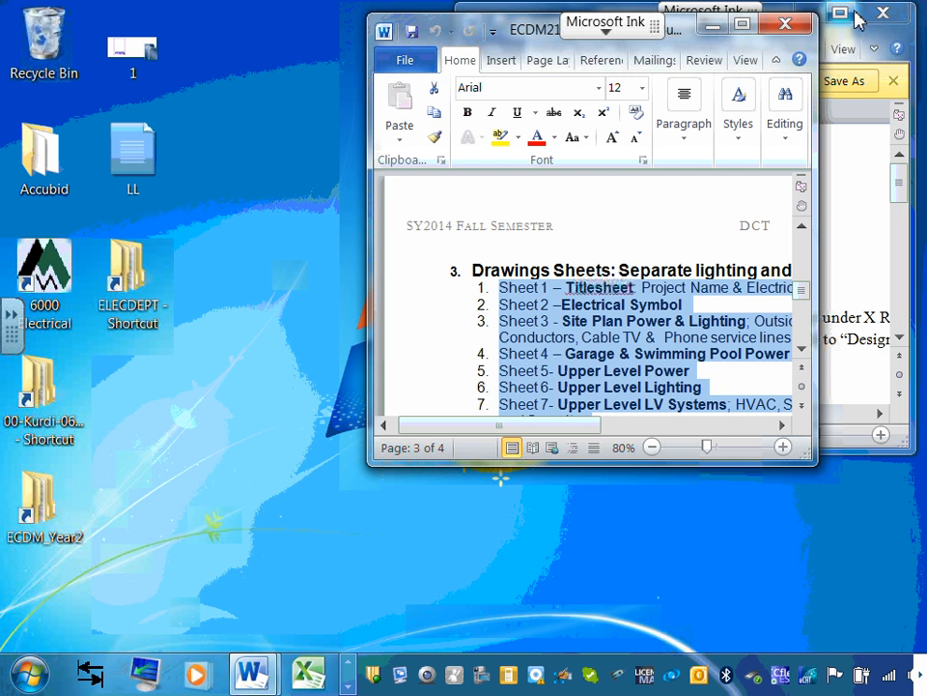
left_click(349, 663)
left_click(349, 663)
left_click(309, 673)
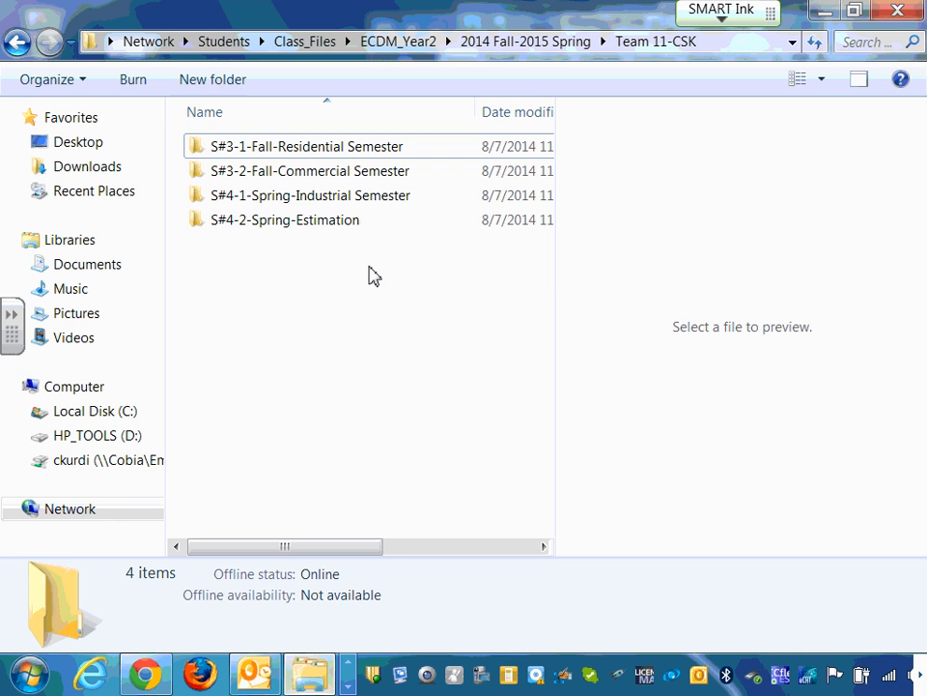
left_click(17, 42)
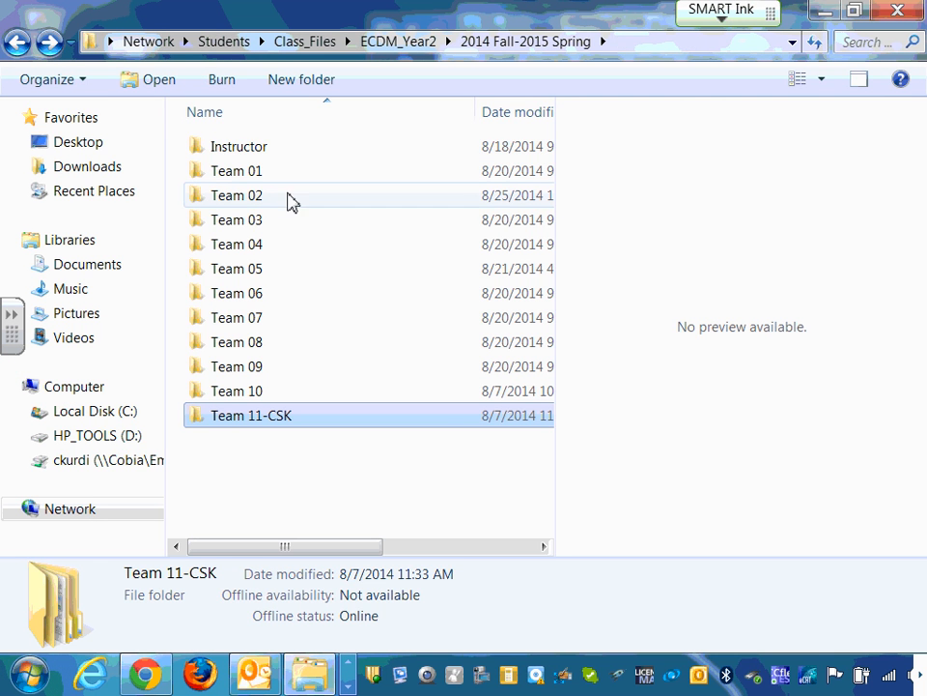
left_click(275, 150)
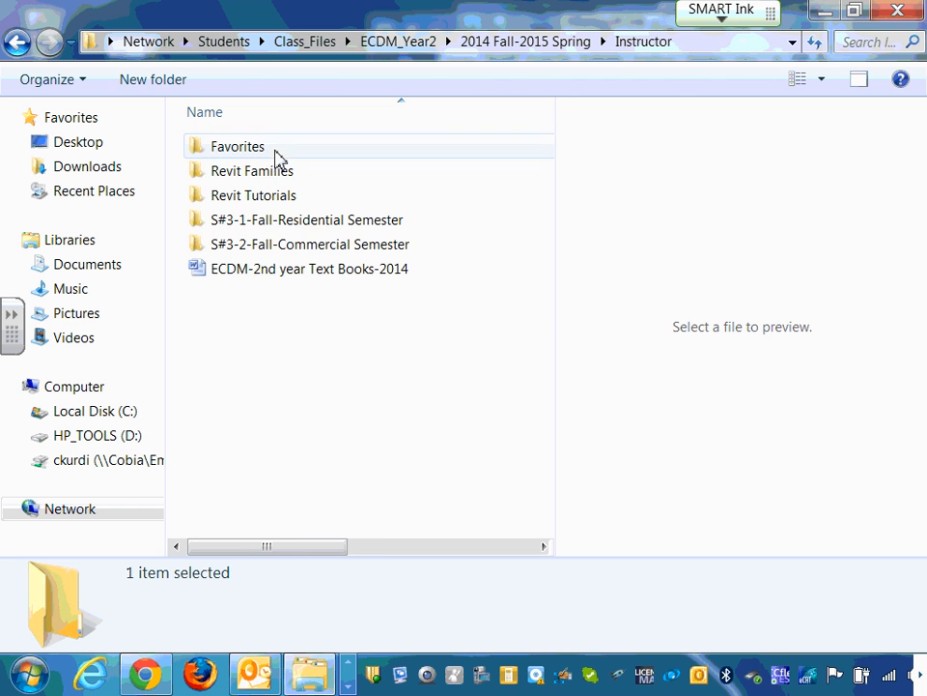
Step: Open the Work Scope & Schedules folder of ECDM2140-Electrical Residential Design Project, inside S#3-1-Fall-Residential Semester
left_click(303, 221)
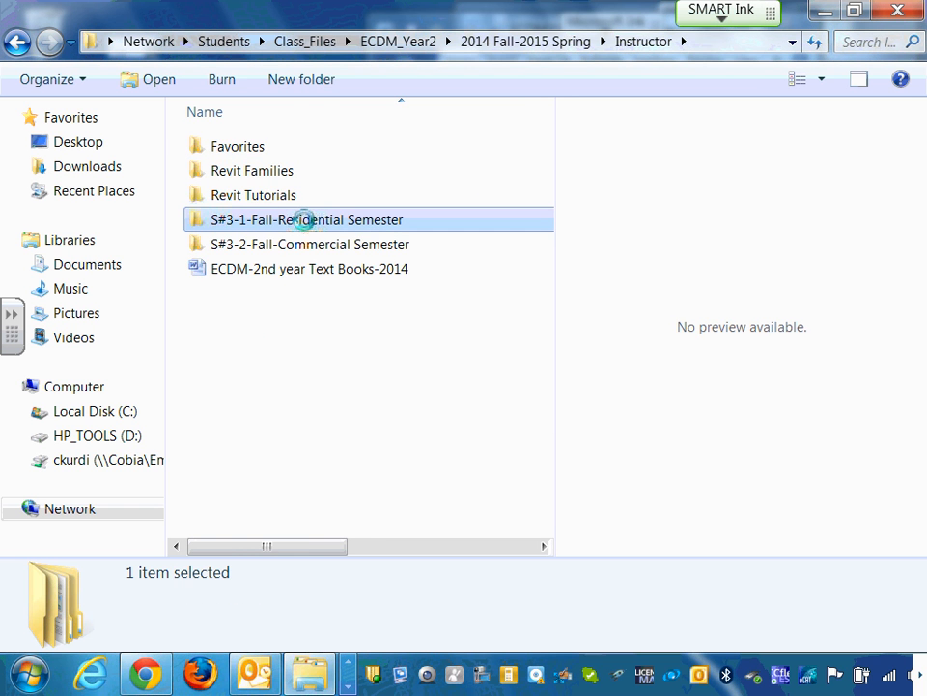
double_click(304, 221)
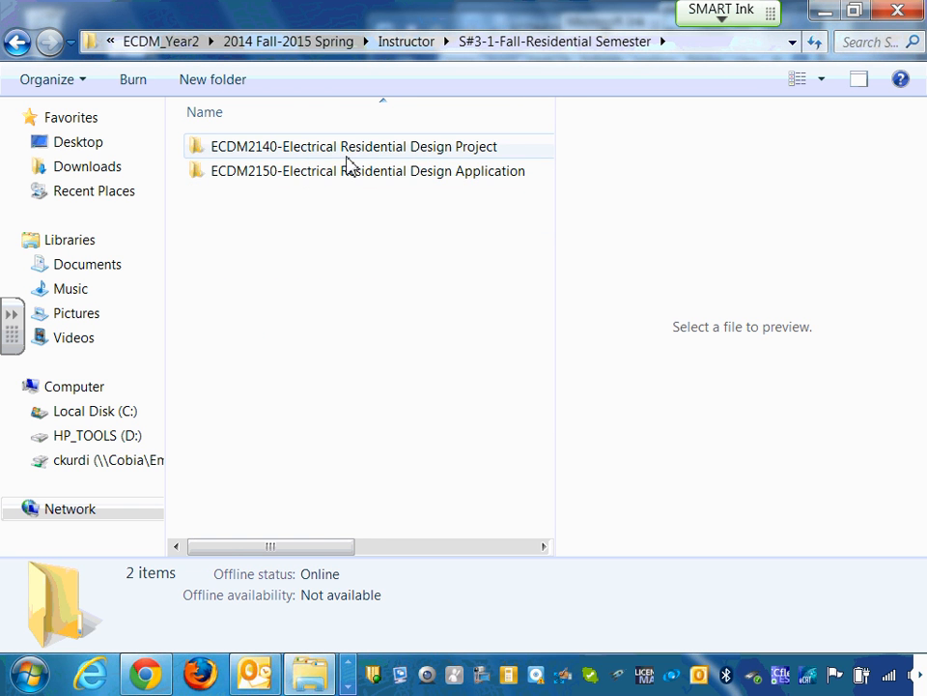
left_click(451, 147)
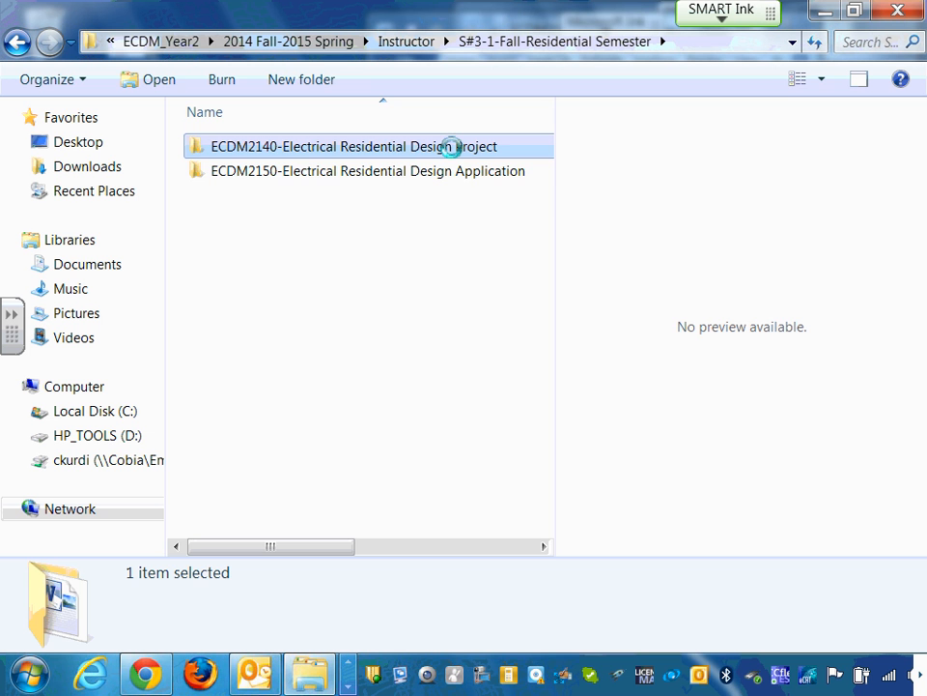
double_click(451, 147)
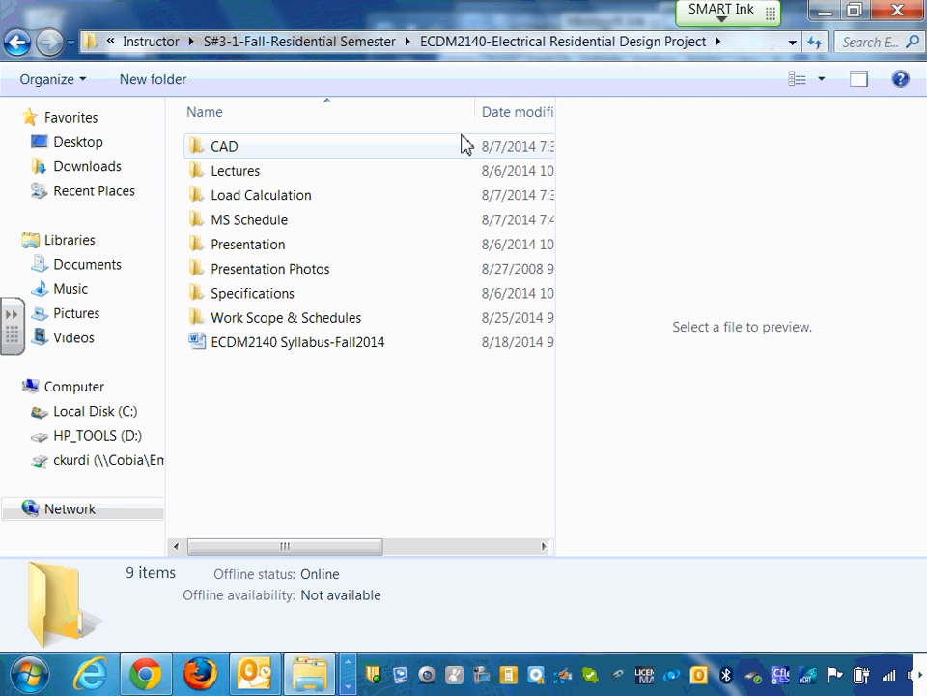
left_click(329, 322)
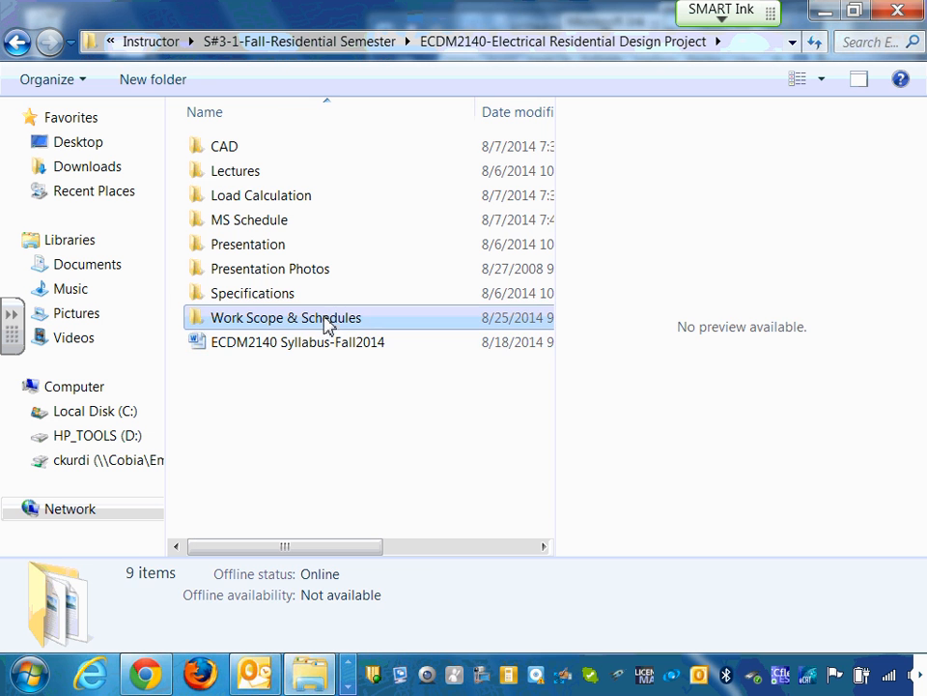
double_click(330, 323)
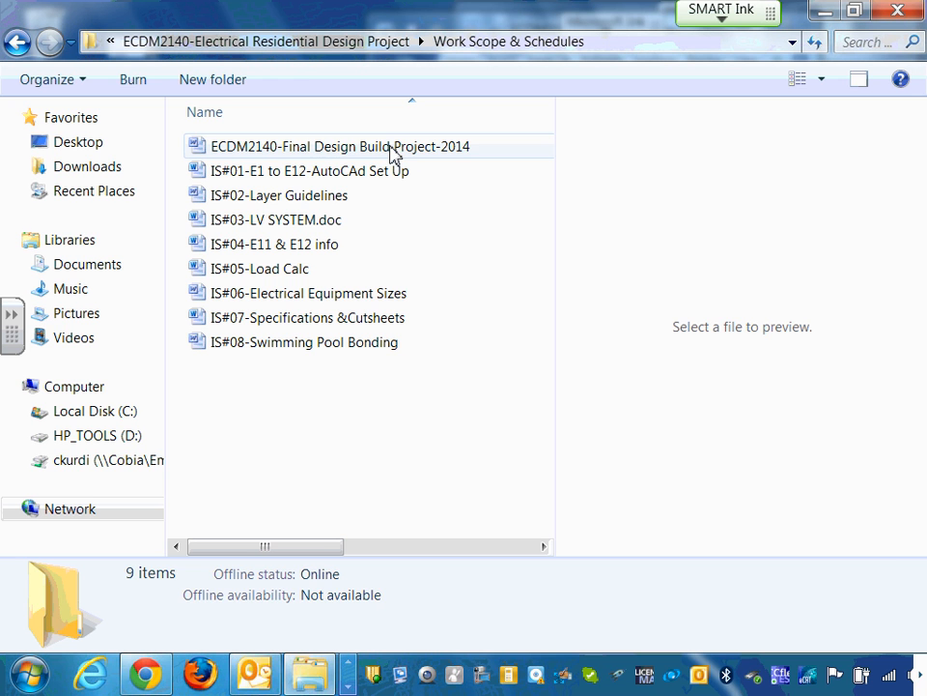
Step: Preview the ECDM2140-Final Design Build Project-2014 and IS#01-E1 to E12-AutoCAd Set Up files, checking the sheet list and the drawing set-up instructions
left_click(391, 153)
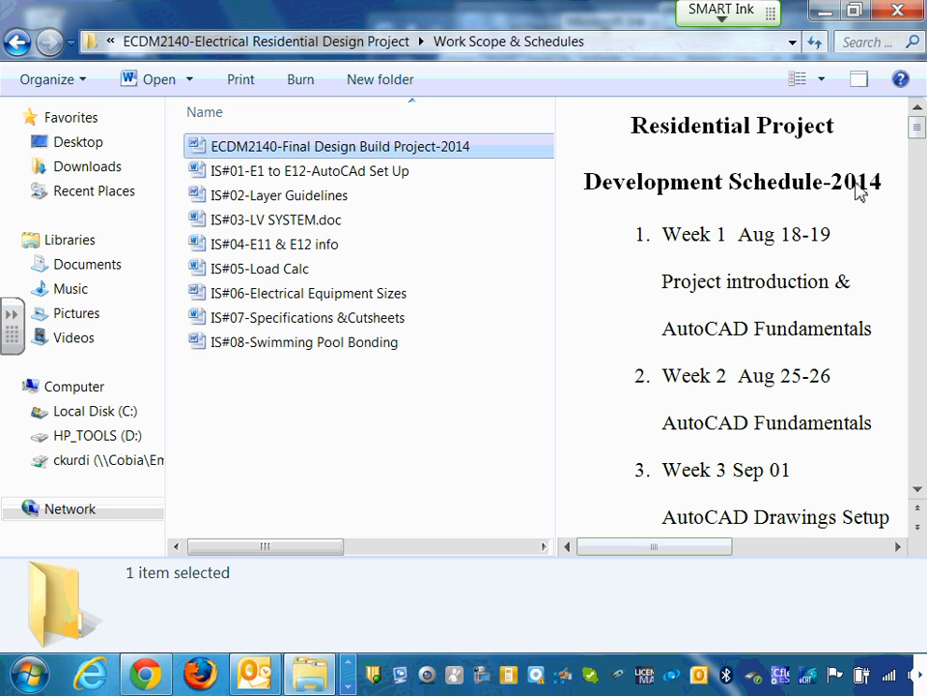
left_click_drag(919, 140, 918, 340)
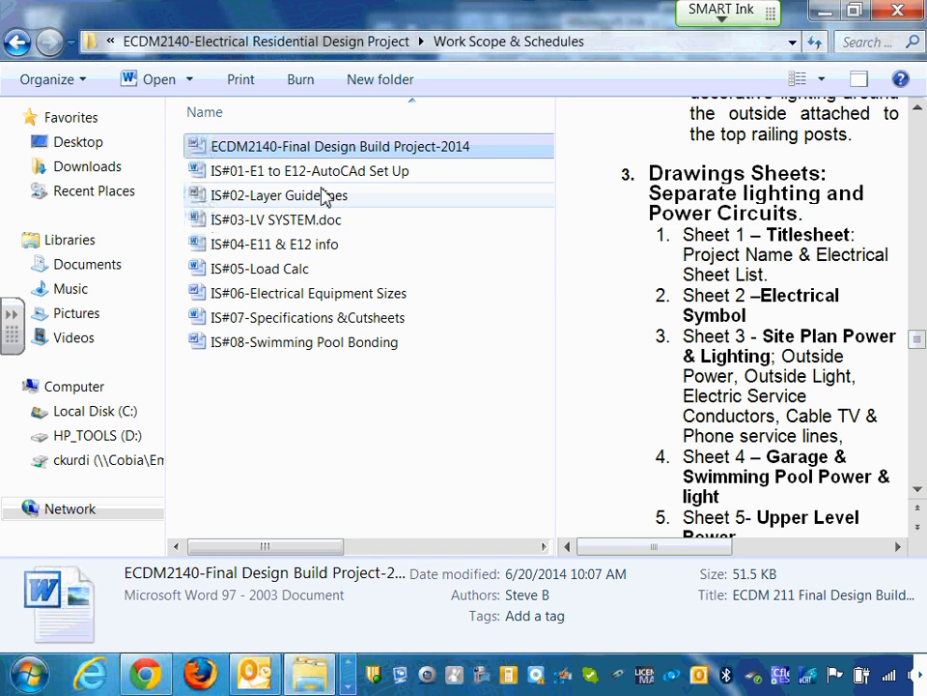
left_click(294, 181)
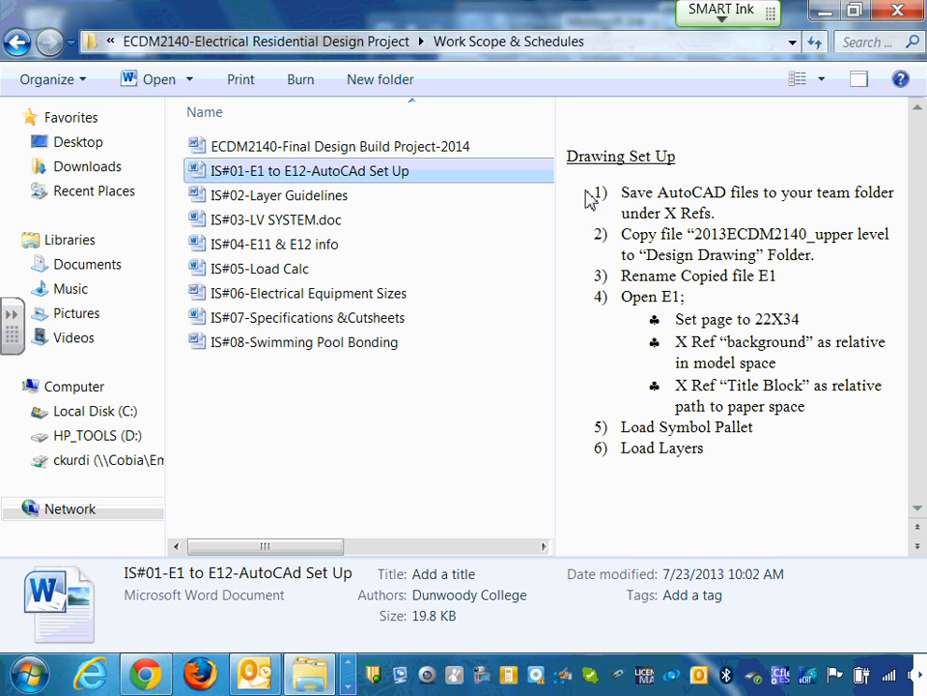
left_click(296, 148)
left_click(297, 165)
left_click(310, 151)
left_click(312, 178)
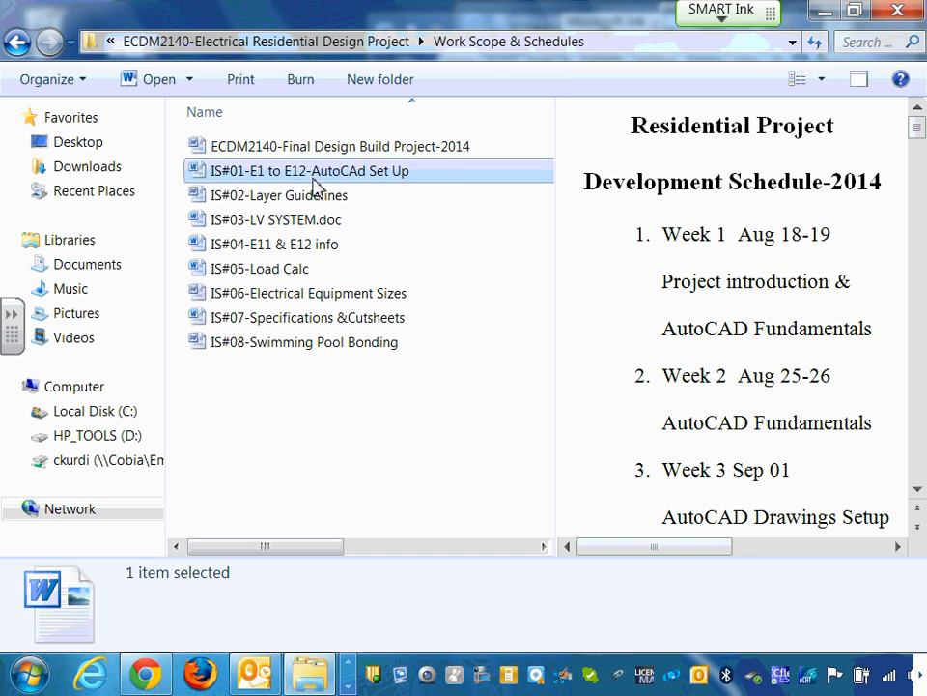
left_click(334, 152)
left_click(329, 187)
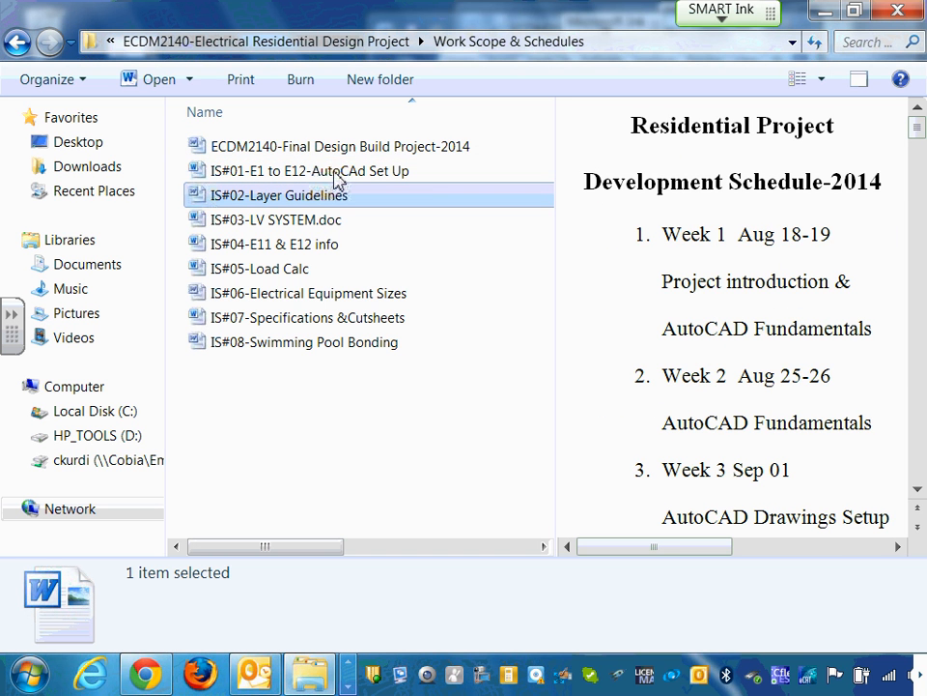
left_click(344, 147)
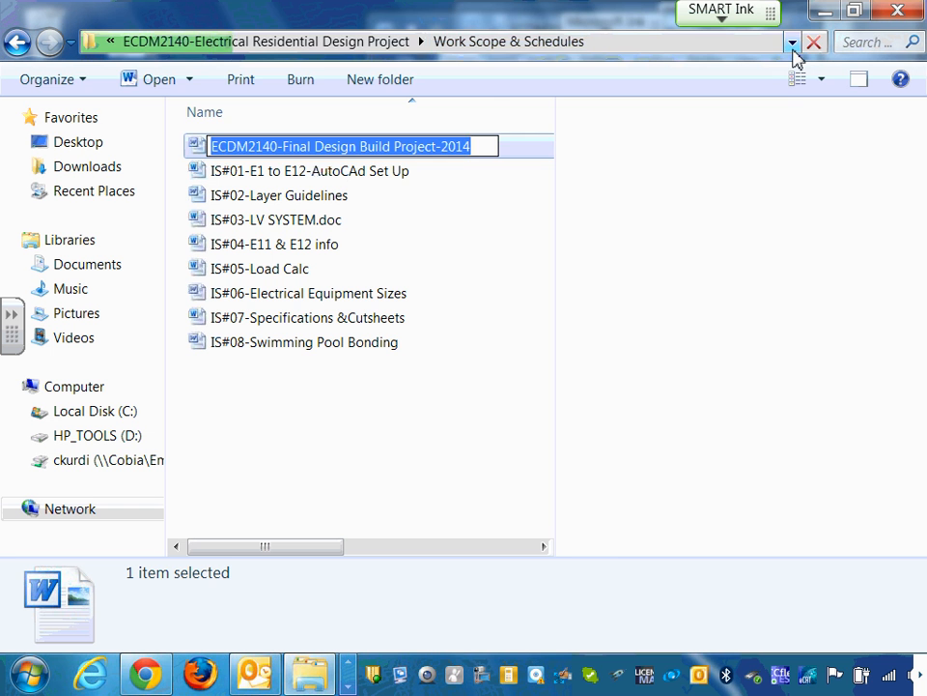
left_click(792, 41)
left_click(792, 44)
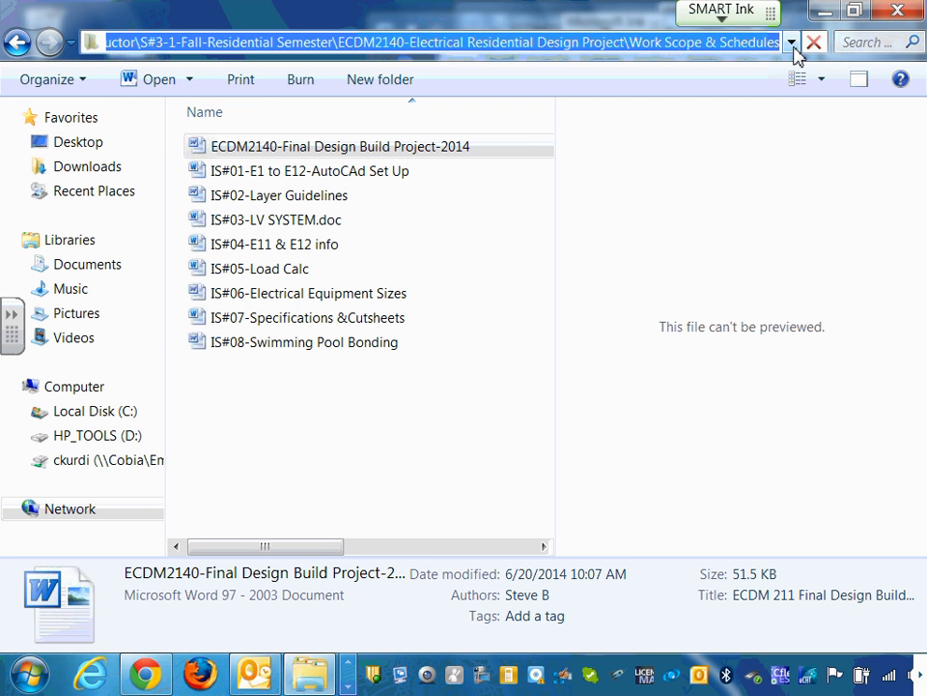
left_click(792, 43)
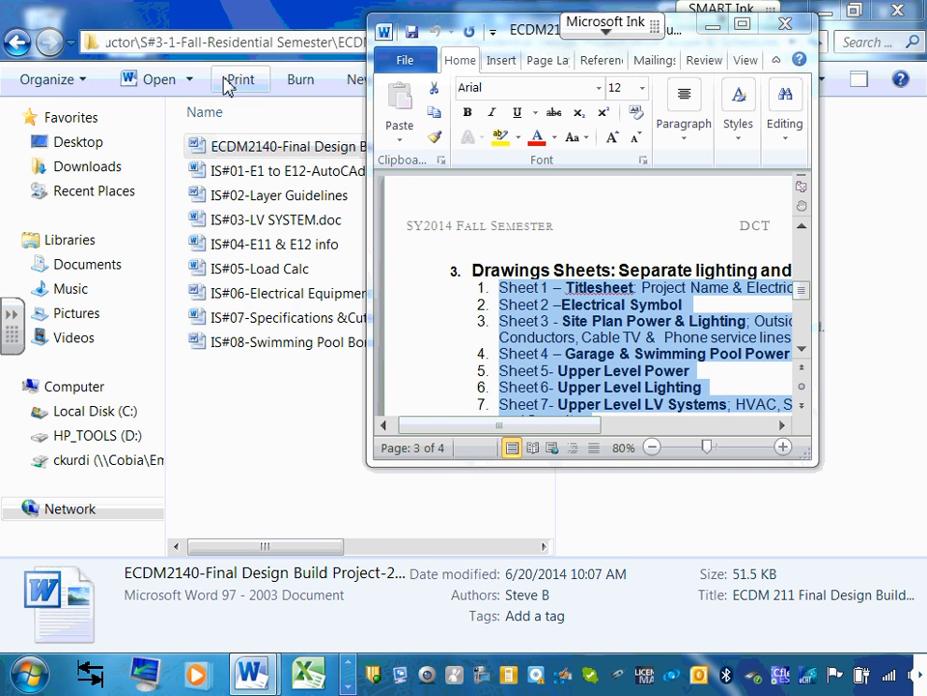
Step: Minimize the folder window, move the project document aside and maximize the IS#01 document to read its Drawing Set Up list
left_click(826, 13)
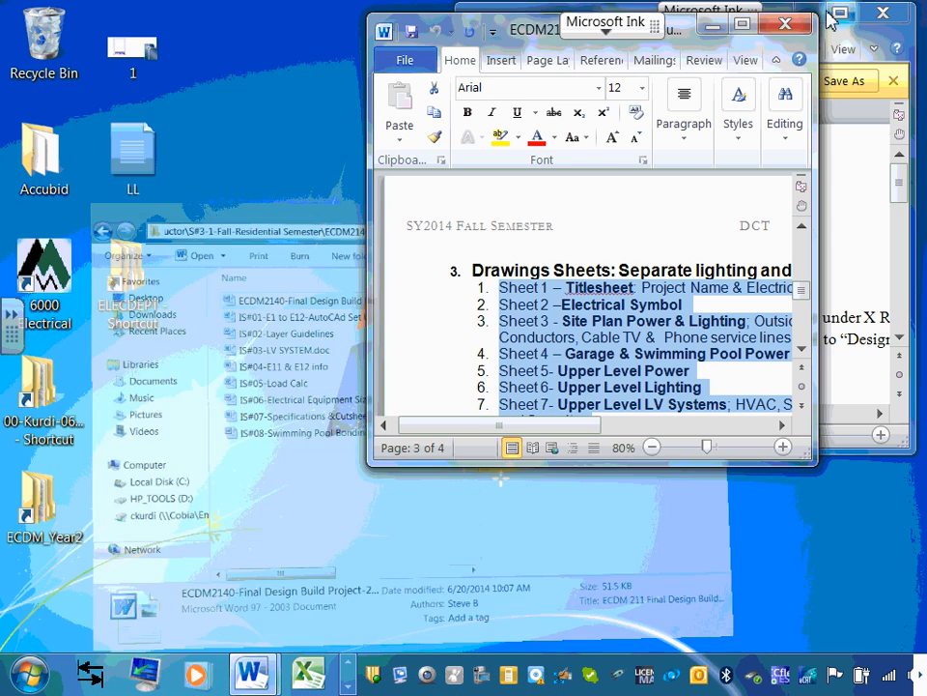
left_click_drag(557, 44, 263, 34)
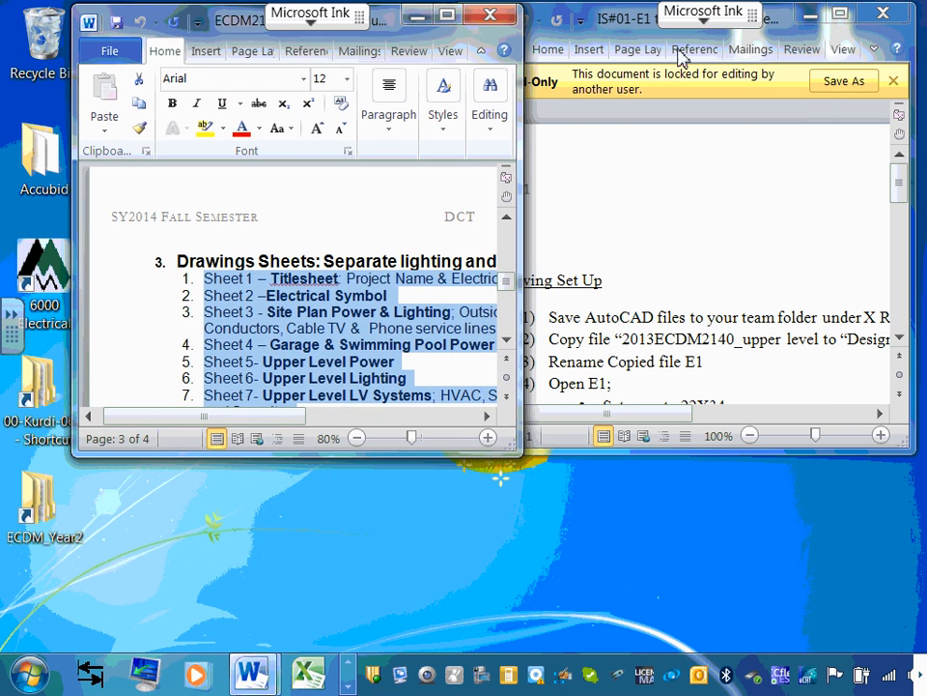
left_click(839, 15)
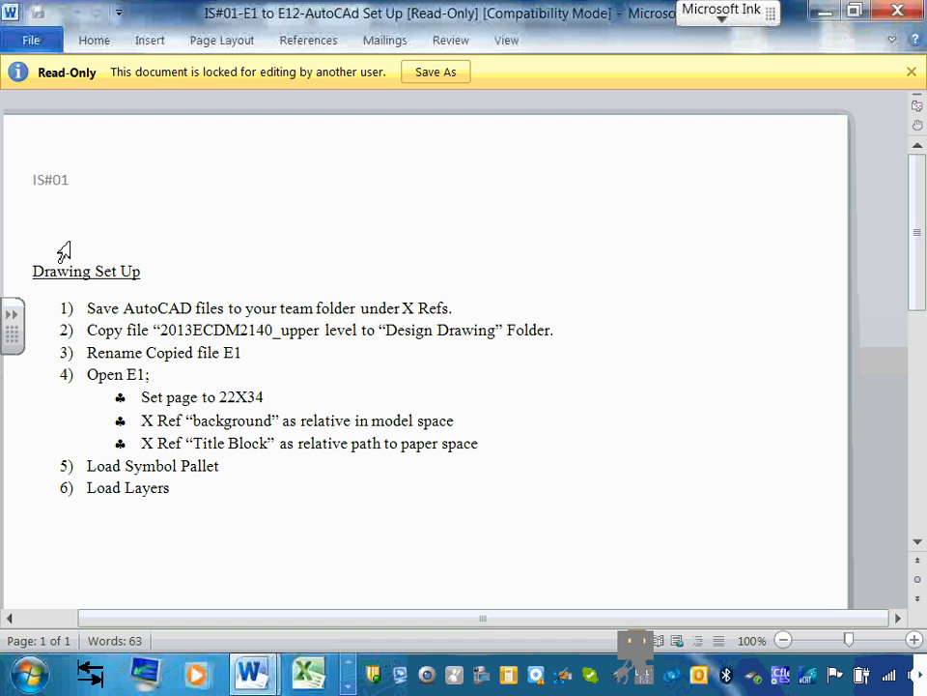
left_click(92, 270)
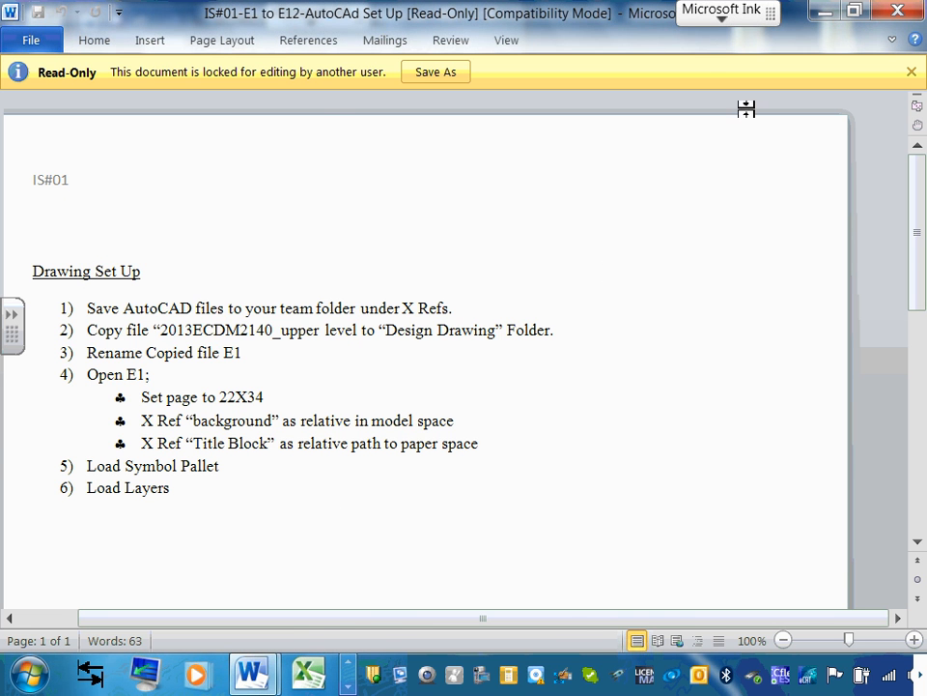
Step: Restore the IS#01 and final design project documents to smaller windows placed side by side
left_click(854, 12)
left_click(451, 13)
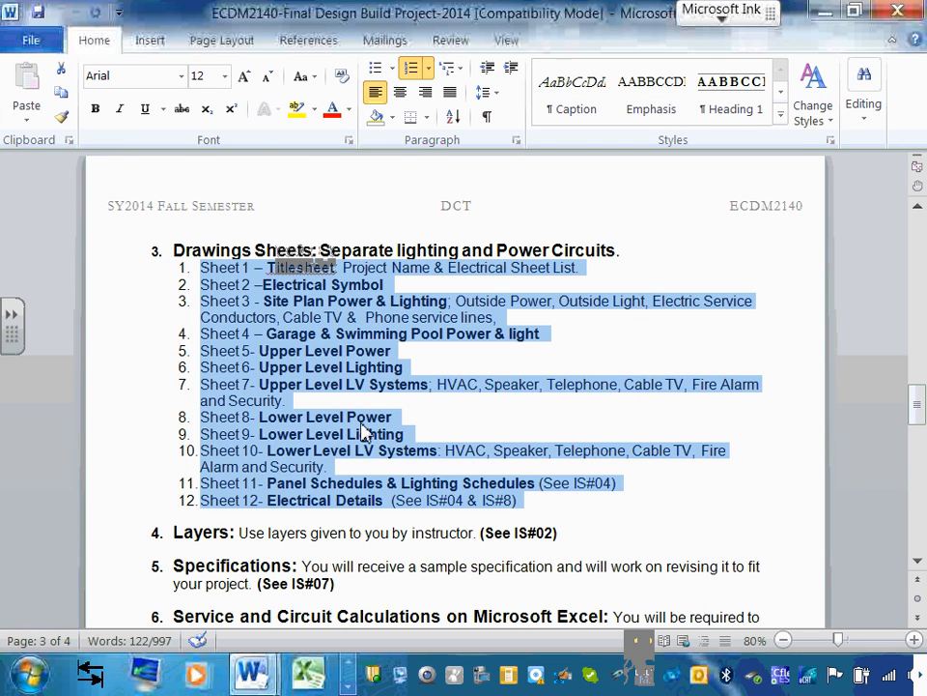
left_click_drag(579, 11, 286, 56)
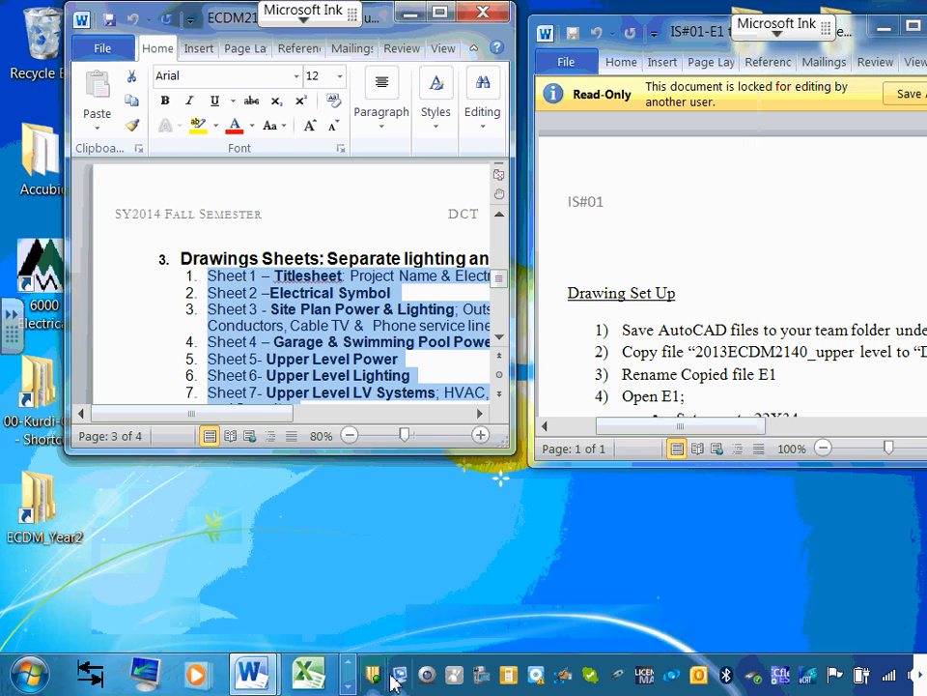
Step: Switch to File Explorer and go back up to the 2014 Fall-2015 Spring folder
left_click(353, 667)
left_click(350, 665)
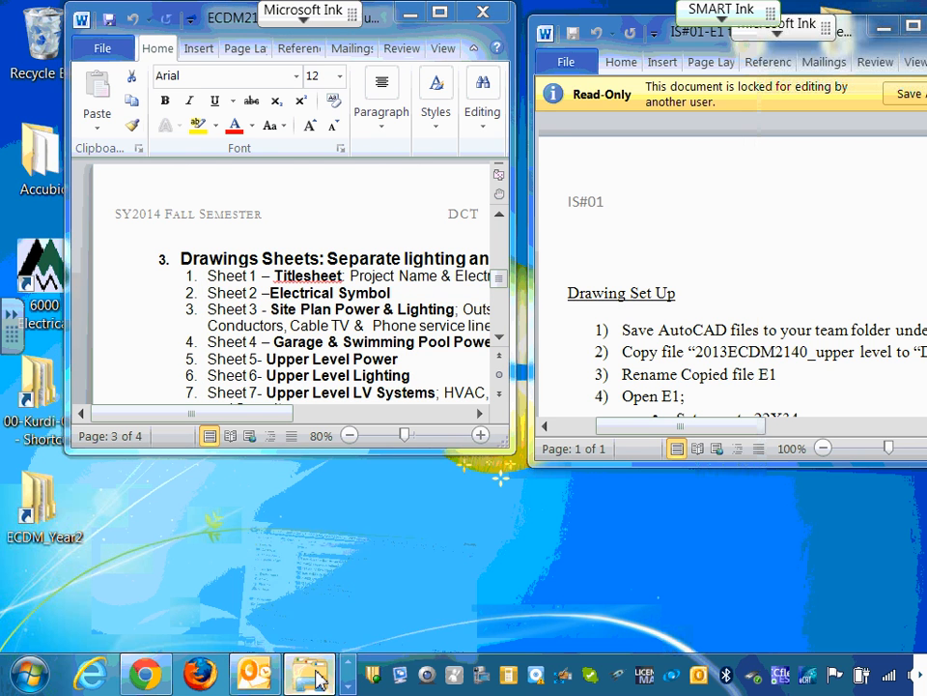
left_click(309, 673)
left_click(17, 42)
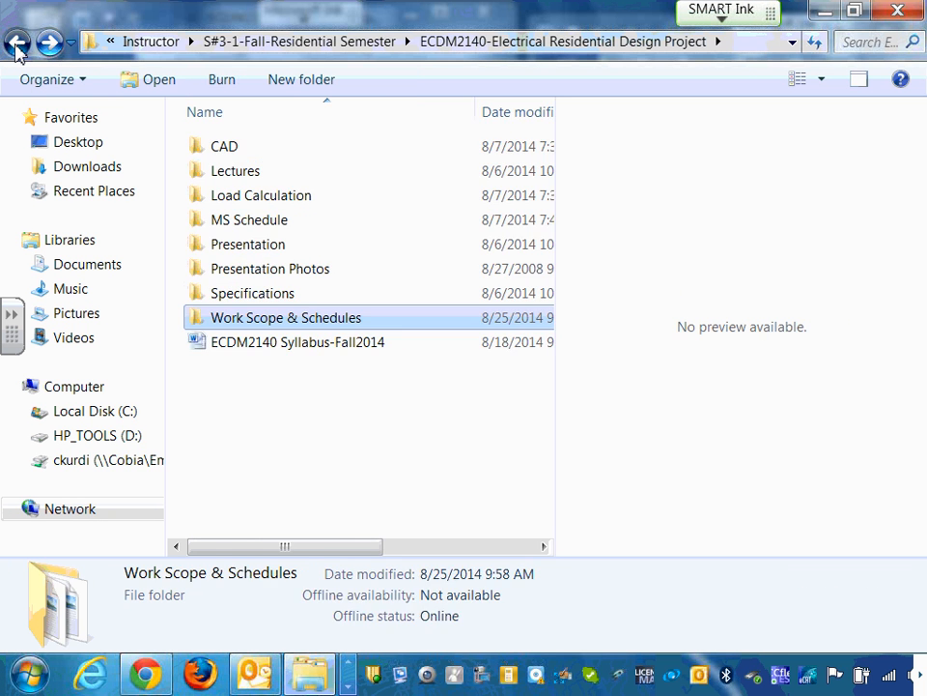
left_click(17, 43)
left_click(17, 44)
left_click(18, 43)
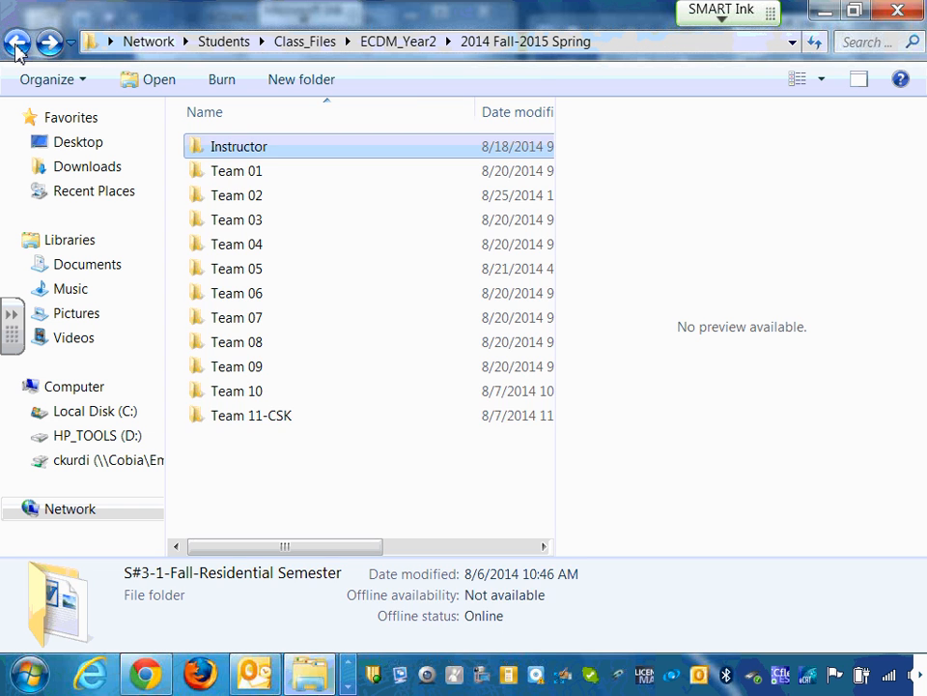
Step: Open the S#3-1-Fall-Residential Semester folder inside the Team 11-CSK folder
left_click(287, 420)
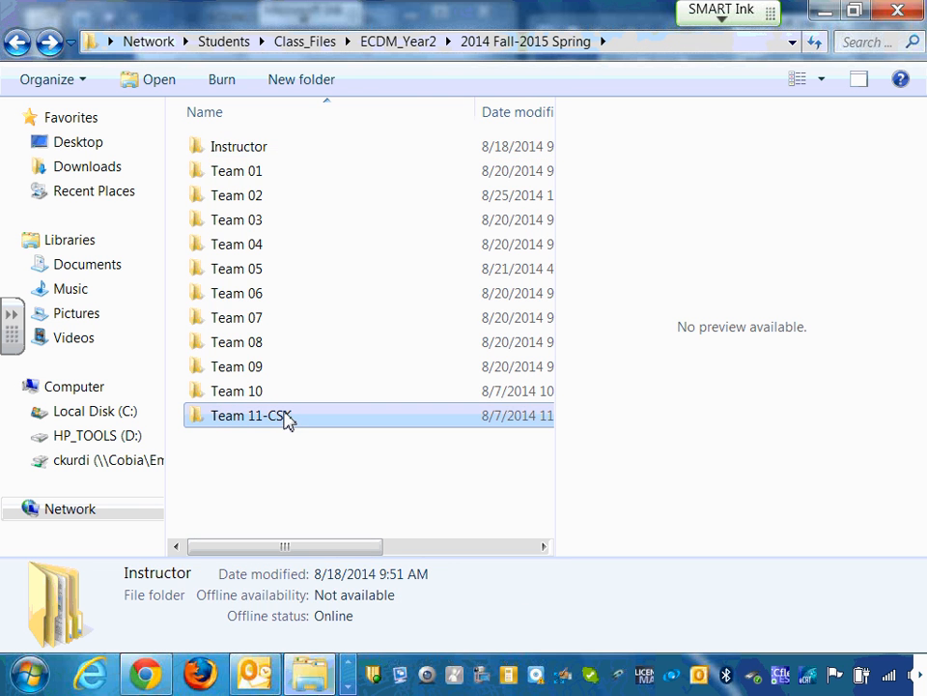
double_click(287, 423)
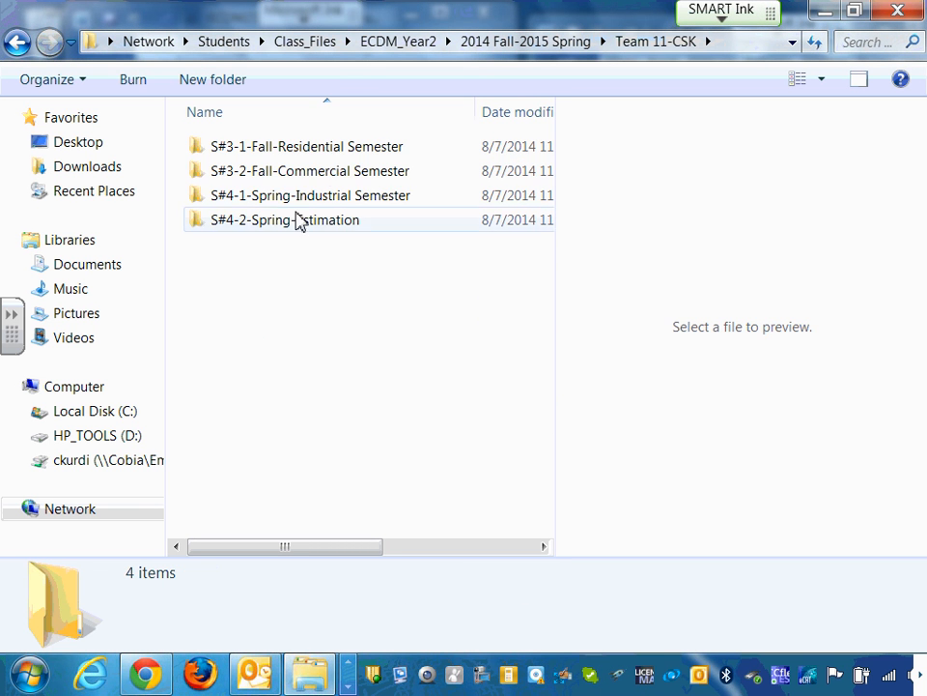
left_click(329, 154)
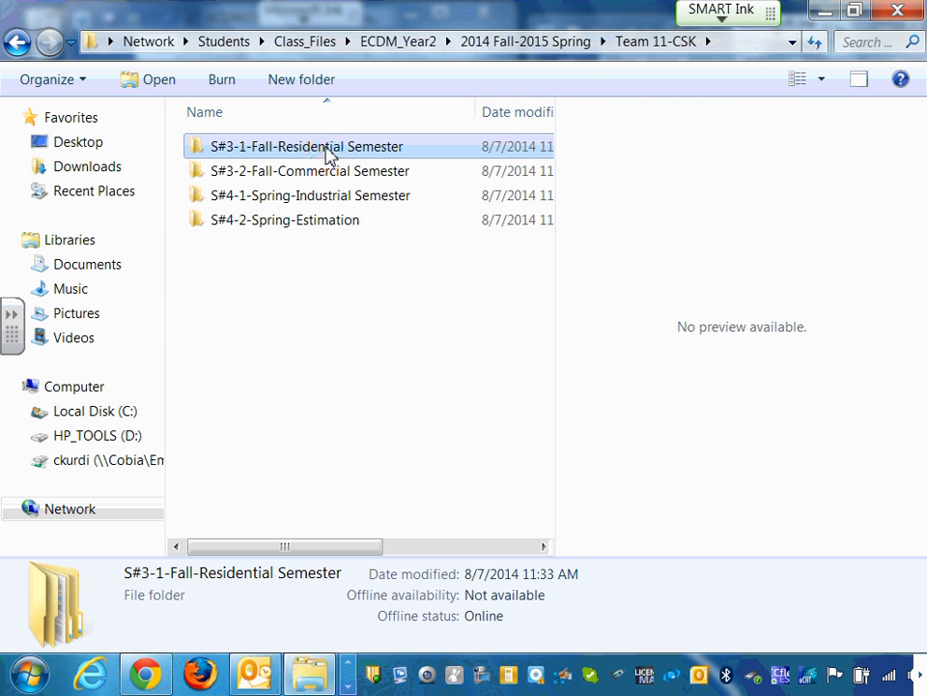
double_click(329, 151)
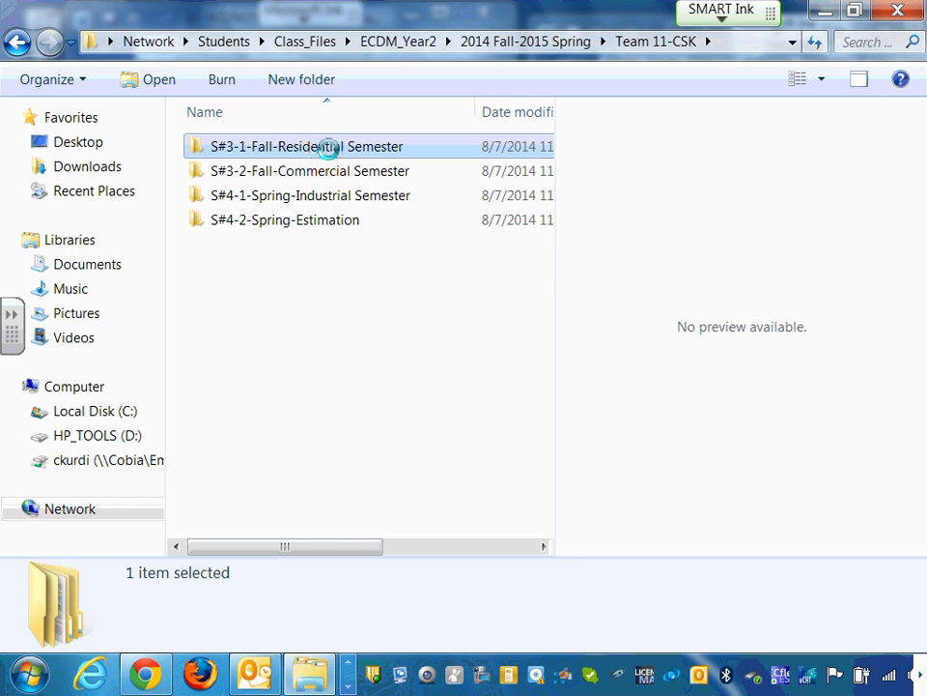
Step: Open the semester's Design Drawings folder and go back up to the 2014 Fall-2015 Spring folder
double_click(293, 148)
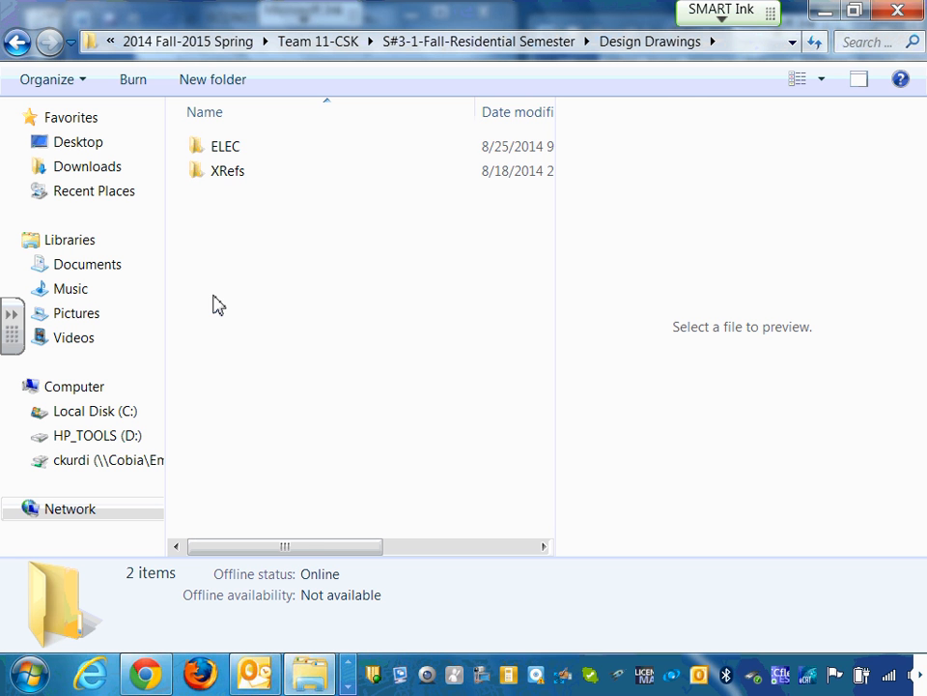
left_click(14, 44)
left_click(14, 44)
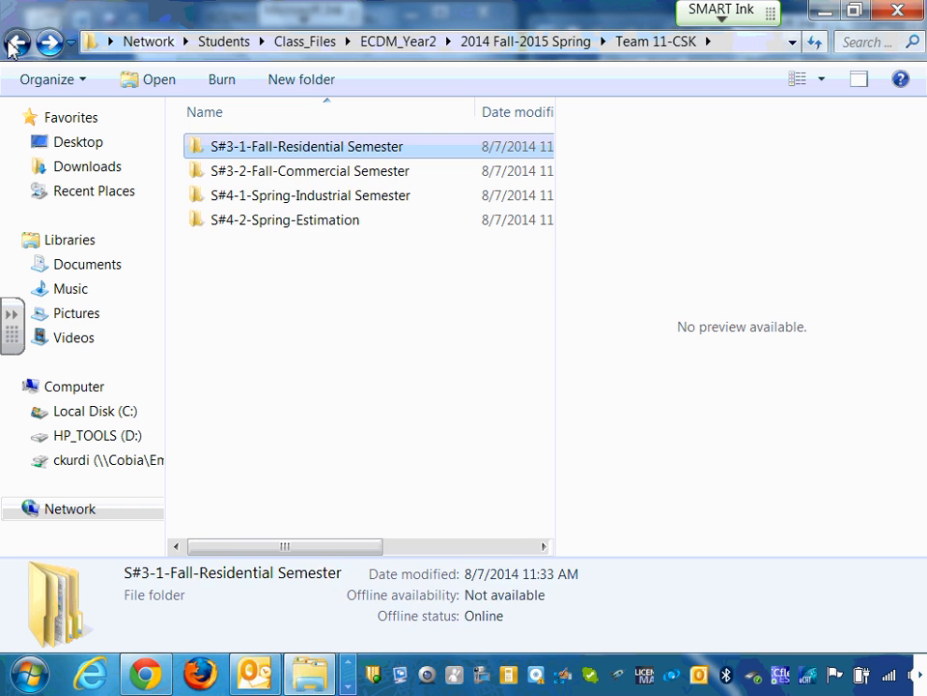
left_click(9, 42)
left_click(9, 42)
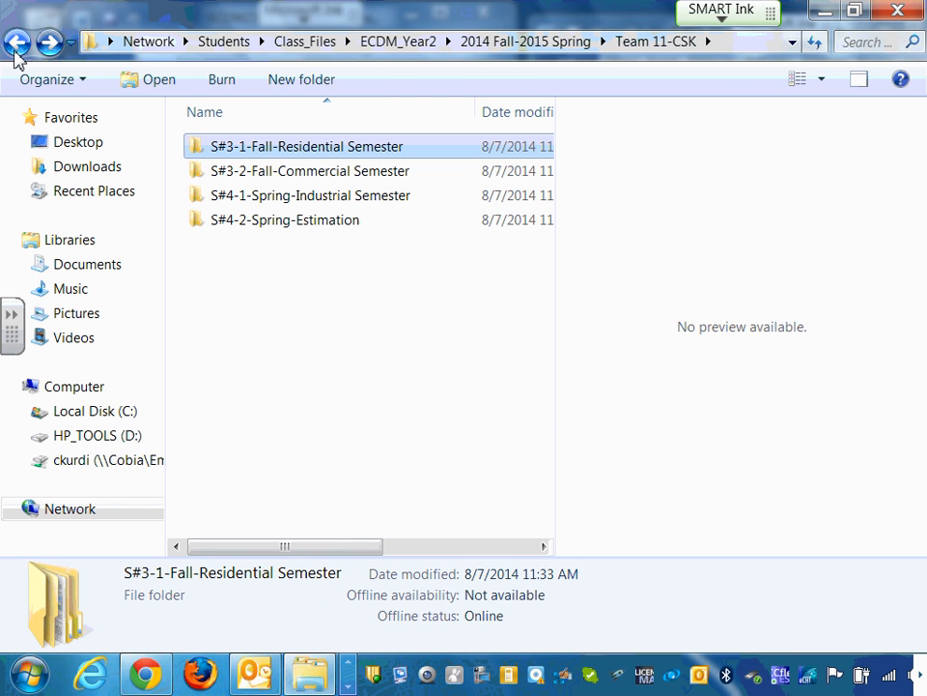
left_click(16, 41)
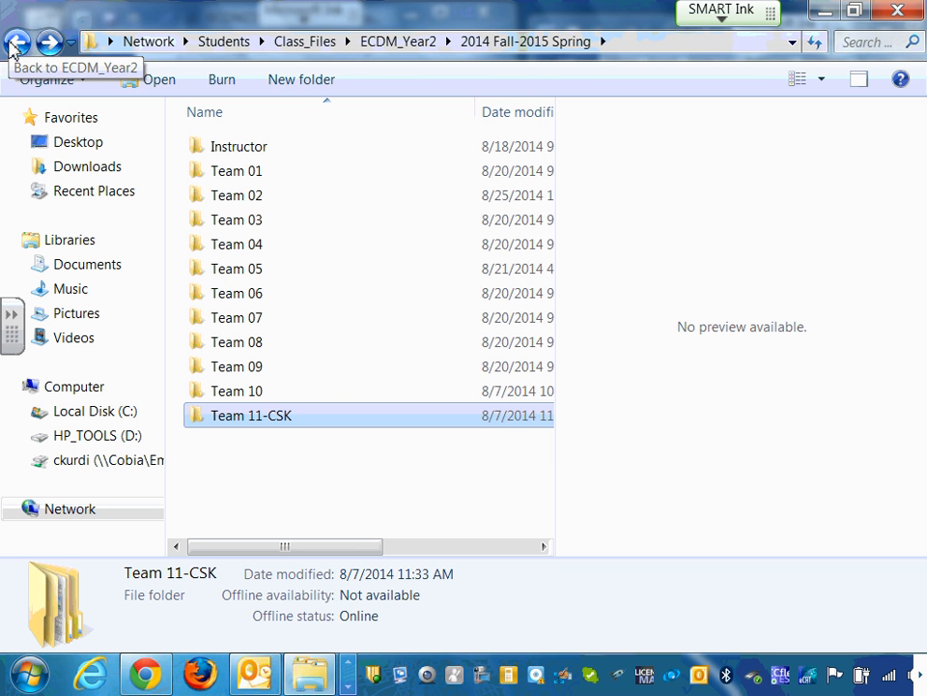
Step: Open the Design Drawings folder in Team 11-CSK under S#3-1-Fall-Residential Semester
double_click(300, 428)
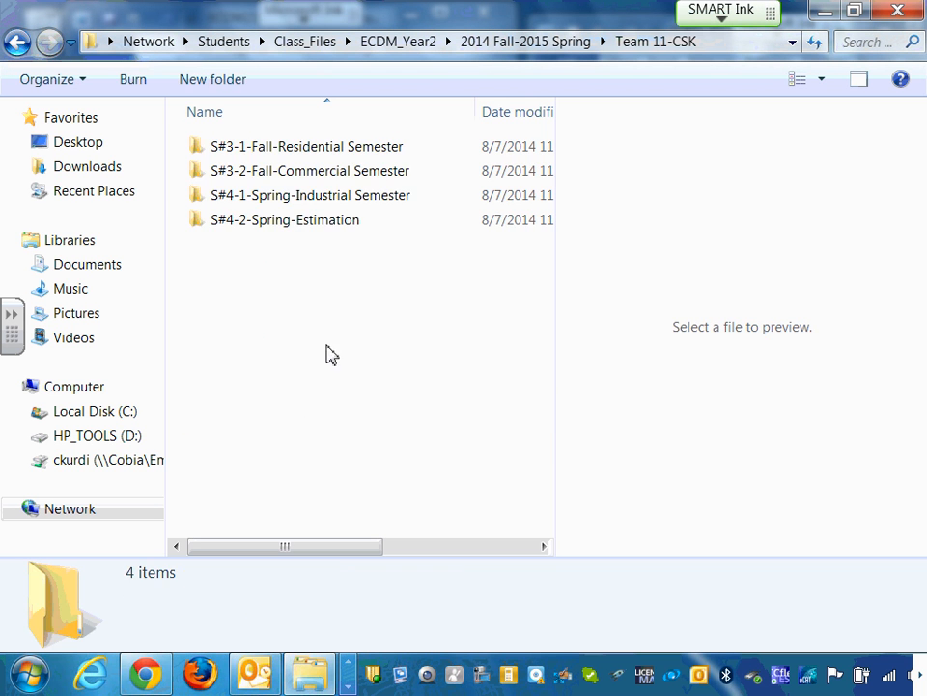
double_click(376, 155)
double_click(309, 155)
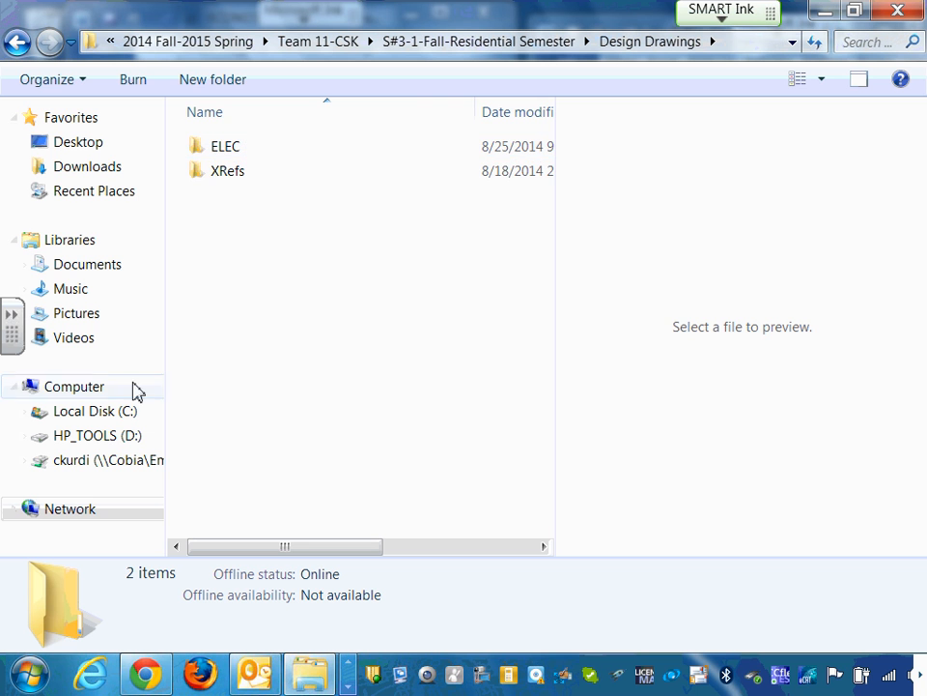
Step: Examine the contents of the XRefs folder and the ELEC folder inside Design Drawings
left_click(242, 177)
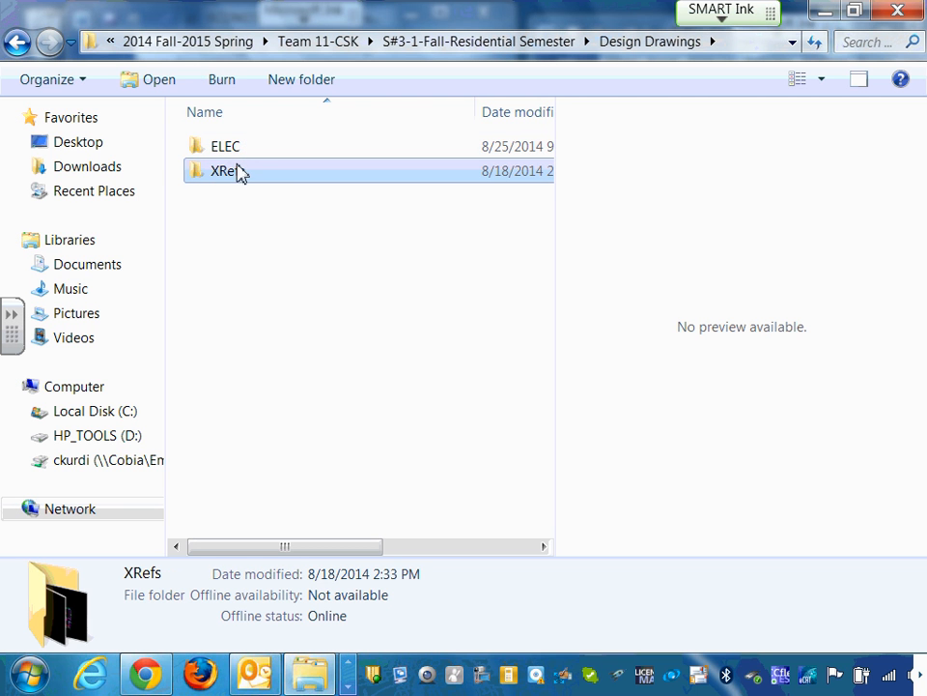
double_click(242, 175)
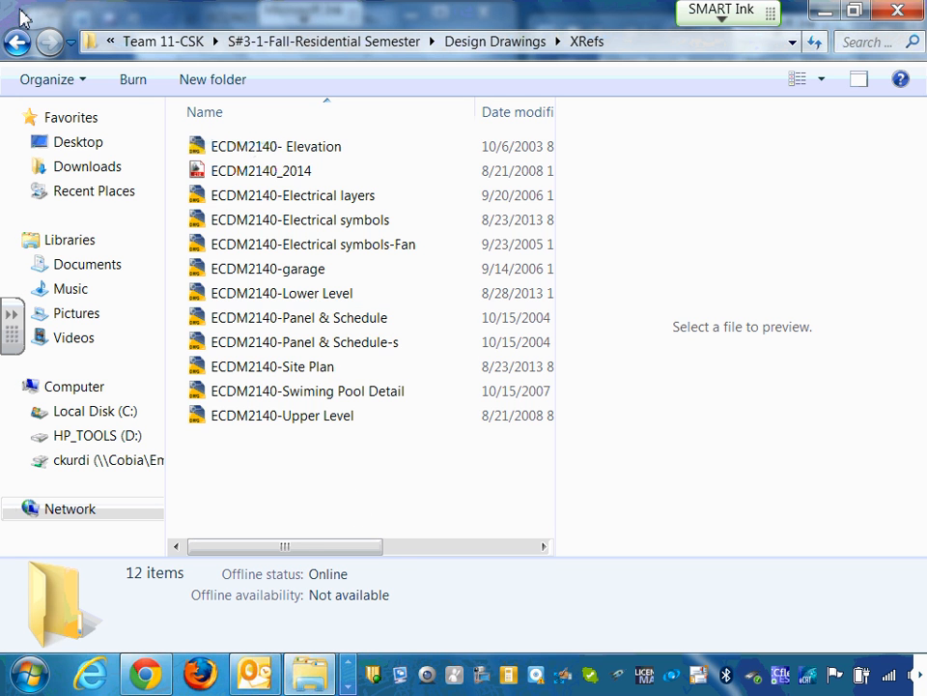
left_click(17, 40)
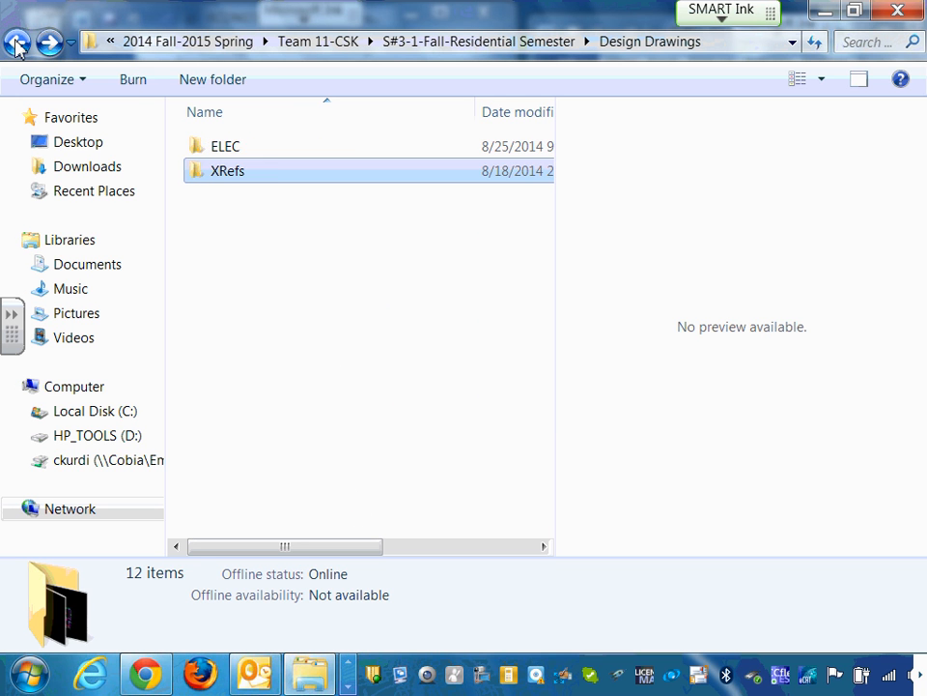
double_click(274, 153)
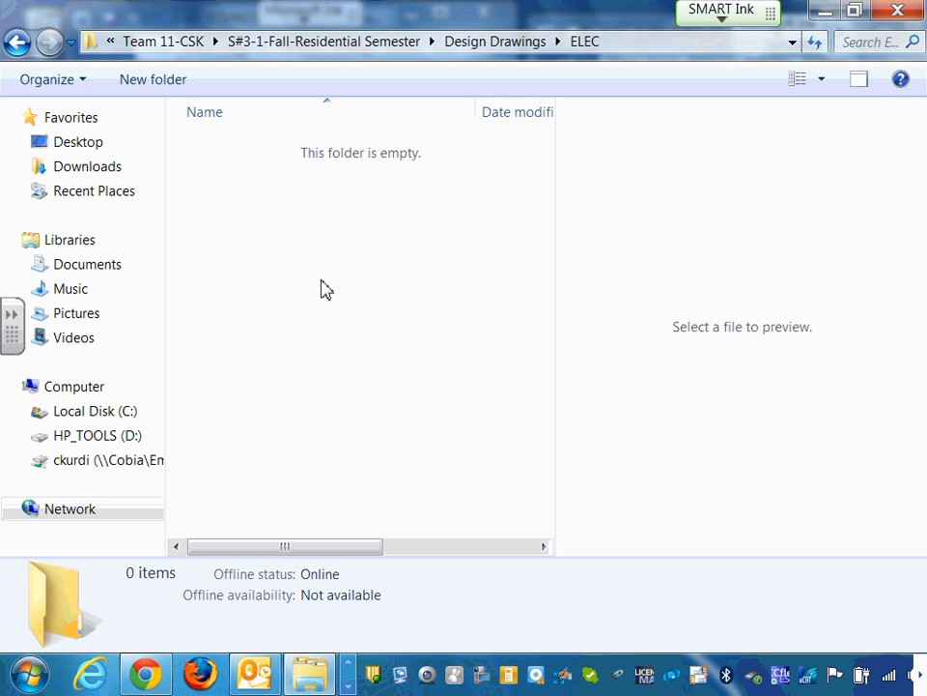
Step: Shrink the folder window back at the Design Drawings folder and bring up the IS#01 document maximized
left_click_drag(579, 14, 478, 60)
left_click(253, 87)
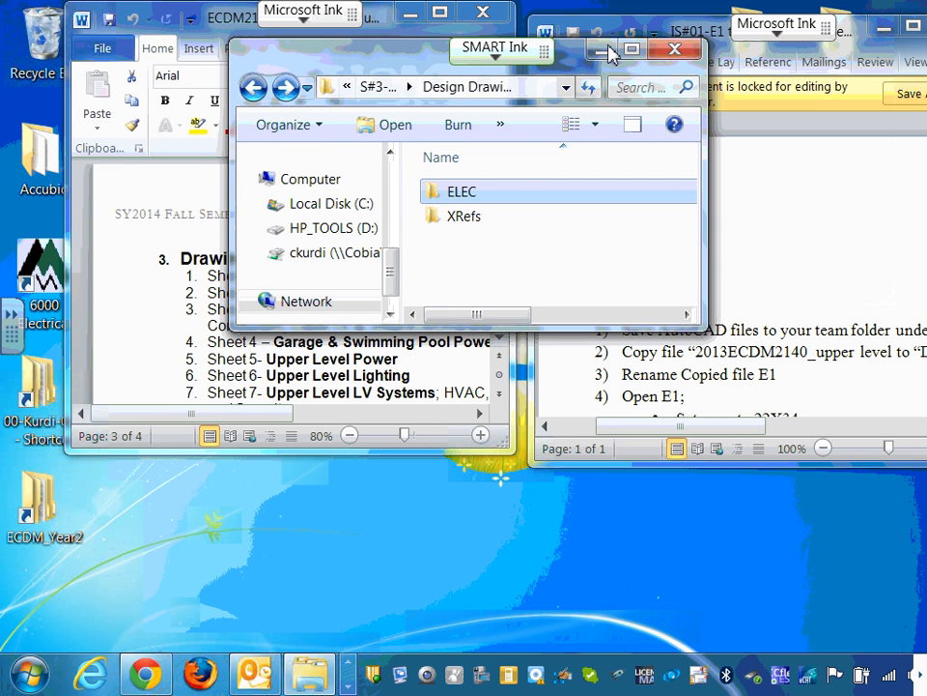
left_click(885, 28)
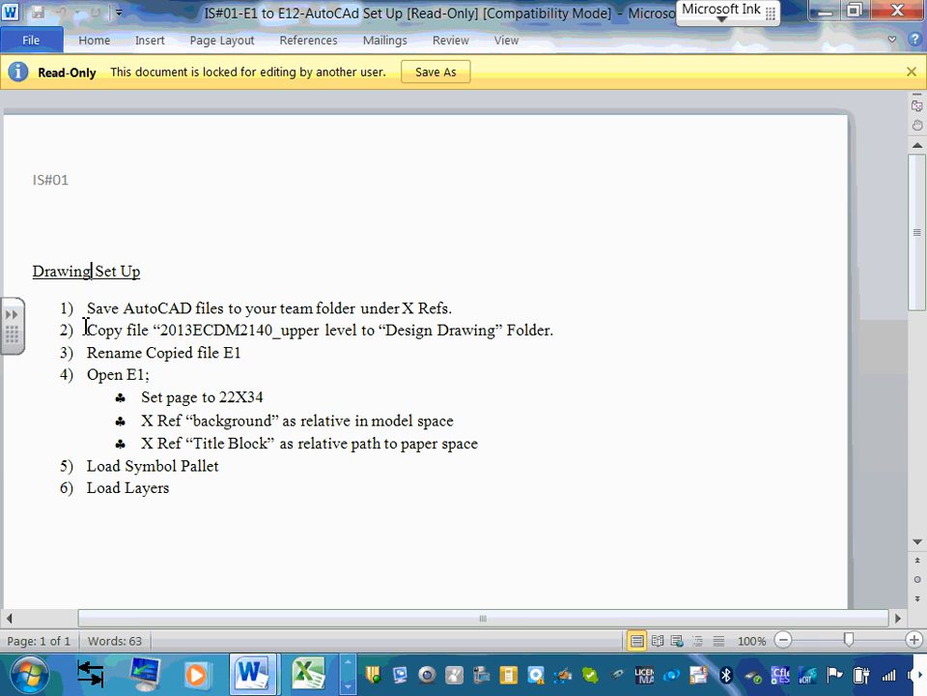
Step: Highlight Drawing Set Up items 1 to 3 in the IS#01 document while reading them, and restore its smaller window
left_click_drag(85, 307, 466, 309)
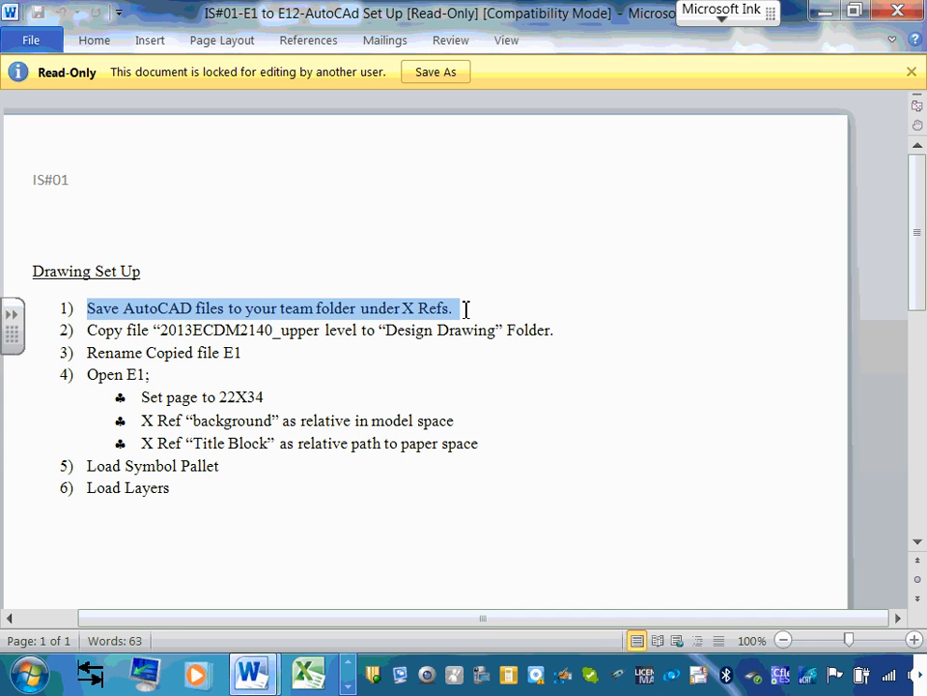
left_click(462, 330)
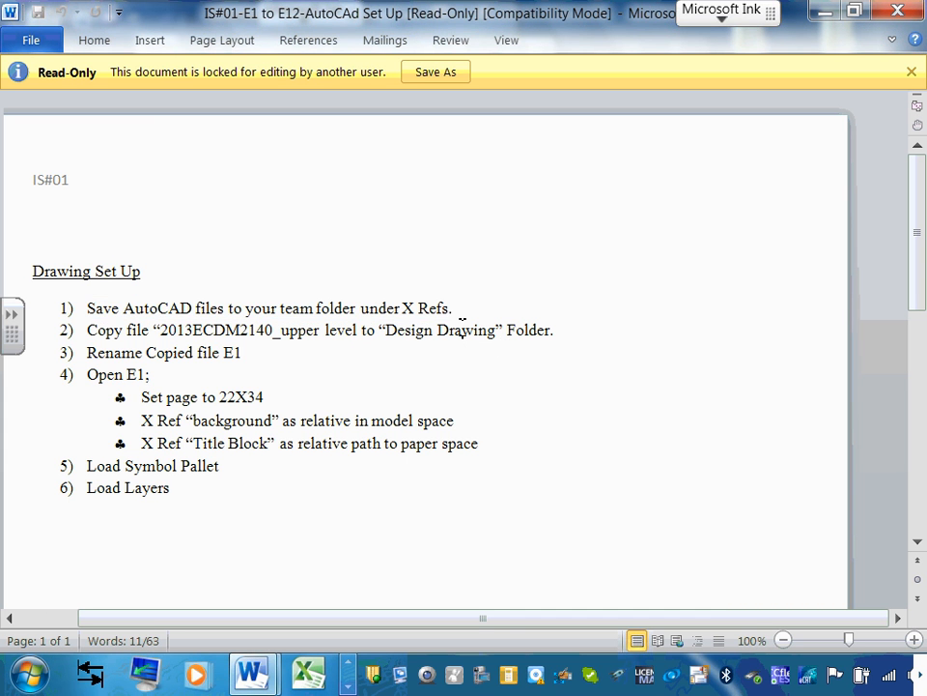
left_click_drag(86, 307, 451, 311)
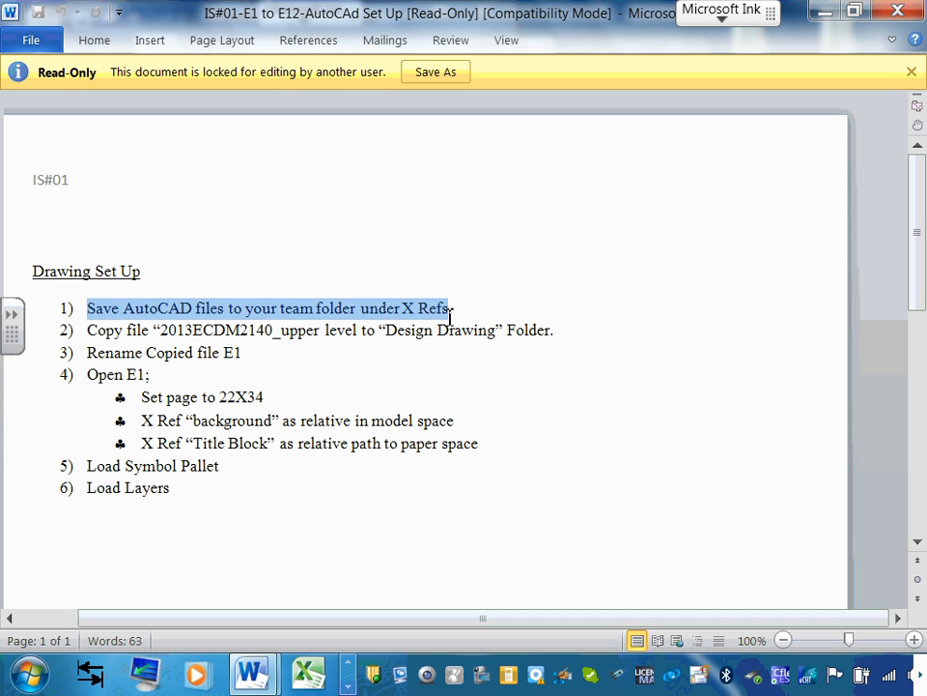
left_click(363, 383)
left_click_drag(89, 330, 271, 349)
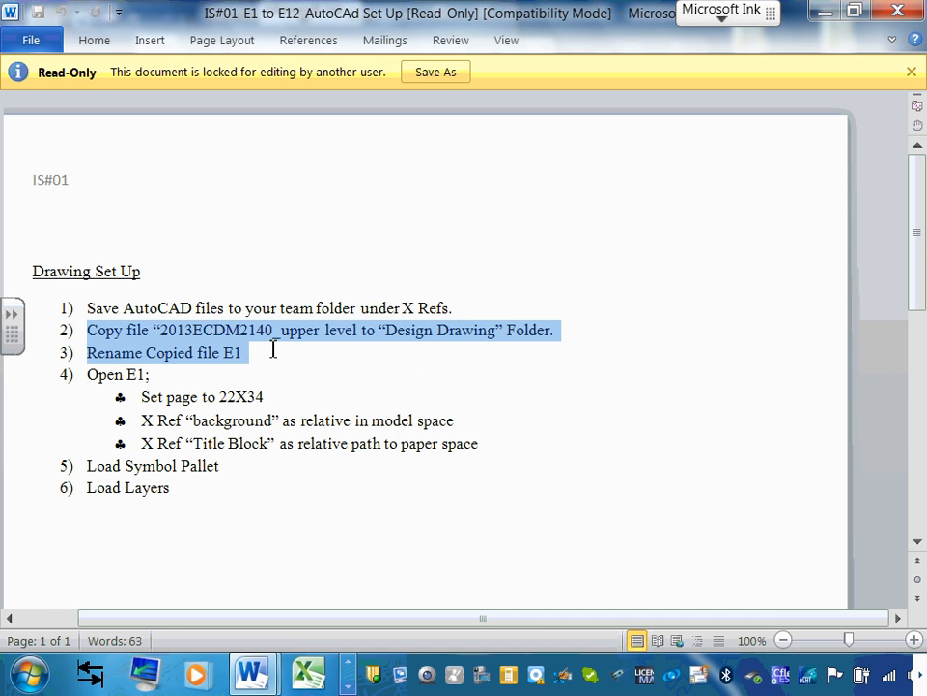
left_click(186, 329)
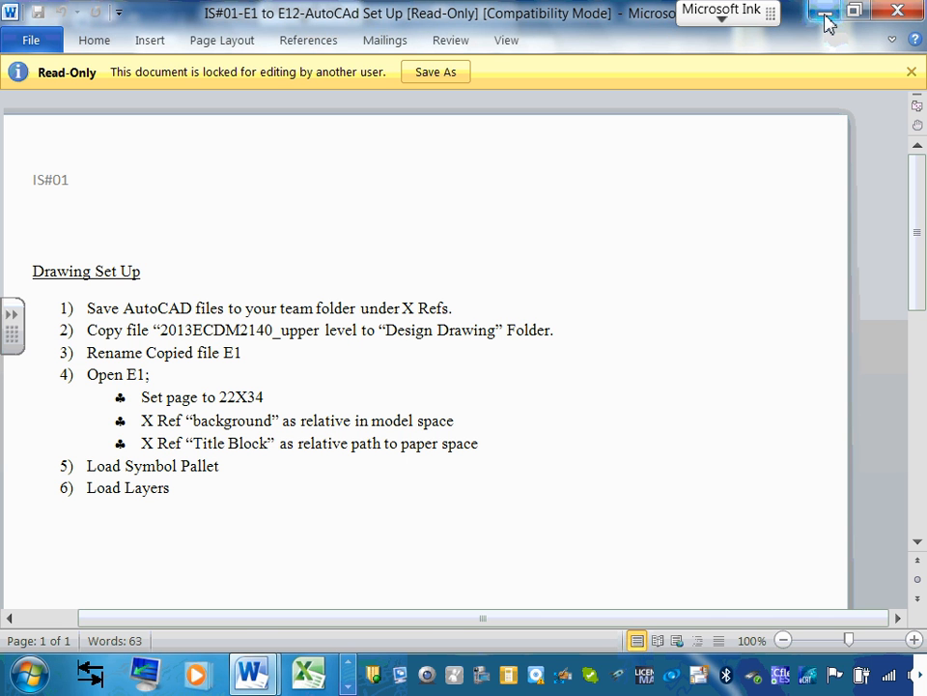
left_click(855, 14)
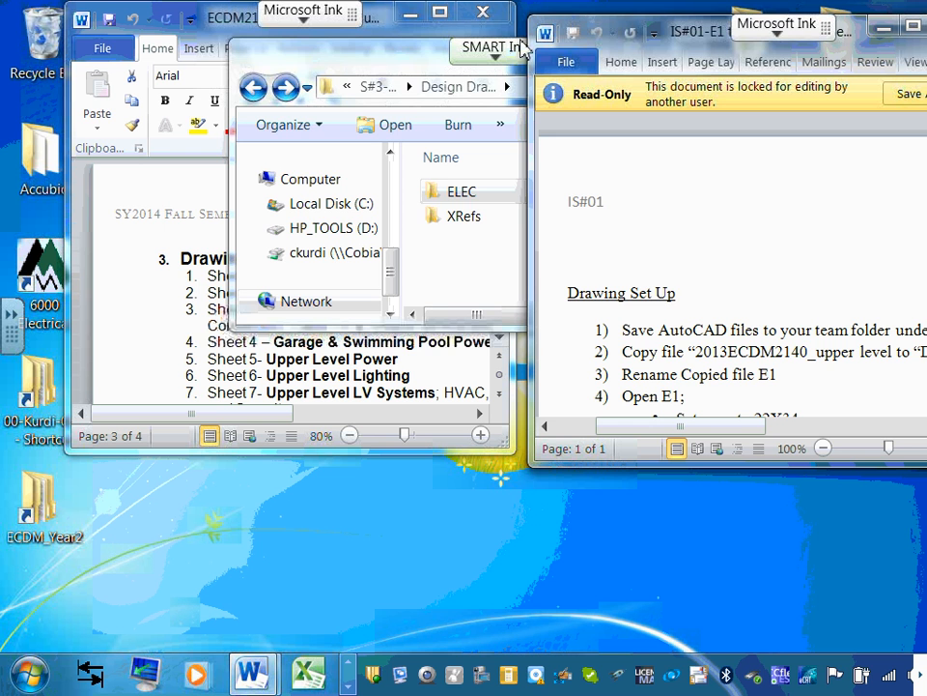
Step: Maximize the Design Drawings folder window and open the XRefs folder
left_click_drag(424, 56, 275, 106)
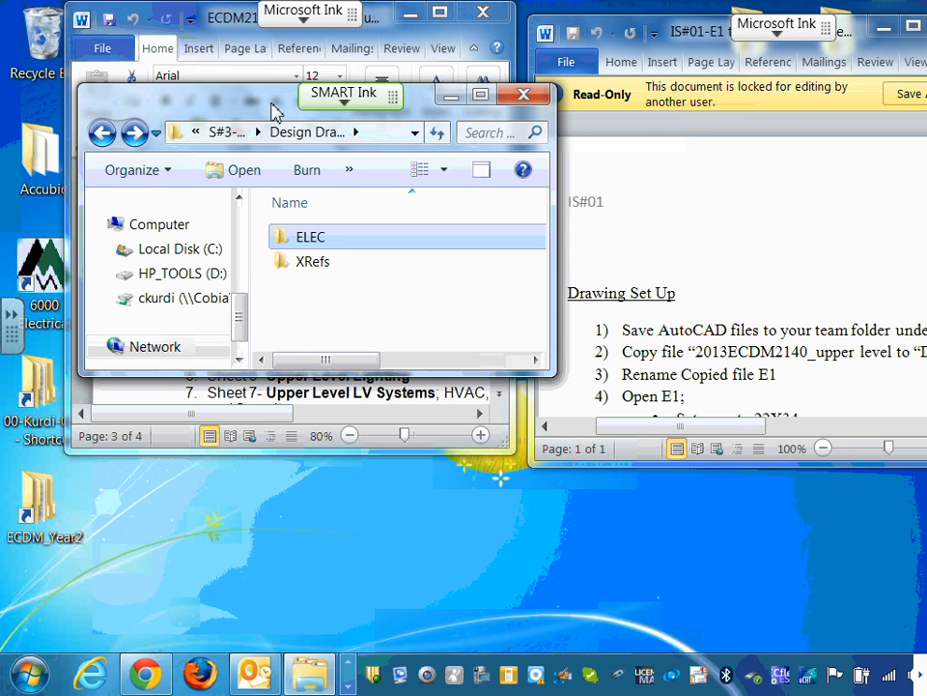
left_click(488, 100)
double_click(237, 176)
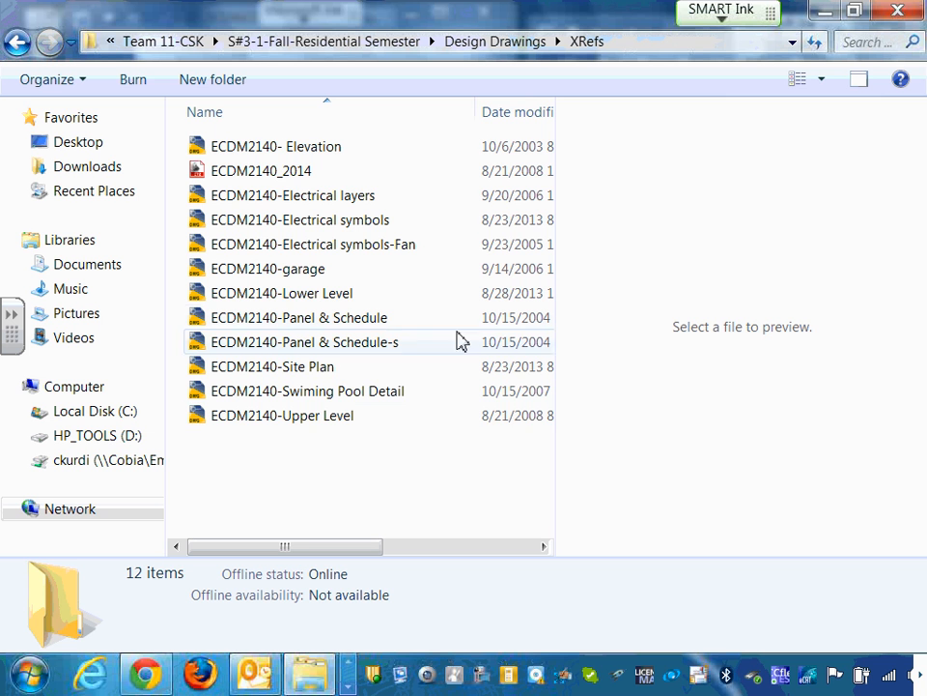
Step: Copy the ECDM2140-Upper Level drawing from the XRefs folder into the ELEC folder
left_click(339, 420)
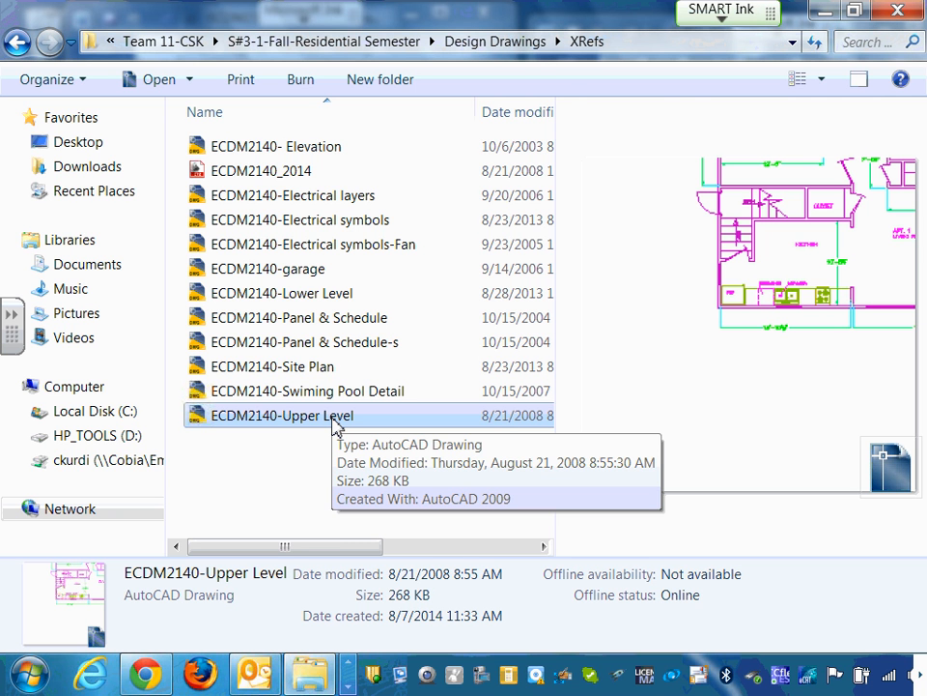
right_click(332, 421)
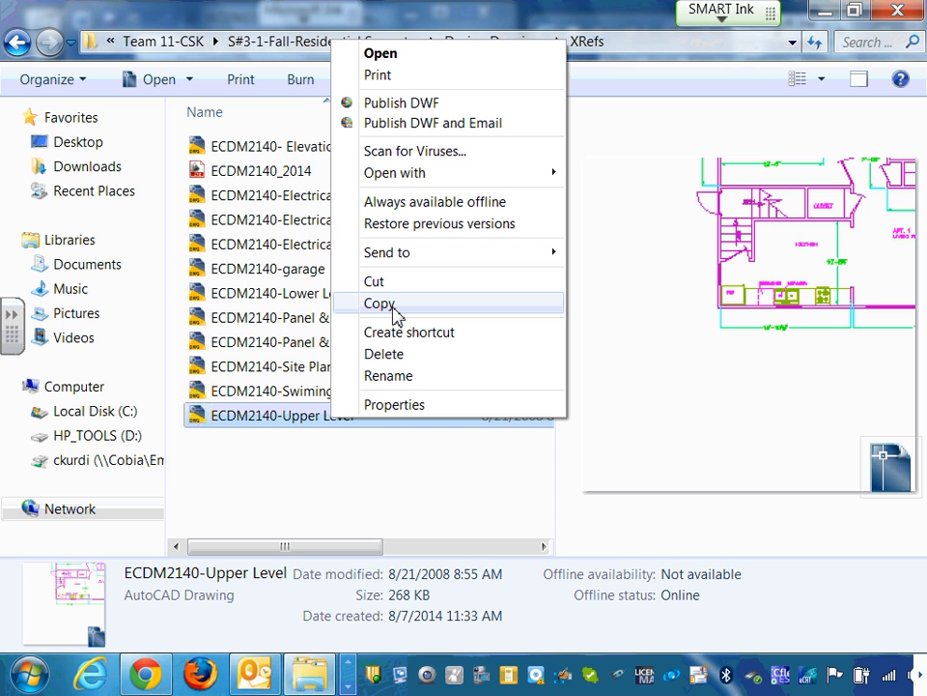
left_click(395, 307)
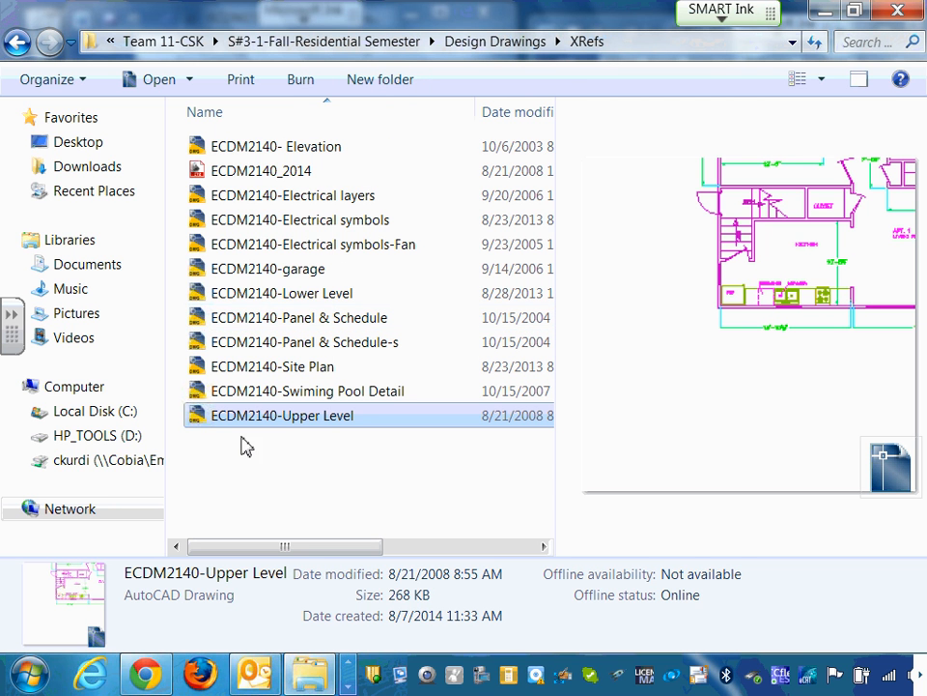
left_click(18, 42)
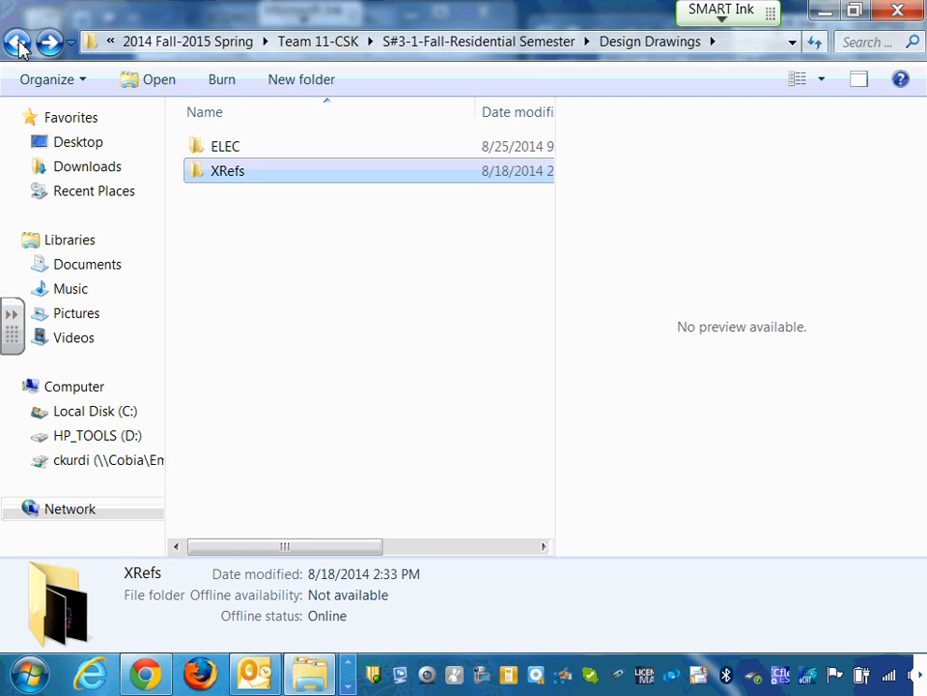
double_click(230, 149)
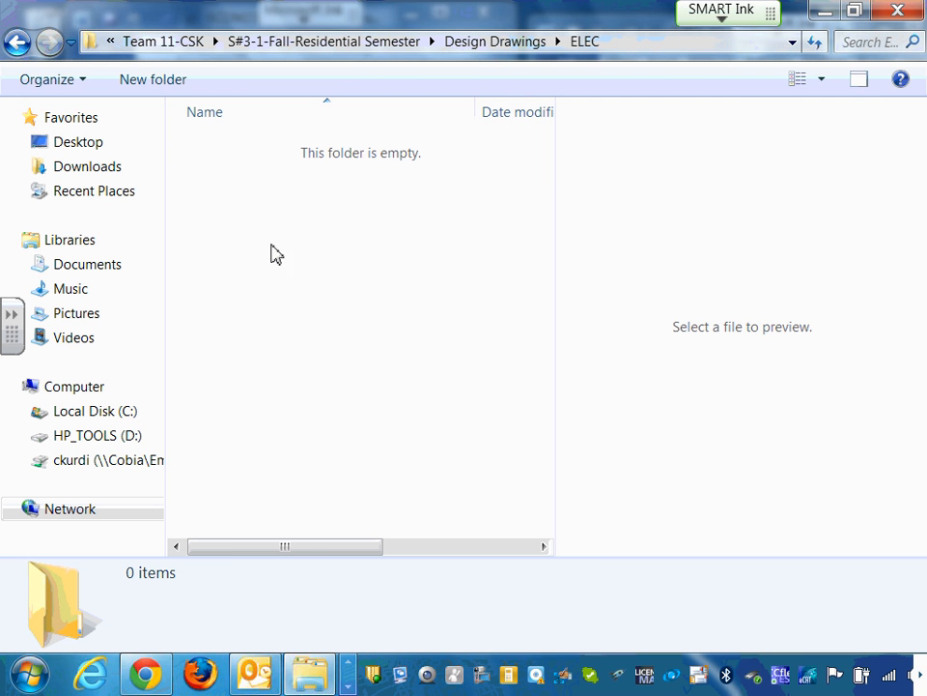
right_click(346, 282)
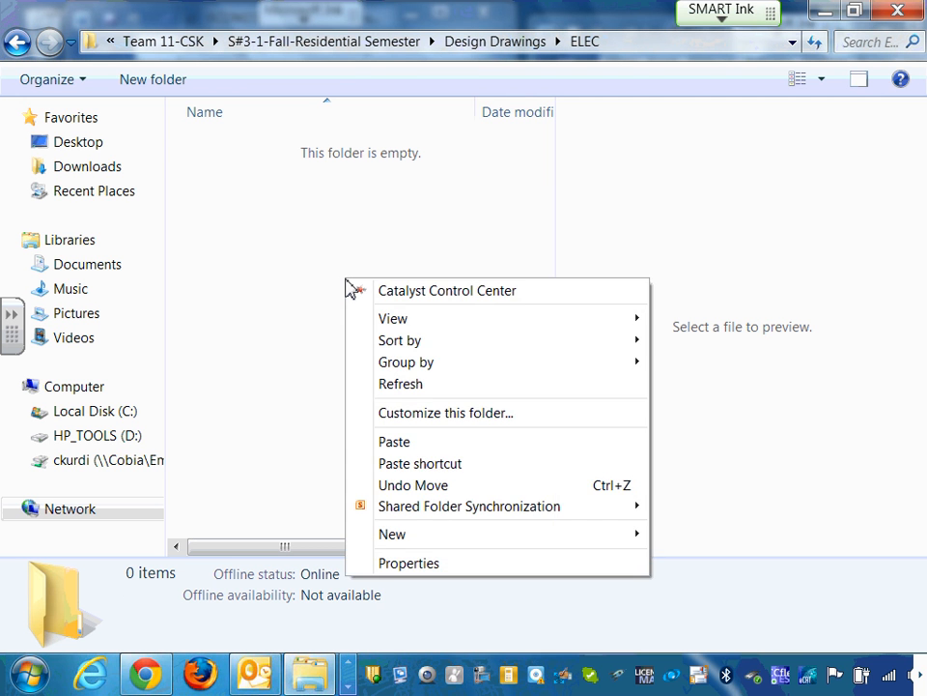
left_click(402, 441)
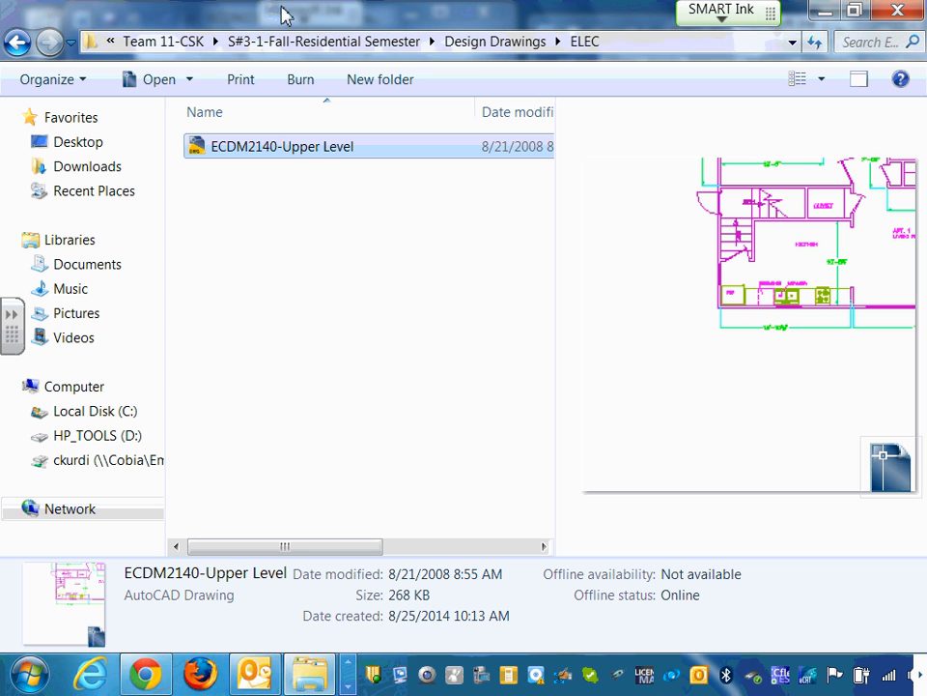
left_click(334, 156)
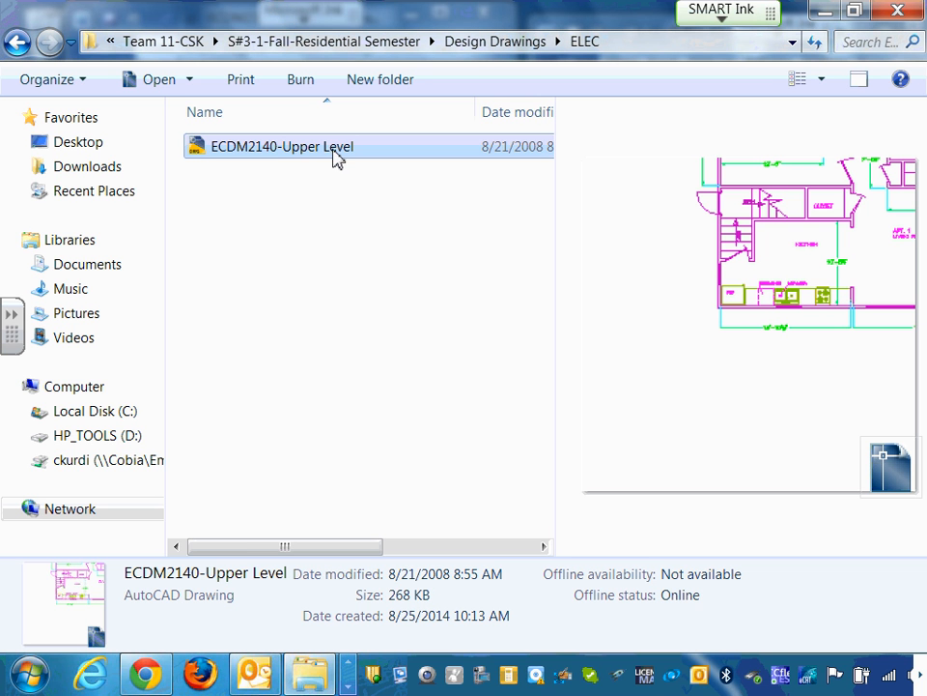
left_click(360, 146)
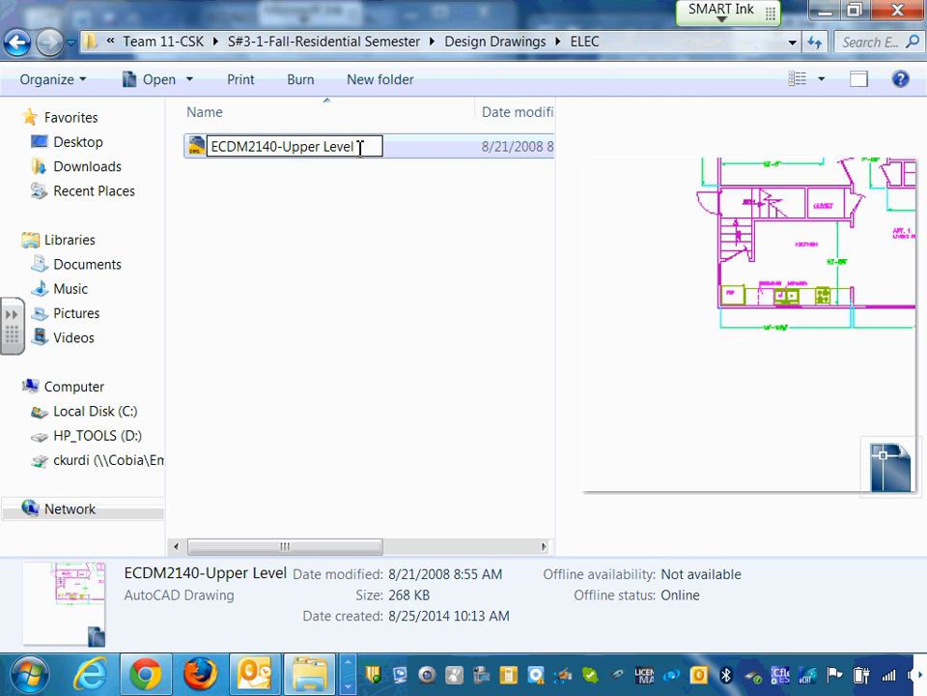
left_click(304, 221)
left_click(310, 151)
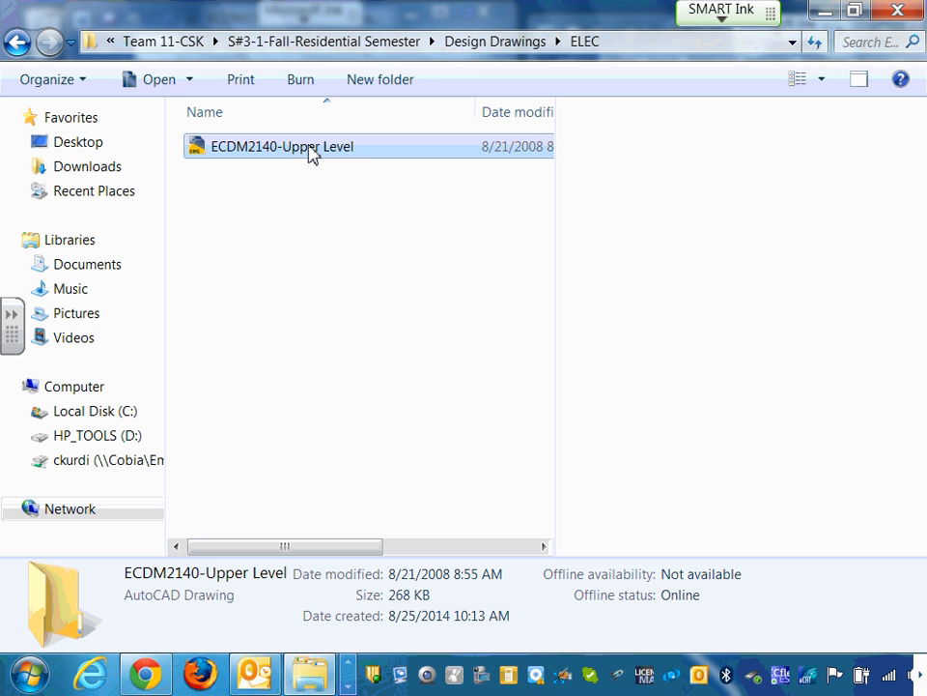
right_click(310, 153)
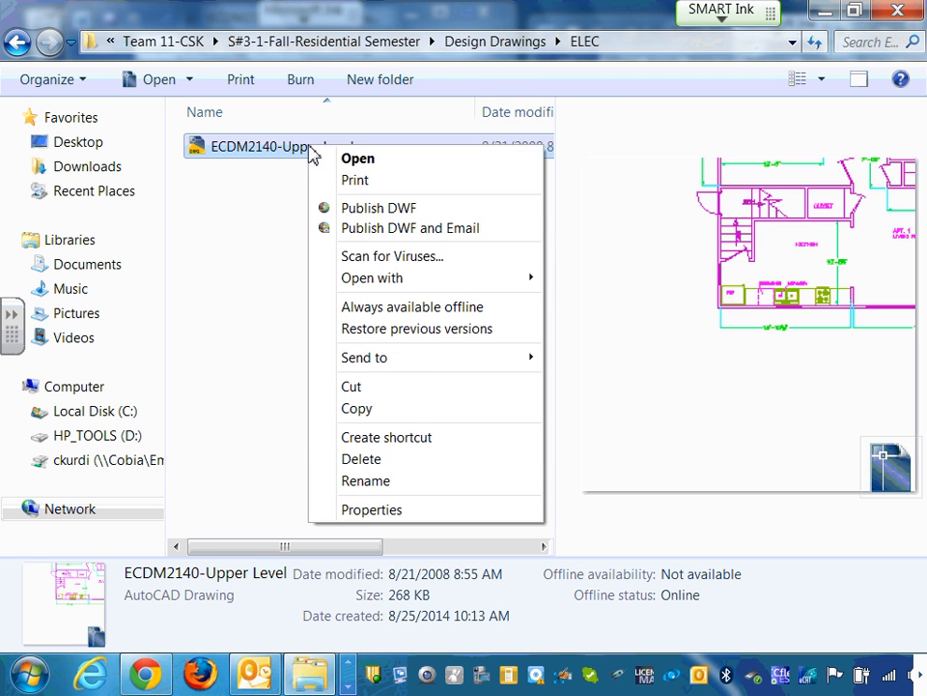
left_click(373, 482)
key("Escape")
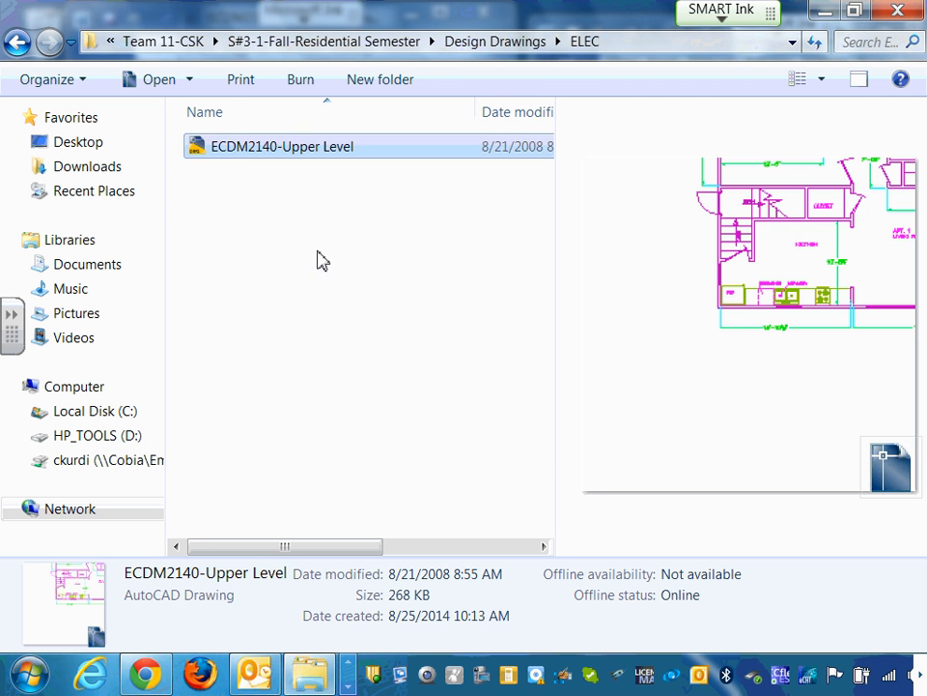
Step: Rename the copied drawing in the ELEC folder as E1-ECDM2140-Upper Level
left_click(323, 261)
left_click(304, 153)
right_click(304, 153)
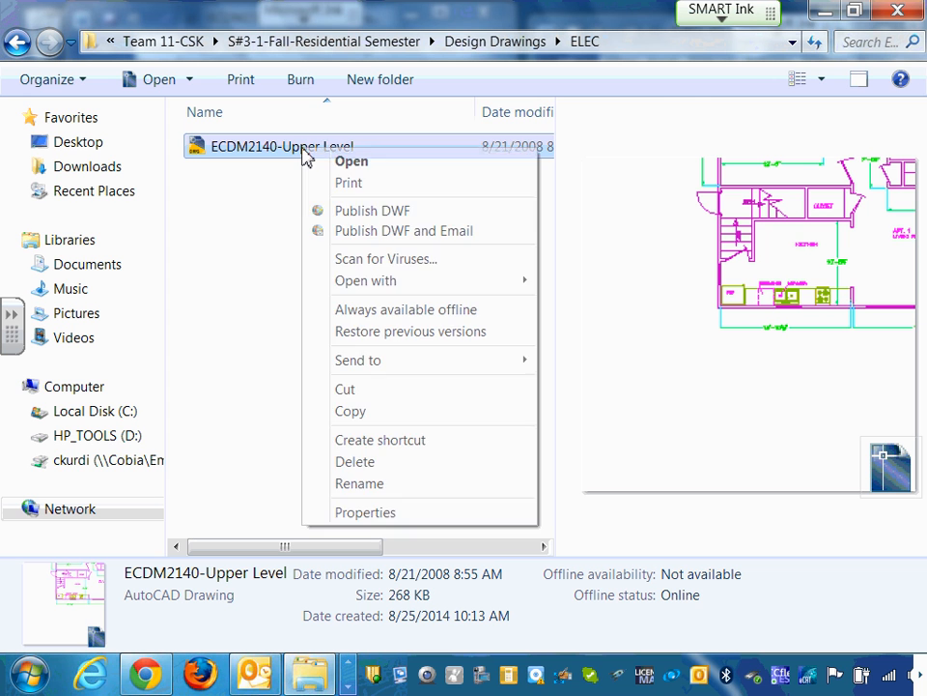
left_click(371, 483)
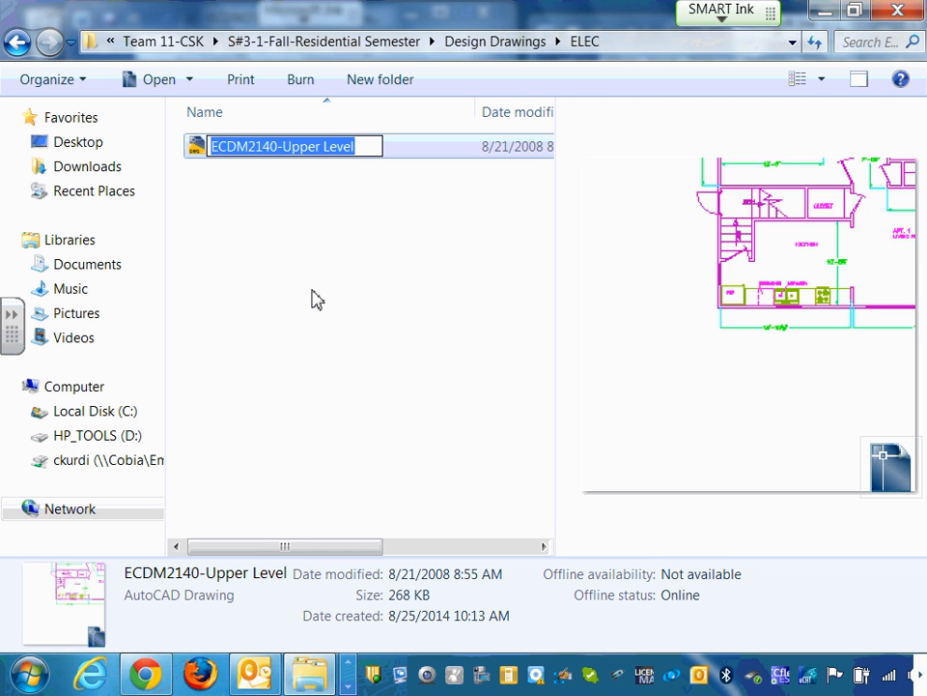
left_click(214, 150)
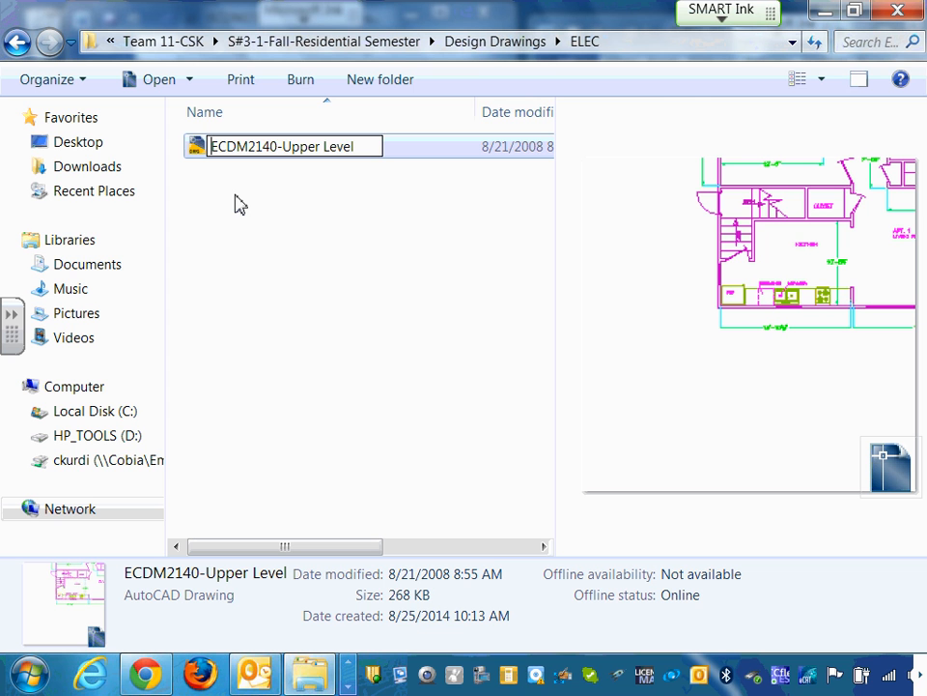
type("E1-")
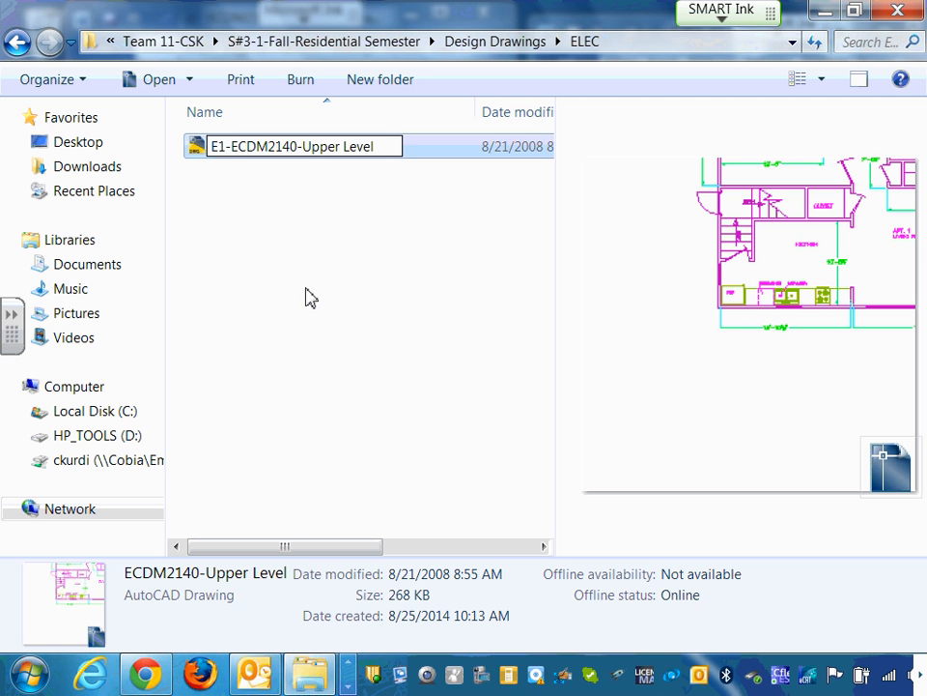
left_click(460, 411)
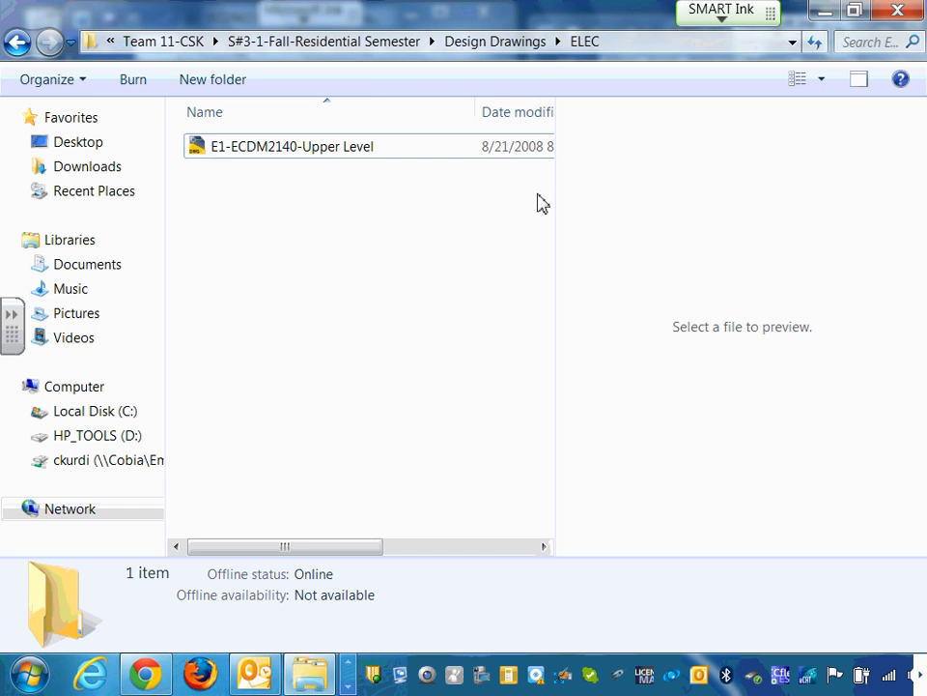
Step: Shrink the folder window, bring up the Final Design Build Project document maximized, and highlight the Sheet 1 and Sheet 2 names while reading
double_click(638, 25)
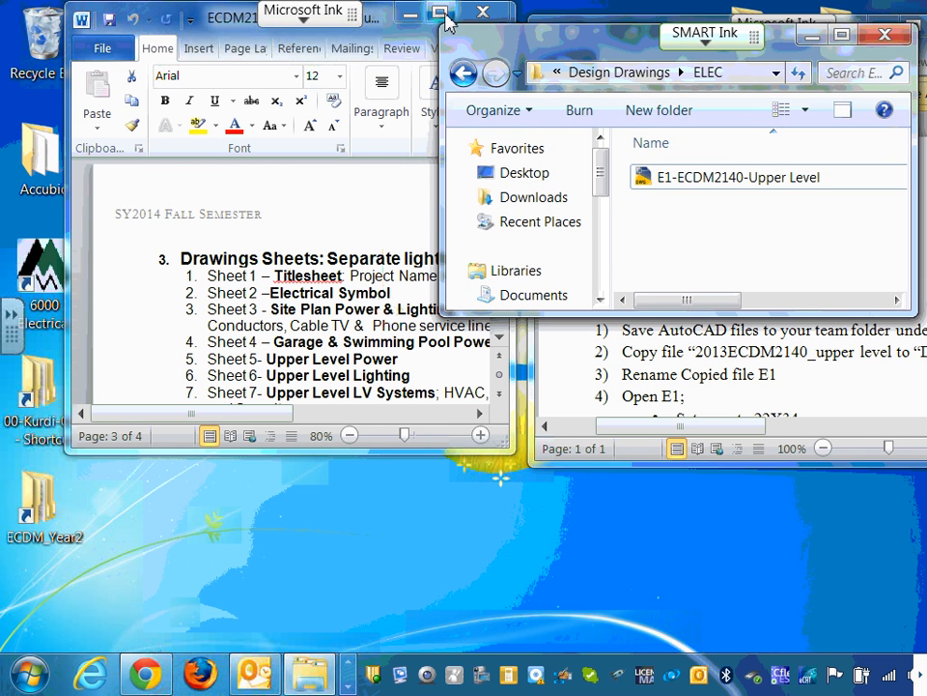
left_click(441, 12)
left_click(317, 302)
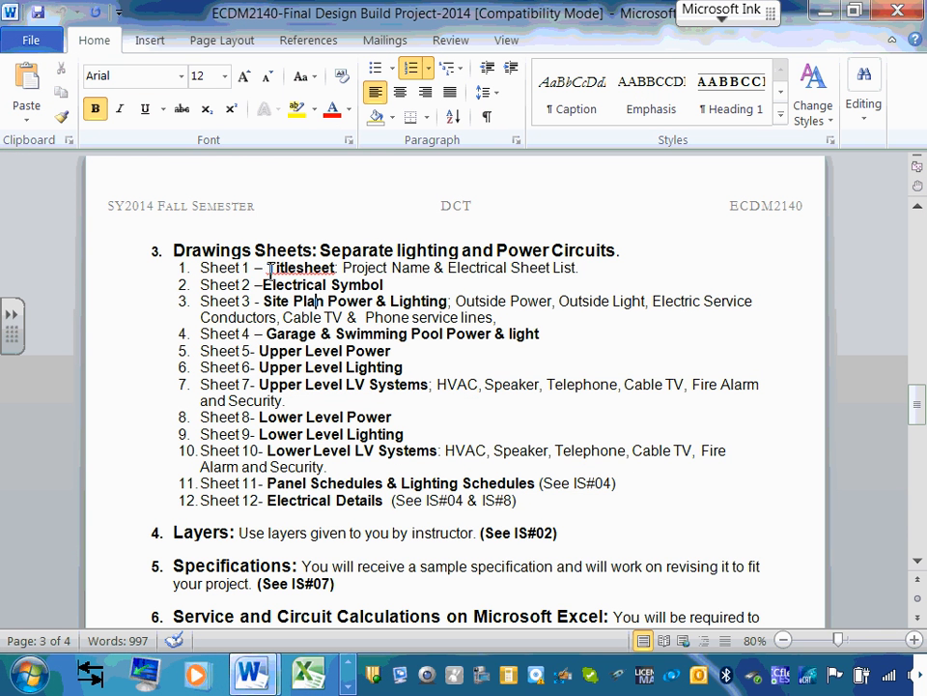
left_click_drag(269, 263, 335, 263)
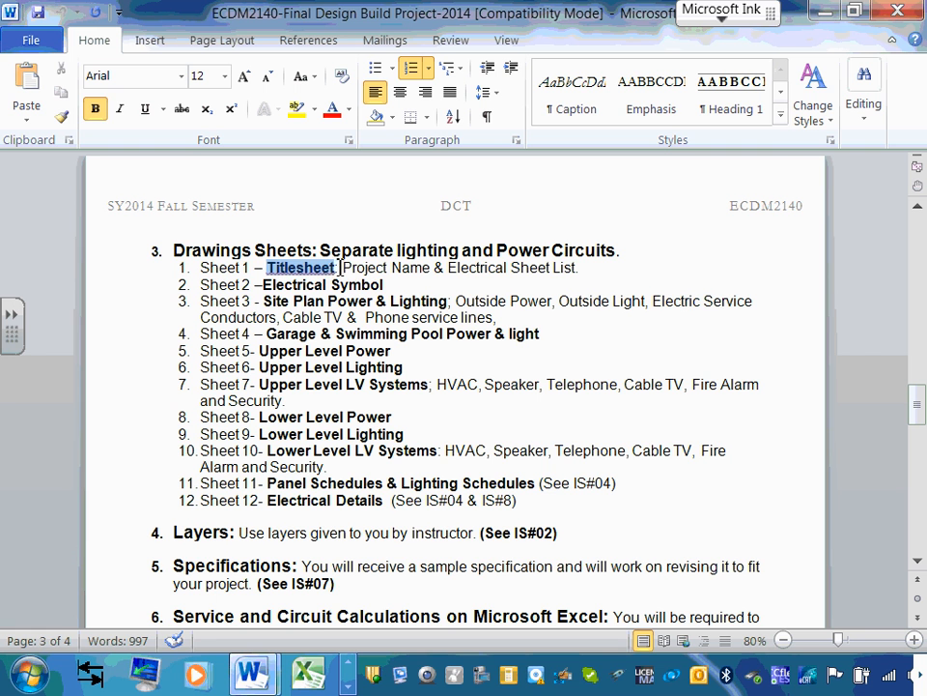
left_click(263, 301)
left_click_drag(262, 284, 384, 285)
left_click(350, 316)
Step: Copy the word Titlesheet from the Sheet 1 line and minimize the document
left_click_drag(268, 268, 338, 268)
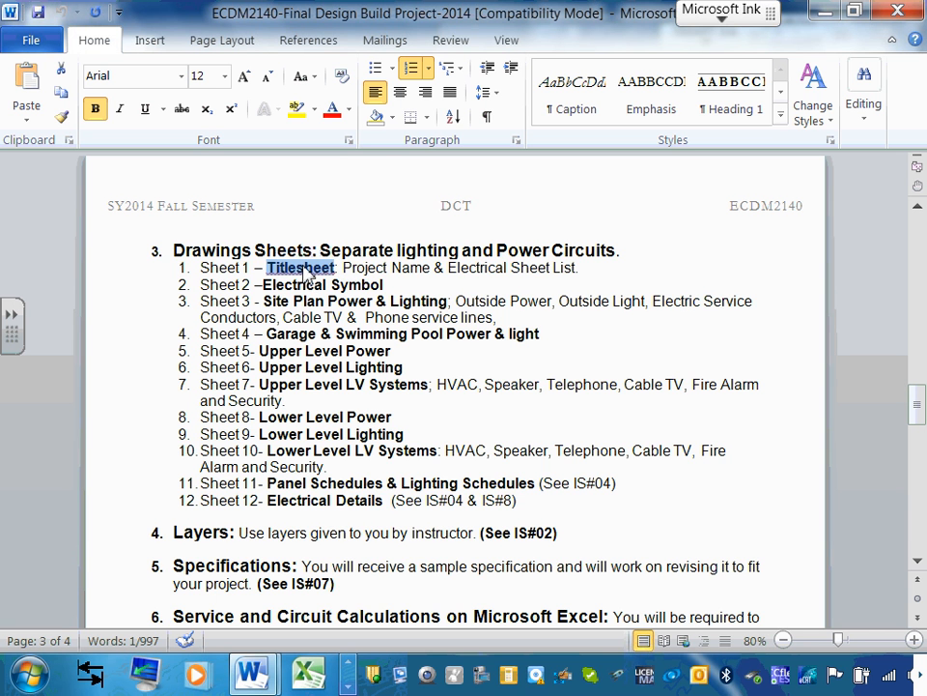
right_click(302, 274)
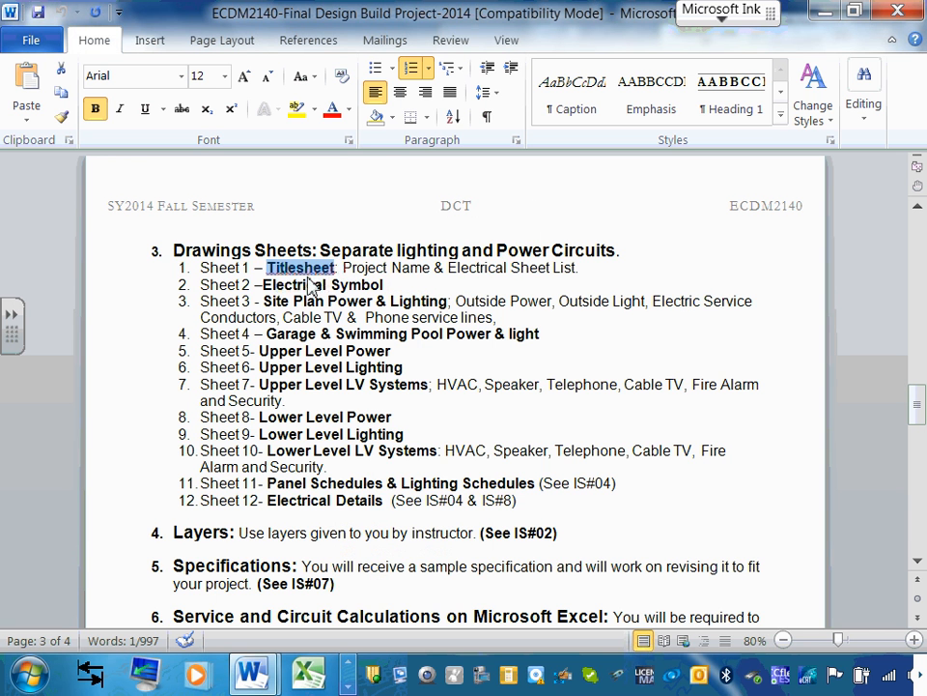
right_click(304, 275)
right_click(303, 275)
right_click(303, 275)
left_click(396, 527)
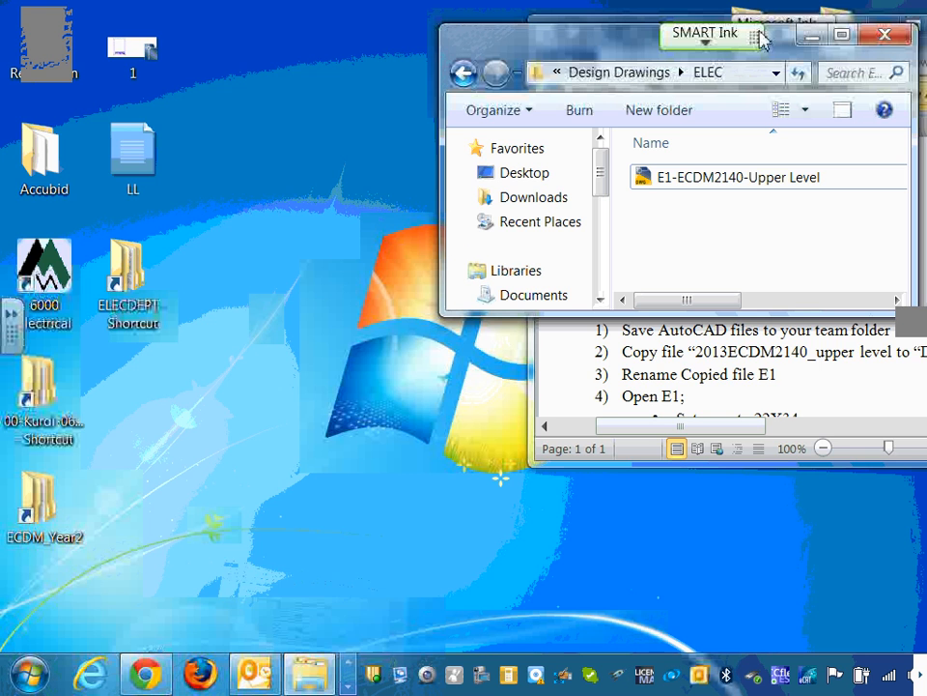
Step: Maximize the ELEC folder window and rename the drawing as E1-Titlesheet using the copied sheet name
left_click(841, 36)
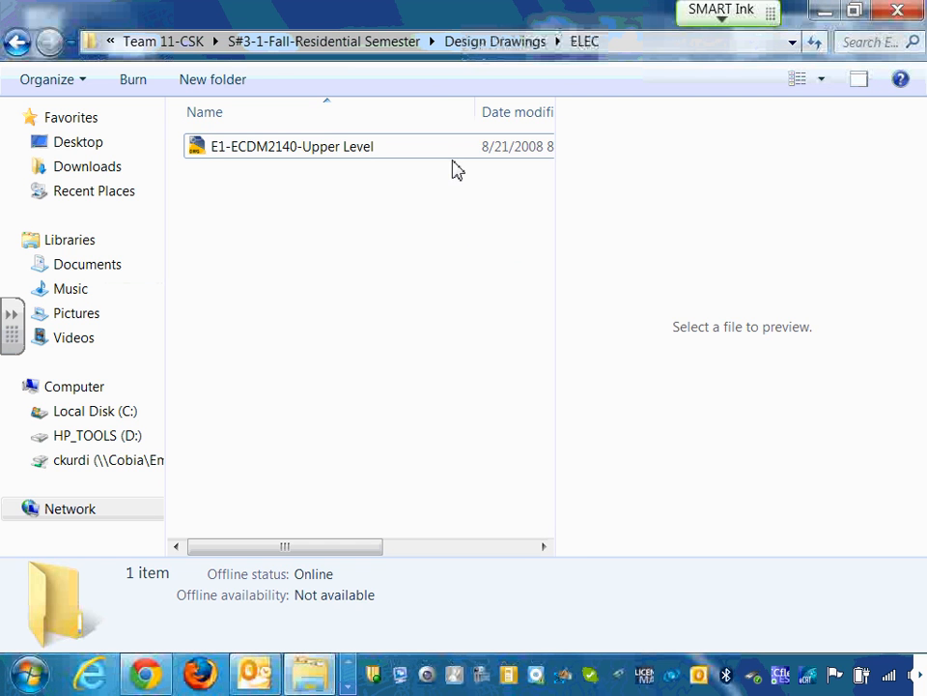
left_click(342, 155)
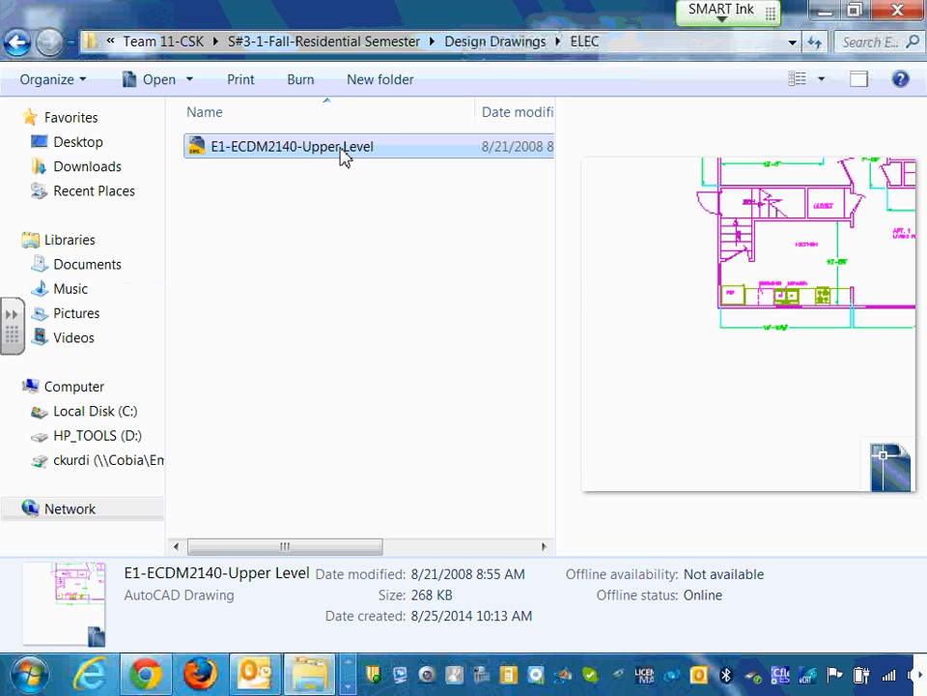
left_click(345, 151)
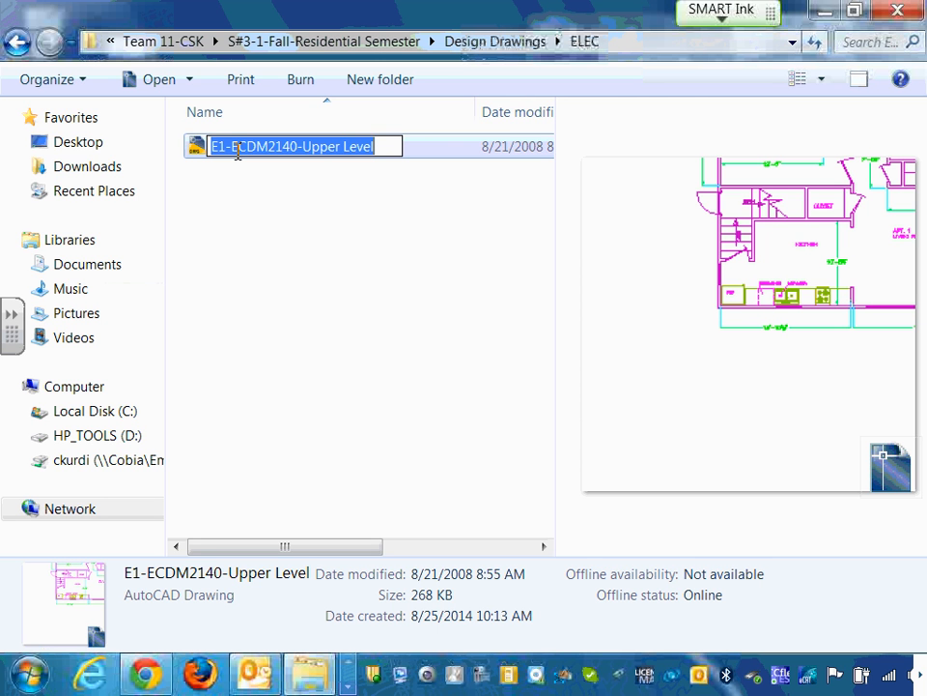
left_click_drag(231, 146, 310, 153)
right_click(320, 143)
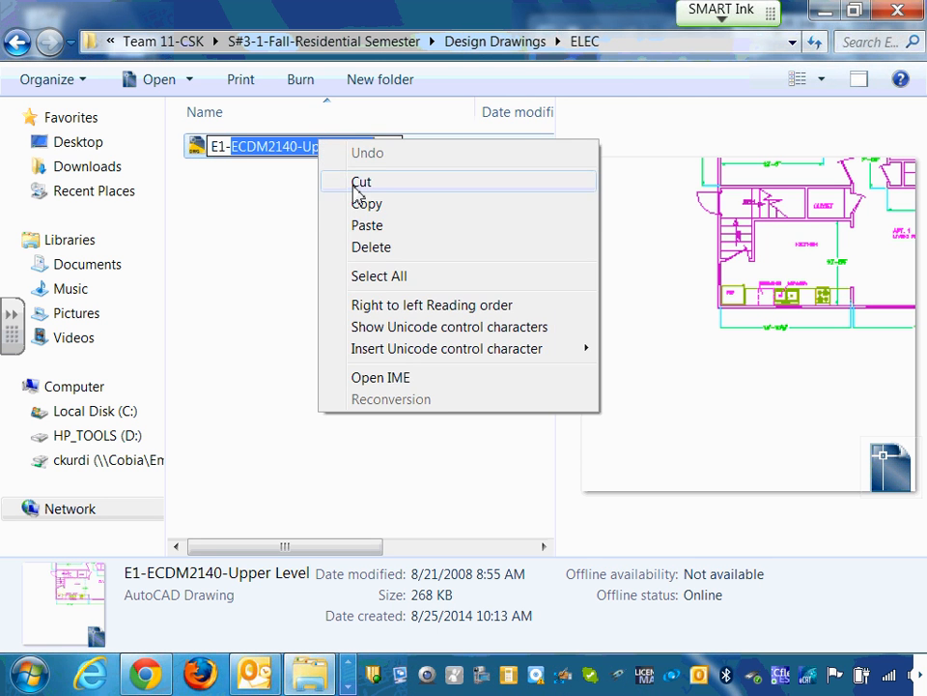
left_click(368, 228)
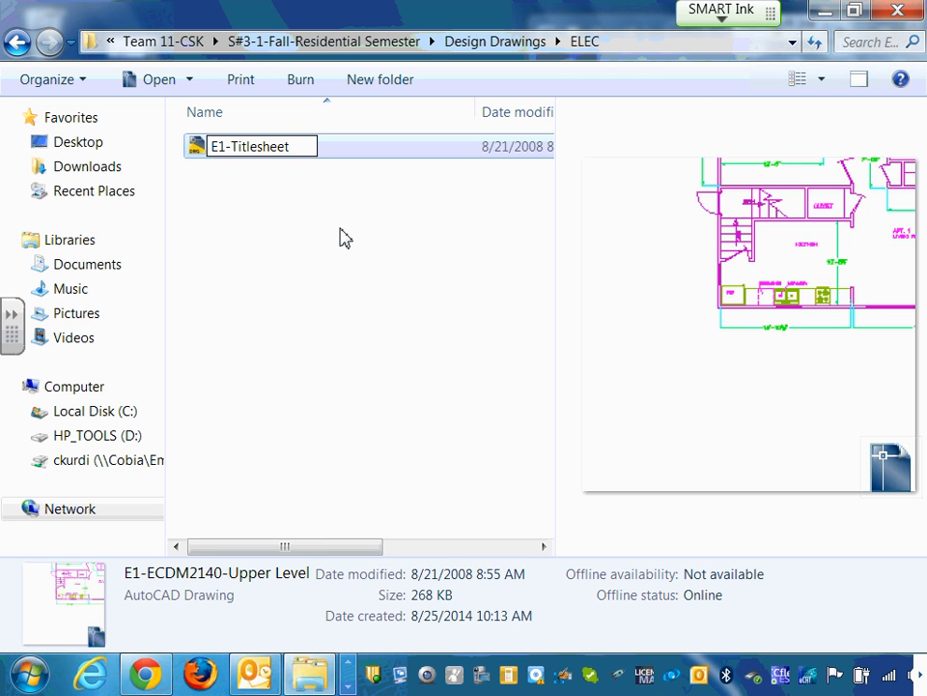
key("Escape")
left_click(338, 351)
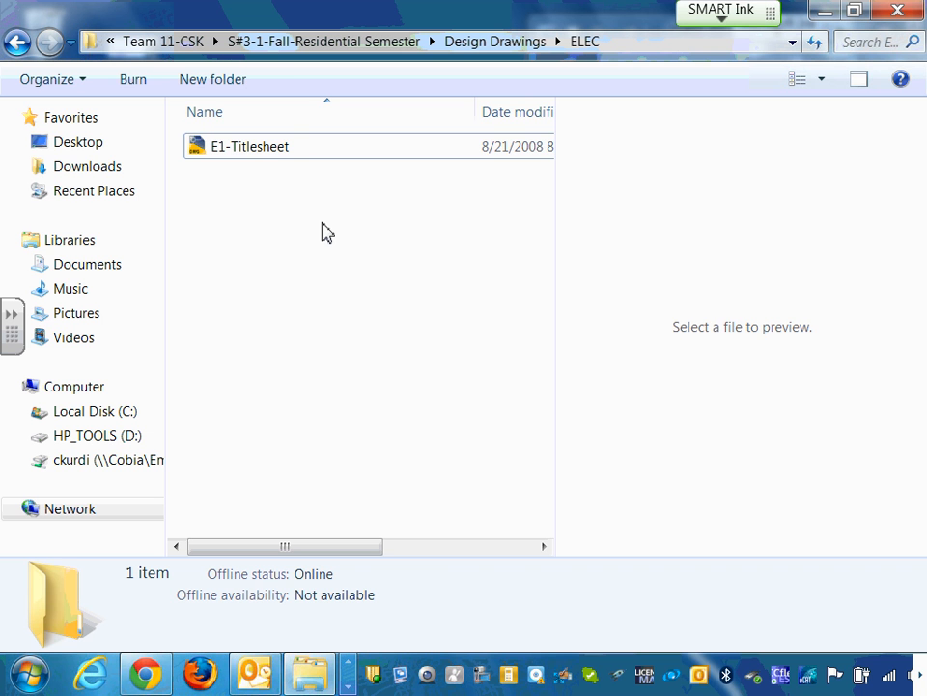
Step: Open the E1-Titlesheet drawing in AutoCAD, dismissing the startup notices and ignoring the unresolved references
left_click(279, 166)
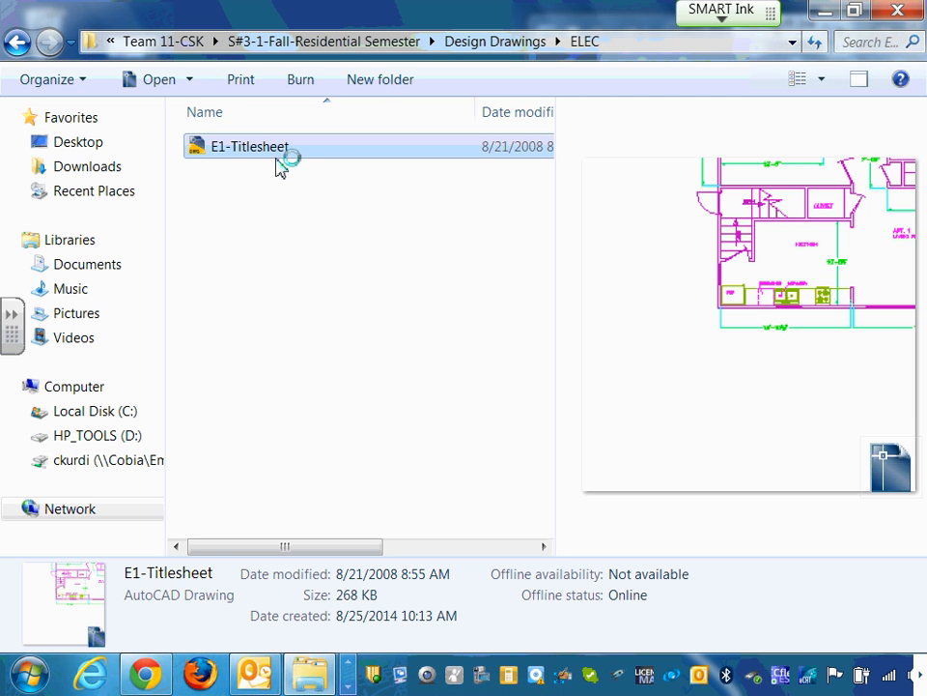
double_click(280, 154)
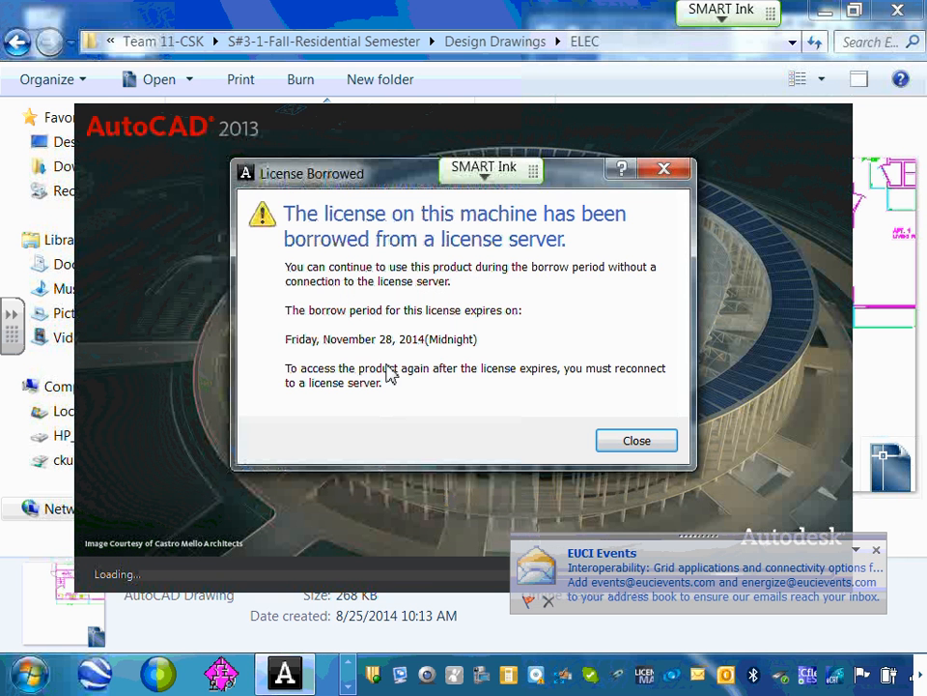
left_click(632, 446)
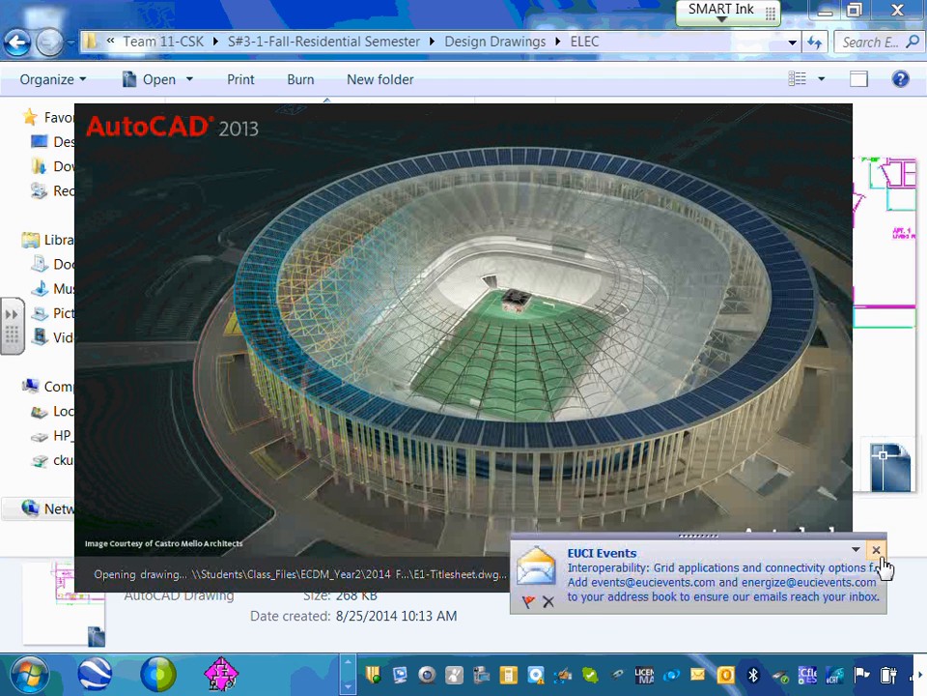
left_click(877, 551)
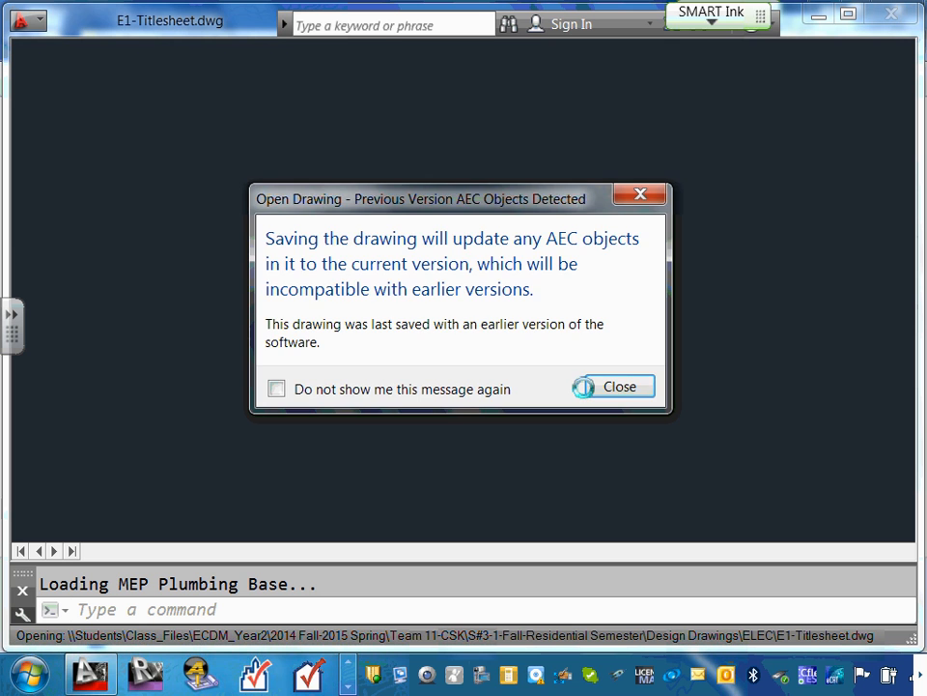
left_click(589, 386)
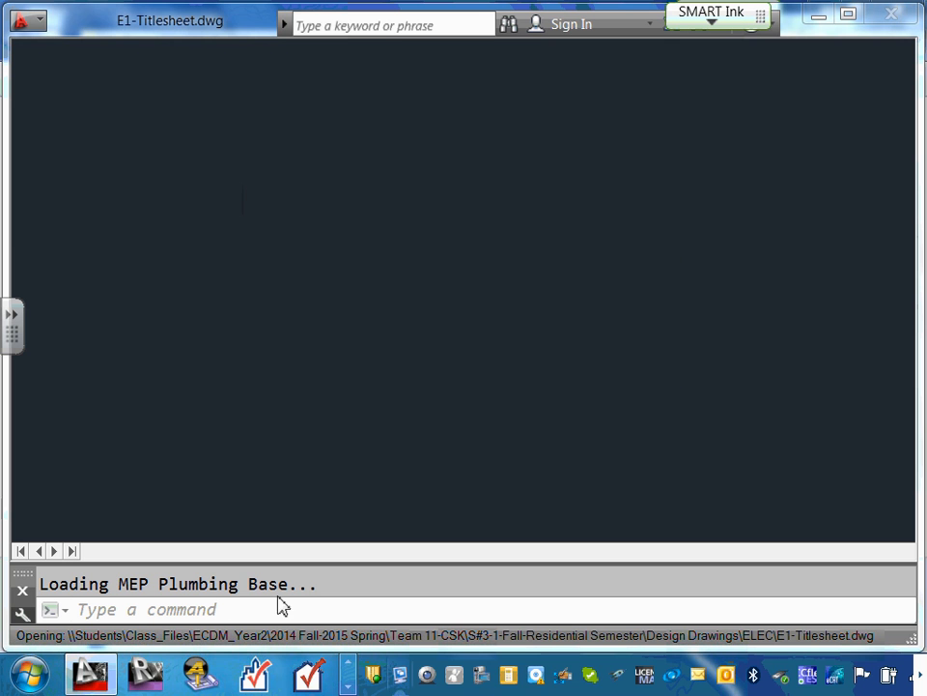
left_click(351, 665)
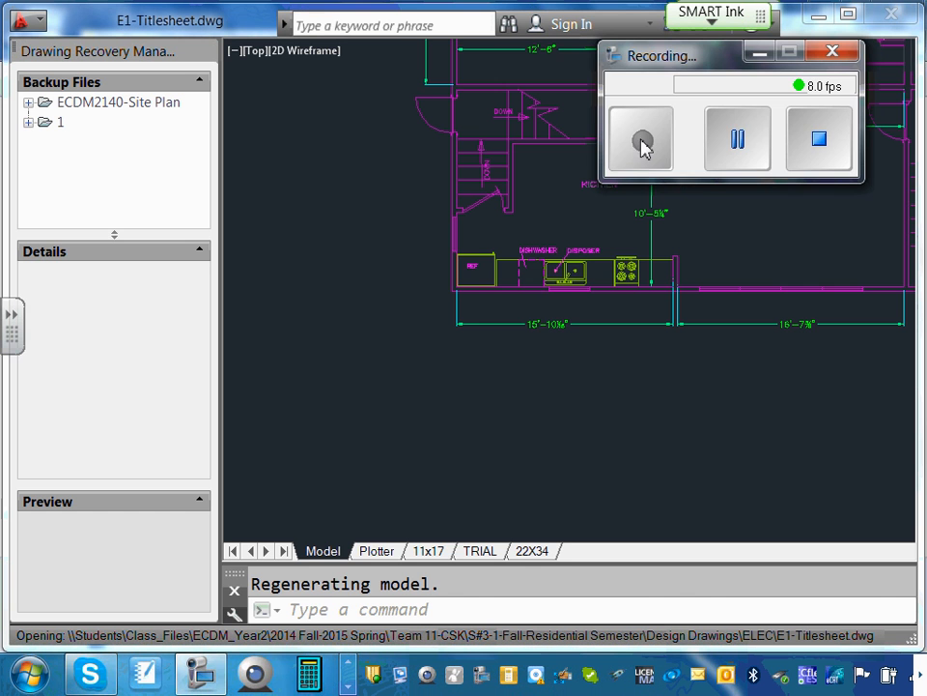
left_click(764, 53)
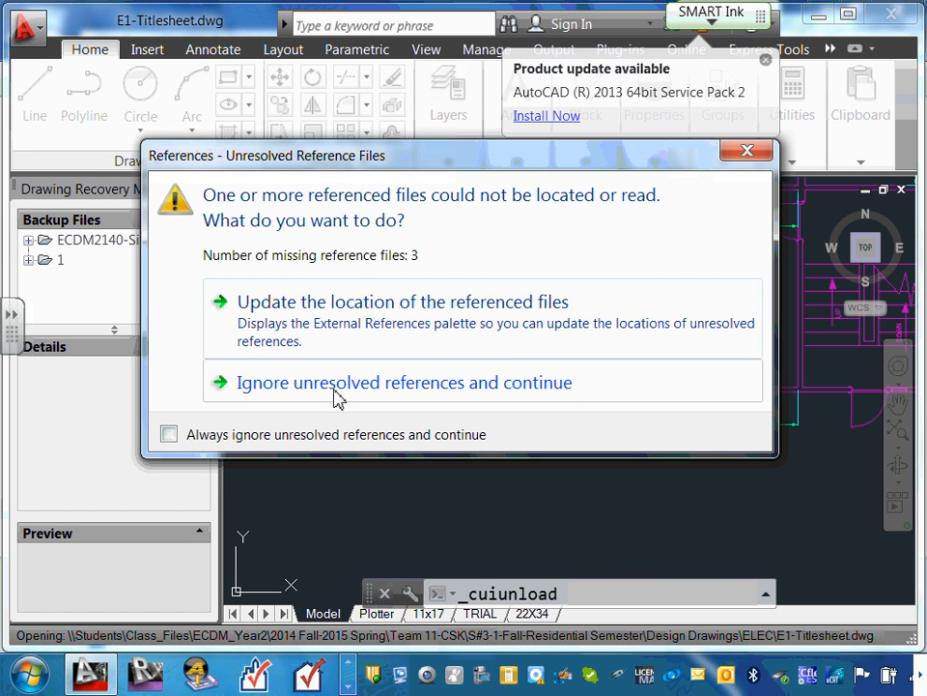
left_click(340, 385)
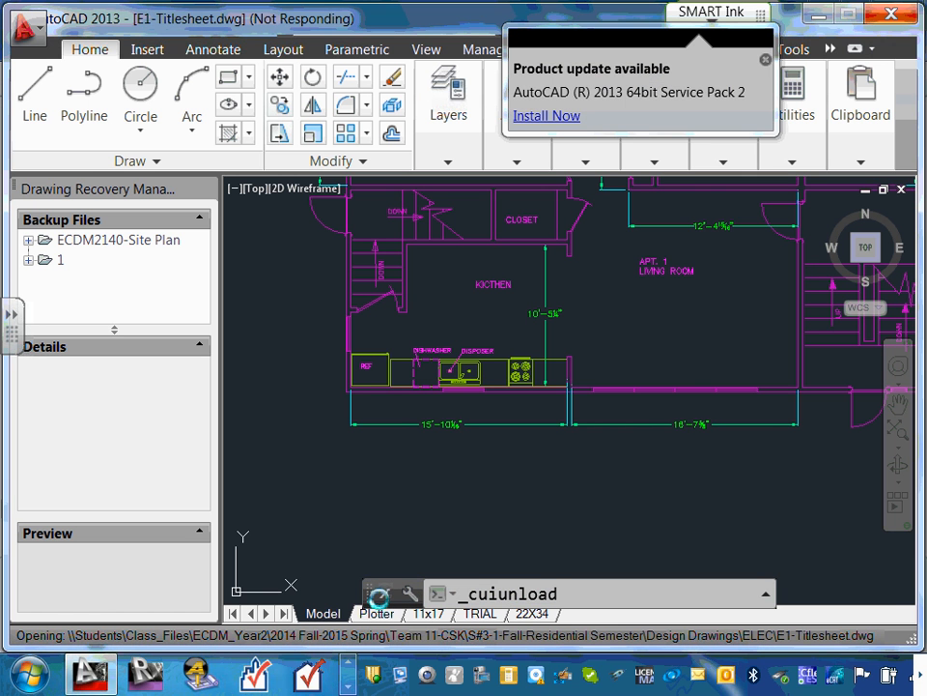
Step: Close the borrowed license reminder and cancel the stray selection window in the drawing
left_click(460, 513)
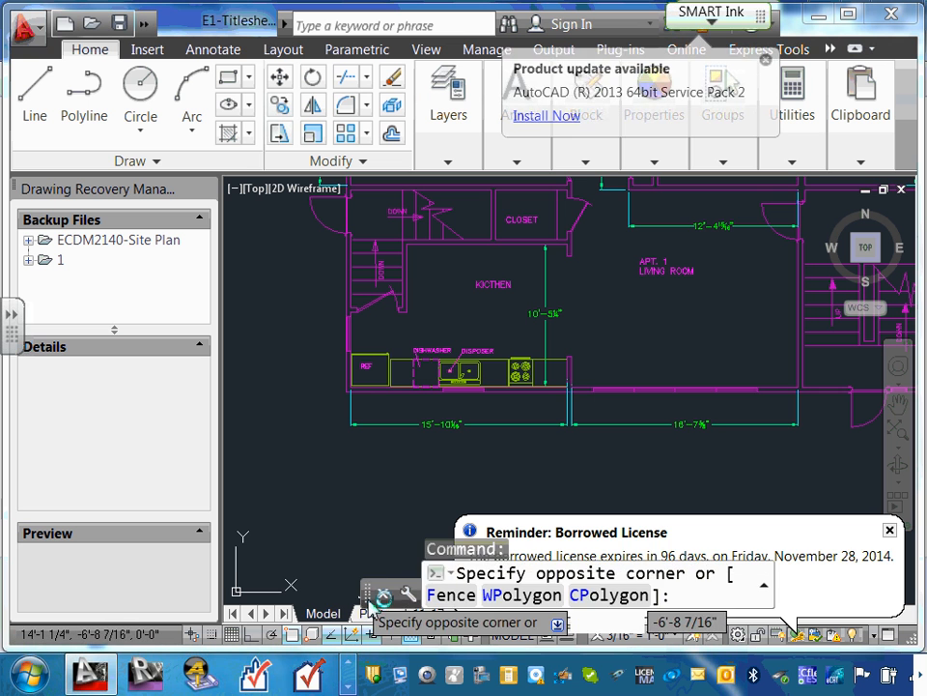
left_click_drag(369, 599, 262, 599)
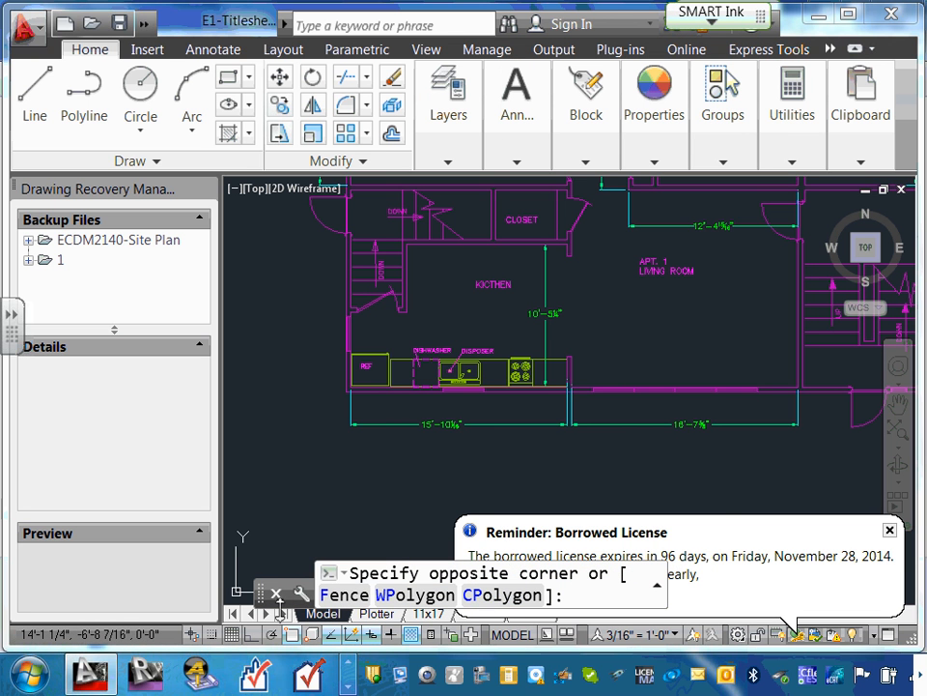
left_click(889, 529)
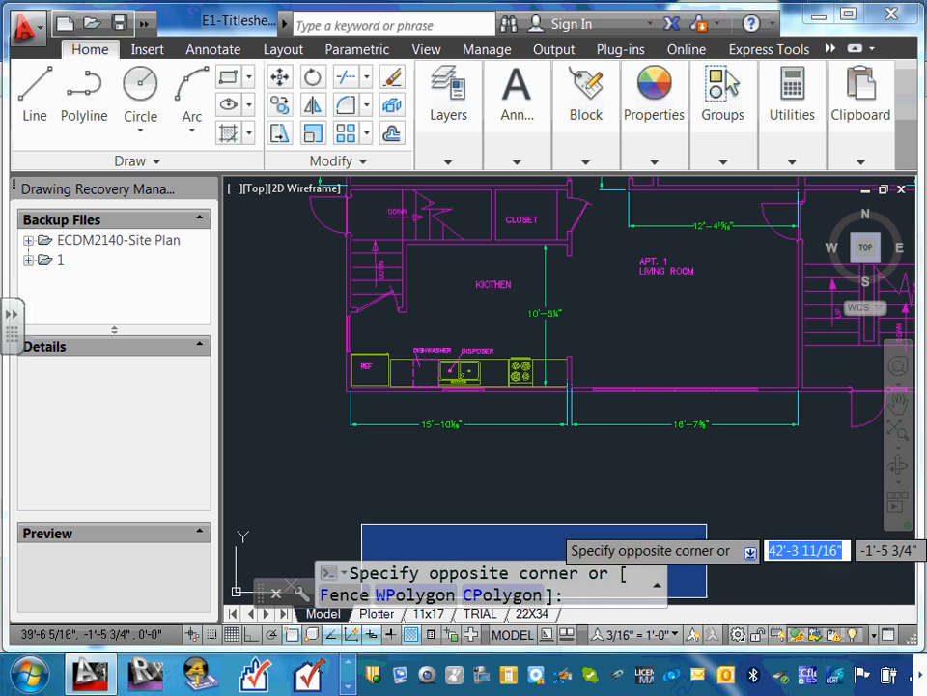
left_click(703, 414)
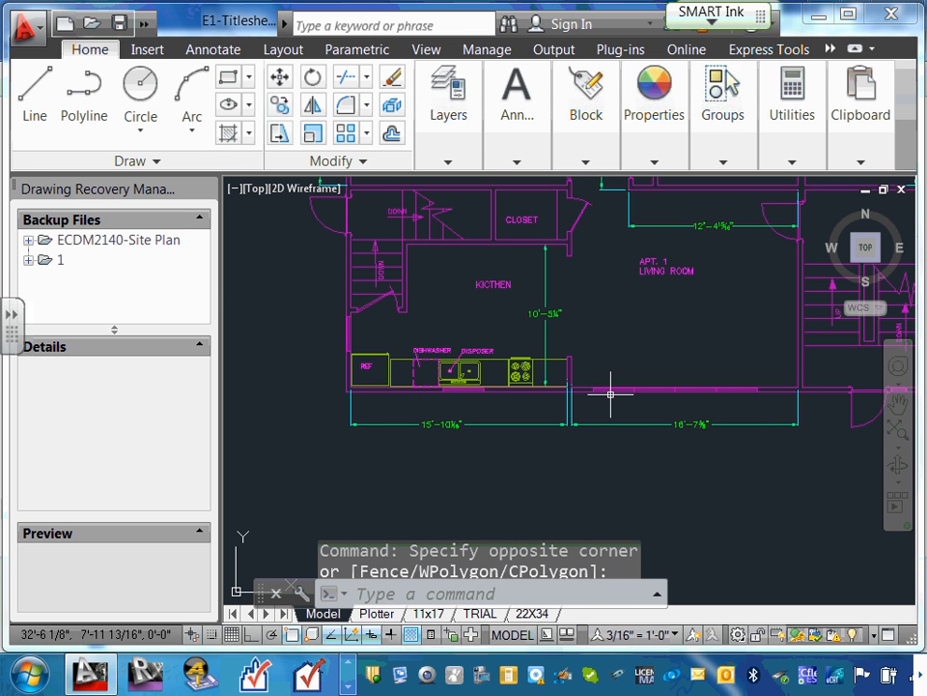
key("Escape")
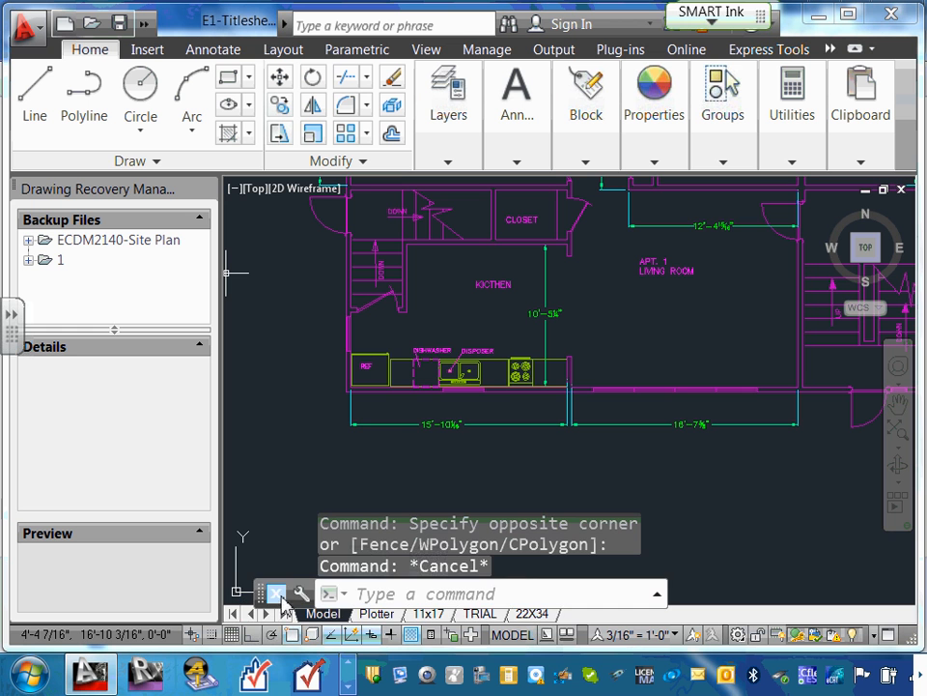
Step: Dock the command line beneath the drawing area and close the Drawing Recovery Manager
left_click_drag(260, 595, 234, 636)
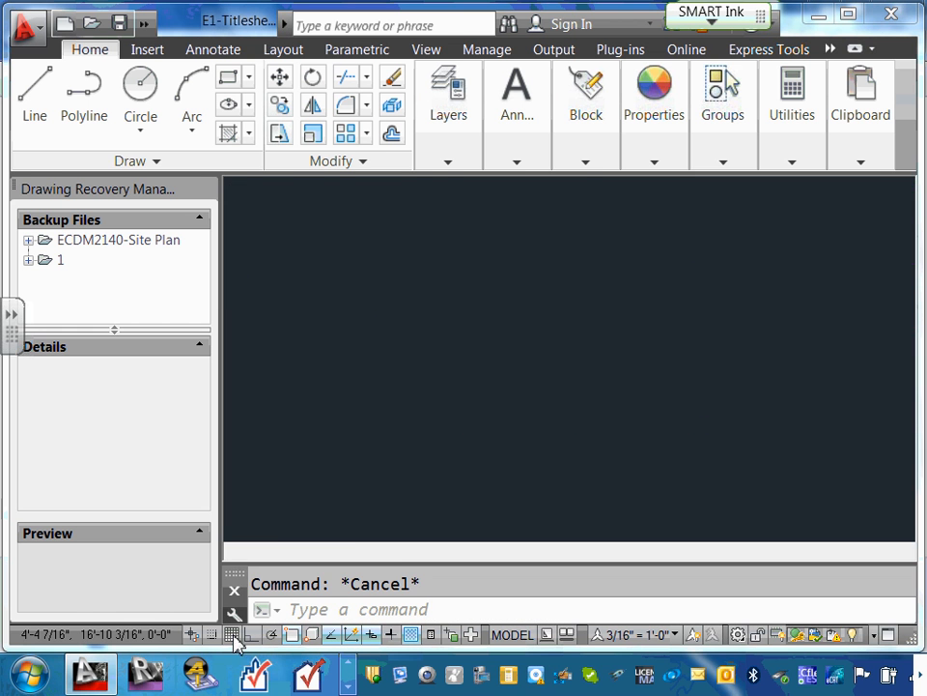
left_click(207, 188)
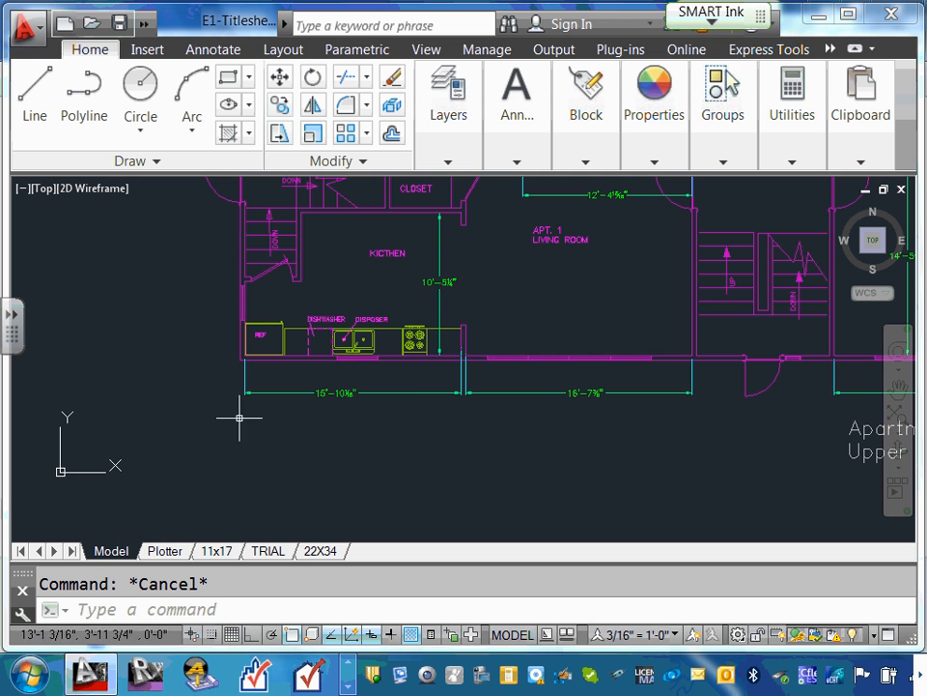
Step: Examine the whole Upper Level apartment floor plan in model space
scroll(240, 417, "down", 10)
scroll(325, 399, "up", 5)
scroll(455, 376, "down", 2)
scroll(373, 361, "up", 2)
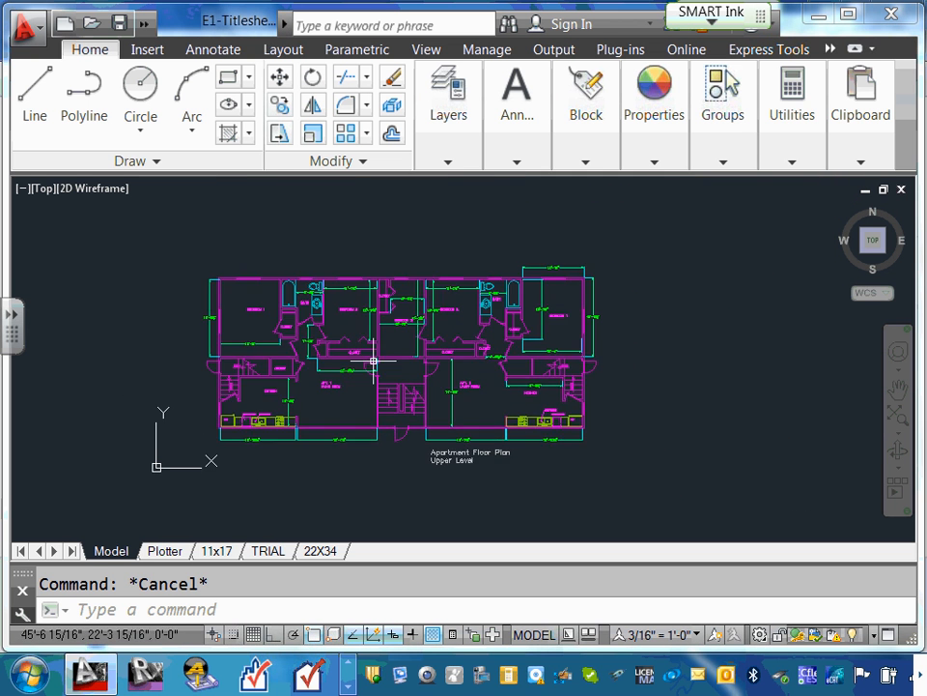
scroll(450, 362, "up", 2)
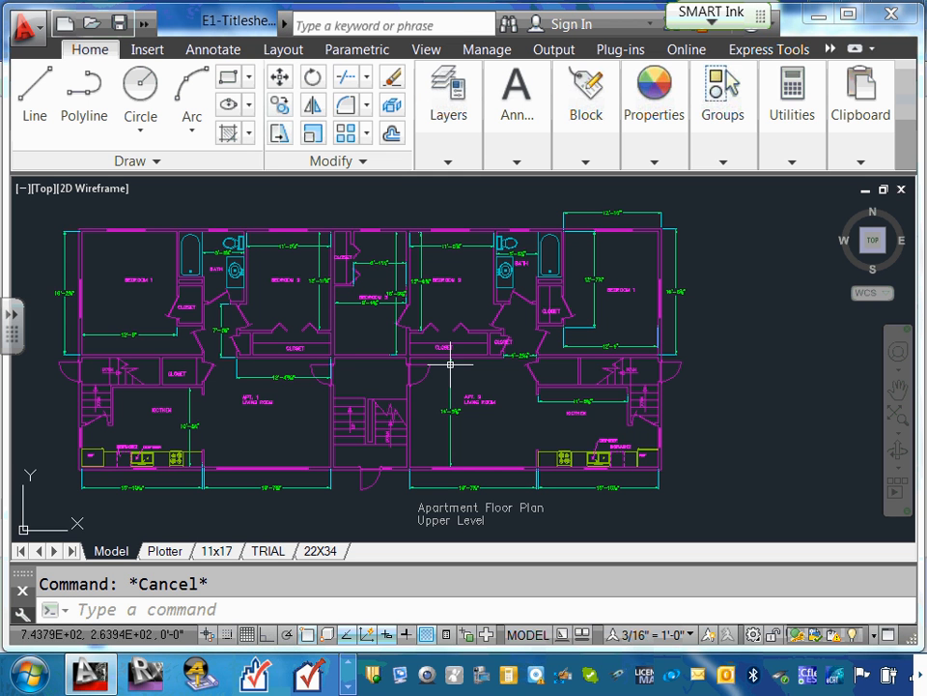
scroll(450, 364, "down", 4)
scroll(400, 302, "up", 4)
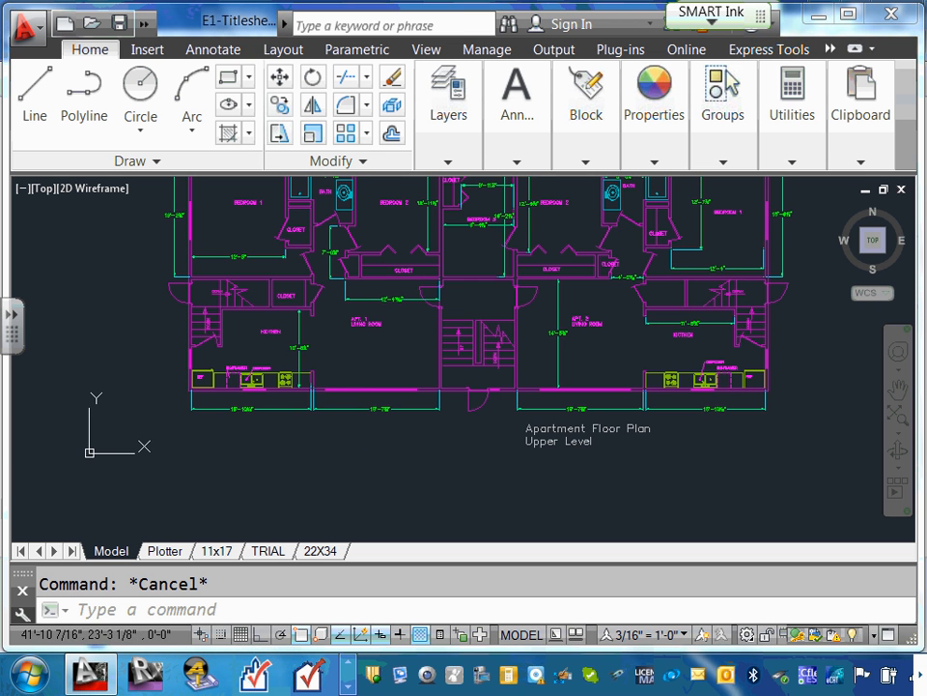
left_click(399, 279)
scroll(365, 319, "down", 4)
left_click(588, 335)
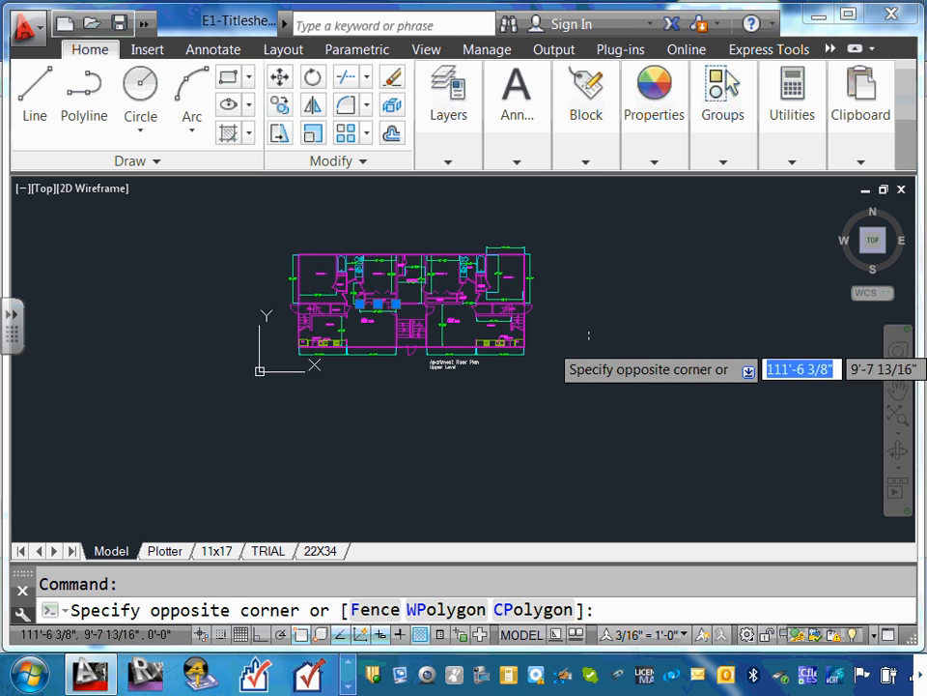
key("Escape")
key("Escape")
scroll(315, 310, "down", 2)
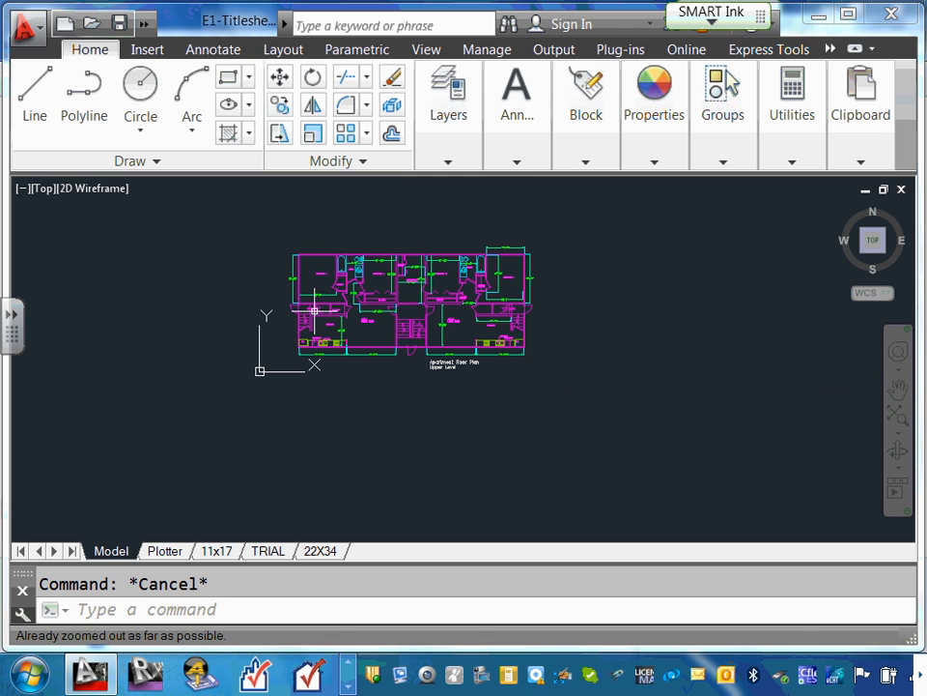
left_click(218, 213)
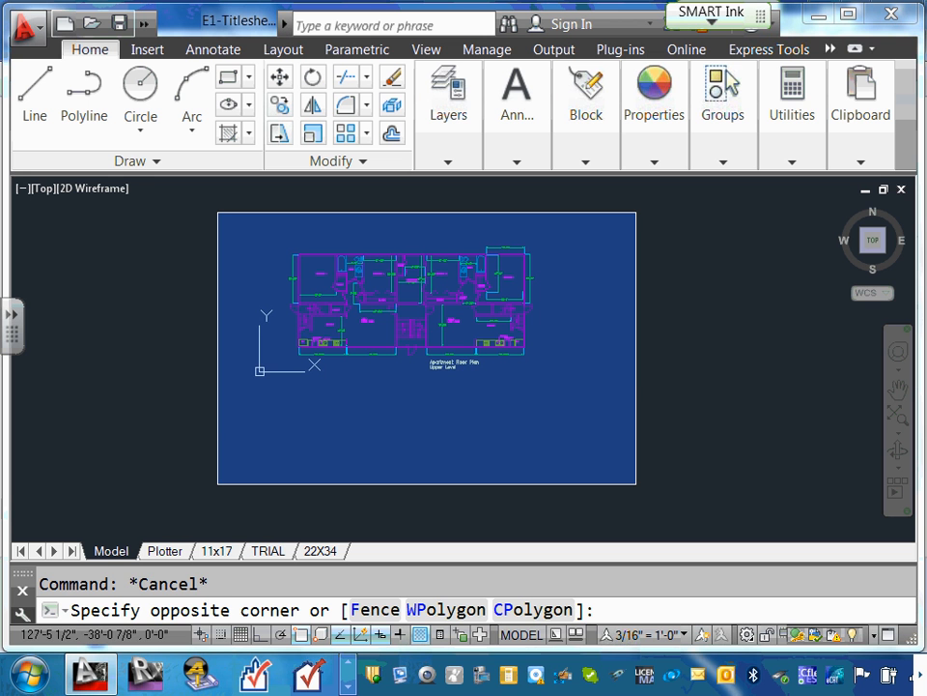
left_click(635, 483)
scroll(400, 272, "up", 5)
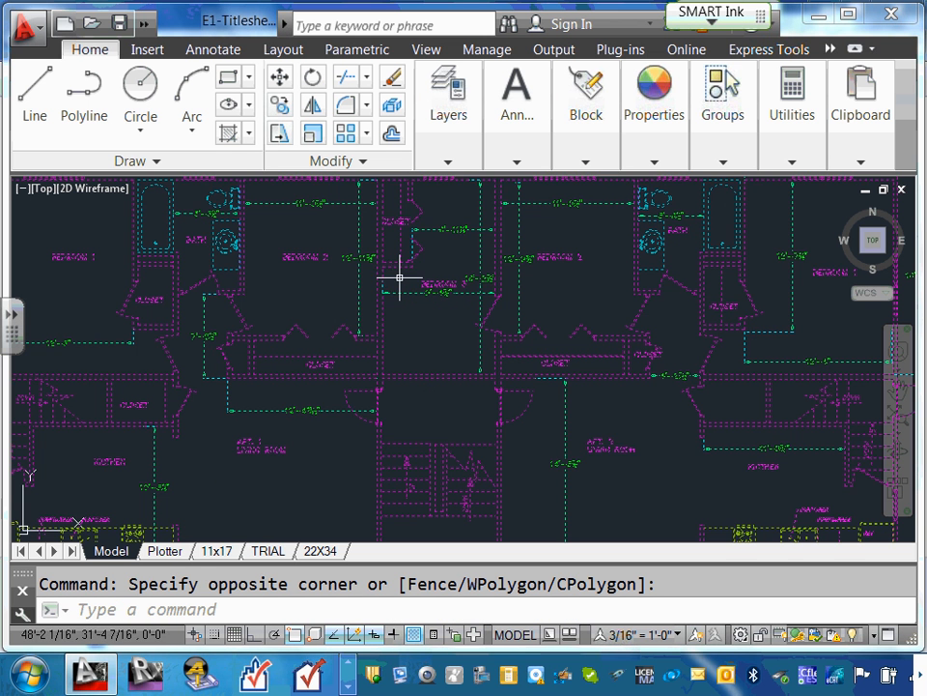
scroll(397, 384, "down", 5)
key("Escape")
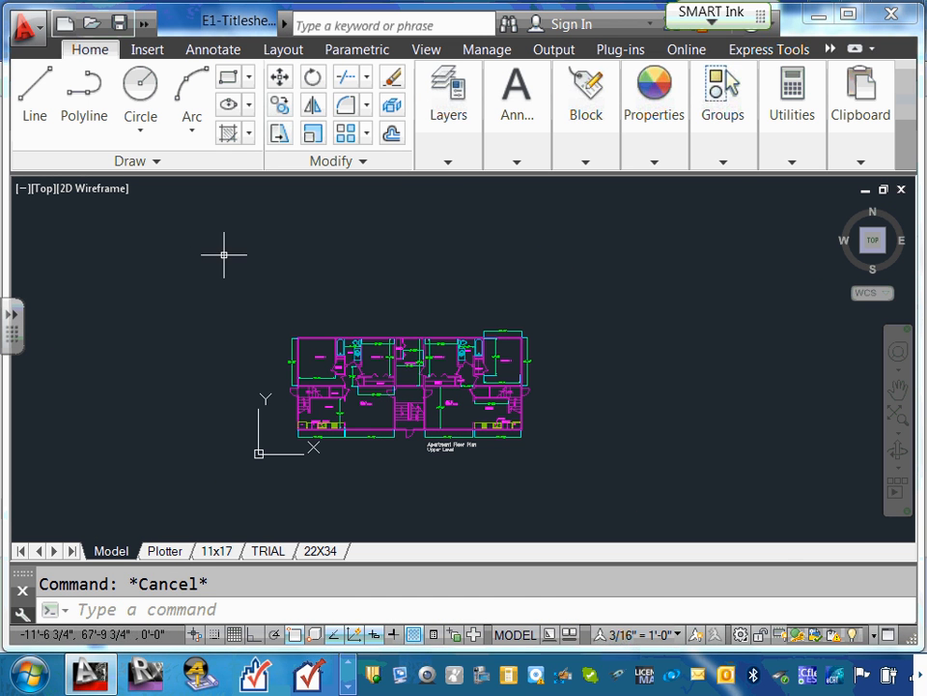
left_click(175, 251)
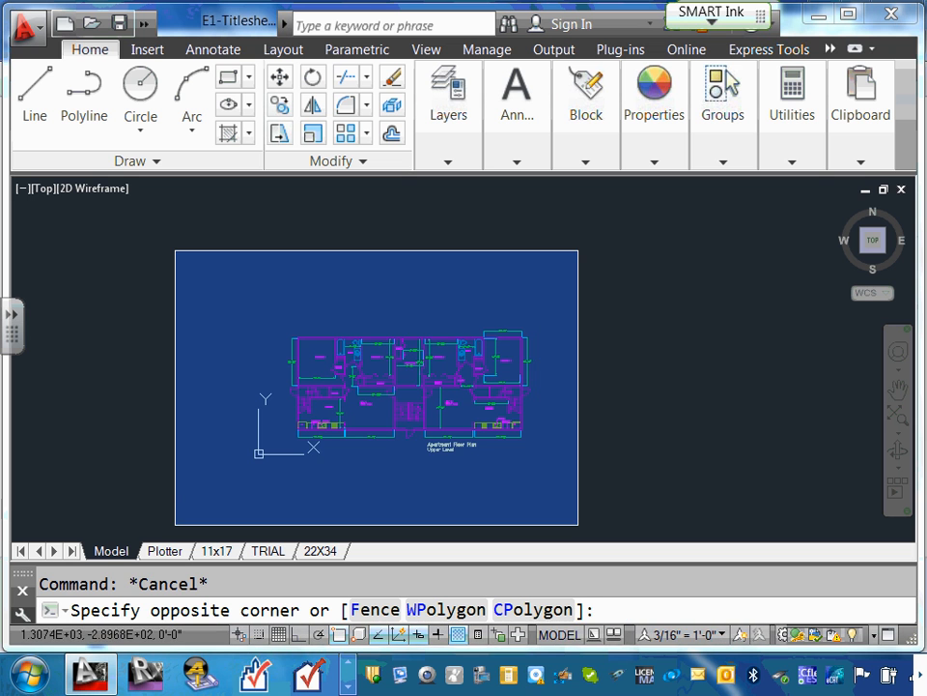
left_click(591, 518)
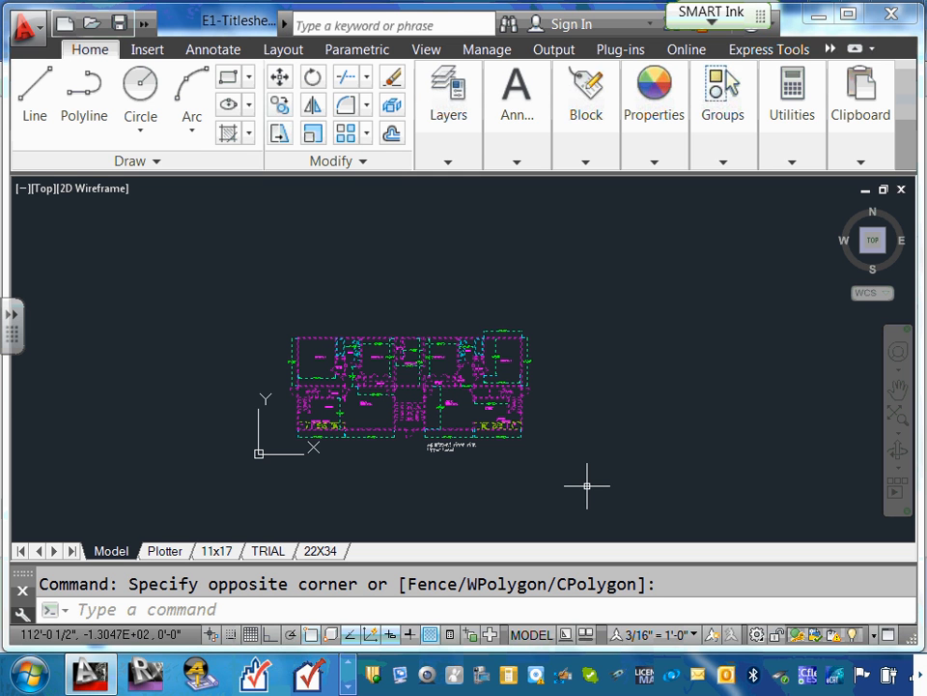
key("Escape")
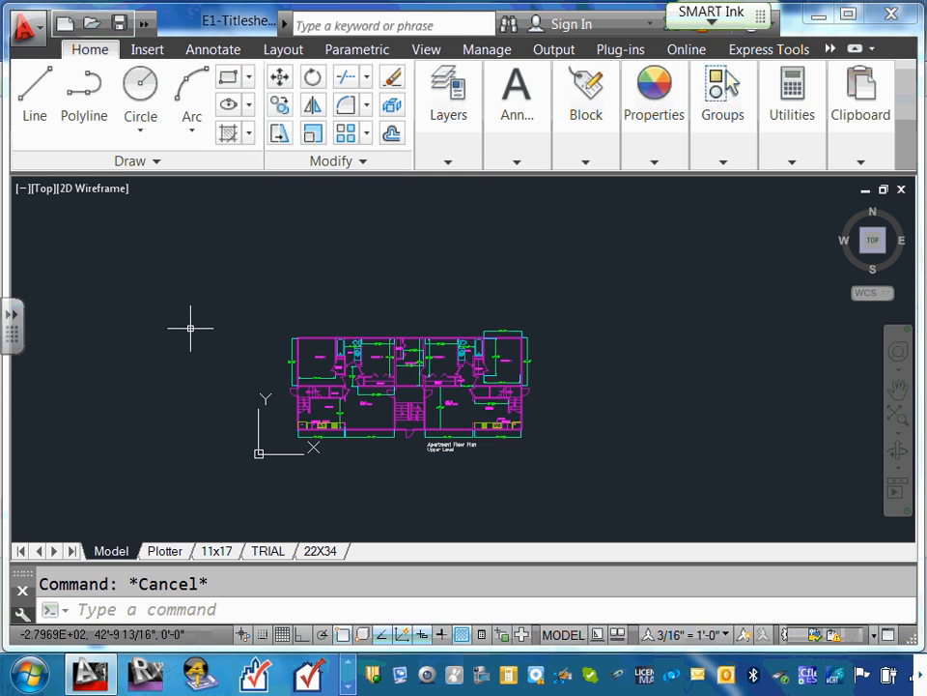
Step: Erase the entire Upper Level apartment floor plan from model space and zoom to the drawing extents
scroll(273, 379, "down", 2)
left_click(185, 235)
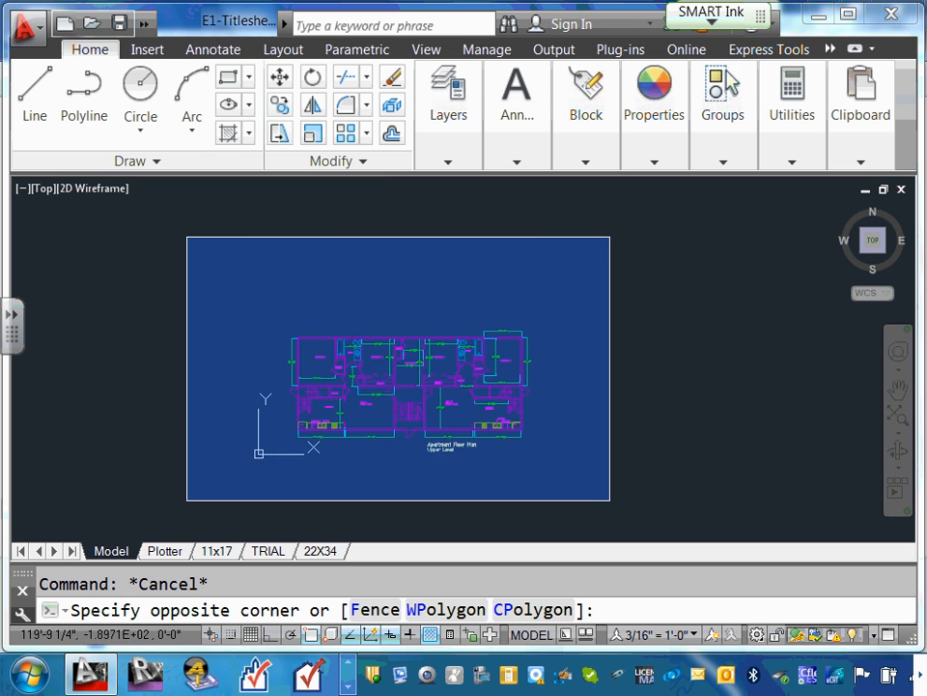
left_click(610, 500)
key("Delete")
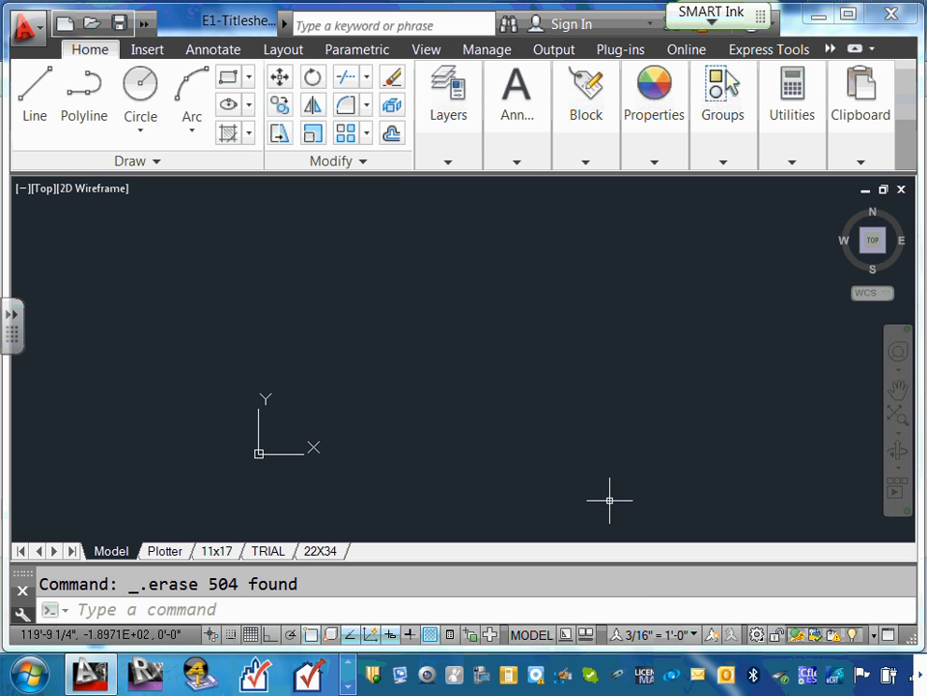
type("z")
key("Return")
type("e")
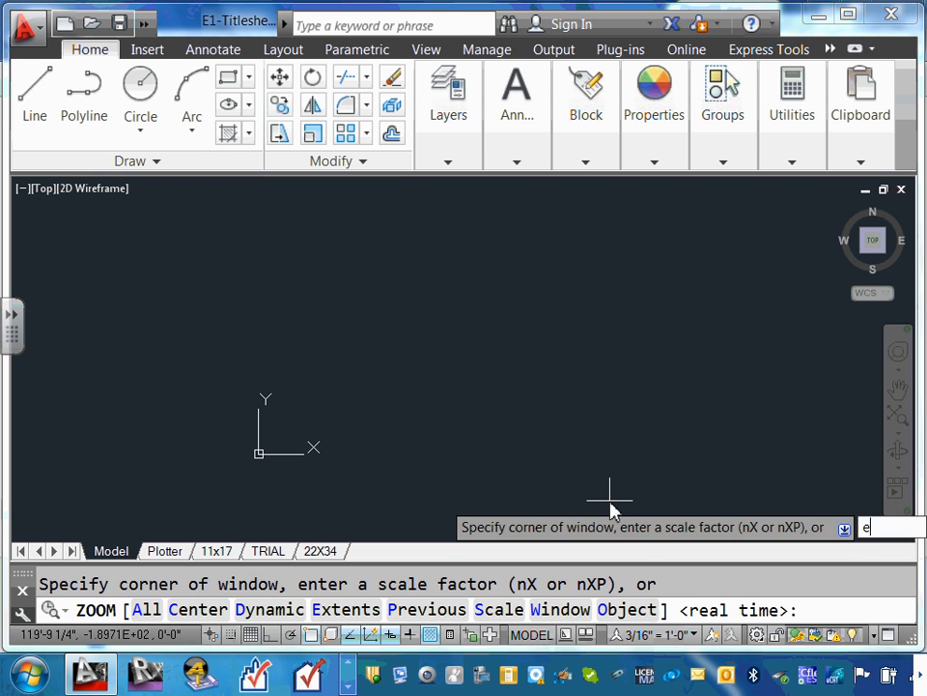
key("Return")
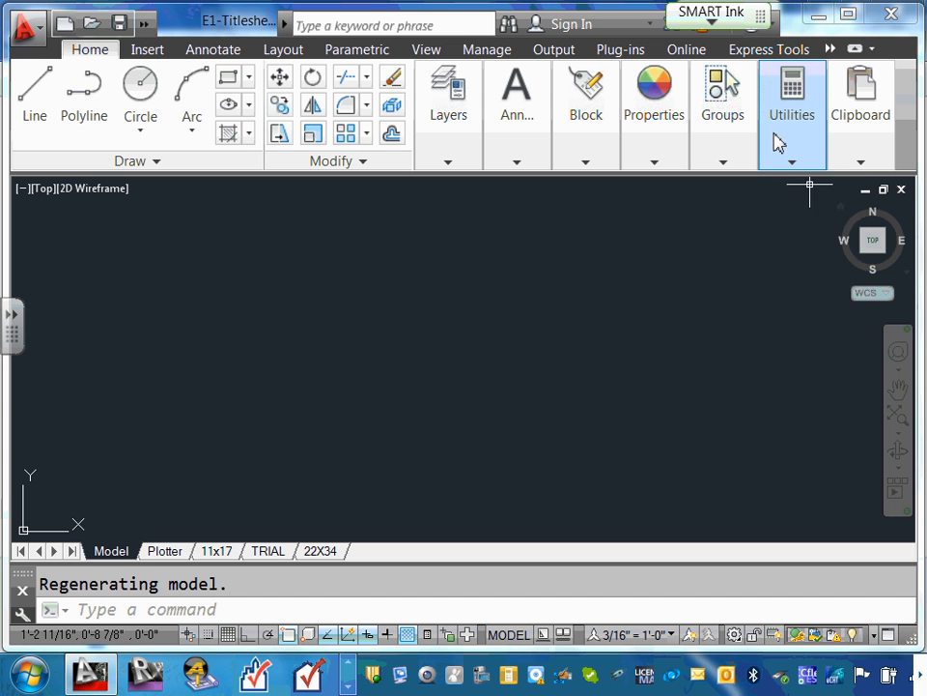
Step: Look through the ribbon tools for DesignCenter, view its Sample folder contents, and close it
left_click(790, 164)
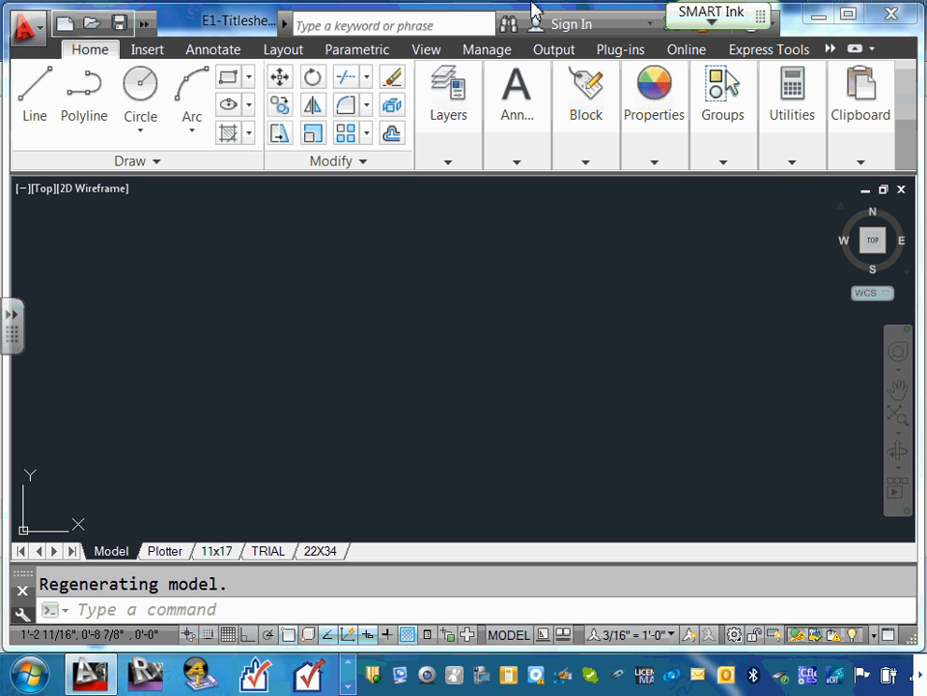
left_click(501, 54)
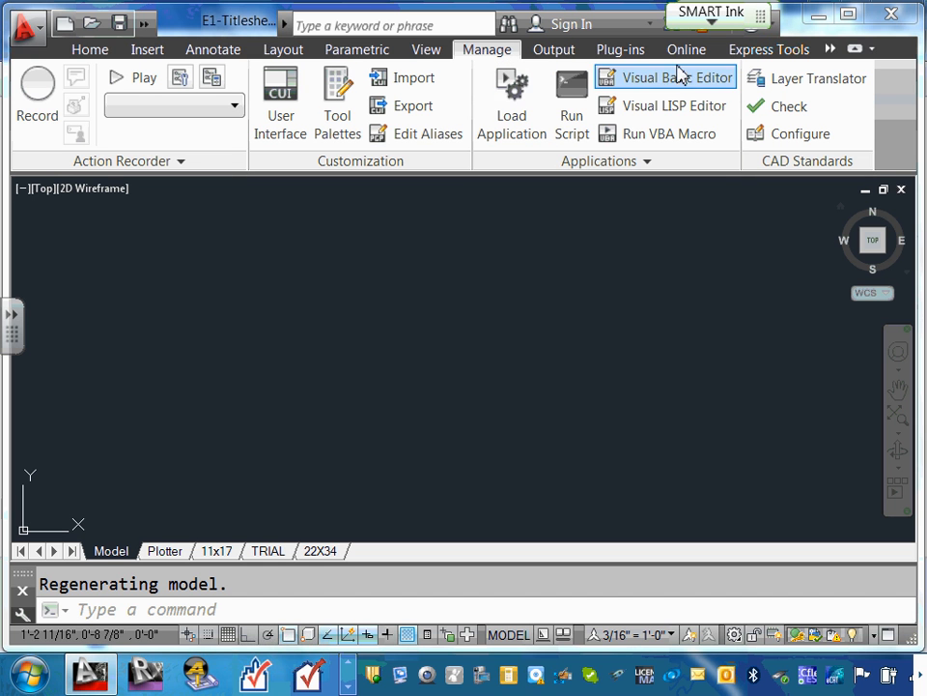
left_click(570, 53)
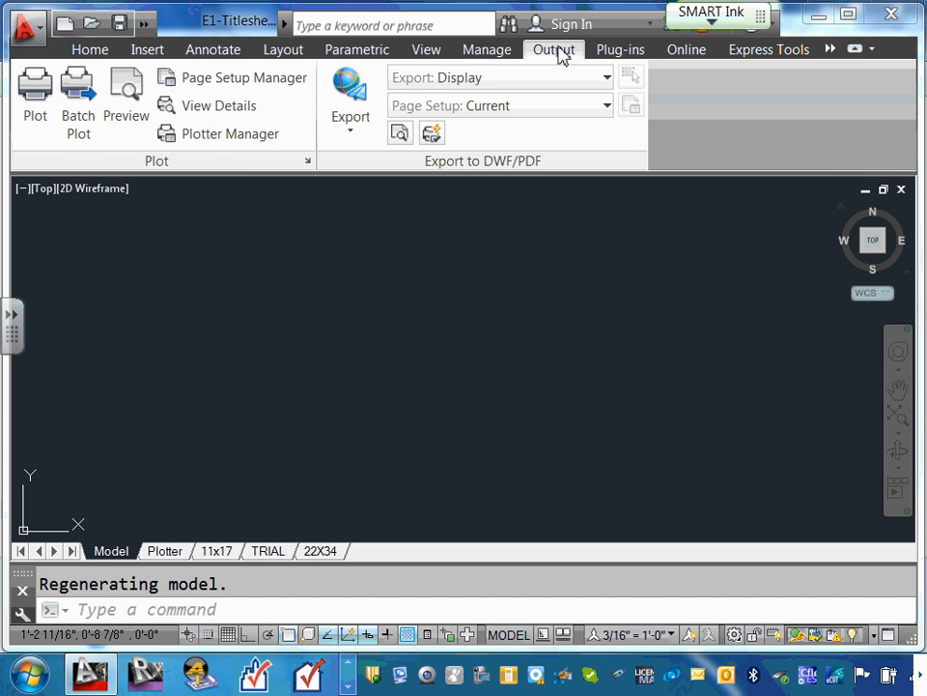
left_click(287, 50)
left_click(213, 52)
left_click(149, 52)
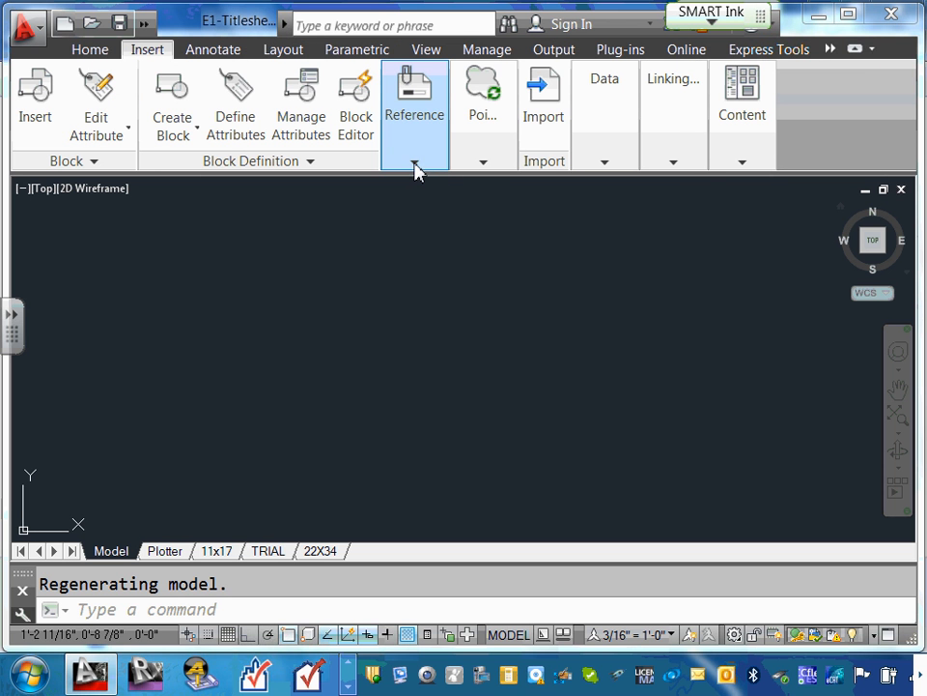
left_click(673, 161)
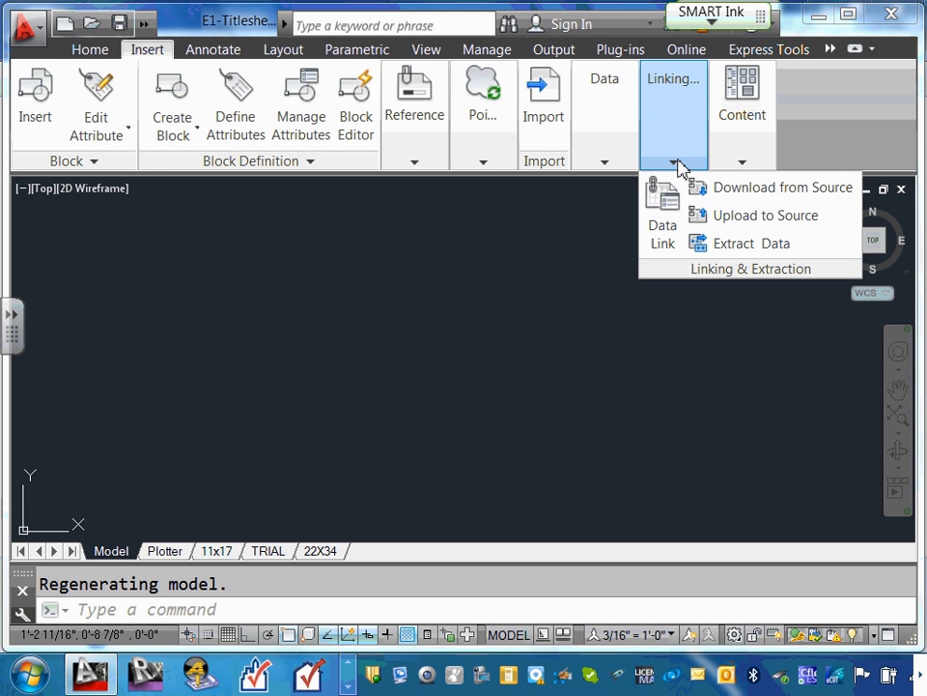
left_click(744, 164)
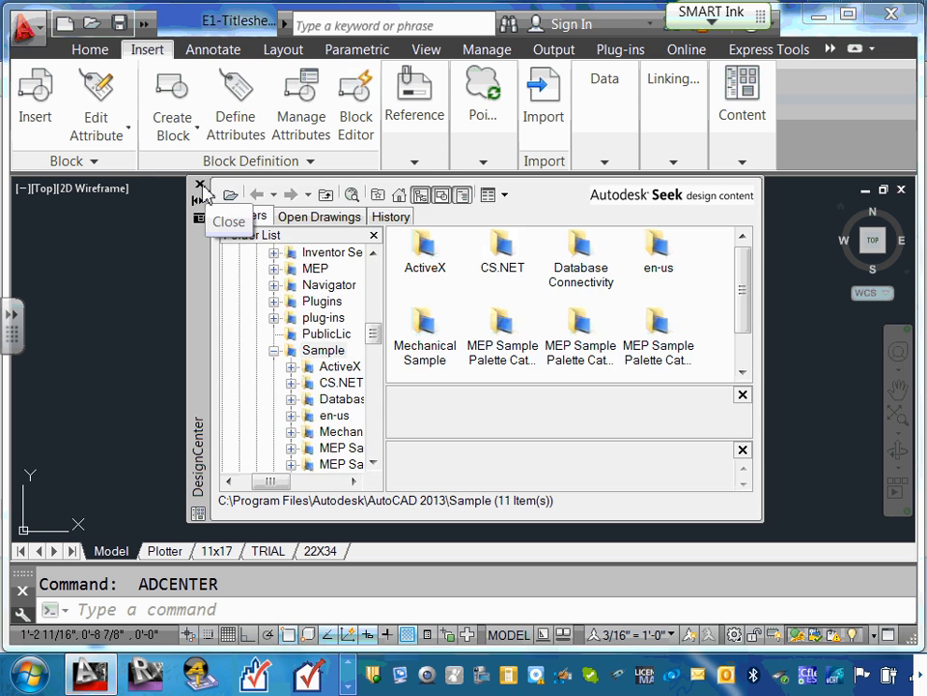
left_click(200, 183)
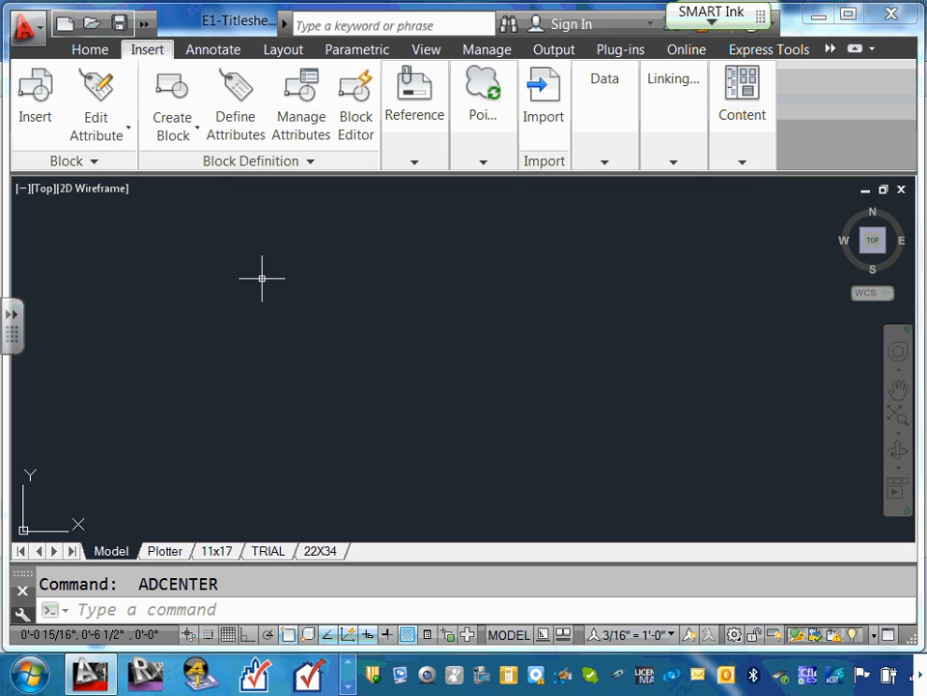
left_click(746, 167)
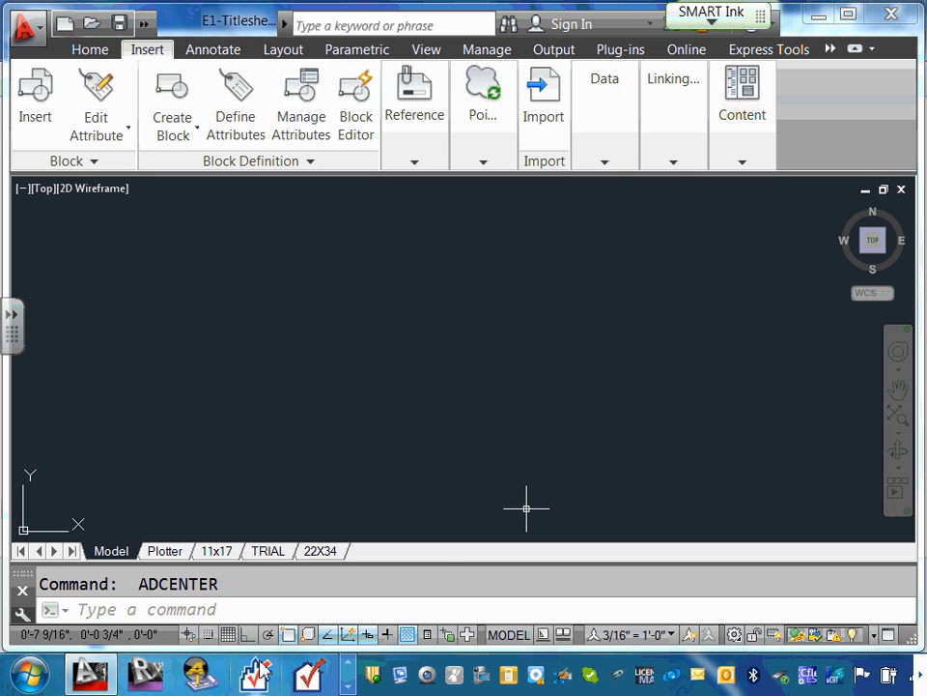
Step: Switch from AutoCAD to the Windows Explorer window showing the ELEC folder
left_click_drag(788, 12, 764, 95)
left_click(798, 101)
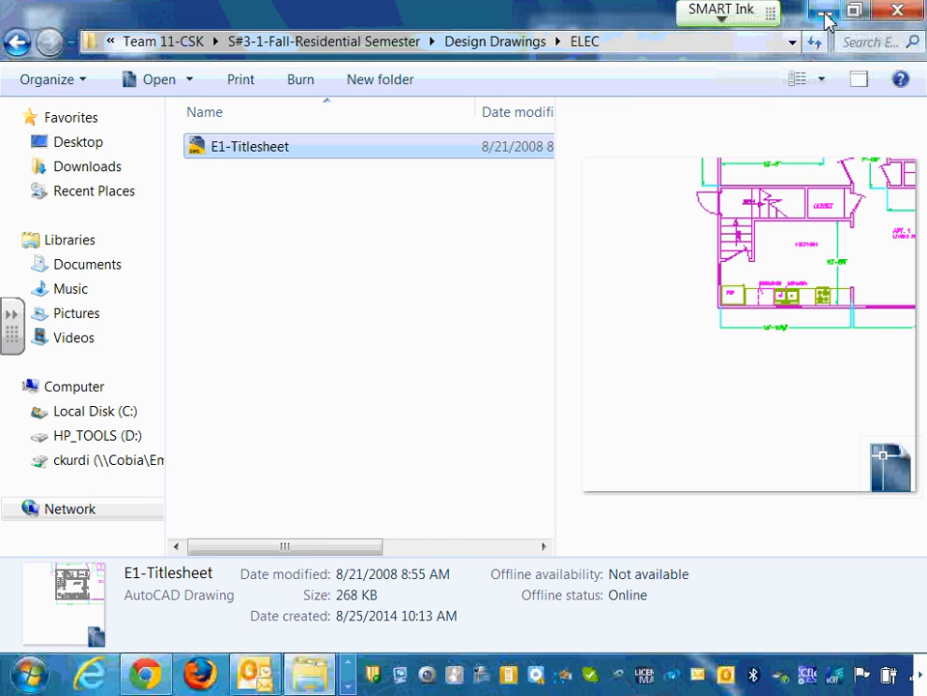
left_click(828, 14)
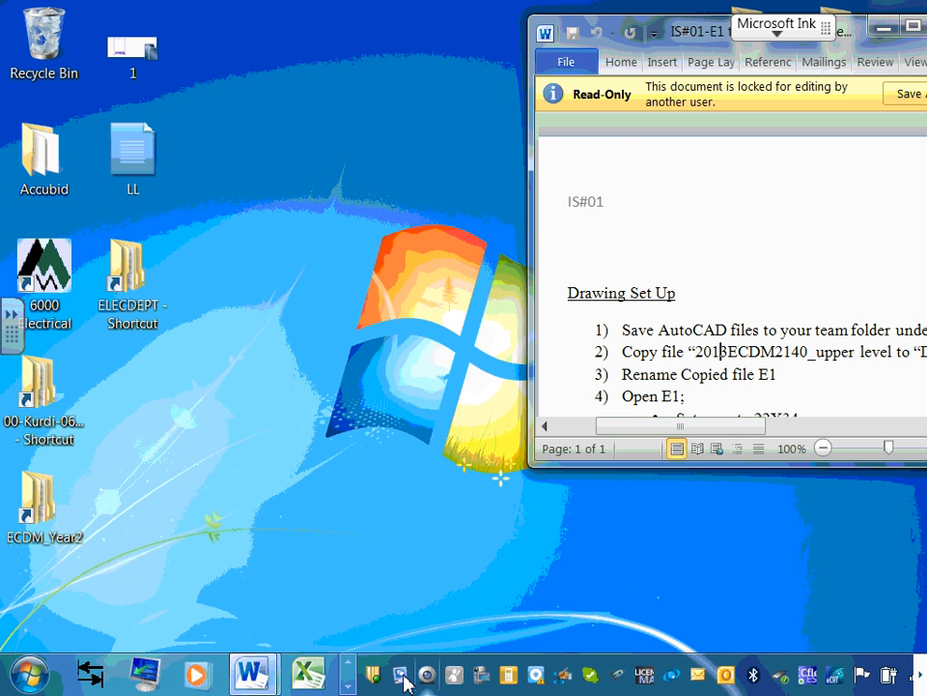
left_click(348, 685)
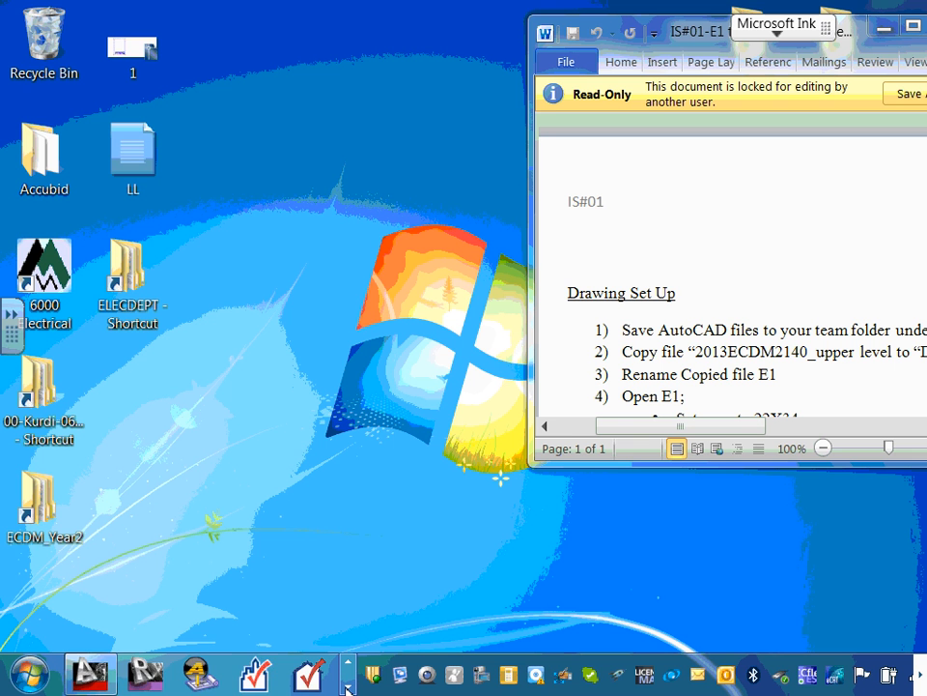
left_click(348, 686)
left_click(348, 686)
left_click(348, 688)
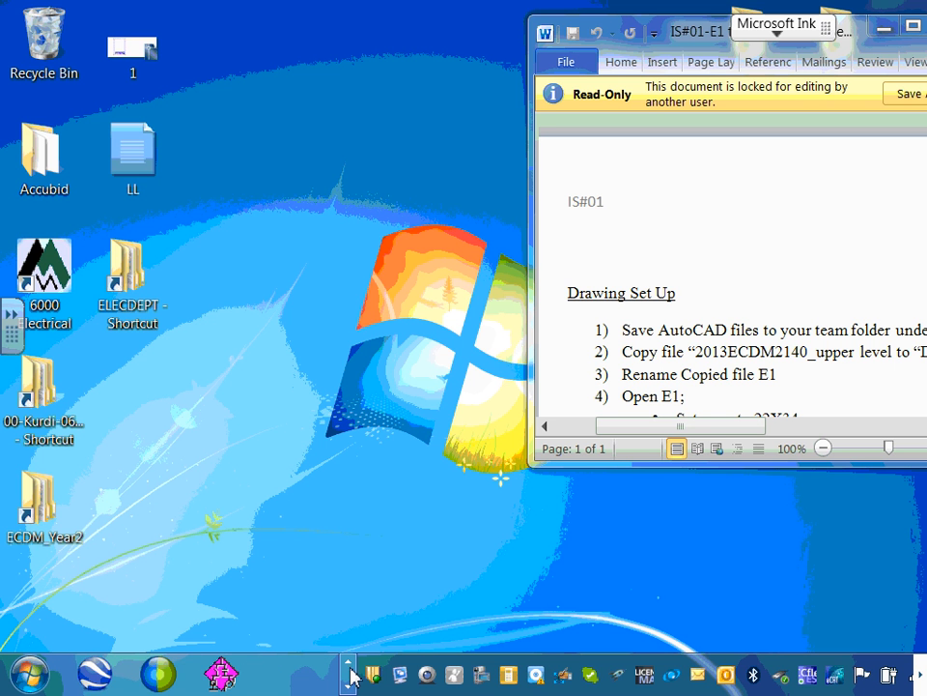
left_click(350, 665)
left_click(351, 665)
left_click(351, 665)
left_click(352, 665)
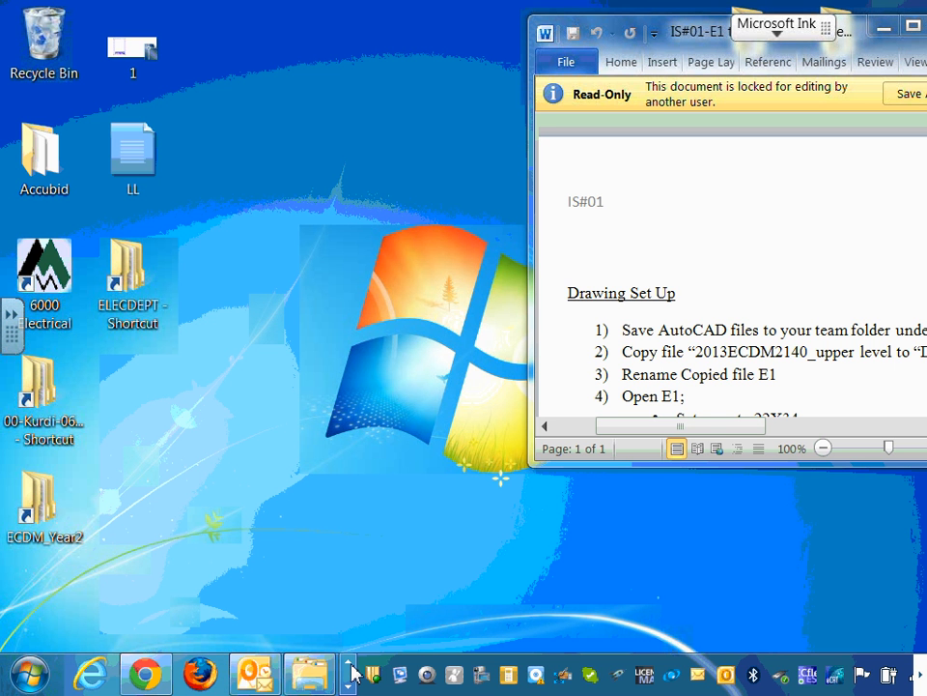
left_click(321, 676)
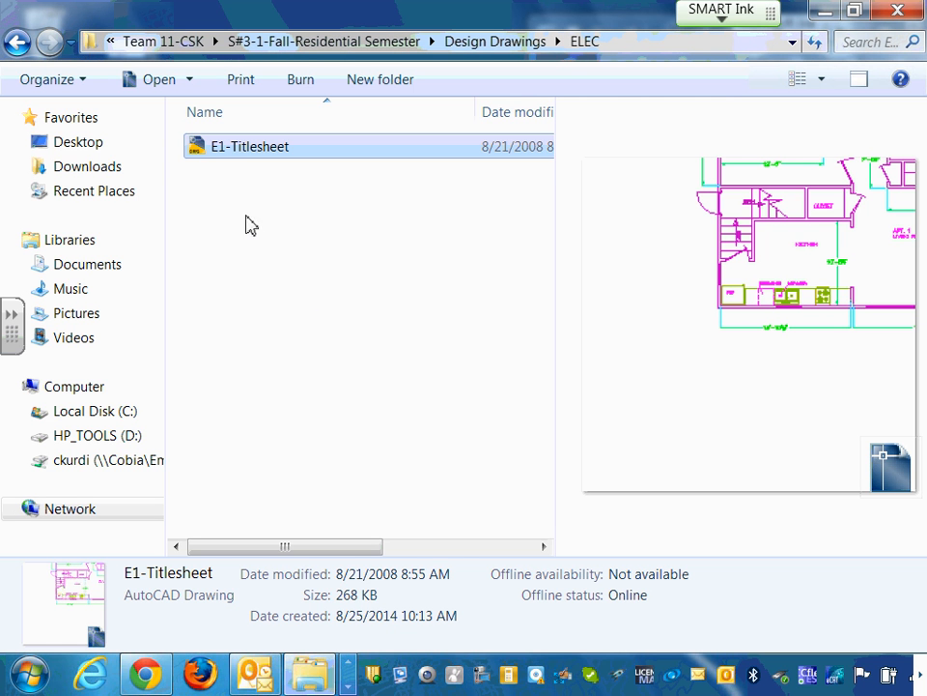
Step: Copy the ECDM2140-Electrical symbols and ECDM2140-Electrical symbols-Fan drawings from the XRefs folder under Design Drawings
left_click(18, 43)
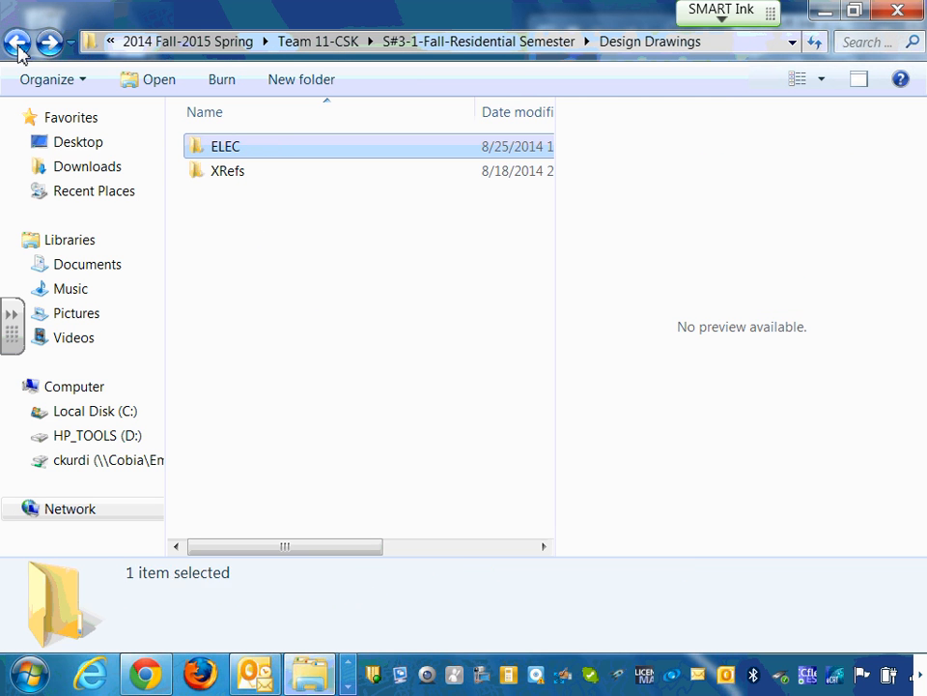
double_click(229, 180)
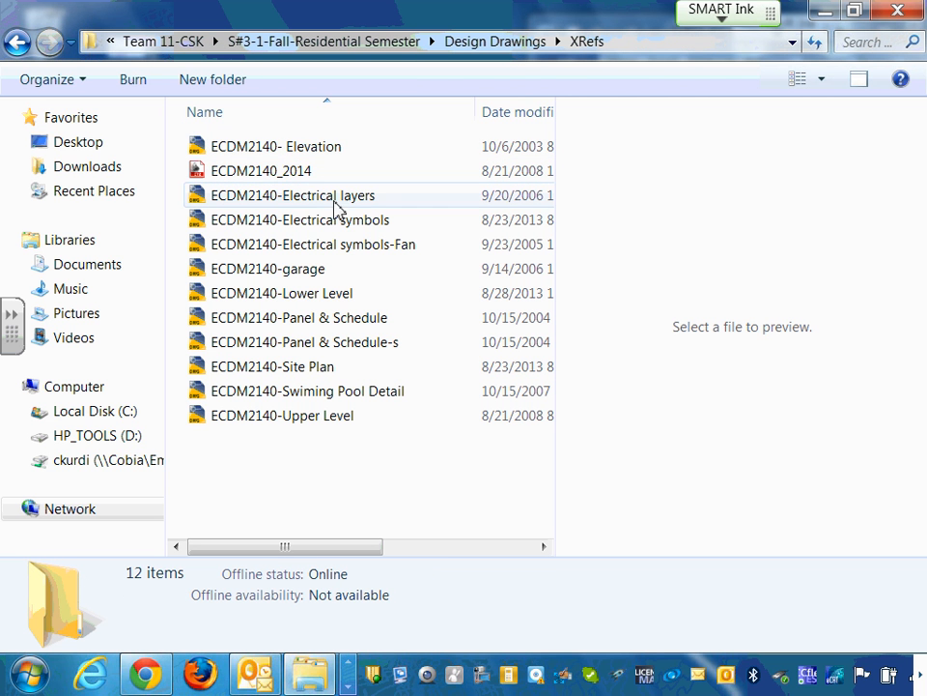
left_click(372, 221)
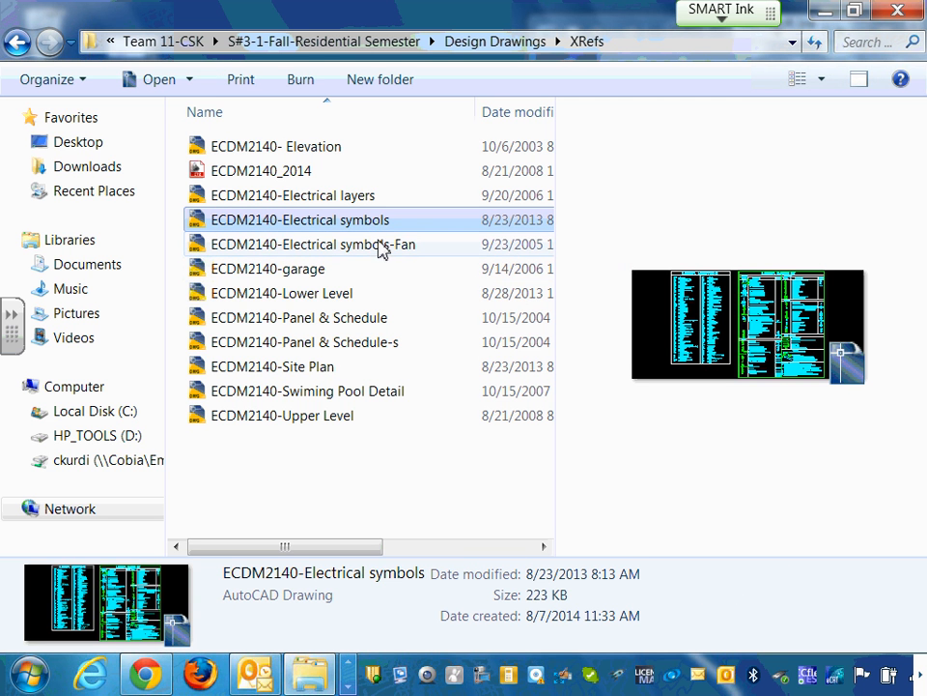
left_click(382, 247, "ctrl")
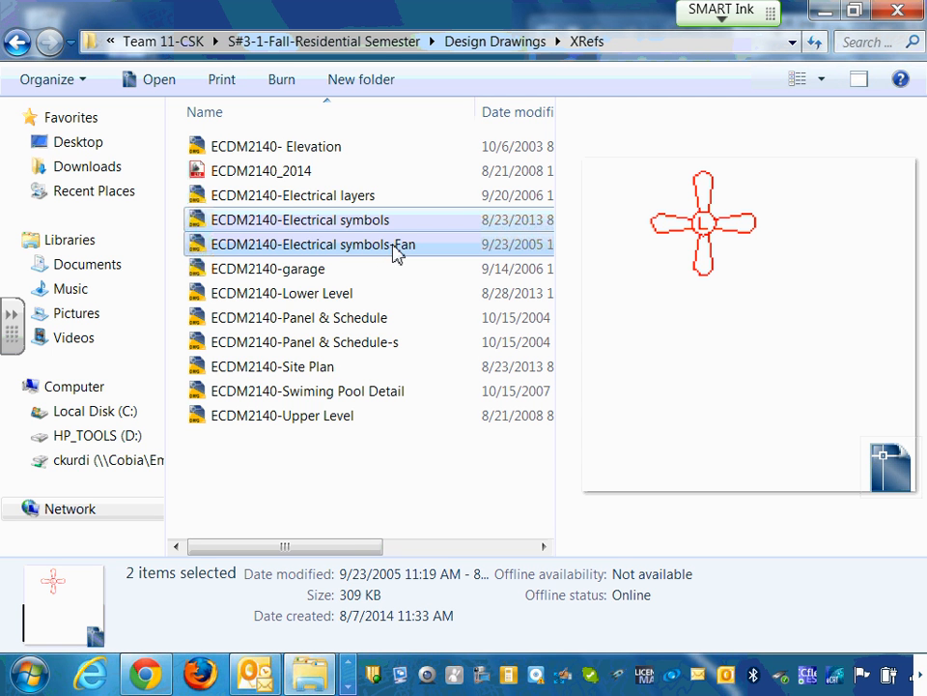
right_click(302, 242)
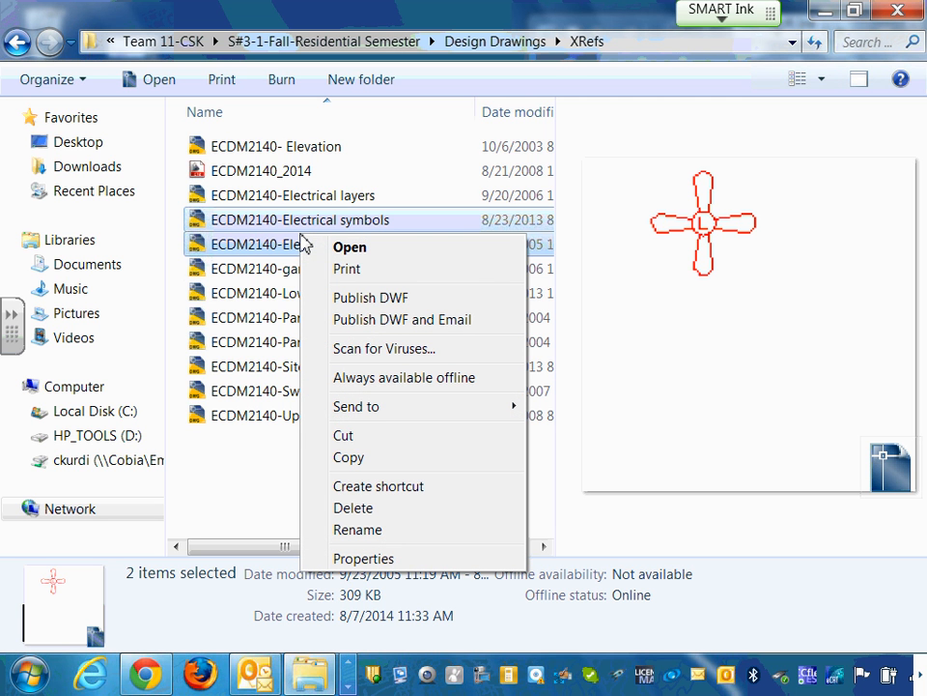
left_click(349, 458)
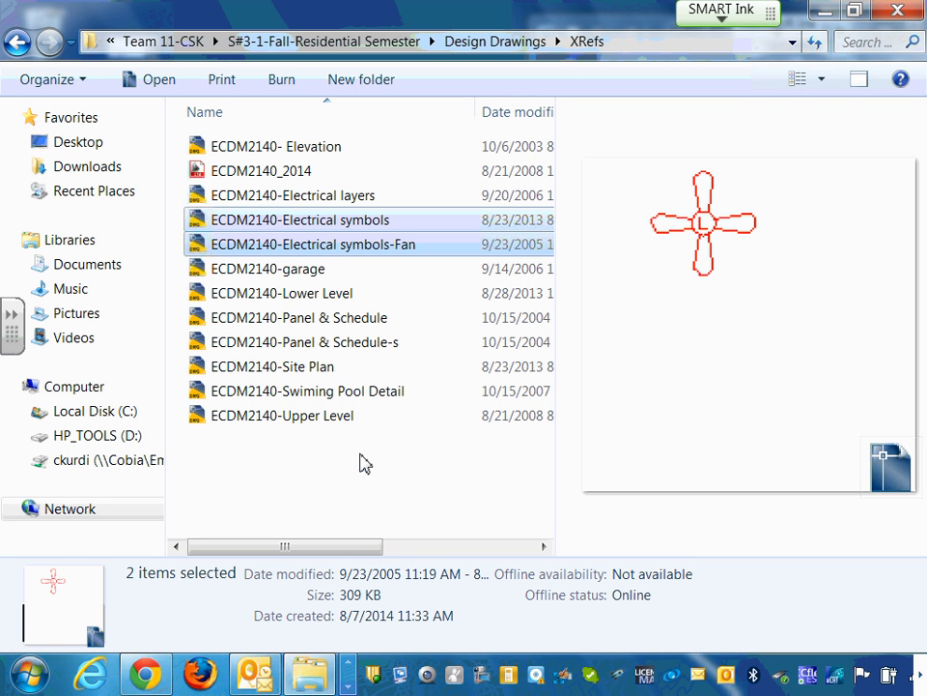
Step: Reselect the ECDM2140-Electrical symbols and ECDM2140-Electrical symbols-Fan drawings in XRefs and copy both again
left_click(386, 222)
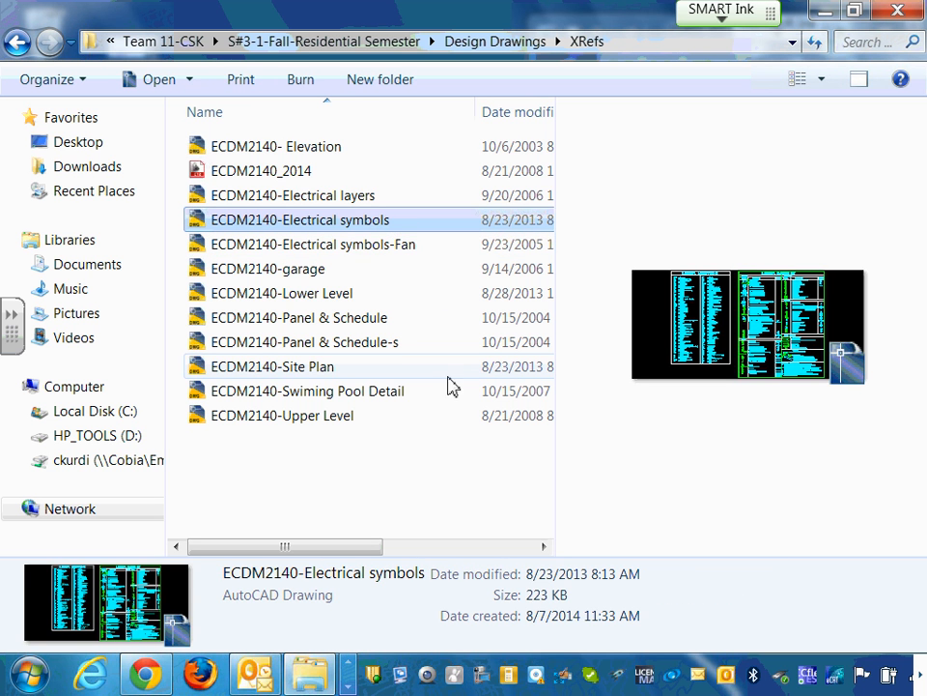
left_click(376, 249, "ctrl")
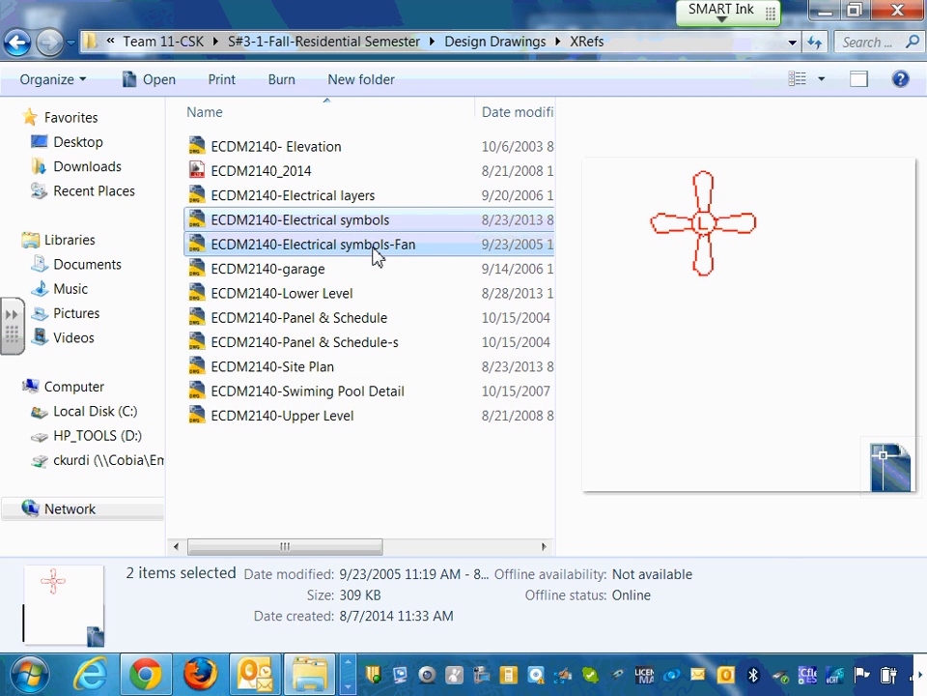
right_click(369, 246)
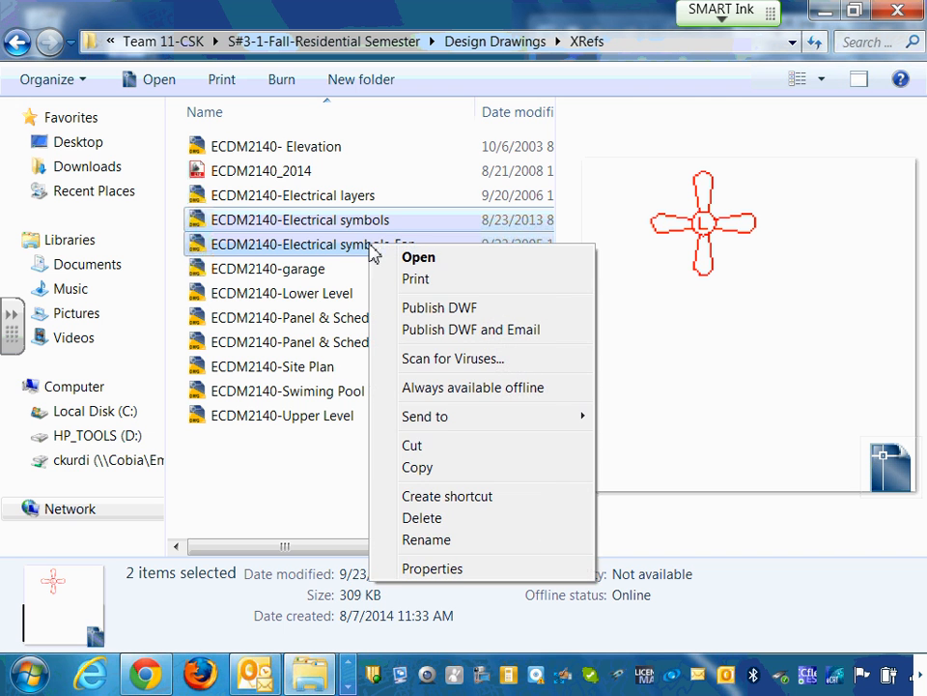
left_click(417, 468)
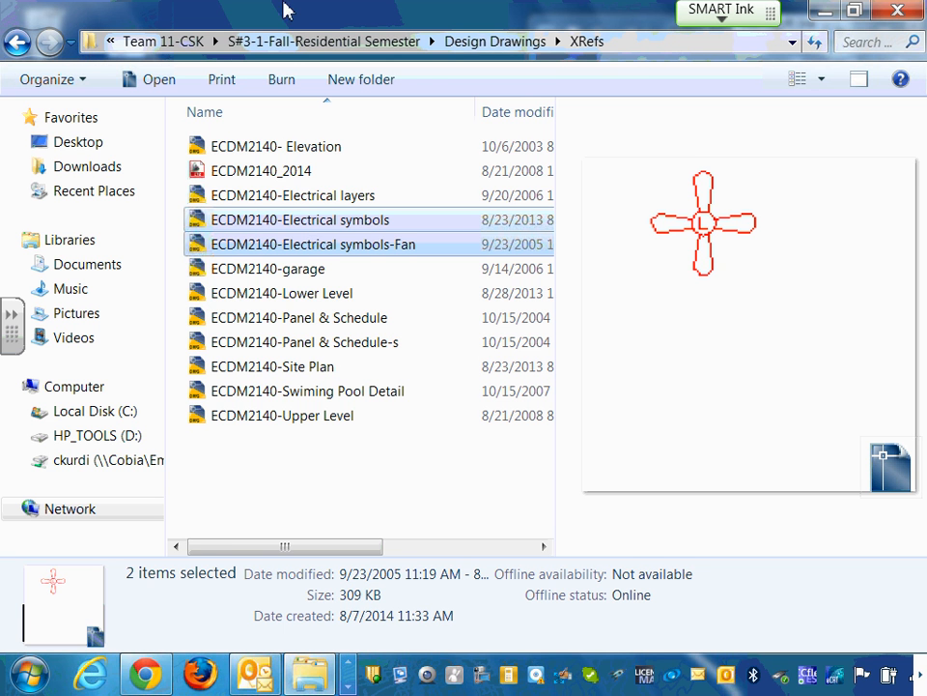
left_click(823, 14)
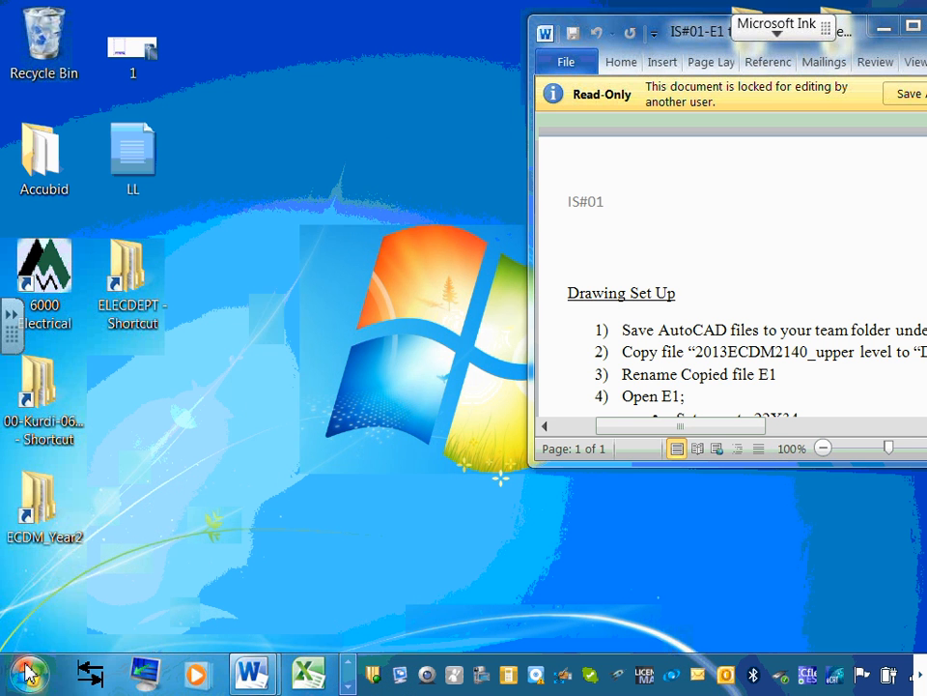
key("super")
left_click(483, 193)
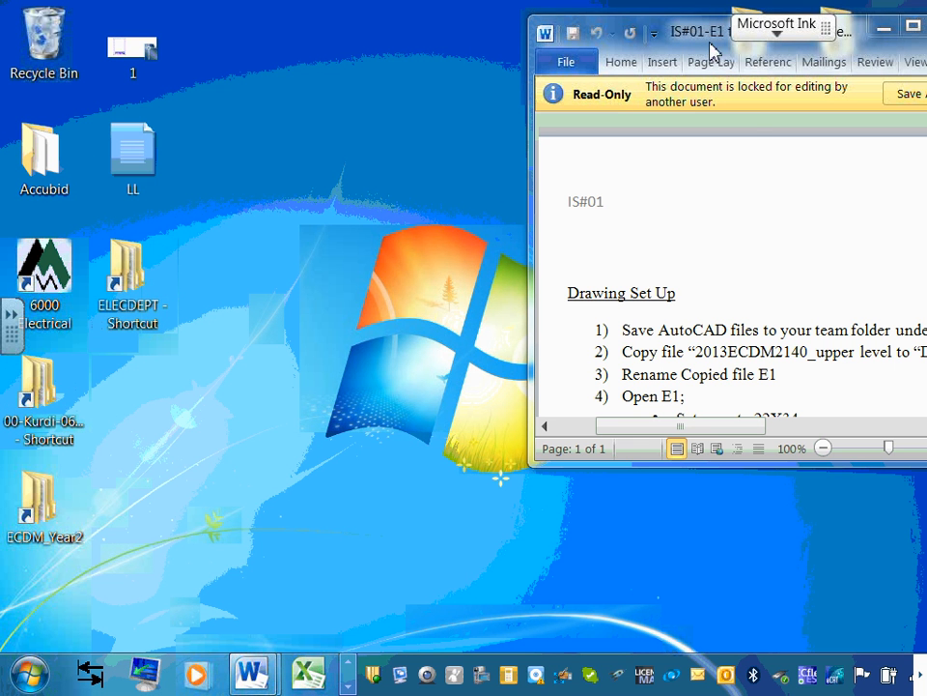
left_click(348, 662)
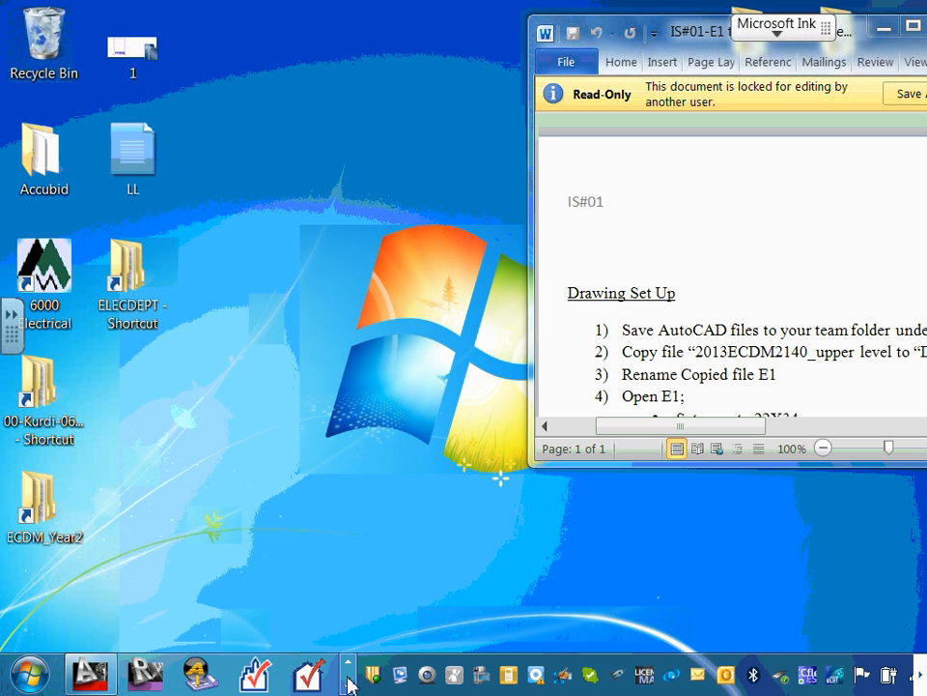
left_click(350, 686)
left_click(350, 686)
left_click(350, 685)
left_click(350, 686)
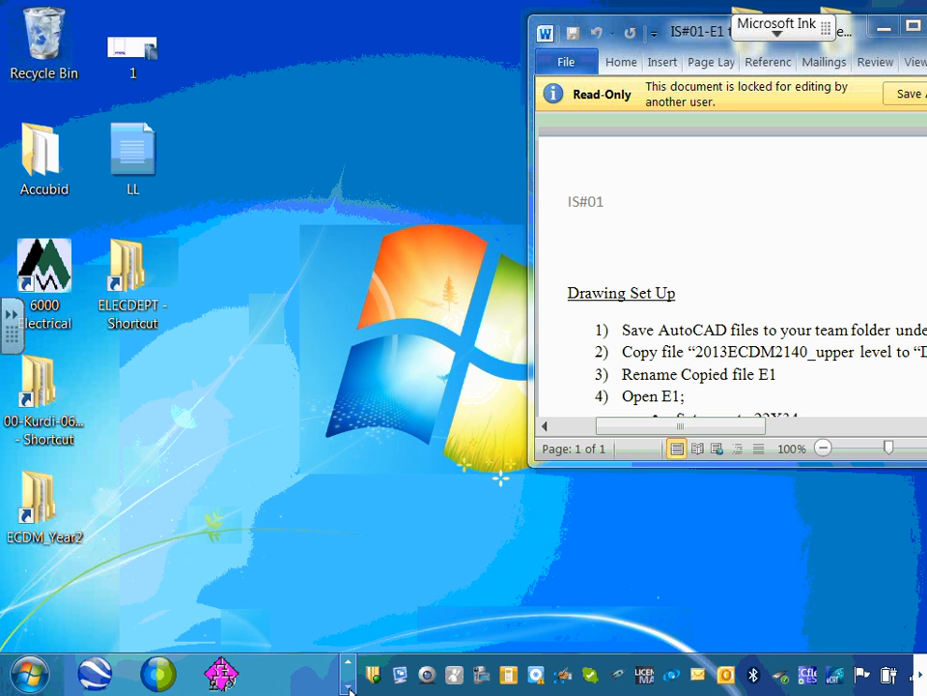
left_click(348, 667)
left_click(348, 667)
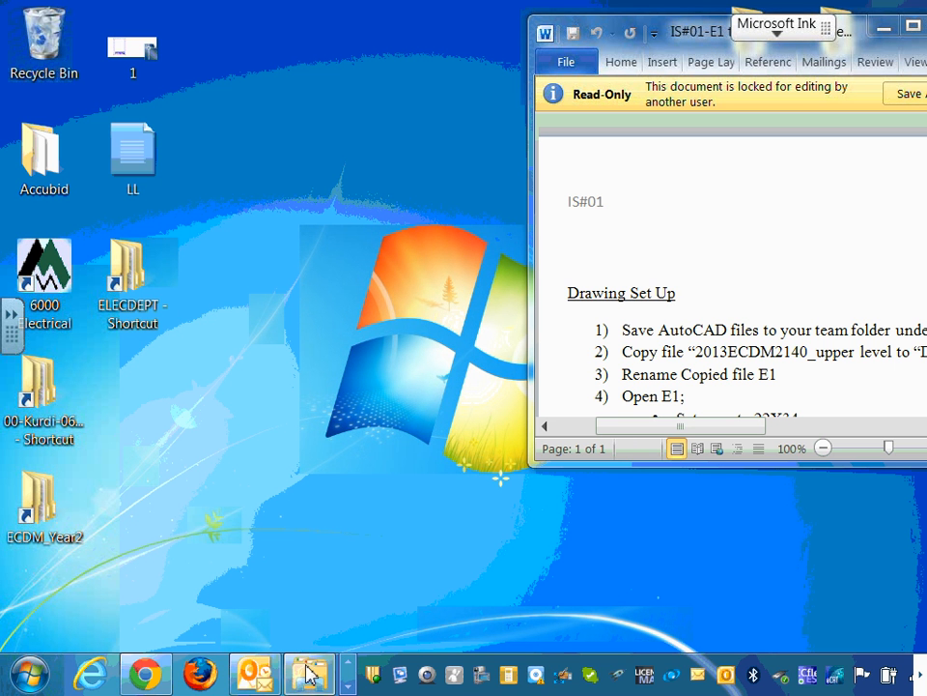
left_click(307, 674)
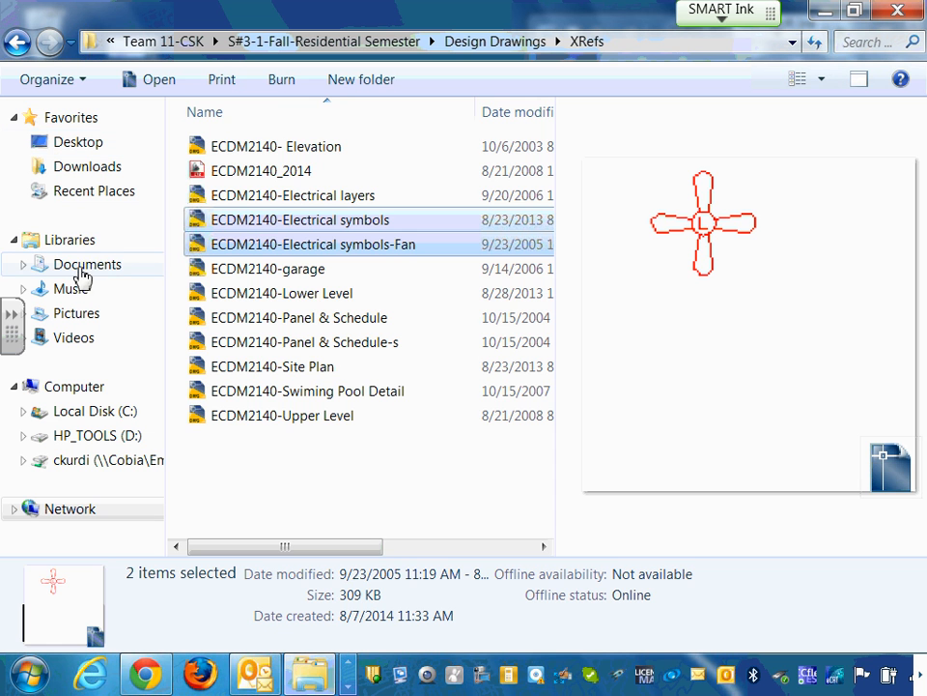
Step: Create a folder named CAD Symbols on the Desktop, widening the file list to show more of its contents
left_click(95, 278)
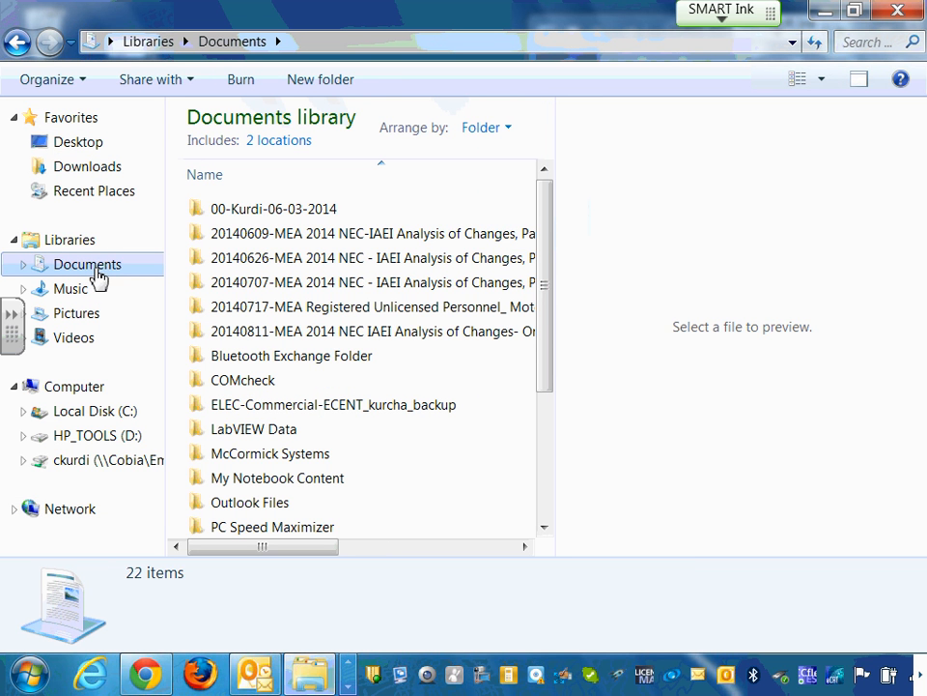
left_click(95, 147)
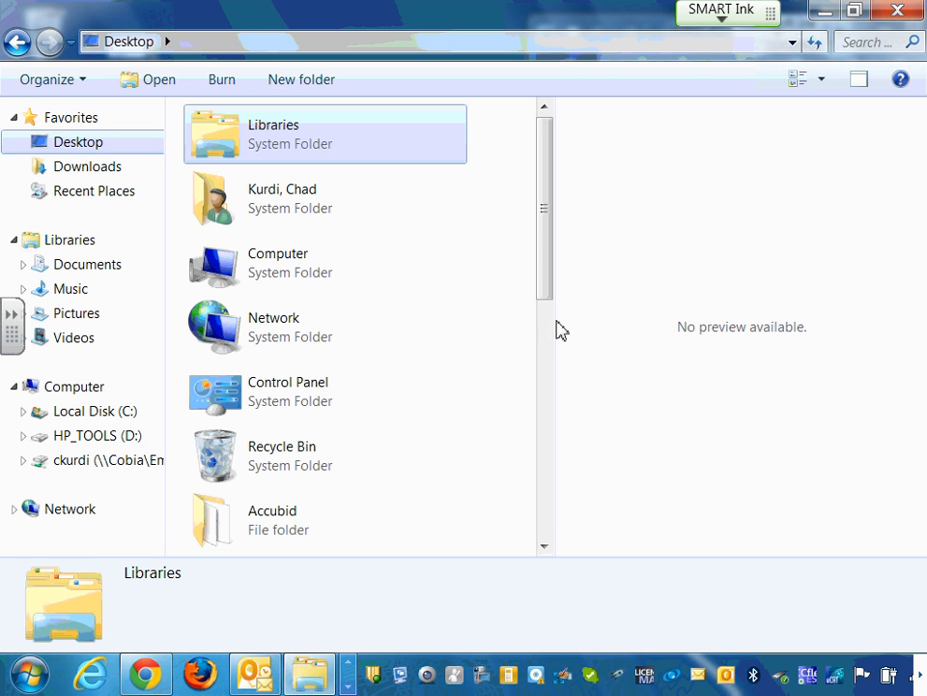
left_click_drag(555, 321, 846, 329)
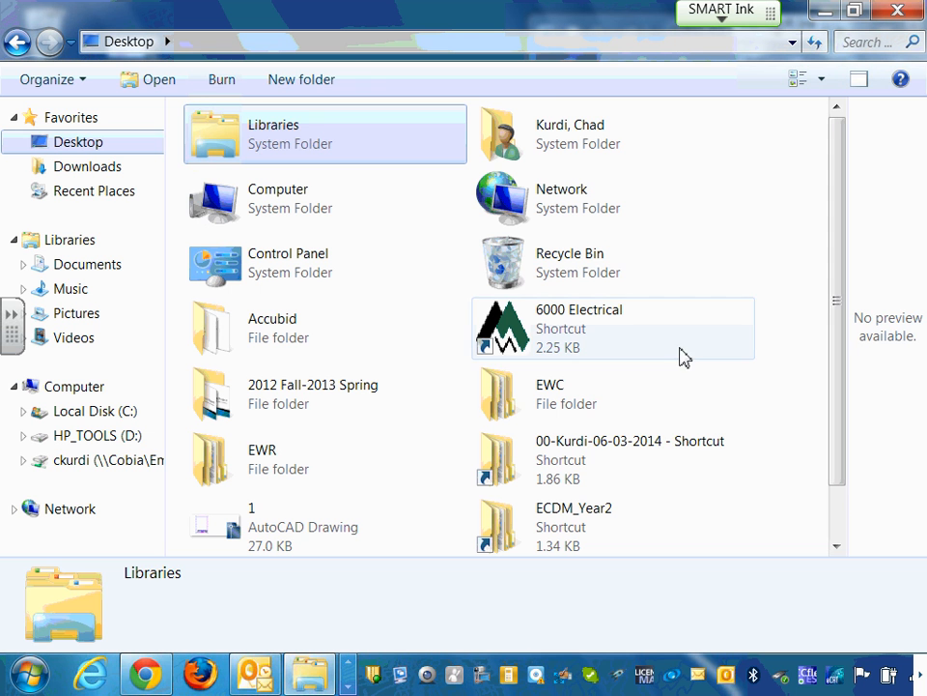
right_click(739, 239)
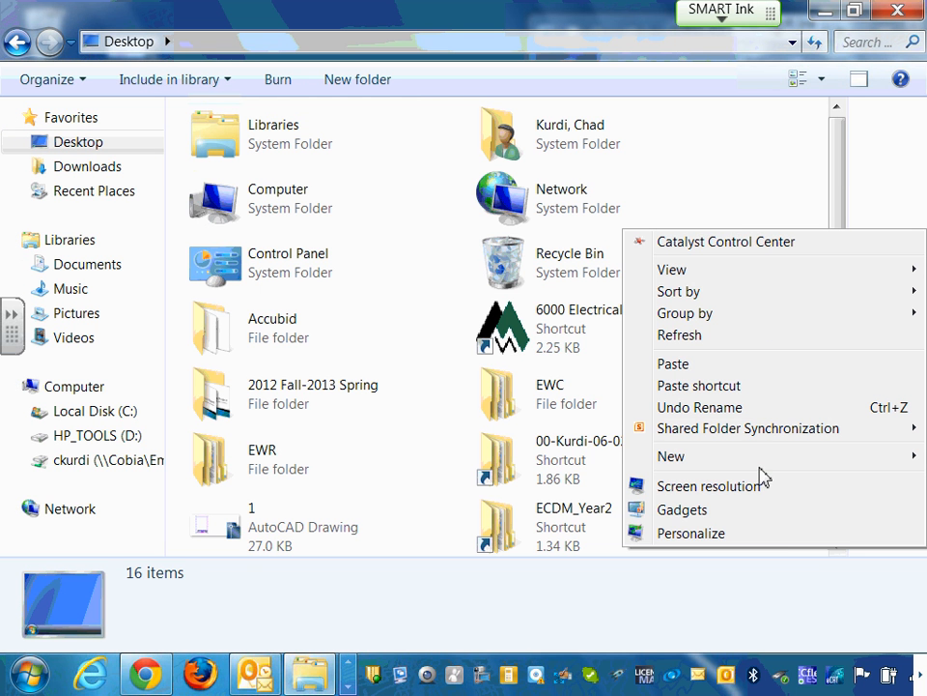
mouse_move(760, 462)
left_click(410, 97)
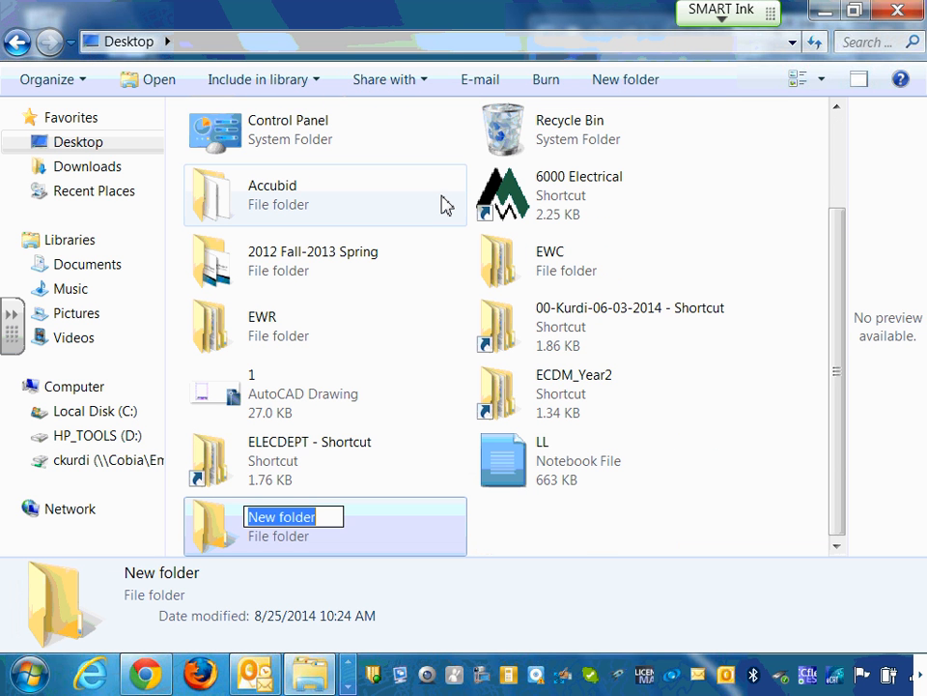
type("CAD Sy")
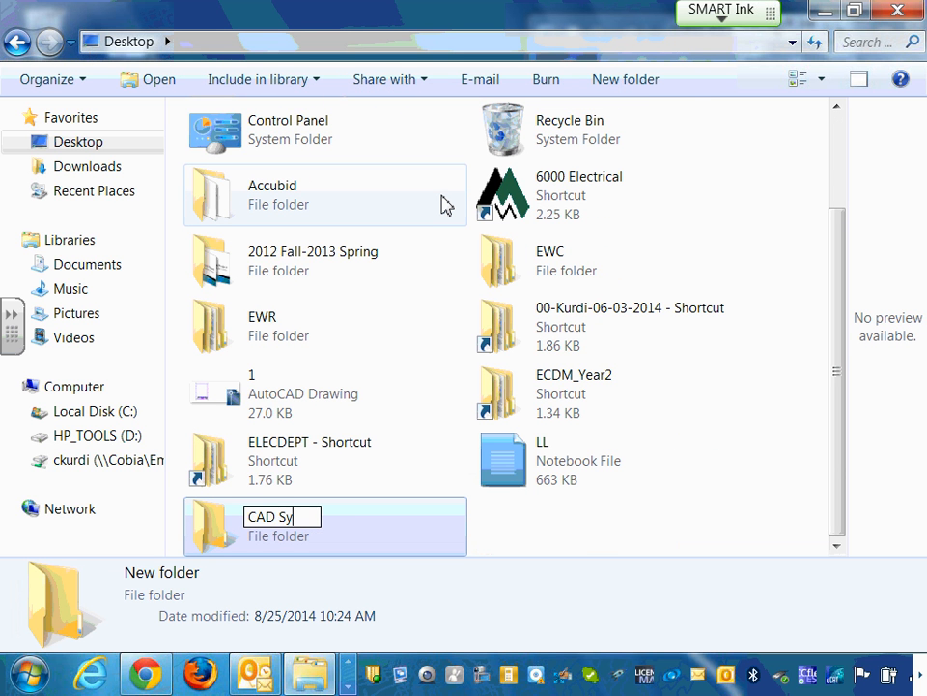
type("mbols")
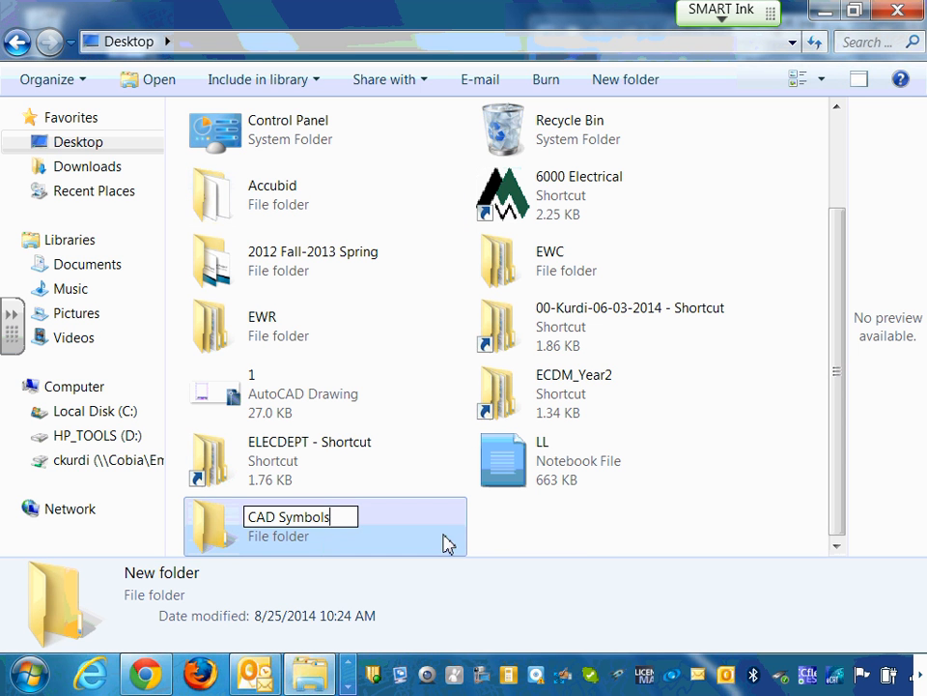
left_click(615, 530)
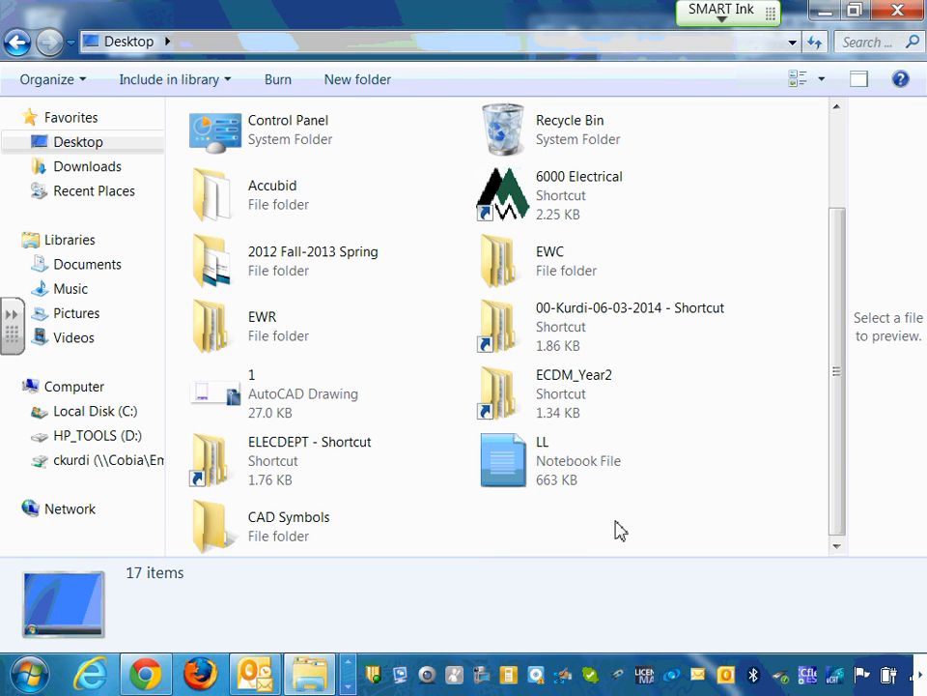
Step: Paste the two copied electrical symbols drawings into the CAD Symbols folder and close its window
double_click(325, 531)
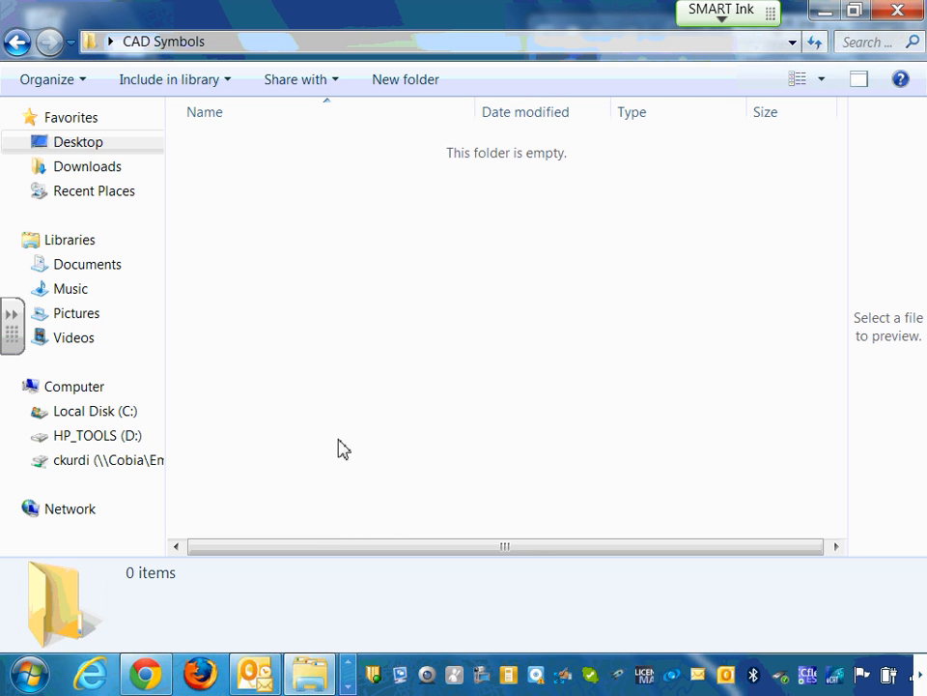
right_click(363, 246)
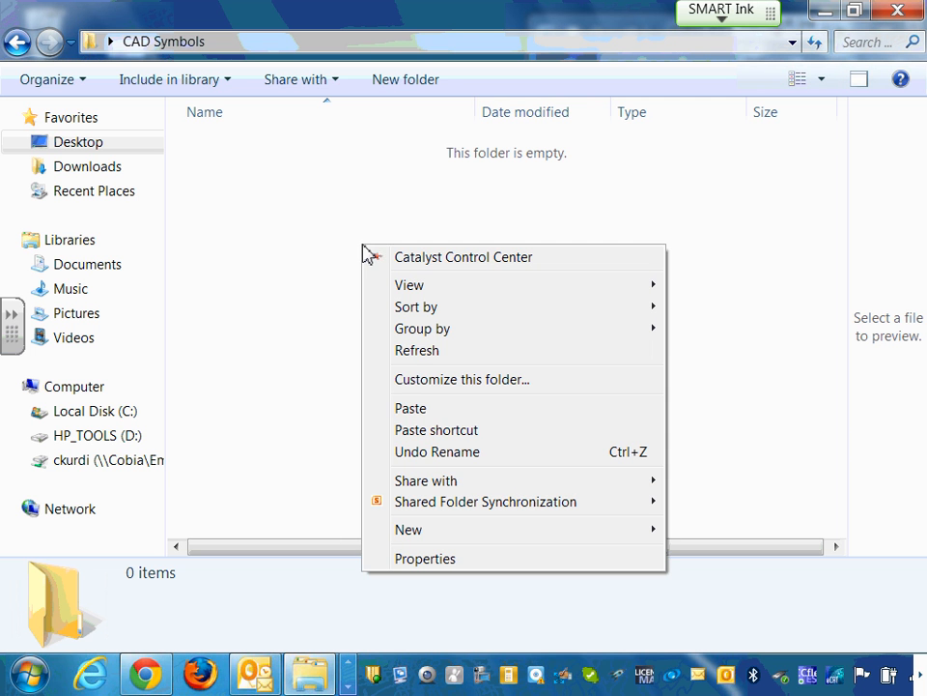
left_click(410, 409)
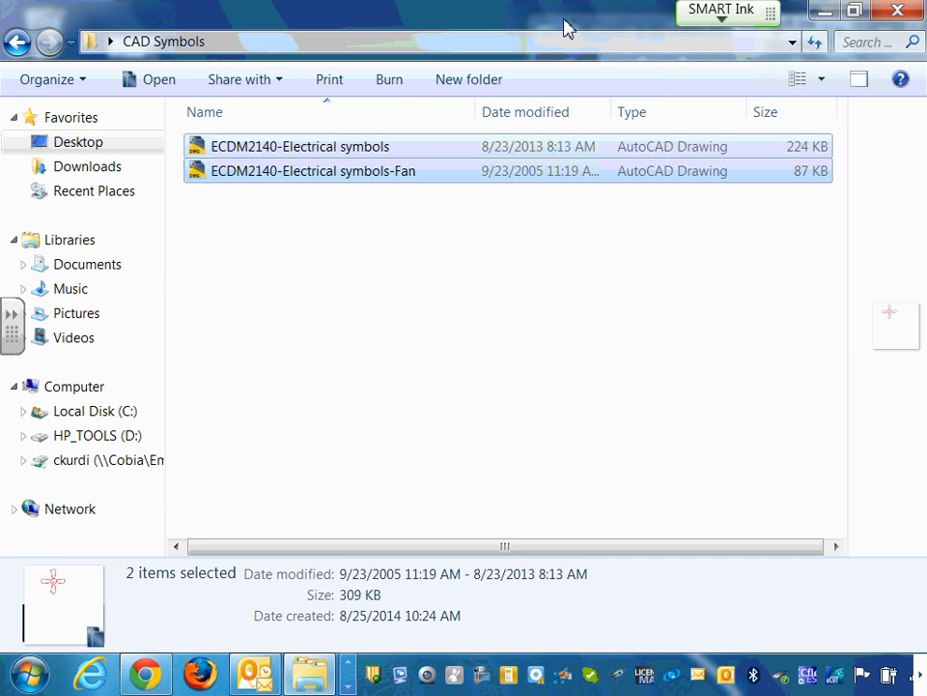
left_click_drag(567, 27, 392, 68)
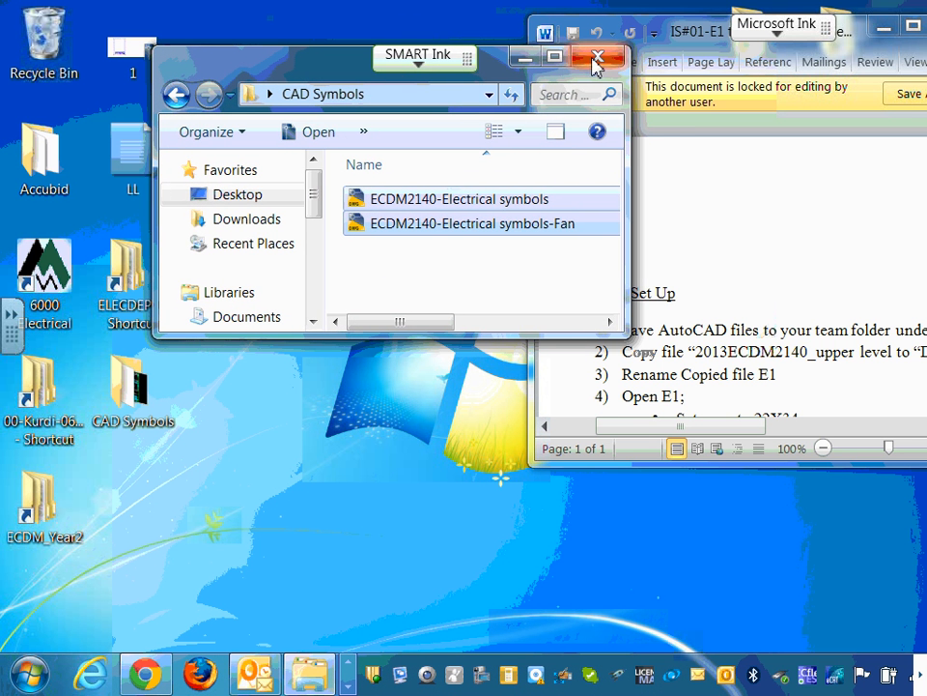
left_click(598, 58)
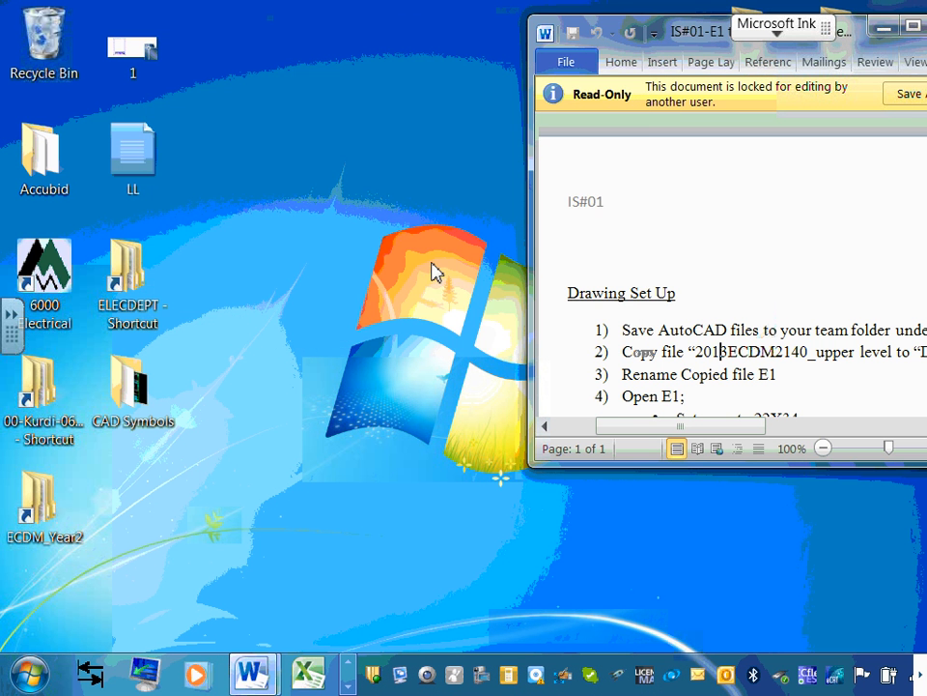
Step: Open the Team 11-CSK folder of 2014 Fall-2015 Spring through the ECDM_Year2 desktop shortcut, with the window maximized
left_click(42, 396)
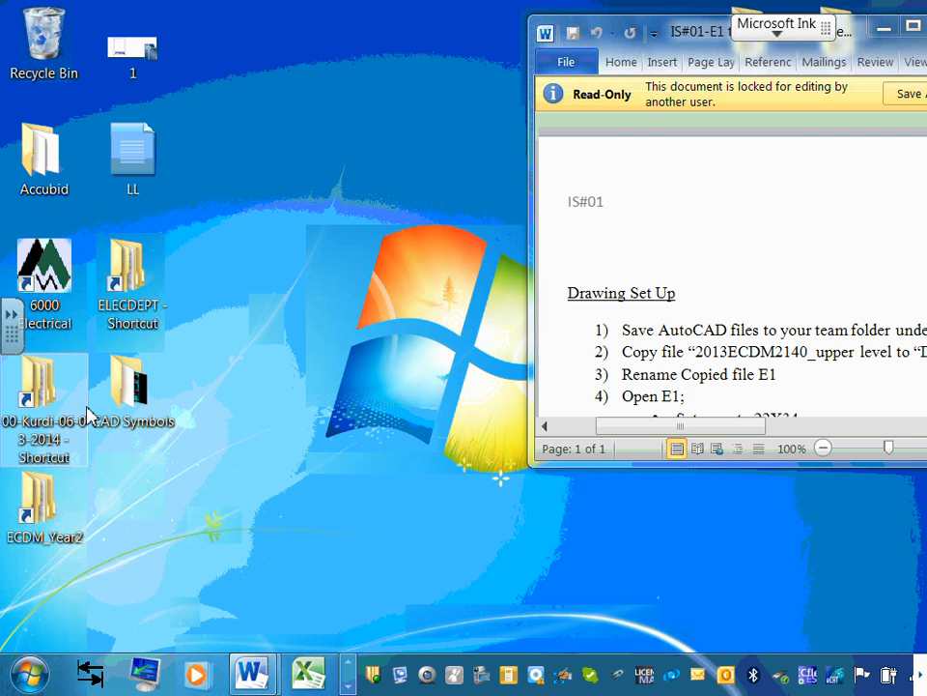
left_click(39, 516)
double_click(39, 517)
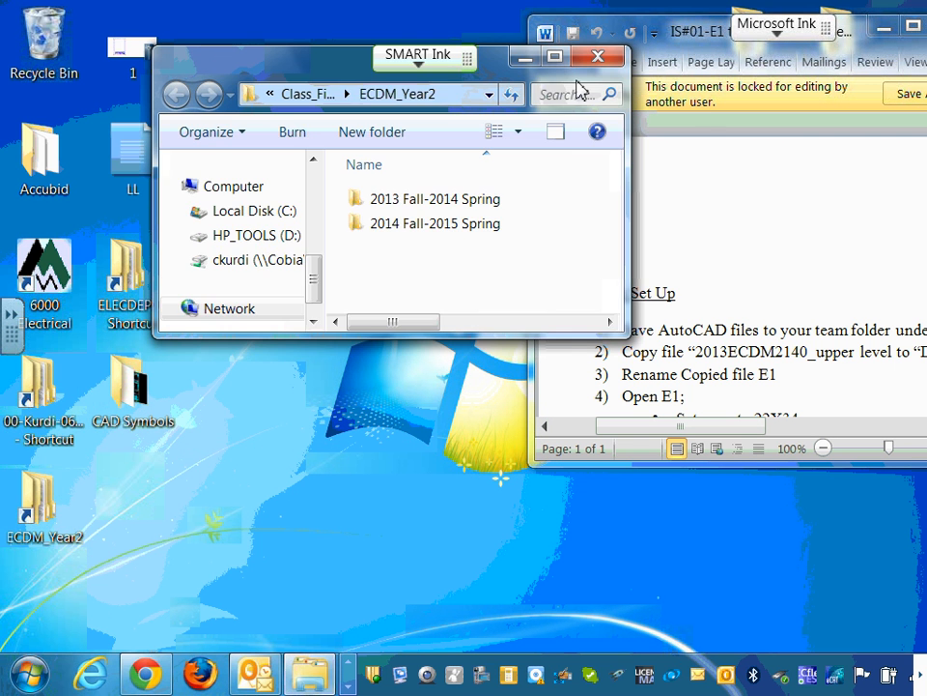
left_click(553, 58)
double_click(288, 176)
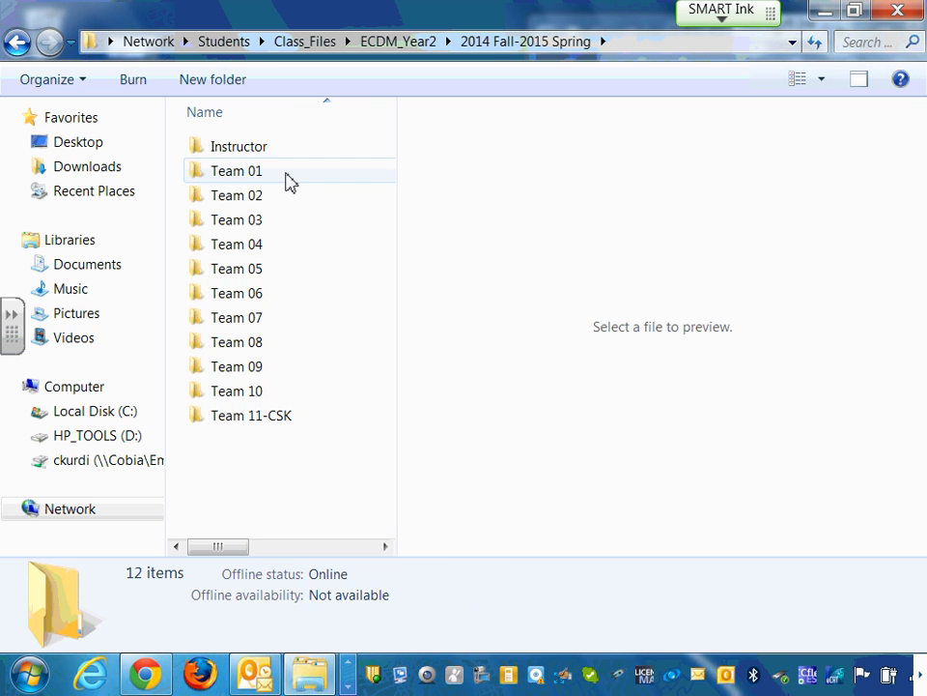
double_click(281, 416)
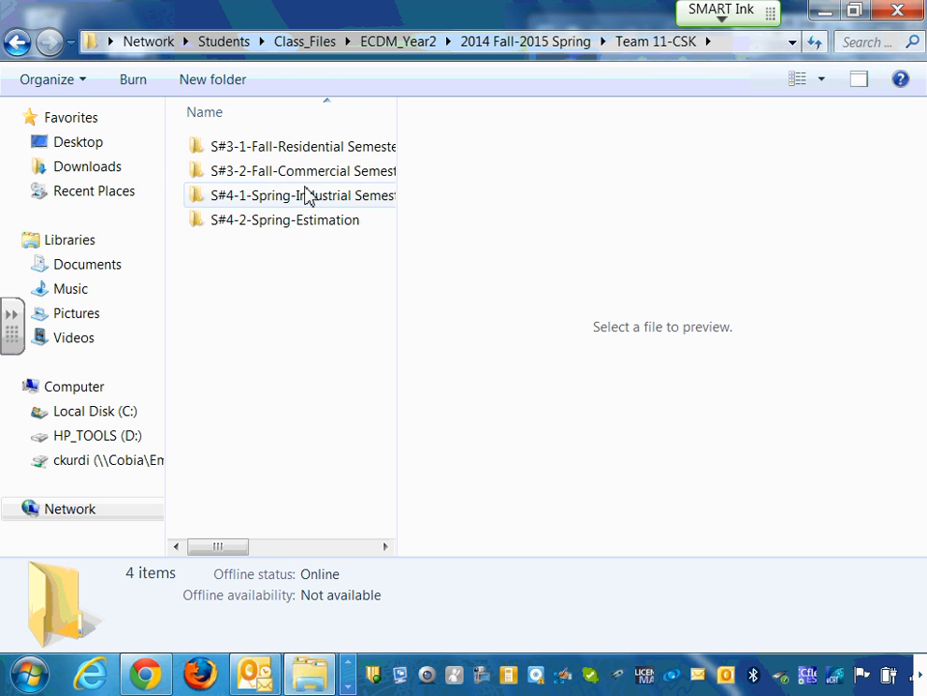
Step: Open the ELEC folder under Design Drawings in S#3-1-Fall-Residential Semester
left_click(343, 154)
double_click(343, 154)
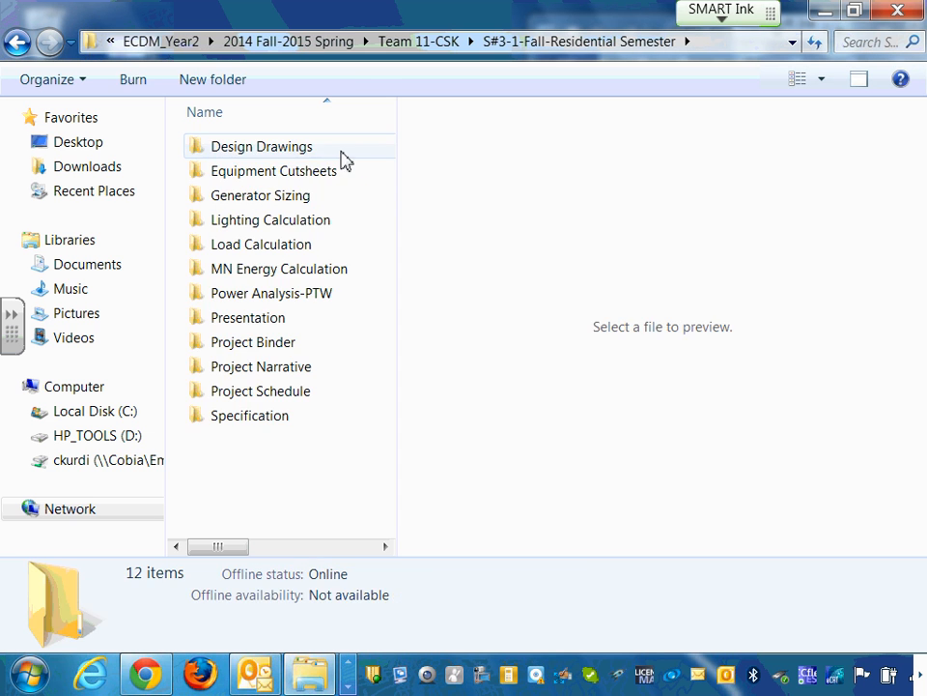
left_click(295, 153)
double_click(295, 152)
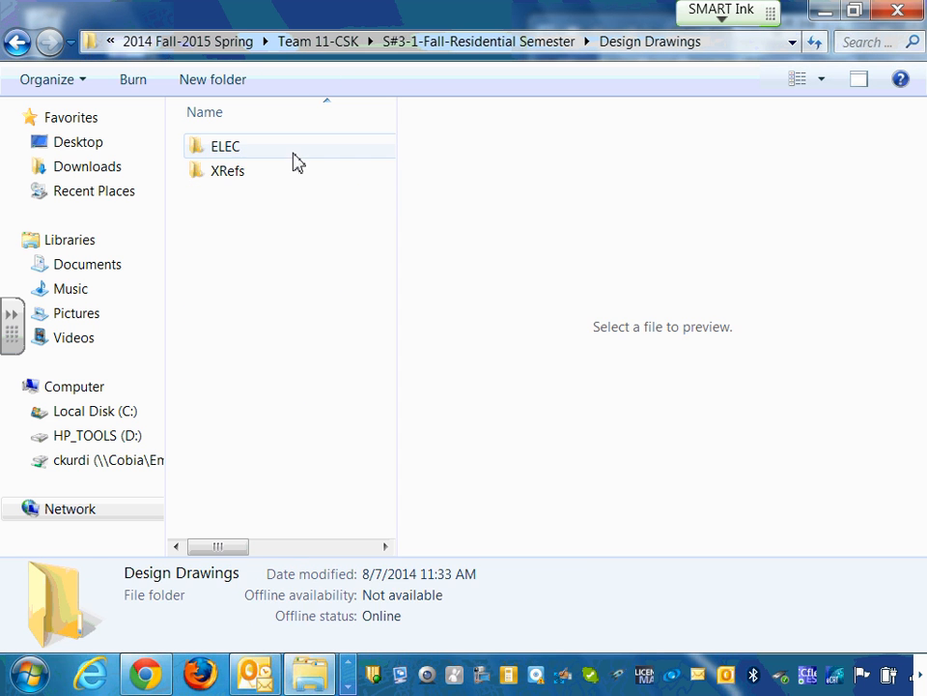
left_click(239, 157)
double_click(242, 158)
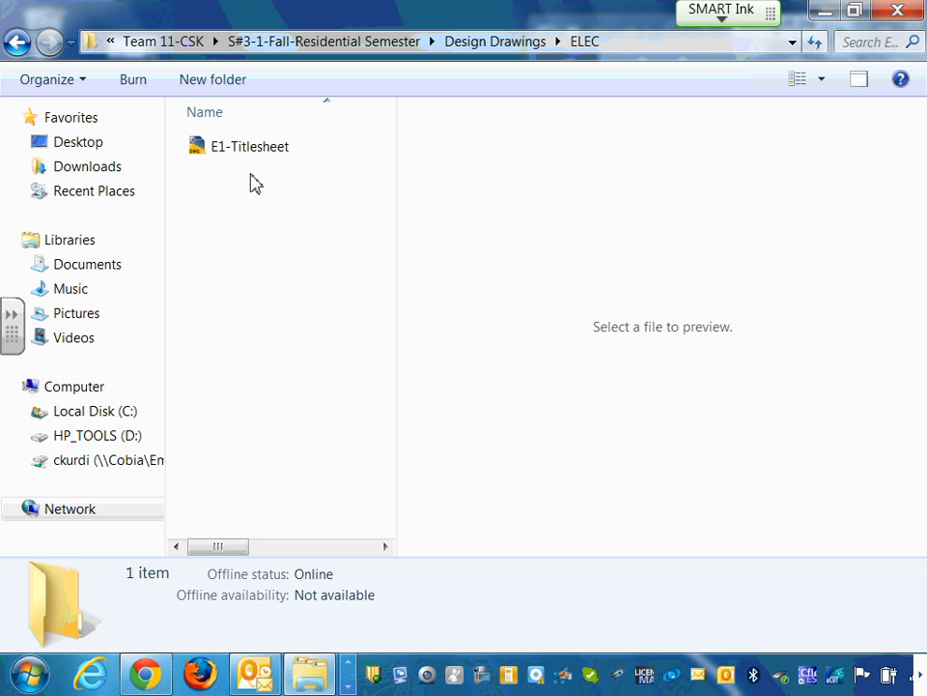
Step: Switch to AutoCAD with the E1-Titlesheet drawing in a maximized window and open DesignCenter
left_click(349, 686)
left_click(349, 687)
left_click(350, 662)
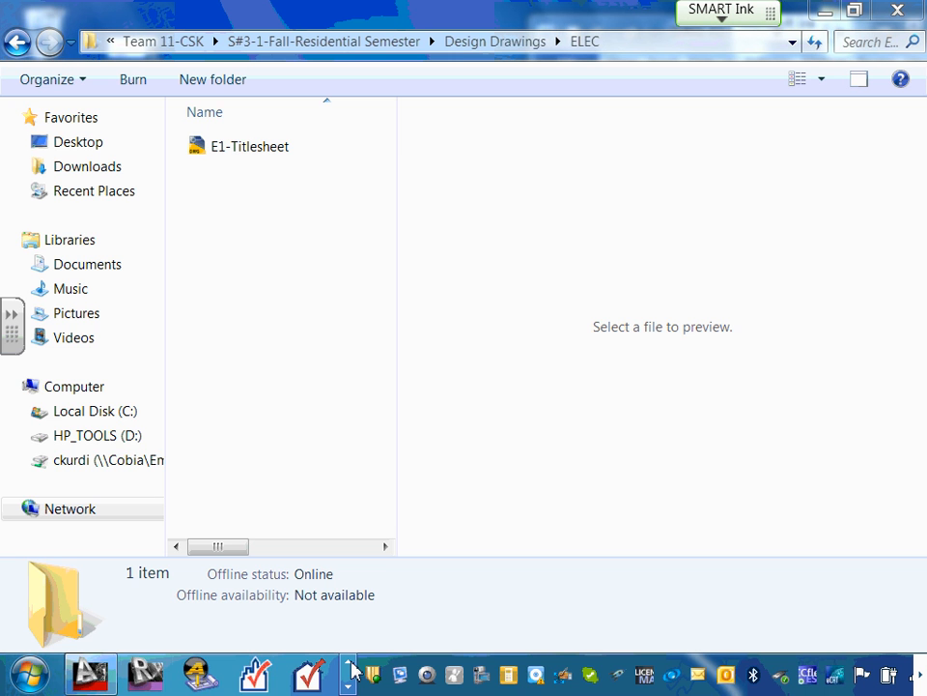
left_click(104, 676)
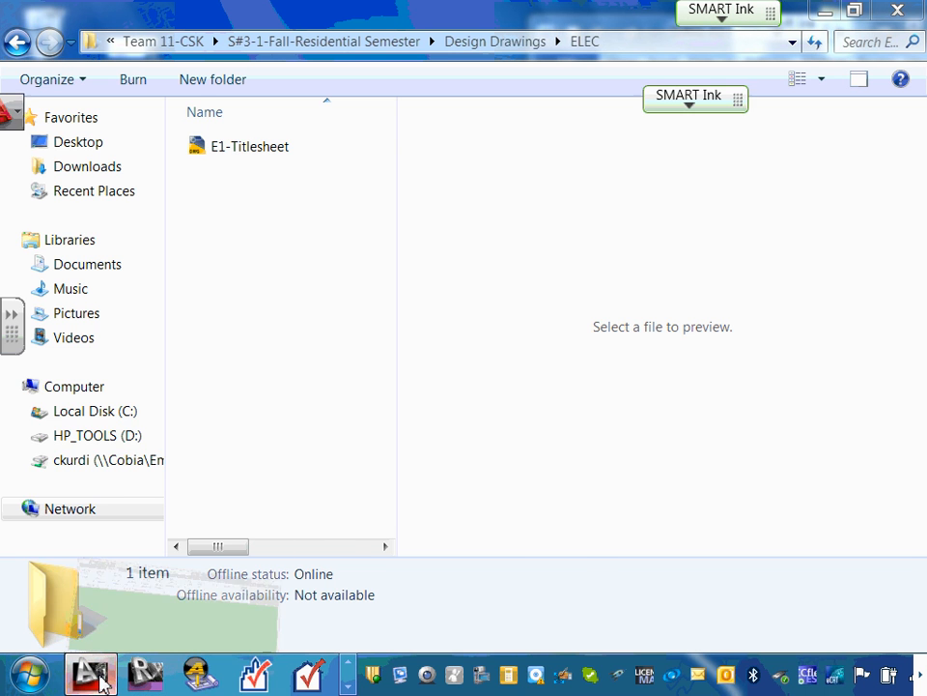
scroll(473, 340, "down", 5)
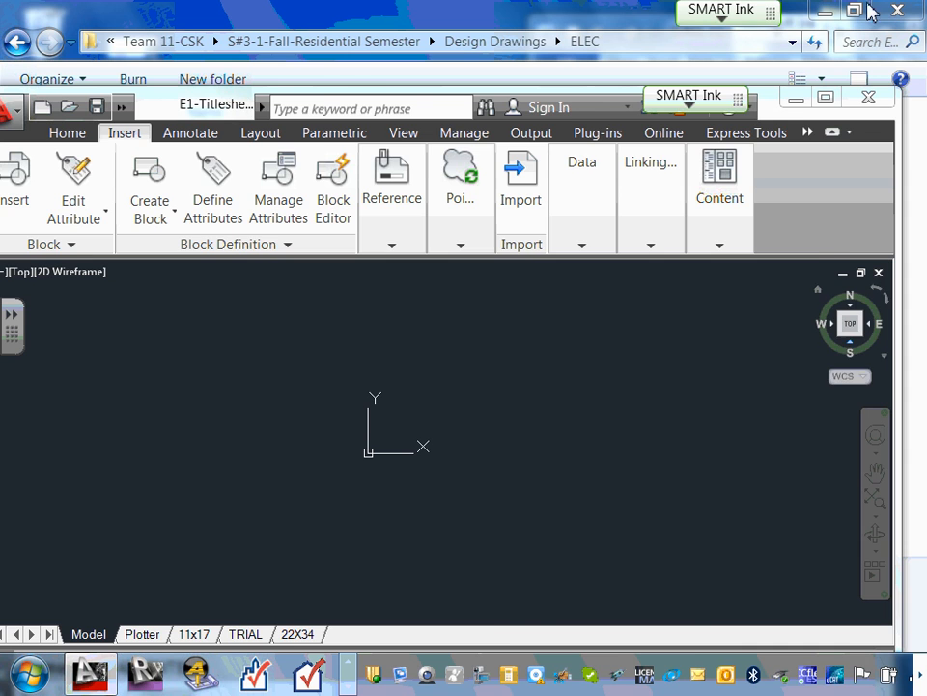
left_click(825, 96)
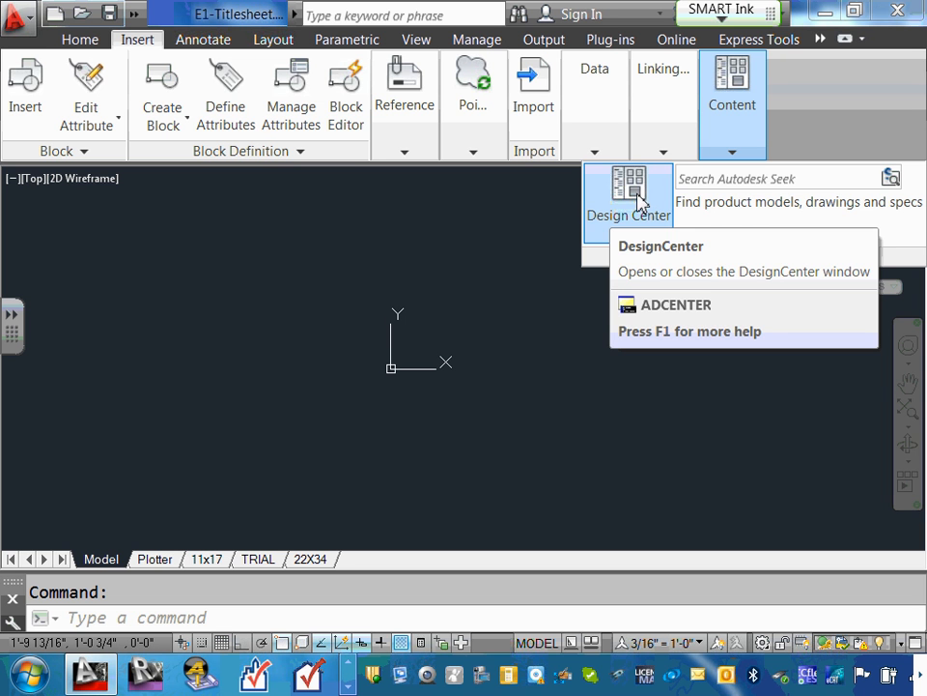
left_click(638, 200)
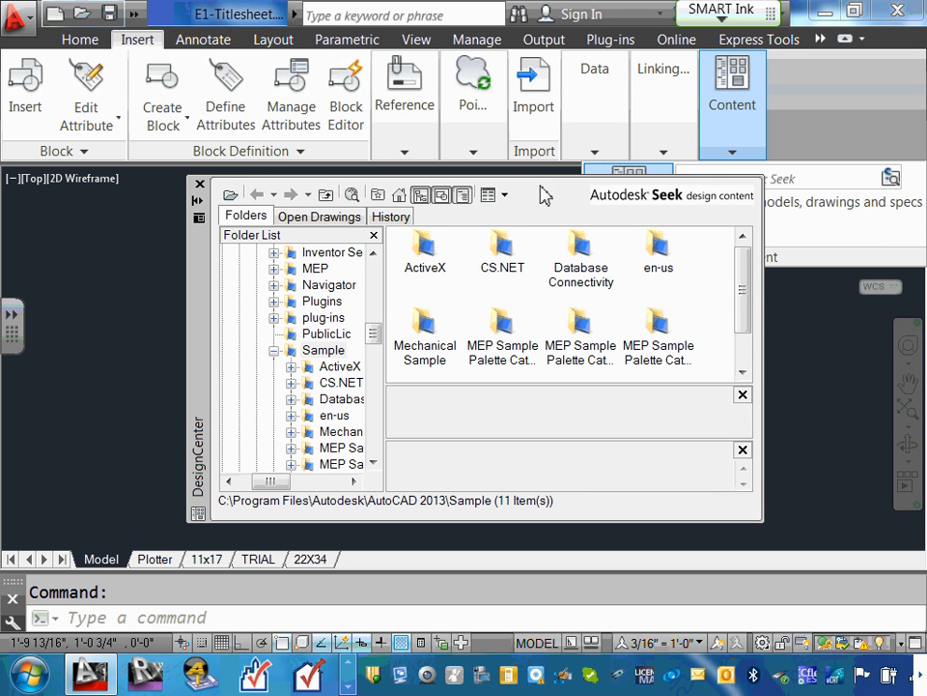
Step: Enlarge the DesignCenter window and collapse the Sample and Local Disk (C:) branches in its folder list
left_click_drag(555, 182, 595, 60)
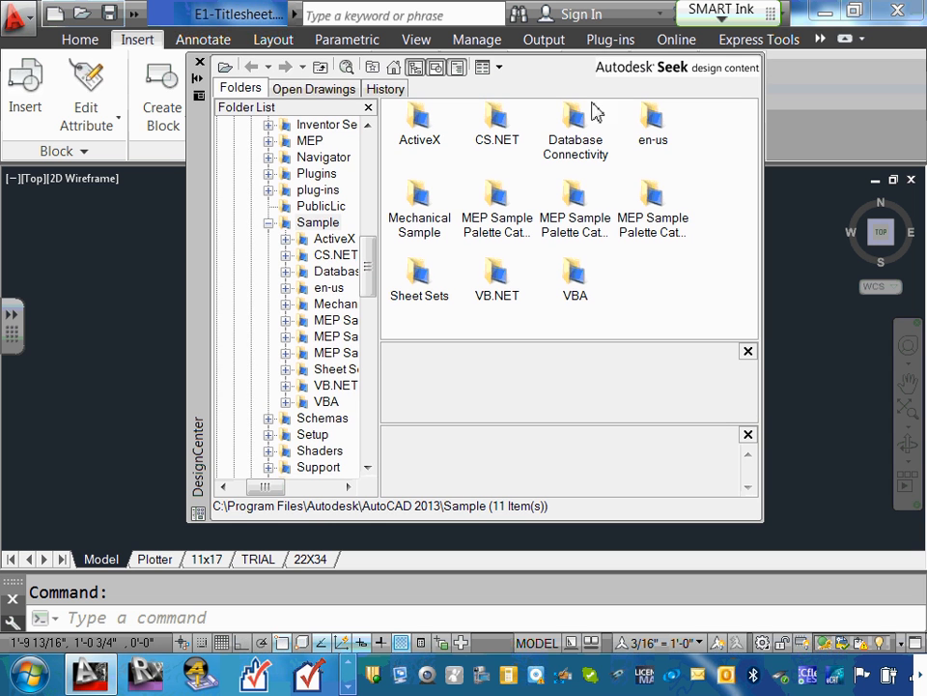
left_click(269, 226)
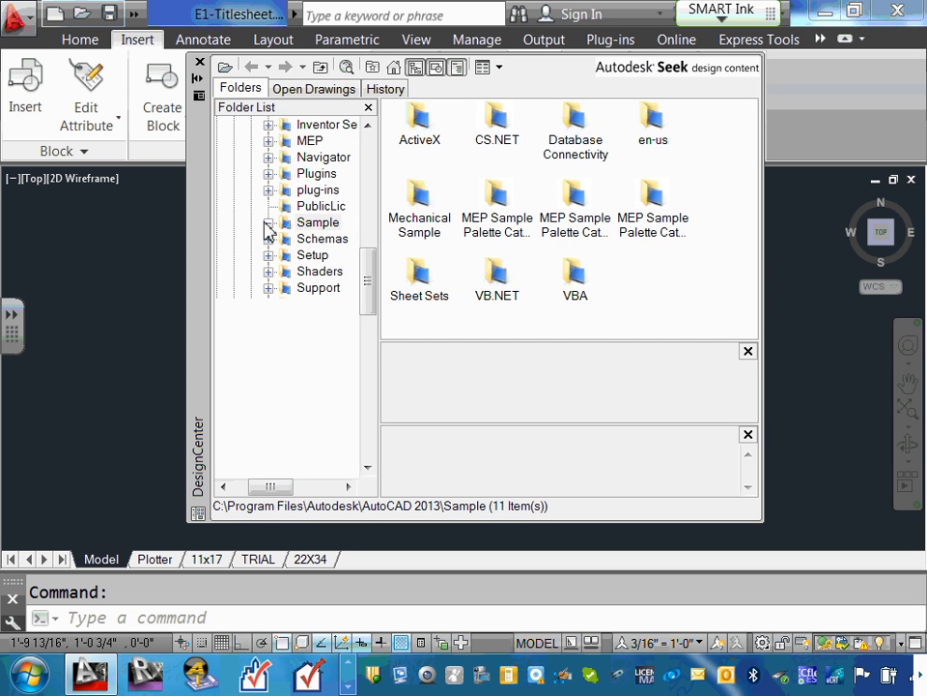
left_click_drag(368, 276, 398, 145)
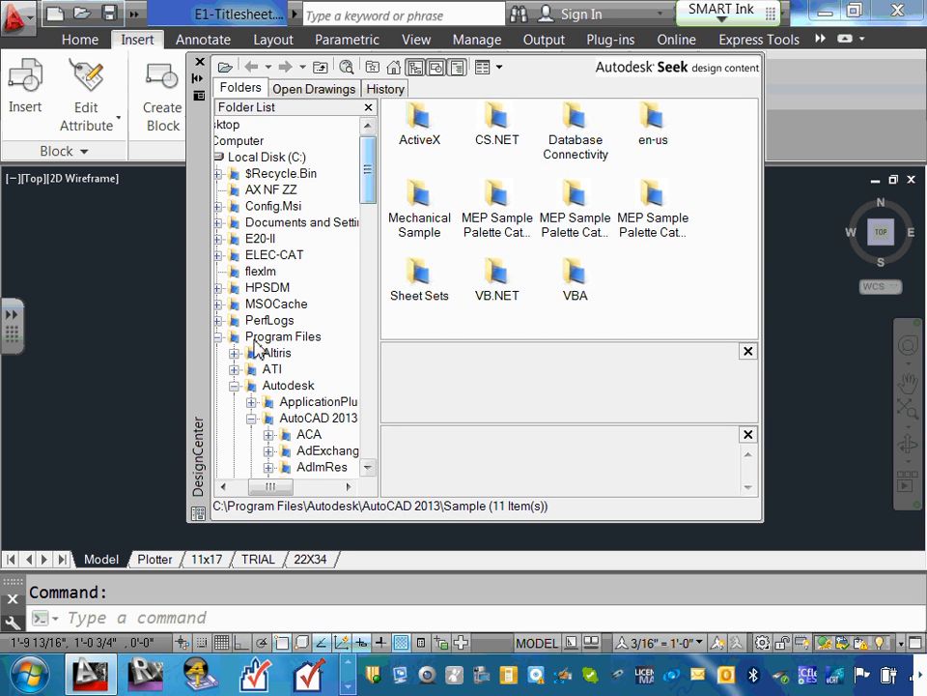
left_click_drag(271, 487, 256, 488)
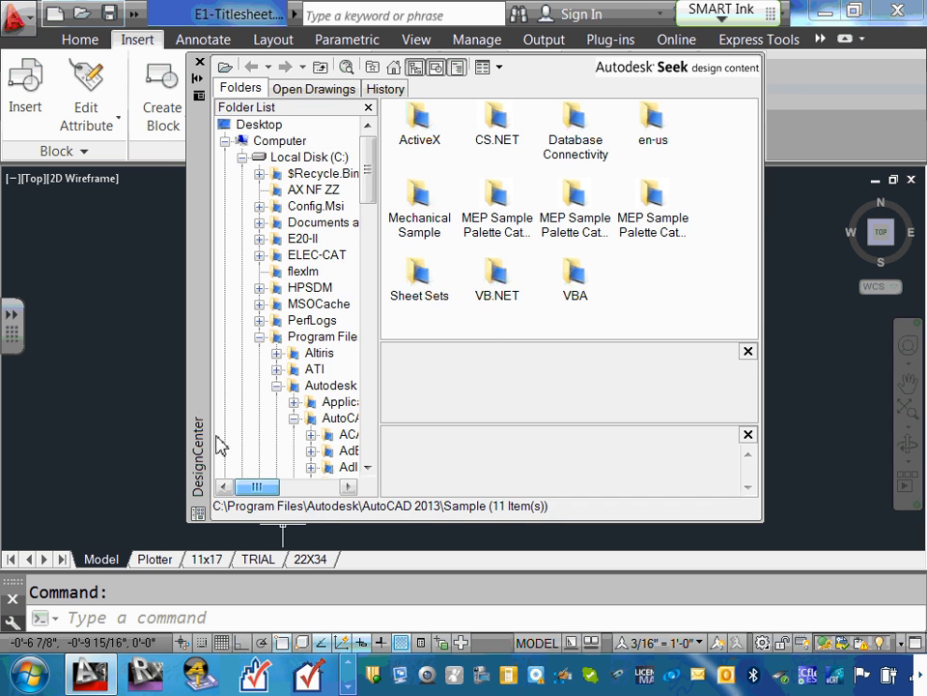
left_click(243, 158)
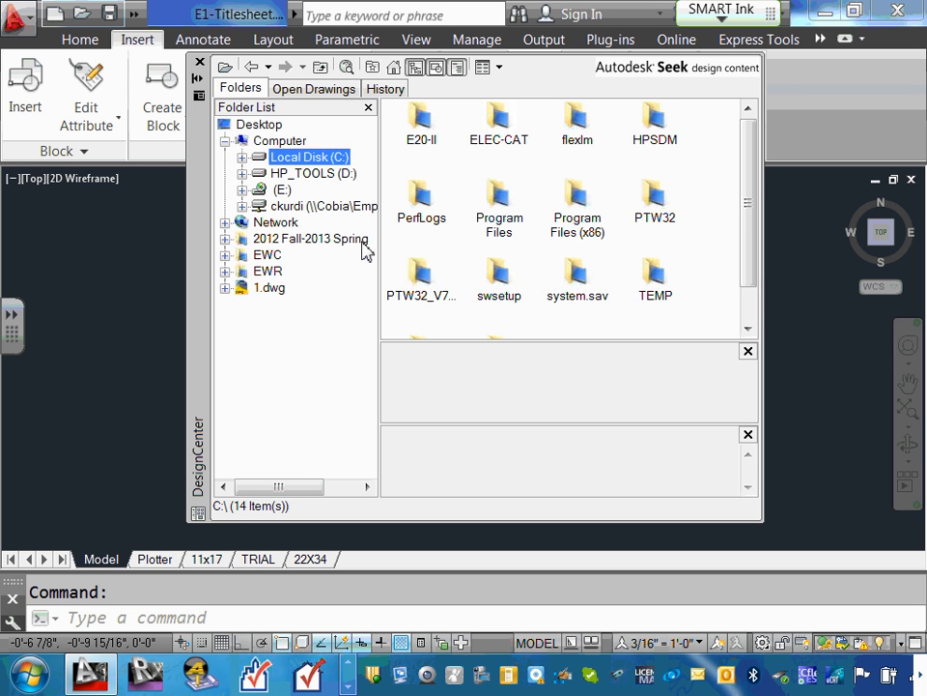
Step: Shift DesignCenter across the drawing area and check the content categories of 1.dwg in the folder list
left_click_drag(766, 79, 923, 79)
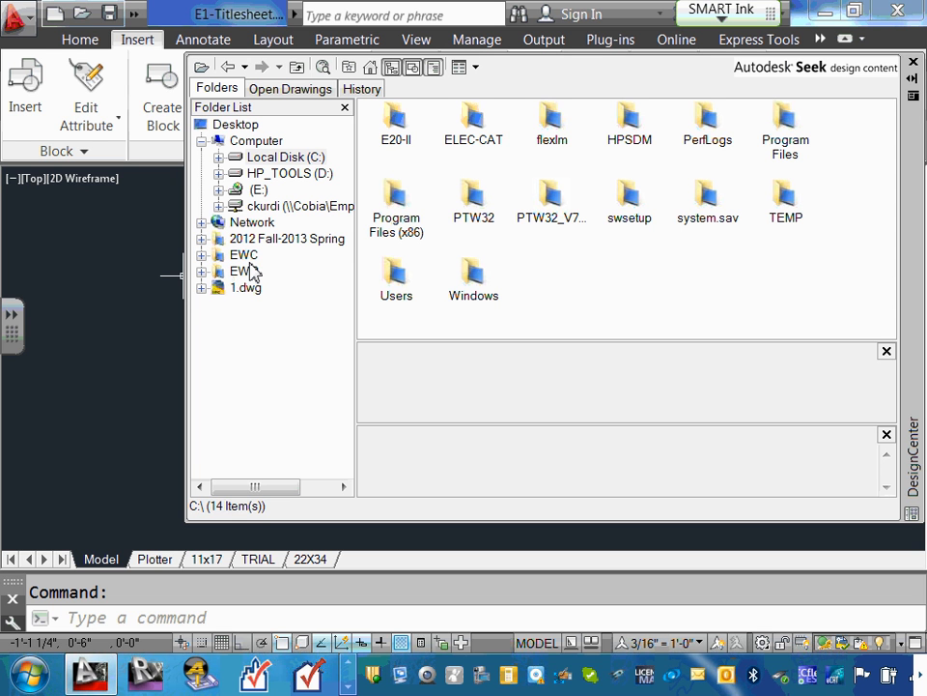
left_click(202, 288)
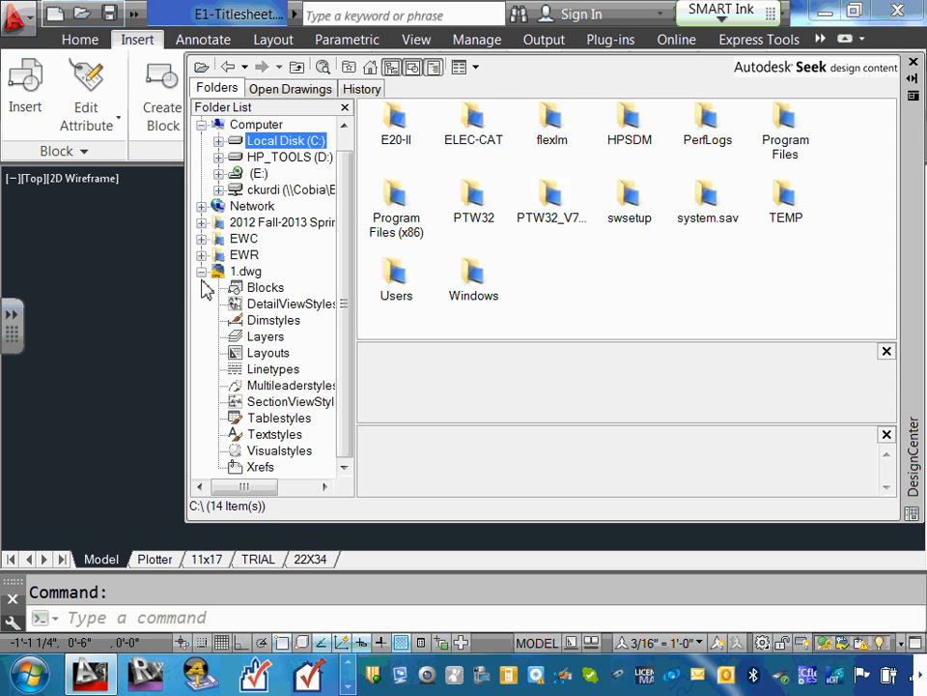
left_click(202, 272)
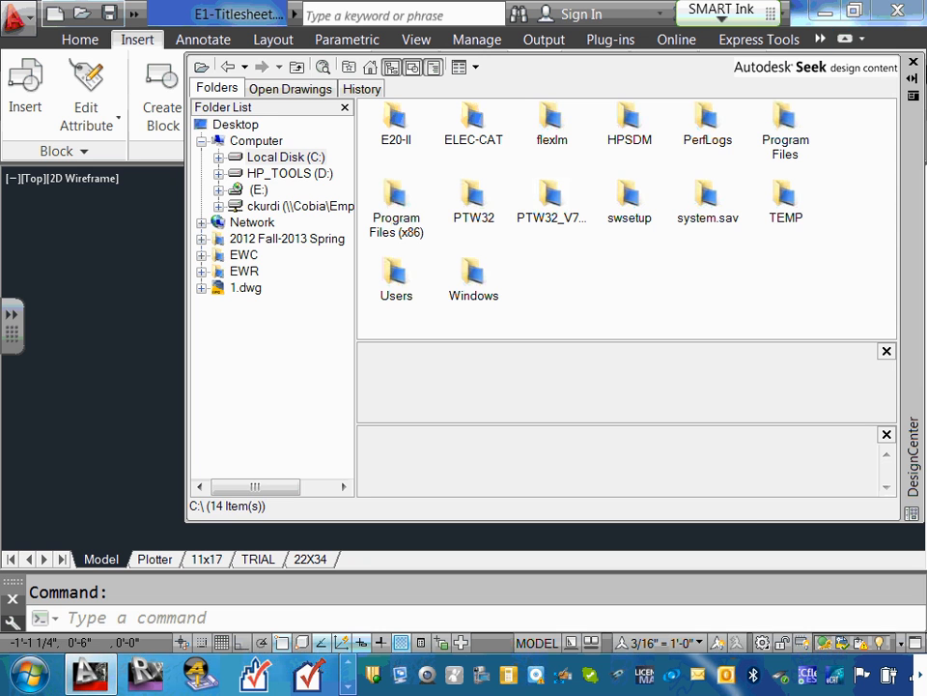
Step: Close DesignCenter and clear the AutoCAD and ELEC folder windows to check the CAD Symbols folder on the desktop
left_click(912, 65)
left_click(824, 18)
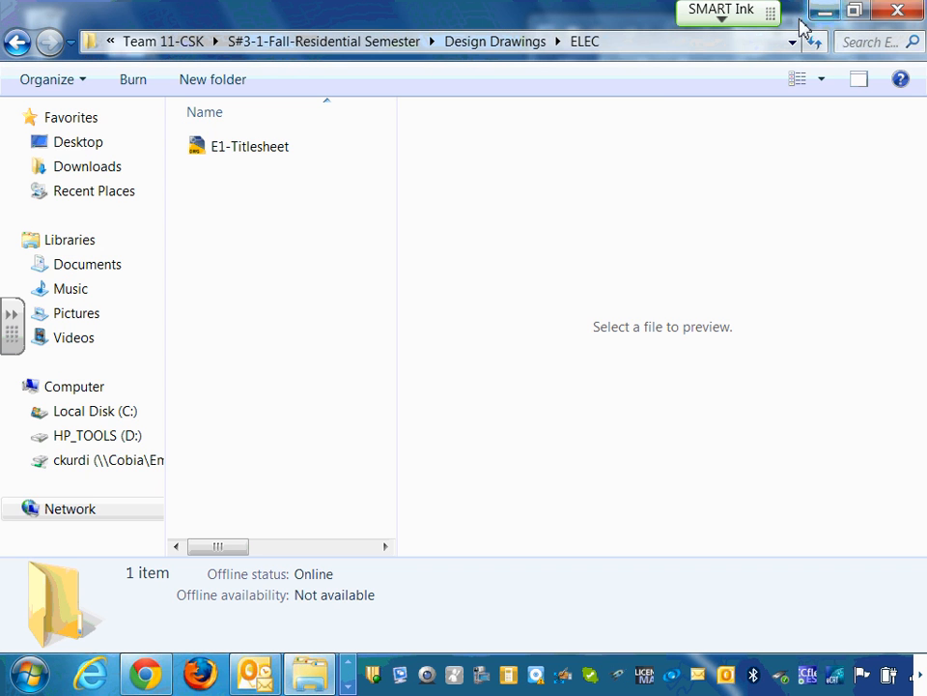
left_click(826, 13)
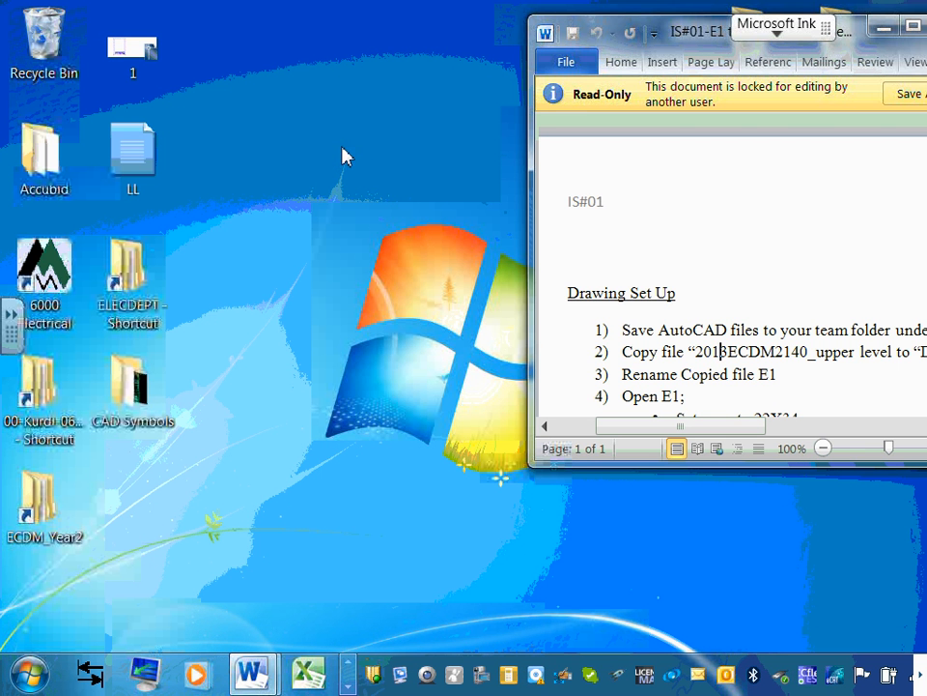
double_click(141, 384)
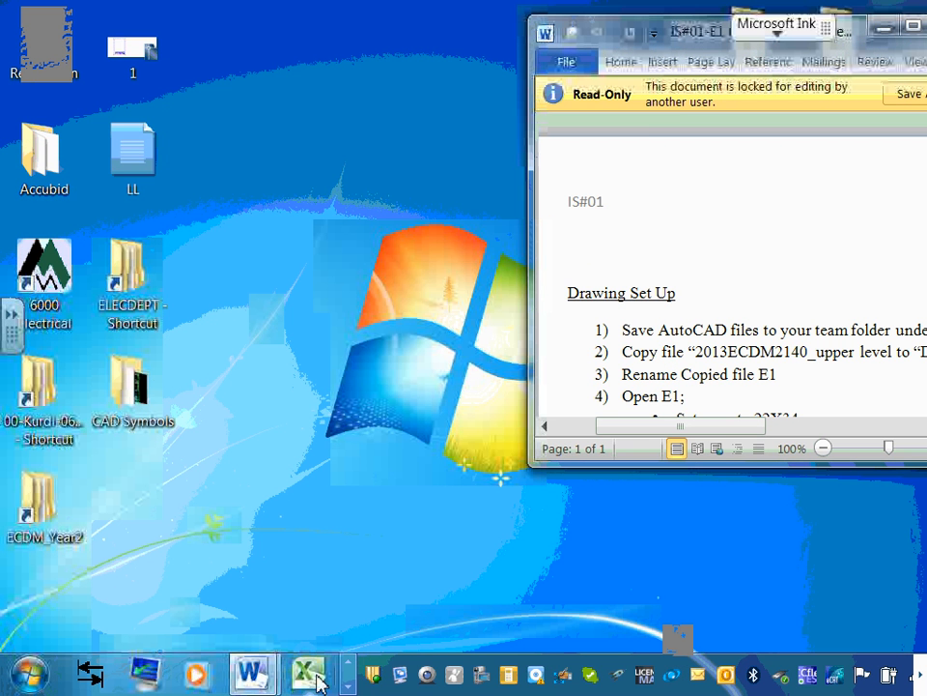
Step: Switch back to the E1-Titlesheet drawing in AutoCAD and reopen DesignCenter
left_click(350, 664)
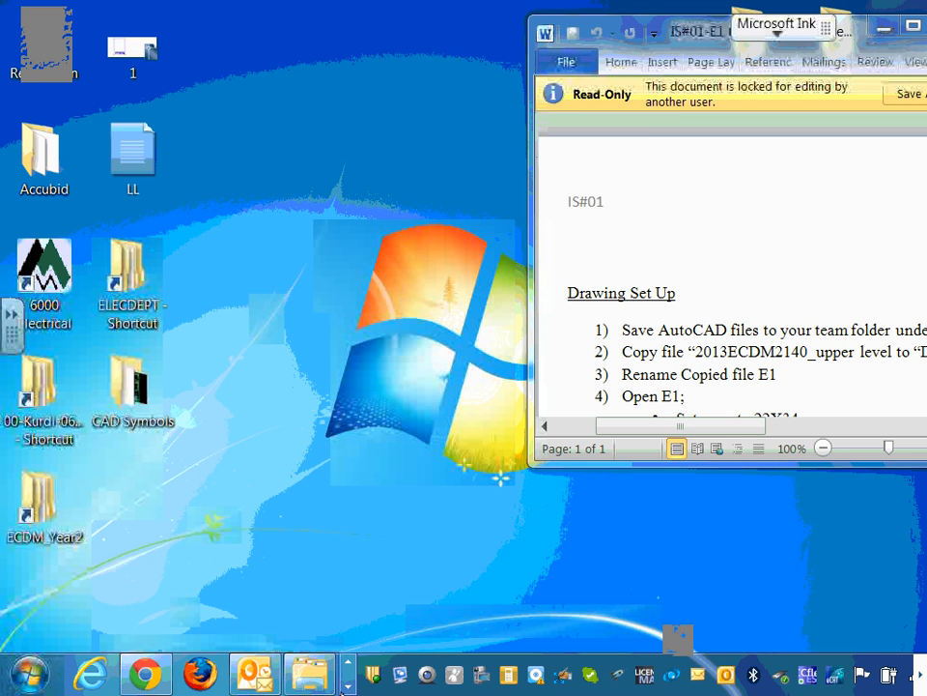
left_click(347, 687)
left_click(347, 688)
left_click(347, 688)
left_click(347, 687)
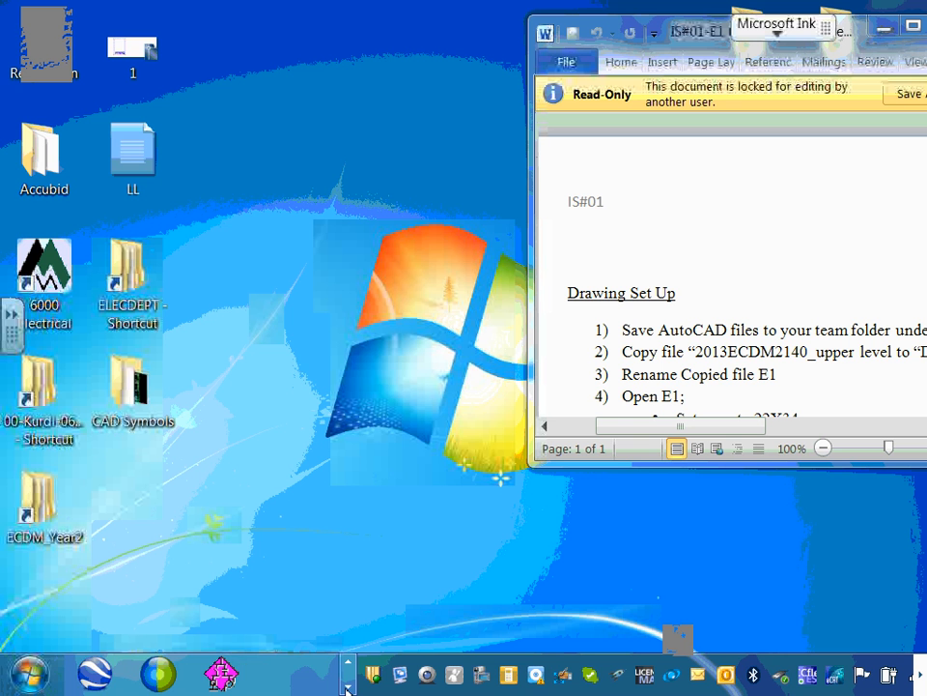
left_click(348, 665)
left_click(347, 665)
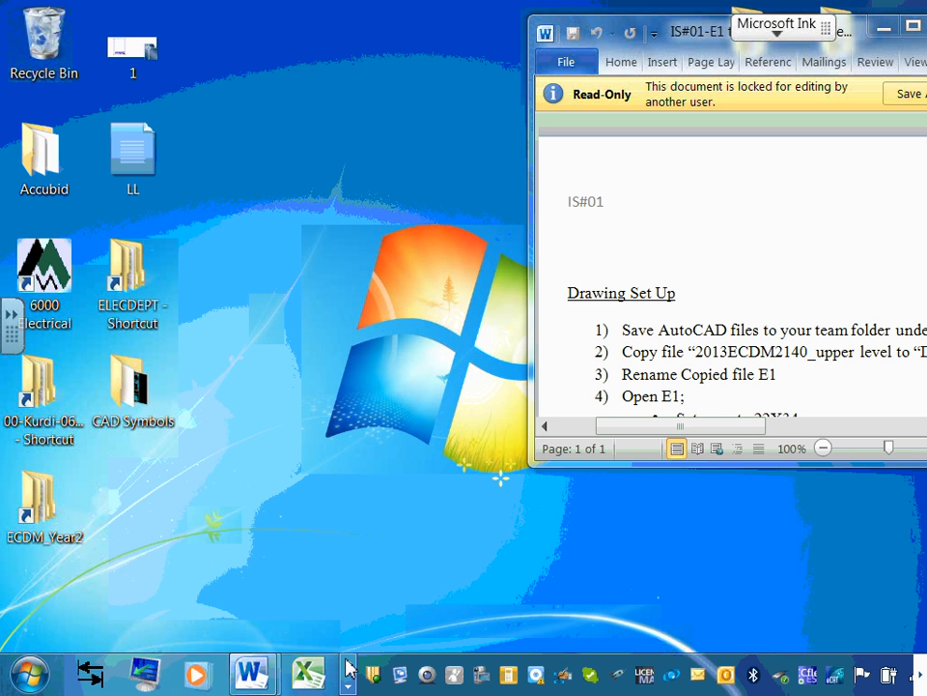
left_click(348, 665)
left_click(90, 673)
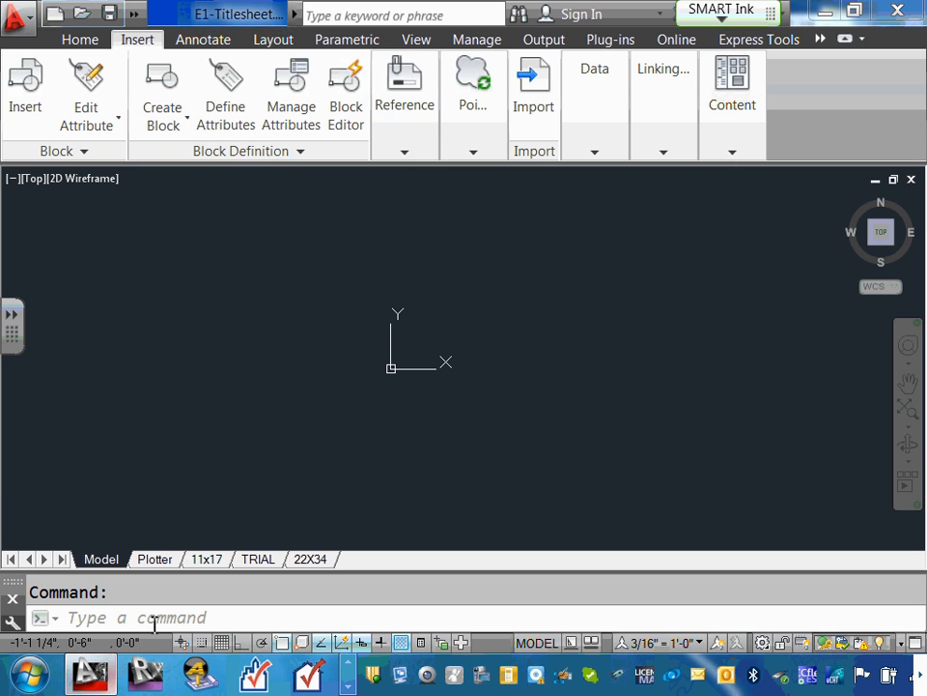
mouse_move(755, 134)
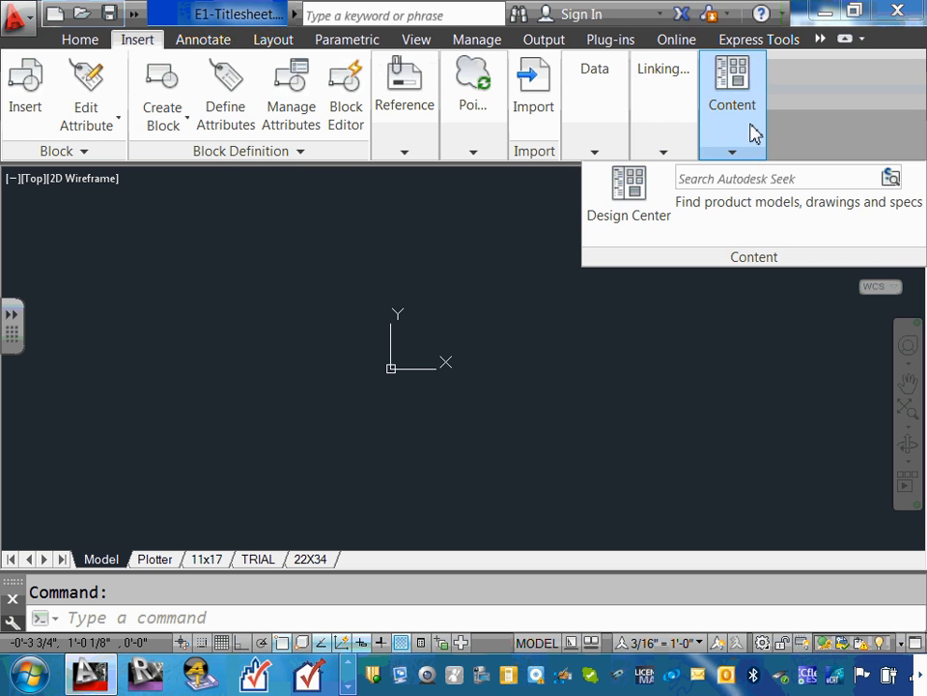
left_click(629, 198)
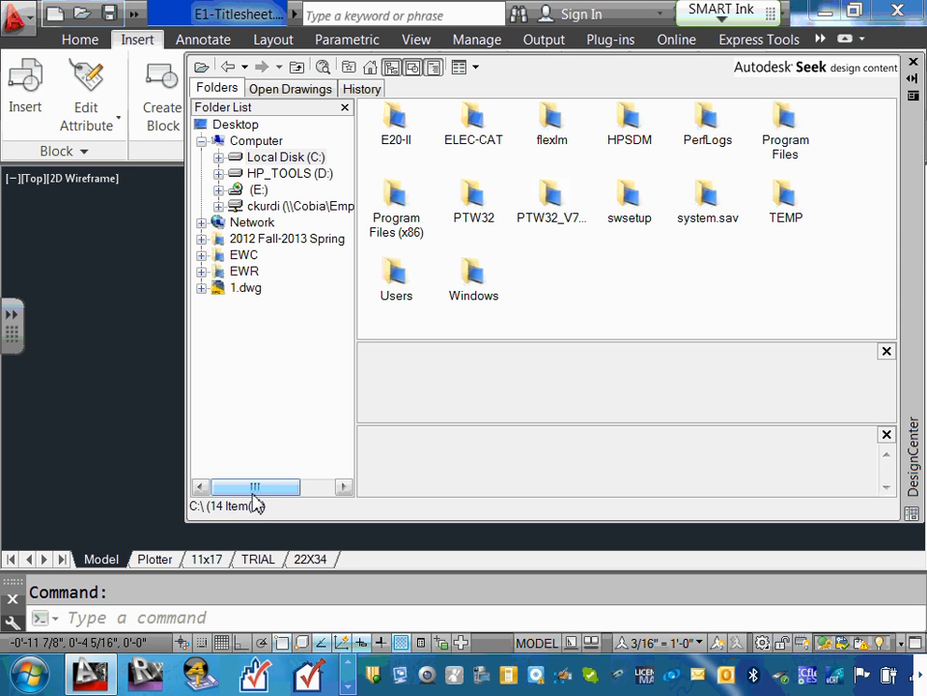
Step: Look for the CAD Symbols folder under Desktop in DesignCenter, also checking the open drawings, and collapse the Computer branch
left_click(246, 124)
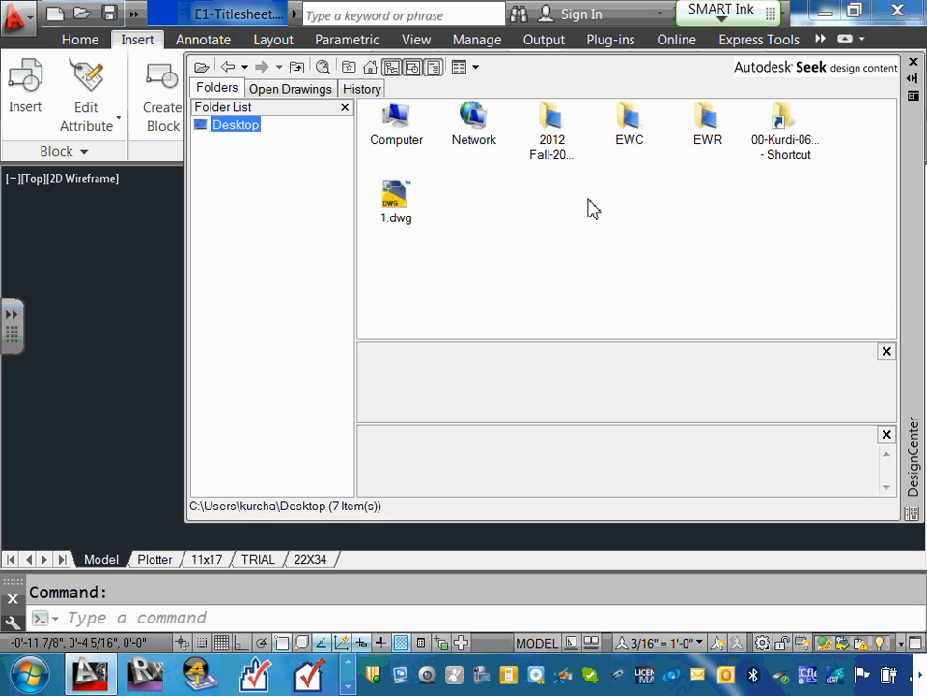
double_click(229, 130)
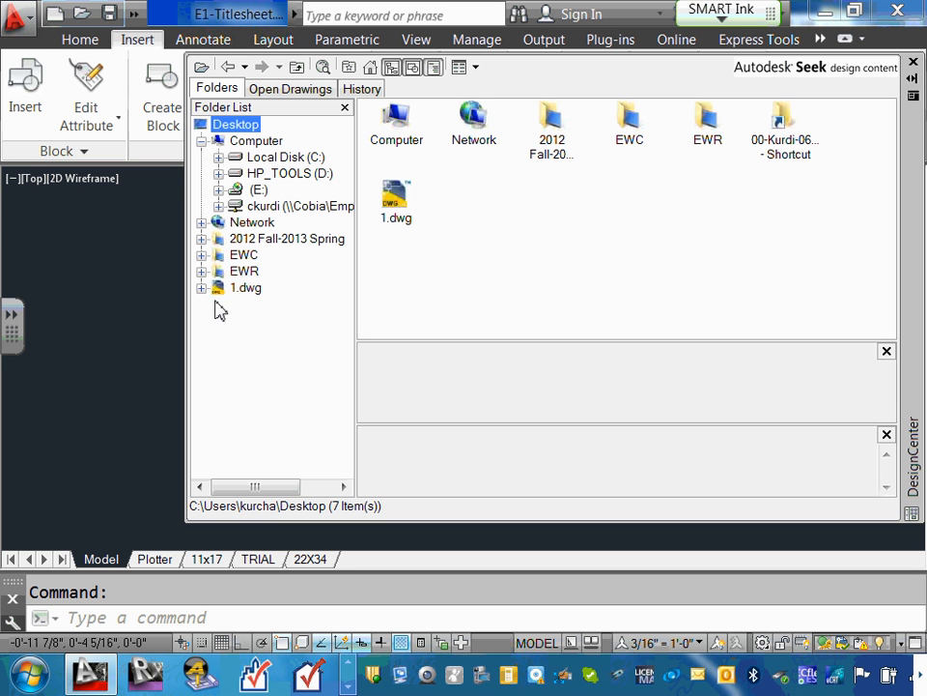
left_click(293, 90)
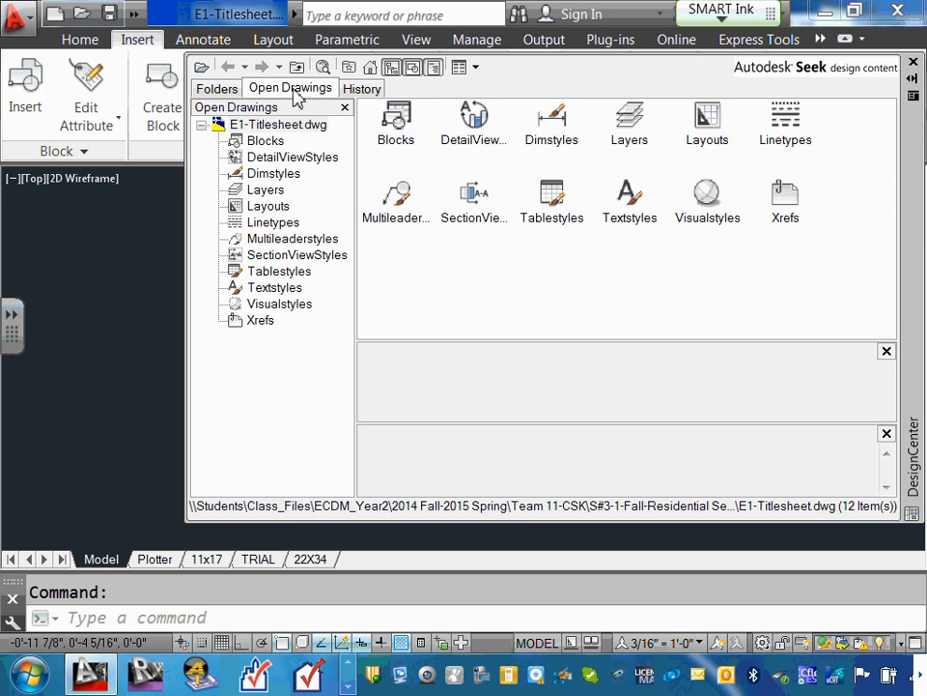
left_click(214, 89)
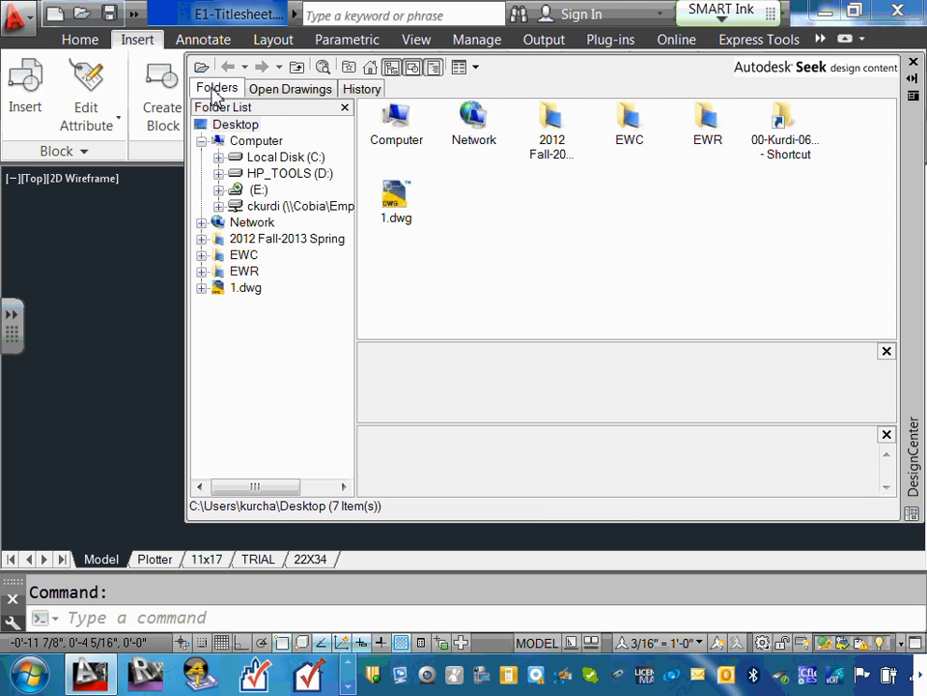
left_click(202, 141)
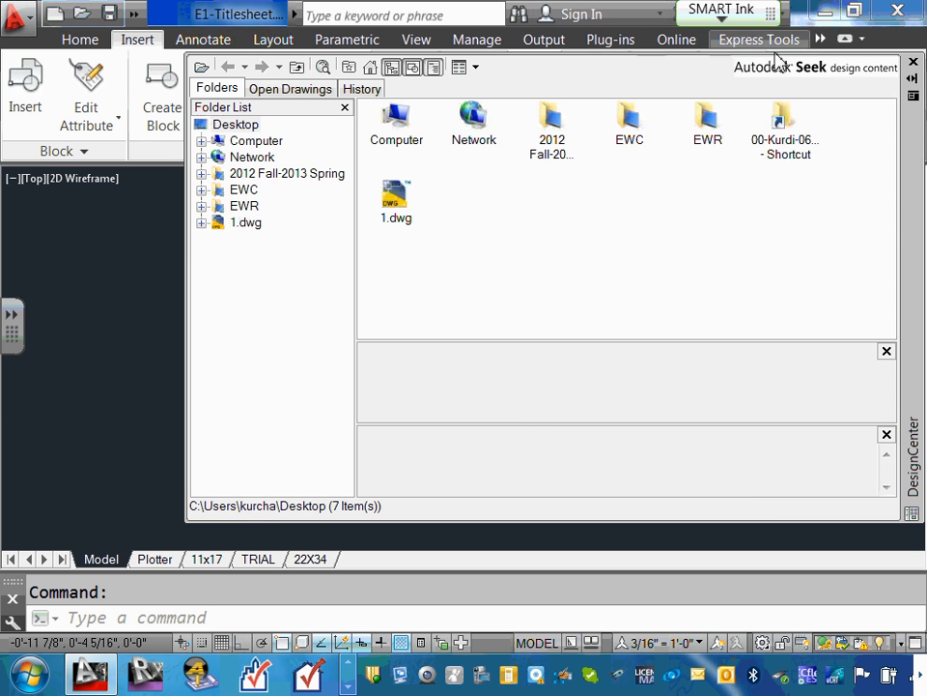
Step: Close DesignCenter and minimize AutoCAD and Word to move the CAD Symbols folder to an empty spot on the desktop
left_click(911, 58)
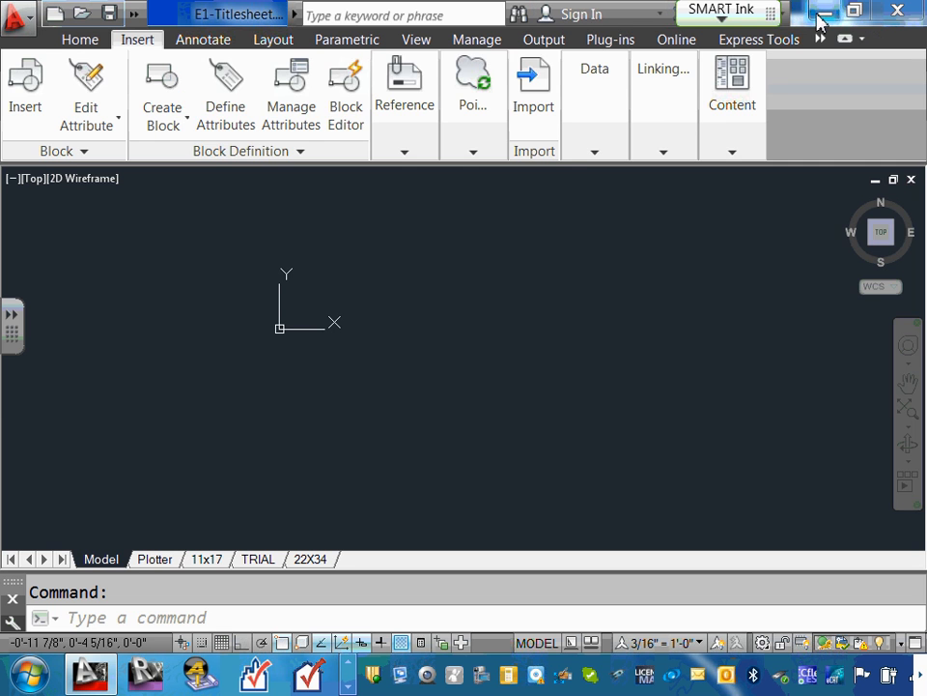
left_click(826, 12)
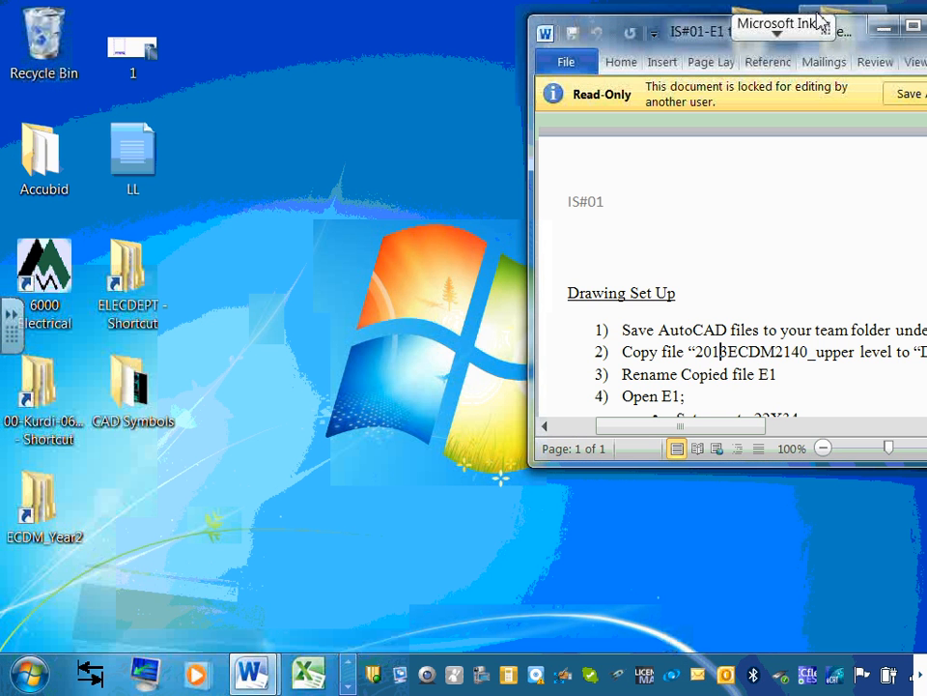
left_click(883, 27)
left_click_drag(154, 411, 295, 43)
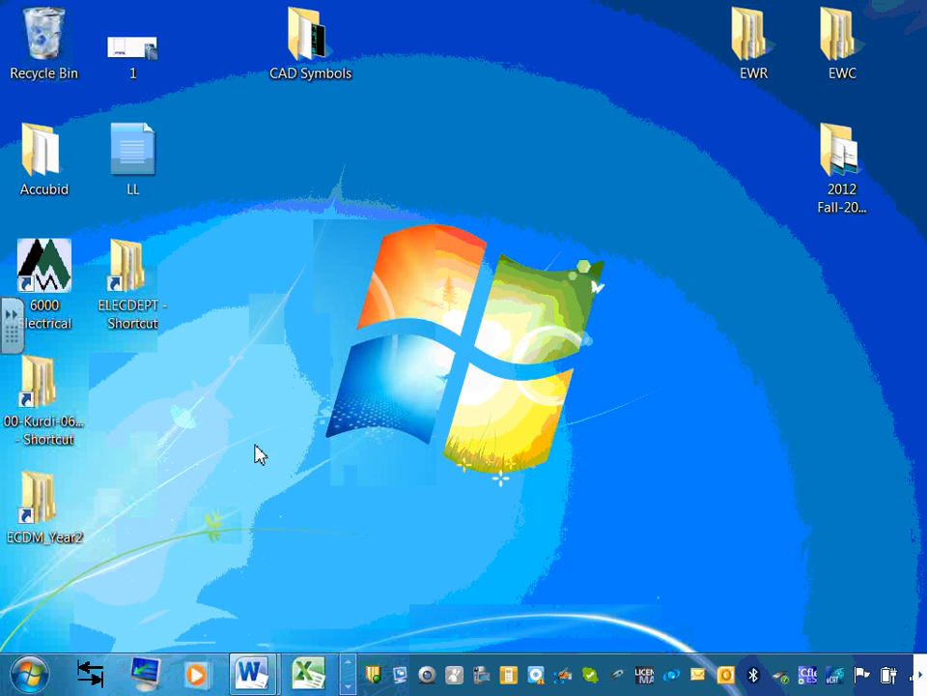
Step: Return to AutoCAD and bring up DesignCenter again for the E1-Titlesheet drawing
left_click(348, 687)
left_click(348, 687)
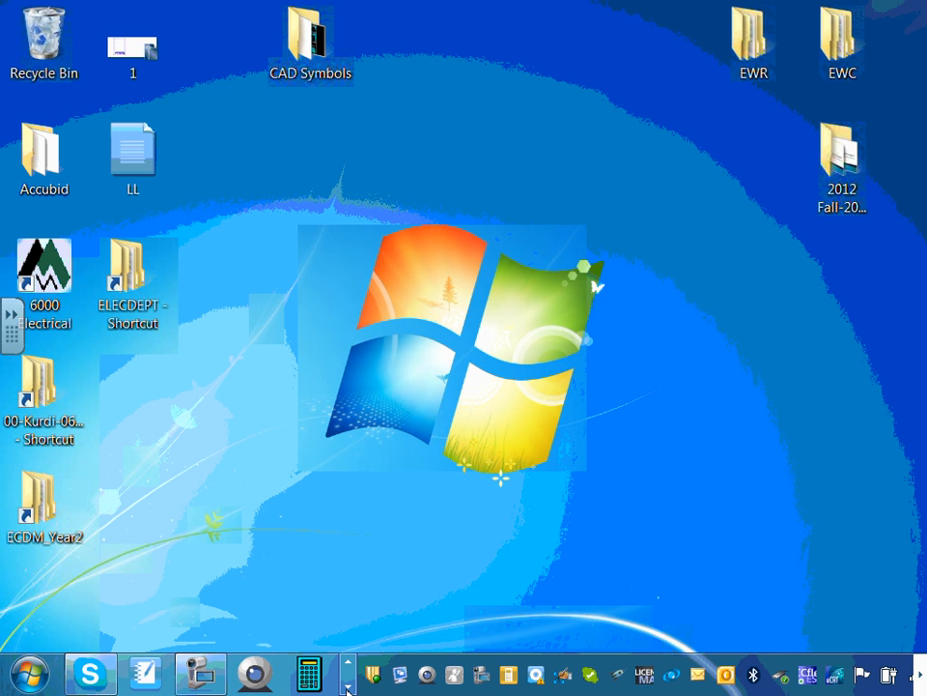
left_click(348, 687)
left_click(347, 664)
left_click(348, 664)
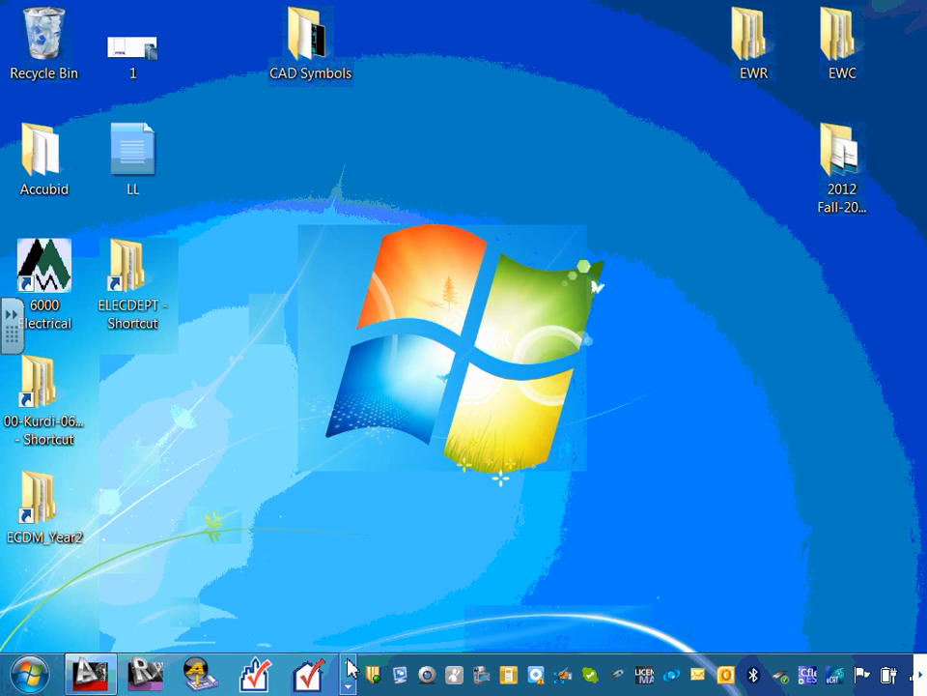
left_click(96, 677)
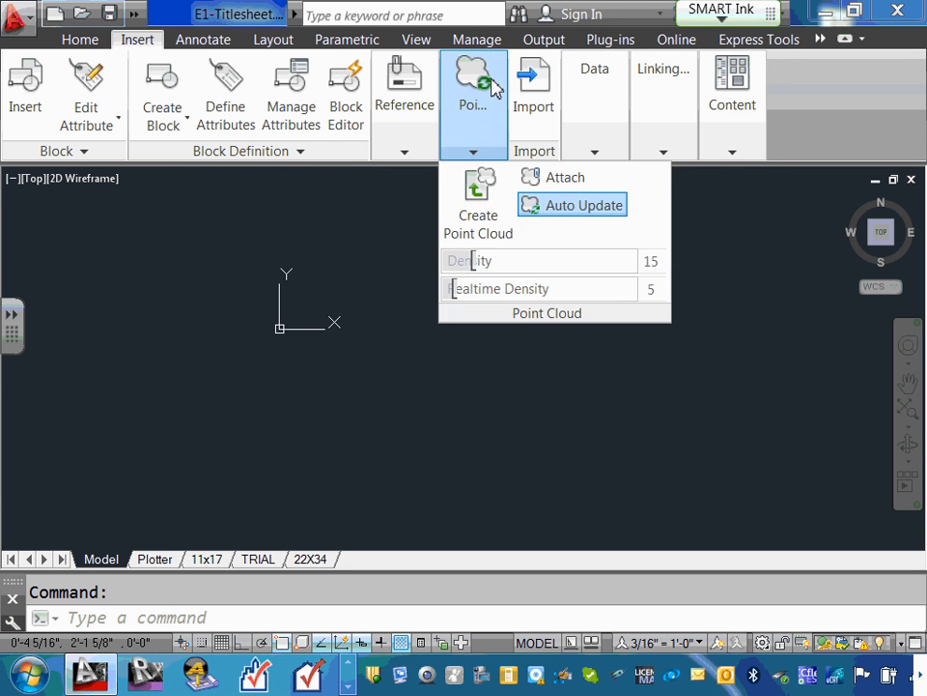
mouse_move(739, 153)
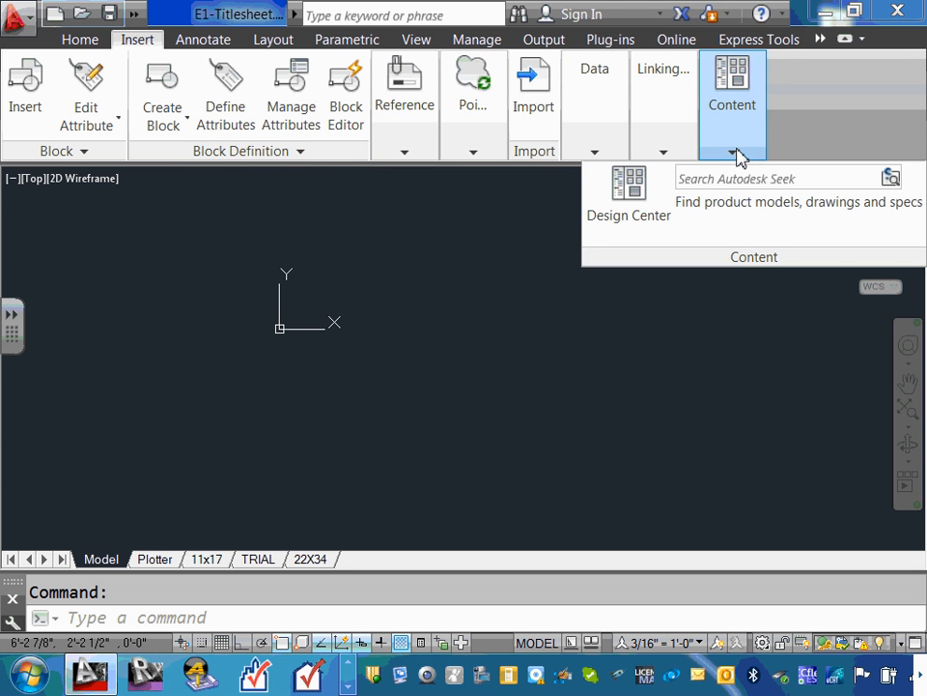
left_click(635, 208)
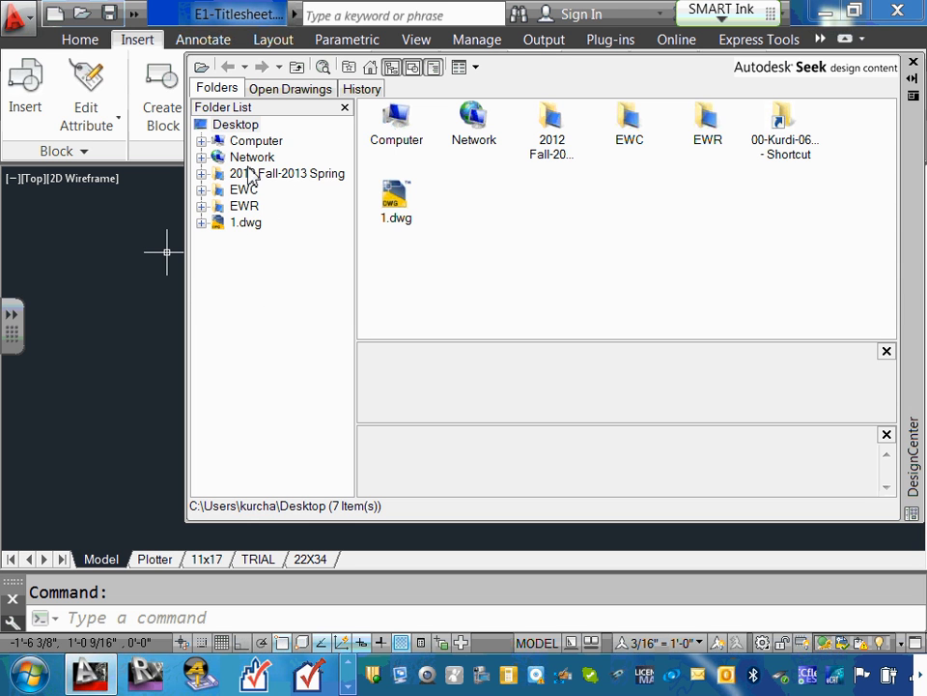
Step: Expand Computer and Local Disk (C:) in DesignCenter and widen the folder list so full folder names fit
left_click(201, 141)
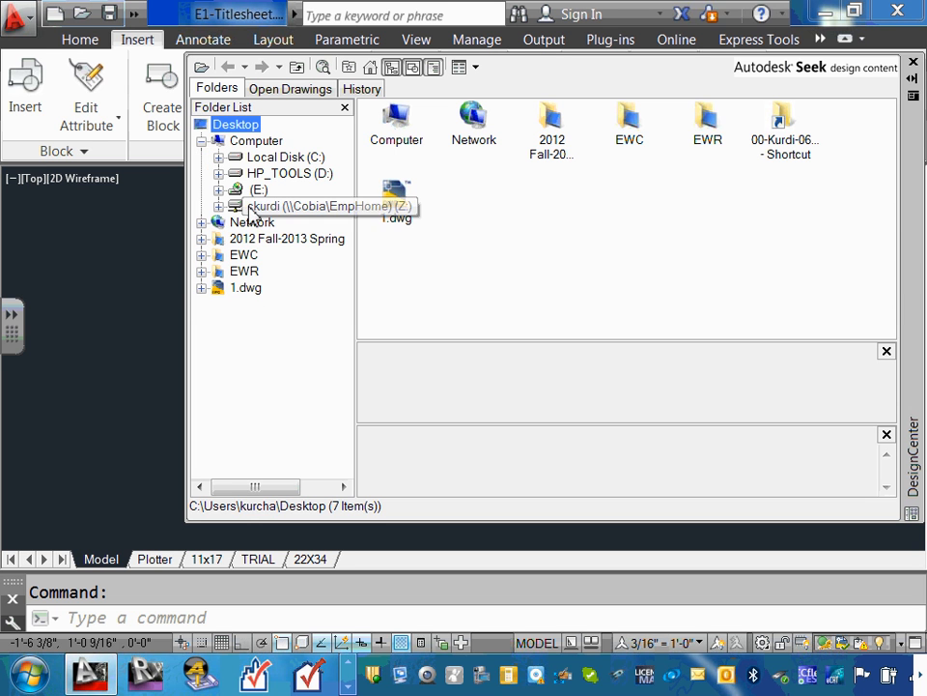
left_click(277, 157)
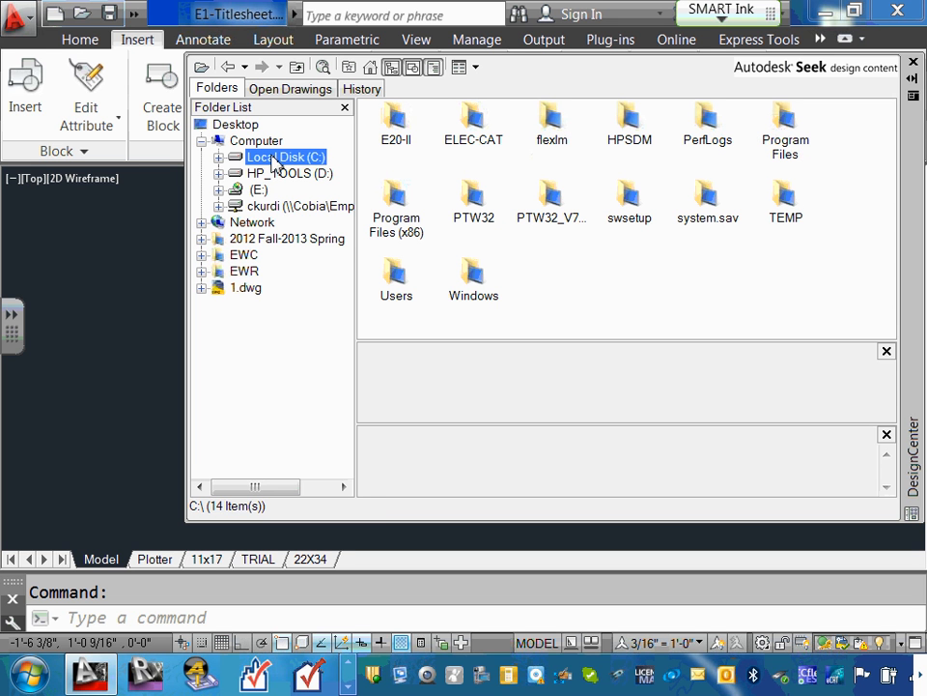
left_click(219, 157)
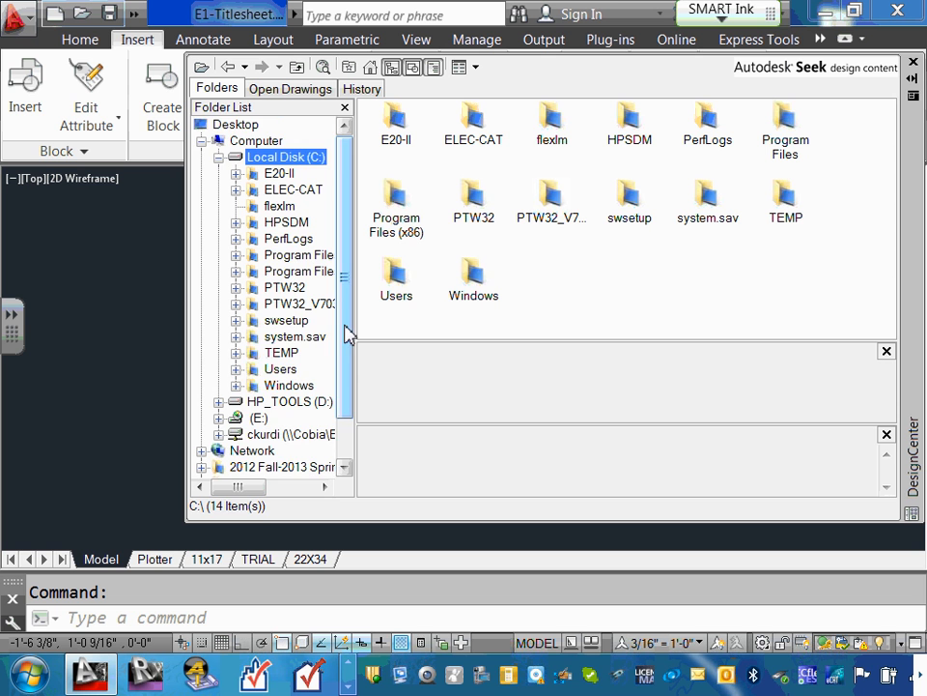
left_click_drag(348, 334, 346, 391)
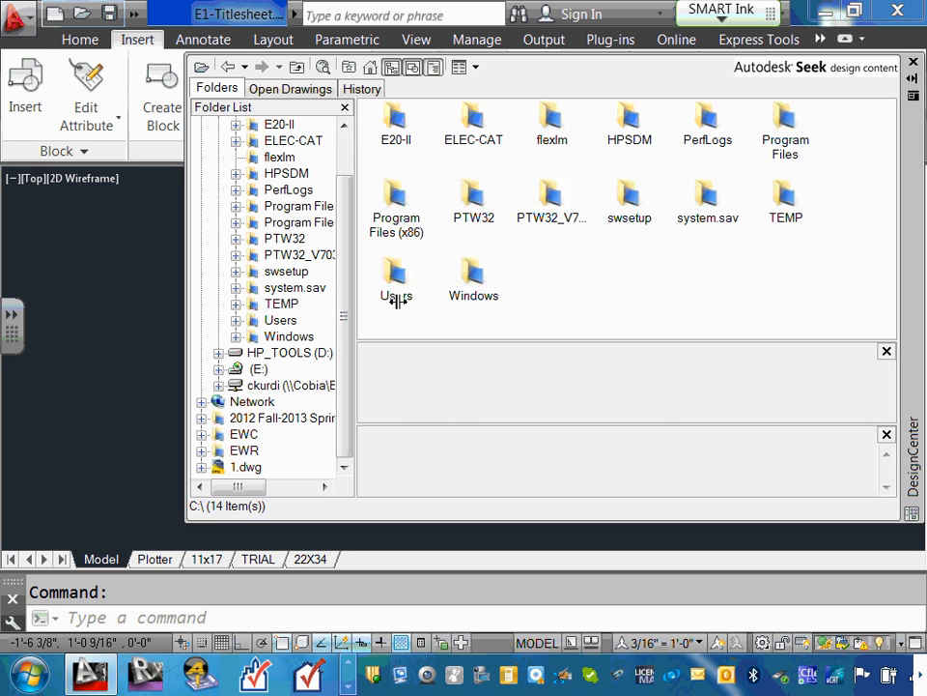
left_click_drag(397, 301, 437, 309)
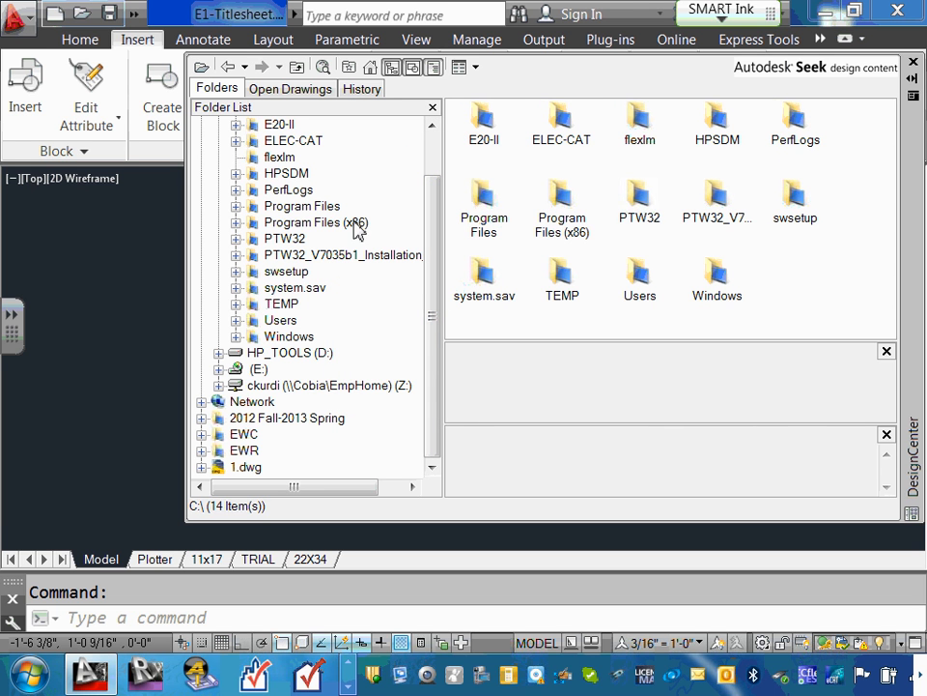
Step: Look for the CAD Symbols folder in DesignCenter, collapsing Local Disk (C:) and checking 2012 Fall-2013 Spring, Network and Desktop
scroll(446, 187, "up", 3)
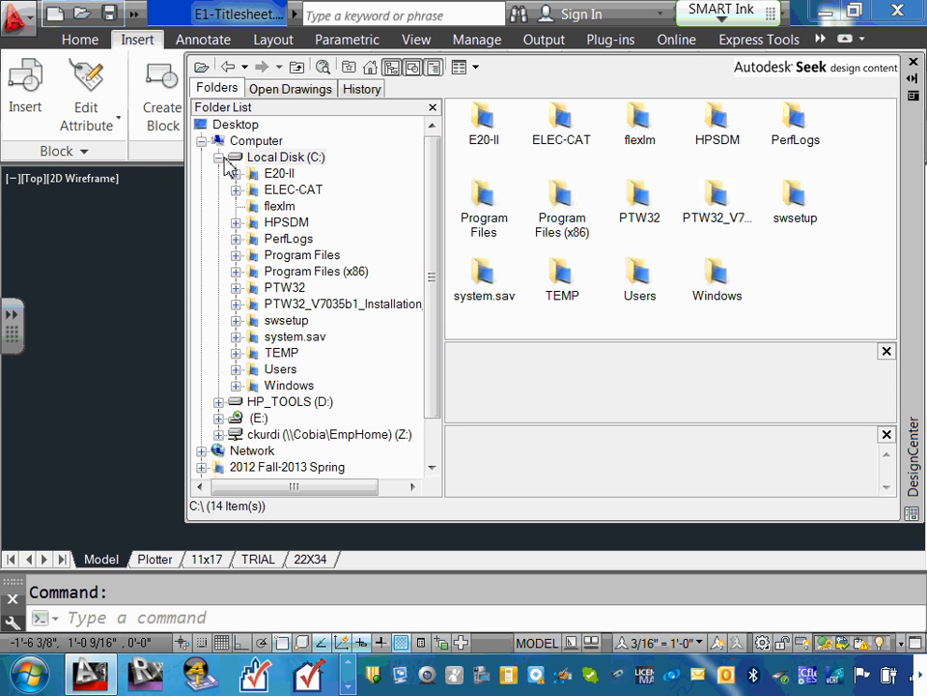
left_click(220, 158)
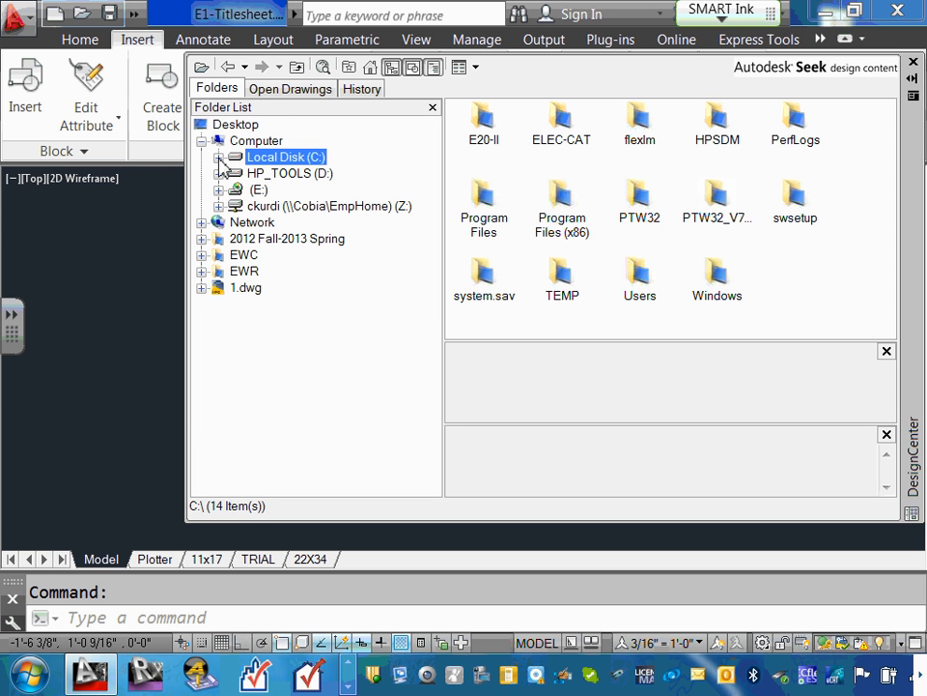
left_click(201, 240)
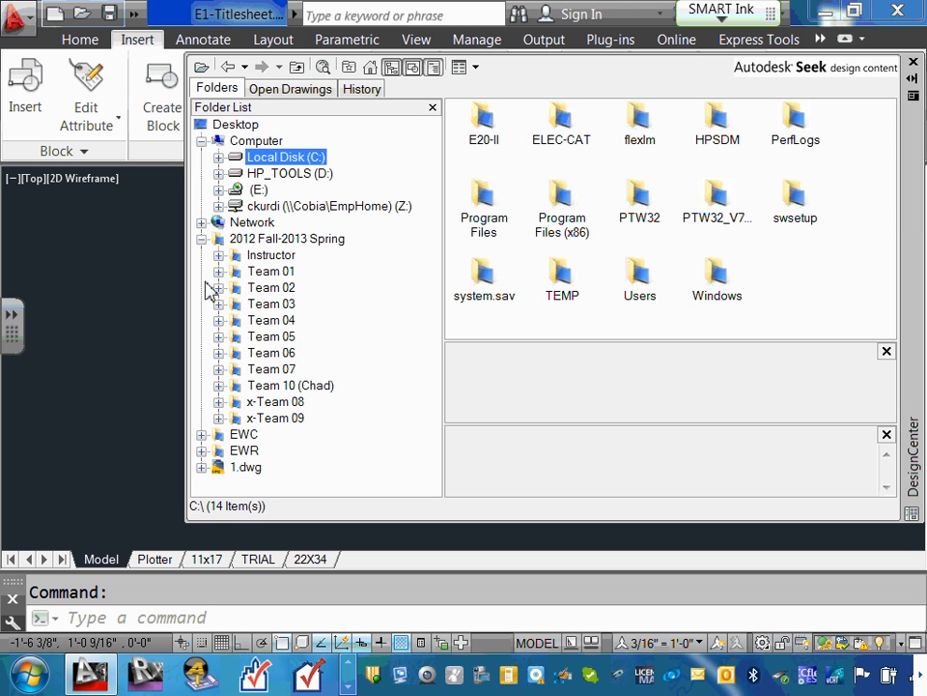
left_click(201, 238)
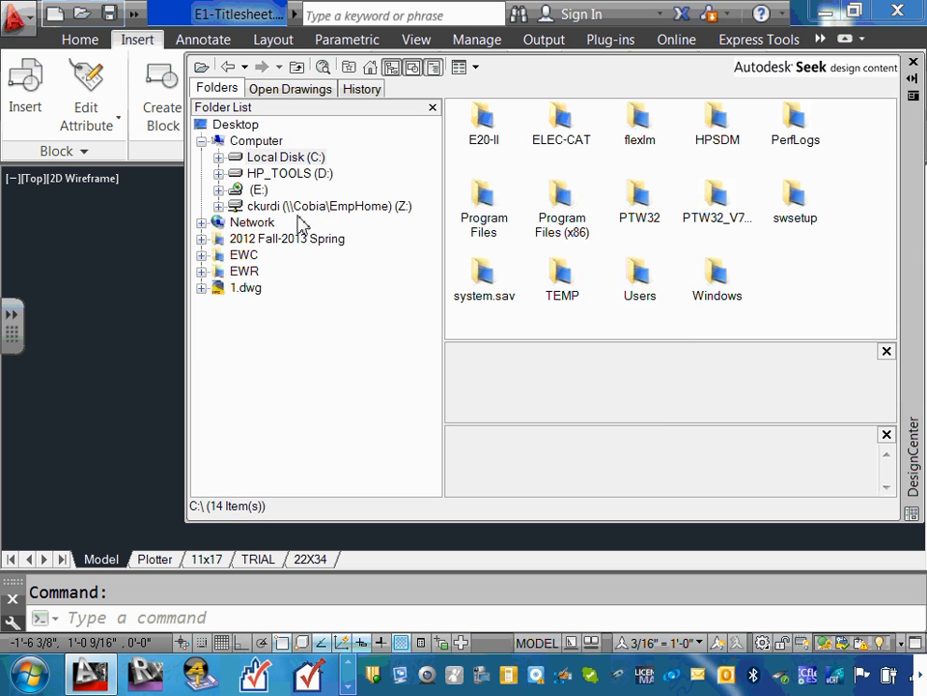
left_click(654, 386)
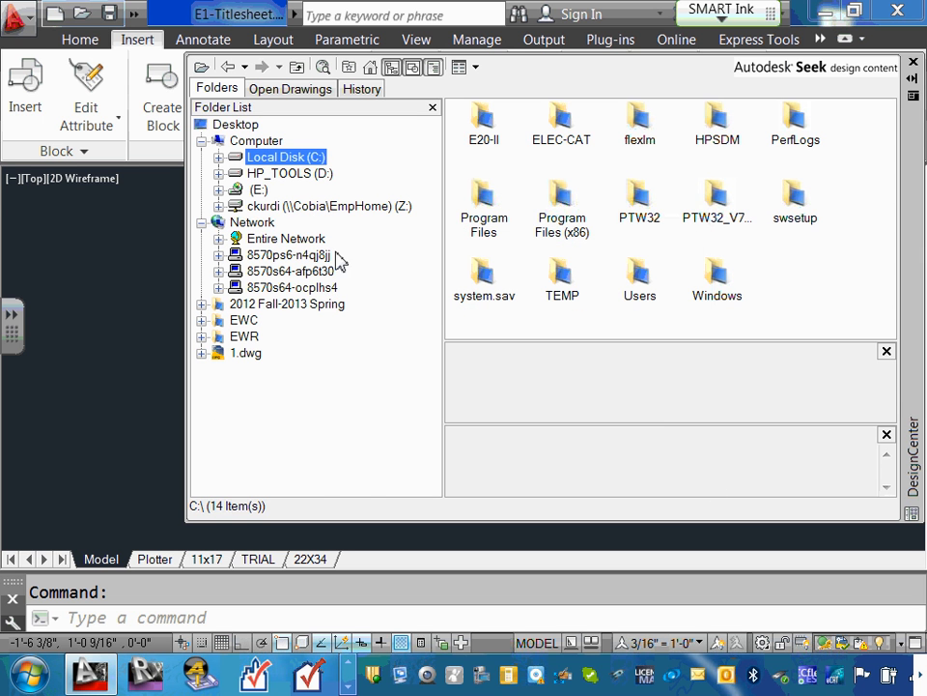
left_click(237, 124)
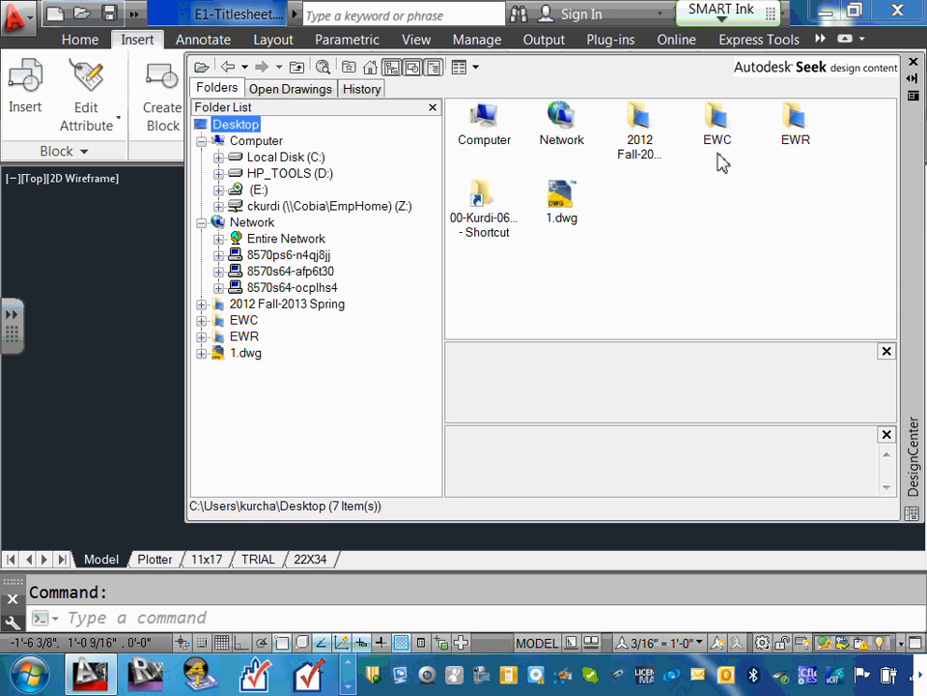
right_click(695, 261)
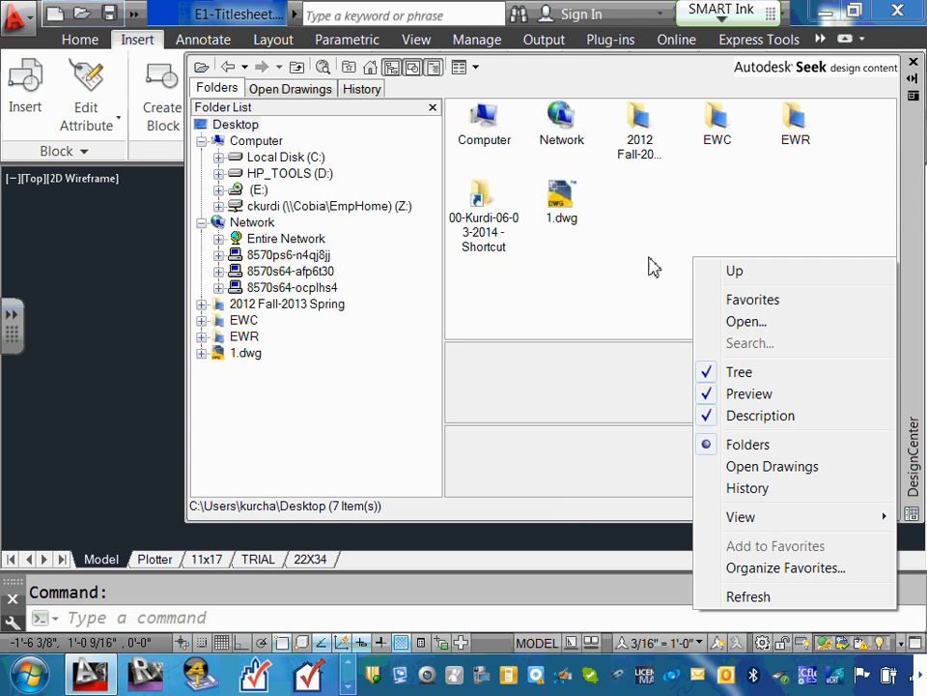
left_click(633, 20)
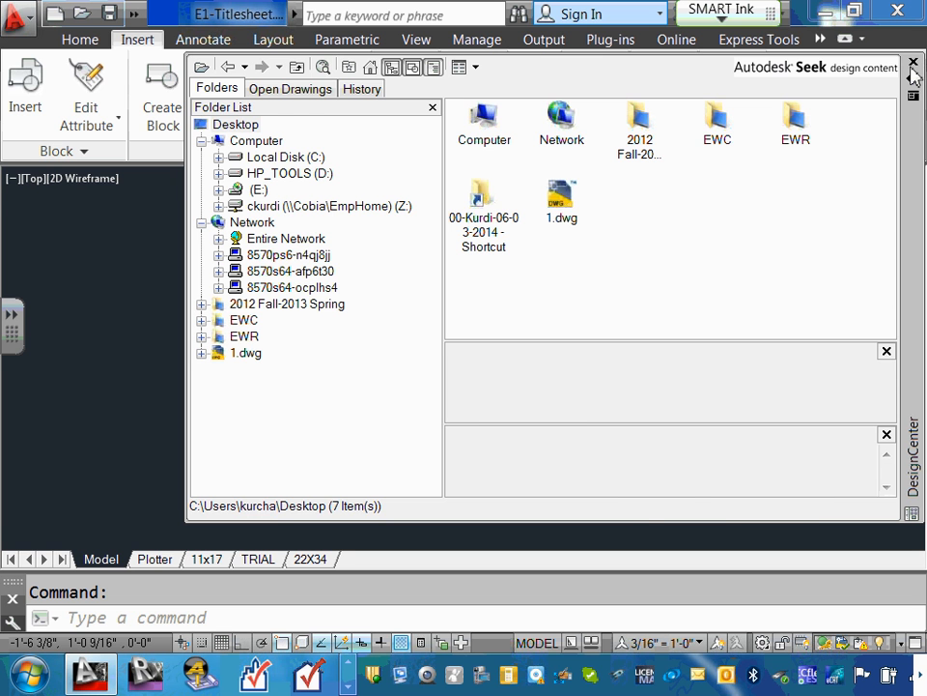
Step: Close DesignCenter, minimize AutoCAD and refresh the Windows desktop twice
left_click(912, 66)
left_click(824, 12)
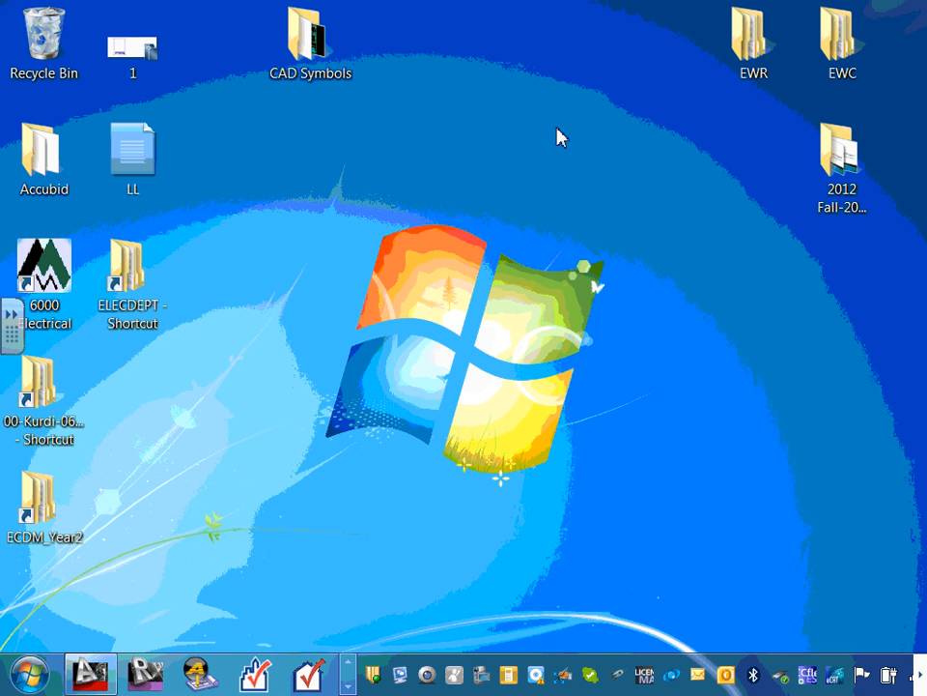
right_click(558, 131)
left_click(642, 212)
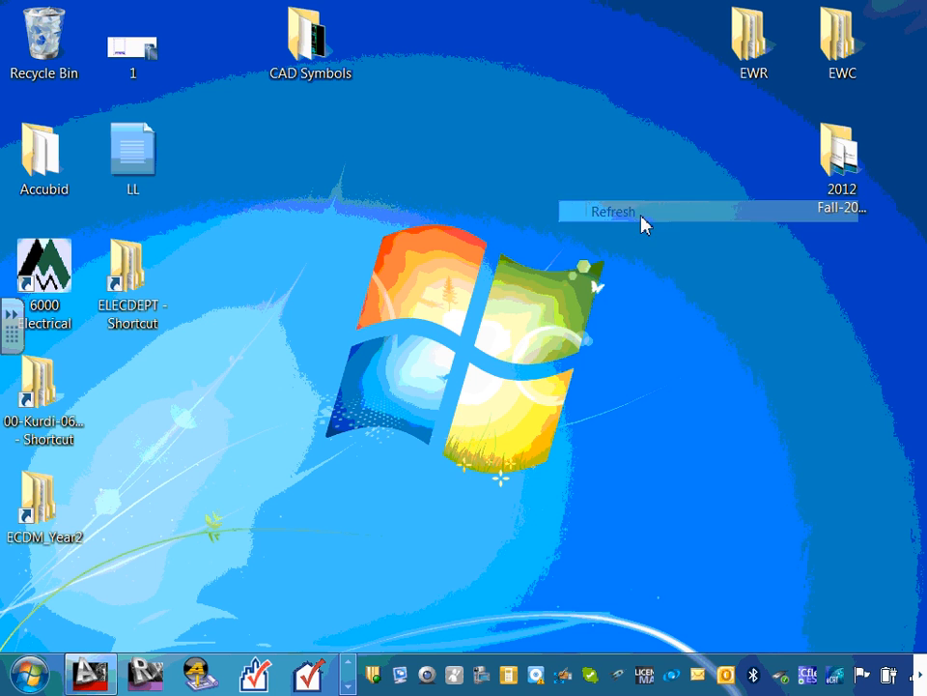
right_click(535, 179)
left_click(583, 267)
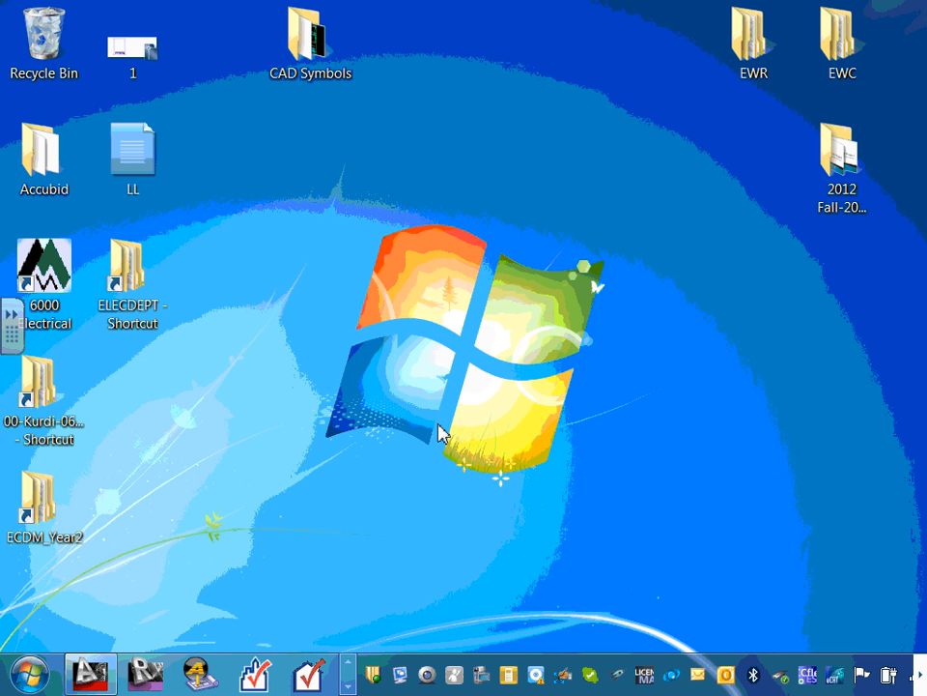
Step: Switch back to AutoCAD and reopen DesignCenter for the E1-Titlesheet drawing
left_click(95, 674)
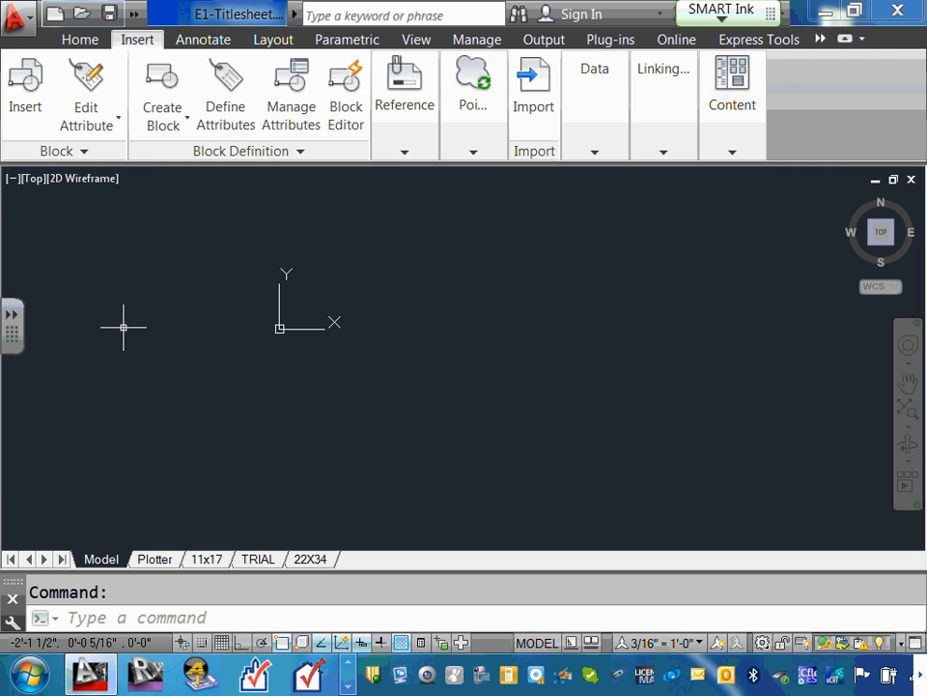
left_click(739, 152)
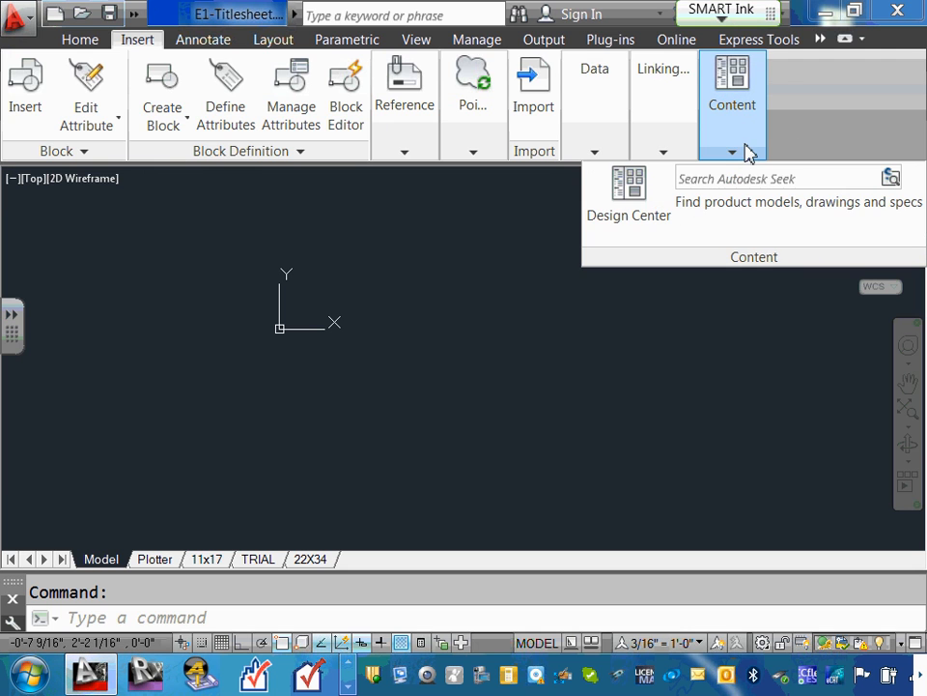
left_click(640, 198)
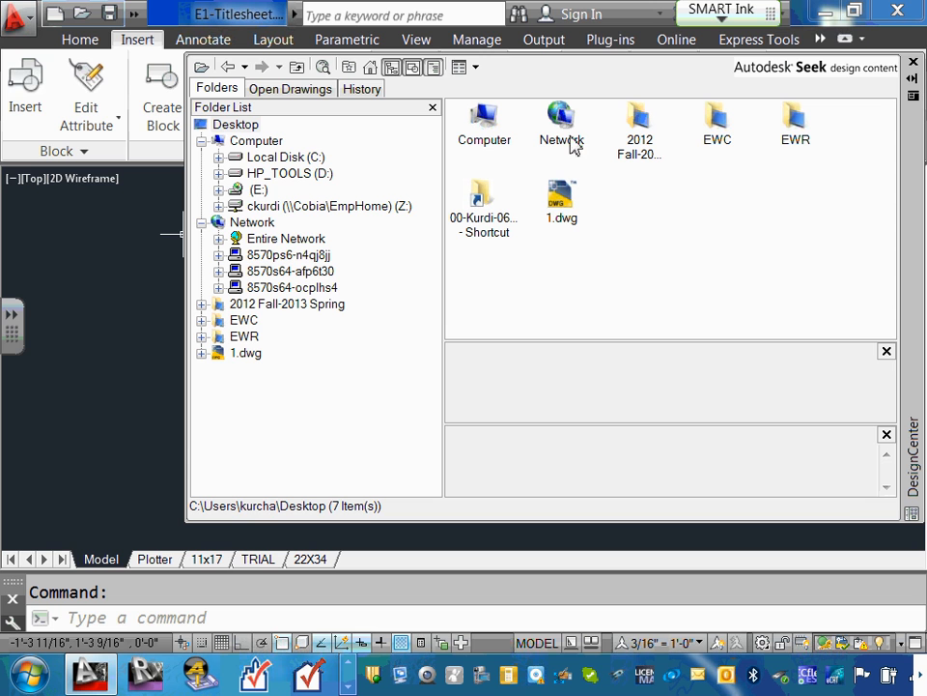
Step: Minimize AutoCAD, move both ECDM2140-Electrical symbols drawings from the CAD Symbols folder onto the desktop, and close the folder window
left_click(826, 10)
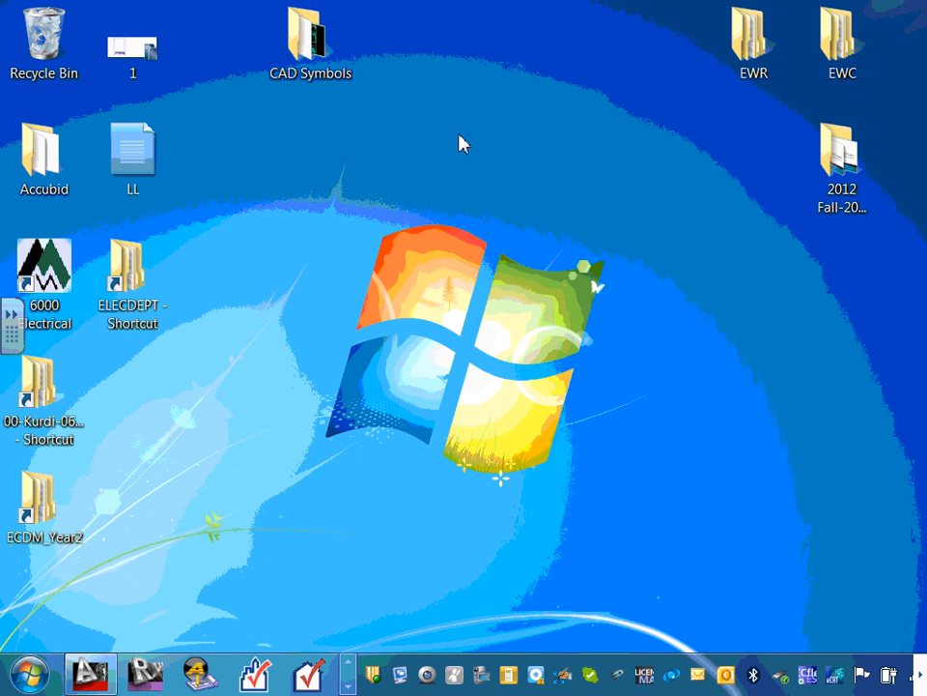
double_click(310, 41)
left_click(464, 257)
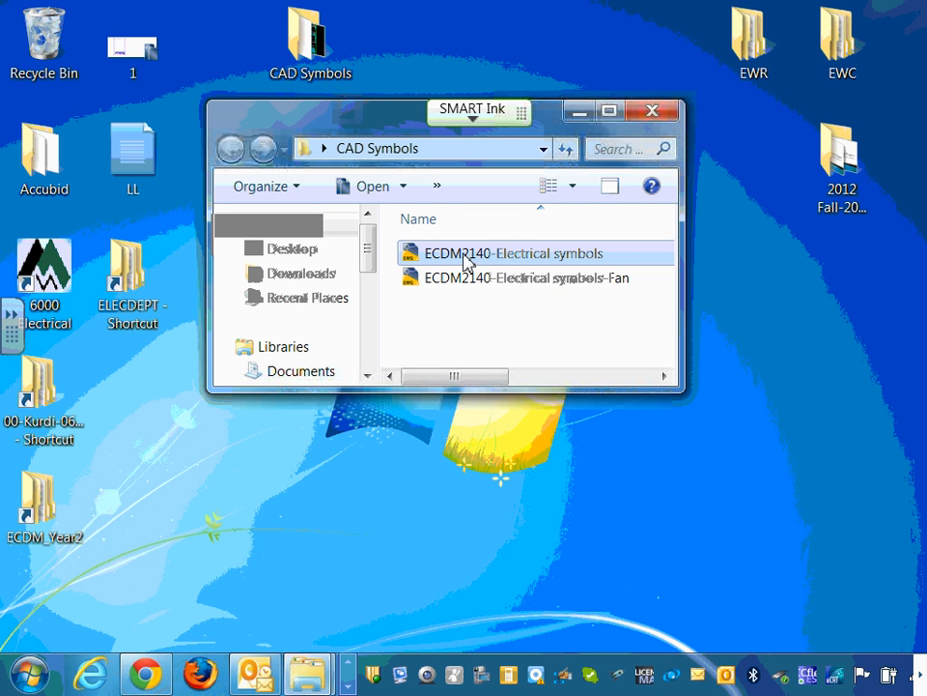
left_click(493, 280)
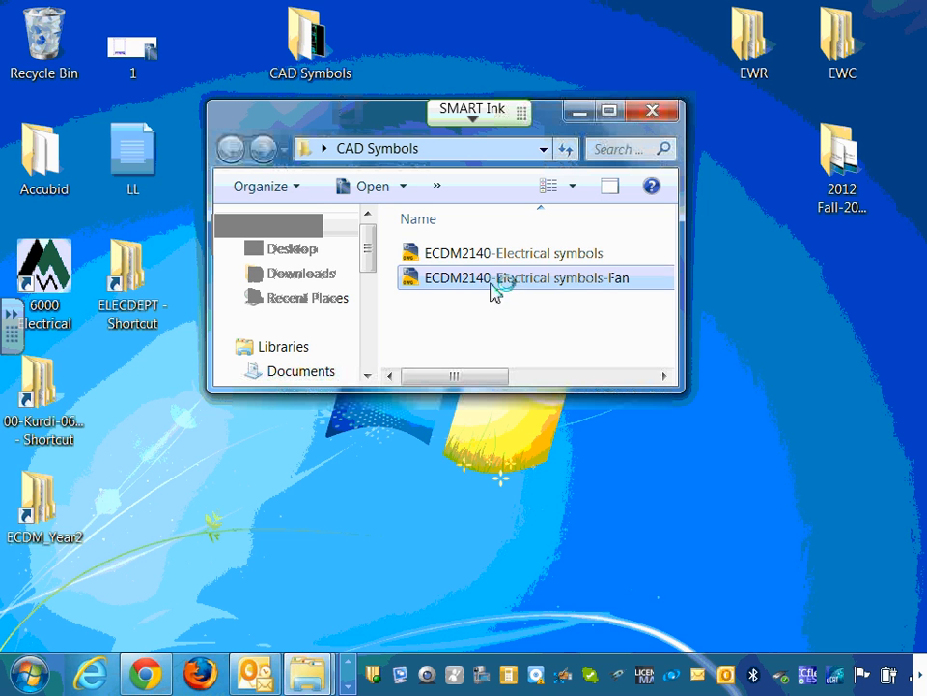
key("Caps_Lock")
left_click(519, 259, "ctrl")
left_click_drag(507, 265, 772, 319)
left_click(653, 114)
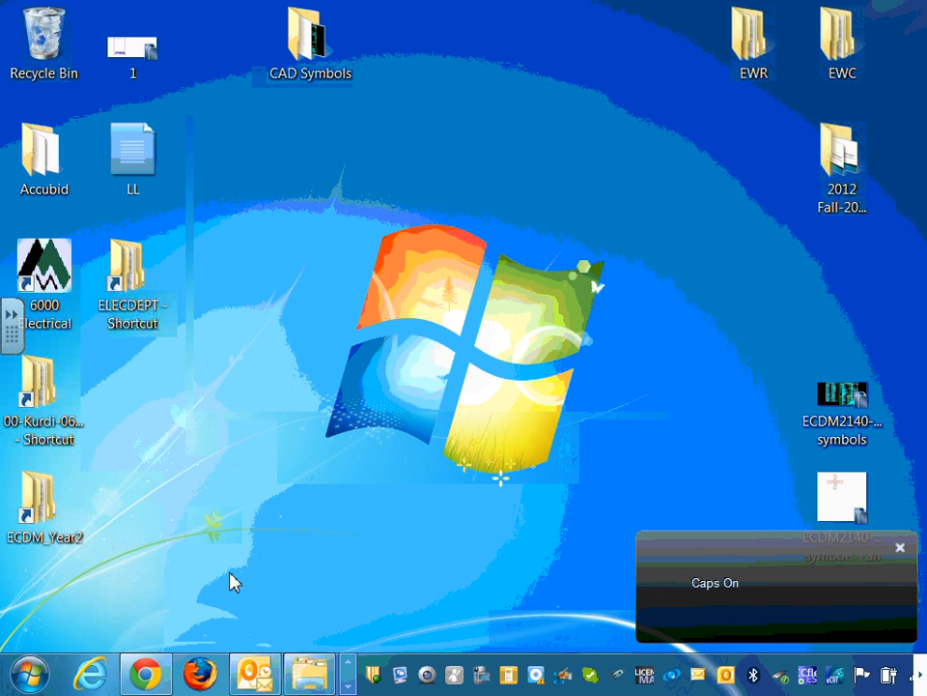
Step: Switch back to AutoCAD and refresh the Desktop contents in DesignCenter
left_click(349, 685)
left_click(349, 680)
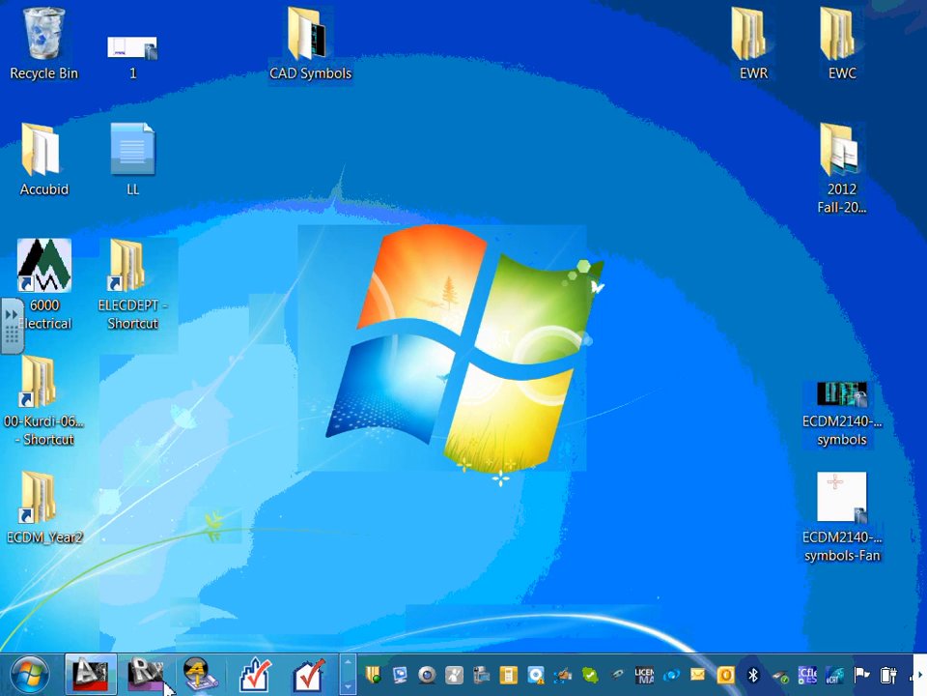
left_click(89, 674)
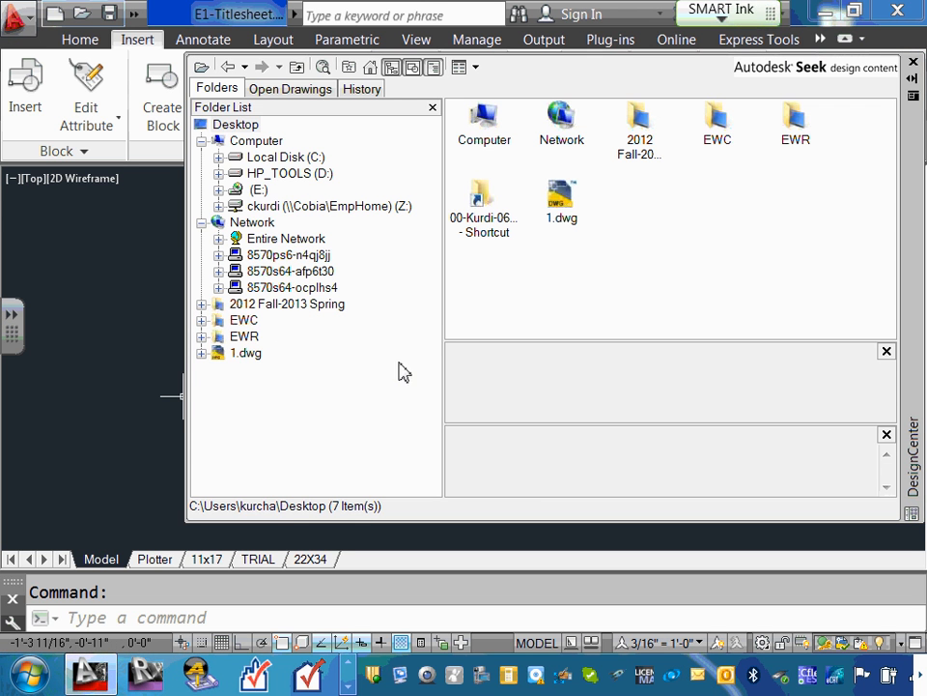
left_click(333, 411)
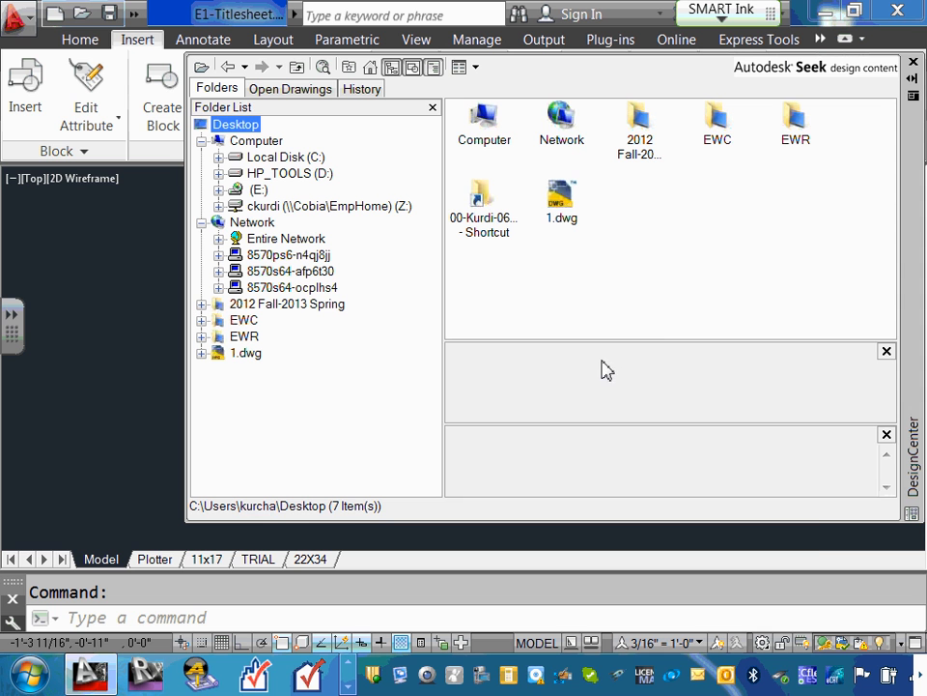
right_click(623, 248)
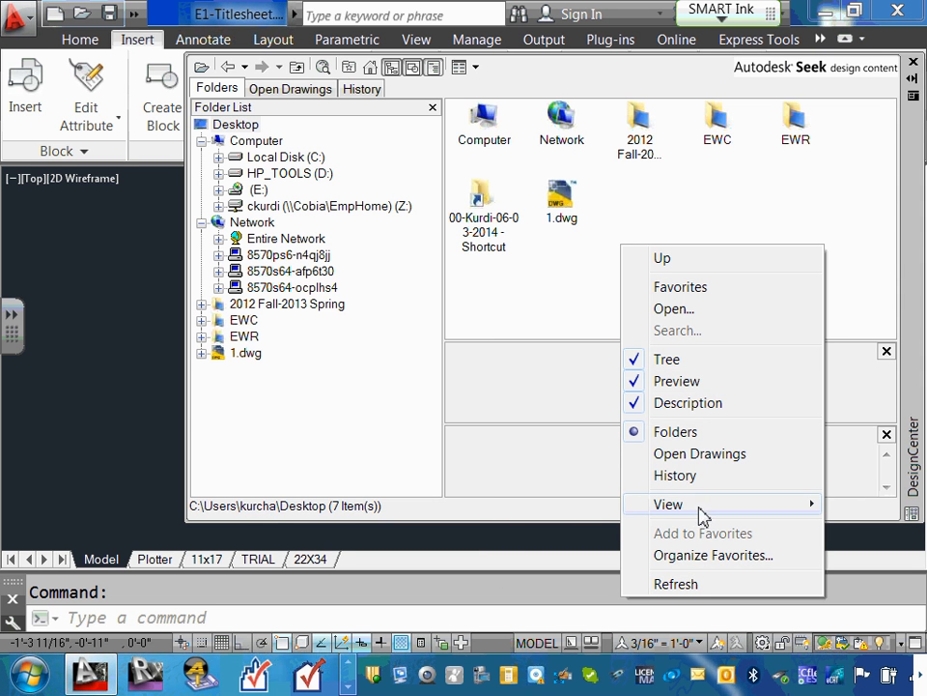
left_click(677, 584)
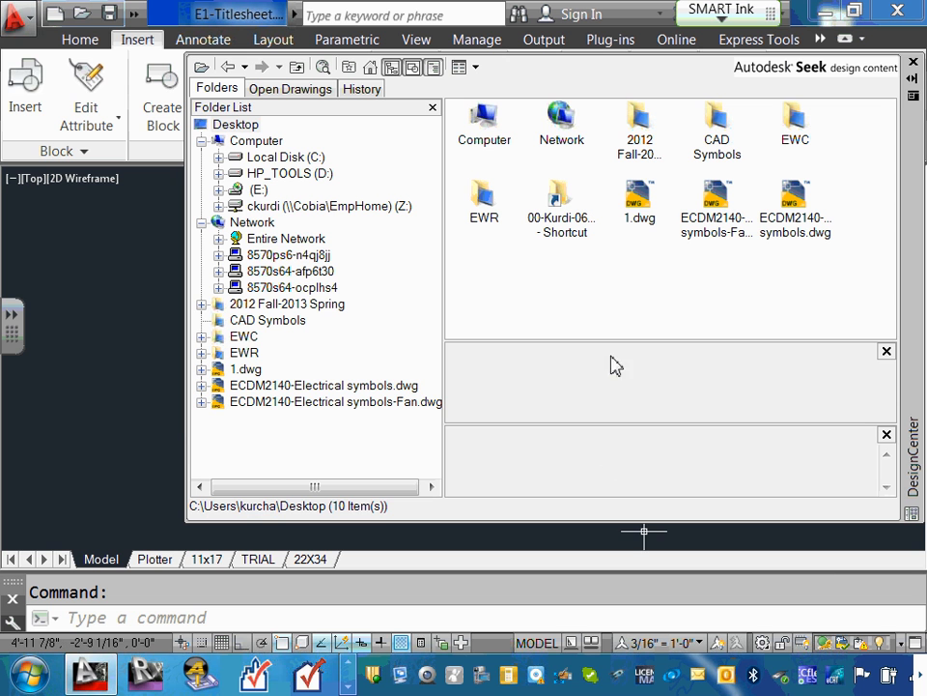
Step: Create a tool palette from the Blocks of ECDM2140-Electrical symbols.dwg and show that palette
left_click(201, 386)
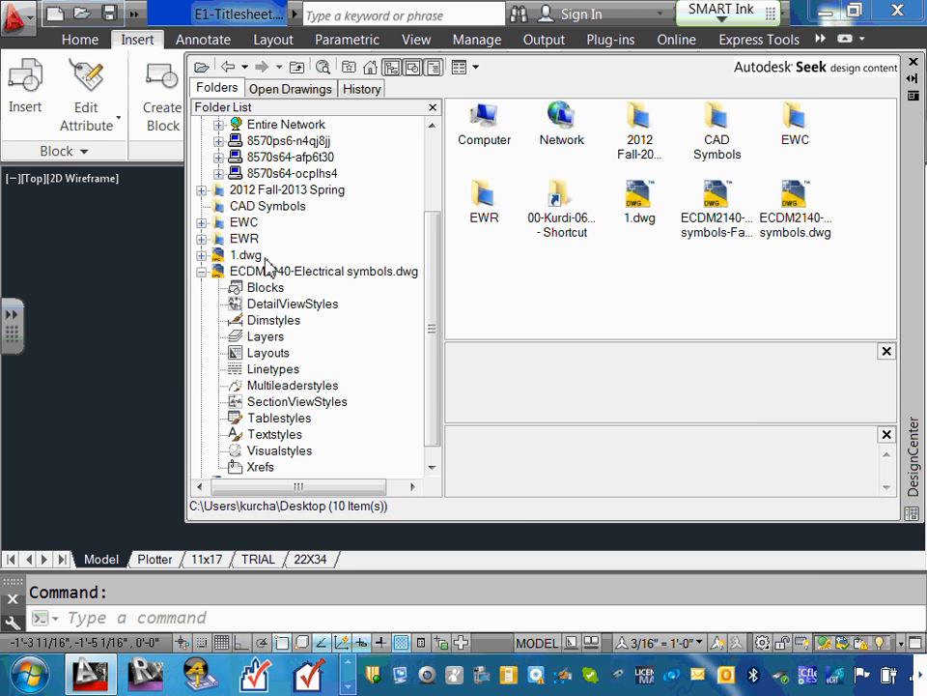
left_click(305, 275)
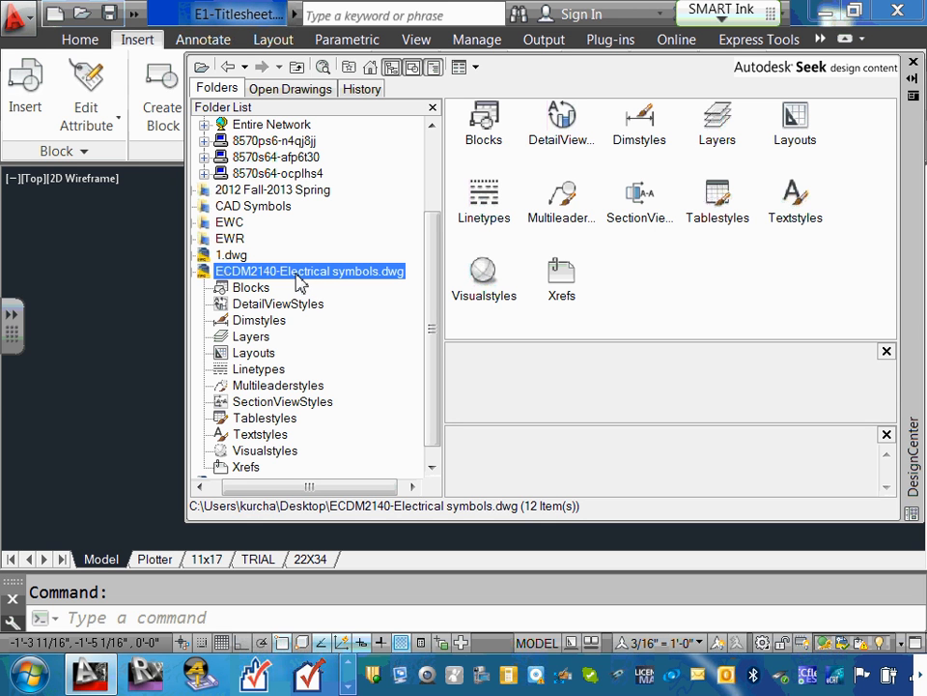
left_click(247, 290)
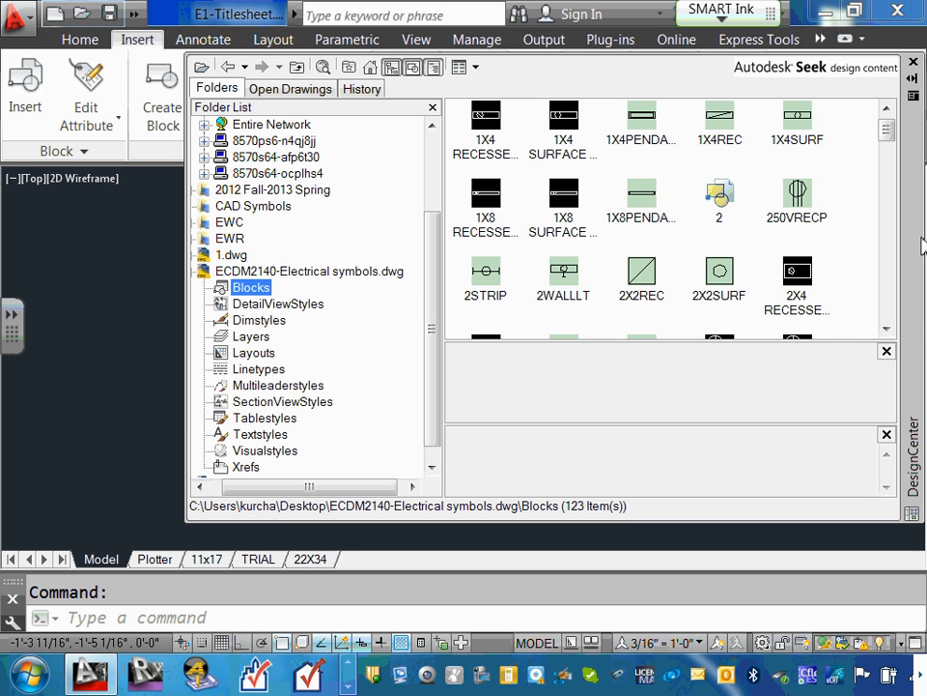
right_click(259, 292)
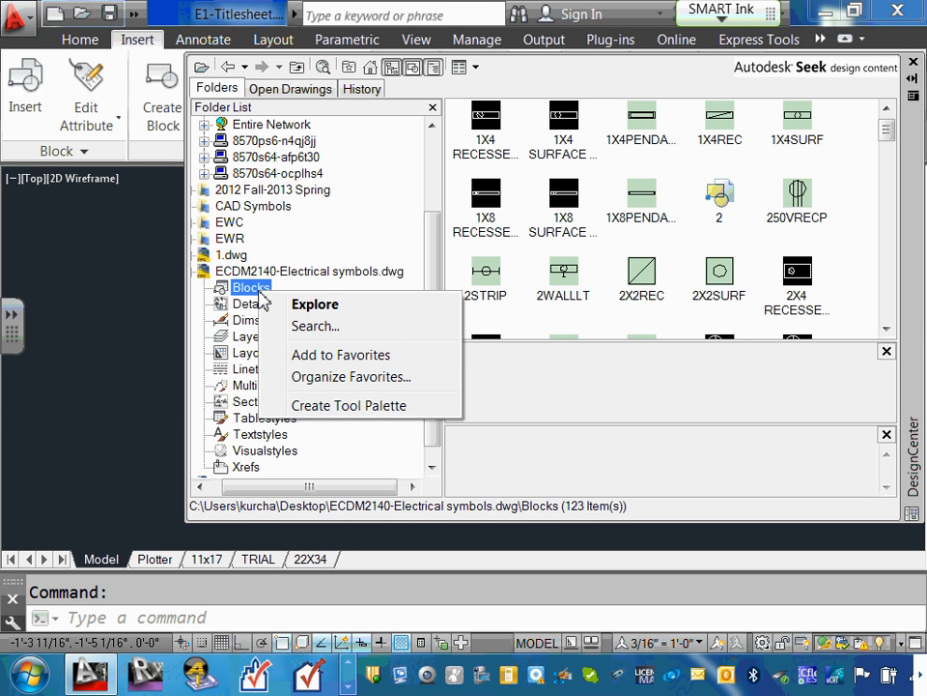
left_click(364, 407)
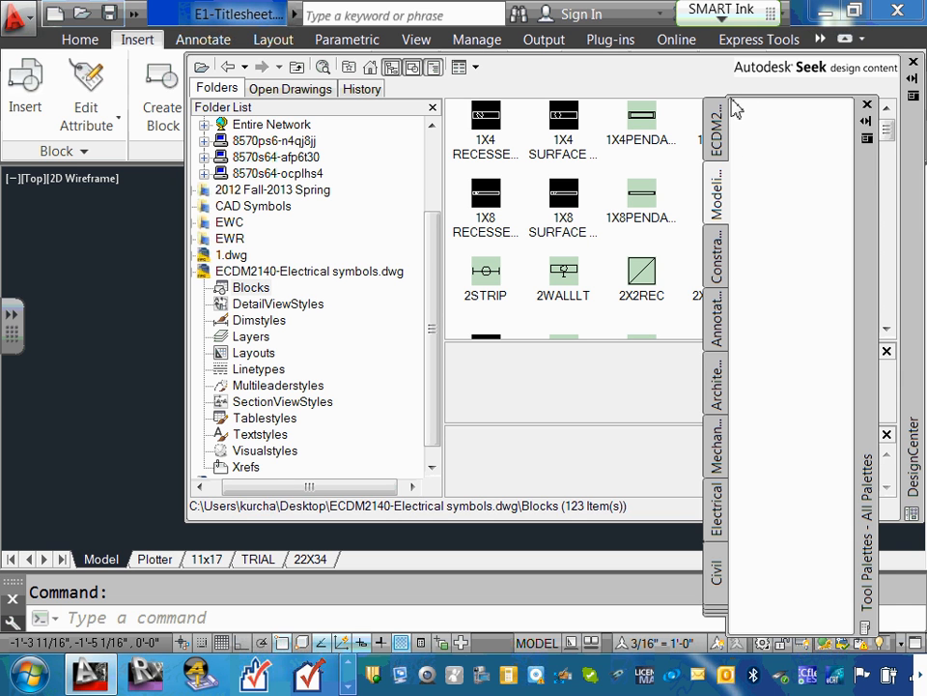
left_click(716, 138)
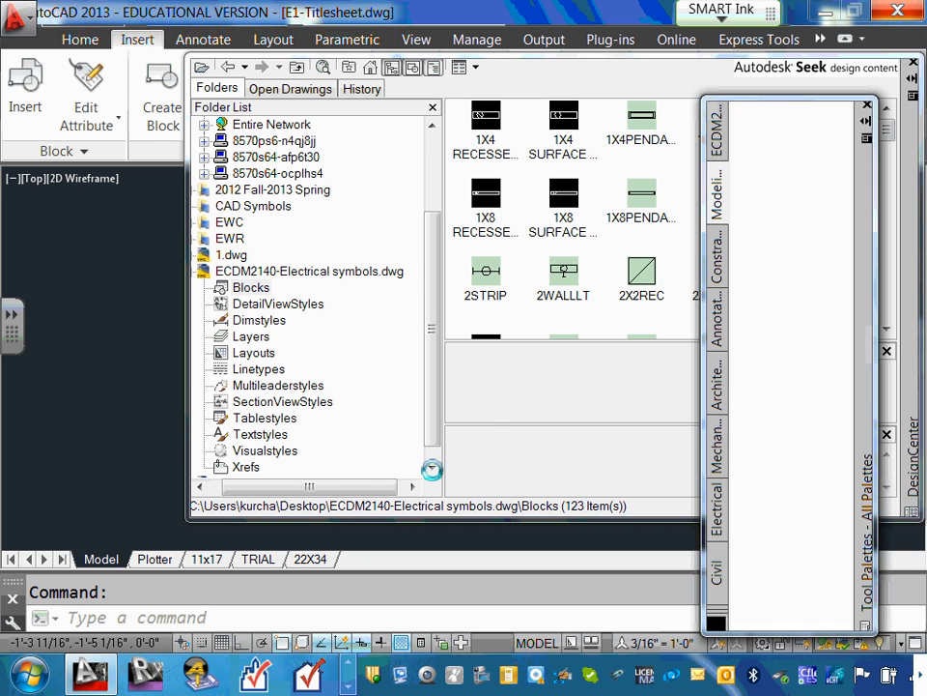
Step: Create a tool palette from the Blocks of ECDM2140-Electrical symbols-Fan.dwg and reselect that drawing in DesignCenter
left_click_drag(429, 340, 309, 461)
left_click(311, 469)
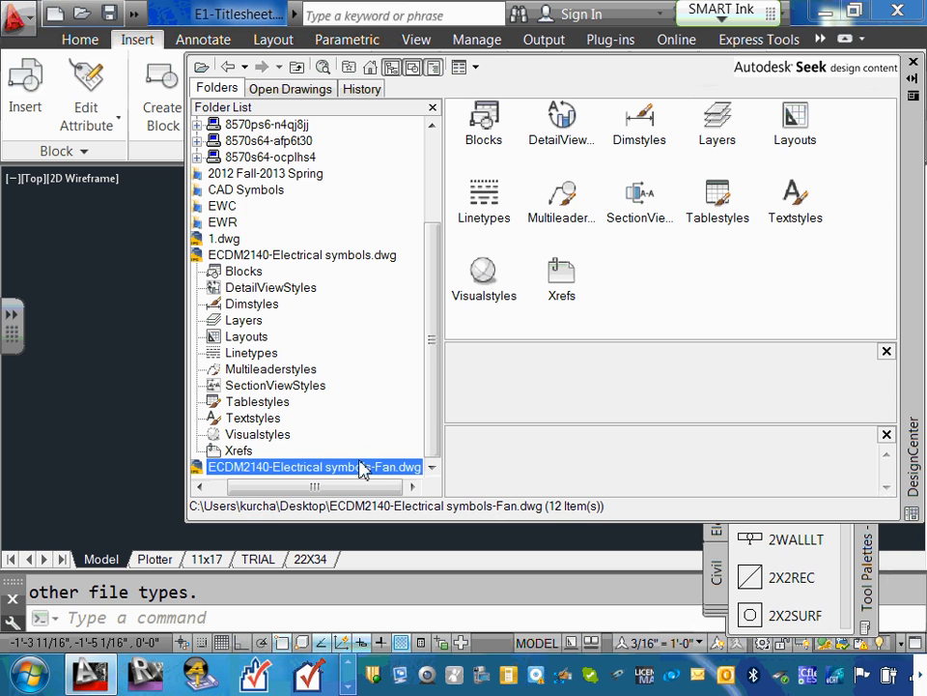
double_click(333, 467)
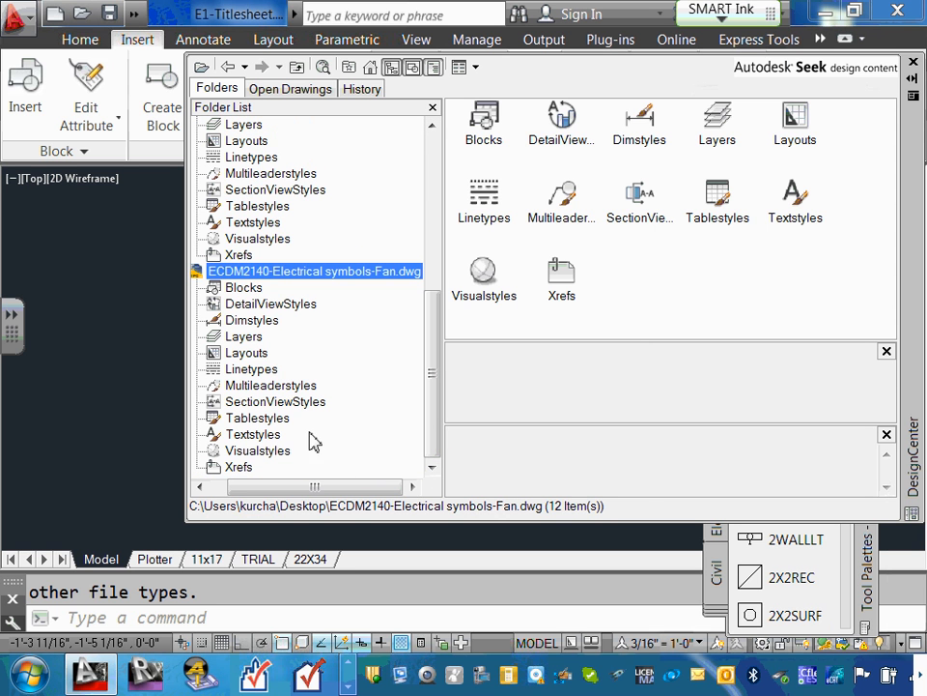
left_click(253, 288)
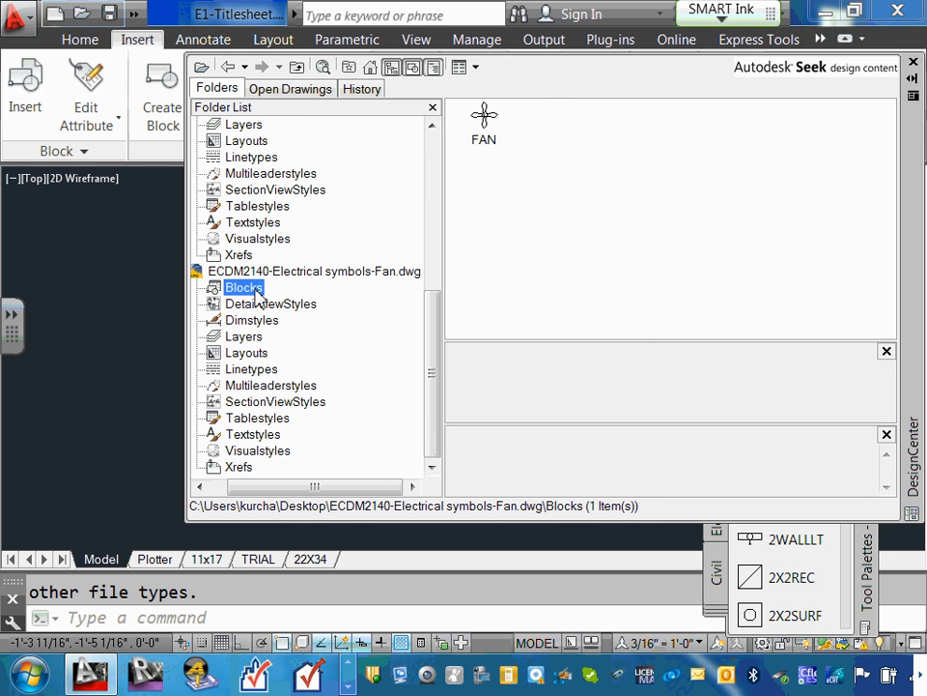
right_click(257, 295)
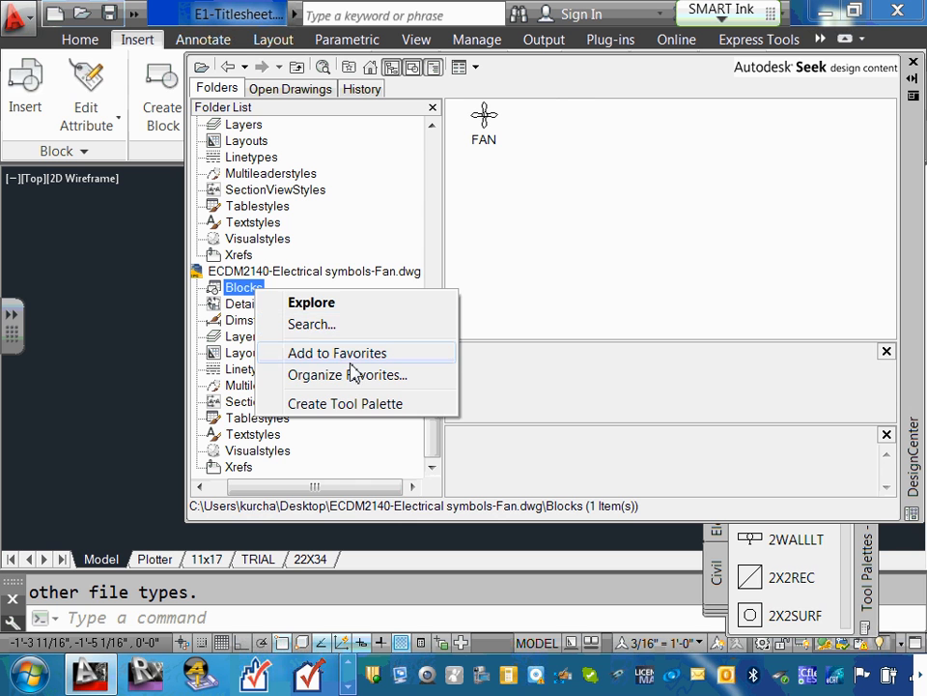
left_click(366, 410)
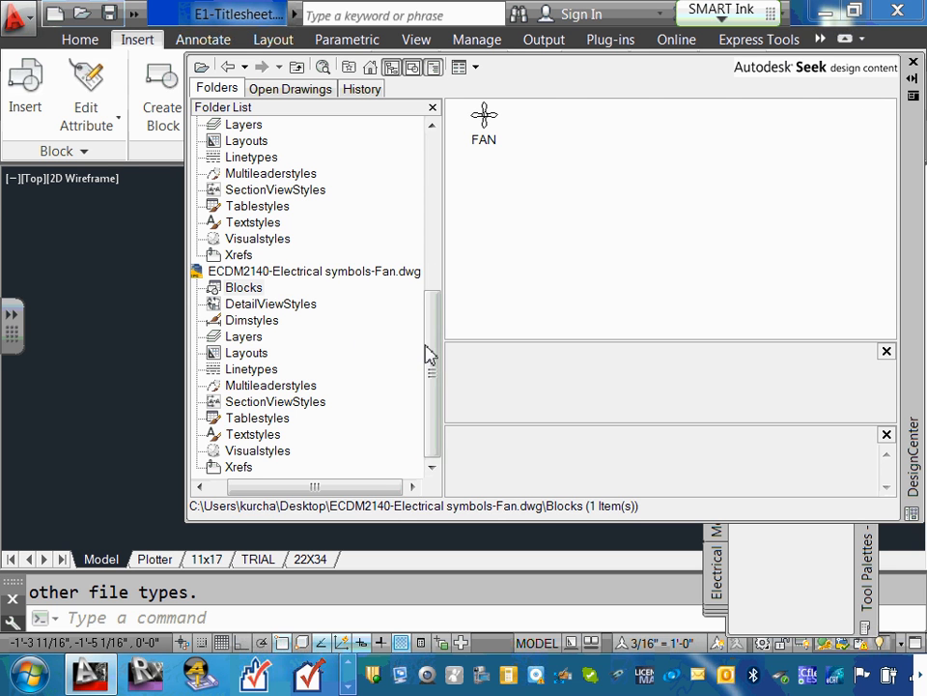
left_click(292, 273)
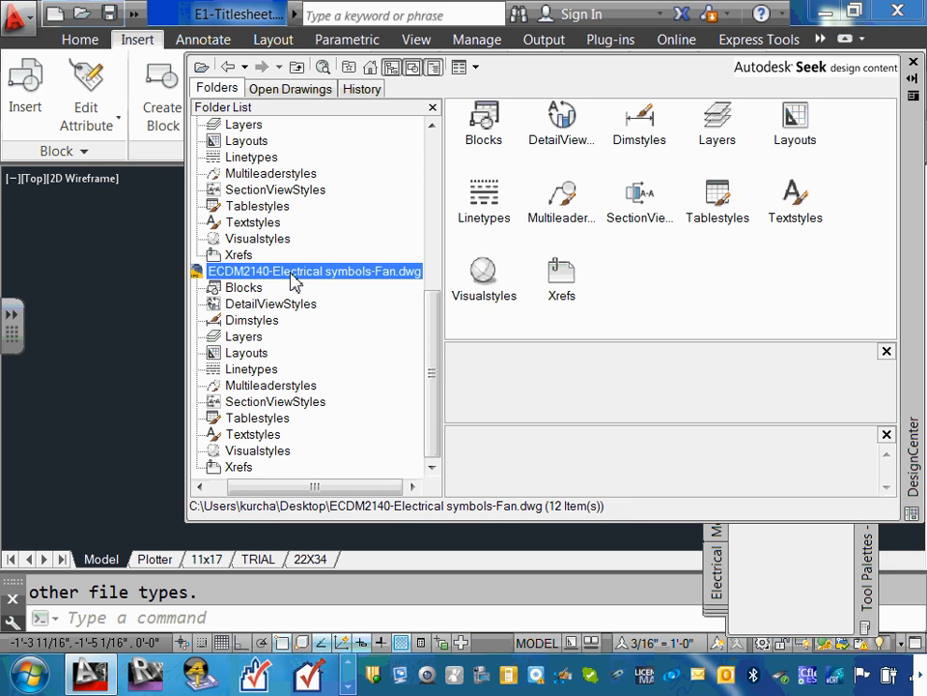
Step: Show the Blocks of ECDM2140-Electrical symbols-Fan.dwg with their available commands, and close DesignCenter
left_click(244, 289)
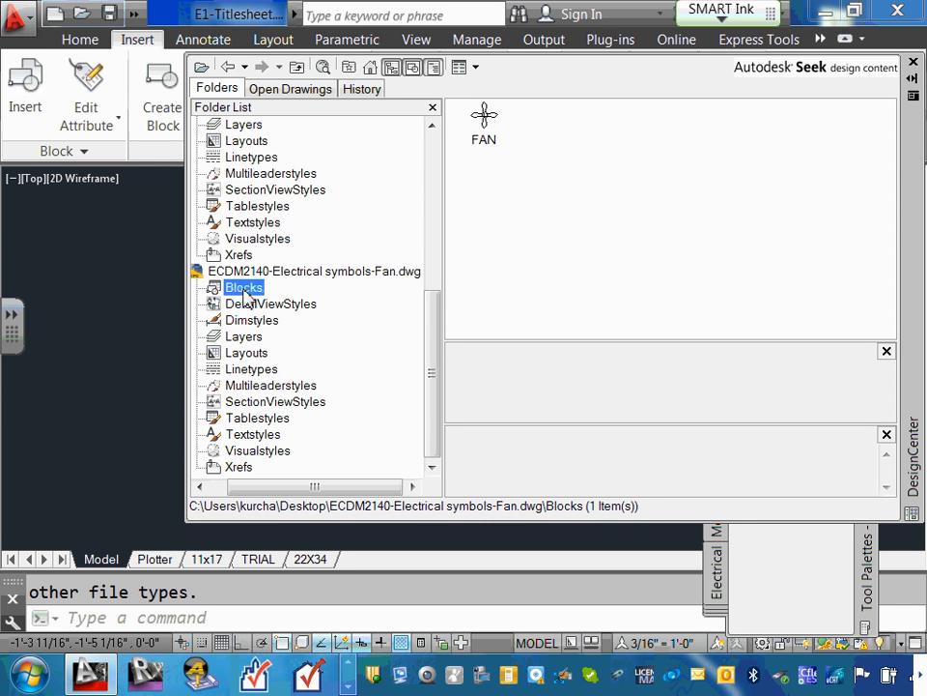
right_click(245, 290)
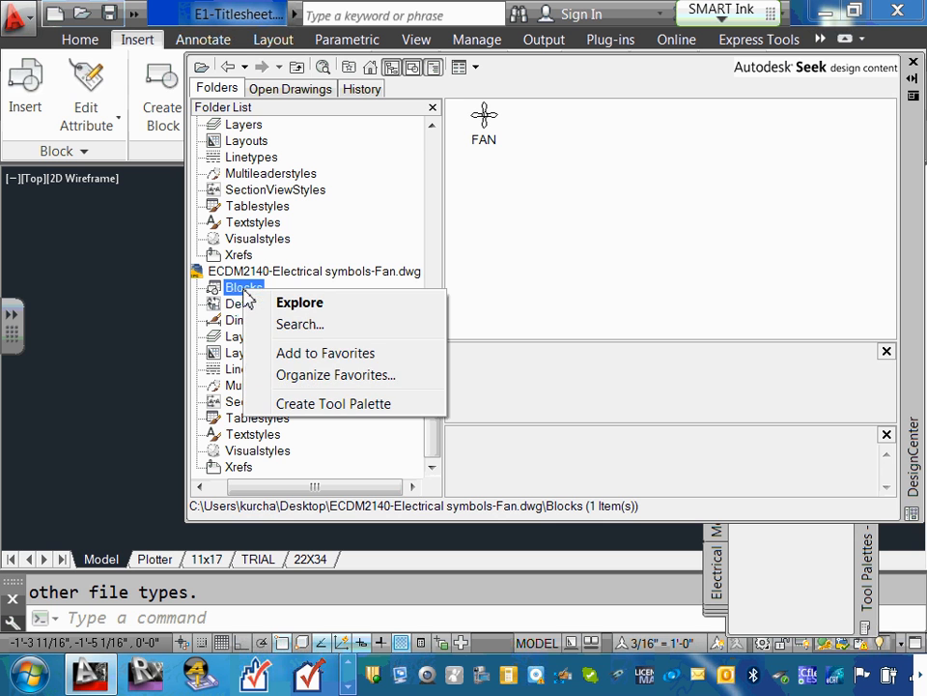
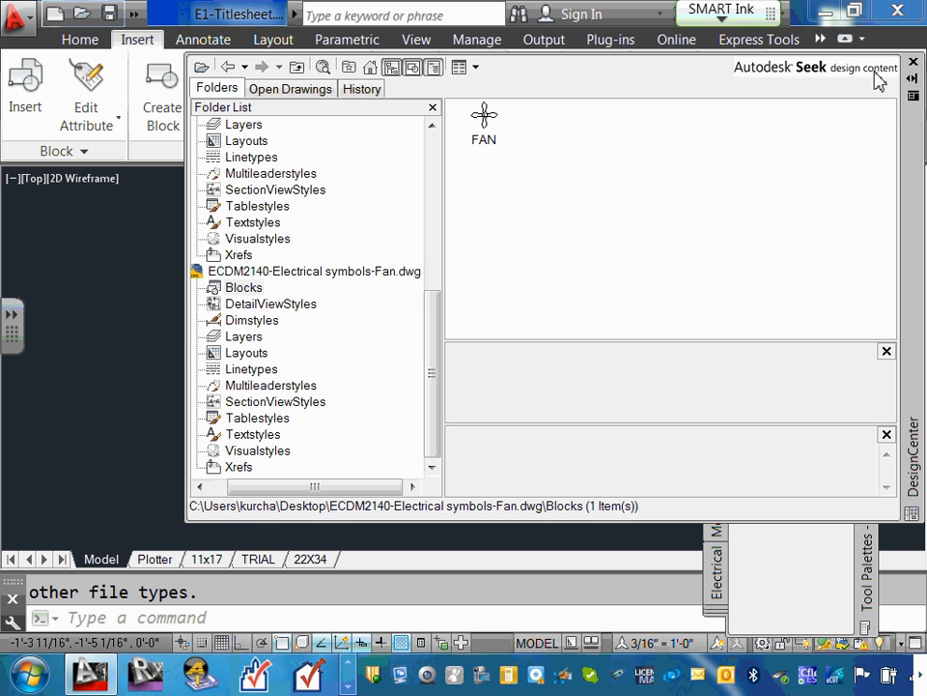
left_click(913, 63)
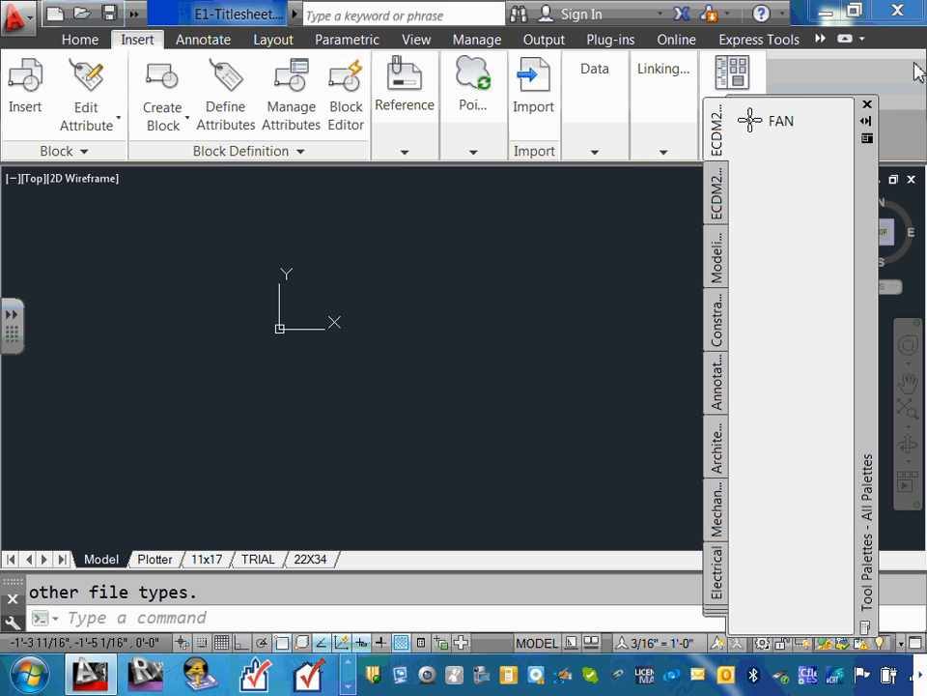
Step: Reopen DesignCenter and expand Local Disk (C:) through Users and the current user's profile folder to Desktop
left_click(657, 138)
mouse_move(739, 87)
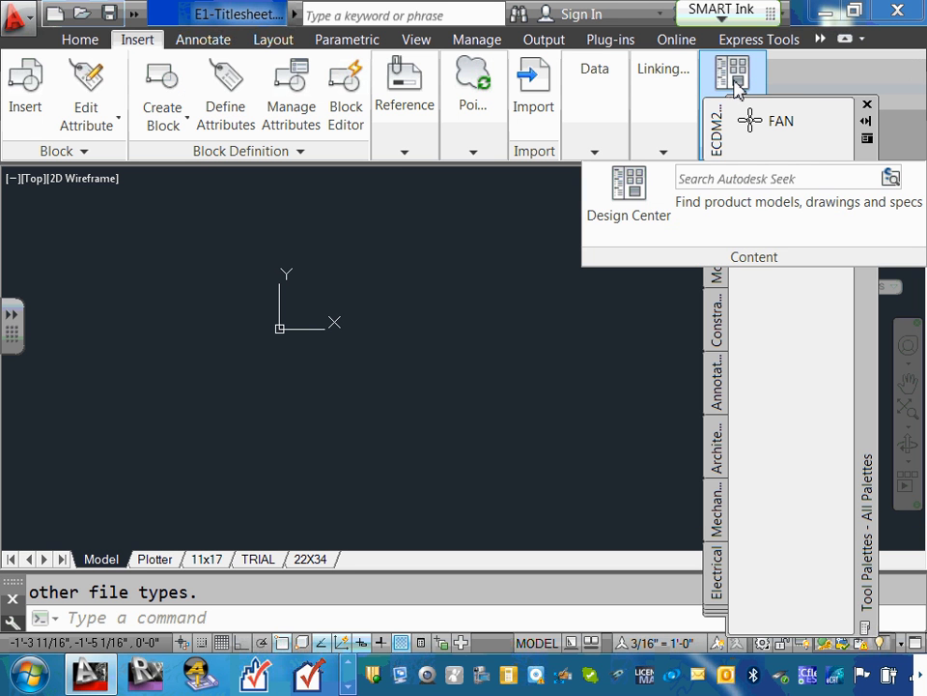
left_click(660, 177)
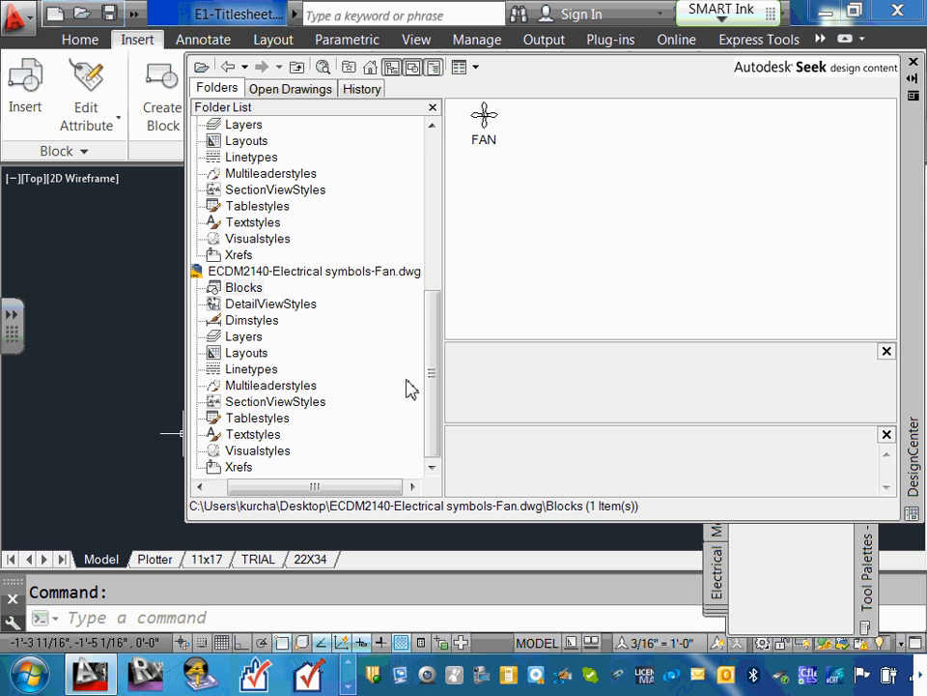
scroll(454, 319, "up", 7)
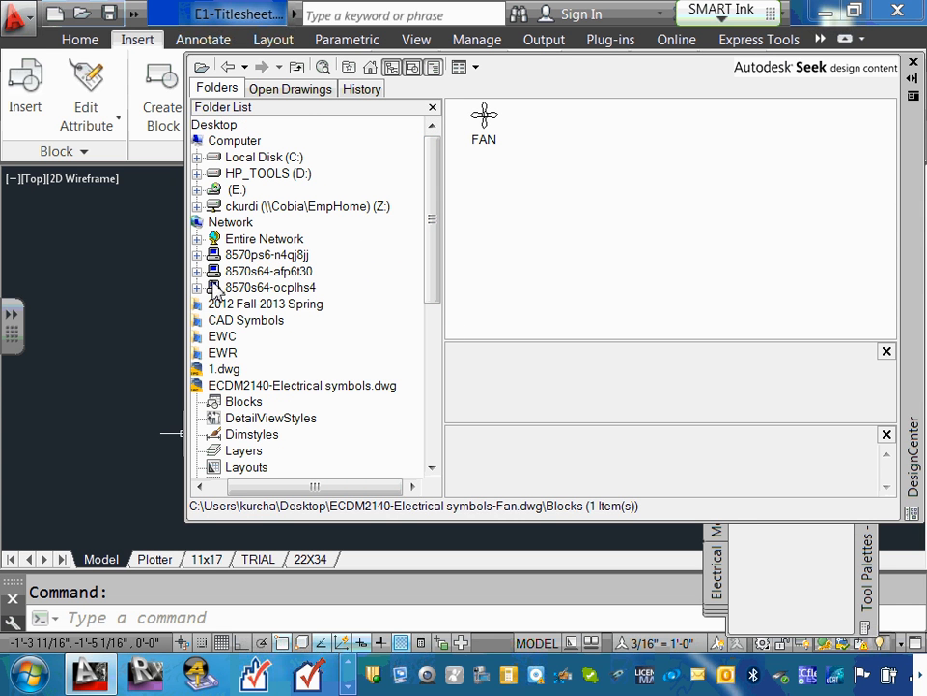
left_click(198, 159)
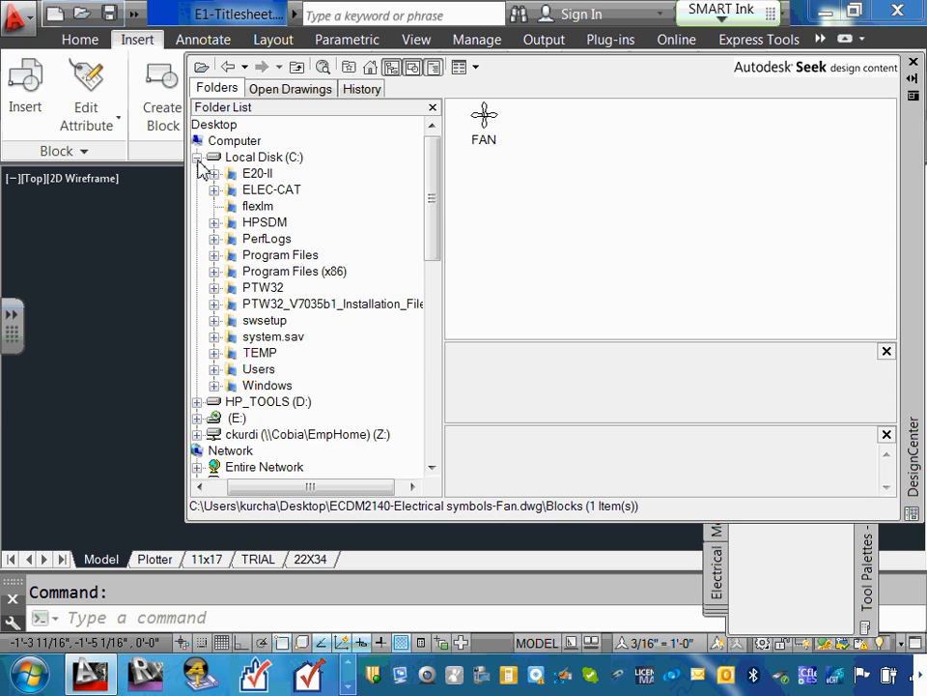
left_click(198, 159)
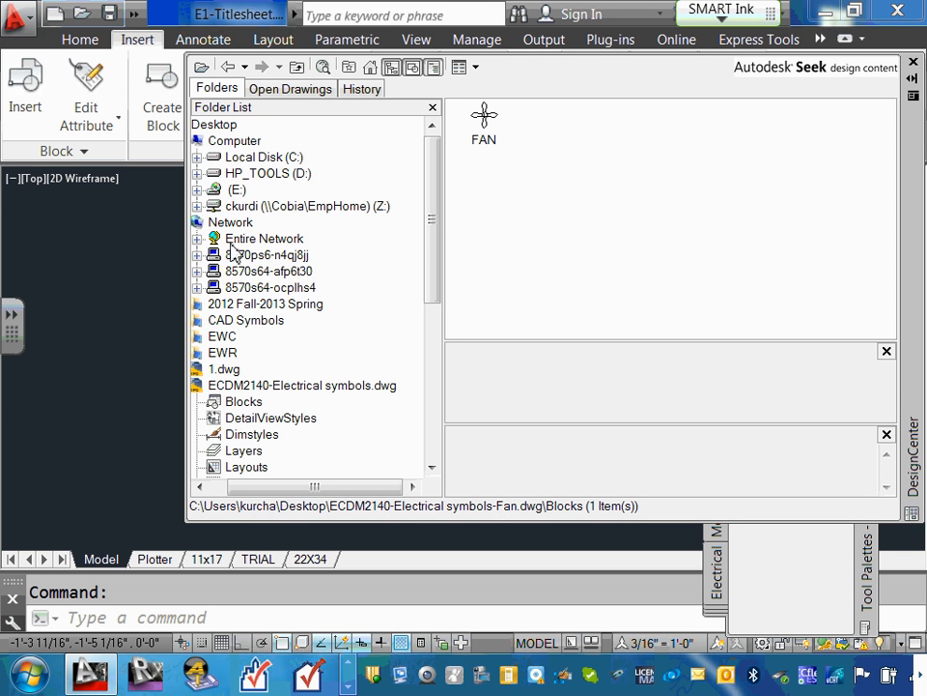
left_click(198, 158)
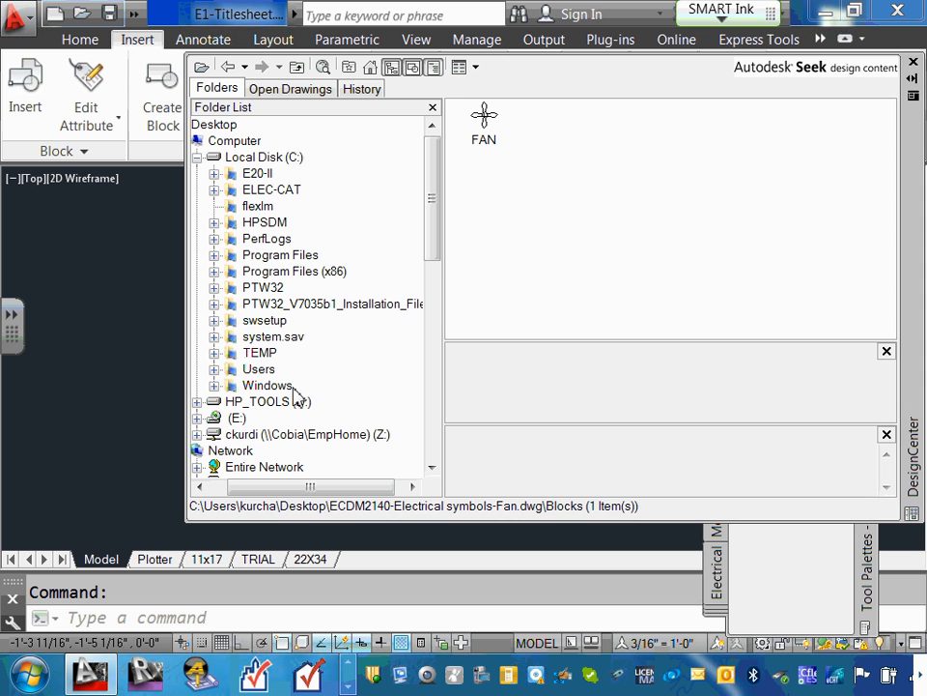
left_click(215, 370)
scroll(219, 372, "down", 3)
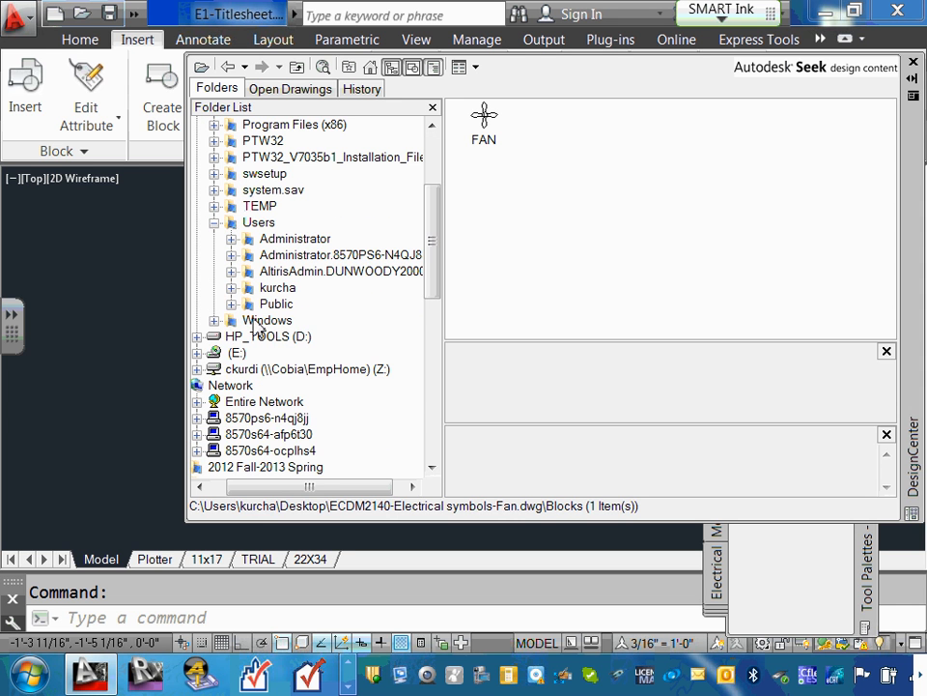
left_click(231, 288)
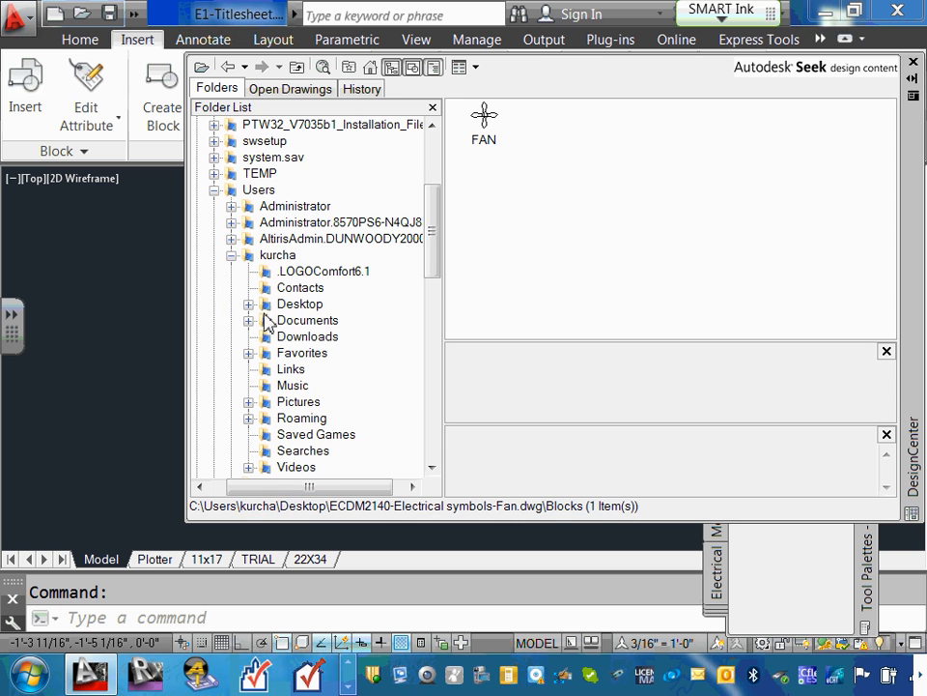
left_click(249, 305)
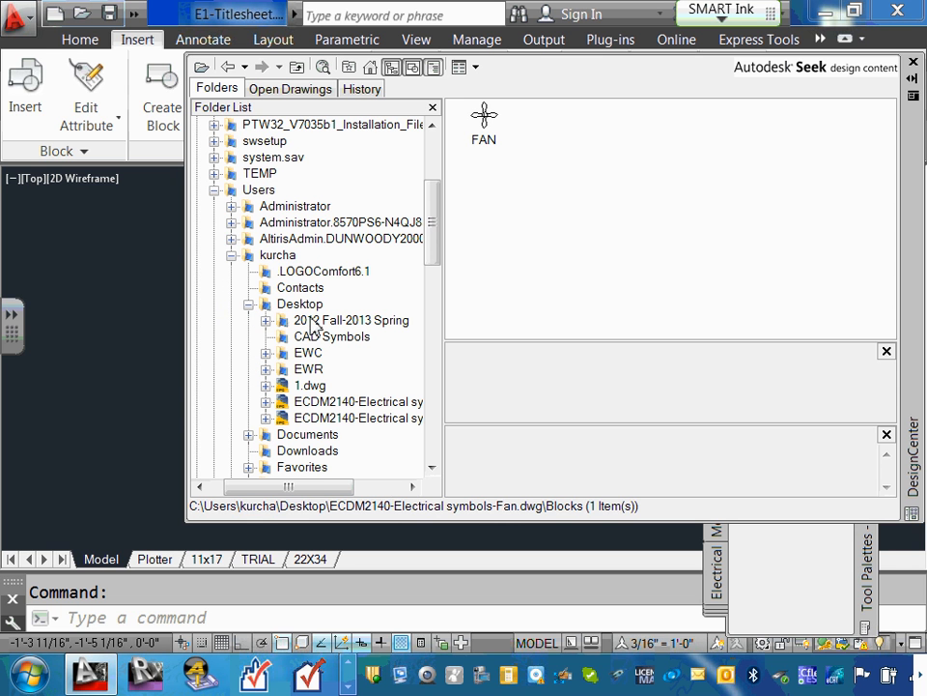
Step: Review the folder path from Local Disk (C:) to Desktop and display the contents of the CAD Symbols folder
left_click_drag(431, 237, 436, 175)
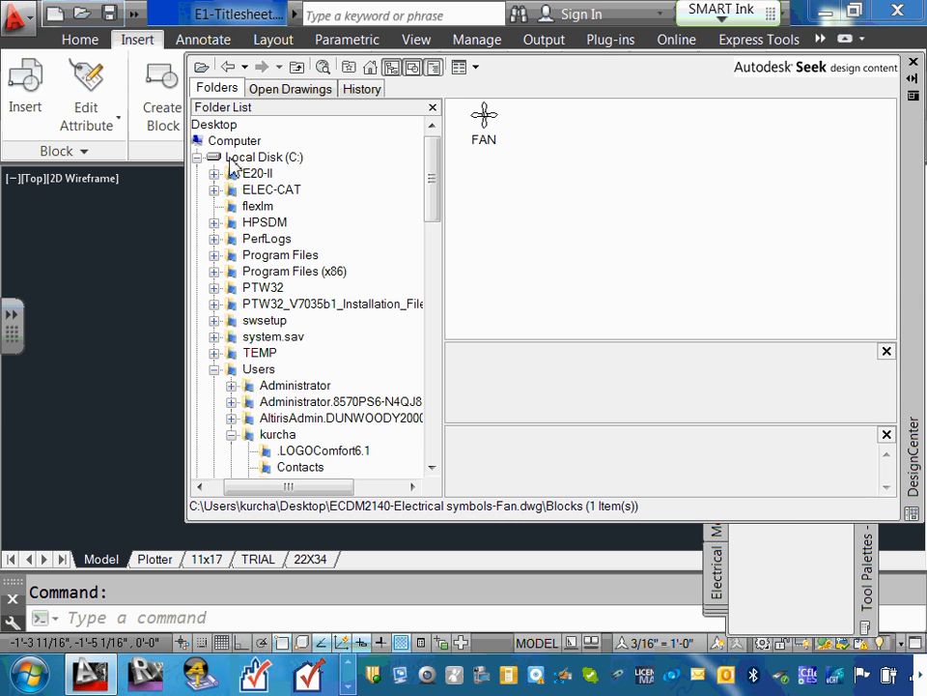
left_click_drag(435, 165, 435, 201)
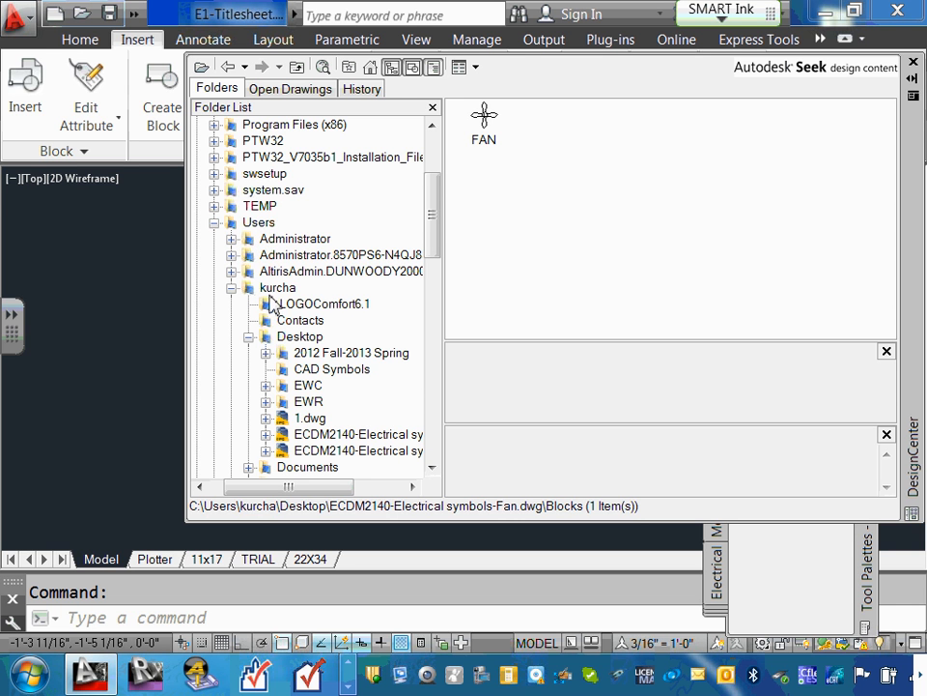
scroll(272, 305, "down", 1)
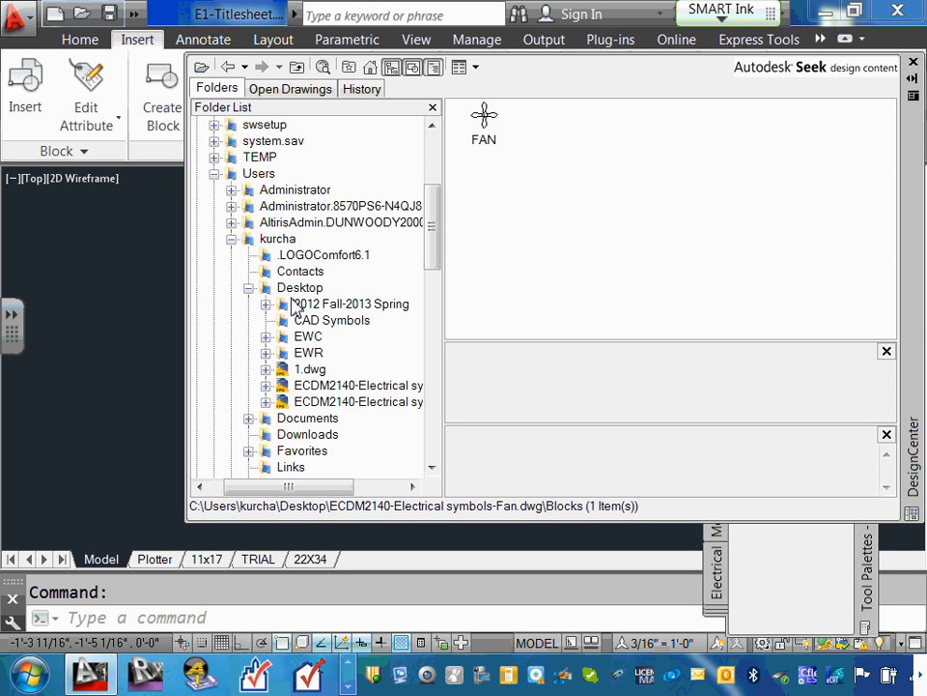
left_click_drag(434, 228, 372, 247)
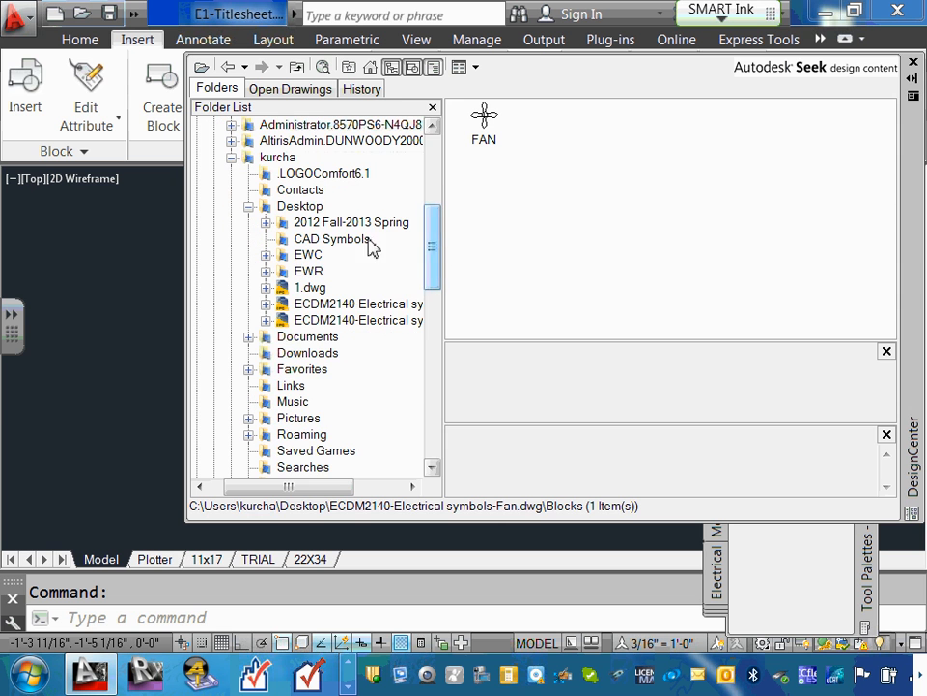
left_click(331, 242)
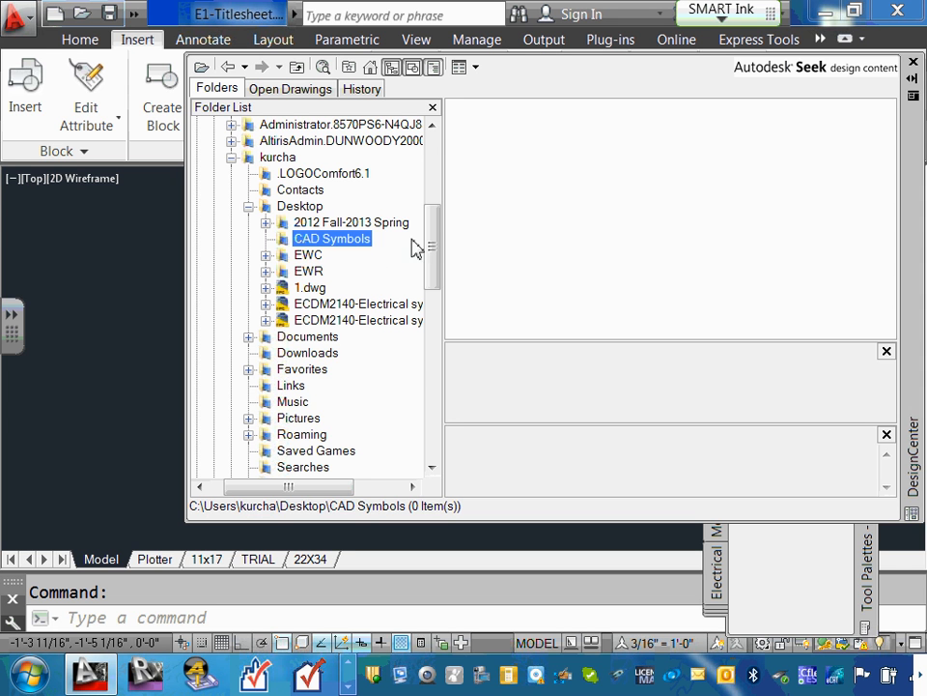
scroll(435, 214, "up", 3)
scroll(435, 223, "down", 1)
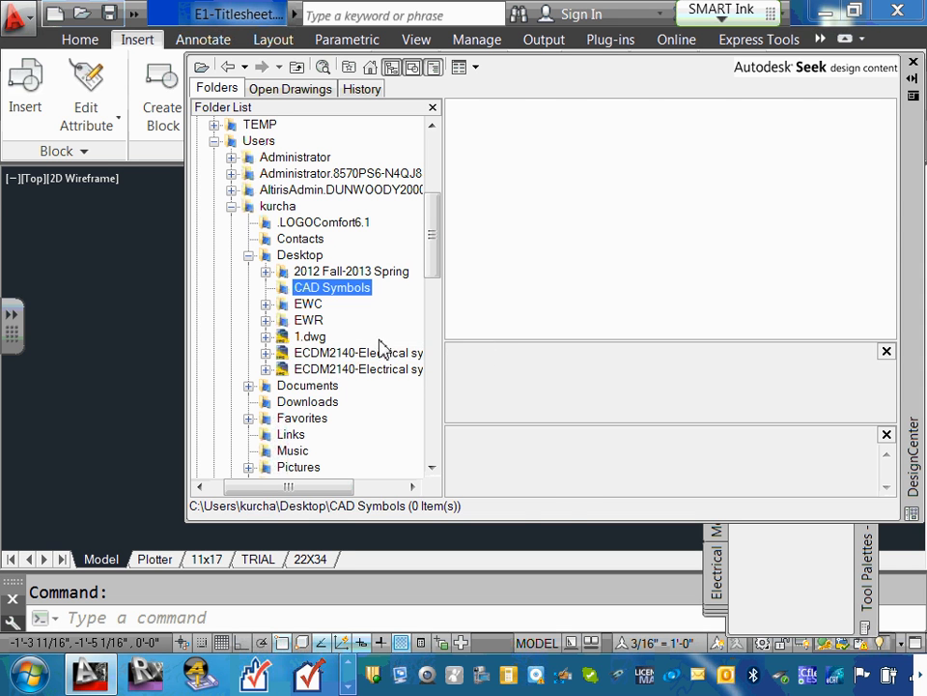
Step: Expand ECDM2140-Electrical symbols.dwg under Desktop and display its Blocks with their available commands
left_click(352, 359)
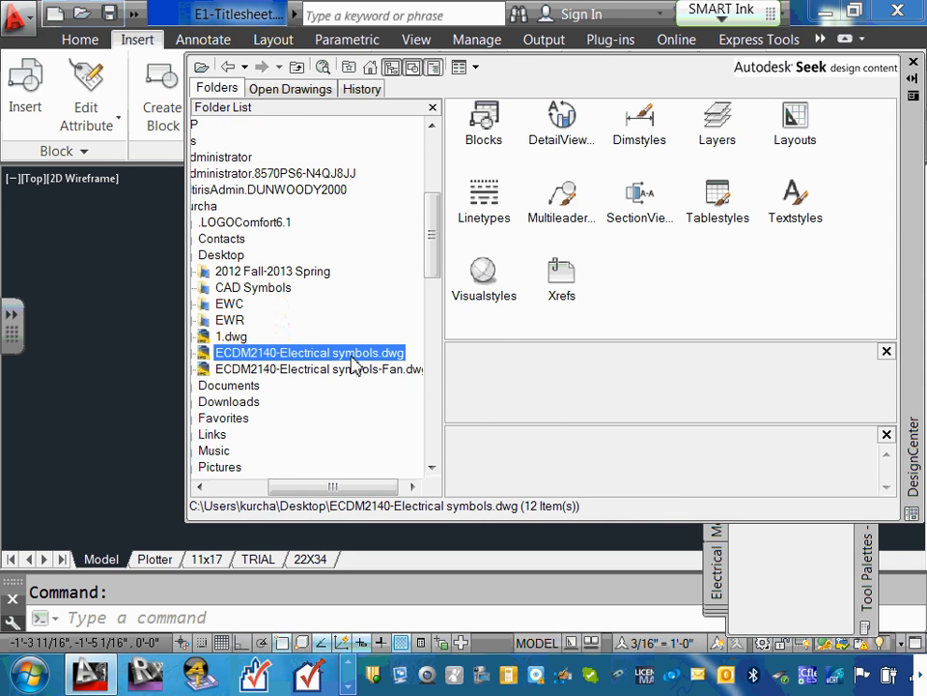
right_click(353, 363)
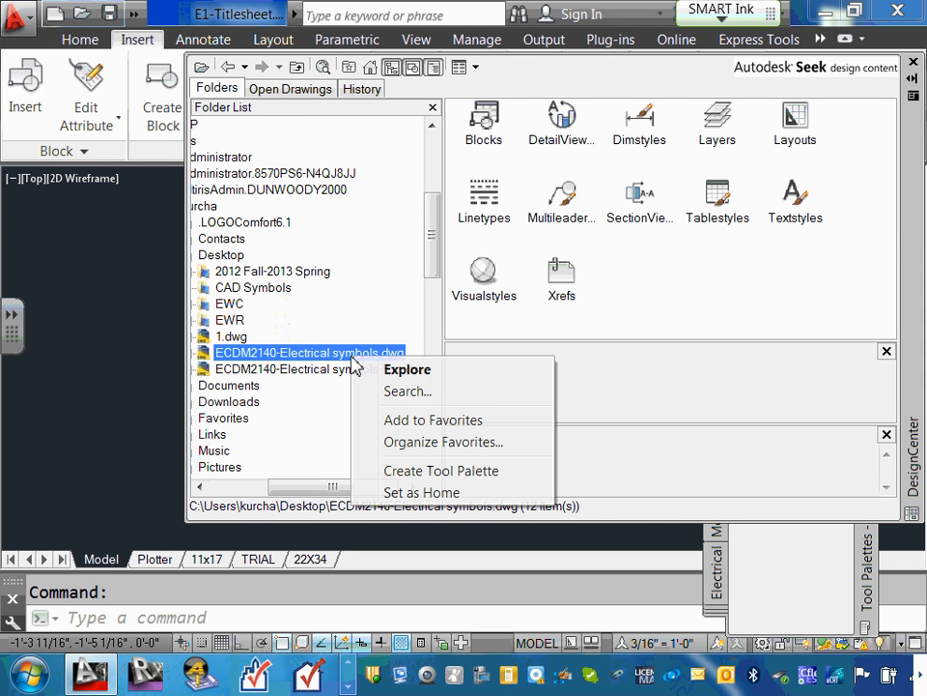
double_click(256, 357)
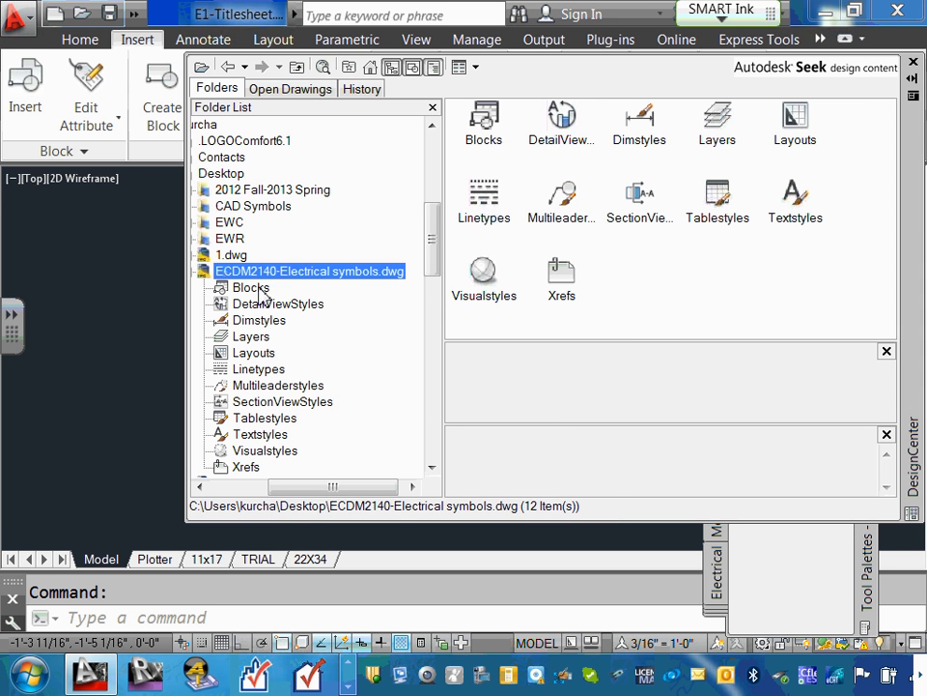
left_click(252, 288)
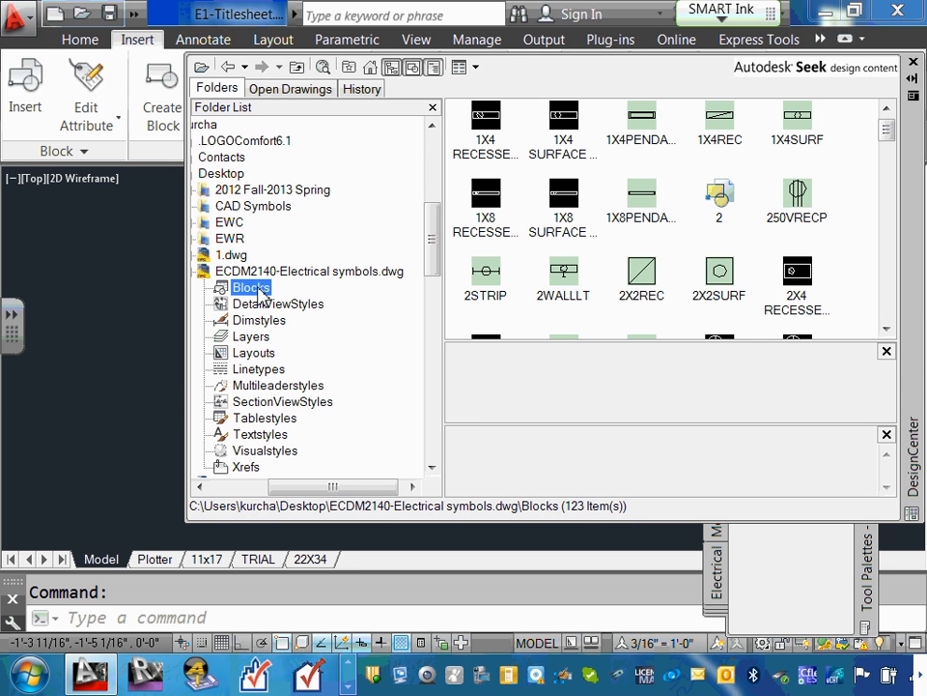
right_click(261, 293)
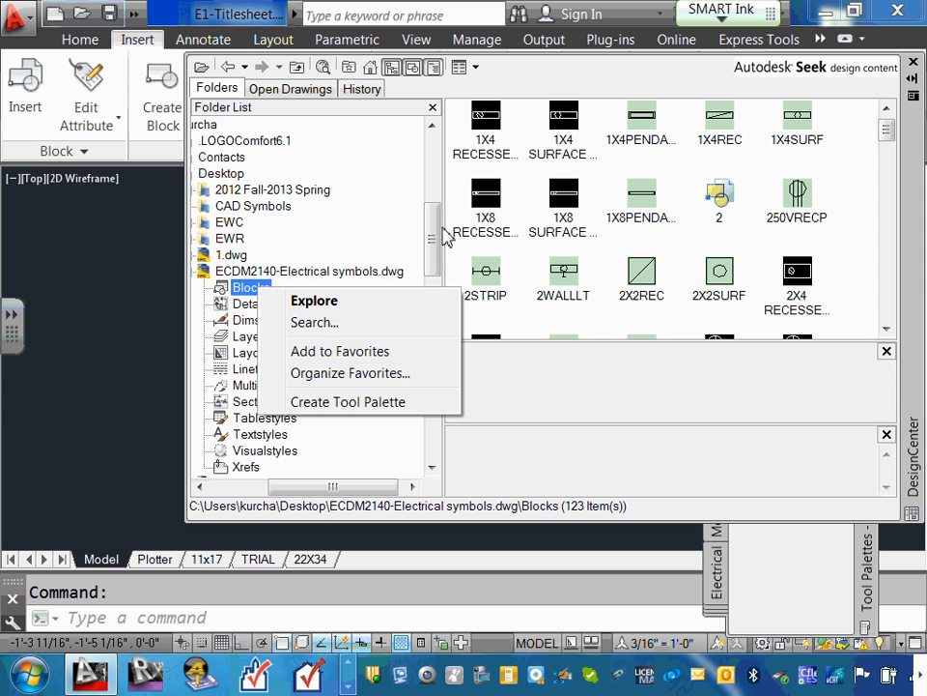
Step: Display the Blocks of the Desktop's ECDM2140-Electrical symbols-Fan.dwg, and close DesignCenter
left_click(327, 182)
left_click(268, 274)
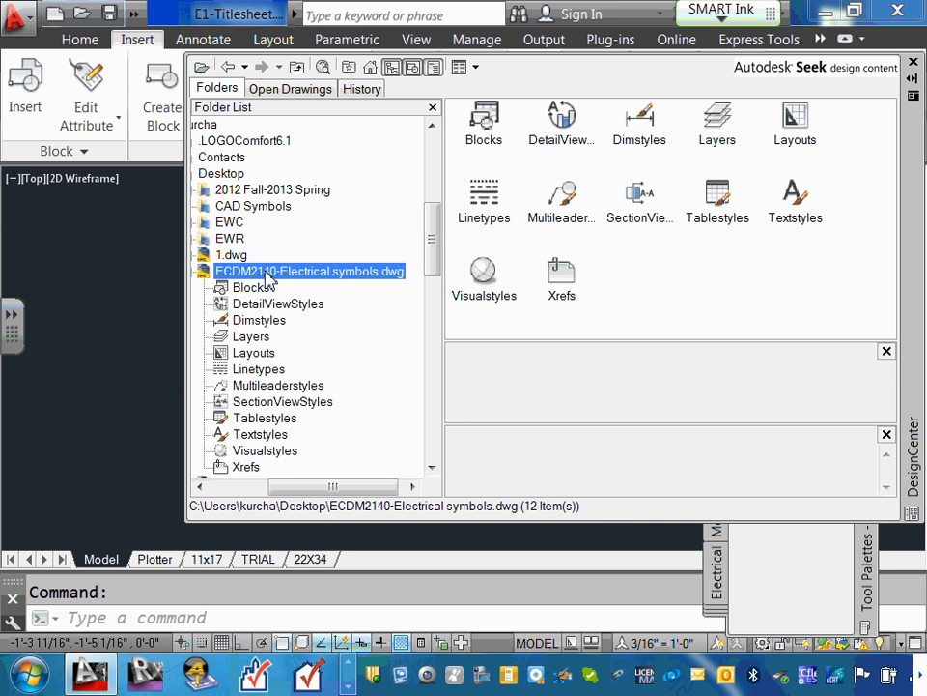
scroll(331, 366, "down", 3)
left_click(301, 344)
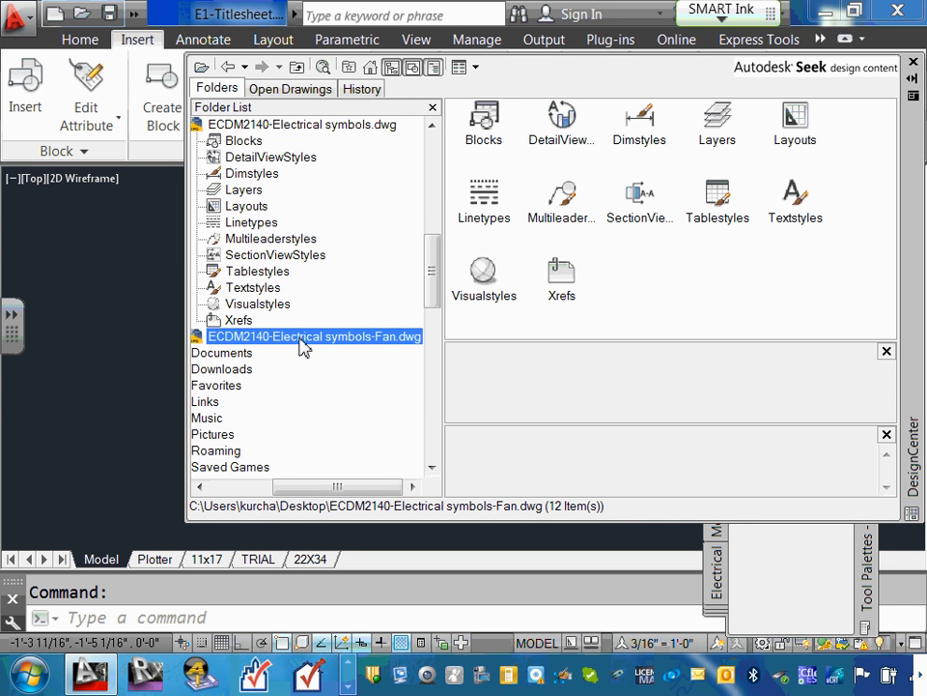
left_click(268, 290)
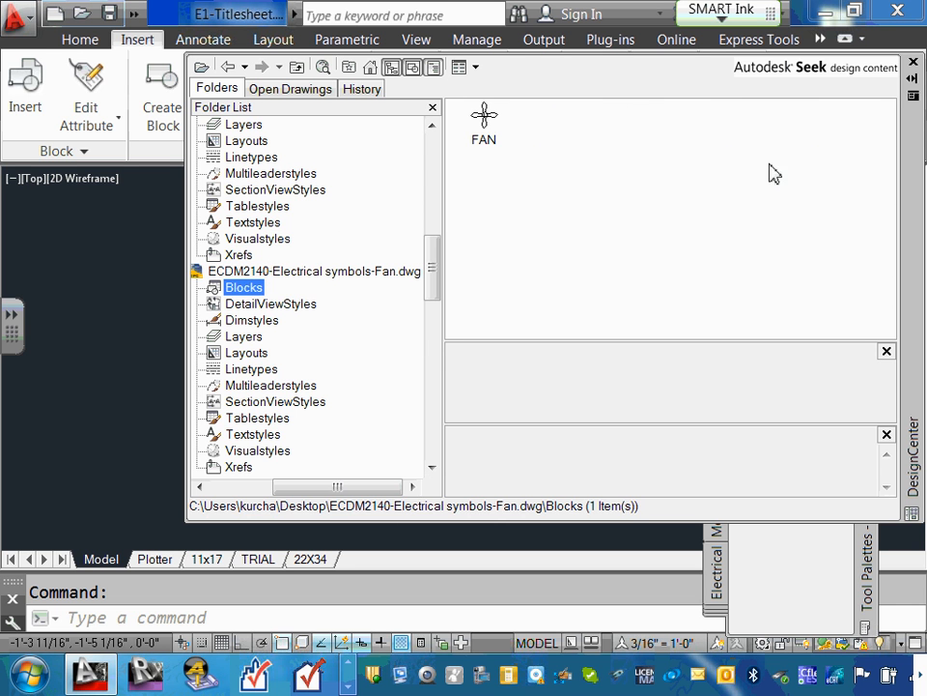
left_click(912, 64)
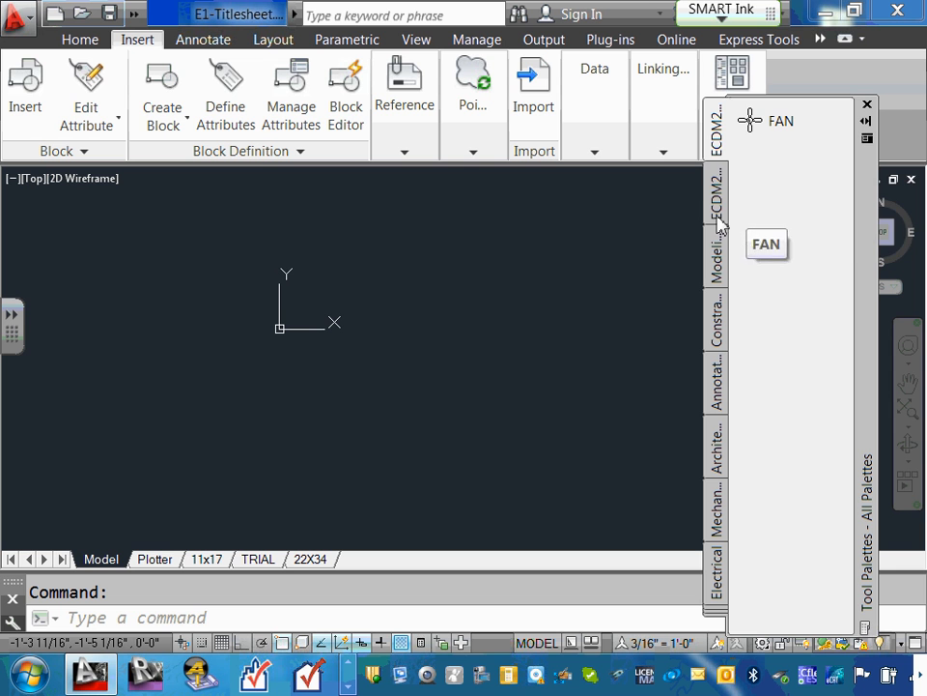
Step: Show the palette holding the ECDM2140-Electrical symbols blocks, and close the Tool Palettes window
left_click(724, 186)
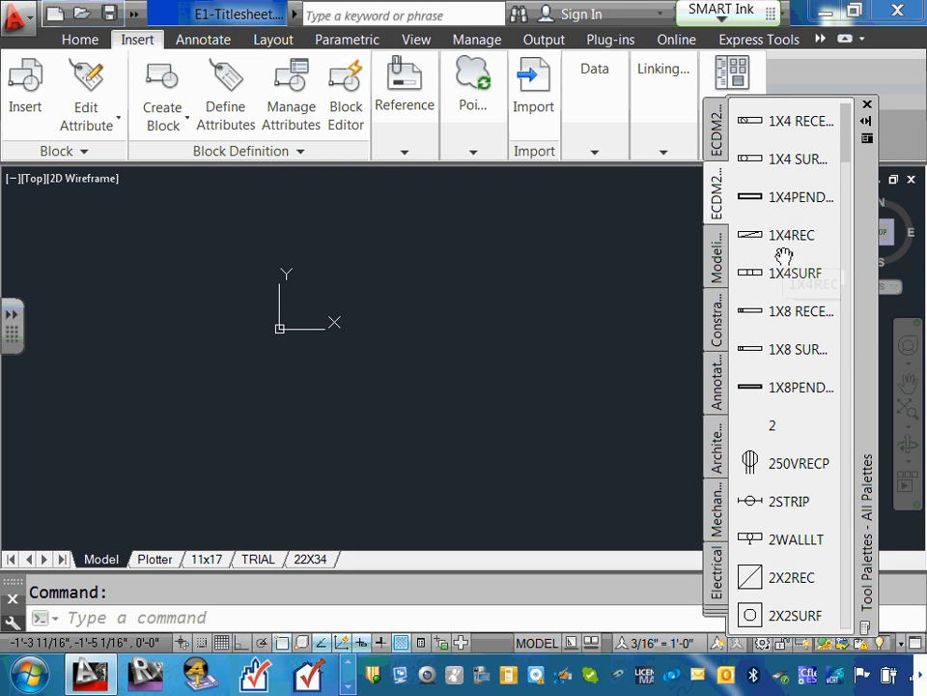
left_click(417, 41)
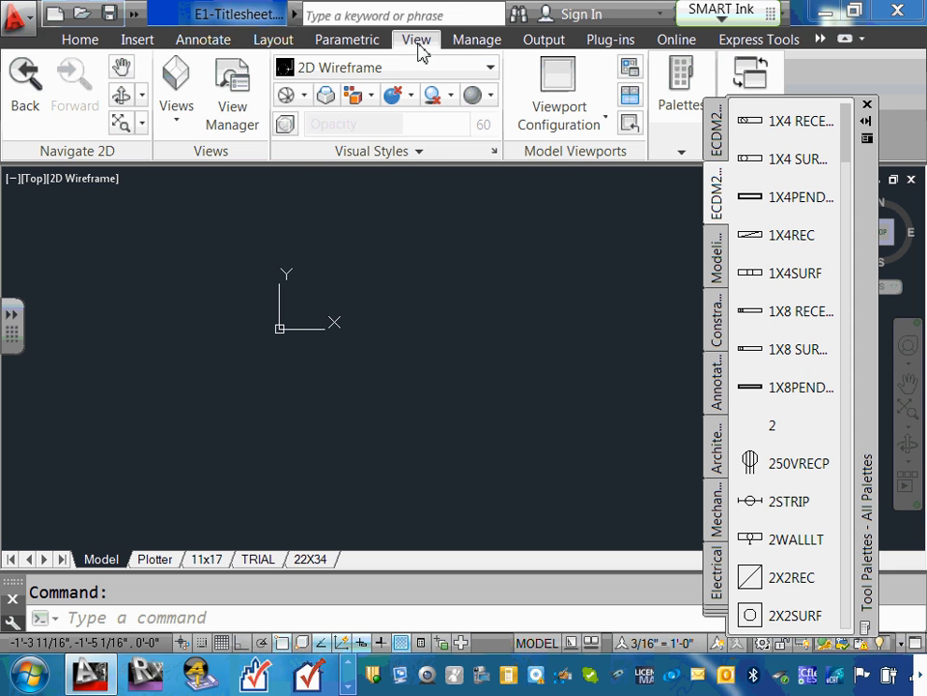
left_click(867, 105)
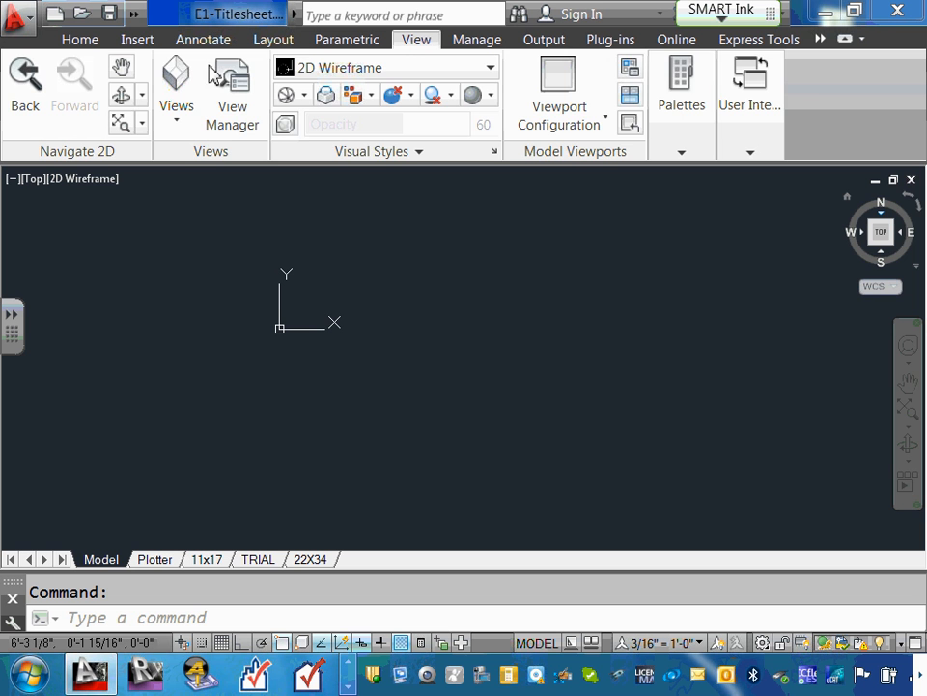
Step: Open DesignCenter once more to view the folder list, and close it again
left_click(135, 42)
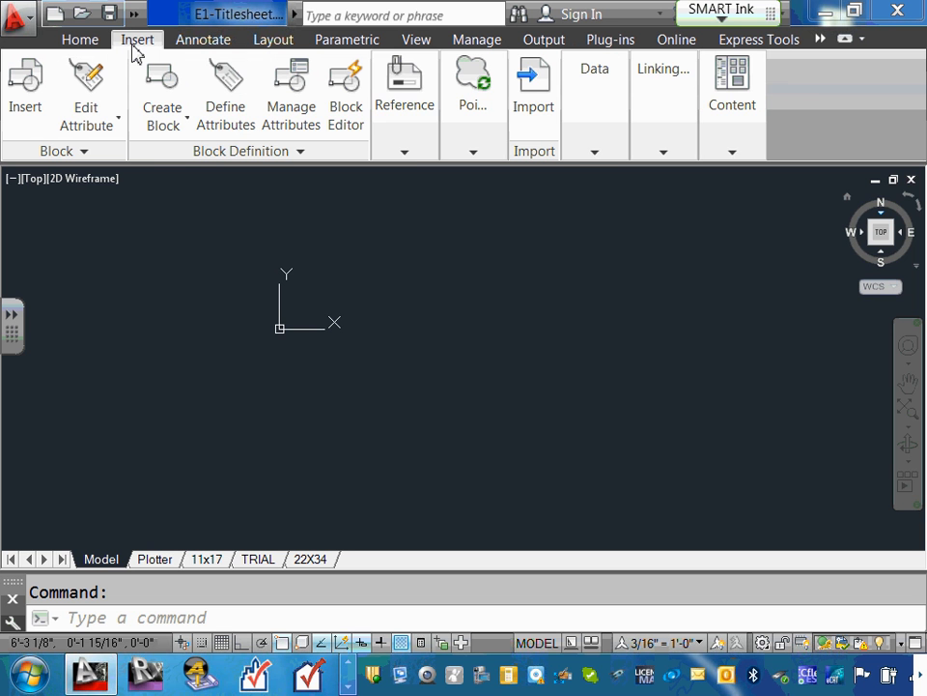
left_click(734, 157)
left_click(637, 209)
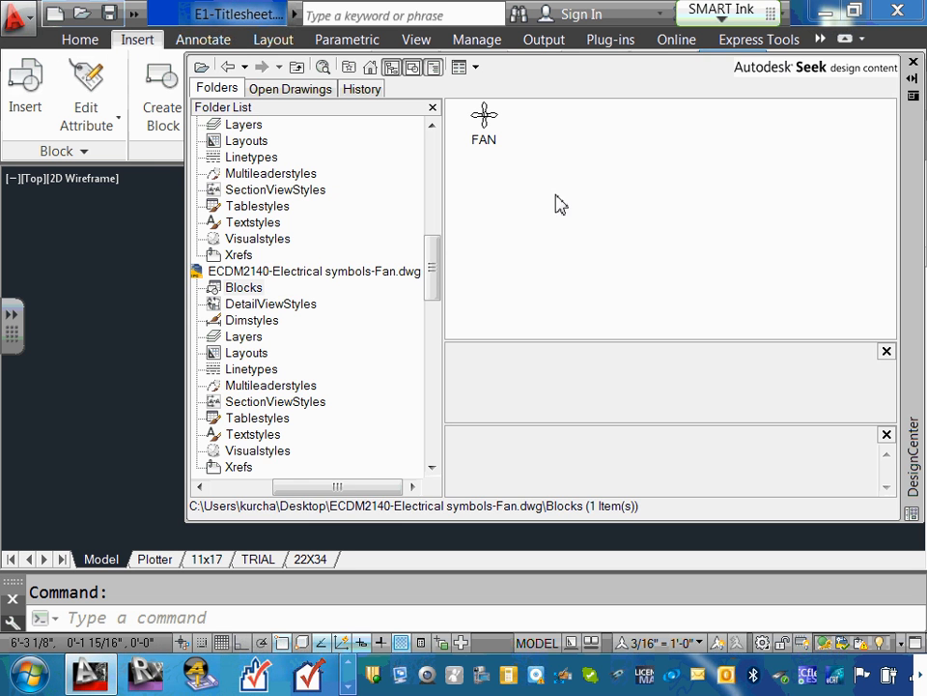
left_click(259, 485)
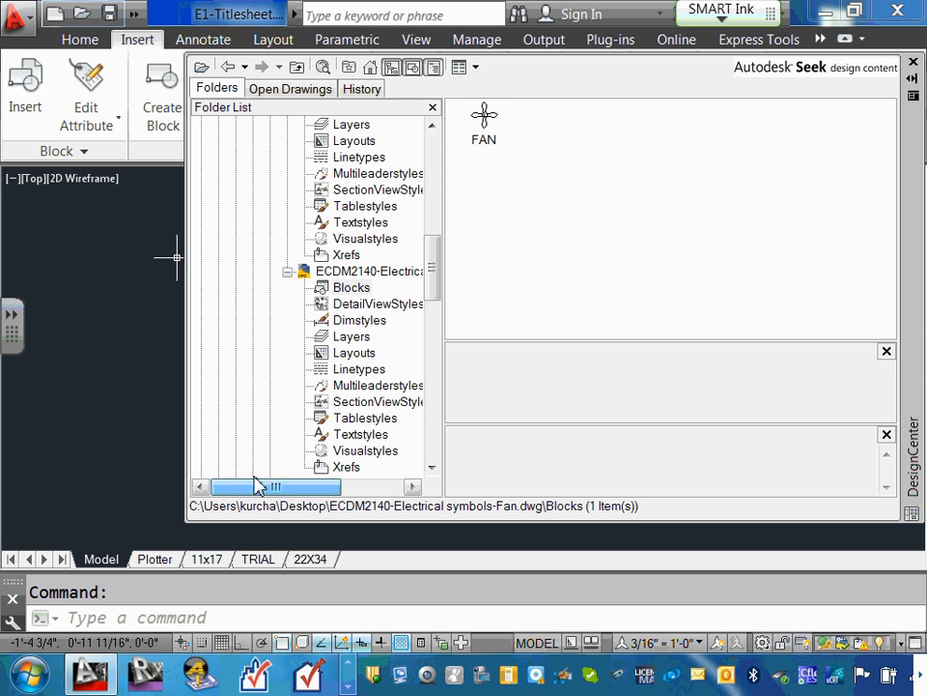
left_click(915, 63)
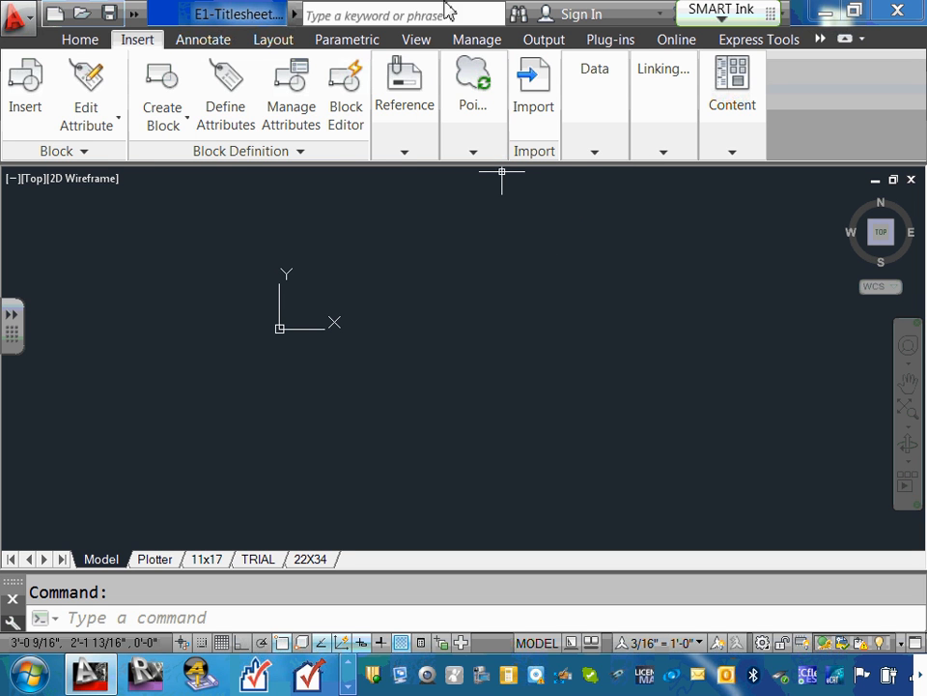
Step: Open the Tool Palettes window to view the electrical symbol blocks, and close it
left_click(421, 44)
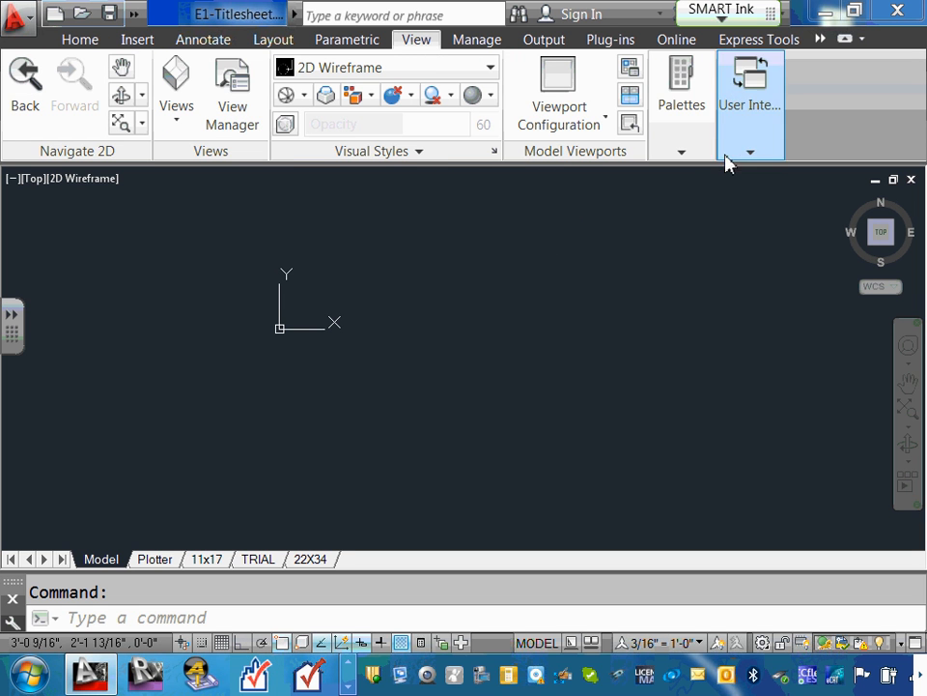
left_click(683, 153)
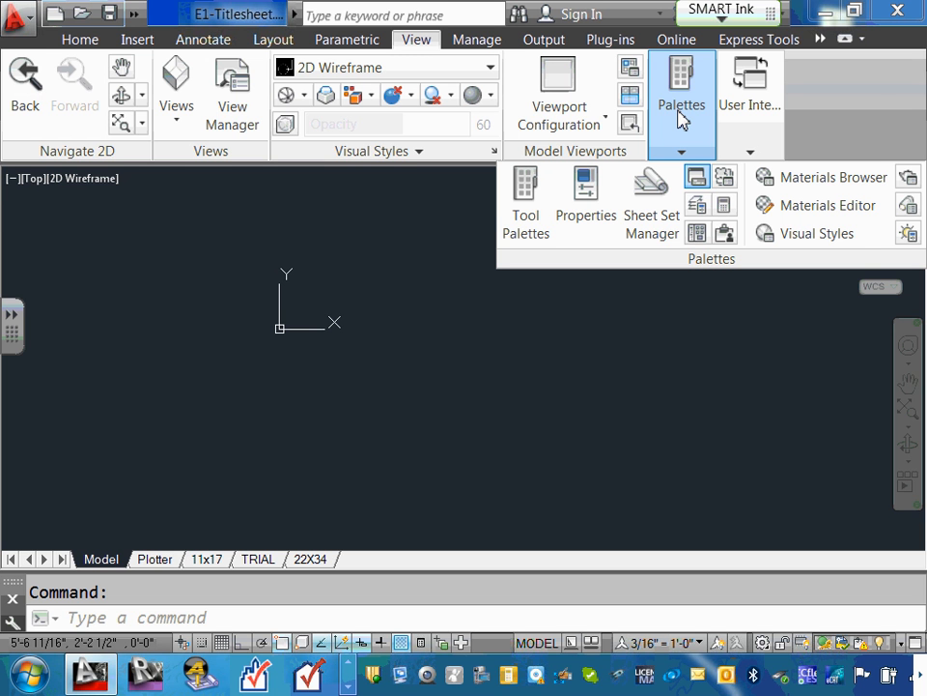
left_click(530, 198)
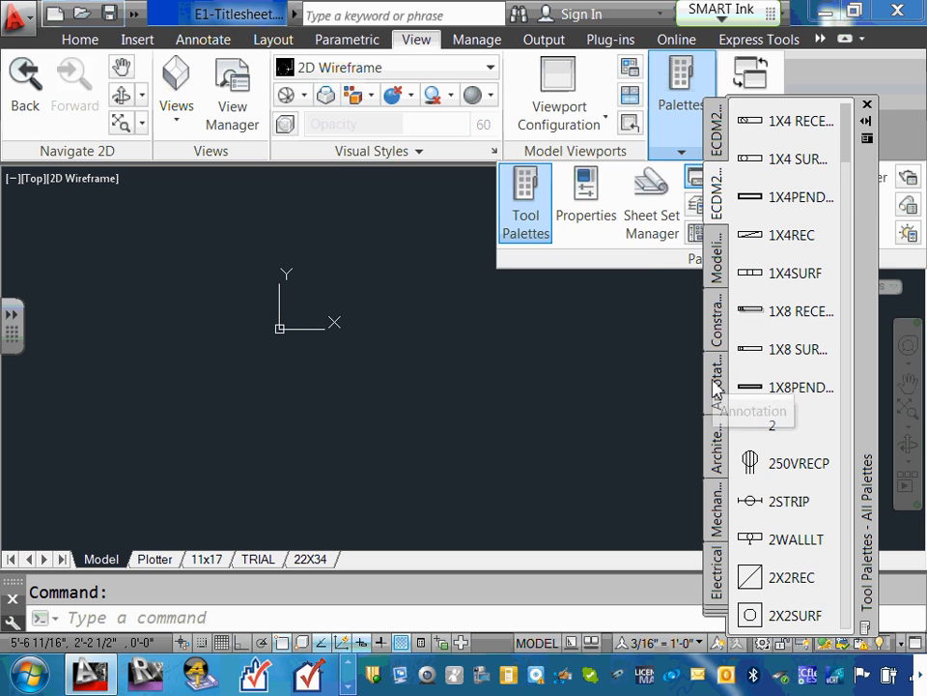
left_click(866, 104)
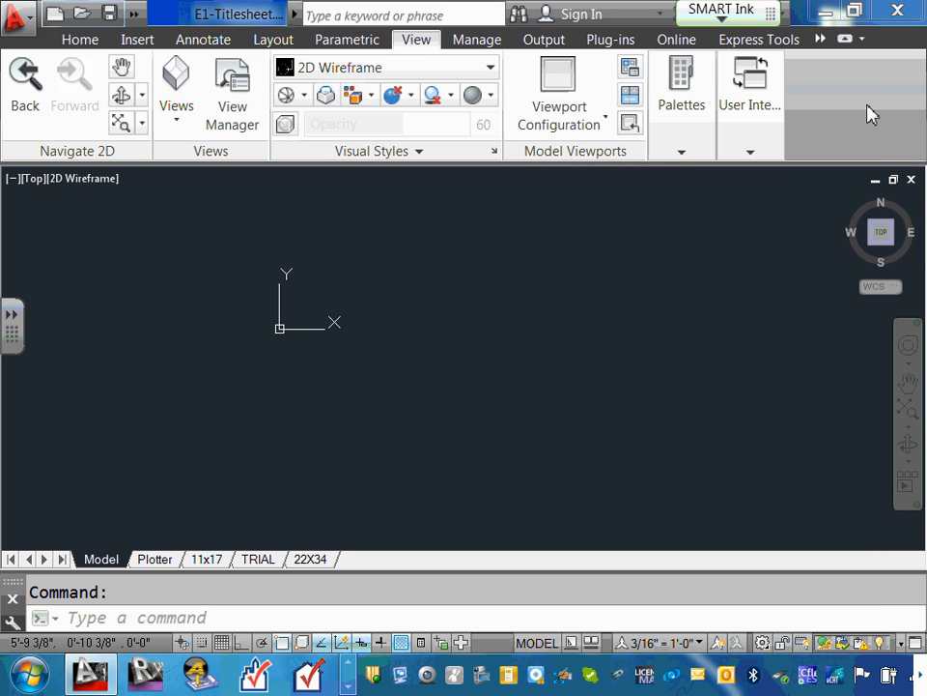
Step: Open and close the Tool Palettes window two more times to demonstrate how it is displayed
left_click(682, 153)
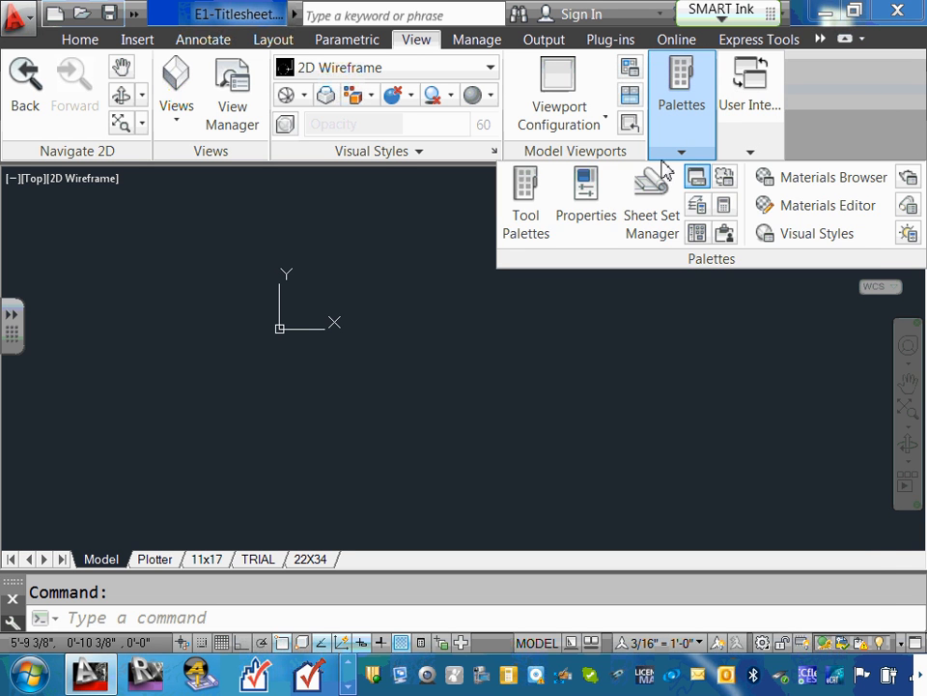
left_click(531, 199)
left_click(866, 104)
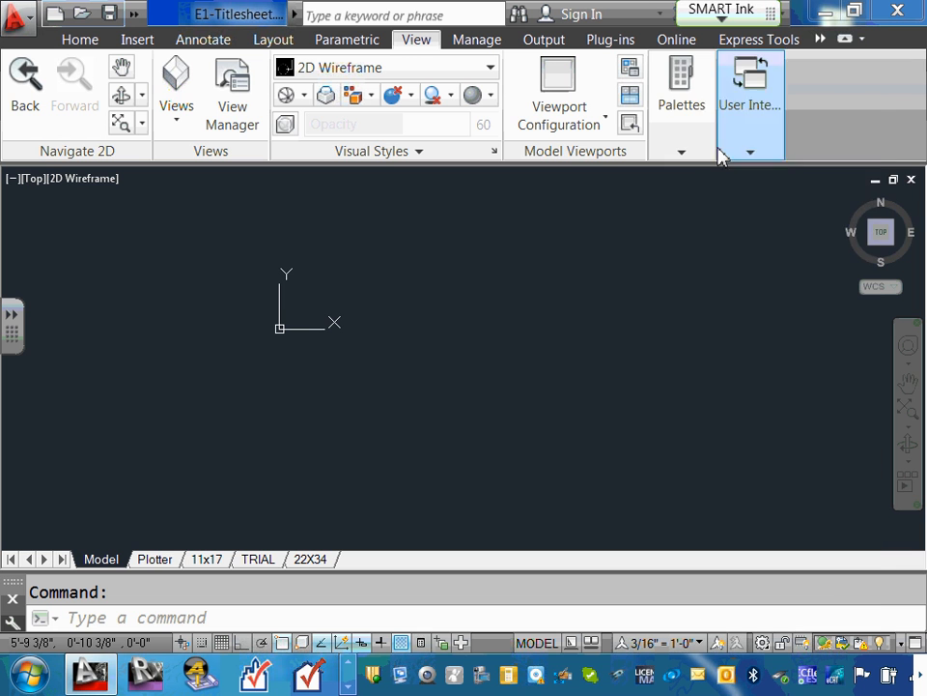
left_click(679, 155)
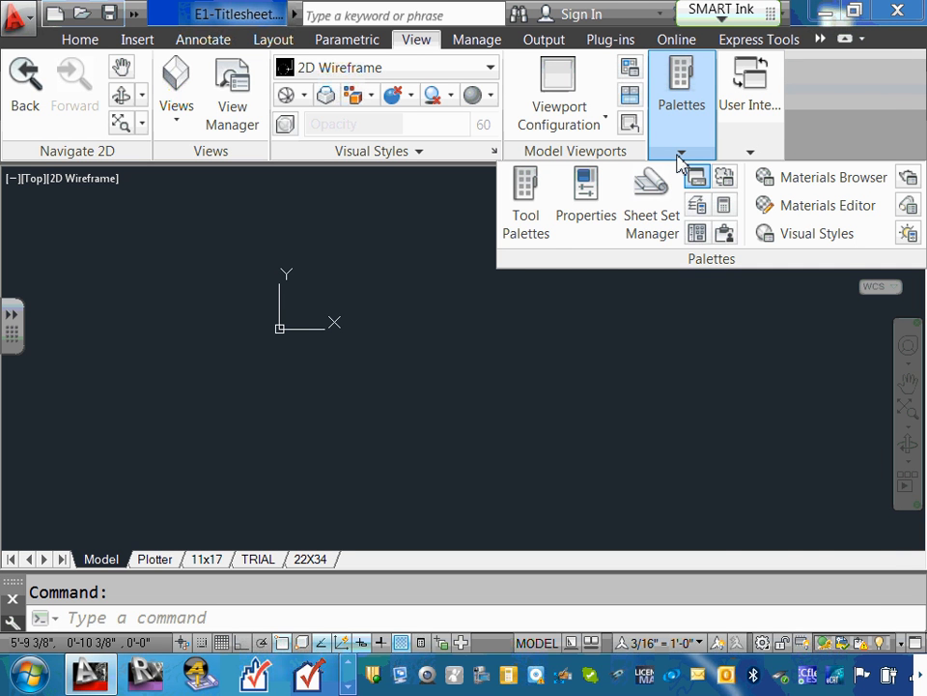
left_click(531, 214)
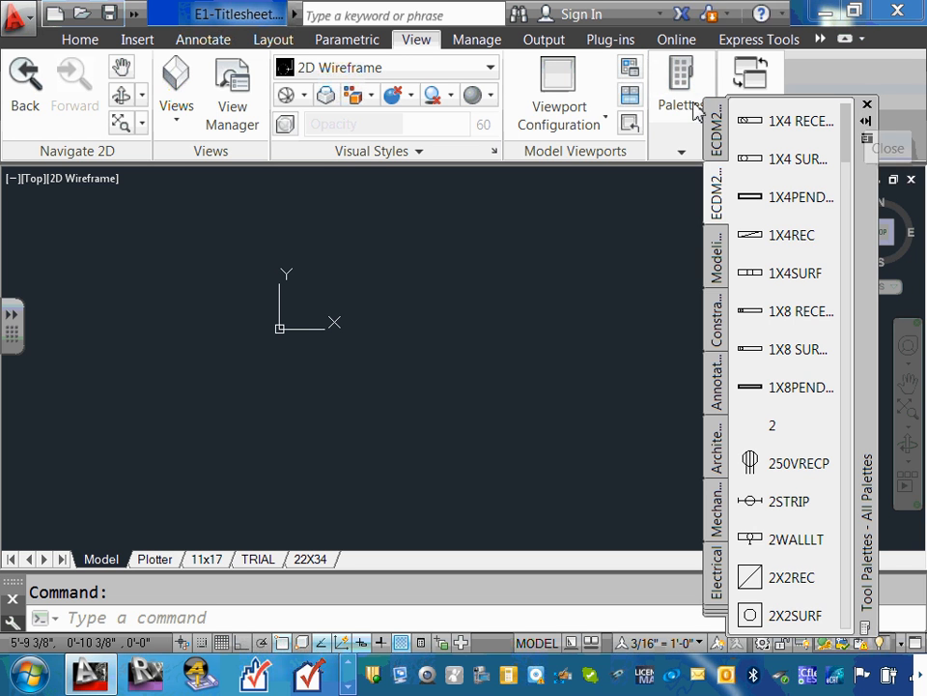
left_click(681, 152)
left_click(866, 104)
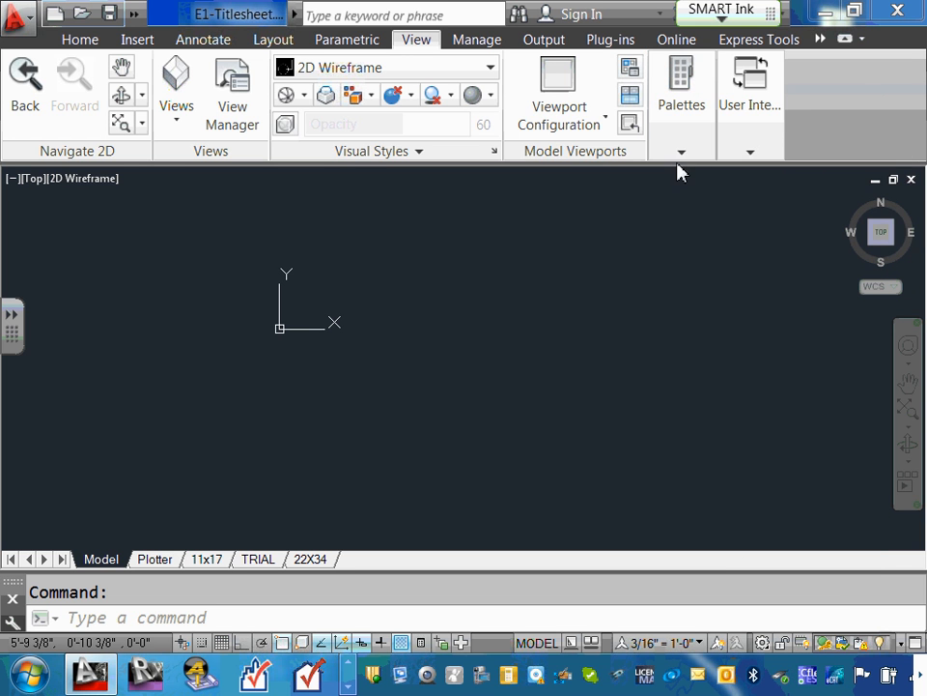
Step: Reopen the Tool Palettes window and look through the blocks on the ECDM2140-Electrical symbols palette
left_click(682, 155)
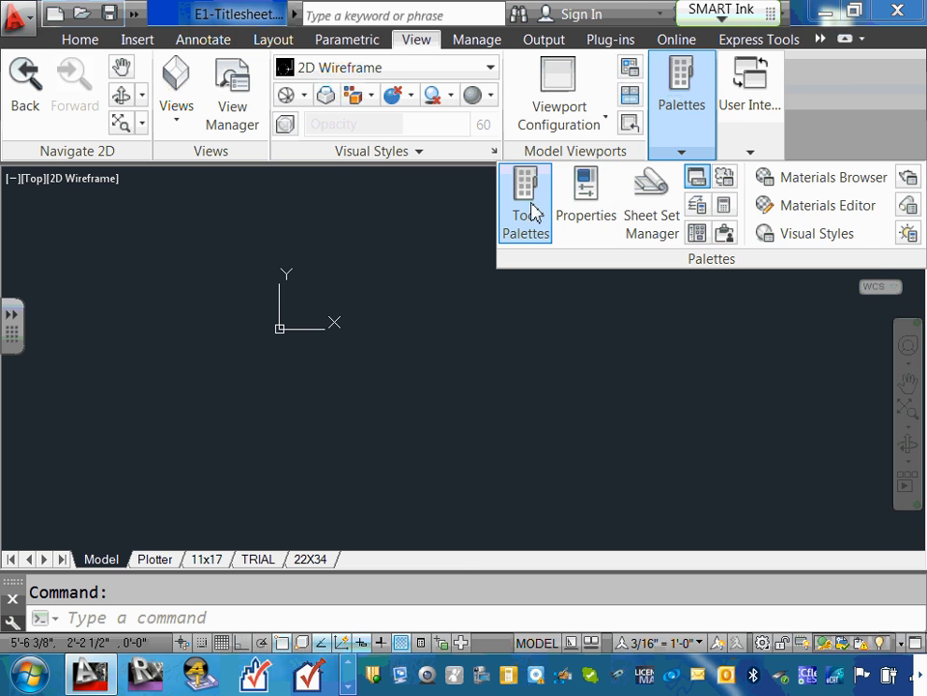
left_click(527, 209)
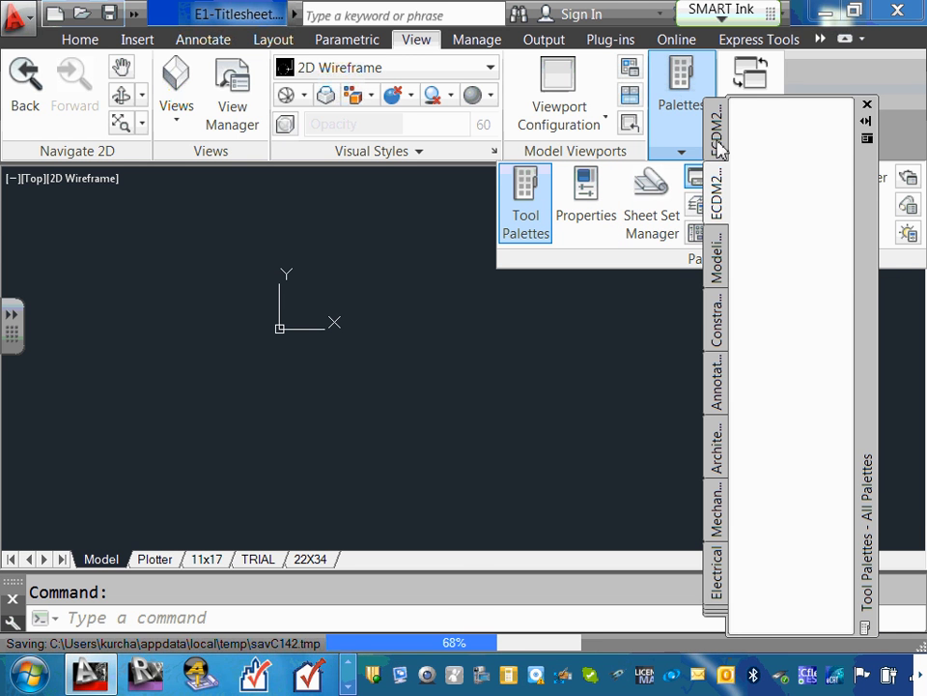
left_click(720, 206)
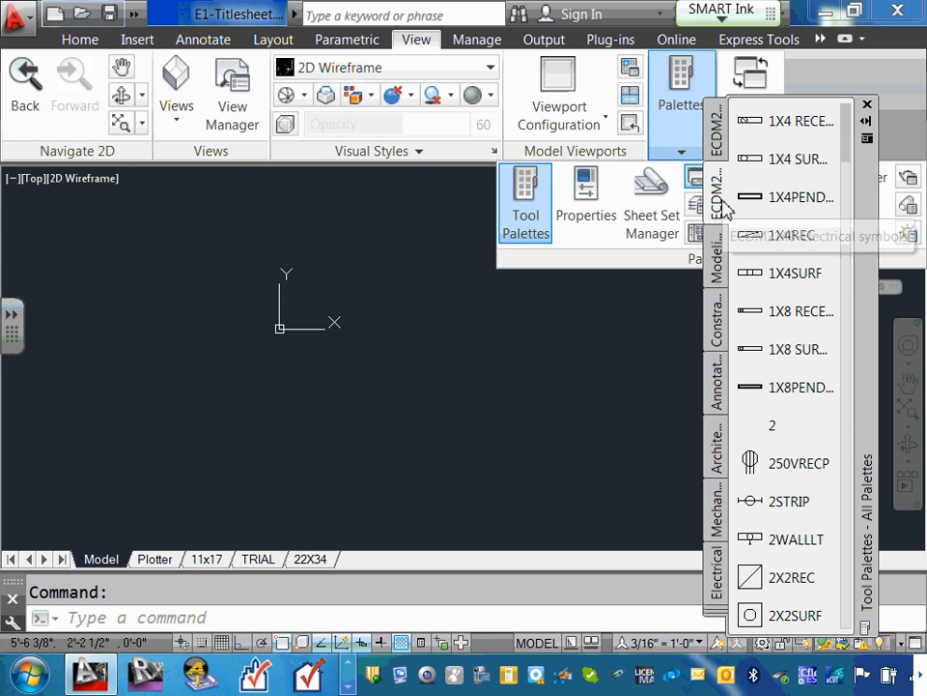
scroll(812, 176, "down", 20)
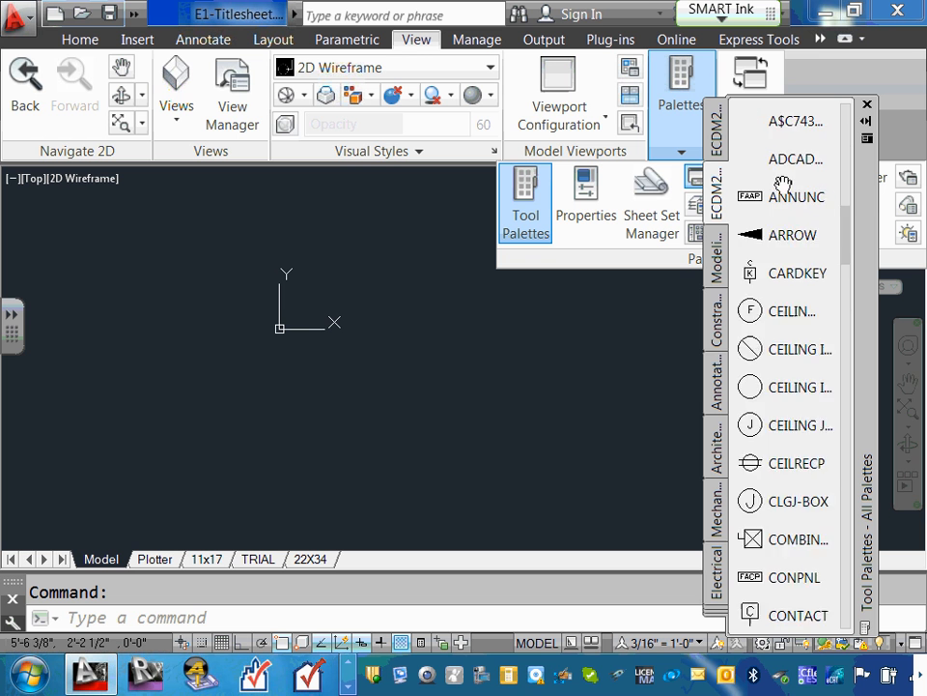
scroll(779, 185, "down", 15)
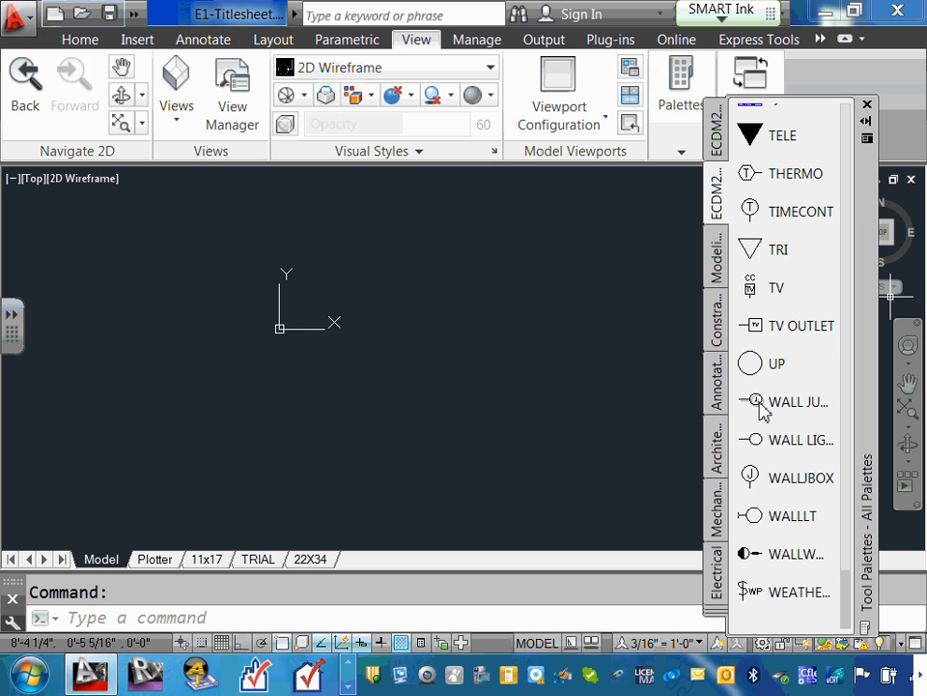
scroll(822, 338, "down", 4)
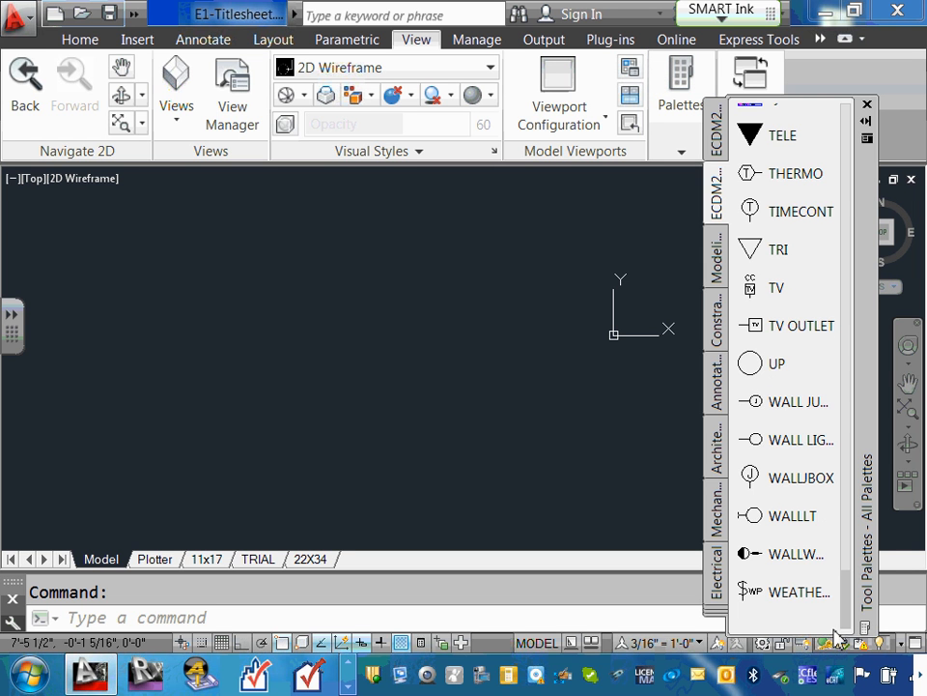
left_click_drag(850, 597, 875, 408)
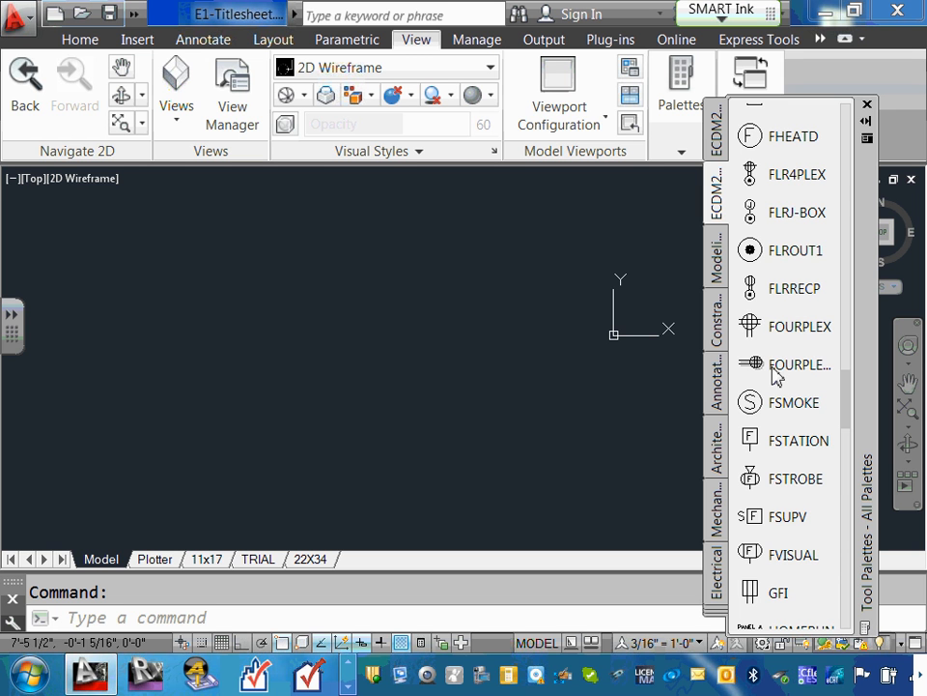
scroll(777, 376, "up", 1)
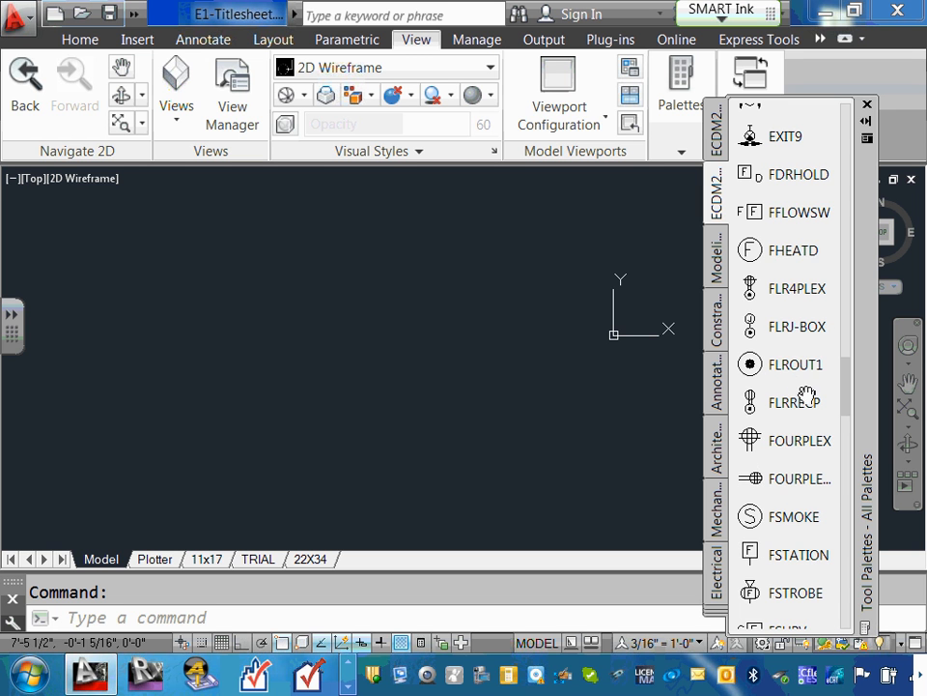
scroll(805, 403, "down", 2)
scroll(807, 403, "down", 10)
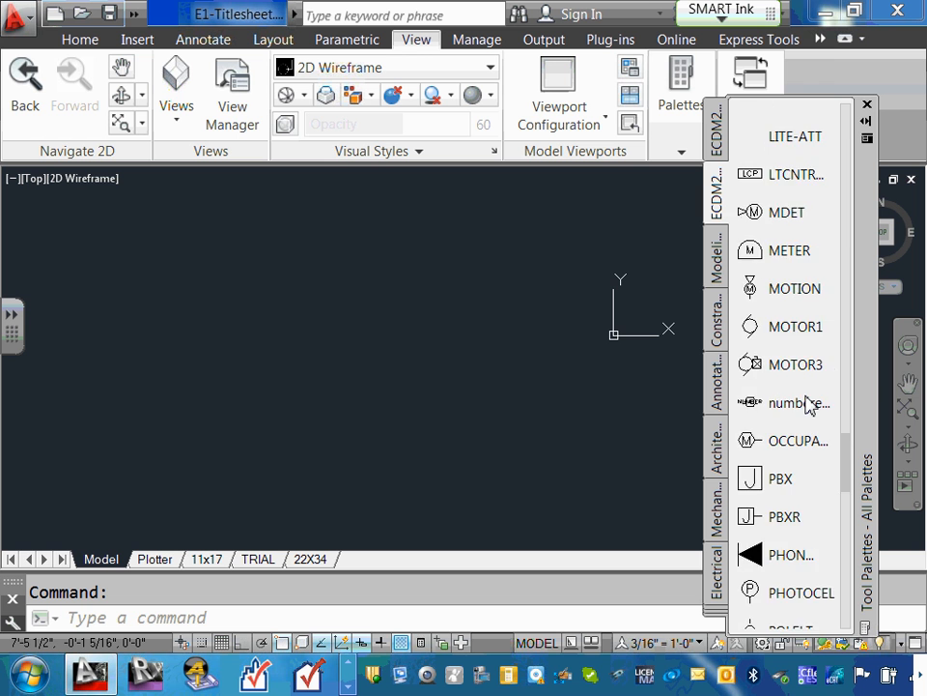
Step: Browse the electrical symbol blocks in the tool palette, from the lighting fixtures to the wall devices
scroll(808, 404, "down", 3)
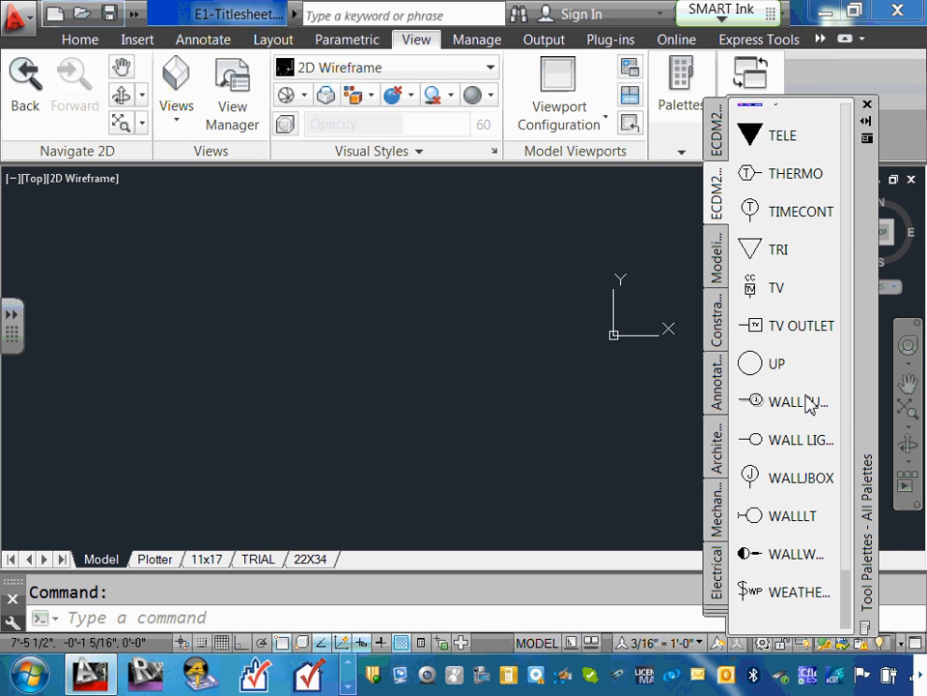
scroll(807, 404, "up", 3)
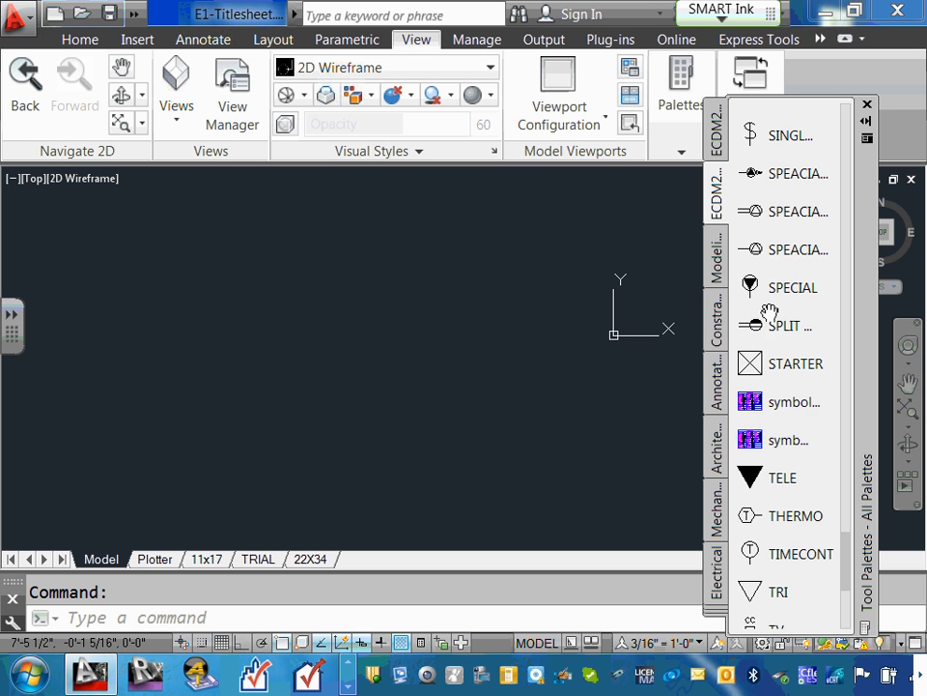
scroll(773, 307, "up", 3)
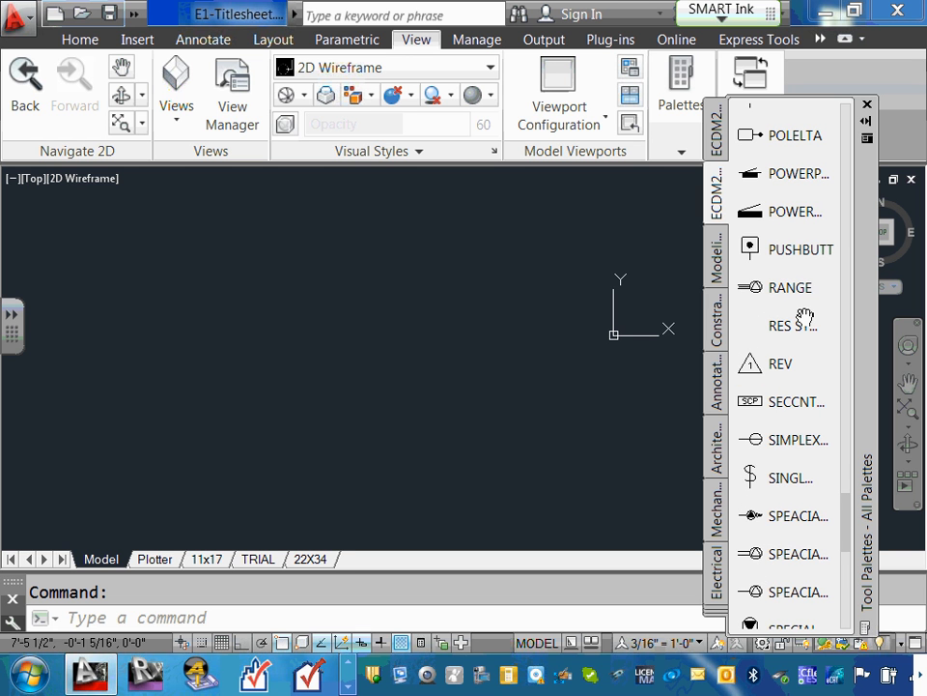
scroll(805, 304, "up", 1)
scroll(804, 303, "up", 1)
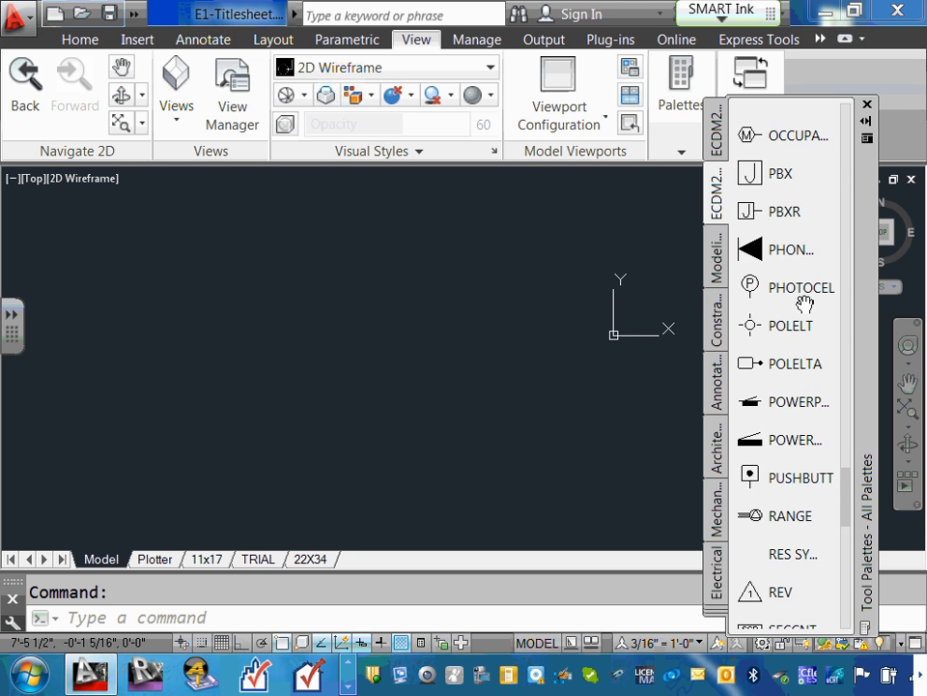
scroll(804, 303, "up", 5)
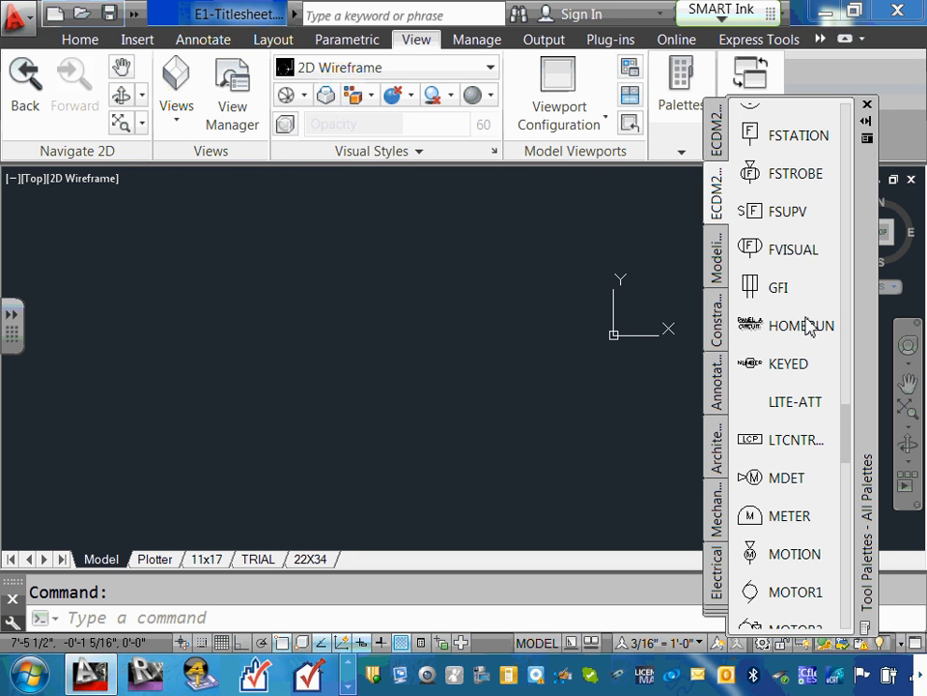
scroll(795, 316, "up", 10)
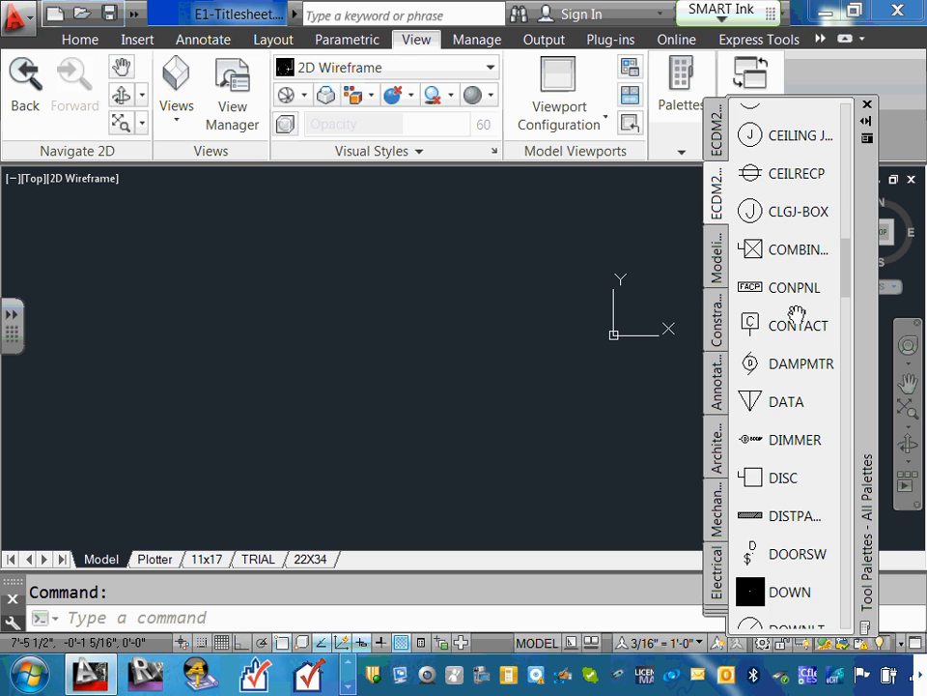
scroll(795, 316, "up", 10)
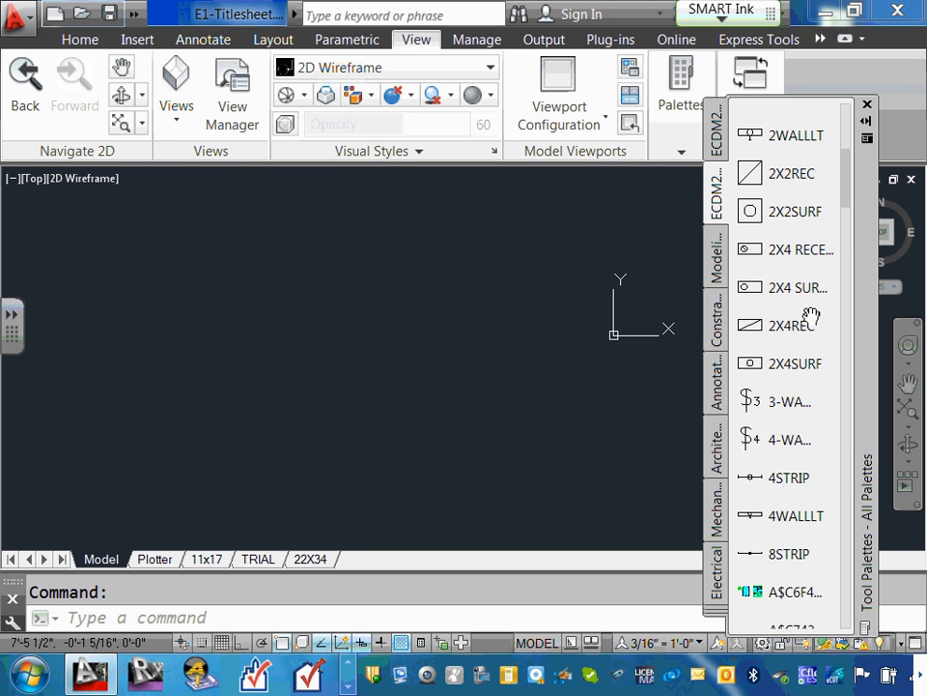
scroll(810, 315, "up", 3)
scroll(817, 336, "up", 3)
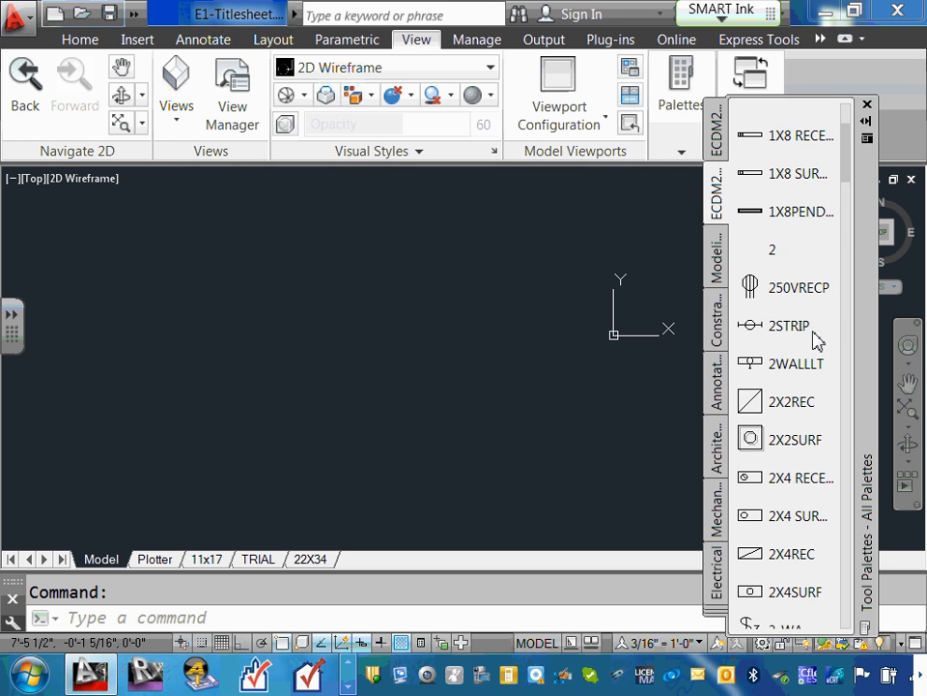
scroll(811, 328, "up", 3)
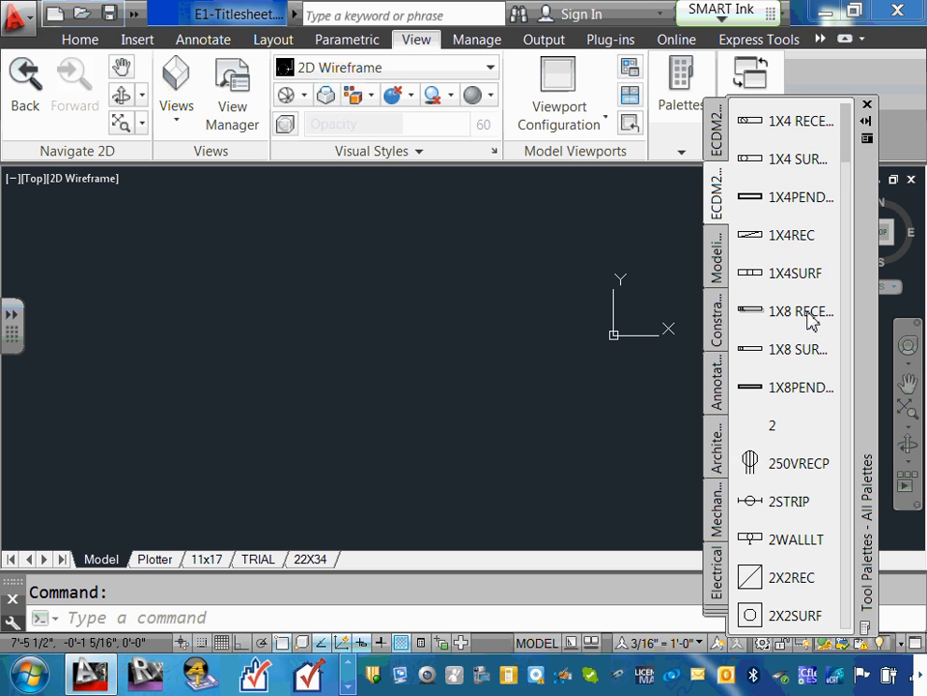
scroll(810, 320, "down", 3)
scroll(810, 321, "down", 6)
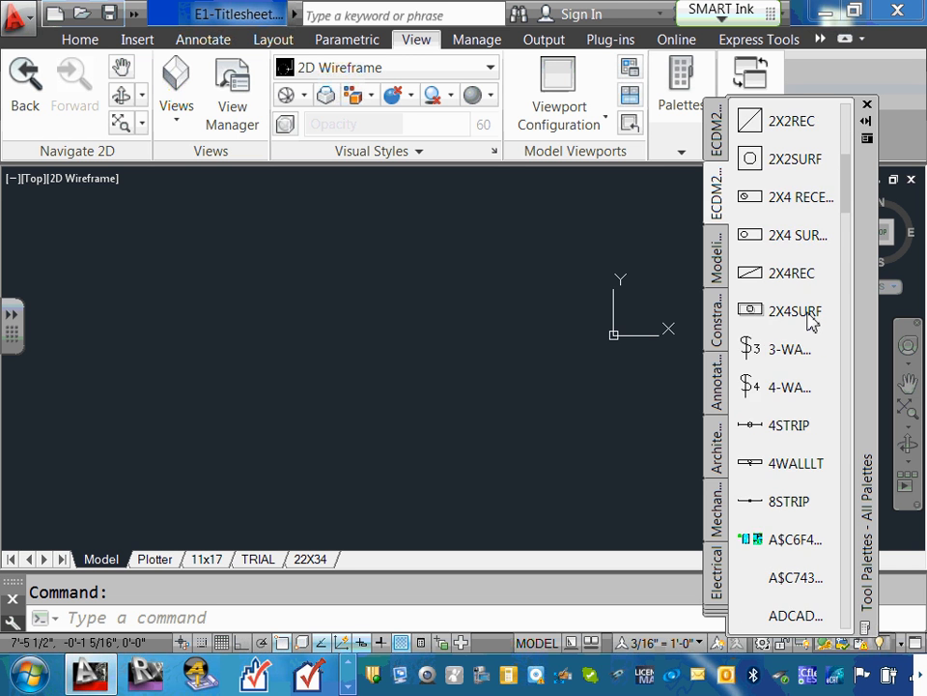
scroll(810, 320, "down", 4)
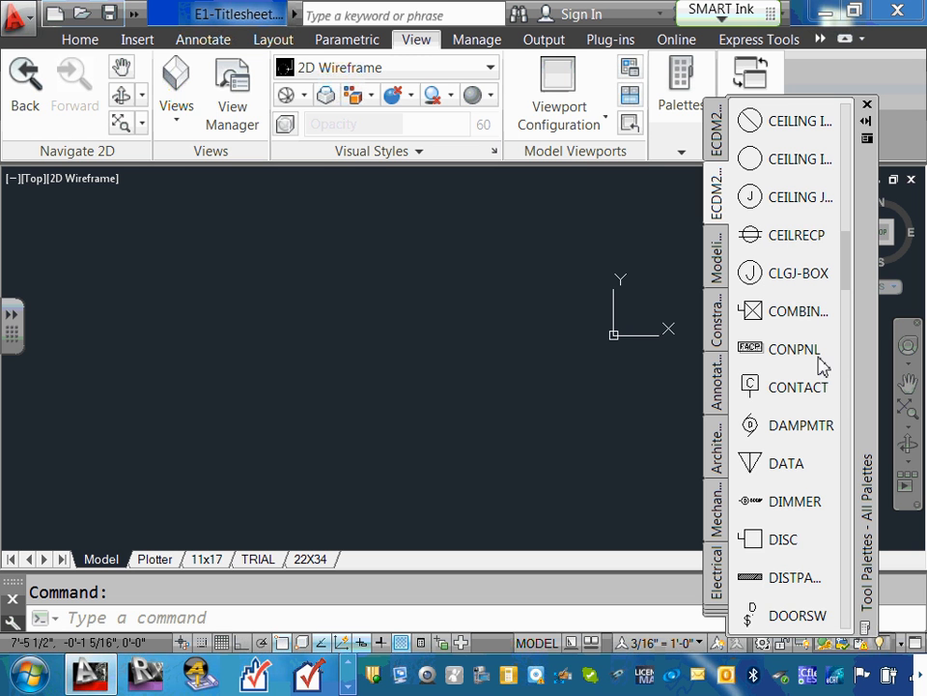
Step: Insert DUPLEX receptacle symbols from the electrical tool palette into model space, dismissing the educational plot stamp alert
scroll(821, 425, "down", 6)
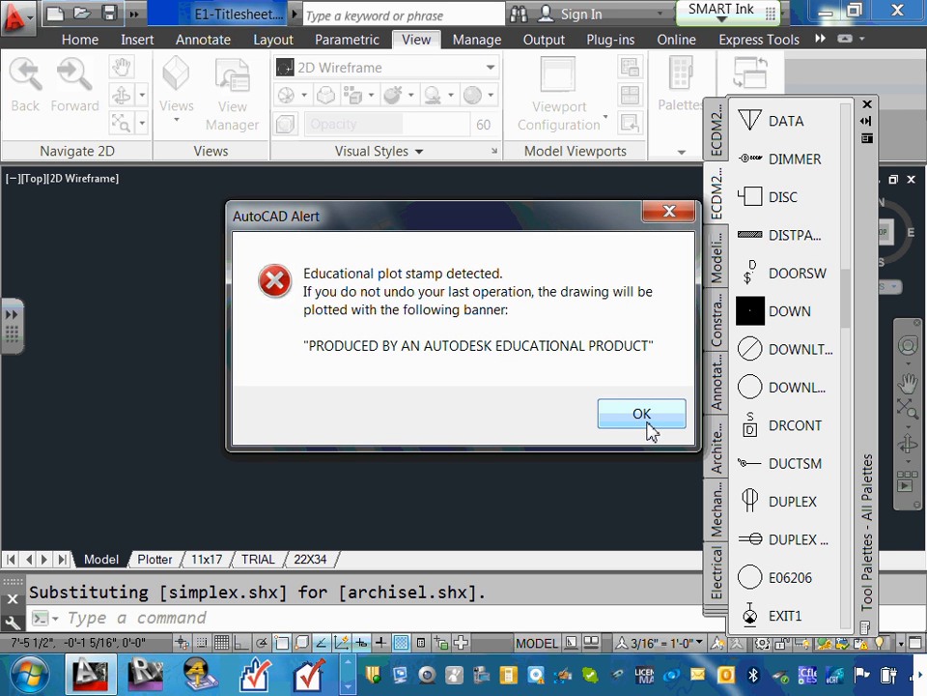
left_click(642, 418)
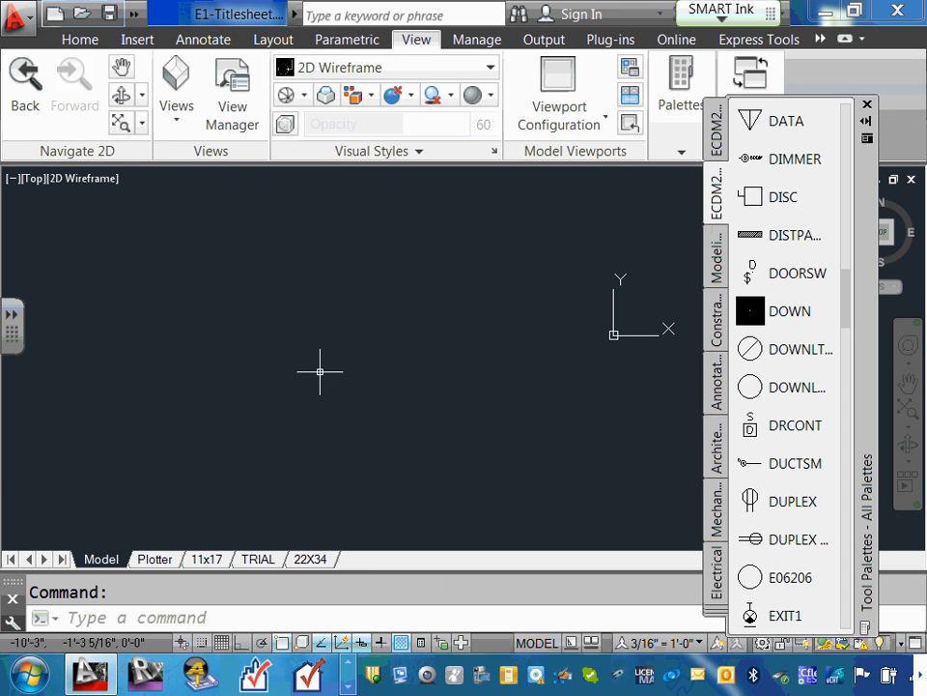
scroll(337, 330, "up", 10)
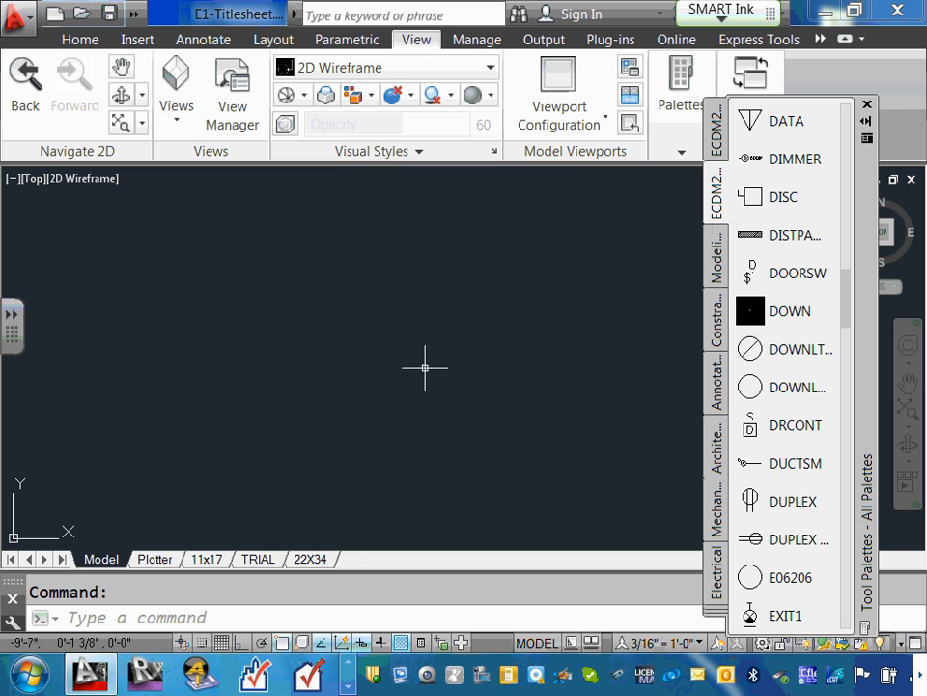
left_click(763, 495)
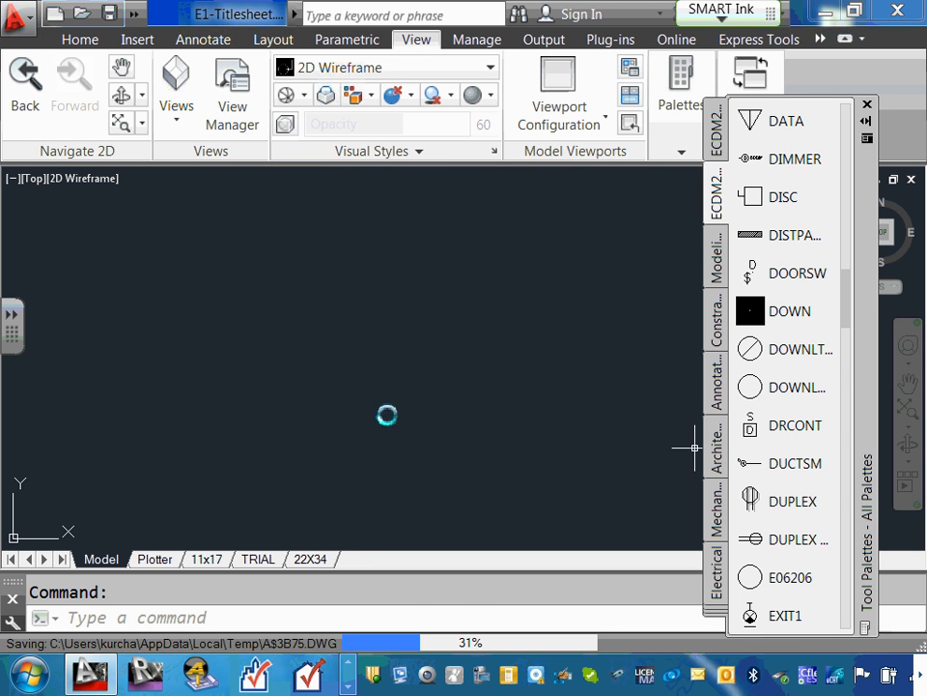
left_click(359, 352)
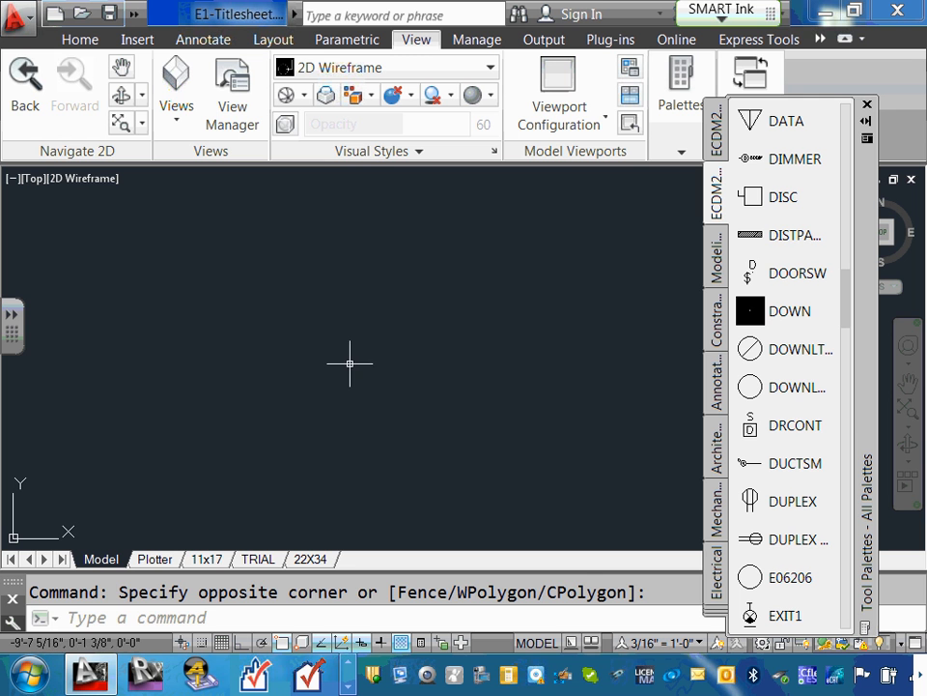
Step: Erase both overlapping duplex receptacle symbols from model space and close the tool palettes
type("z")
key("Return")
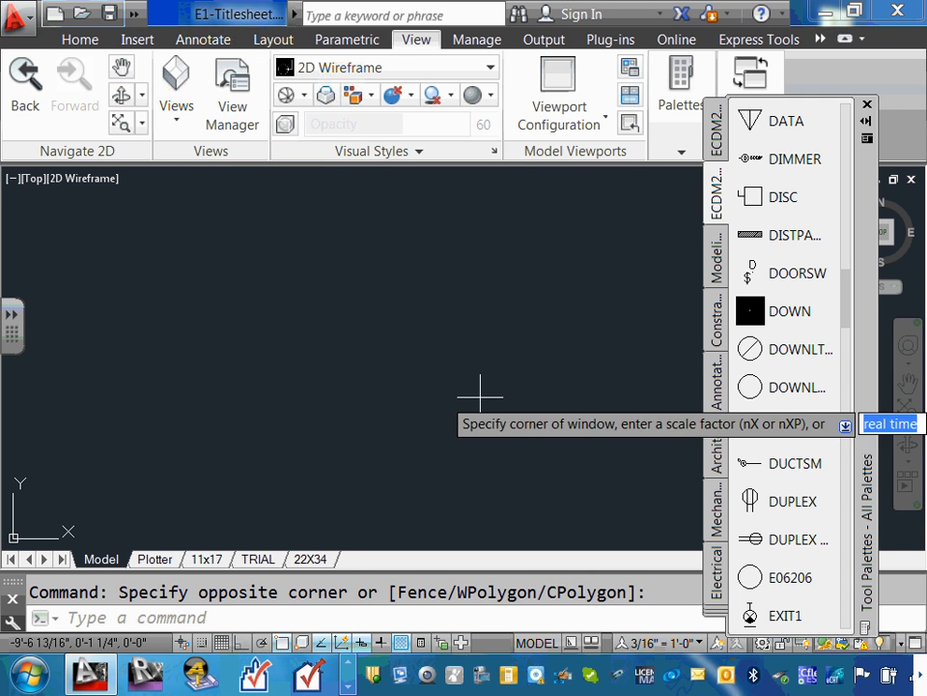
type("e")
key("Return")
scroll(463, 394, "down", 8)
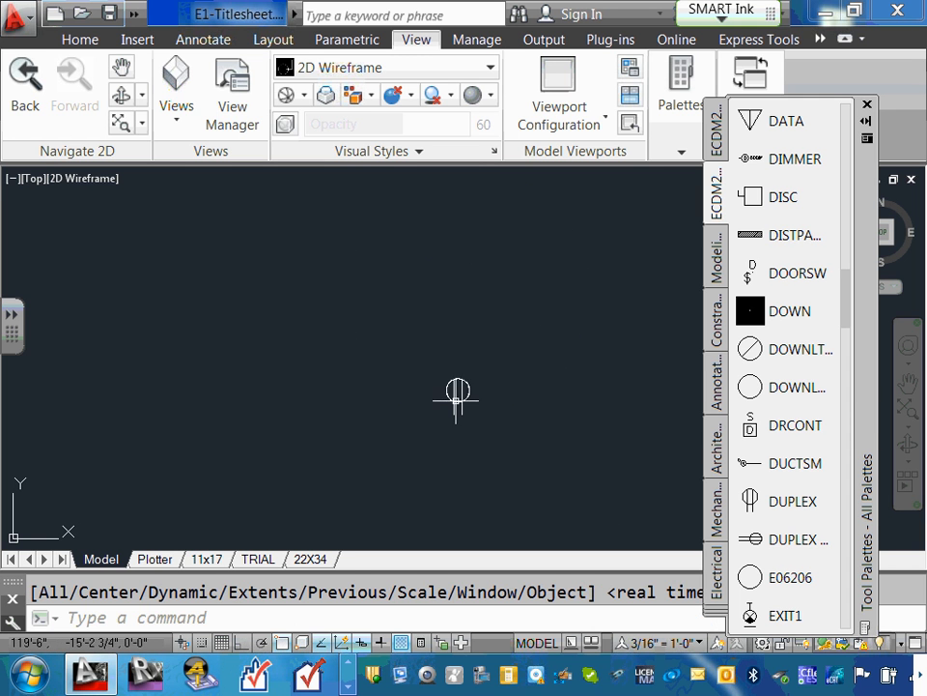
scroll(474, 392, "up", 5)
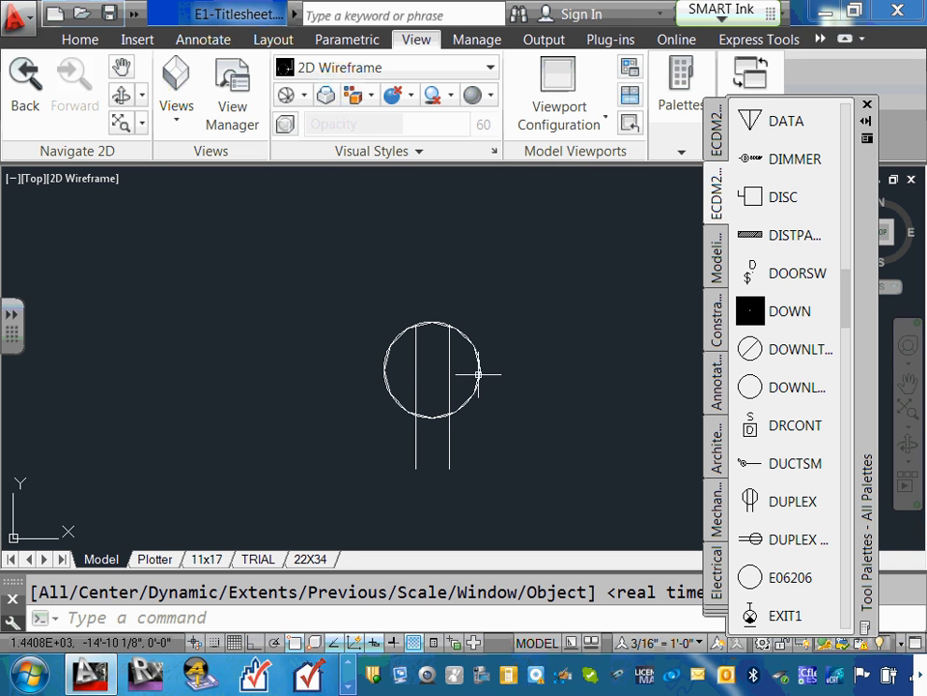
key("Escape")
left_click(479, 377)
key("Delete")
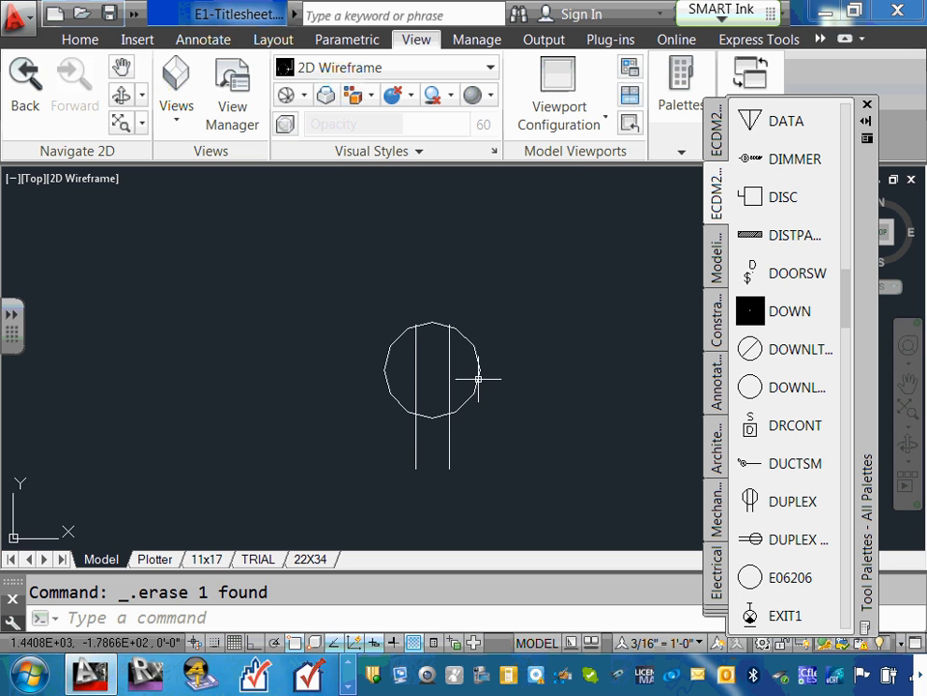
left_click(478, 377)
key("Delete")
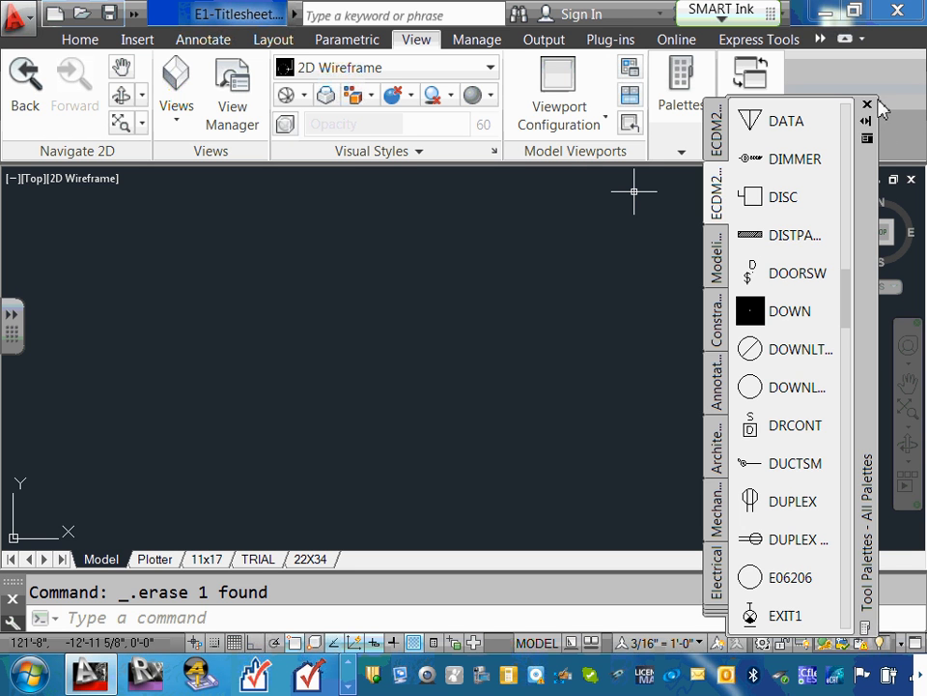
left_click(867, 104)
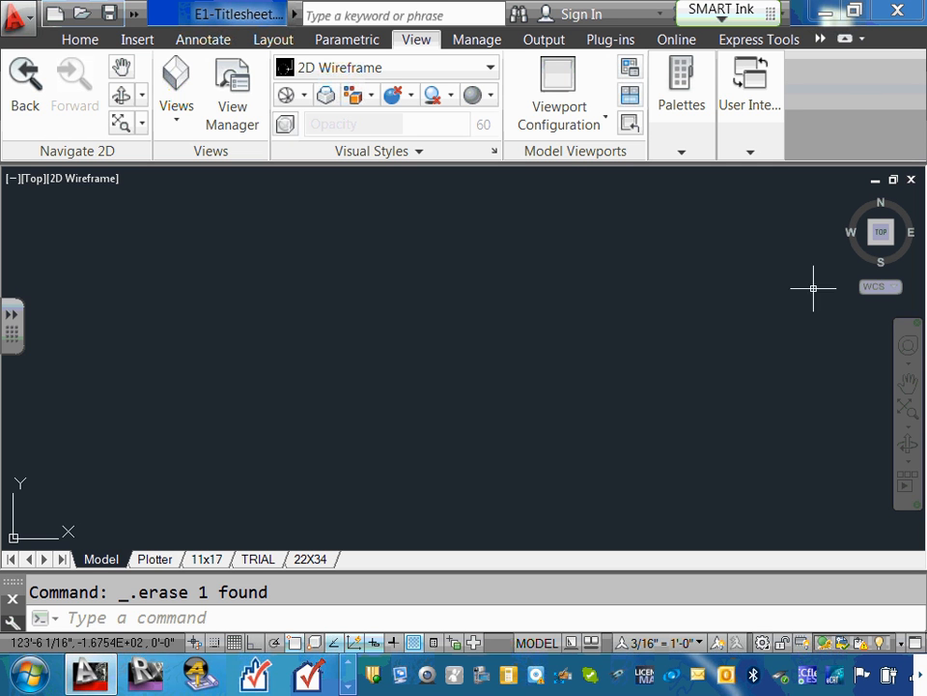
Step: Try to open the plot style settings with the PLOTSTYLE command and dismiss the alert
left_click(156, 618)
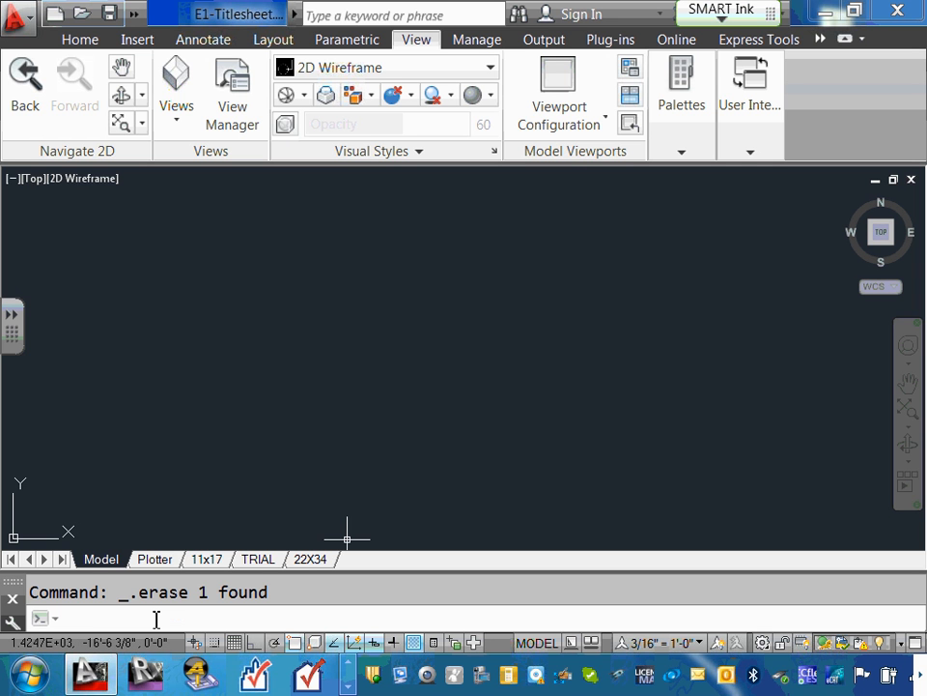
type("PLO")
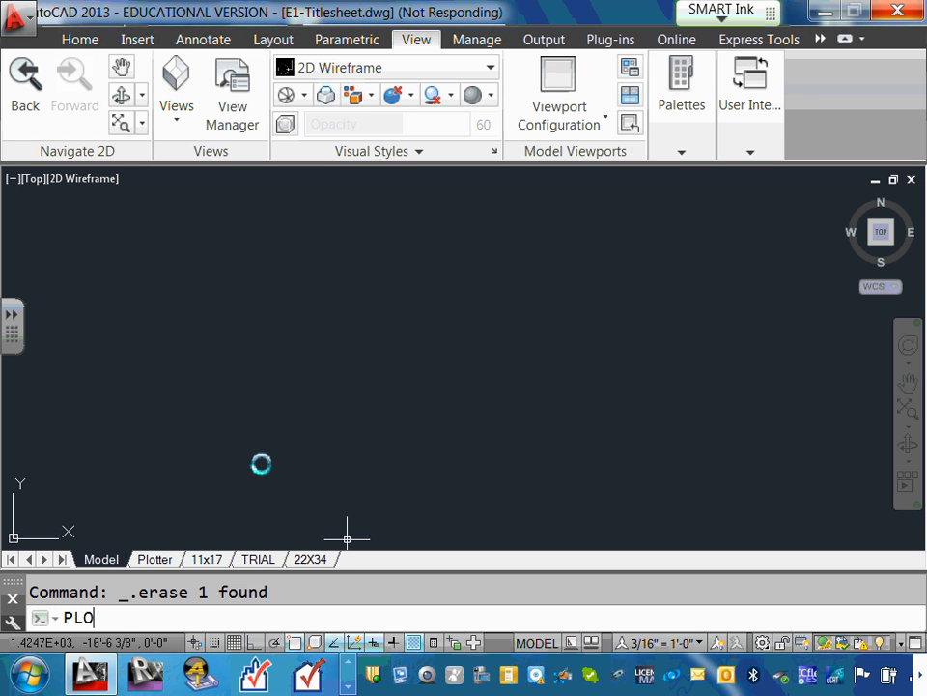
type("TSTYLE")
key("Return")
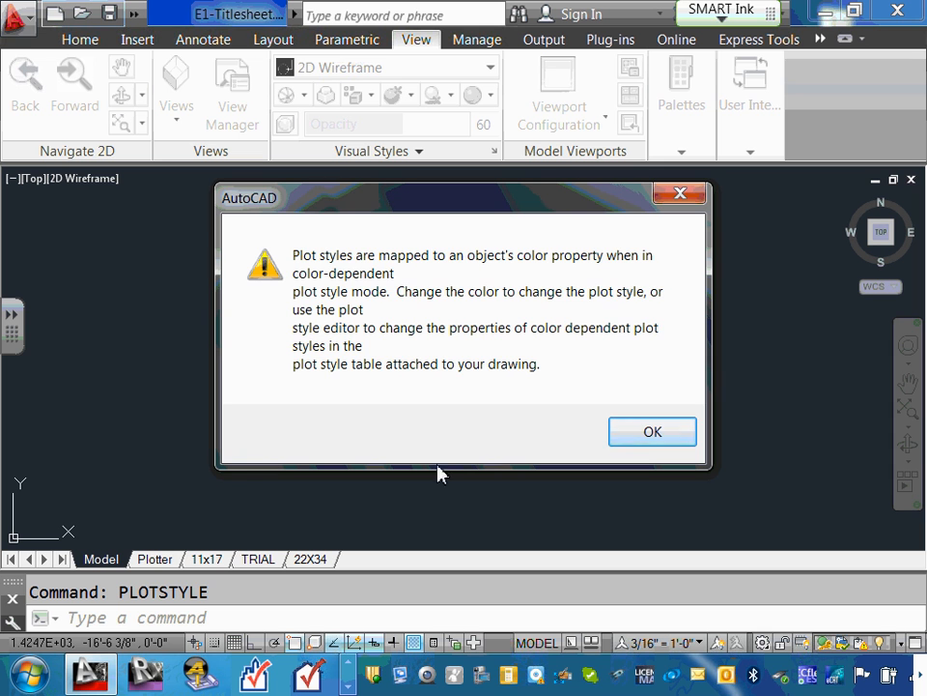
left_click(647, 437)
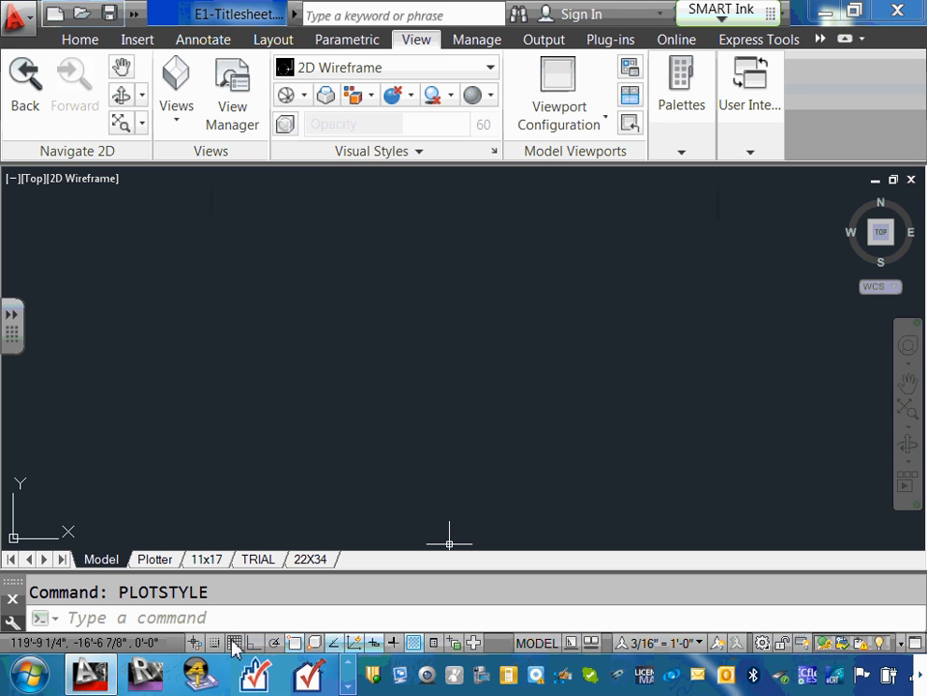
Step: Repeat the PLOTSTYLE command using the suggested command name and close its alert
left_click(142, 618)
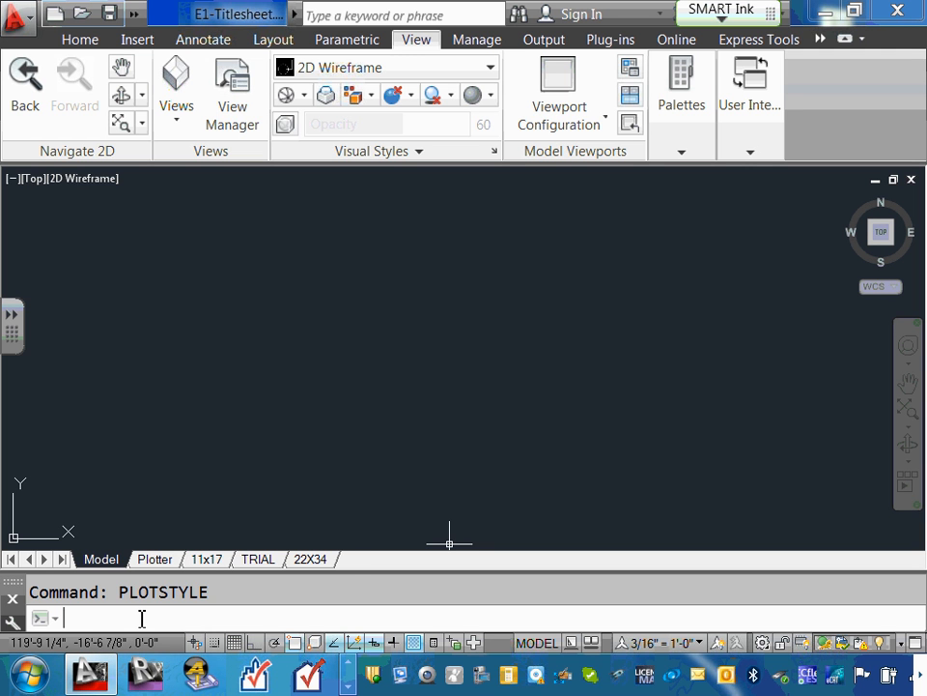
type("P")
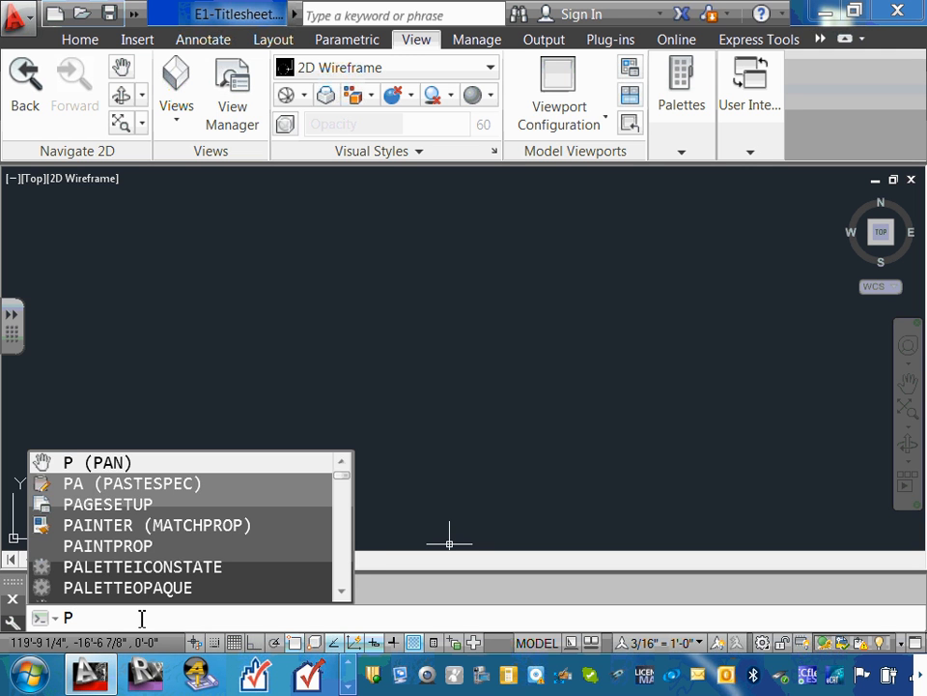
type("LOTSTYLE")
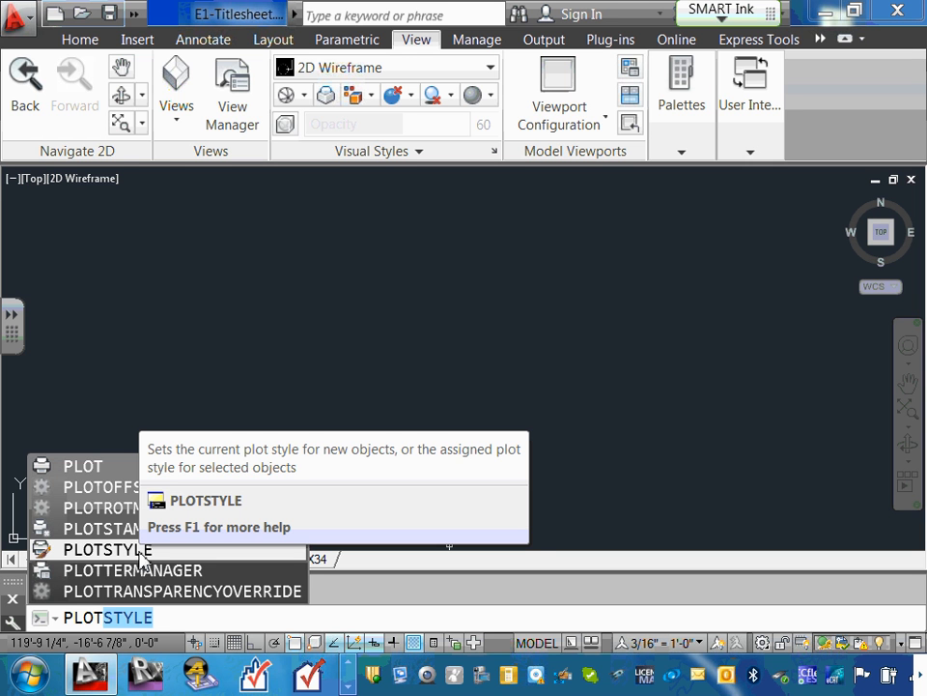
left_click(140, 552)
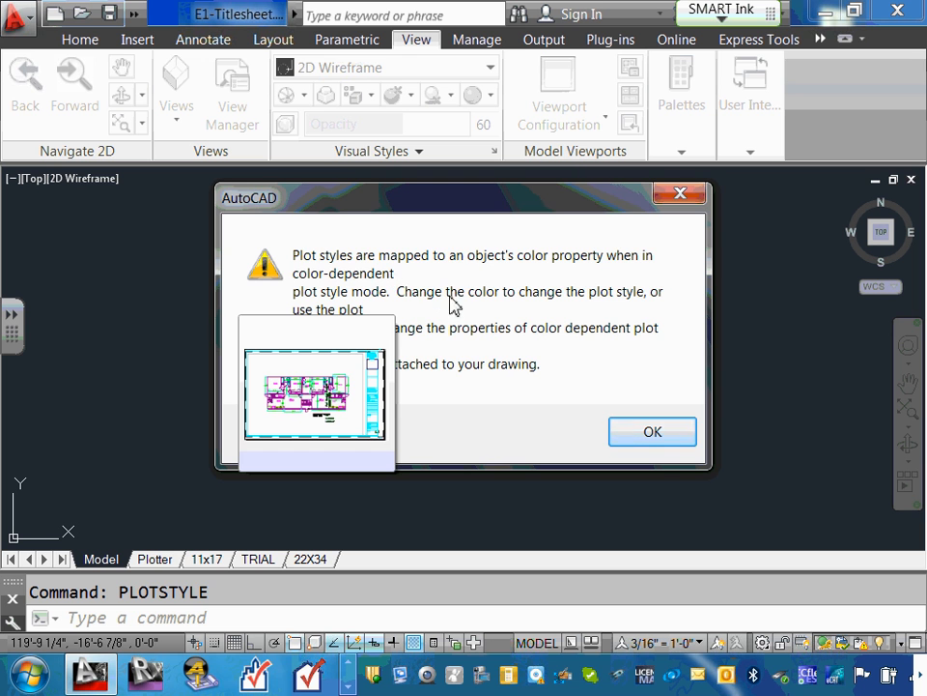
left_click(653, 435)
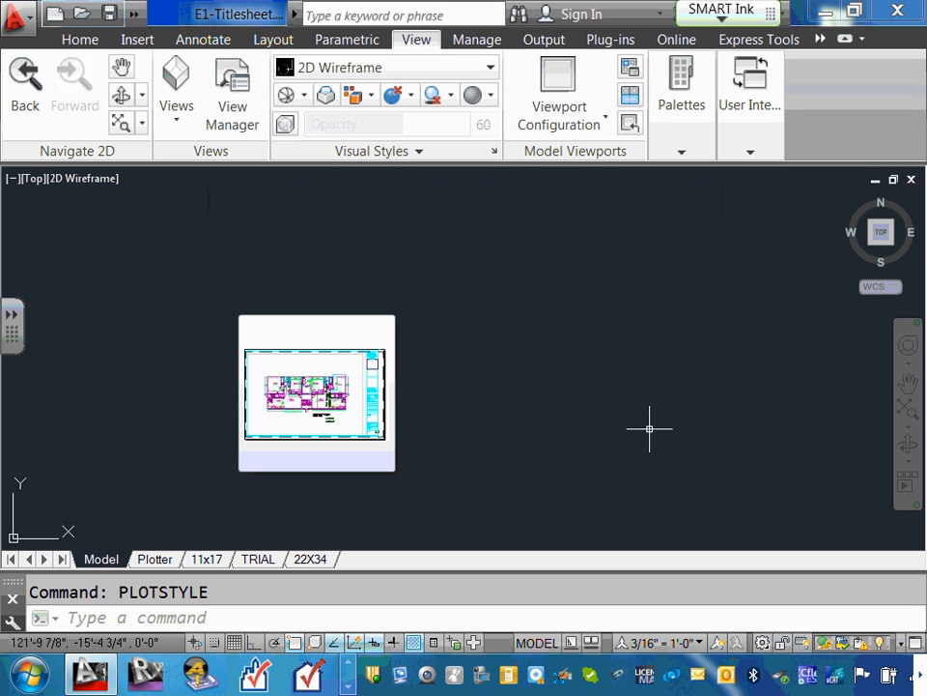
left_click(178, 621)
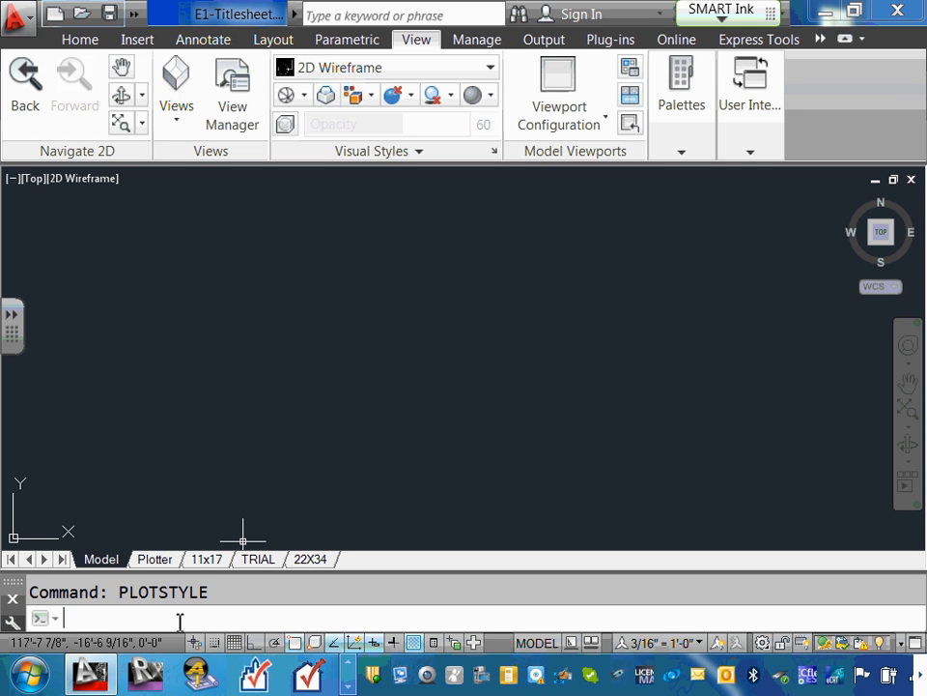
type("PLOTER")
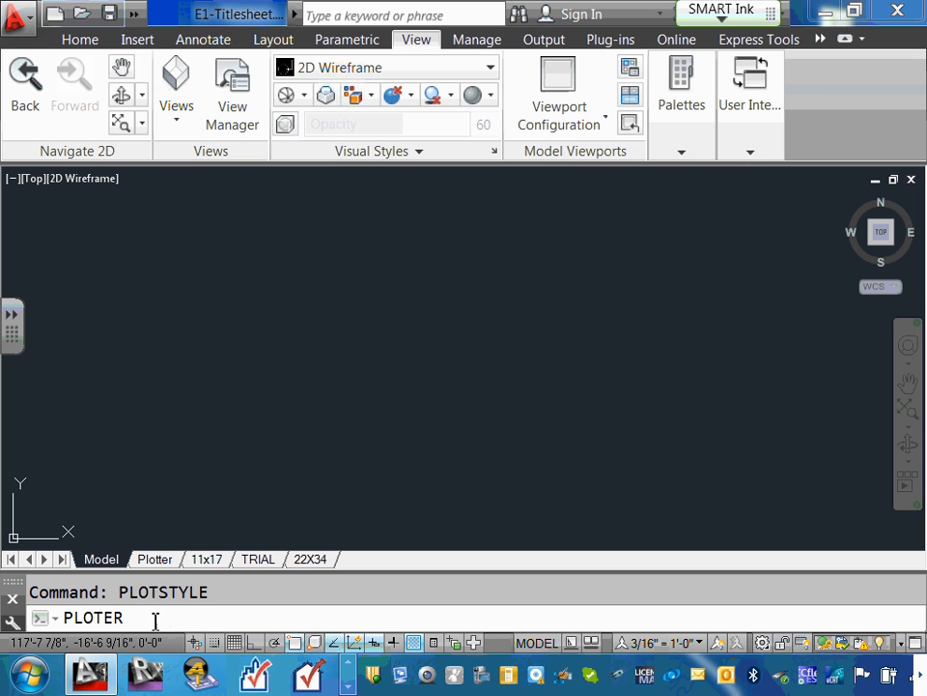
key("Return")
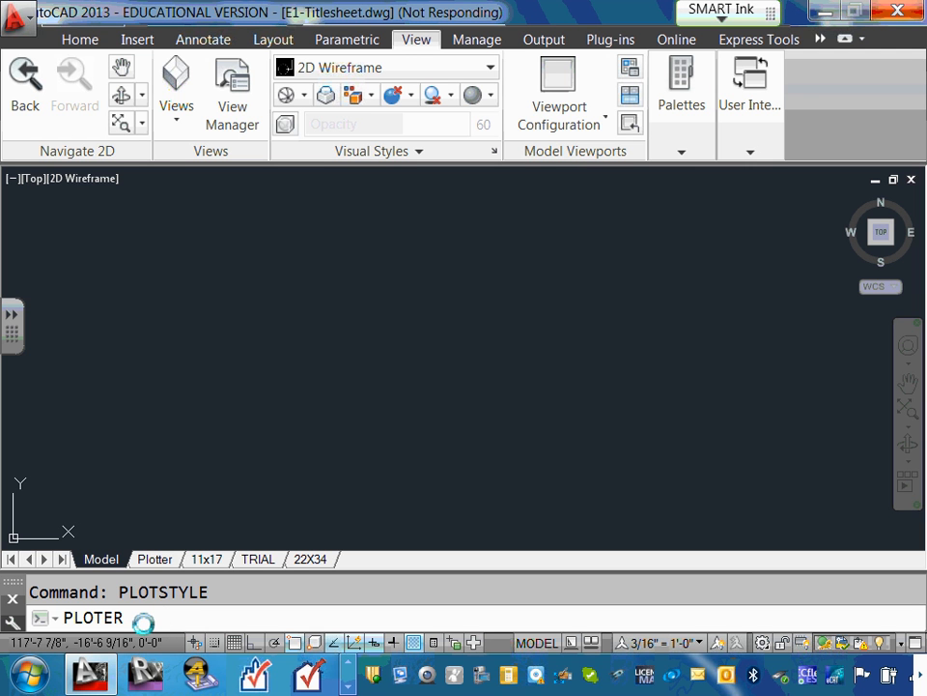
type("M")
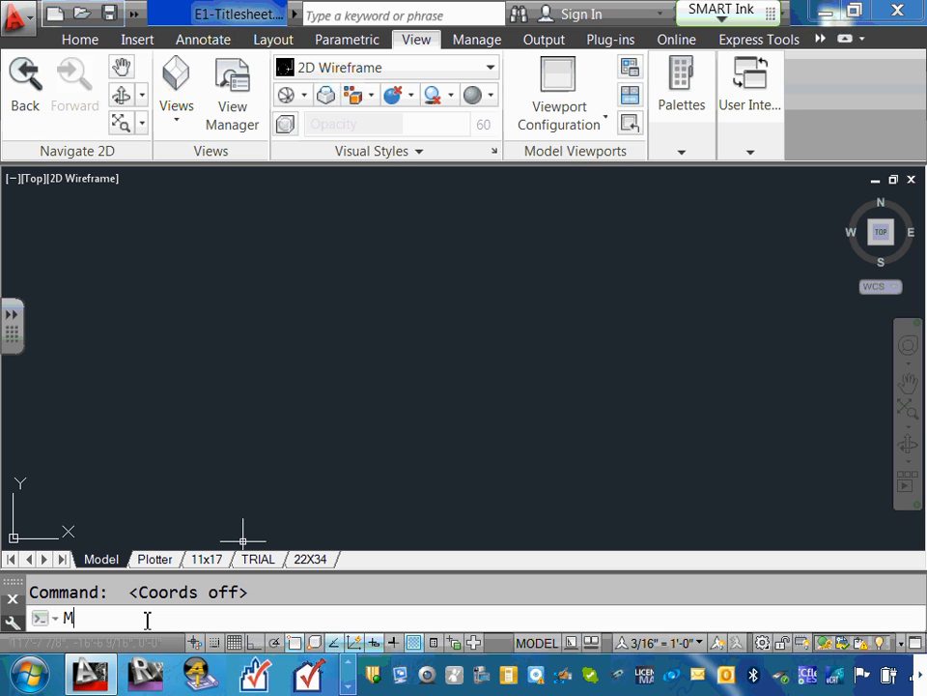
key("BackSpace")
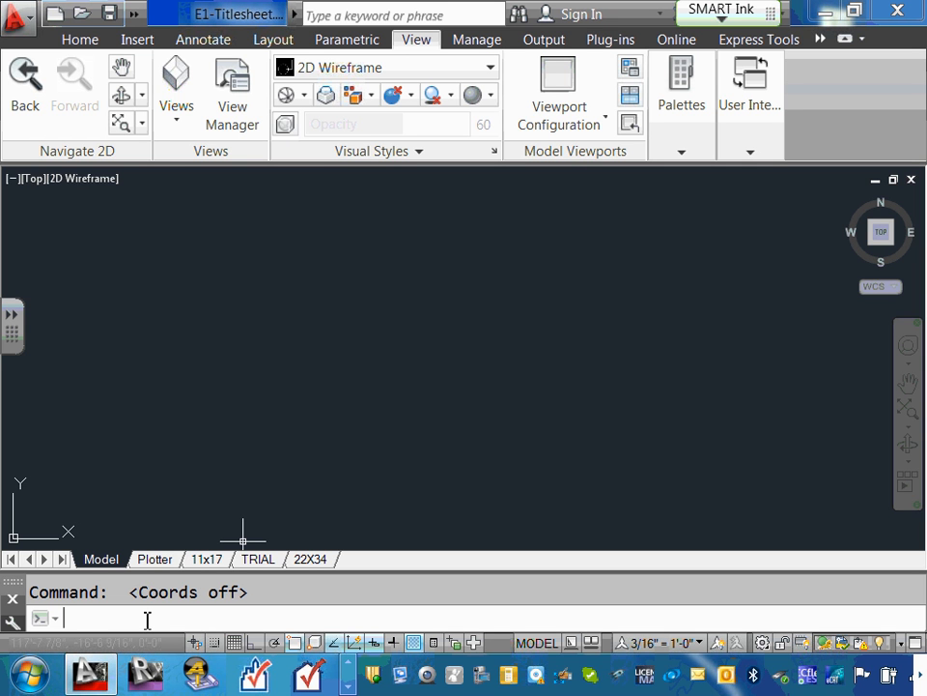
type("PLOT")
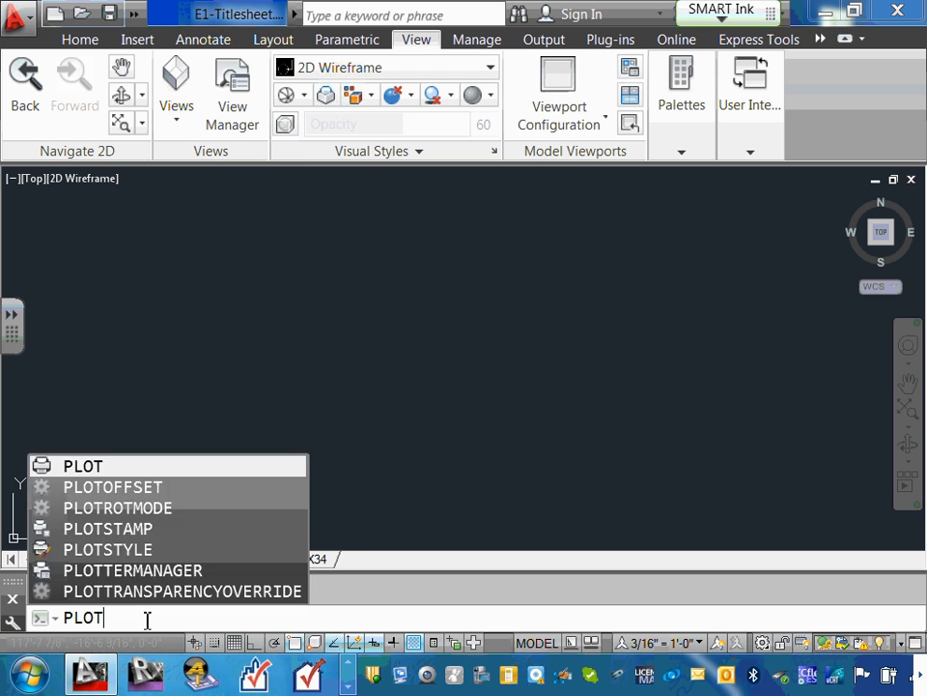
key("Return")
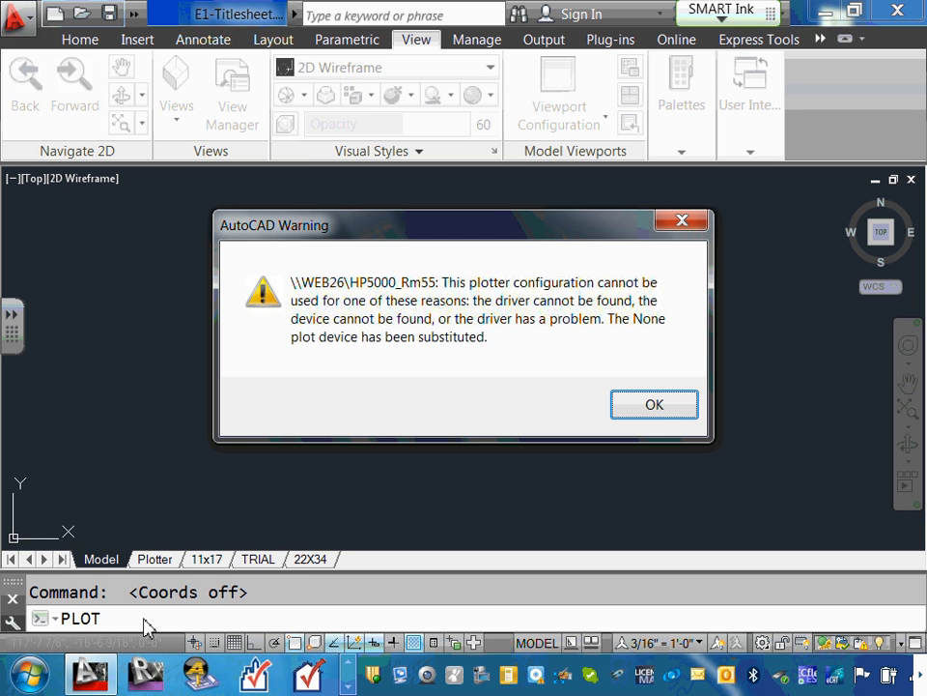
left_click(684, 414)
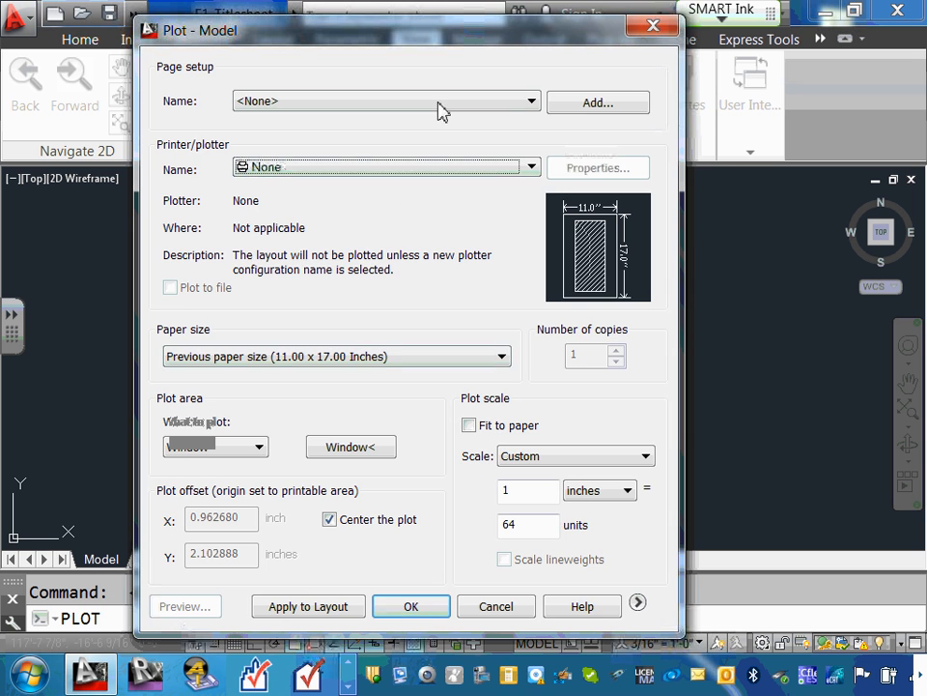
left_click(652, 25)
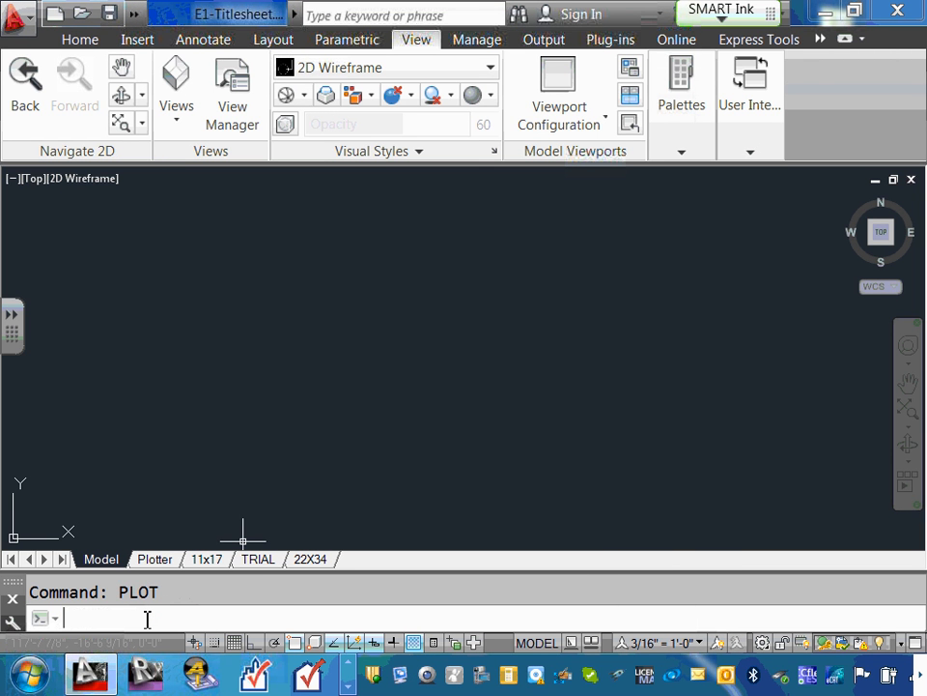
Step: Open the Plotters folder with the PLOTTERMANAGER command, maximize its window and close it
type("PLOTTERMANAGER")
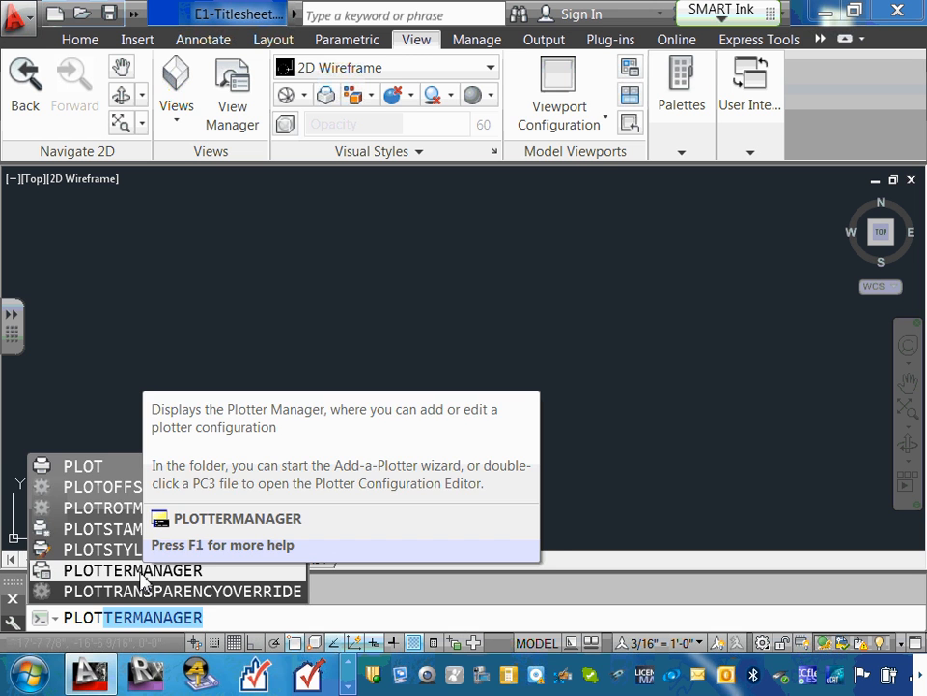
left_click(143, 574)
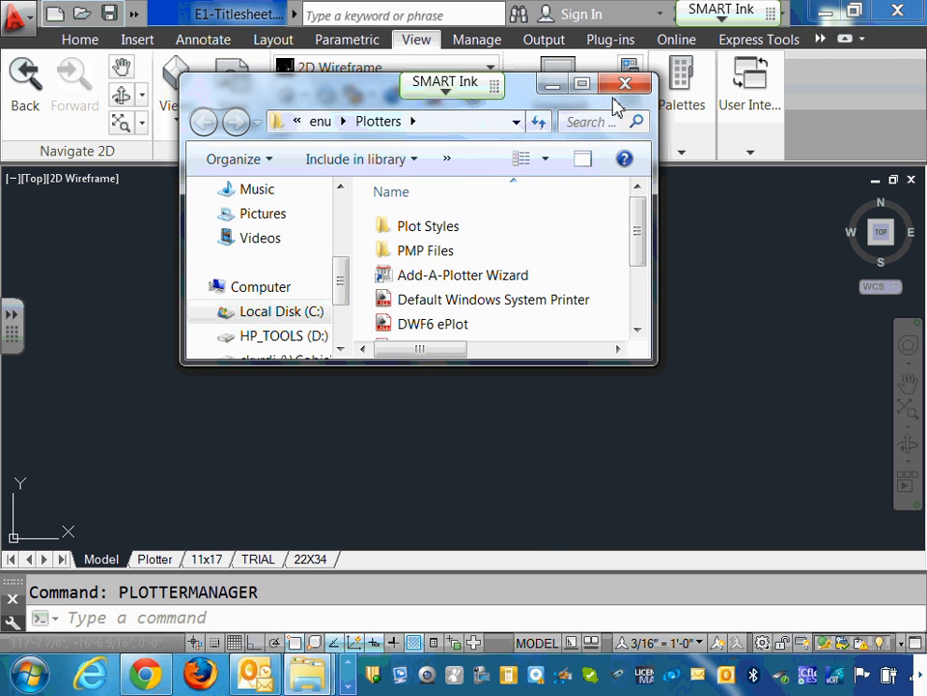
left_click(581, 84)
left_click(892, 13)
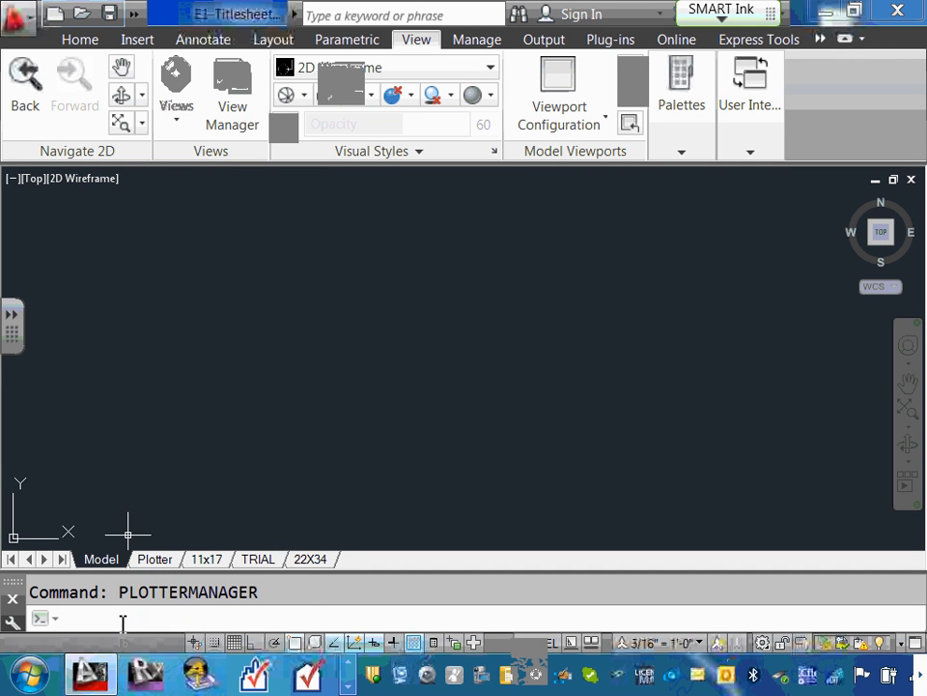
Step: Reopen the Plotters folder with PLOTTERMANAGER and arrange its window over the desktop, large enough to show all its files
type("PLOTTERMANAGER")
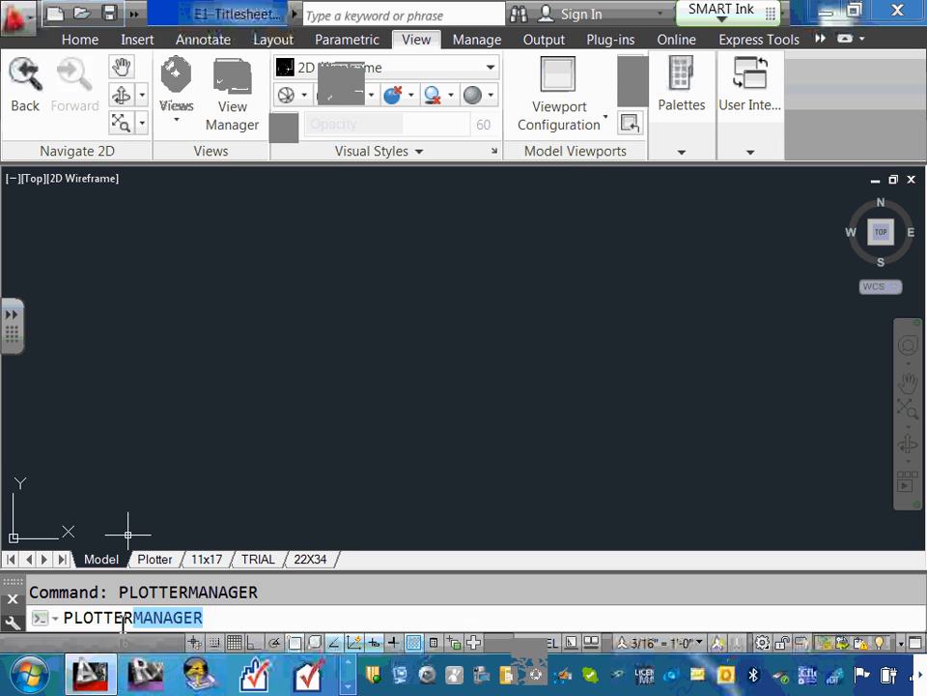
key("Return")
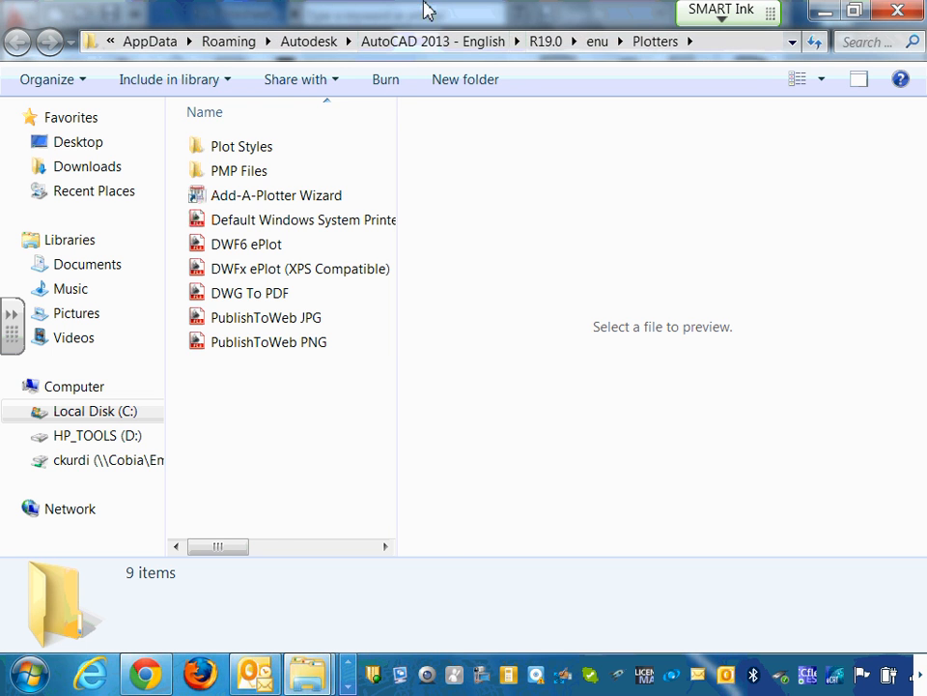
left_click_drag(433, 21, 241, 21)
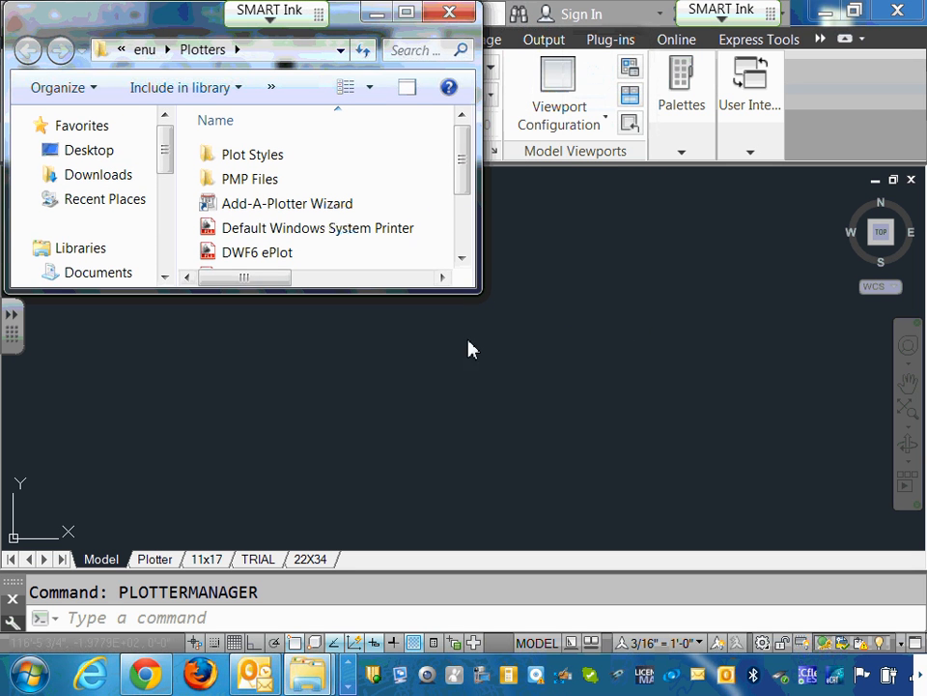
left_click_drag(482, 284, 511, 372)
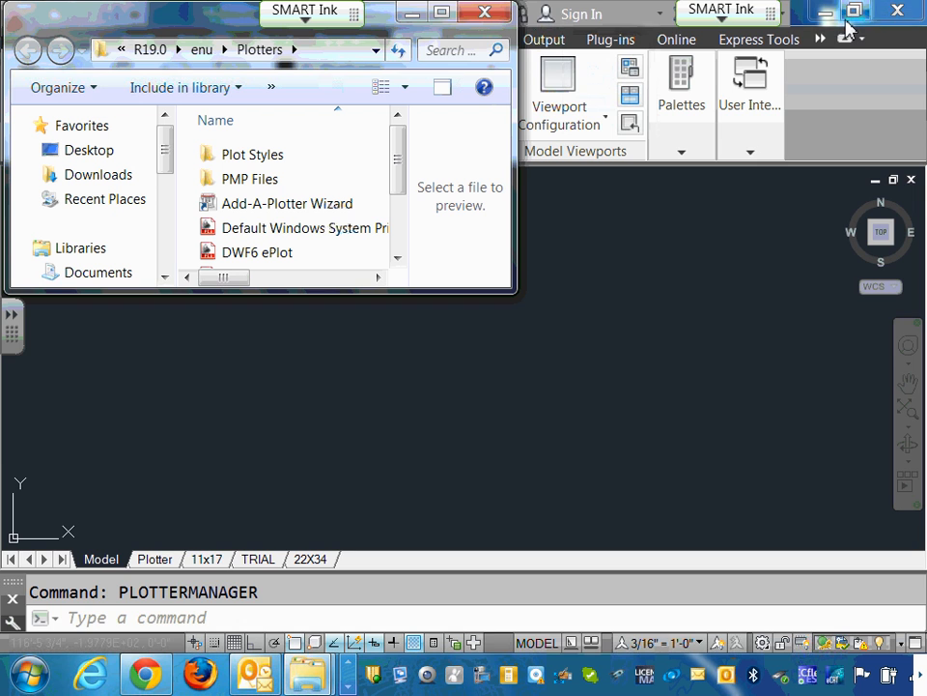
left_click(854, 11)
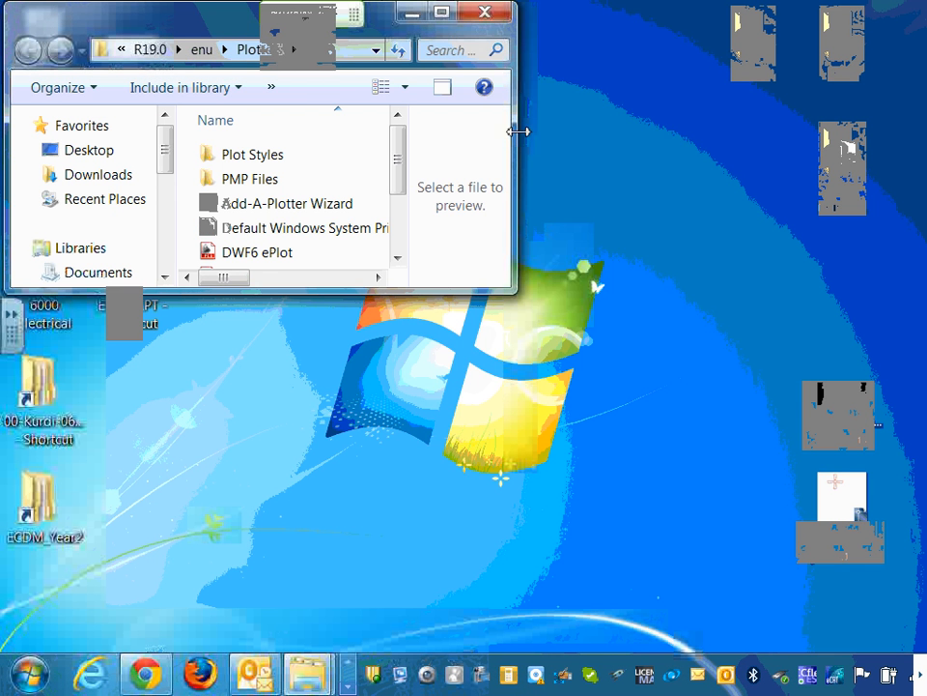
left_click_drag(518, 131, 695, 147)
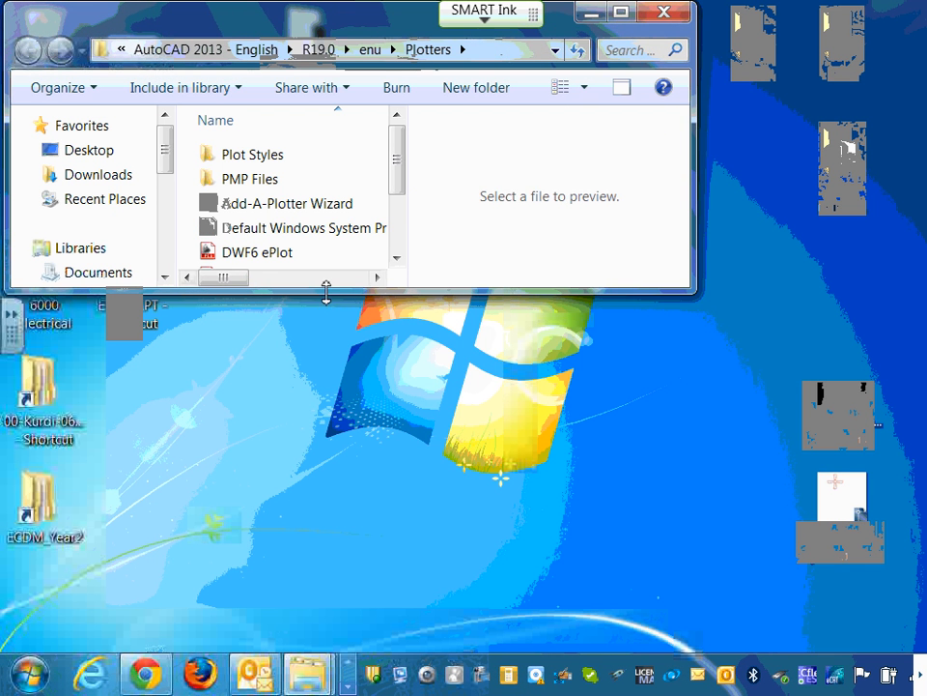
left_click_drag(350, 290, 357, 559)
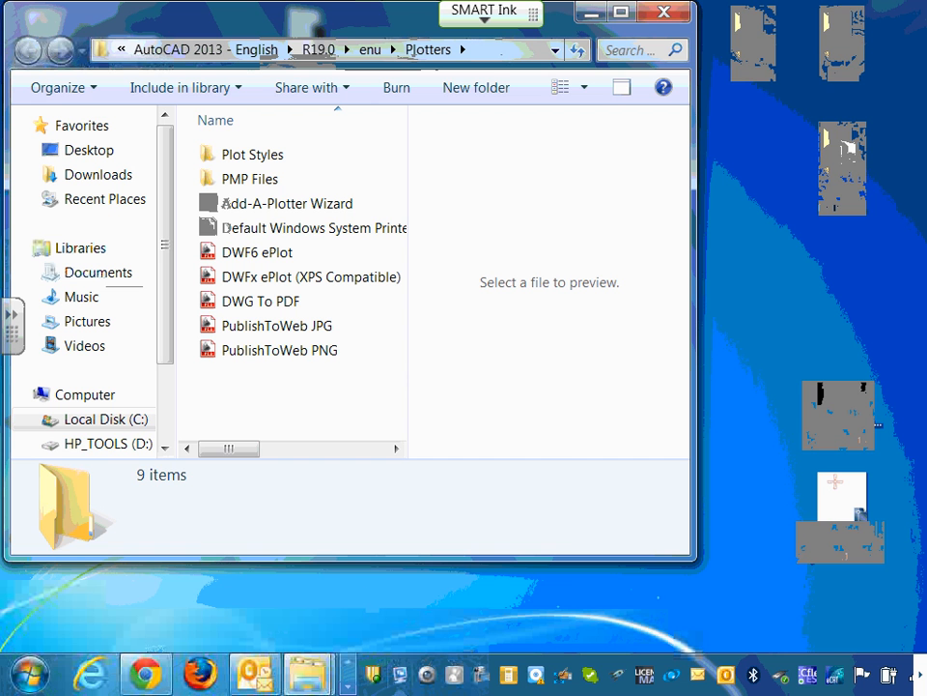
Step: Close the ELEC folder window, leaving the Plotters window open
mouse_move(302, 678)
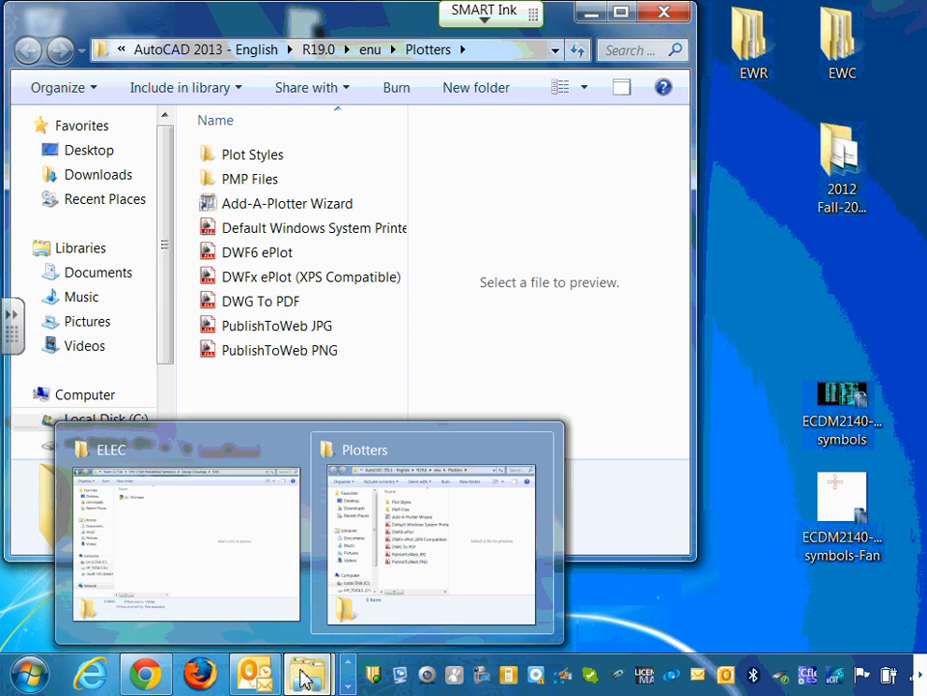
right_click(302, 678)
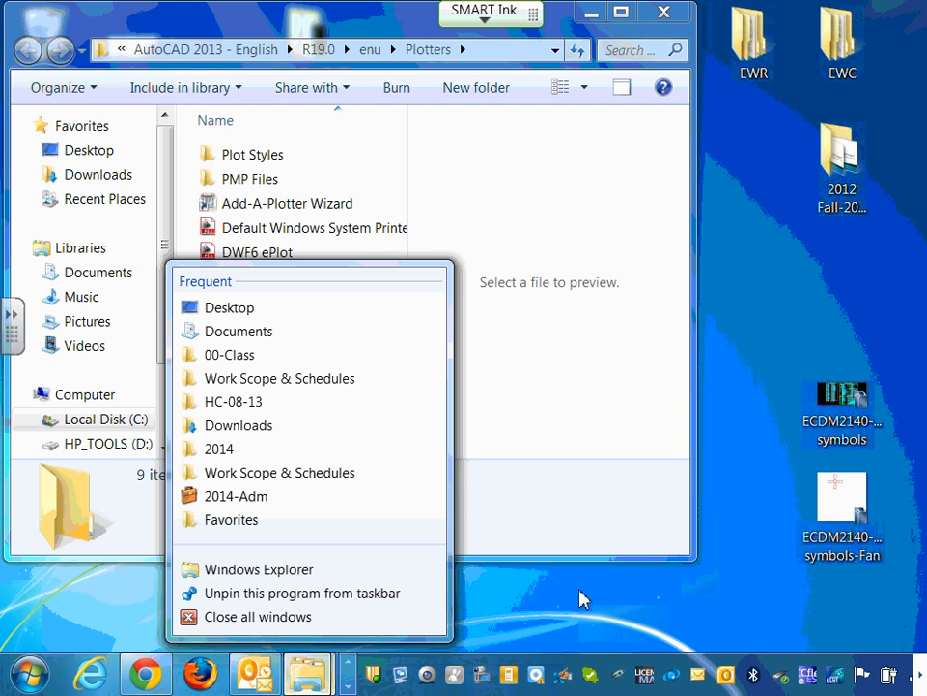
left_click(656, 608)
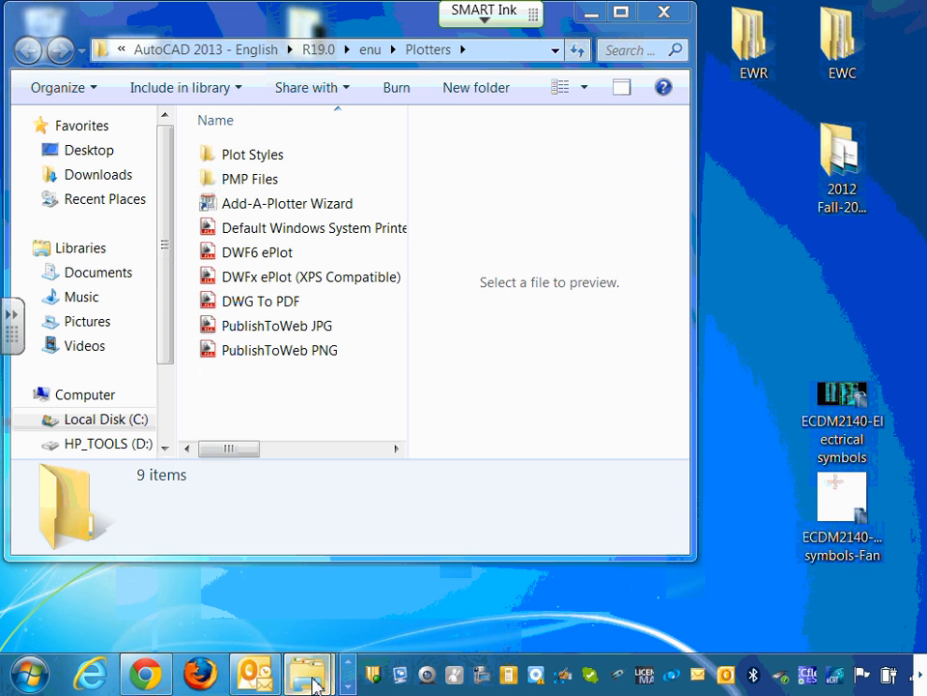
mouse_move(304, 671)
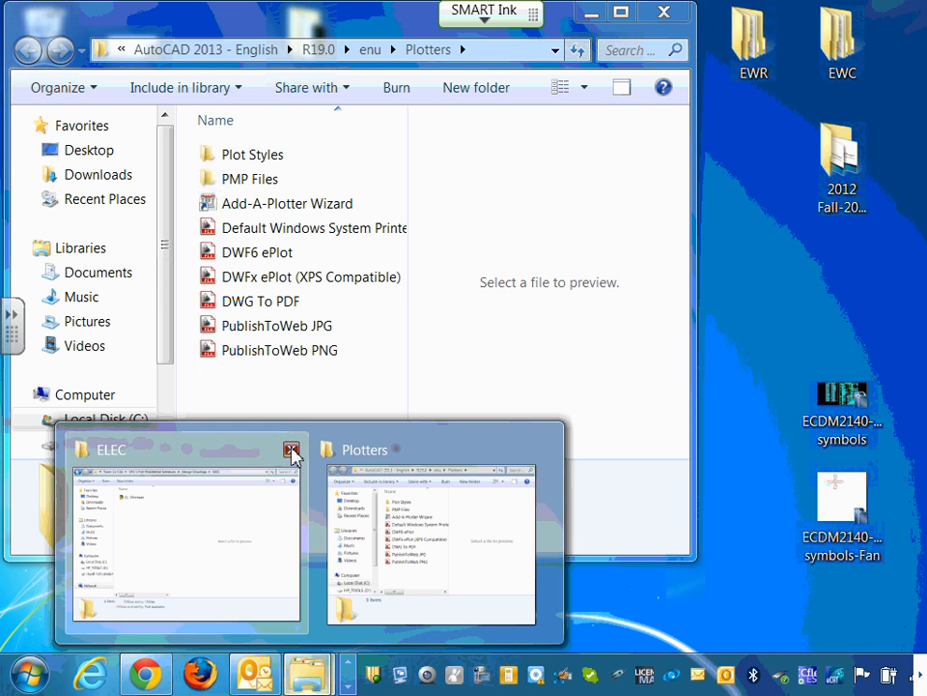
left_click(290, 449)
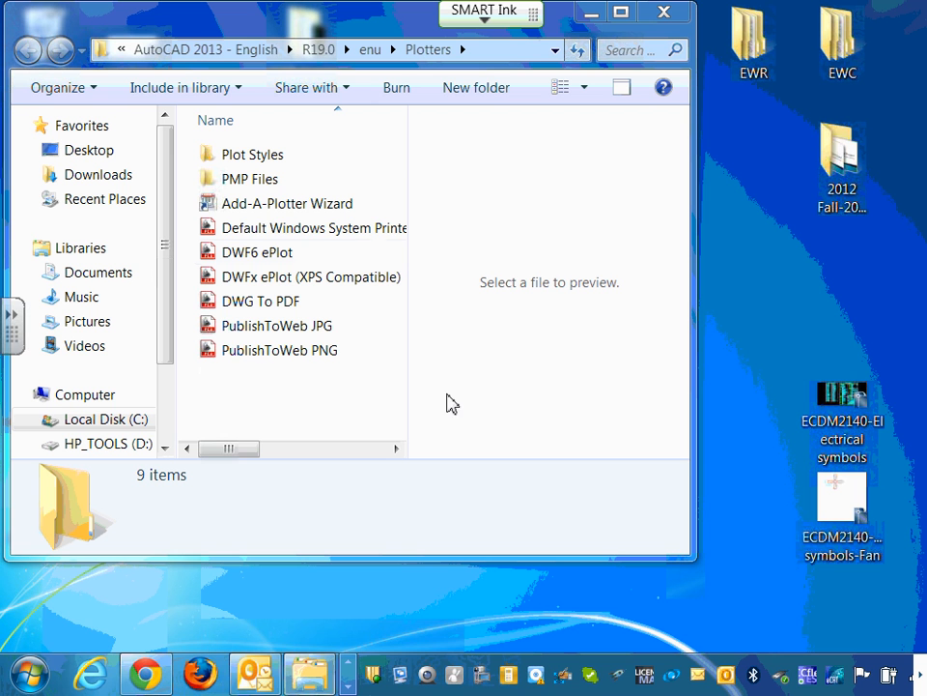
Step: Open a second Windows Explorer window alongside the Plotters folder and maximize it
right_click(309, 680)
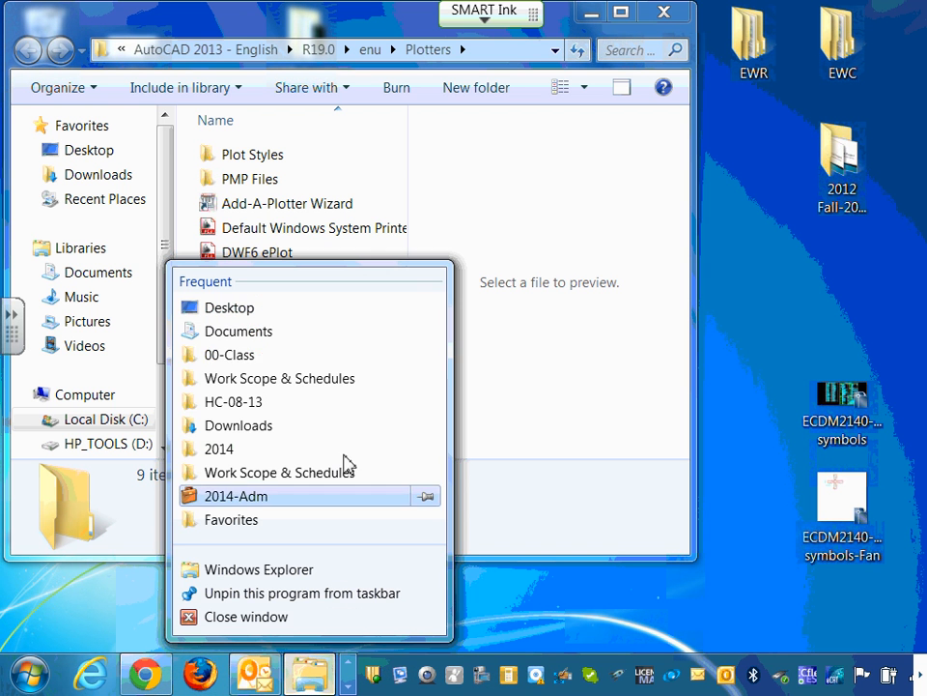
left_click(287, 570)
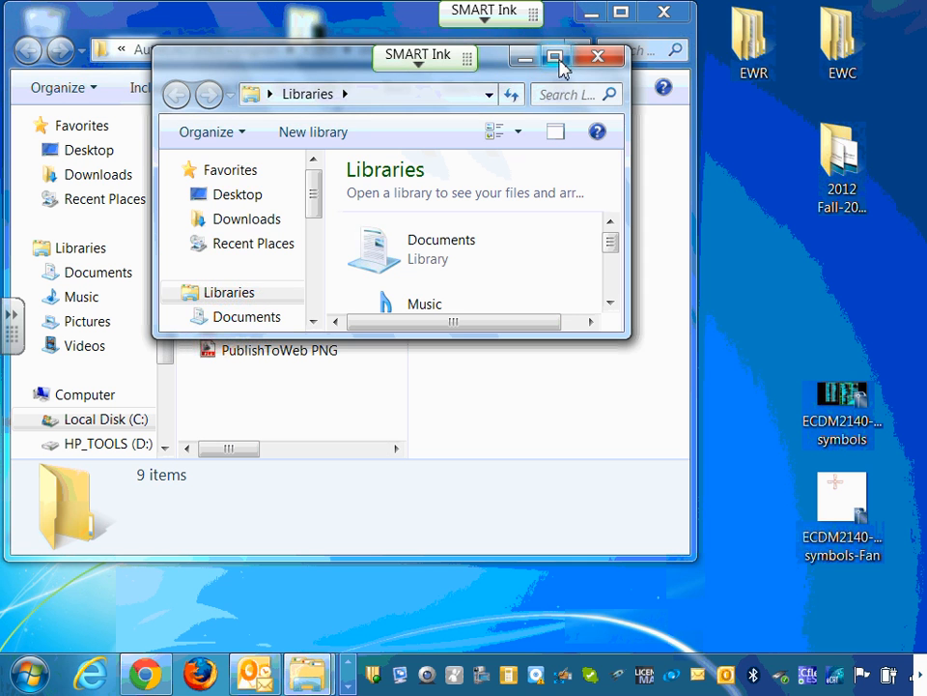
left_click_drag(499, 69, 506, 71)
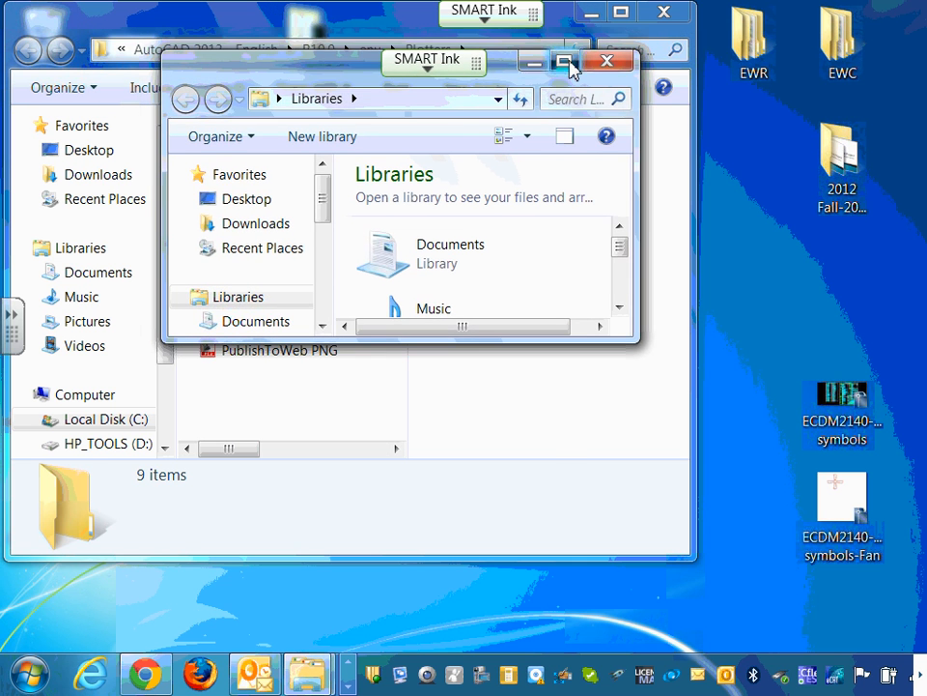
left_click(564, 61)
Step: Browse through the desktop's ECDM_Year2 shortcut and the 2014 Fall-2015 Spring folder to the Team 11-CSK folder
left_click(69, 147)
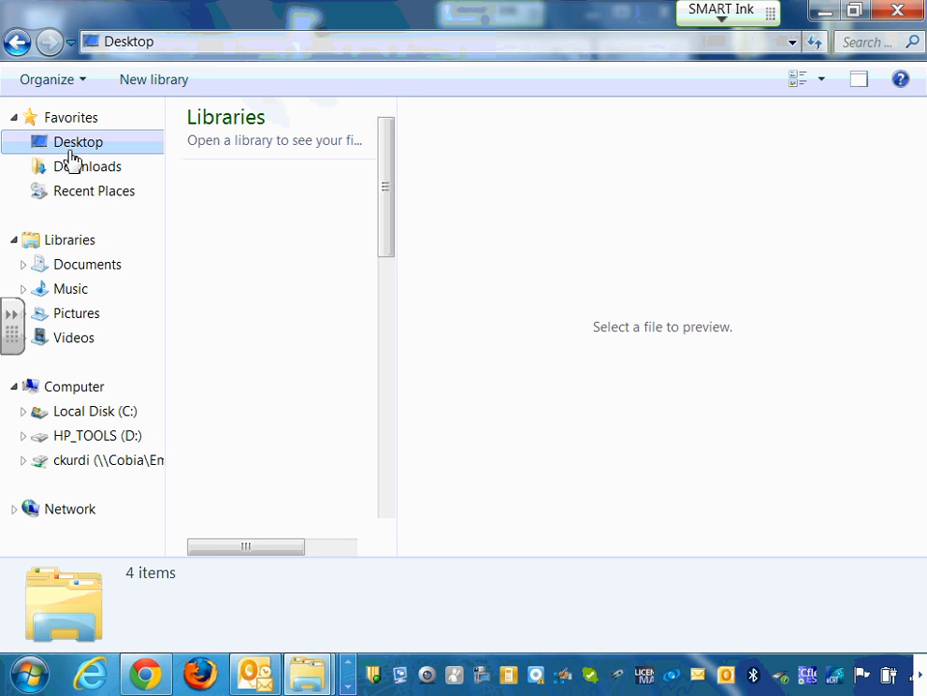
left_click_drag(379, 190, 409, 480)
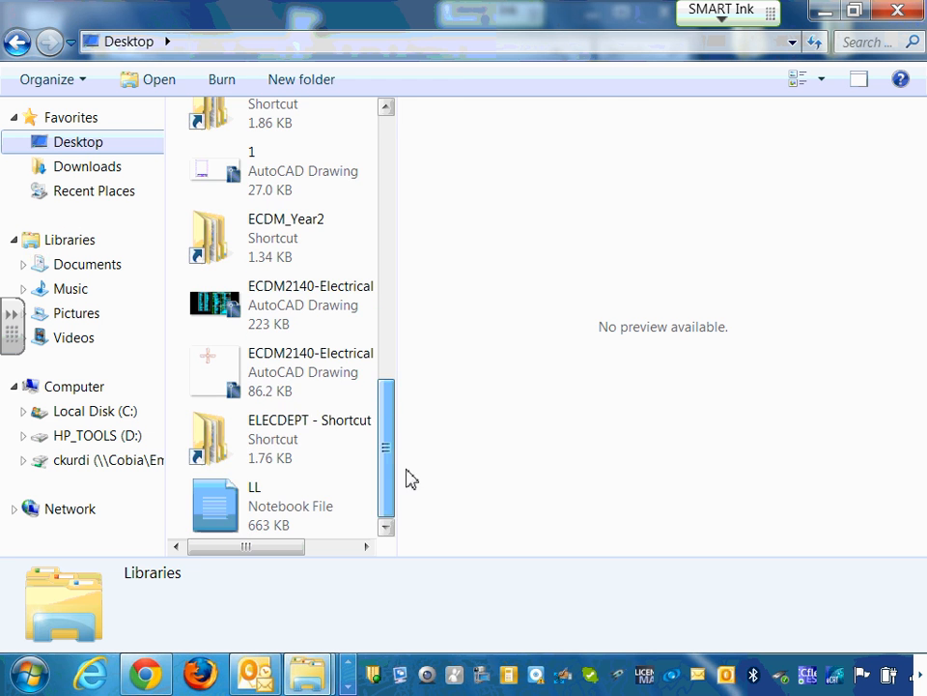
left_click(298, 248)
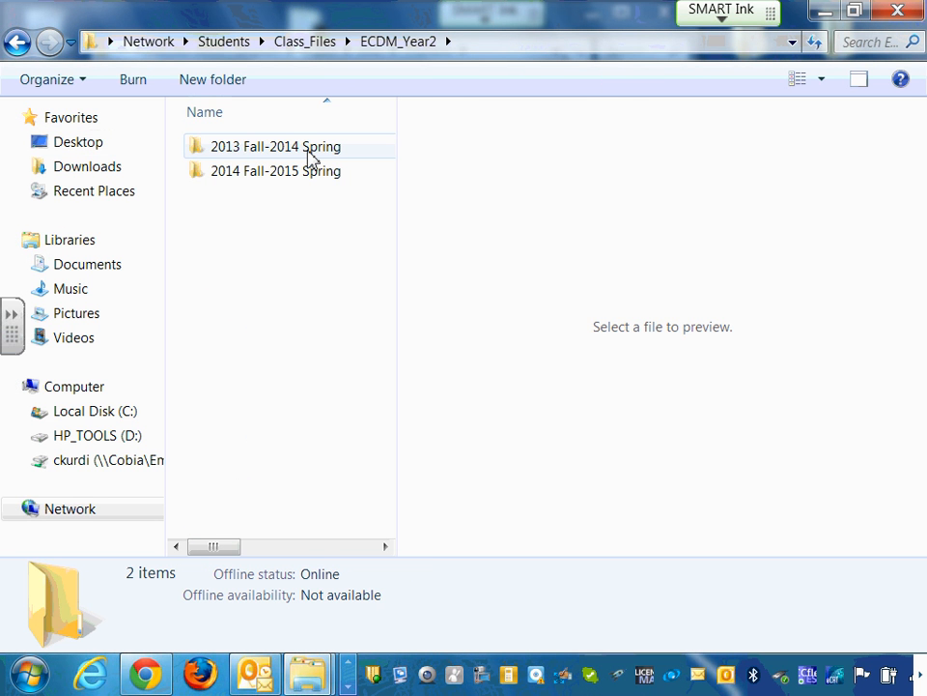
double_click(307, 188)
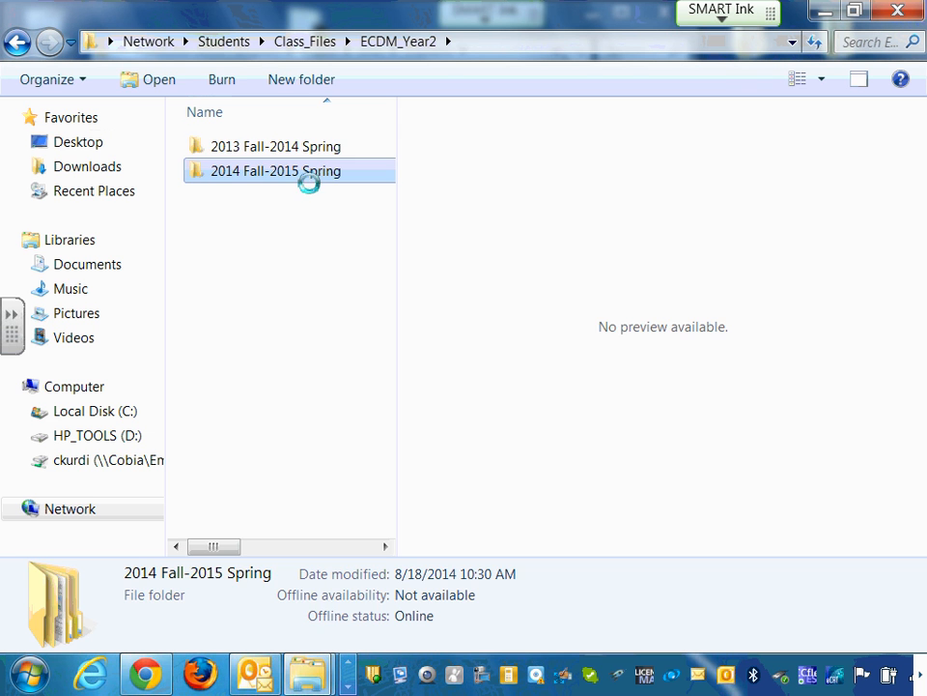
left_click(275, 422)
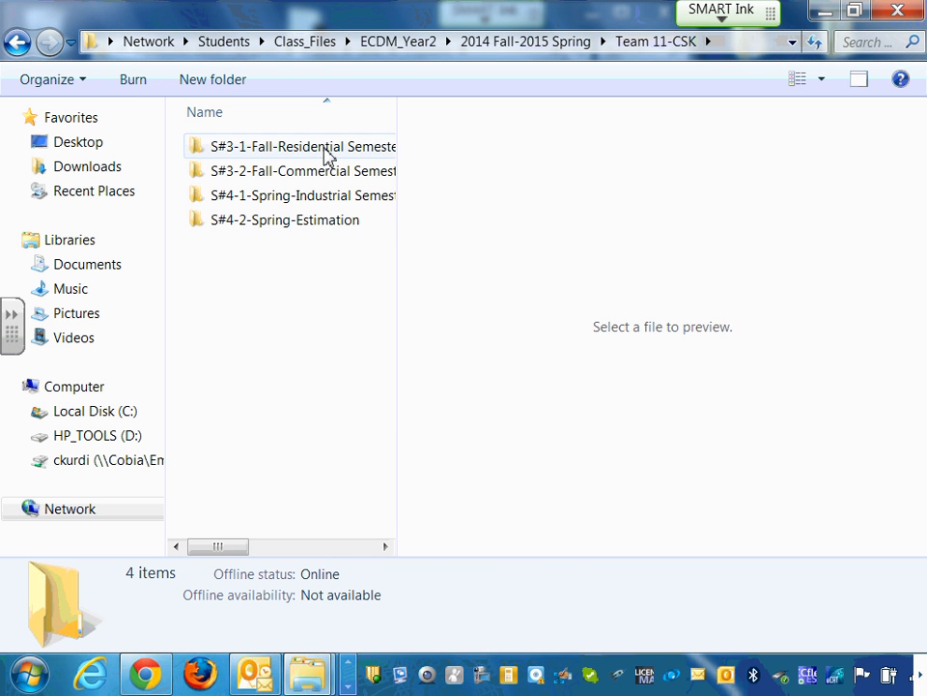
Step: Open XRefs under S#3-1-Fall-Residential Semester, Design Drawings, and select the ECDM2140_2014 plot style table file
left_click(325, 147)
double_click(300, 150)
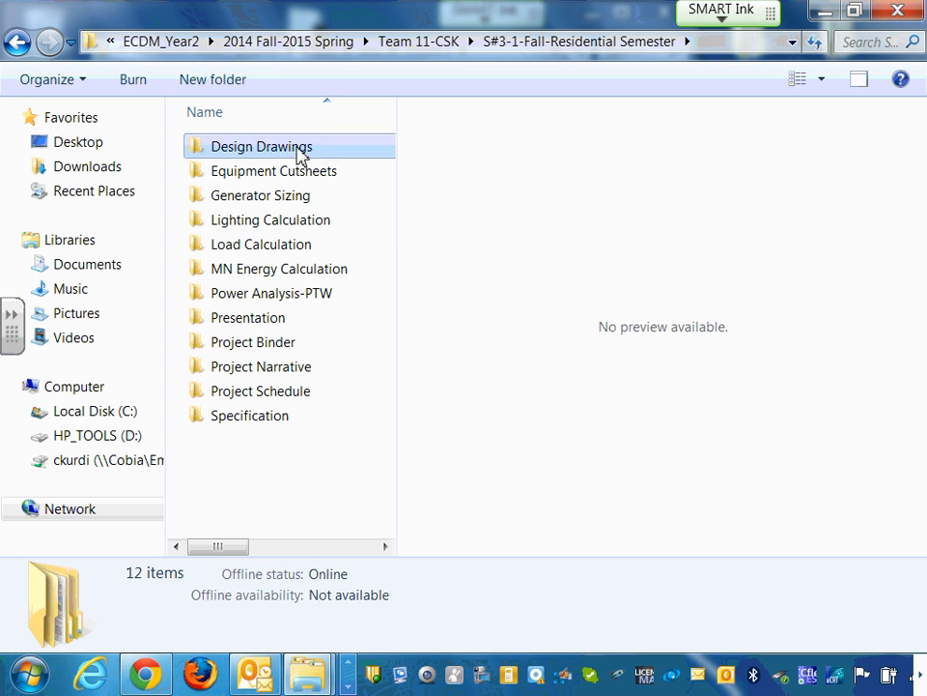
double_click(232, 174)
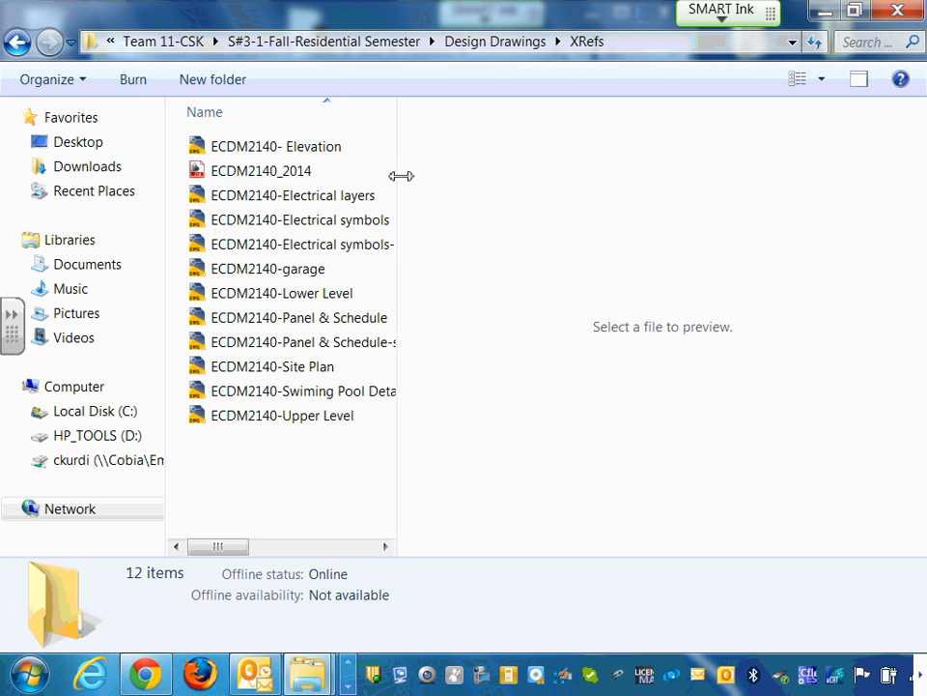
left_click_drag(397, 176, 487, 174)
left_click(247, 176)
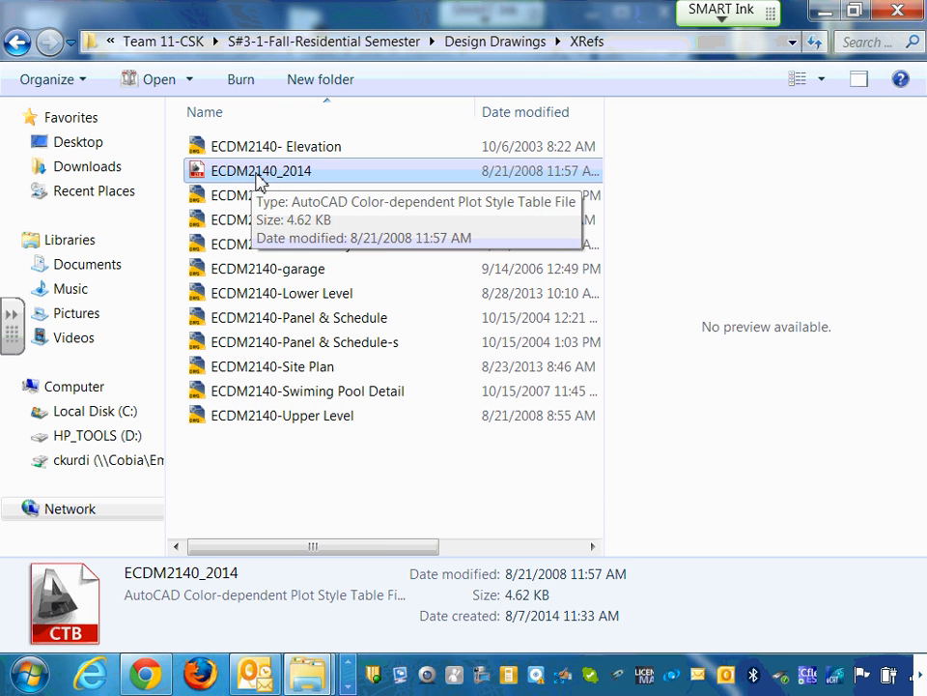
Step: Resize the XRefs and Plotters folder windows so both file lists are visible side by side
left_click_drag(586, 20, 714, 28)
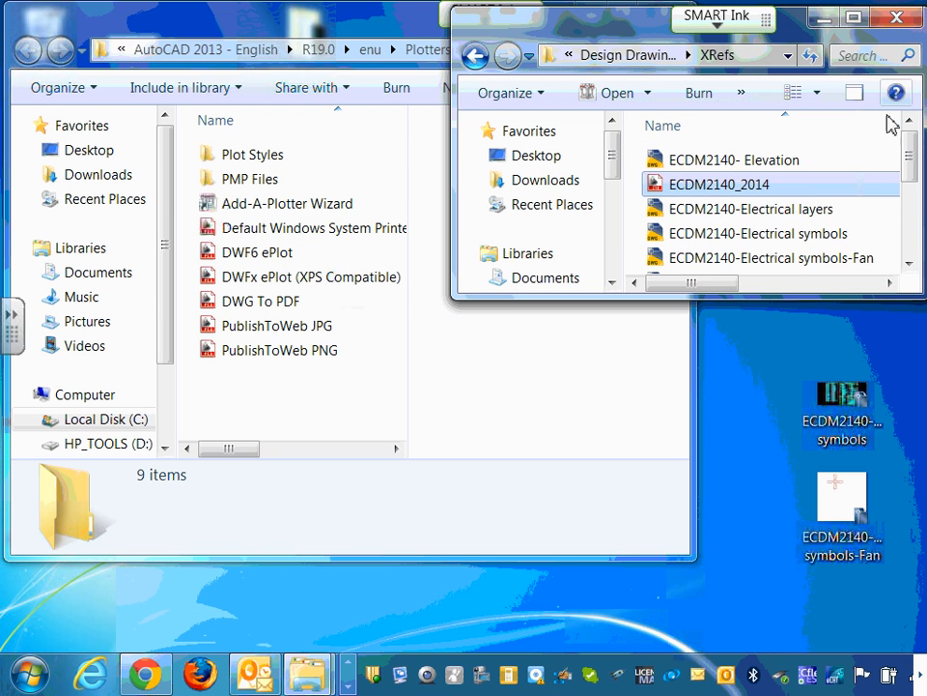
left_click_drag(696, 359, 535, 386)
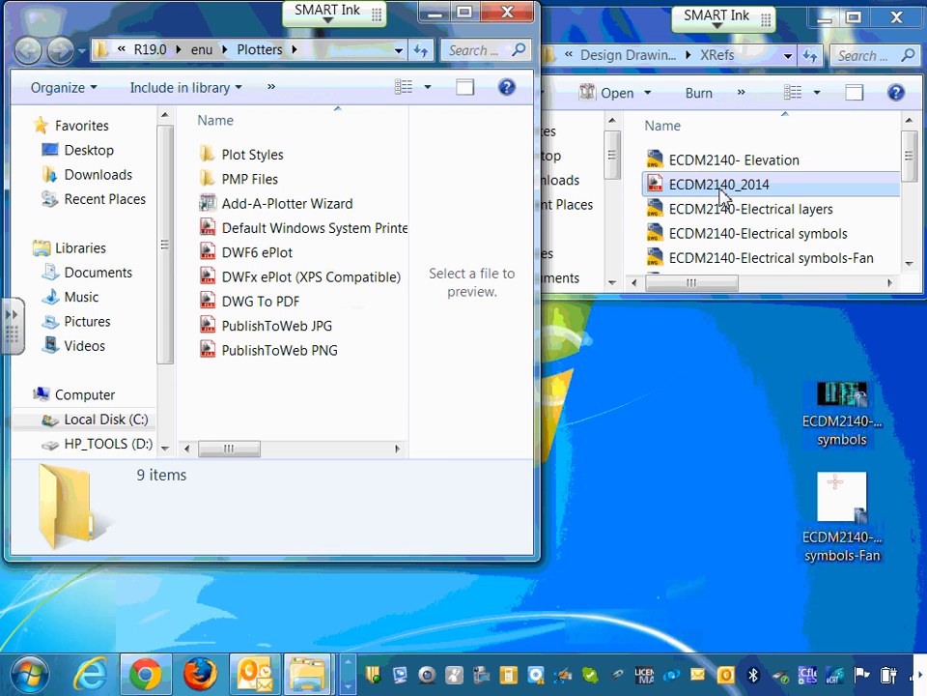
left_click_drag(815, 298, 810, 549)
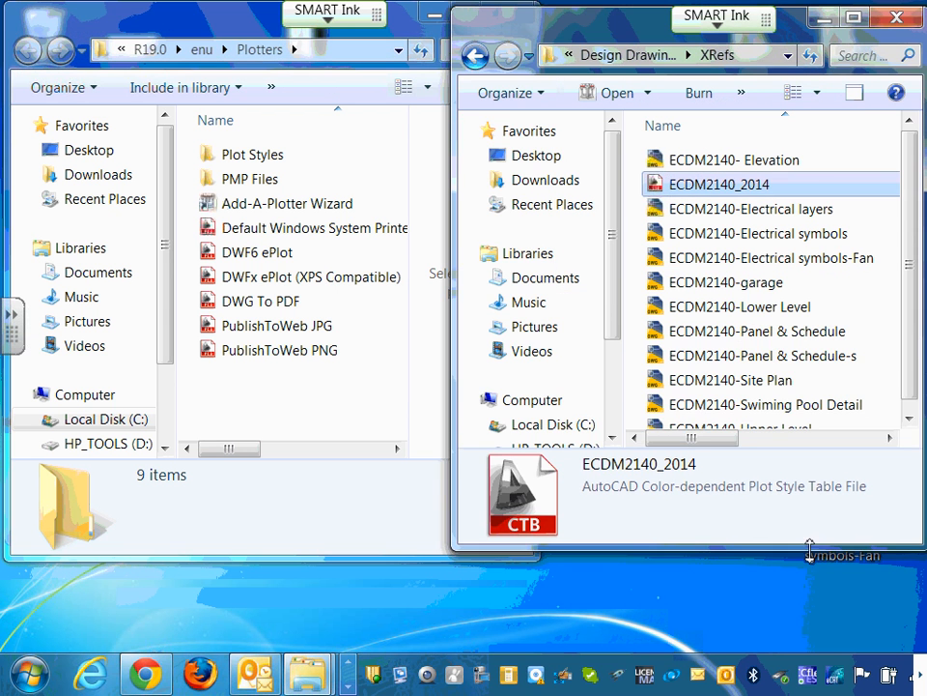
Step: Copy the ECDM2140_2014 plot style table from the XRefs folder and paste it into the Plotters folder
right_click(725, 183)
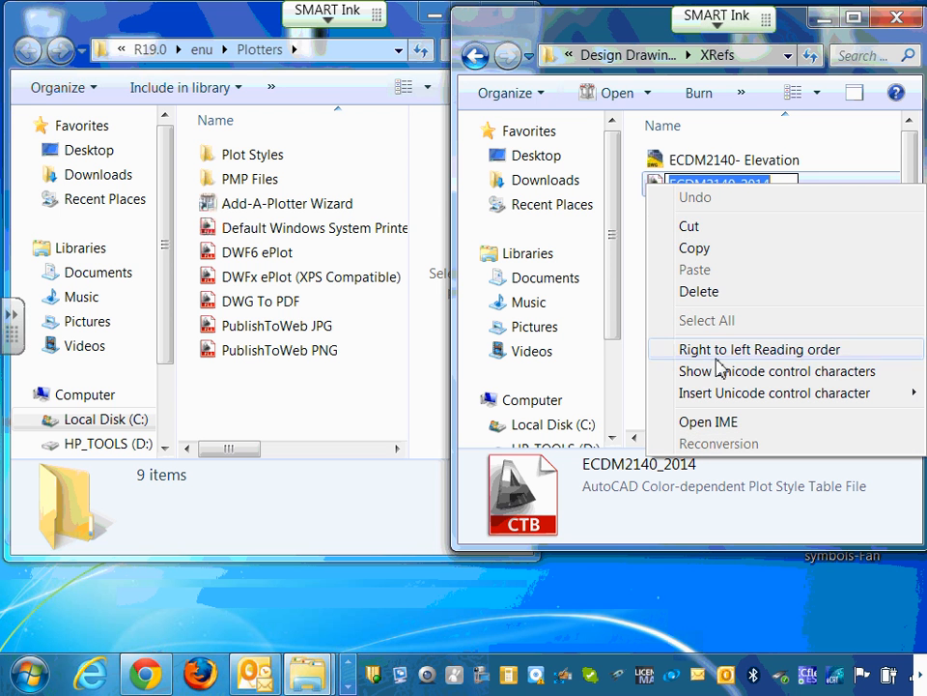
left_click(508, 30)
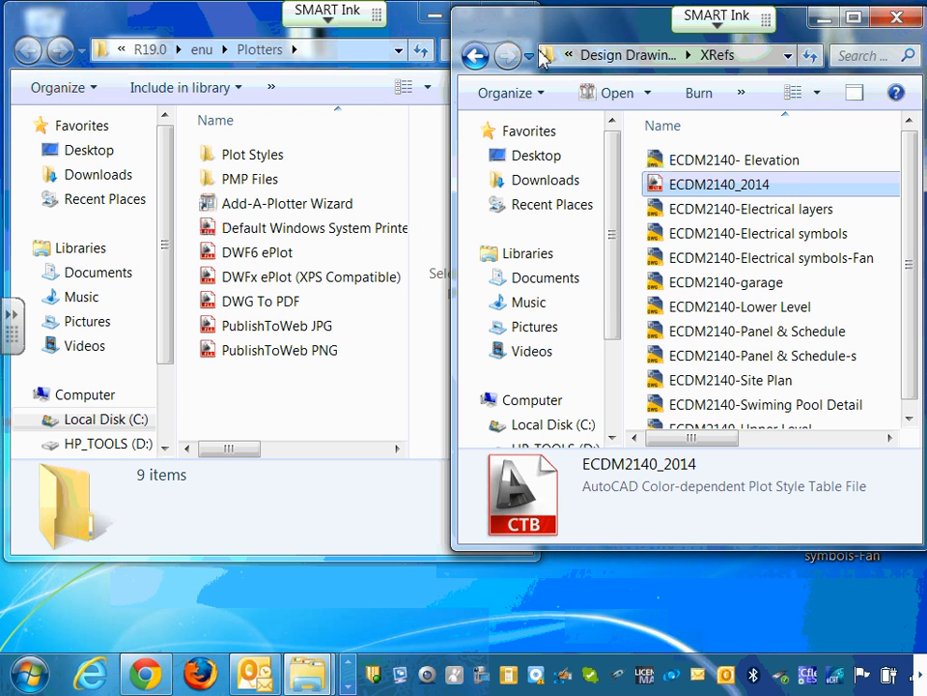
right_click(727, 186)
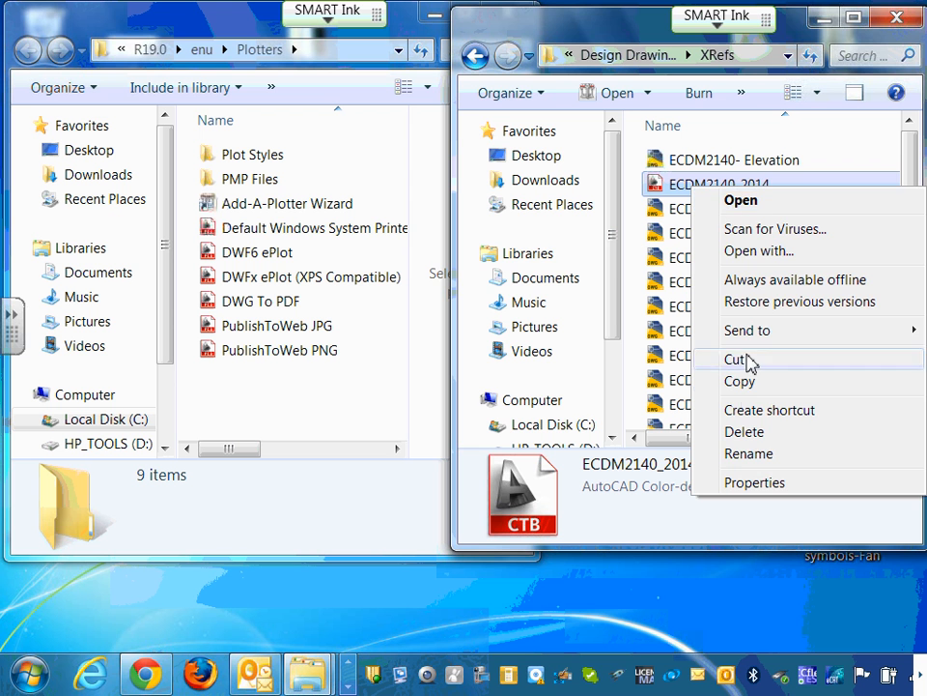
left_click(745, 382)
left_click(246, 398)
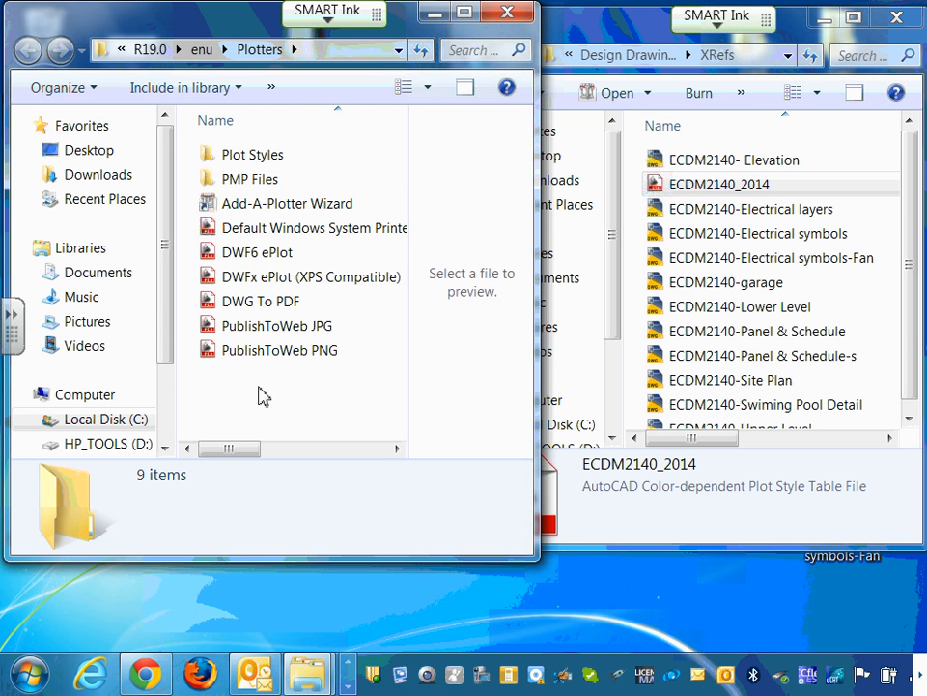
right_click(257, 385)
left_click(316, 230)
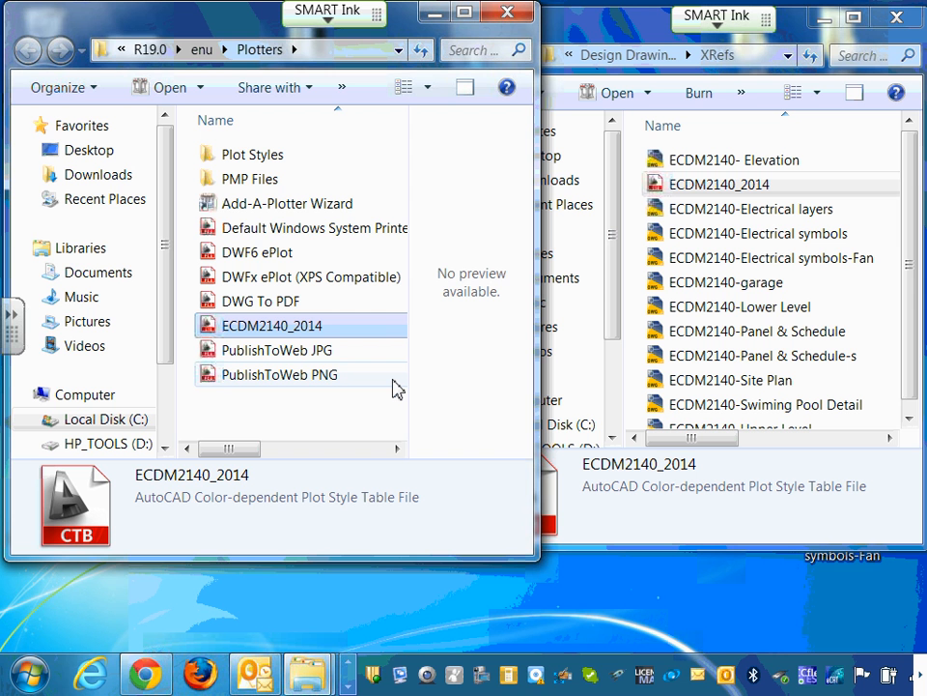
Step: Put away the Plotters and XRefs folder windows and switch to the E1-Titlesheet drawing in AutoCAD
left_click(509, 12)
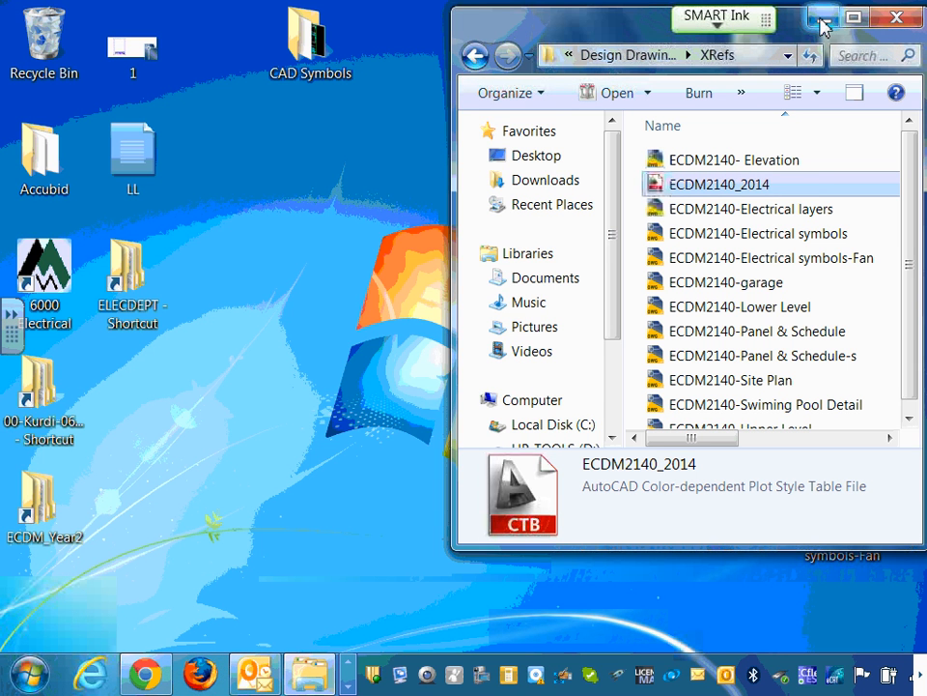
left_click(822, 19)
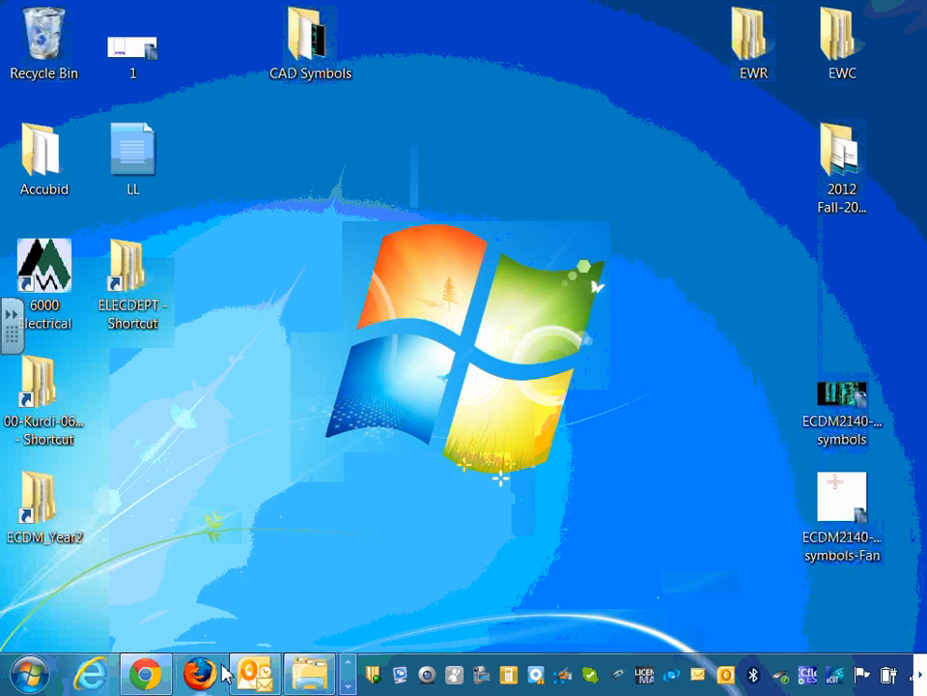
left_click(346, 685)
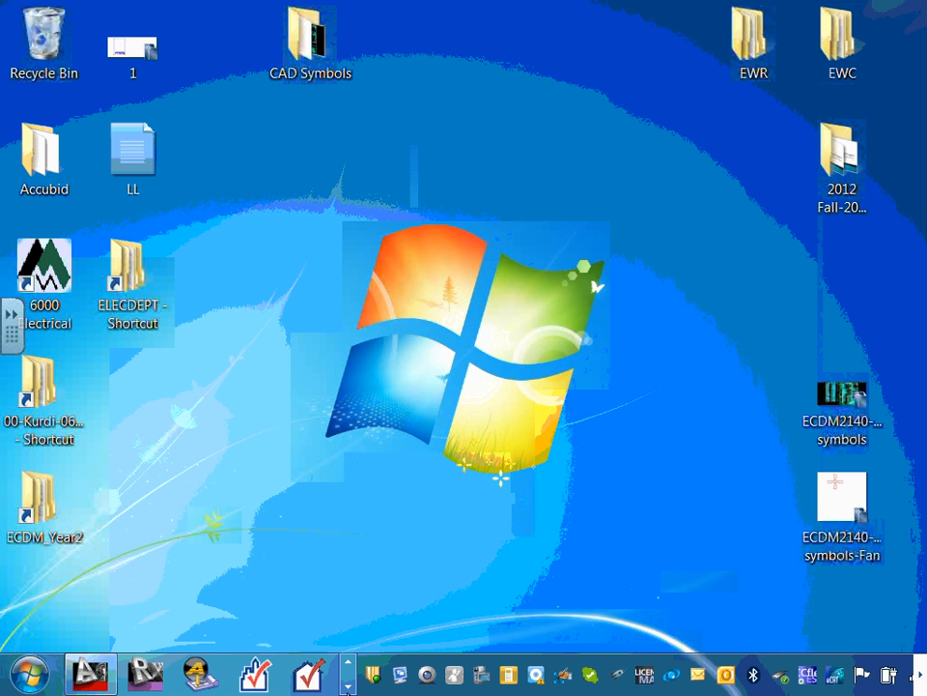
left_click(89, 673)
left_click(348, 663)
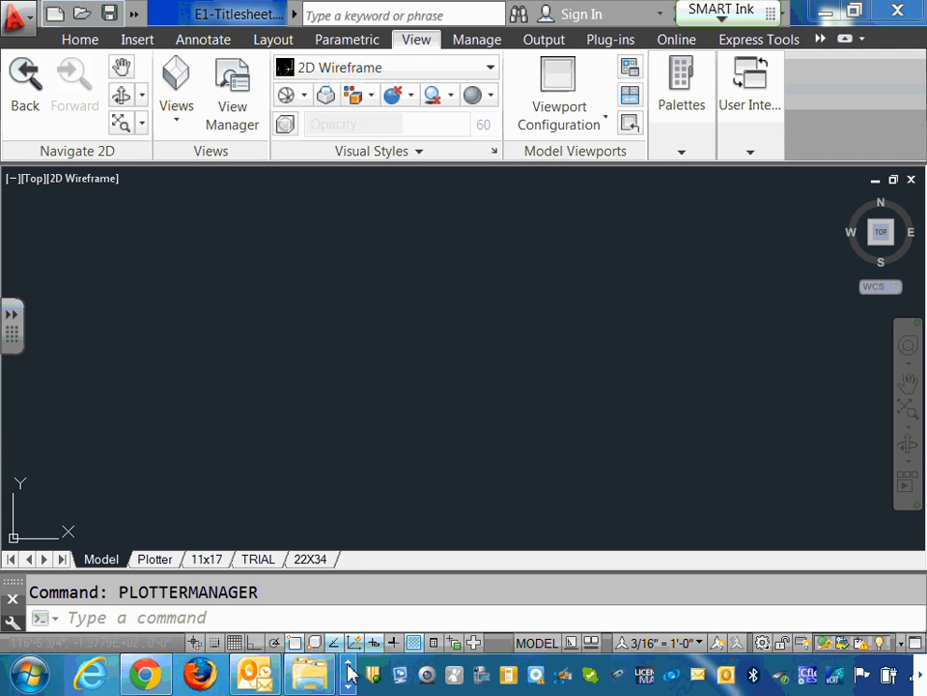
left_click(348, 686)
left_click(348, 686)
left_click(348, 686)
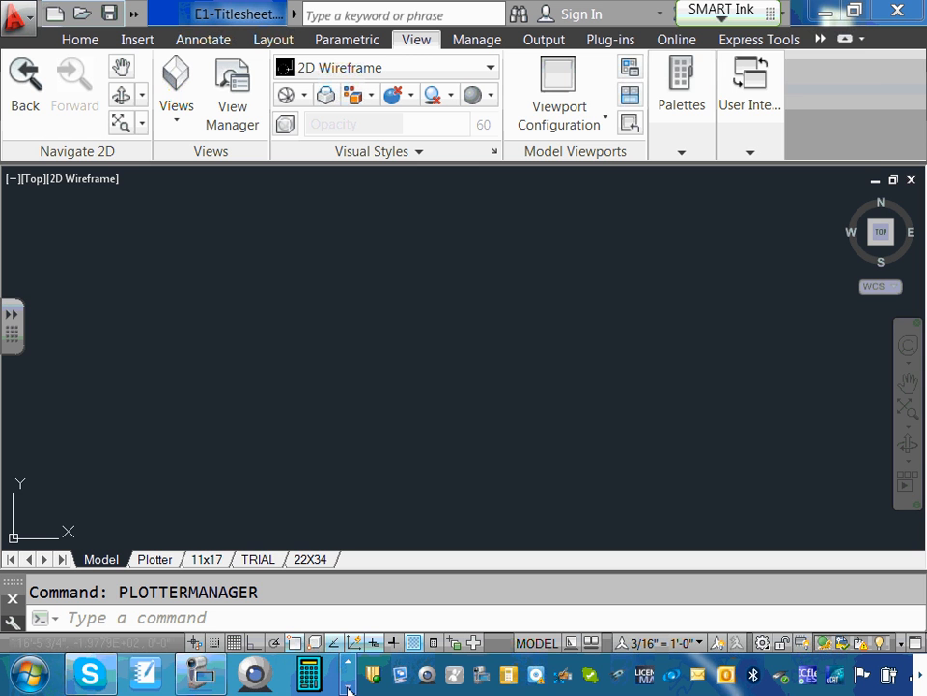
left_click(200, 673)
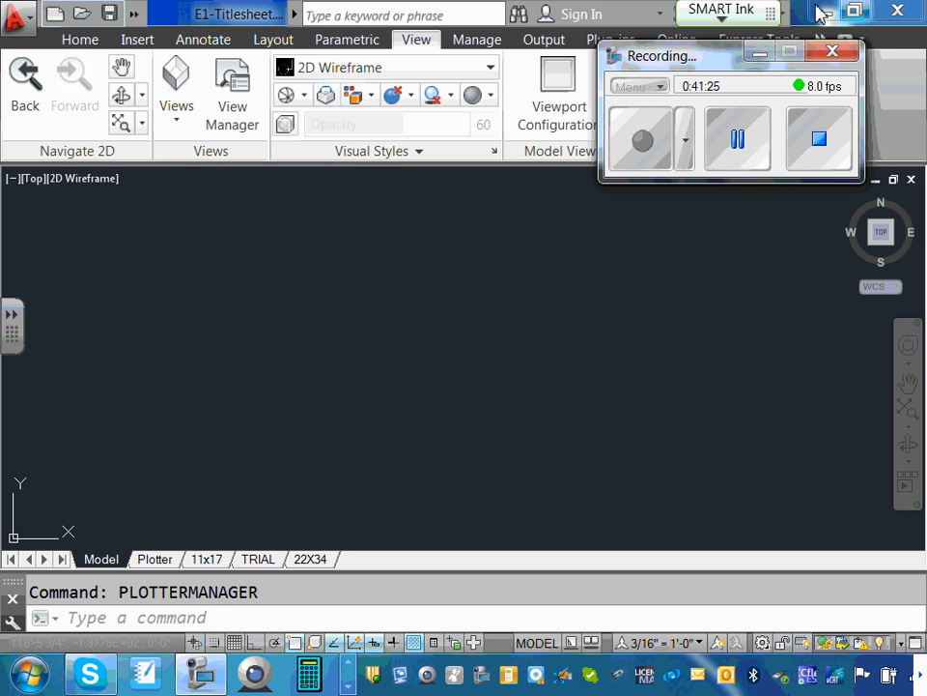
left_click(741, 142)
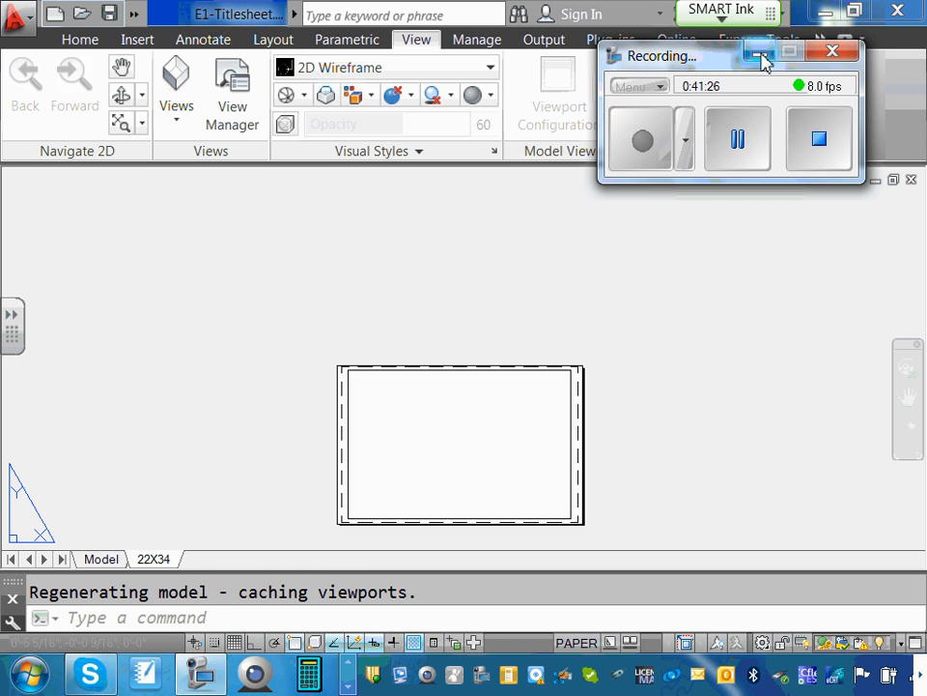
left_click(762, 54)
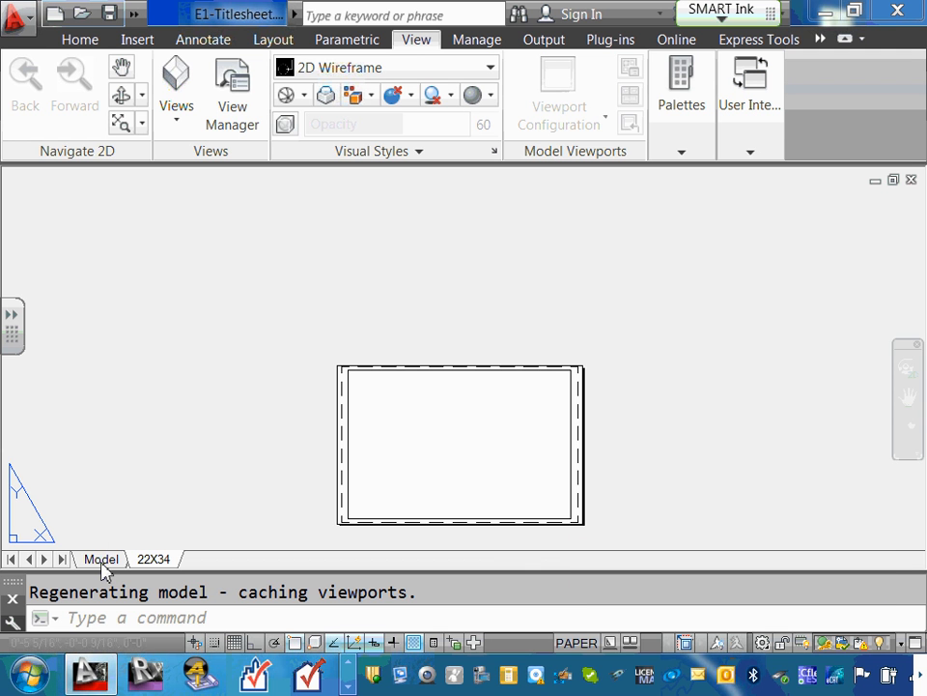
Step: Display the 22X34 layout and zoom to the extents of its sheet
left_click(102, 560)
left_click(153, 560)
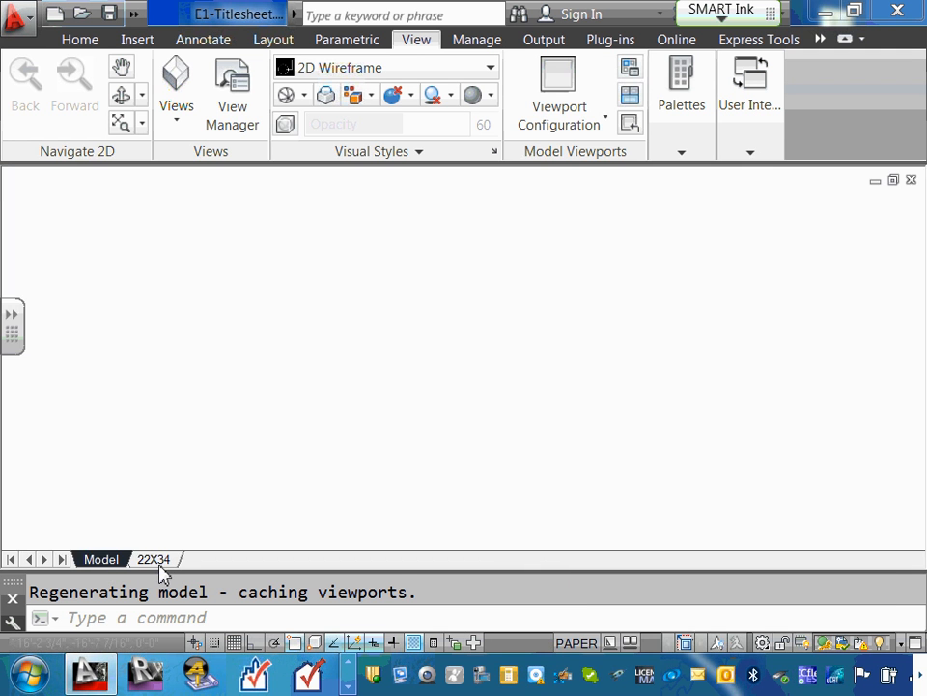
scroll(570, 372, "up", 4)
middle_click_drag(464, 448, 530, 272)
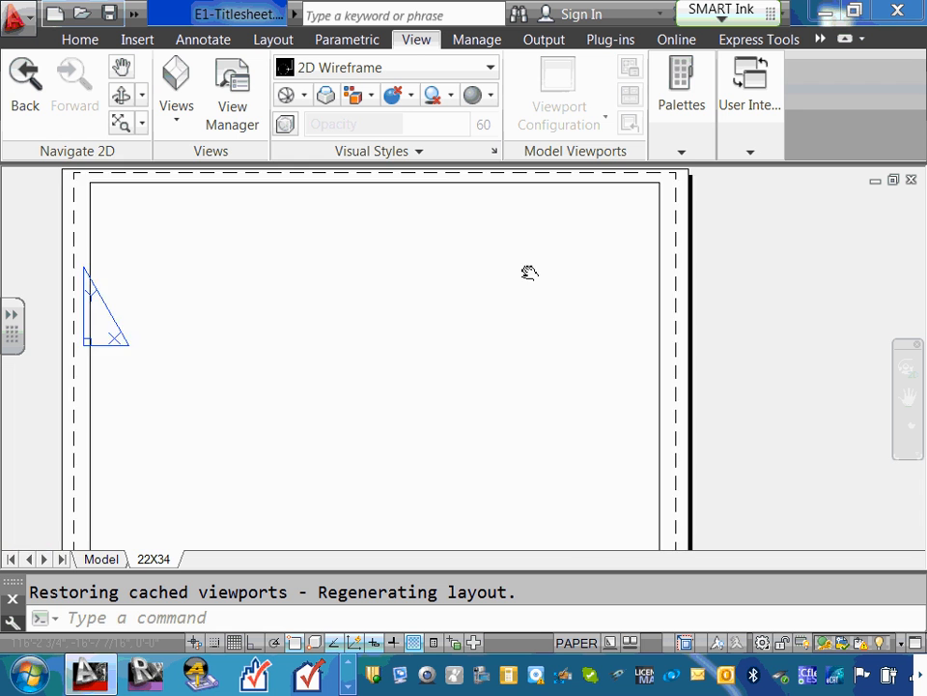
scroll(498, 369, "down", 4)
type("z")
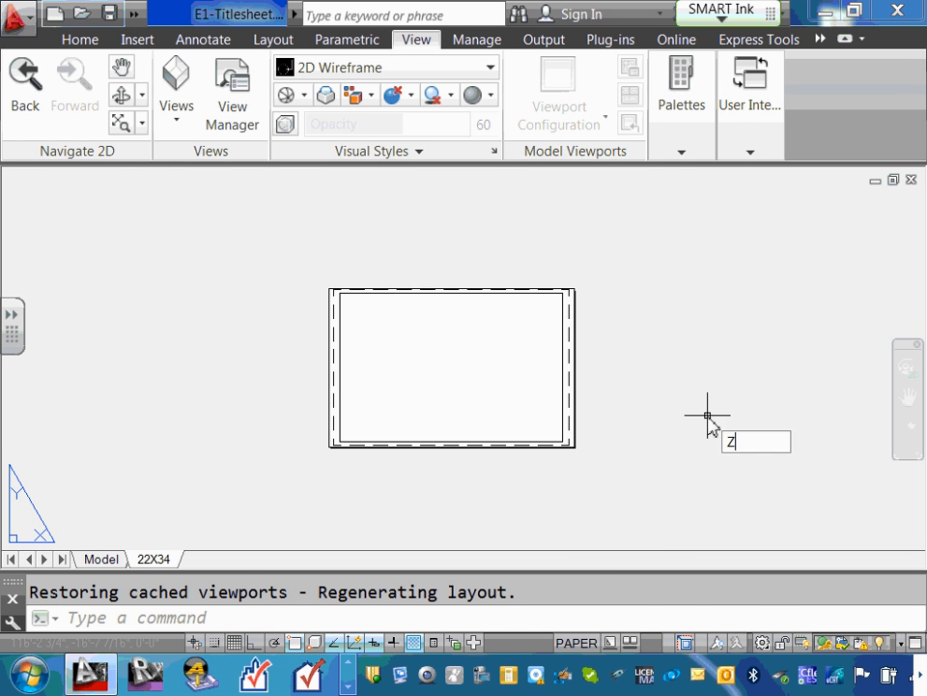
key("Return")
type("e")
key("Return")
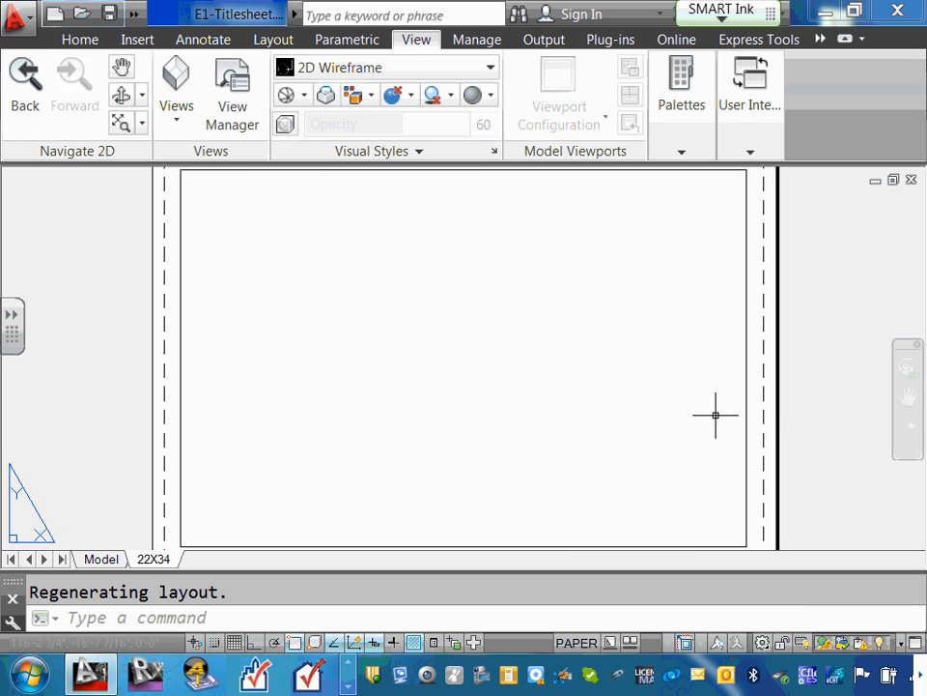
scroll(714, 415, "down", 2)
scroll(715, 416, "up", 2)
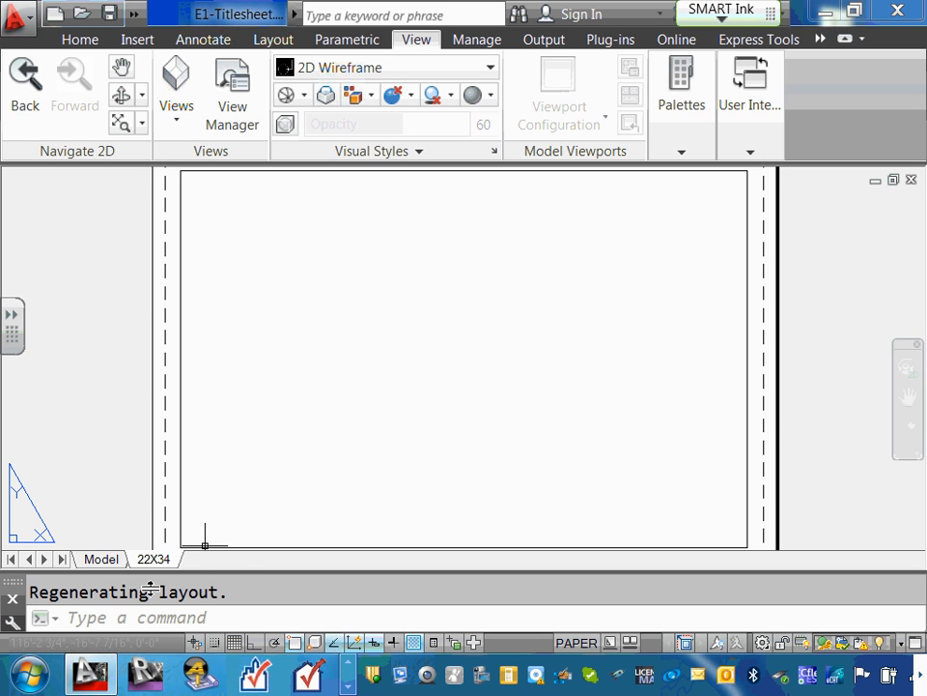
Step: Compare Model space with the 22X34 layout, finishing in Model space
mouse_move(101, 568)
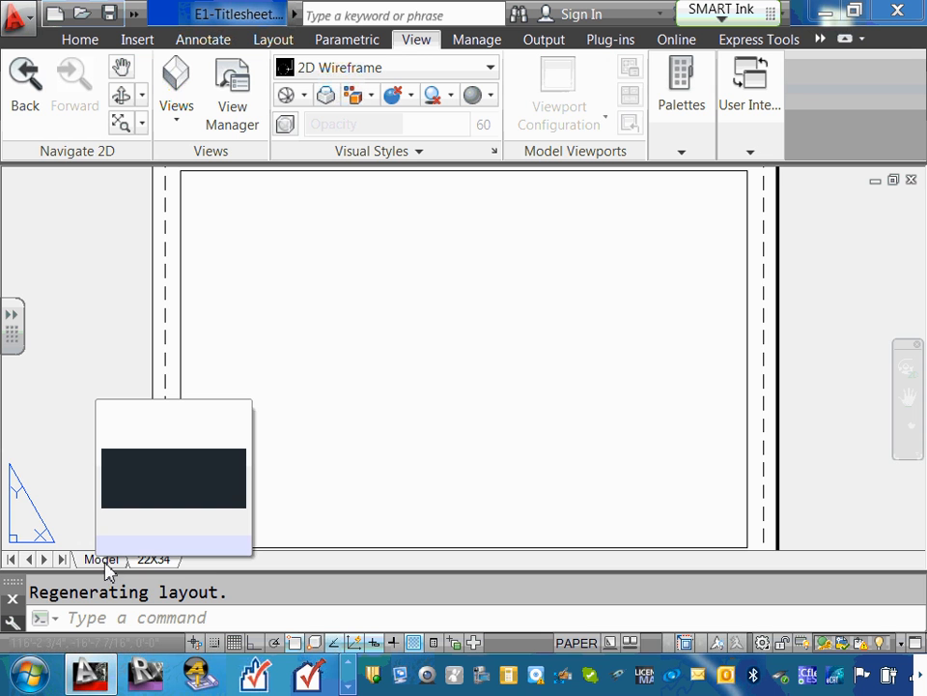
left_click(104, 561)
left_click(147, 562)
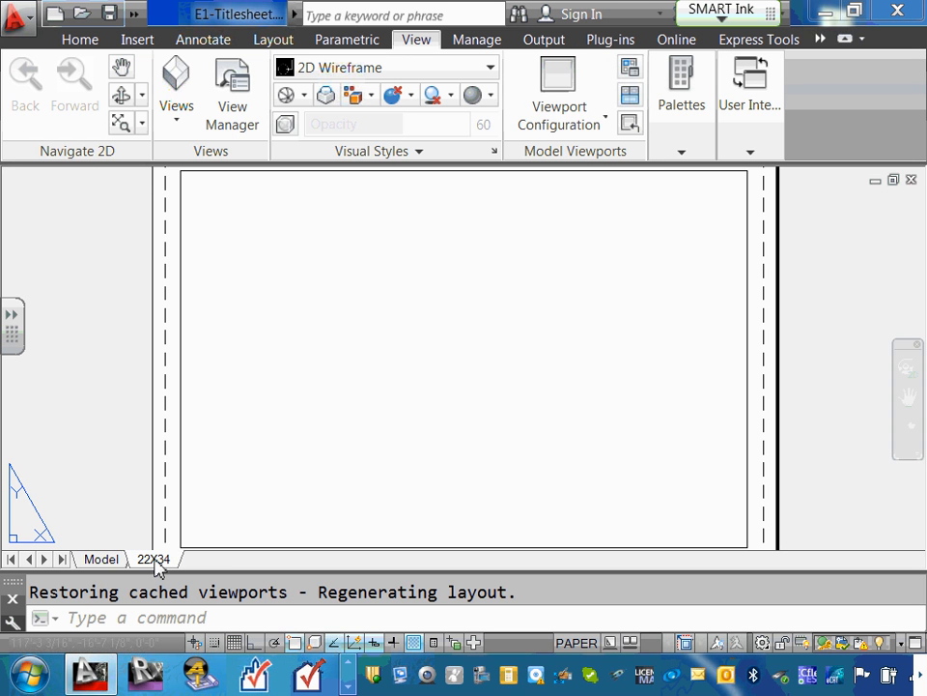
left_click(109, 564)
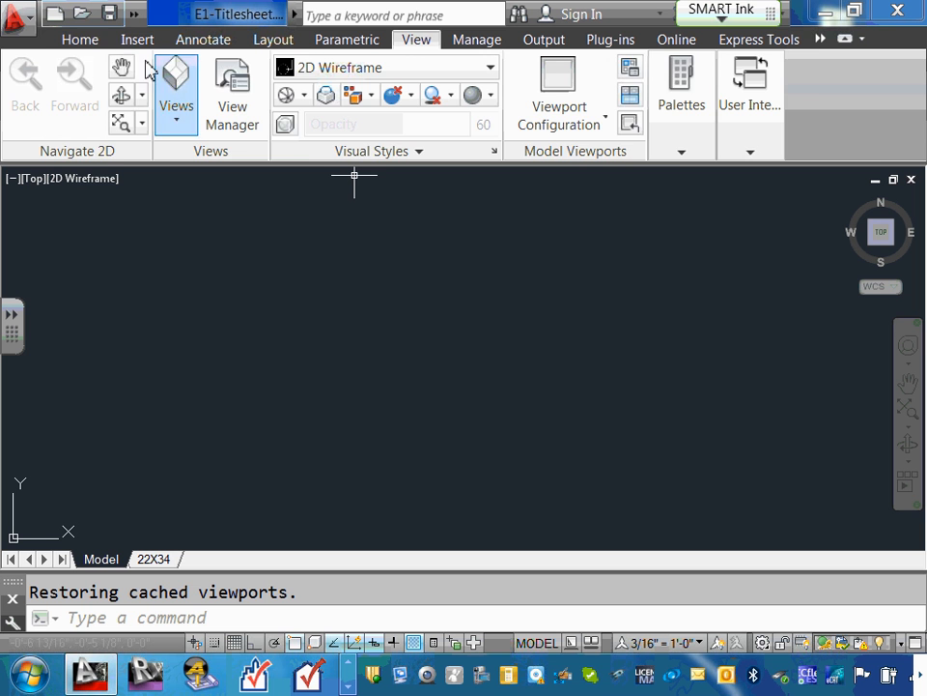
Step: Examine the drawing's layers and their properties in an enlarged Layer Properties Manager, and close the manager
left_click(82, 44)
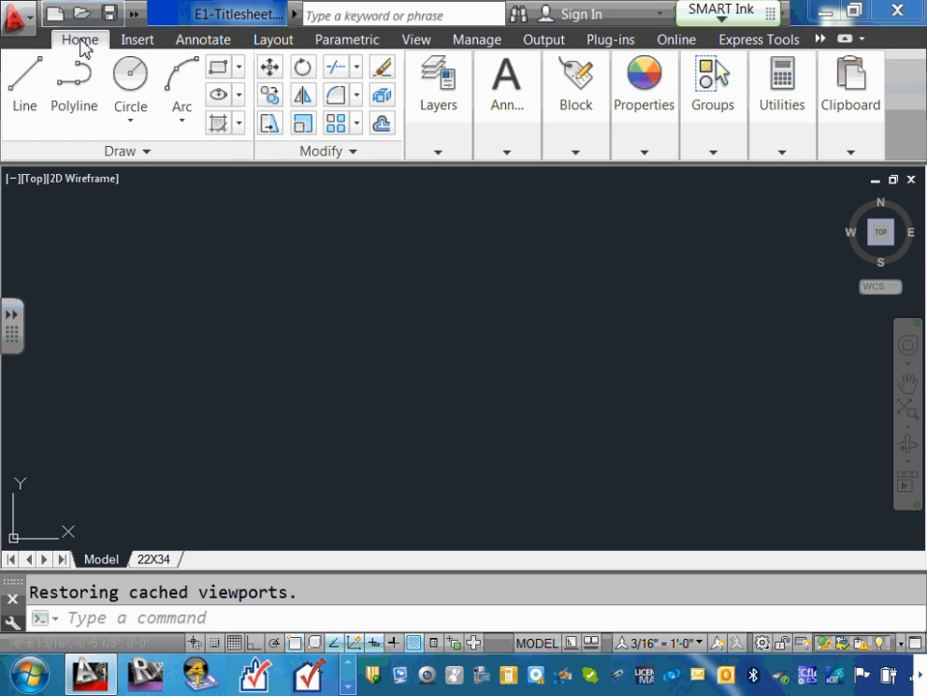
mouse_move(440, 156)
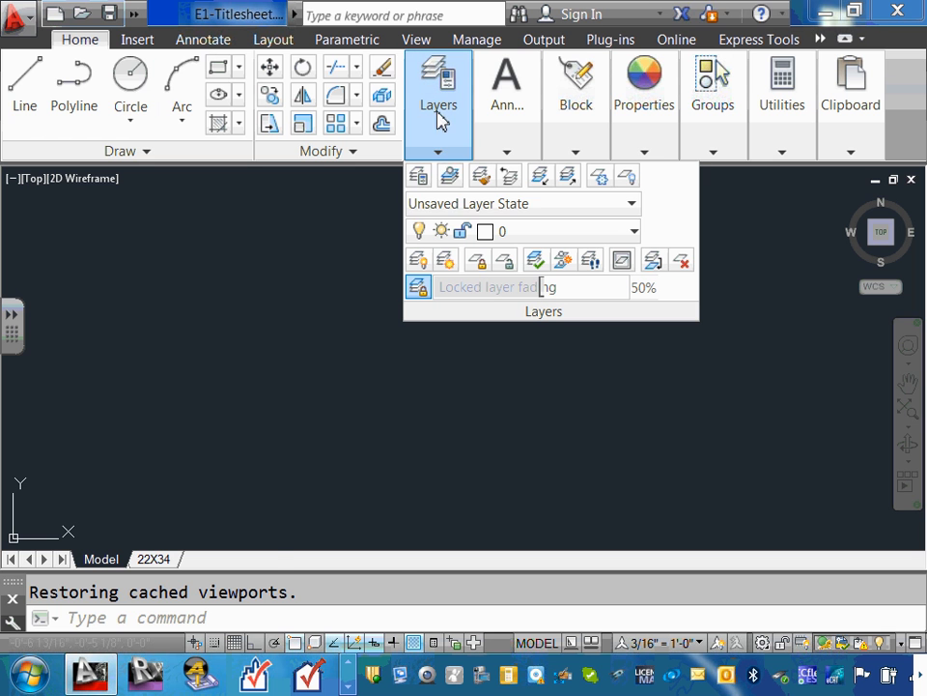
left_click(419, 177)
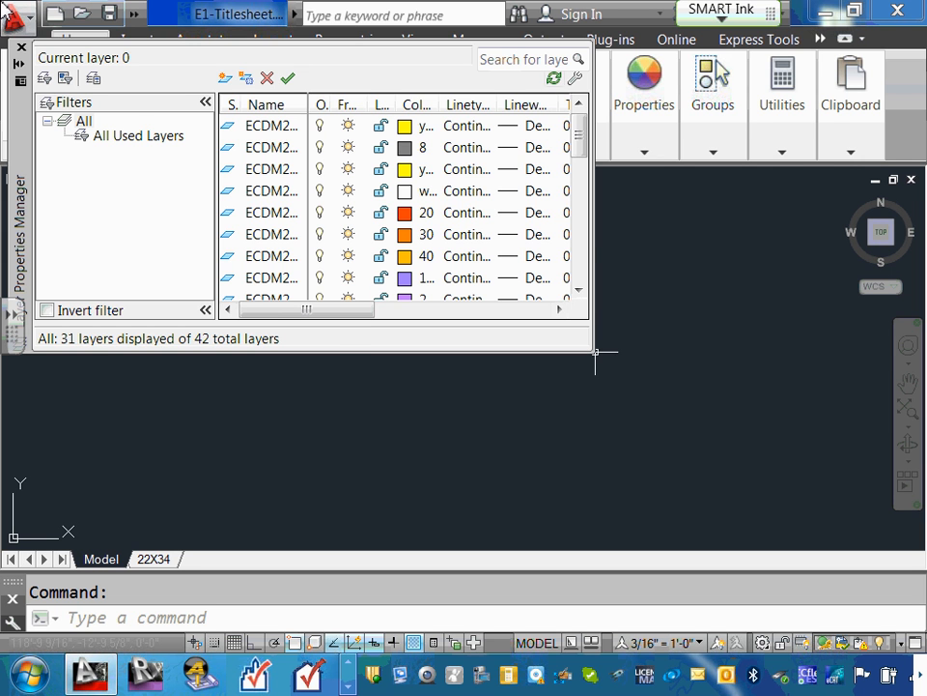
left_click(21, 47)
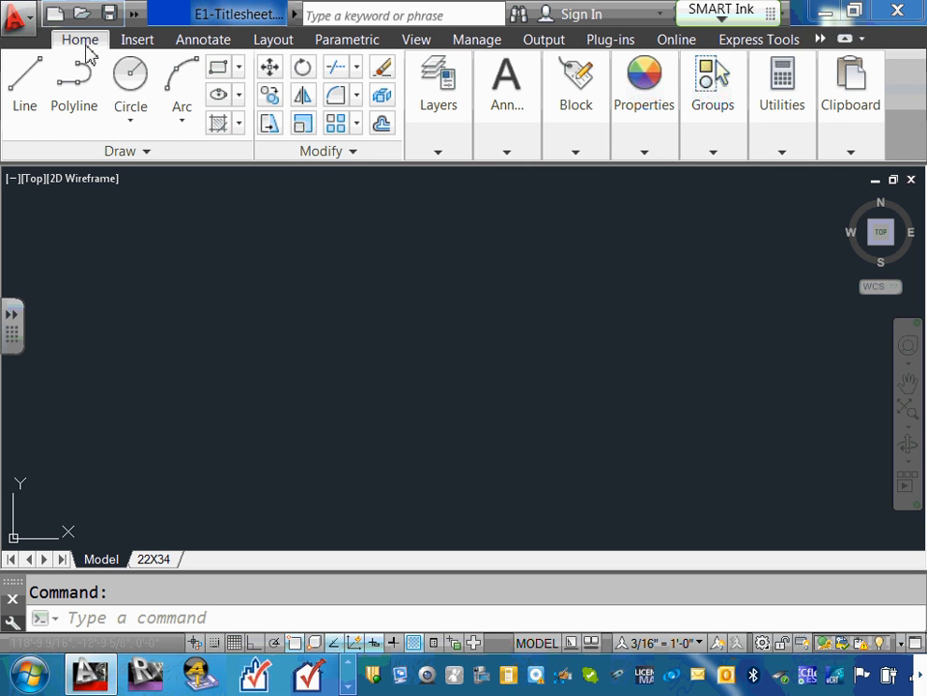
left_click(437, 152)
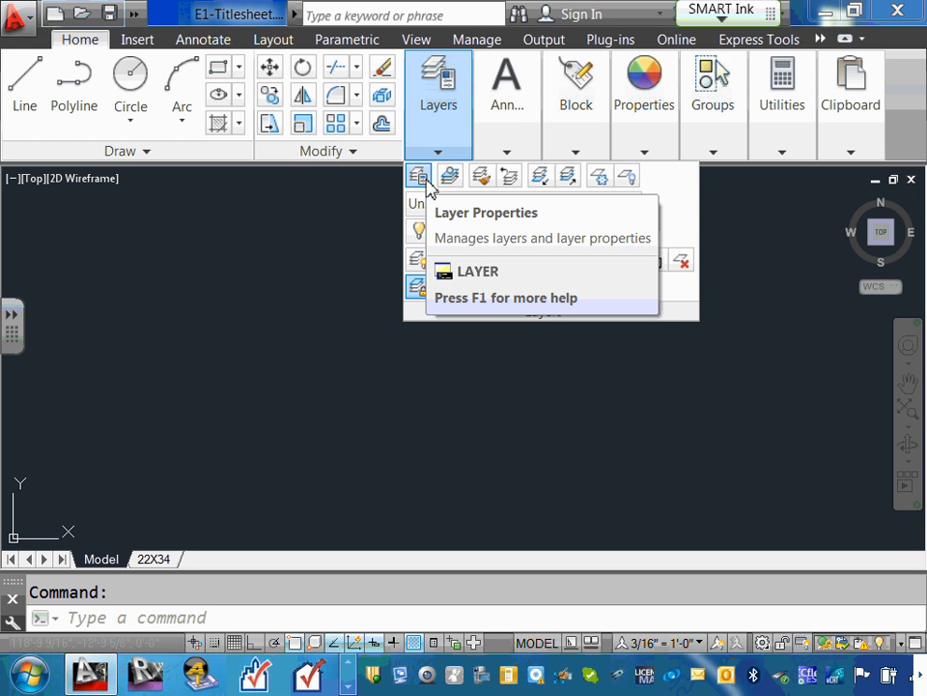
left_click(419, 176)
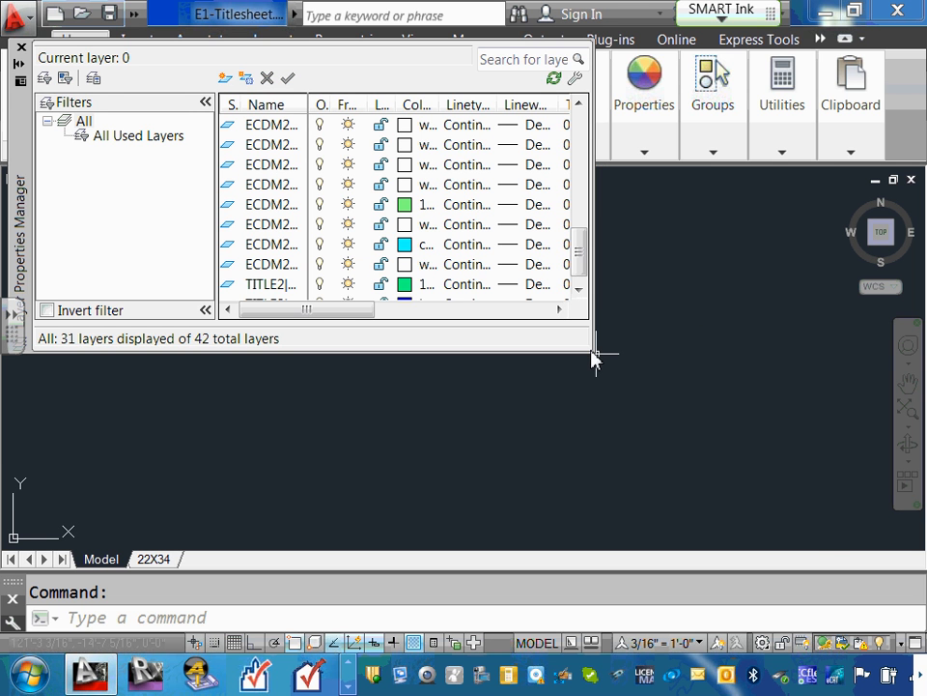
left_click_drag(595, 358, 829, 563)
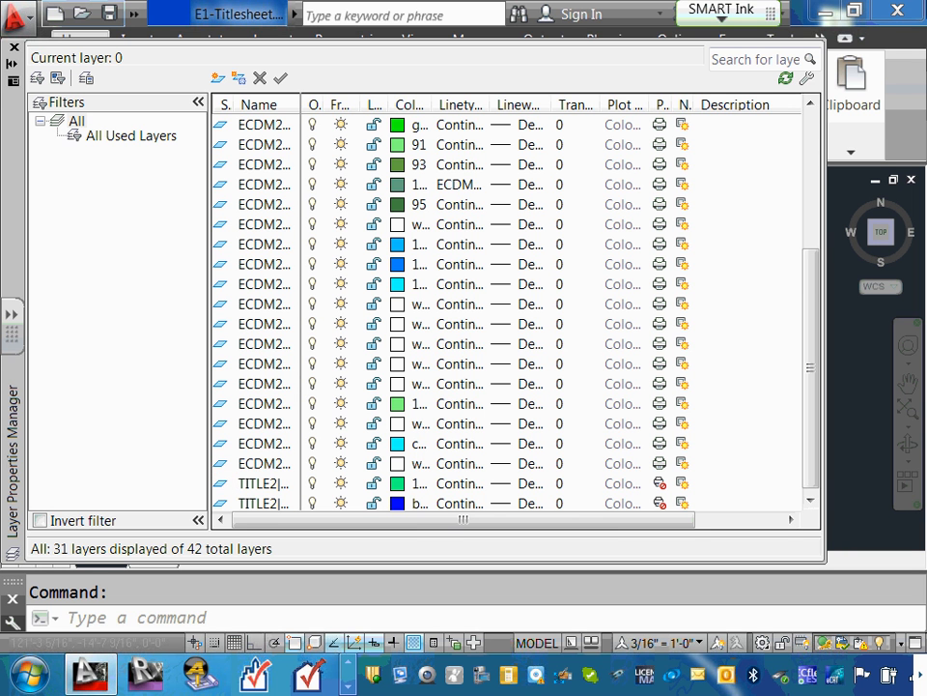
left_click(14, 46)
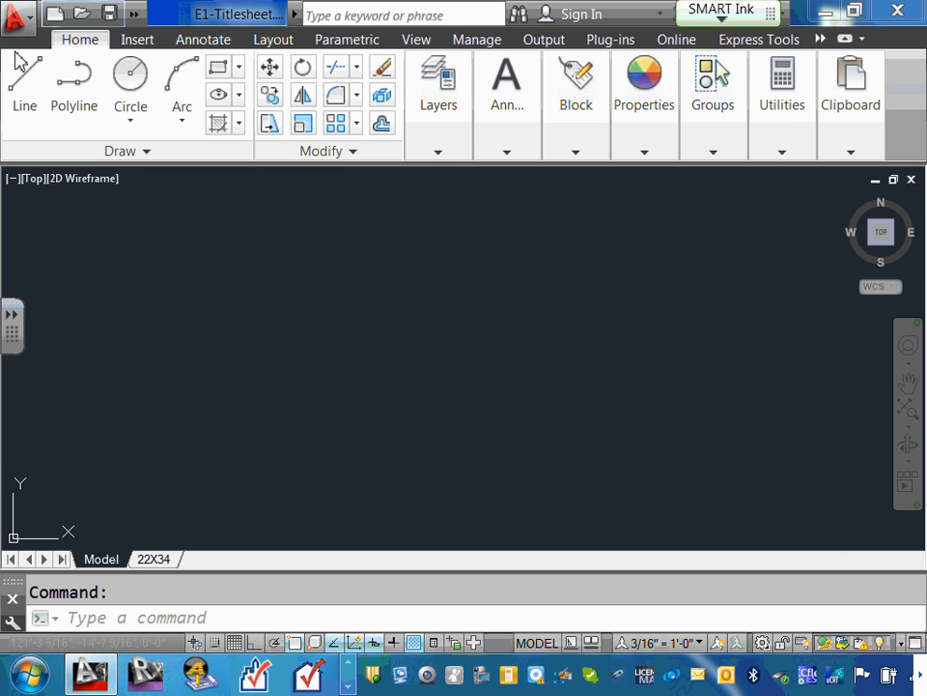
Step: Clear the empty selection window and minimize AutoCAD to return to the desktop
left_click(403, 332)
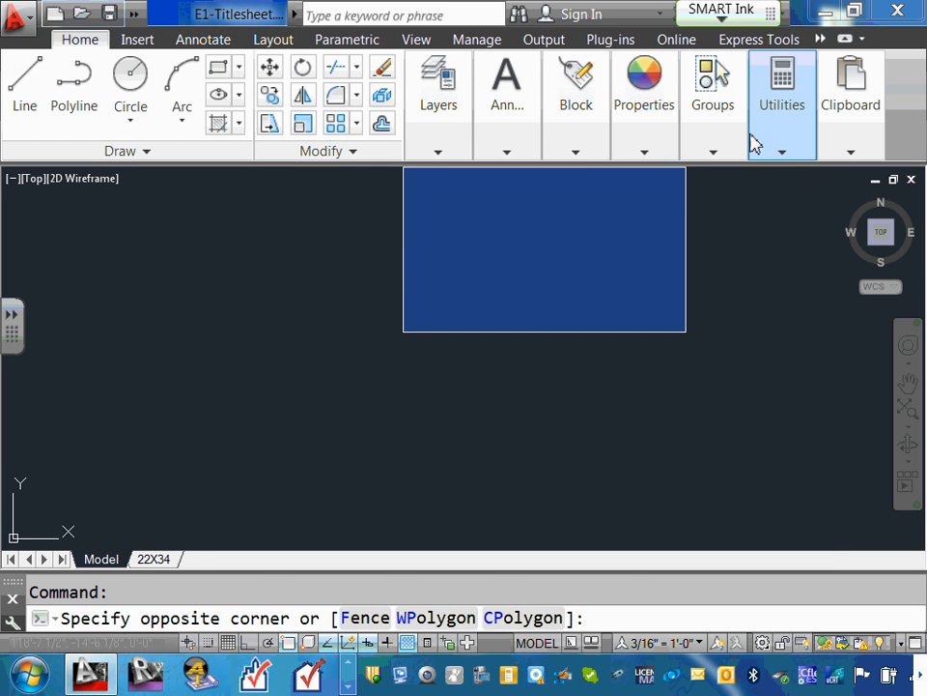
left_click(636, 364)
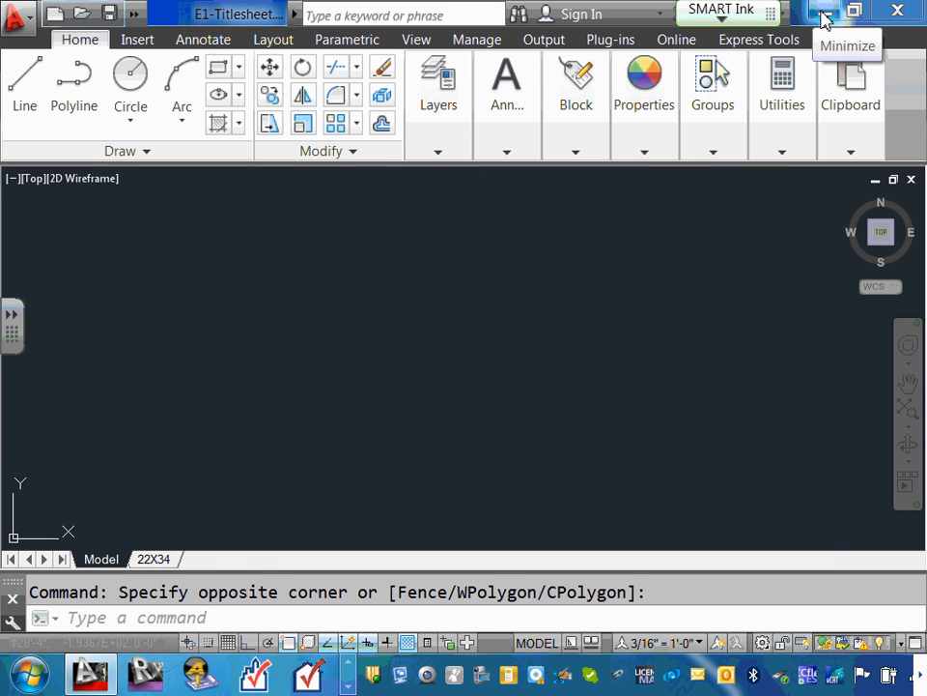
left_click(823, 18)
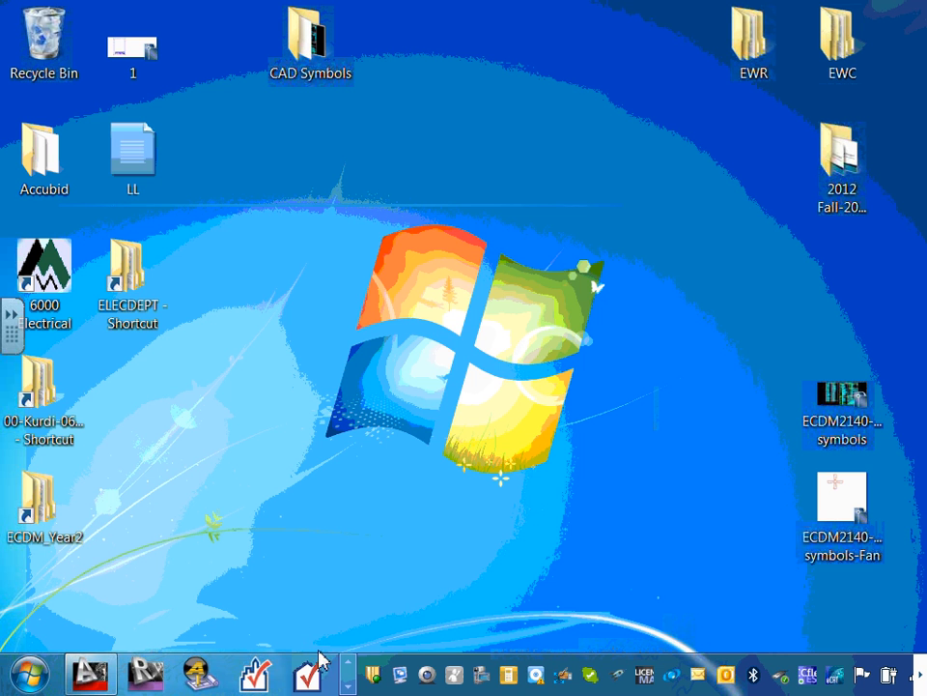
Step: Open the drawing ECDM2140-Electrical layers from the XRefs folder in AutoCAD and dismiss the AEC objects notice
left_click(346, 666)
left_click(310, 679)
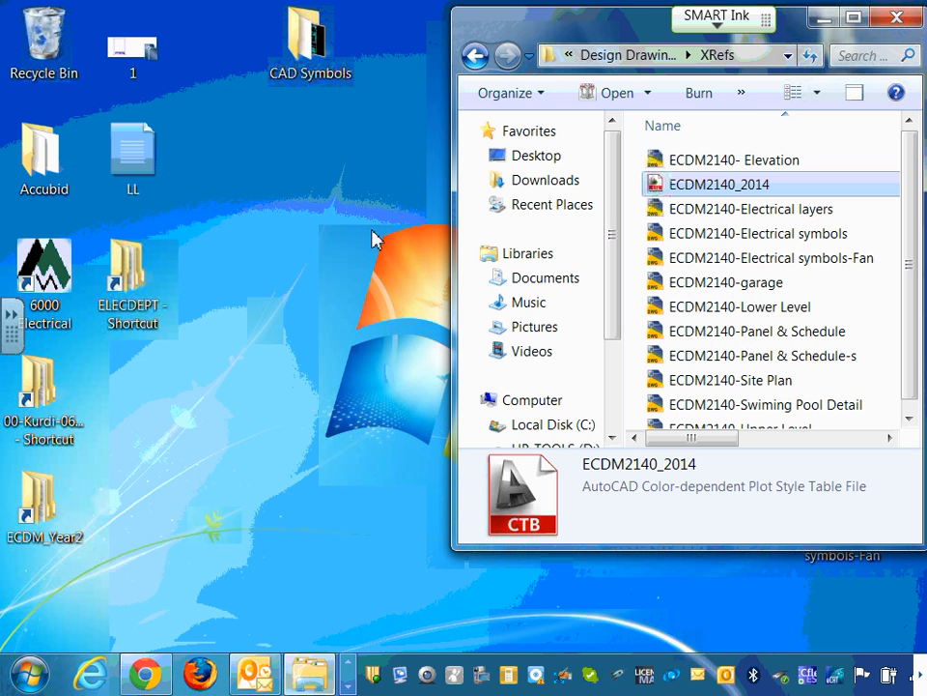
left_click(855, 12)
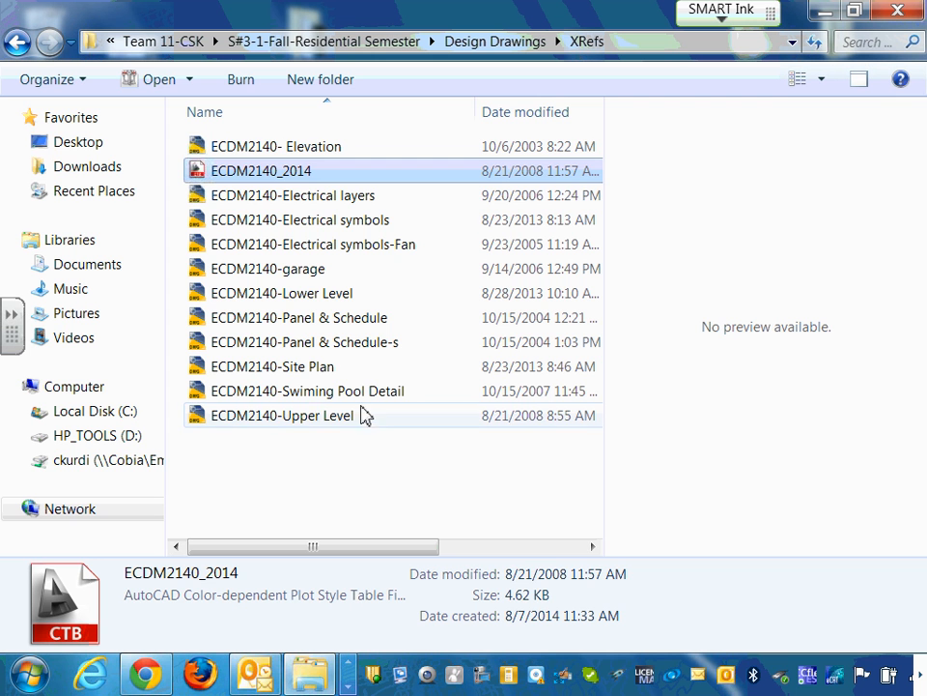
left_click(371, 199)
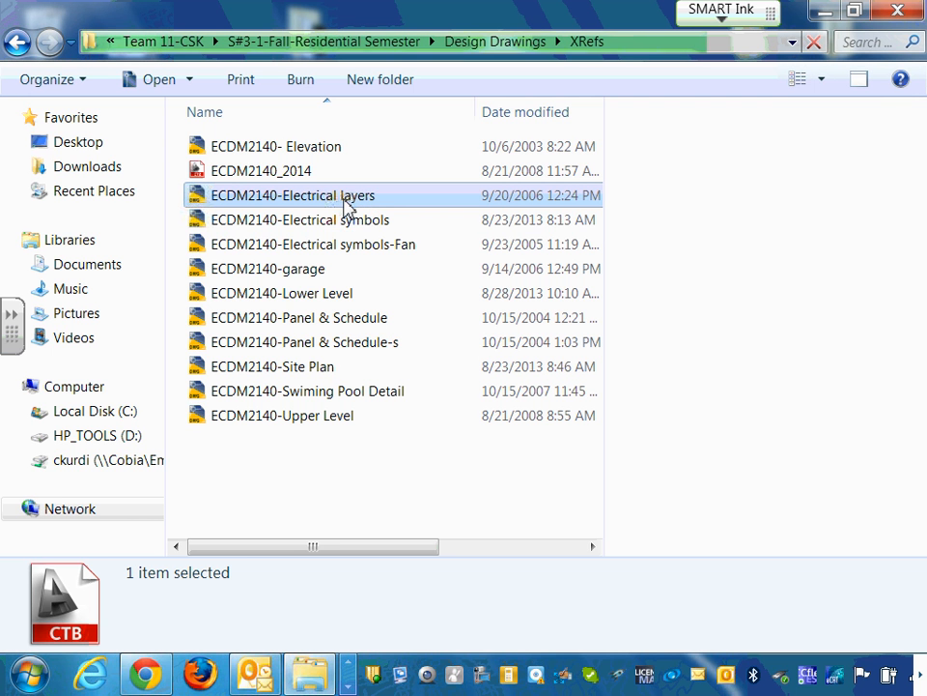
double_click(345, 205)
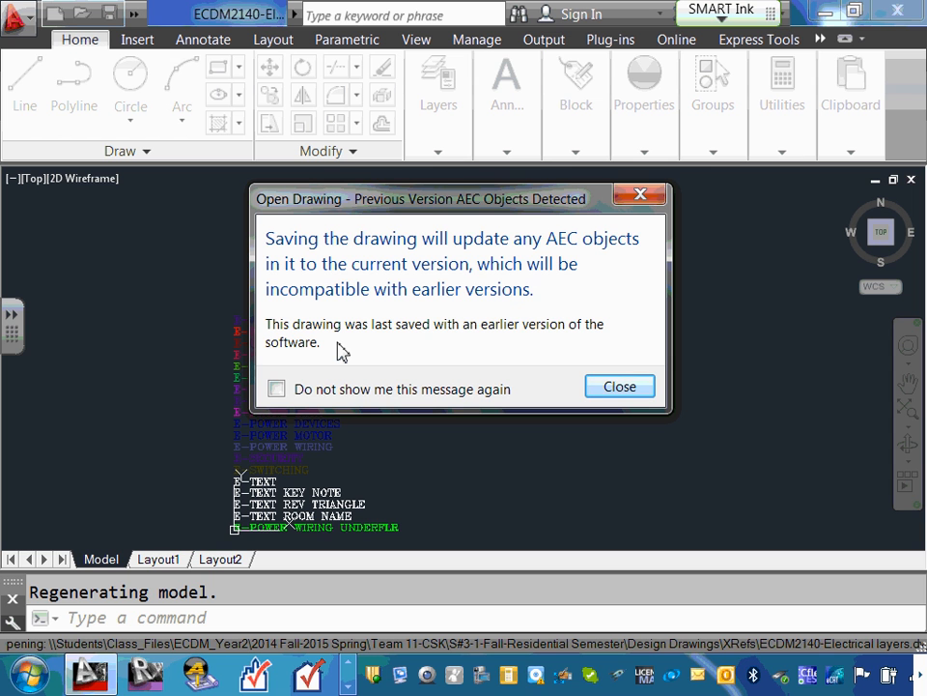
left_click(619, 386)
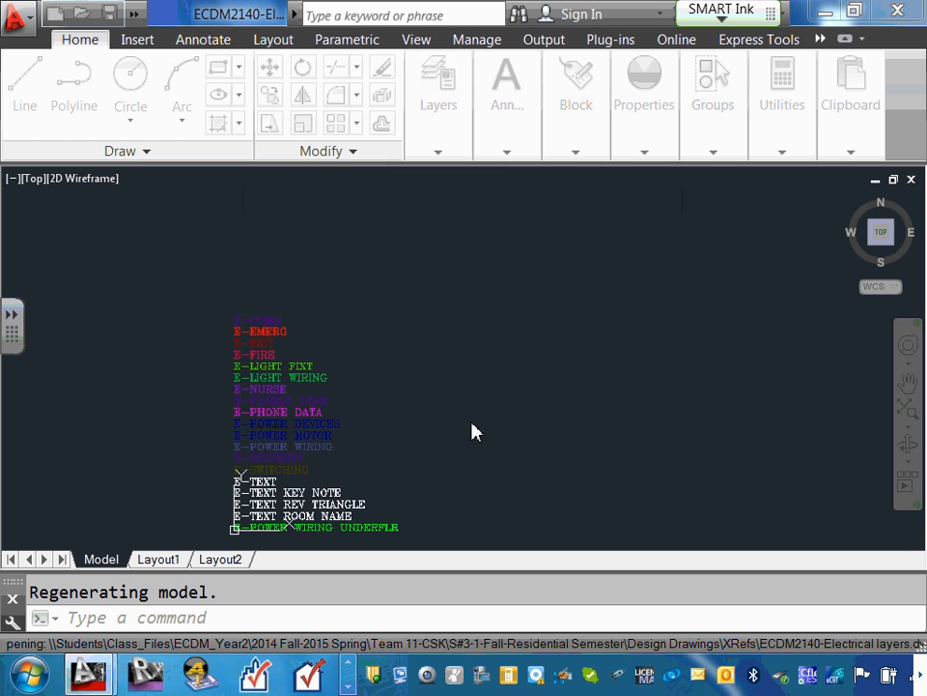
Step: Check which layer the E-COMM label is assigned to, and clear the selection
scroll(473, 432, "down", 2)
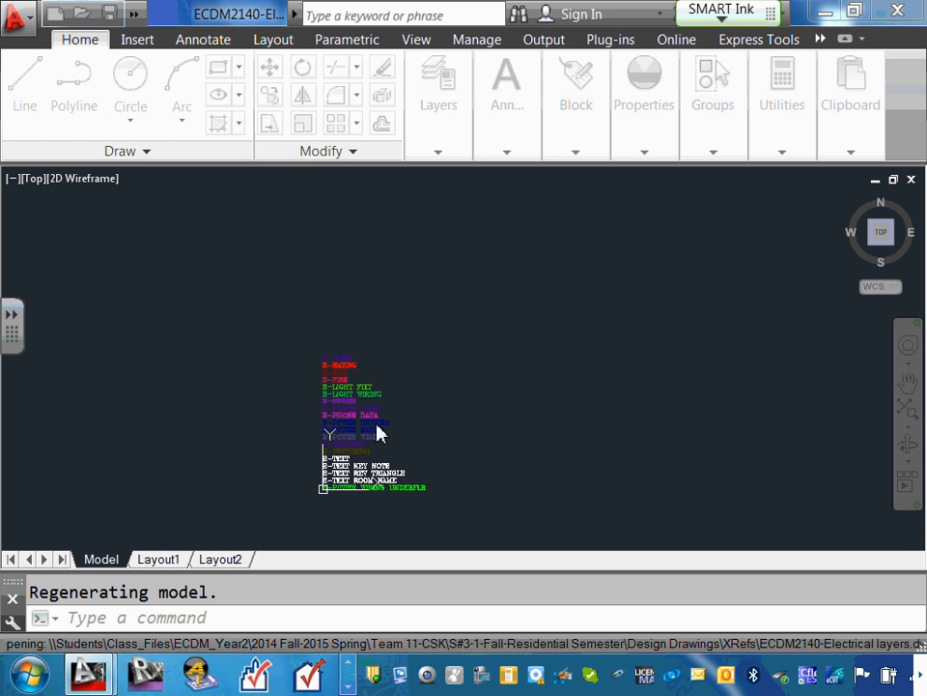
scroll(546, 172, "down", 2)
scroll(469, 325, "up", 2)
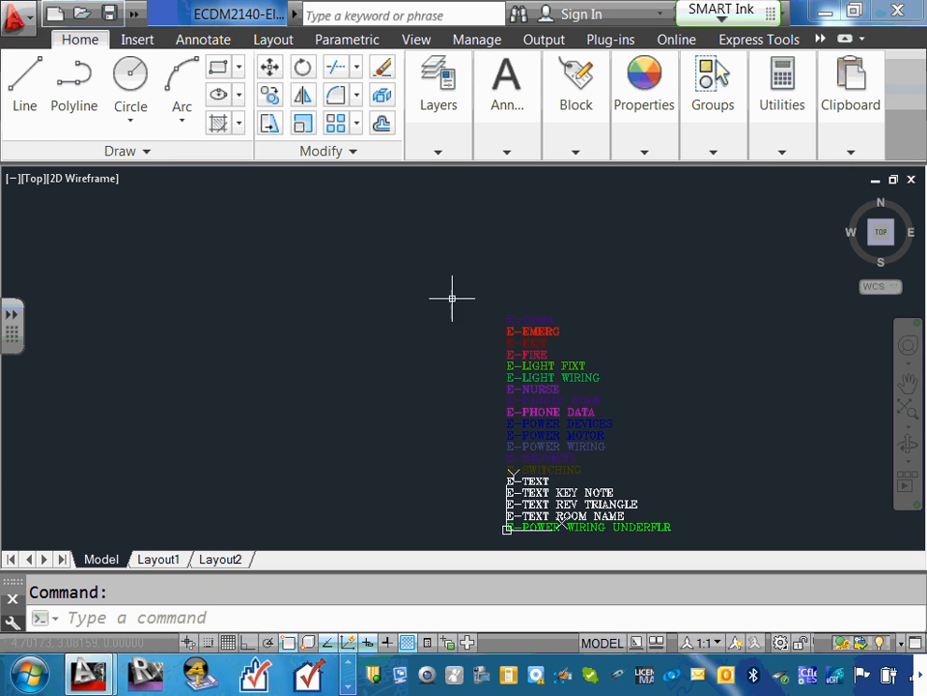
scroll(543, 330, "up", 5)
scroll(470, 271, "up", 2)
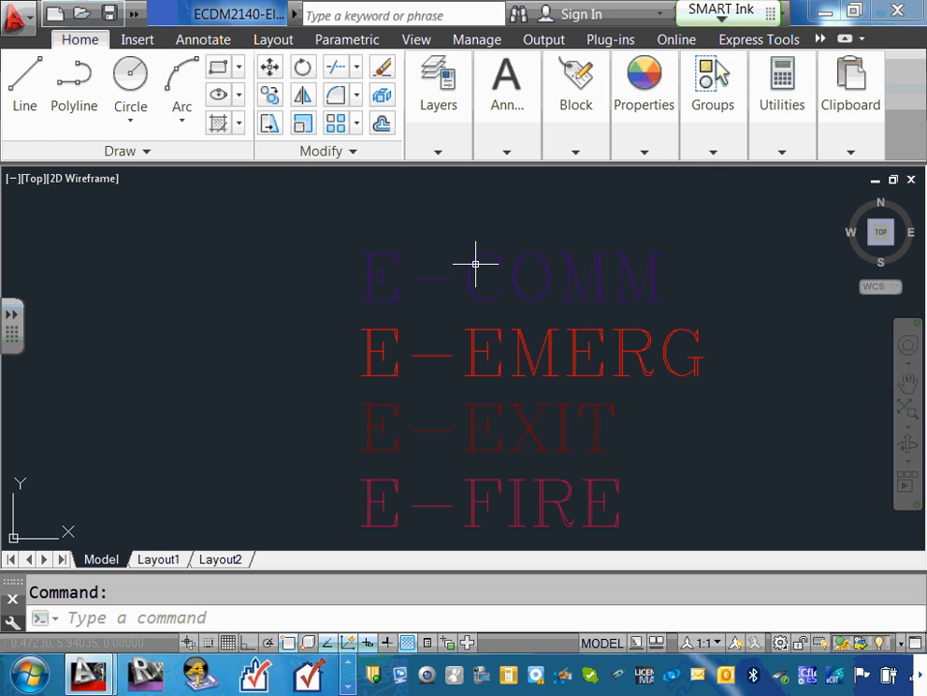
left_click(476, 263)
left_click(437, 152)
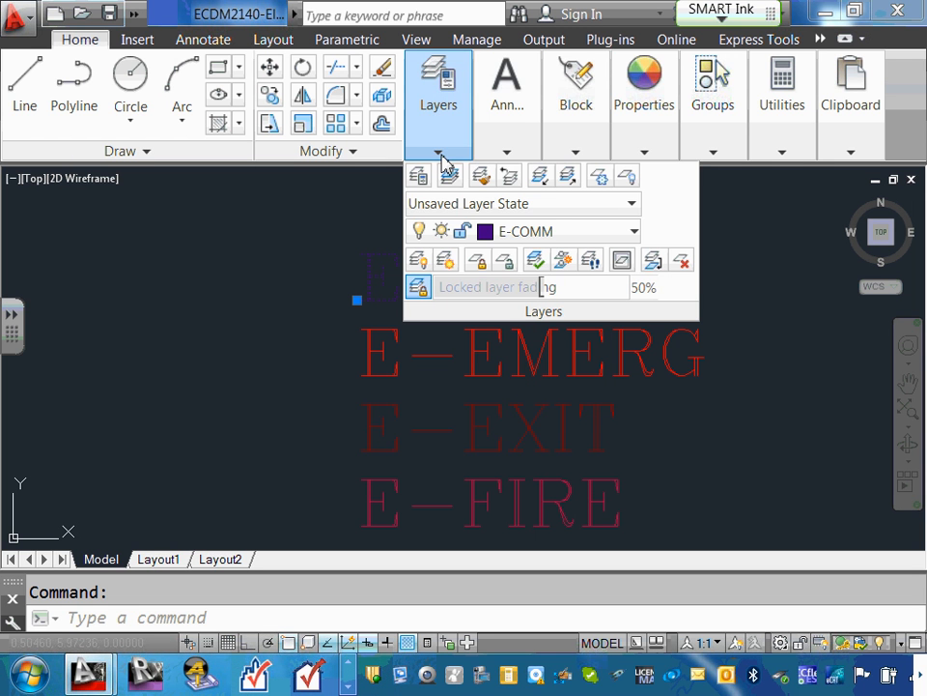
left_click(507, 155)
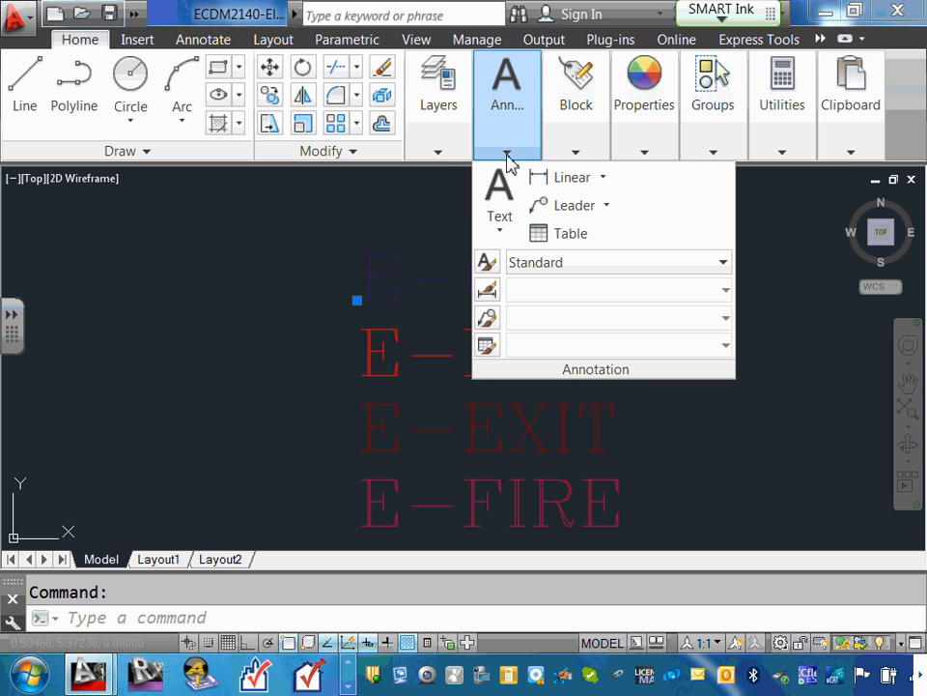
left_click(426, 160)
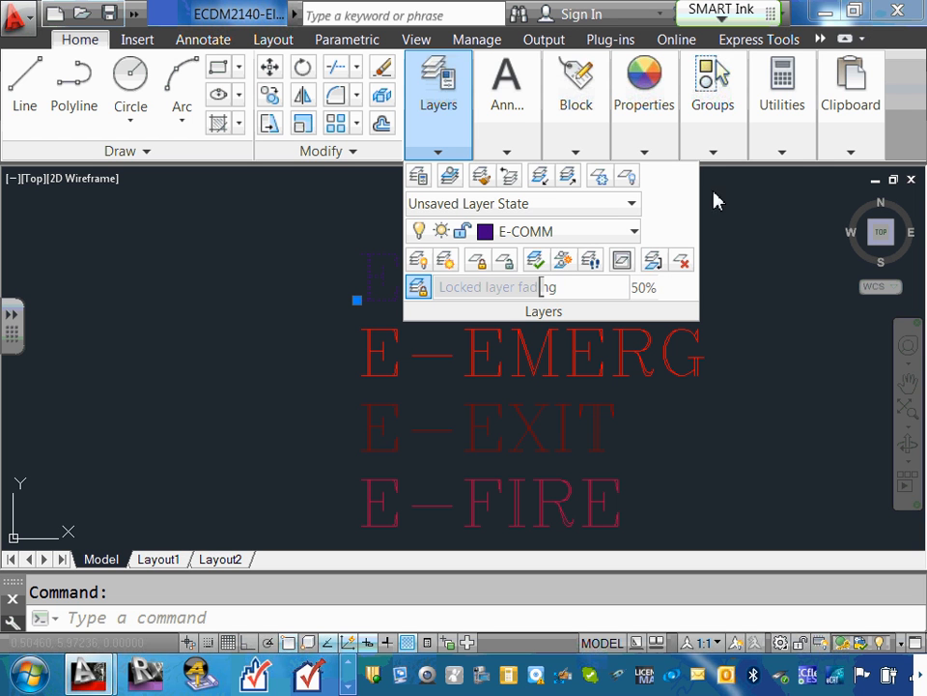
key("Escape")
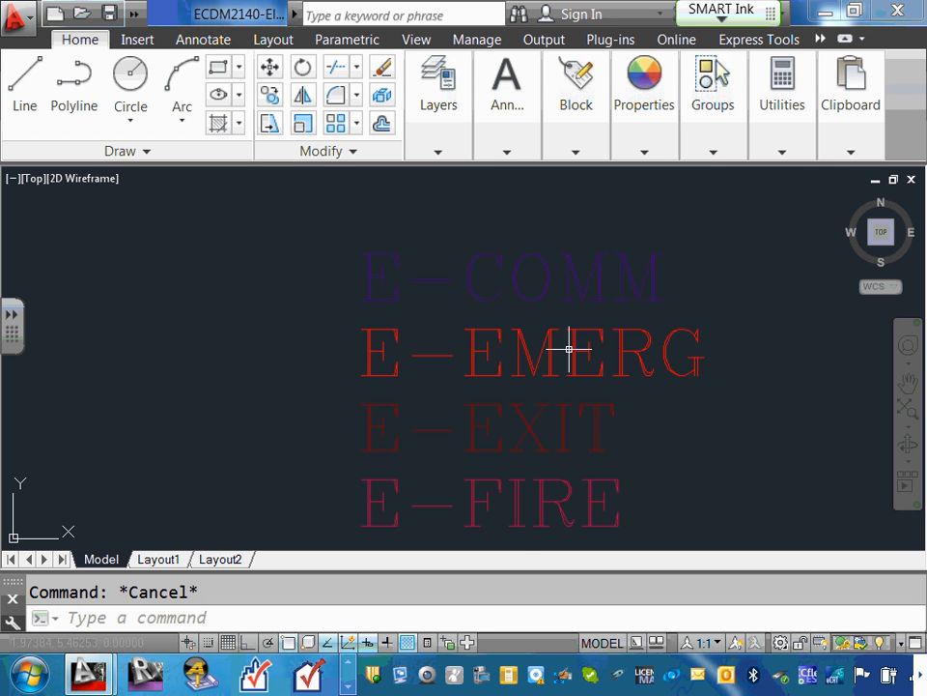
Step: Select all the layer-name labels, from E-COMM to E-POWER WIRING UNDERFLR, and copy them to the clipboard
scroll(497, 325, "down", 8)
middle_click_drag(628, 441, 473, 318)
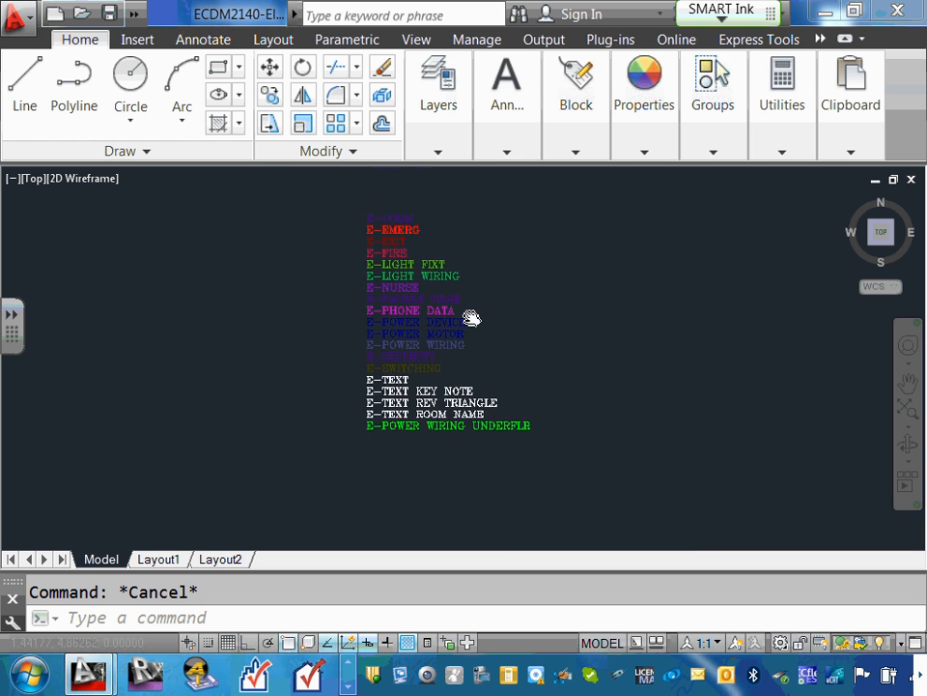
scroll(498, 328, "down", 4)
scroll(482, 303, "up", 4)
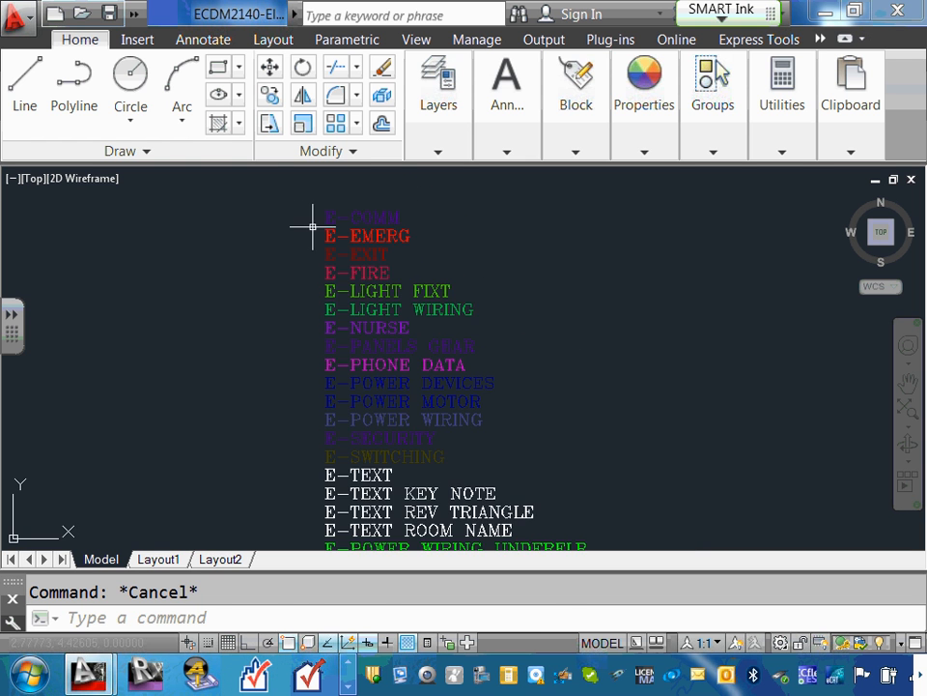
scroll(315, 213, "down", 2)
left_click(197, 197)
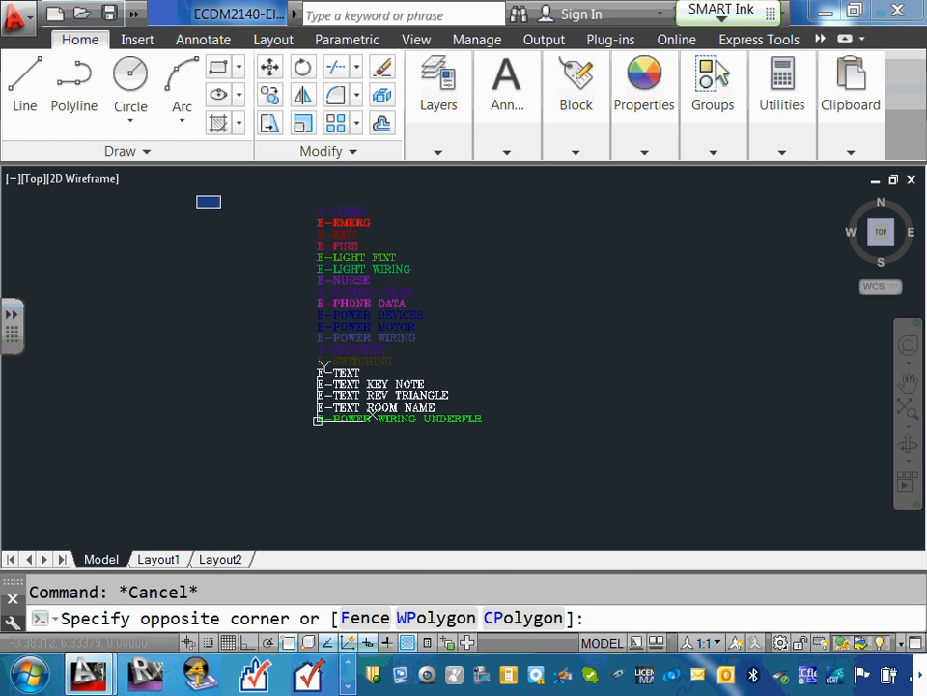
left_click(221, 204)
left_click(194, 180)
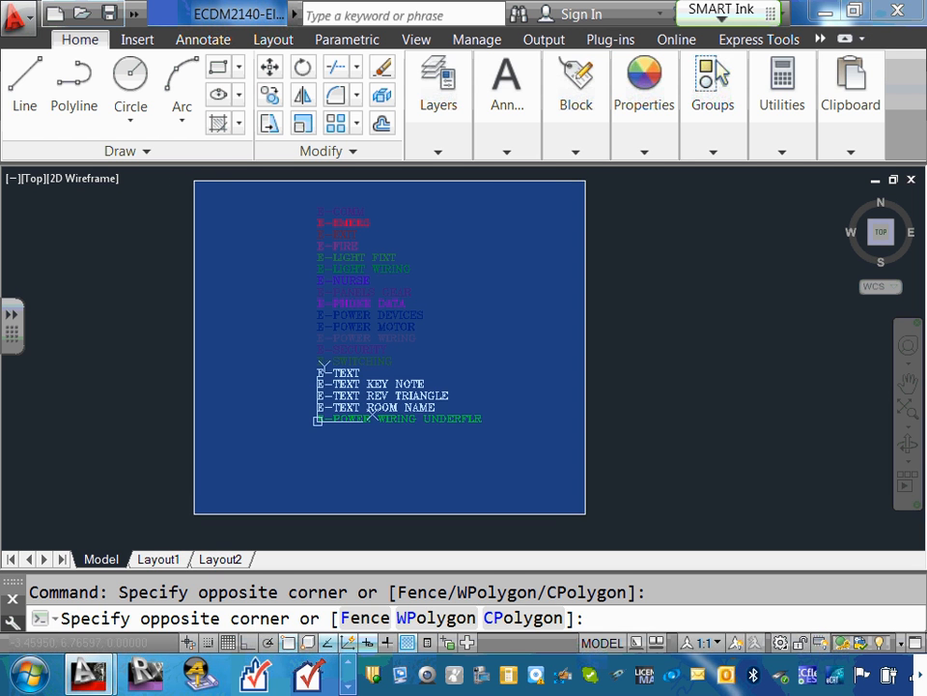
left_click(591, 512)
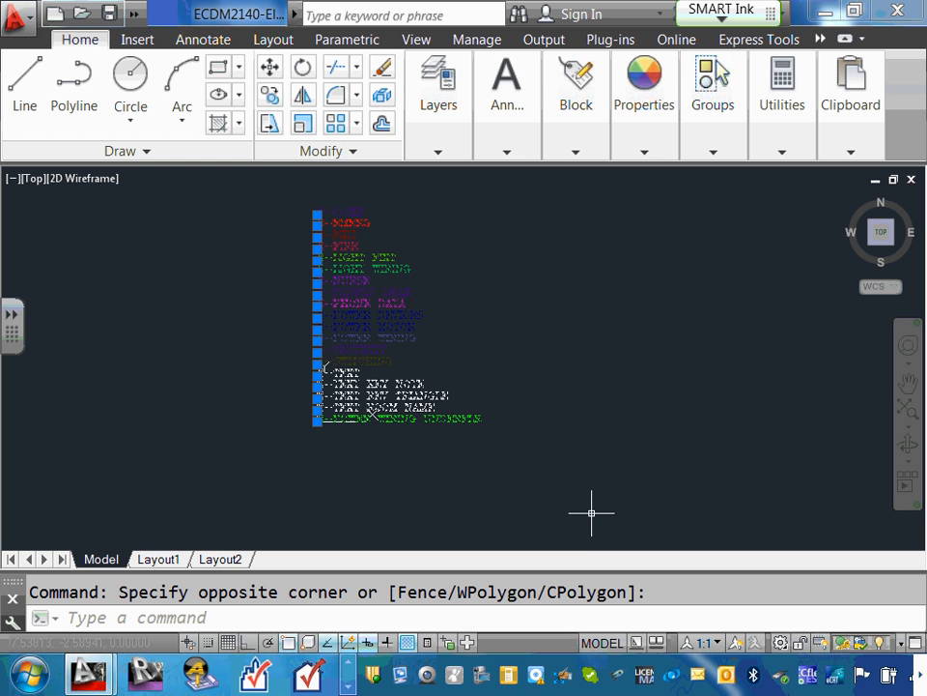
right_click(348, 337)
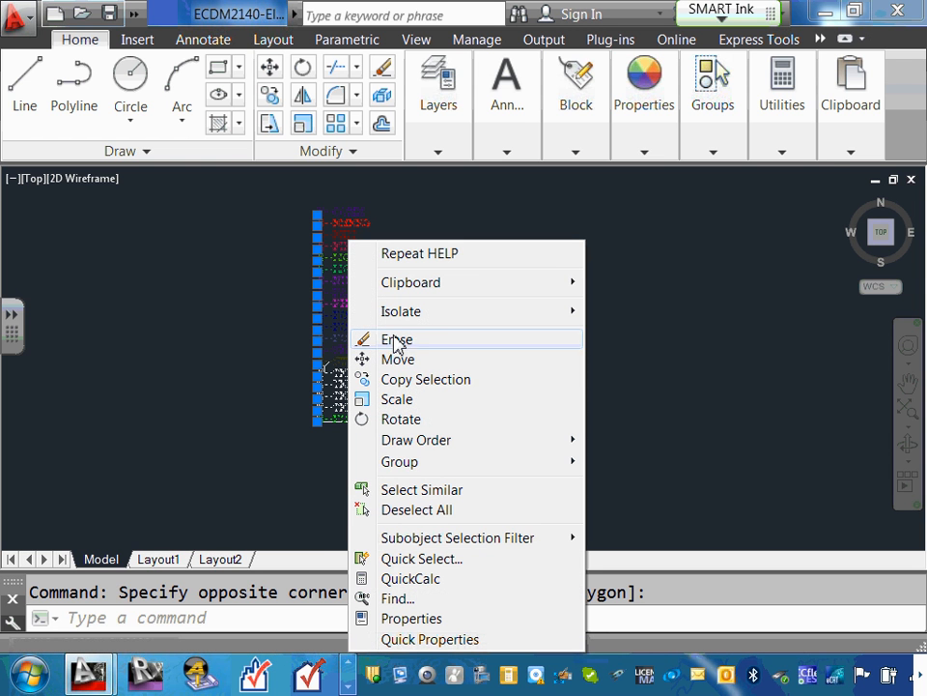
mouse_move(516, 290)
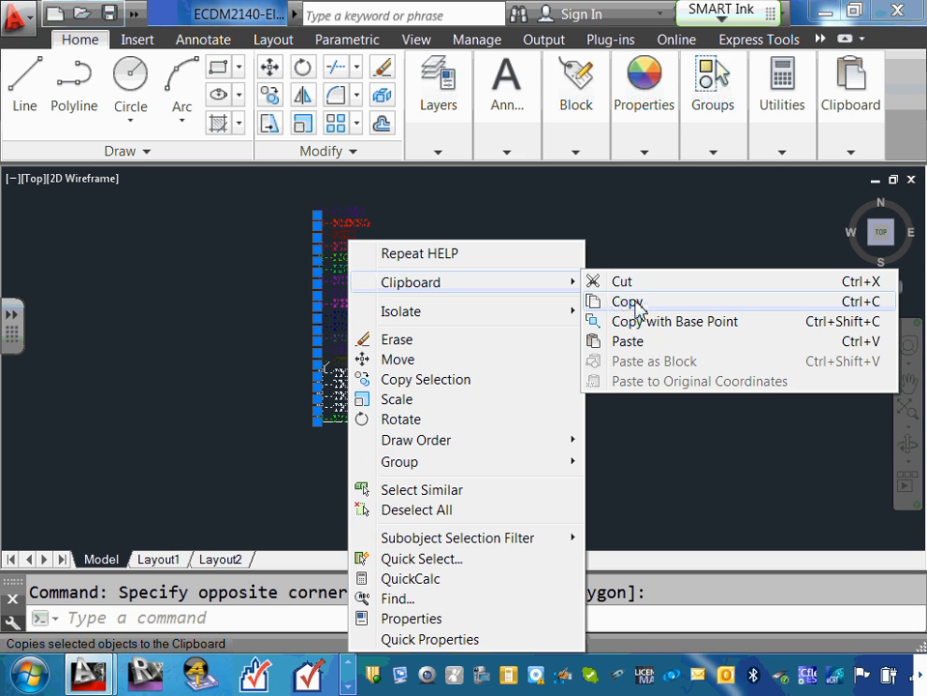
left_click(626, 302)
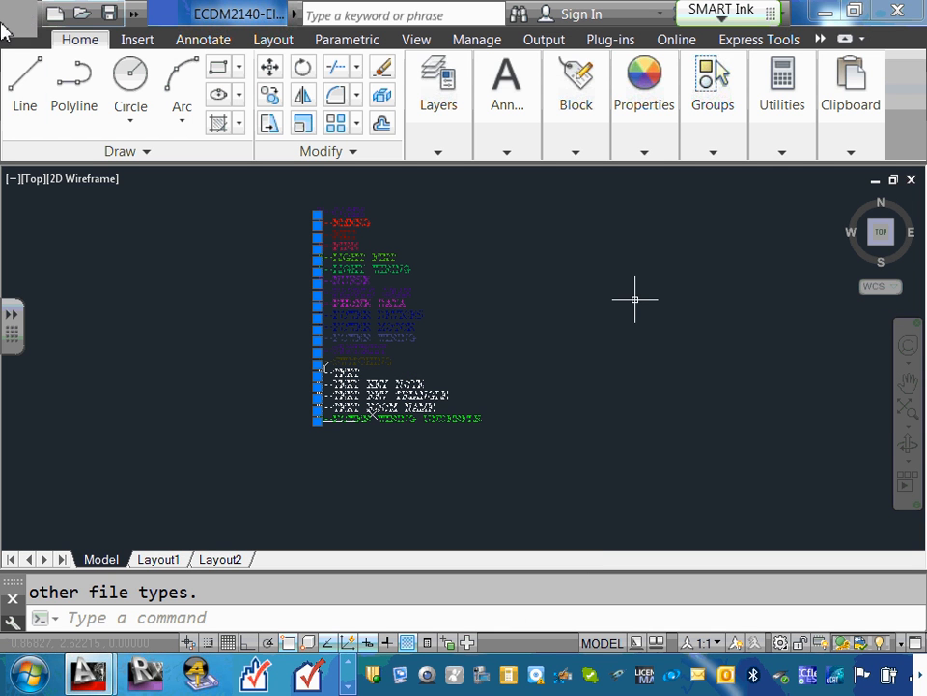
Step: Minimize the electrical layers drawing and maximize the E1-Titlesheet drawing
left_click(875, 183)
left_click(713, 226)
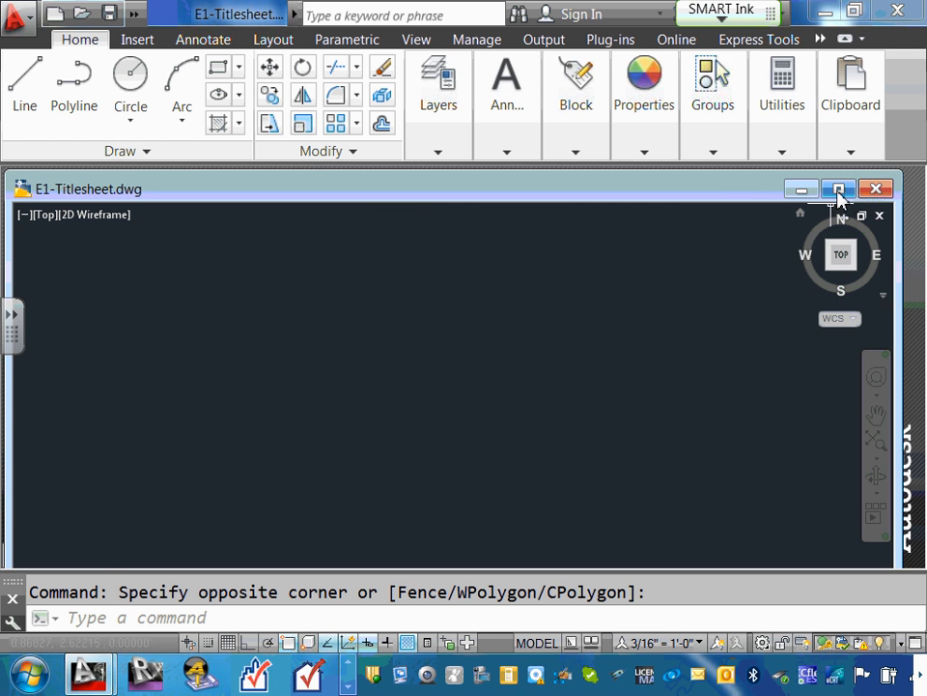
left_click(838, 189)
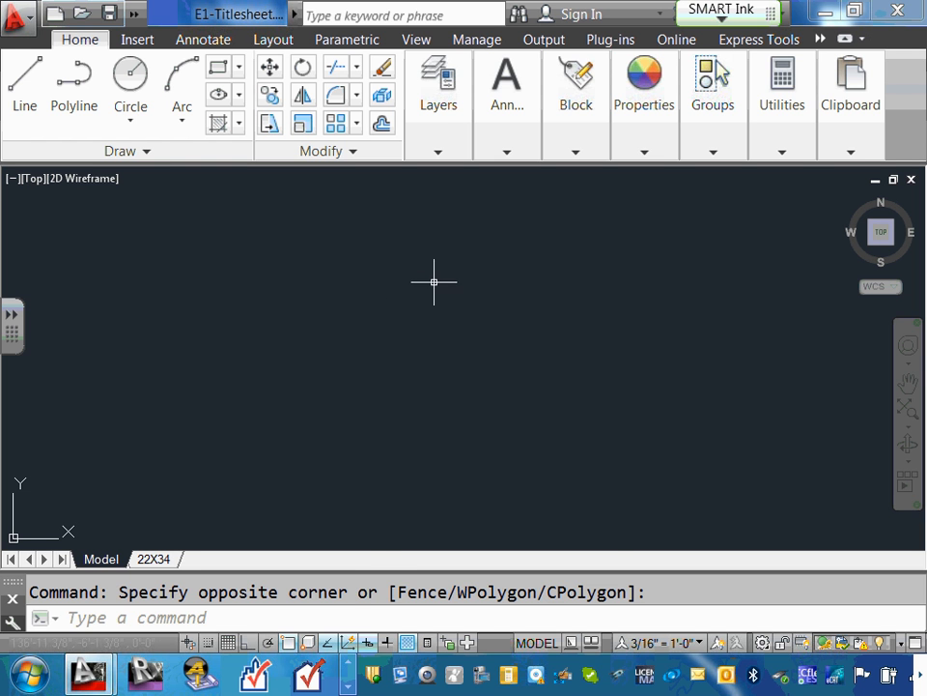
Step: Paste the copied layer-name labels into Model space of E1-Titlesheet and zoom to them
right_click(350, 253)
mouse_move(432, 328)
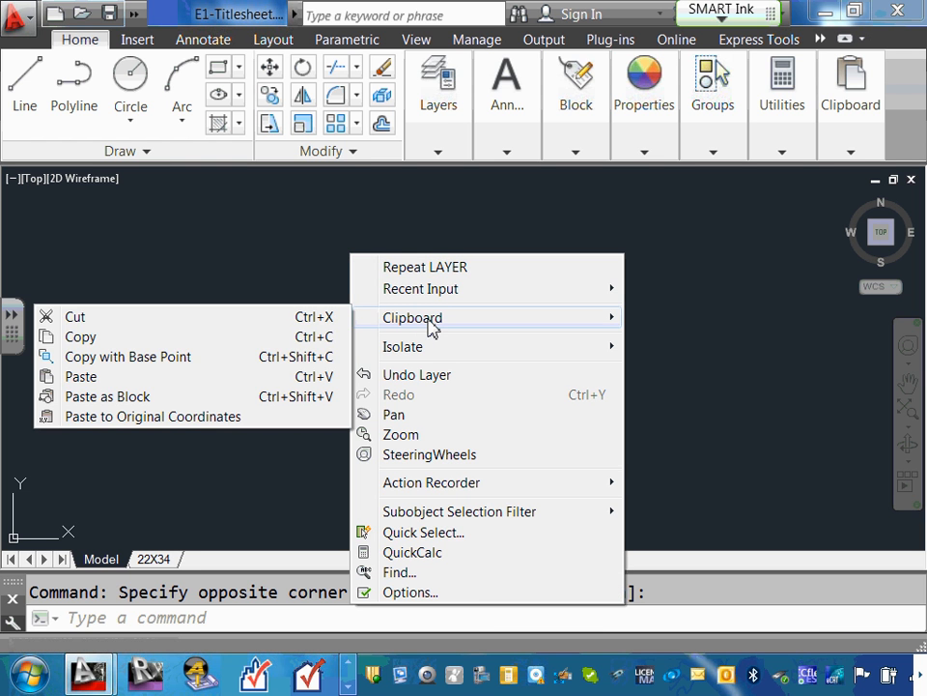
left_click(97, 376)
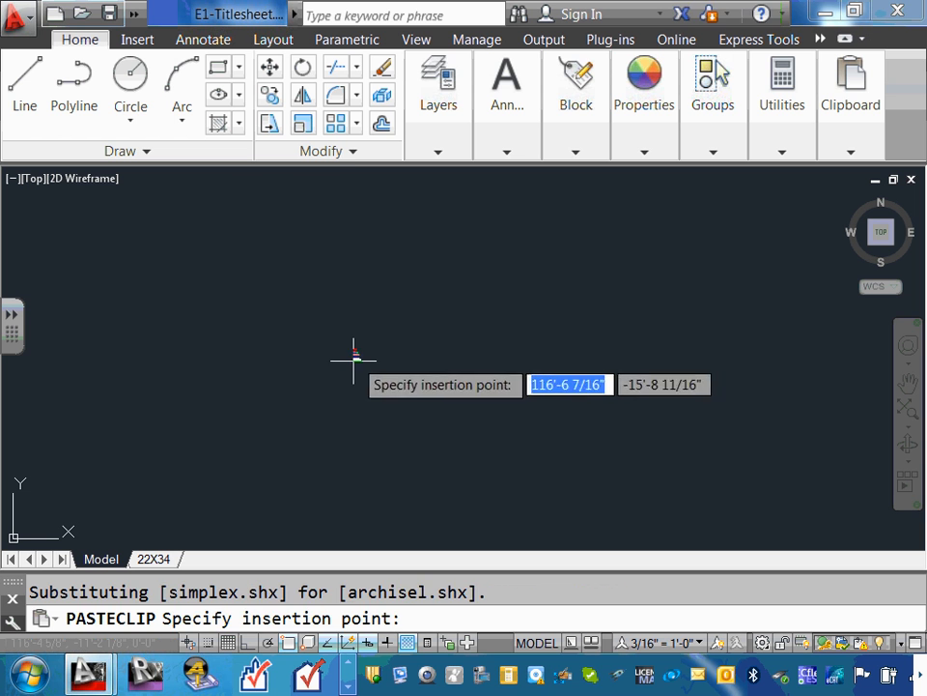
left_click(371, 332)
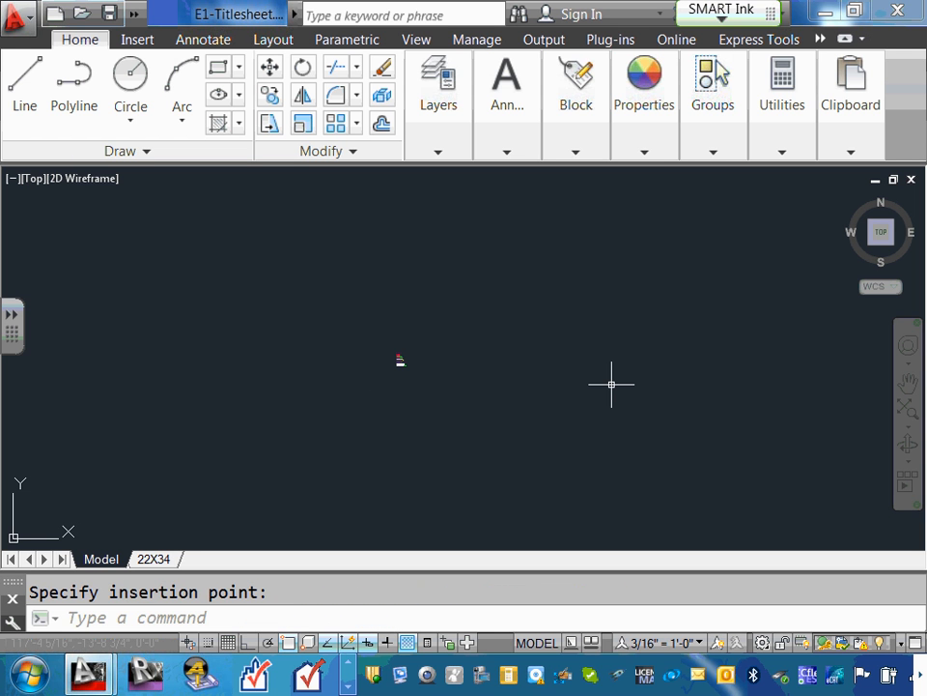
type("Z")
key("Return")
type("E-POWER WIRING UNDERFLR")
key("Return")
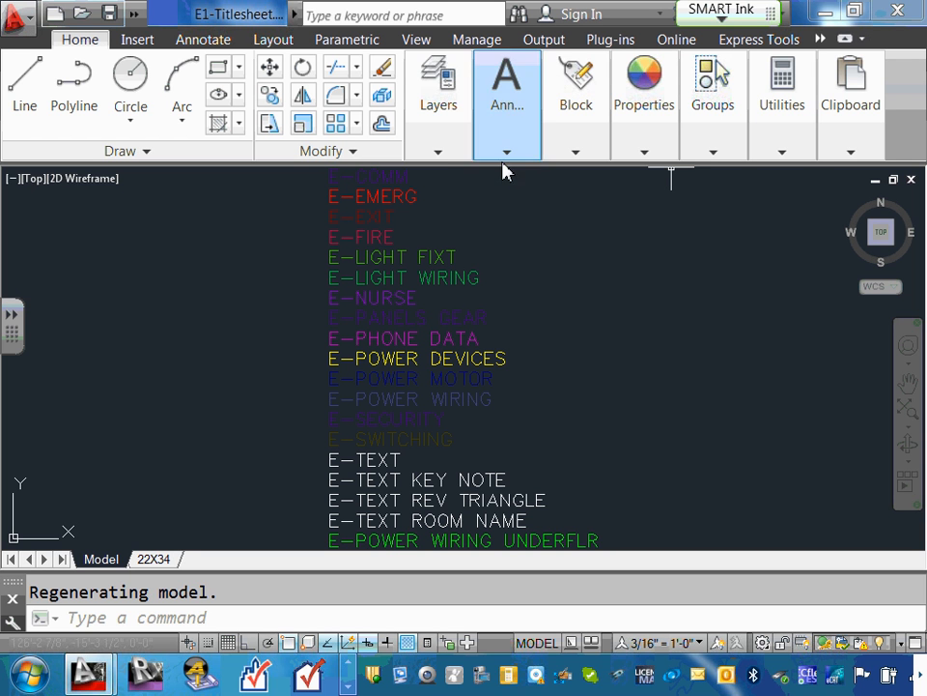
Step: Examine the drawing's full layer list for the electrical and title block layers, and close the list without changing the current layer
left_click(445, 158)
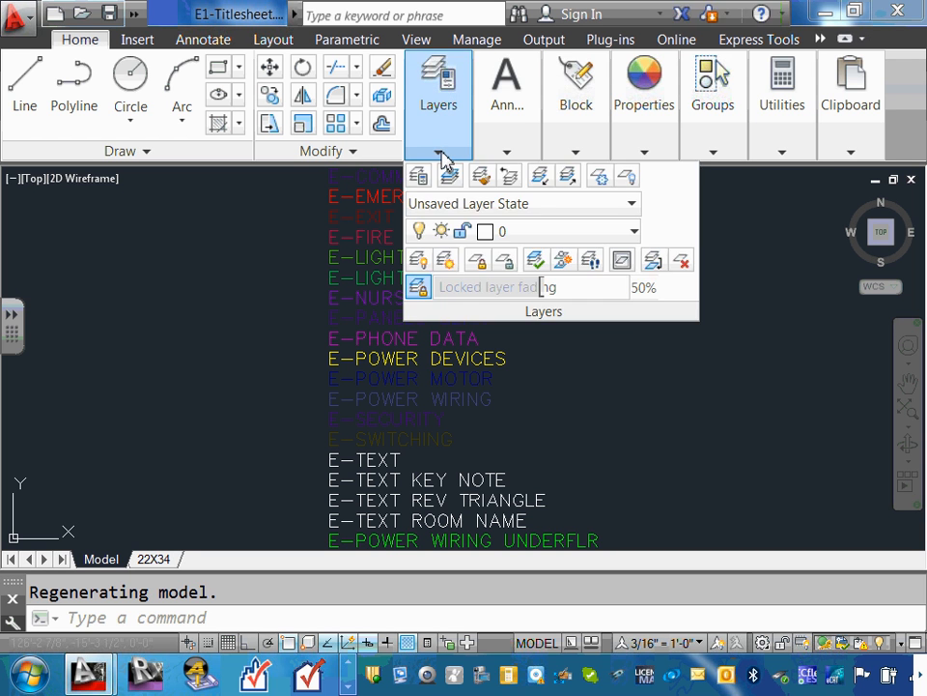
left_click(632, 235)
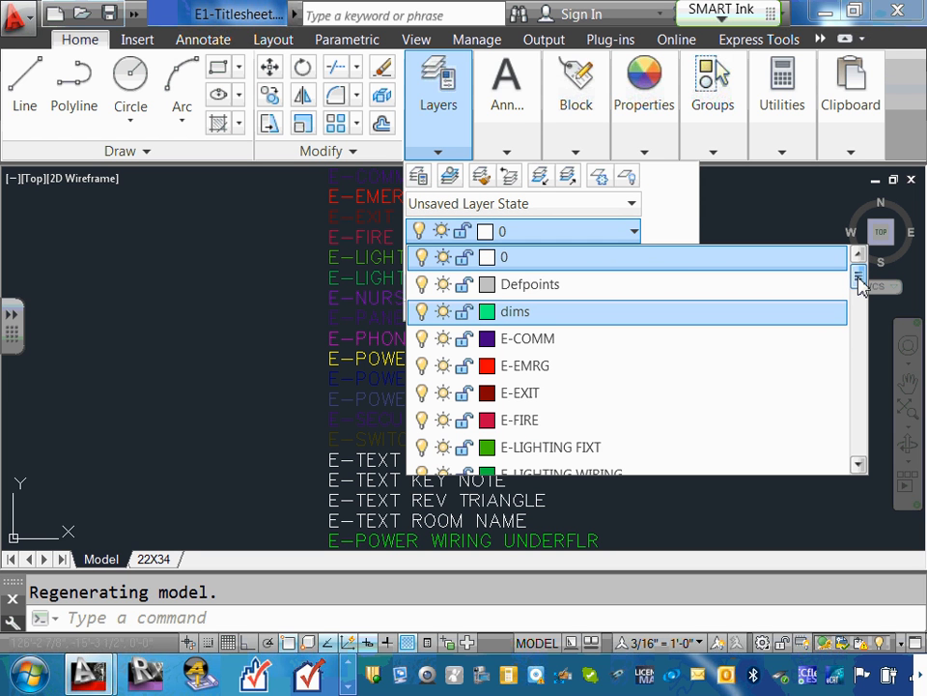
left_click_drag(859, 281, 874, 354)
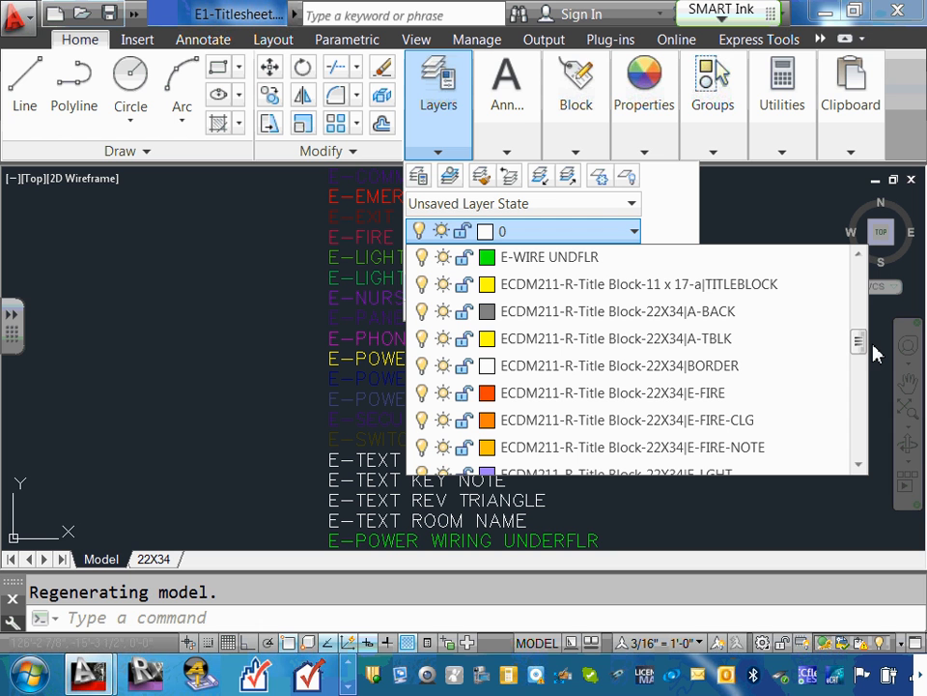
left_click_drag(859, 343, 859, 415)
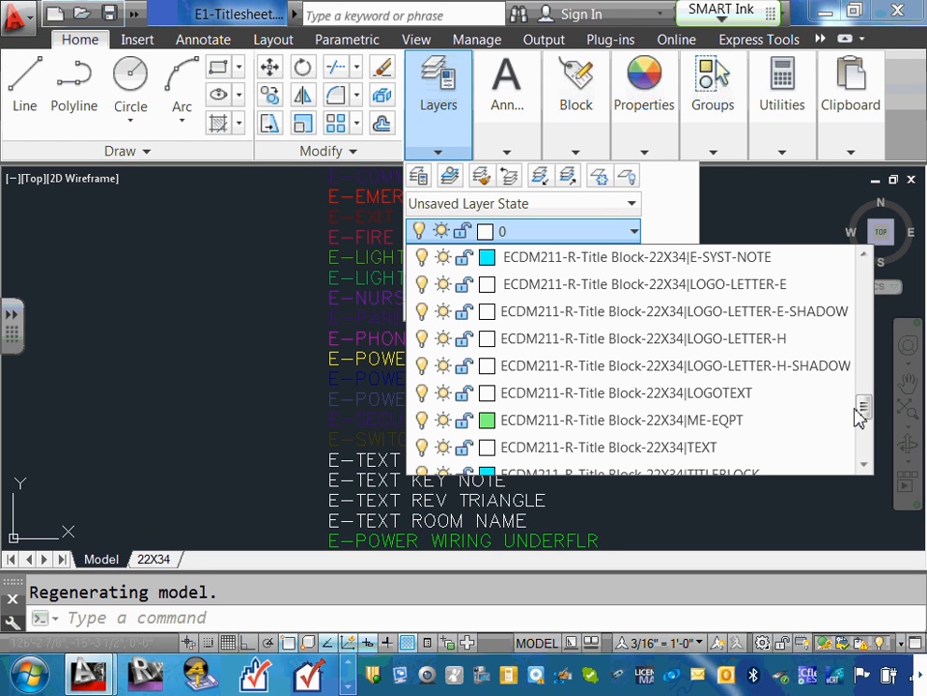
left_click_drag(863, 410, 863, 274)
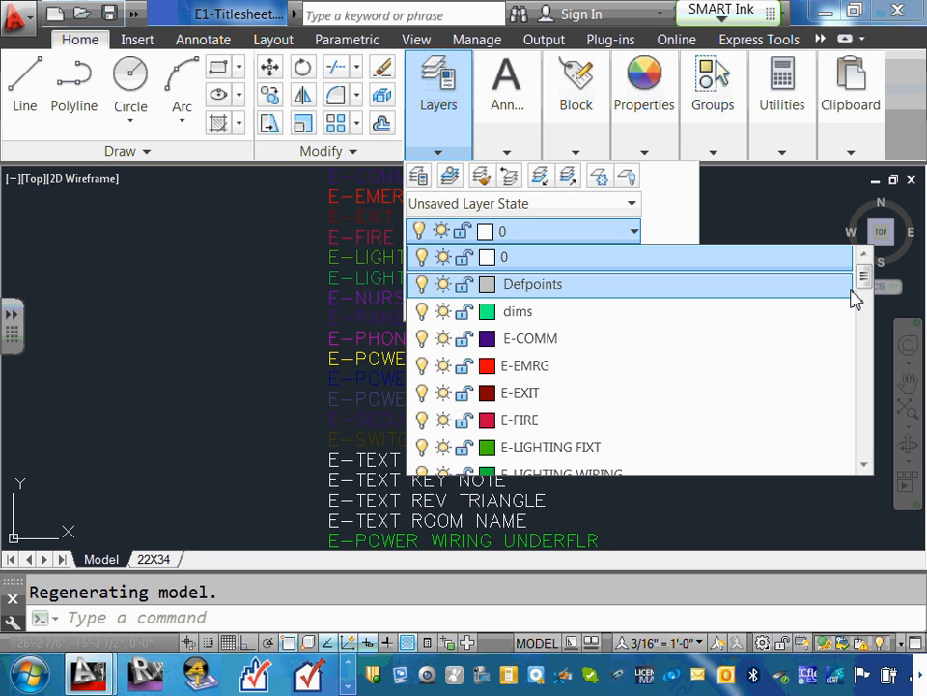
left_click(215, 366)
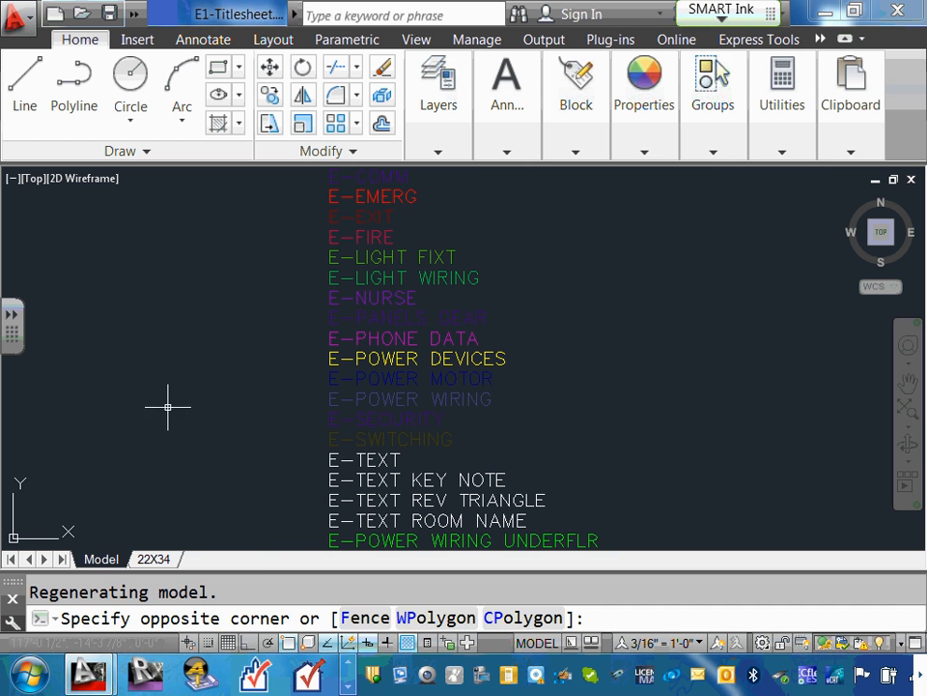
left_click(167, 407)
left_click(350, 664)
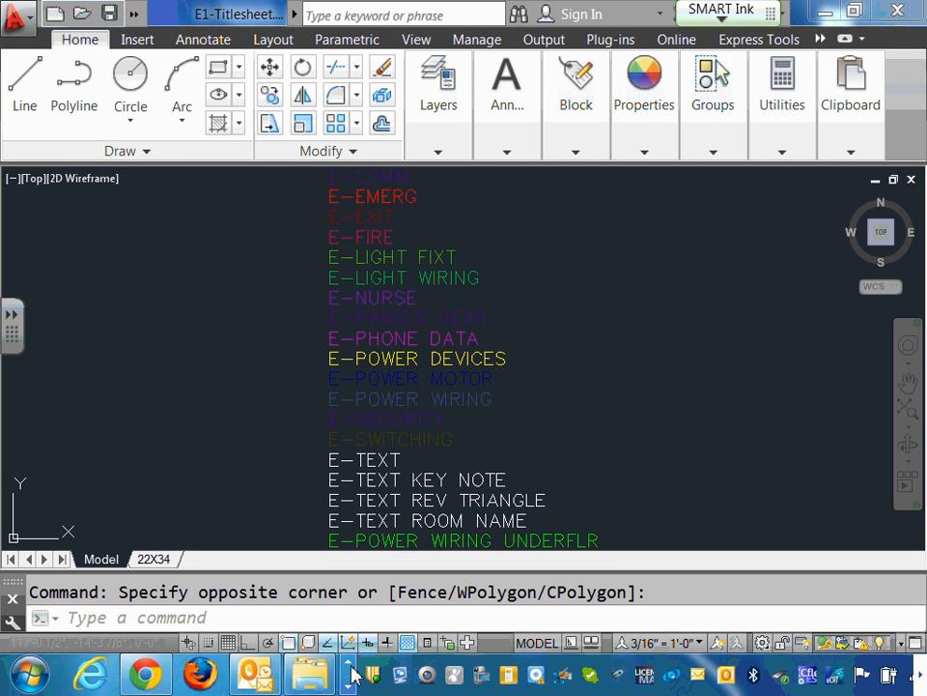
left_click(348, 688)
left_click(348, 688)
left_click(348, 688)
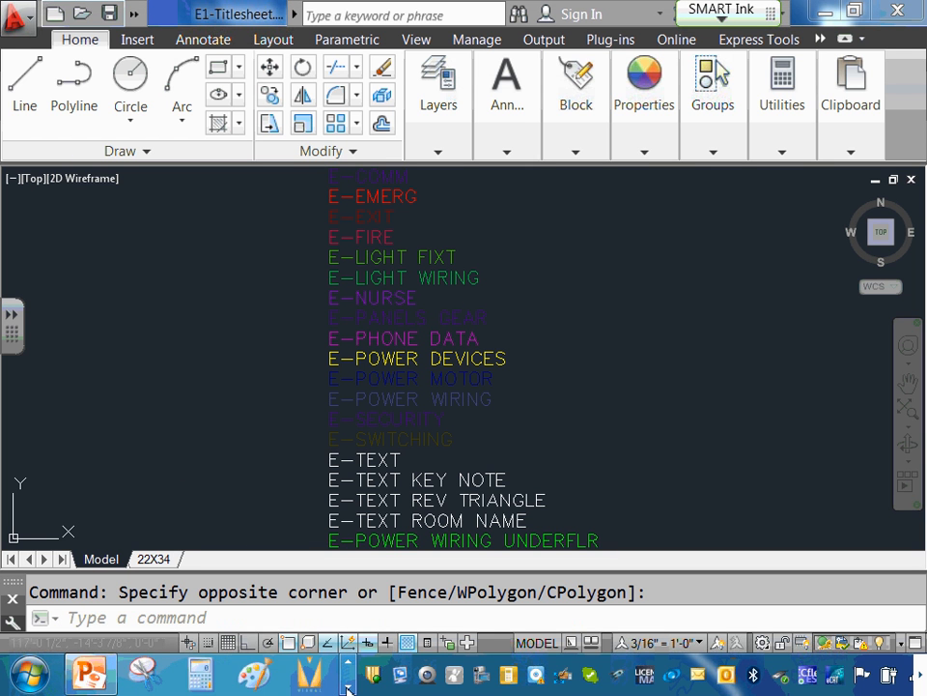
left_click(348, 688)
left_click(203, 675)
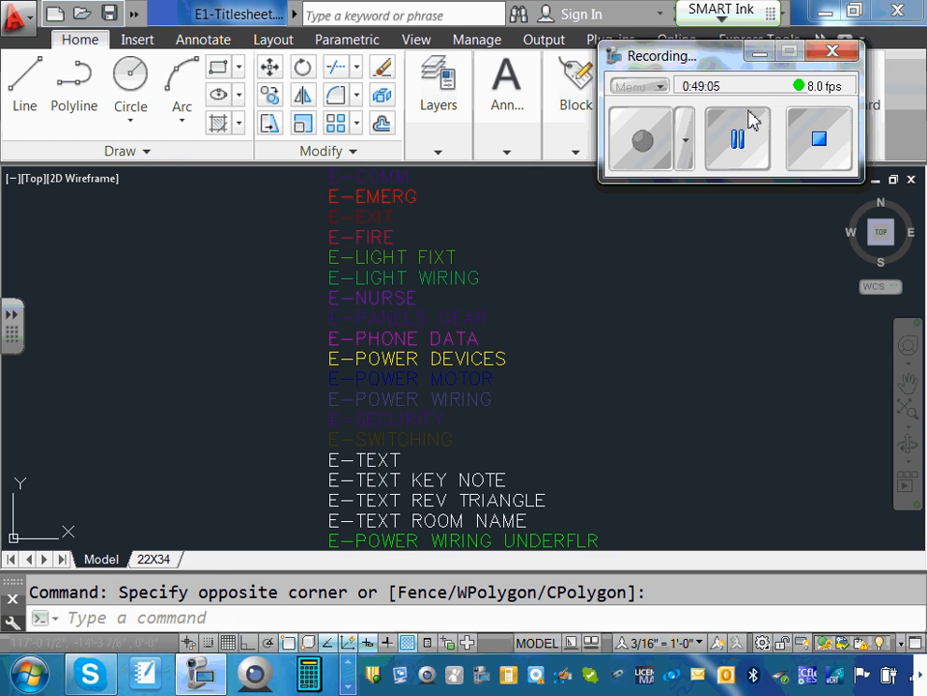
Step: Erase all the pasted layer-name labels from Model space and zoom to the drawing extents
key("Delete")
left_click(759, 54)
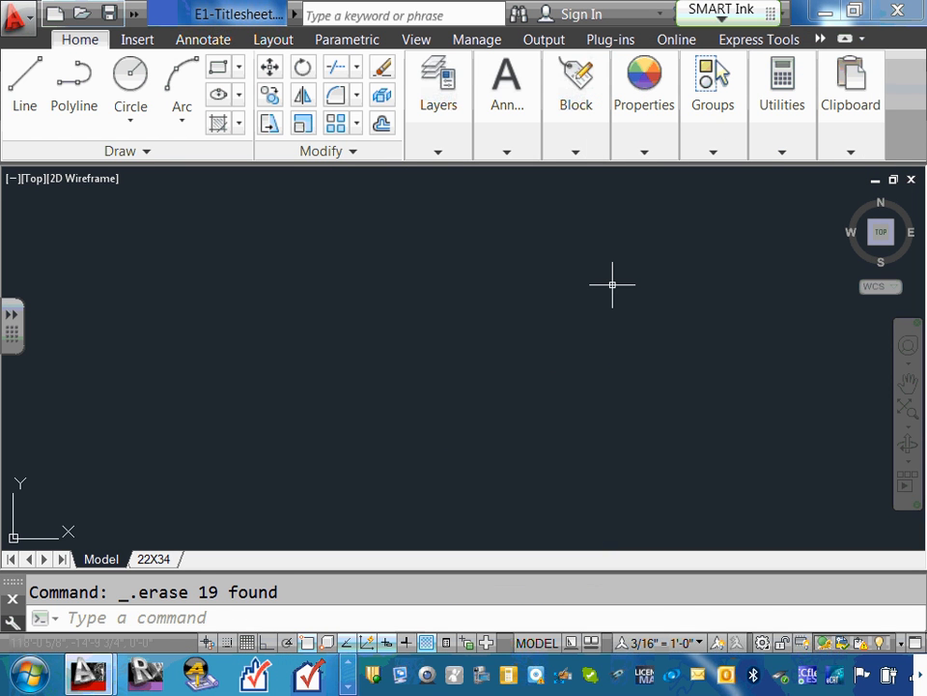
type("z")
key("Return")
type("e")
key("Return")
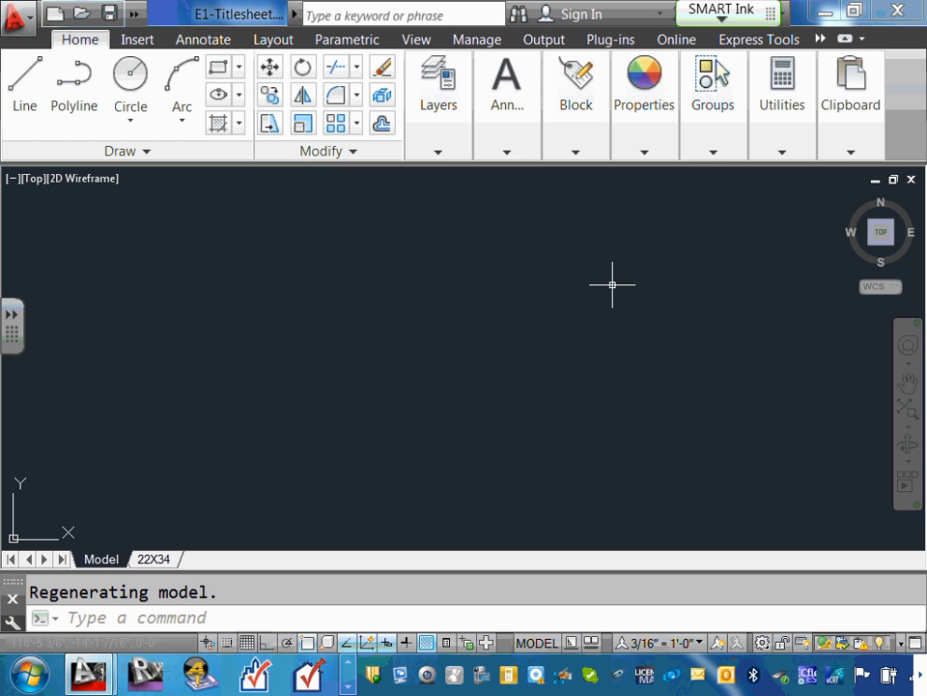
Step: Check that the drawing's layer list still holds the electrical layers after erasing the labels, and close the list
left_click(436, 155)
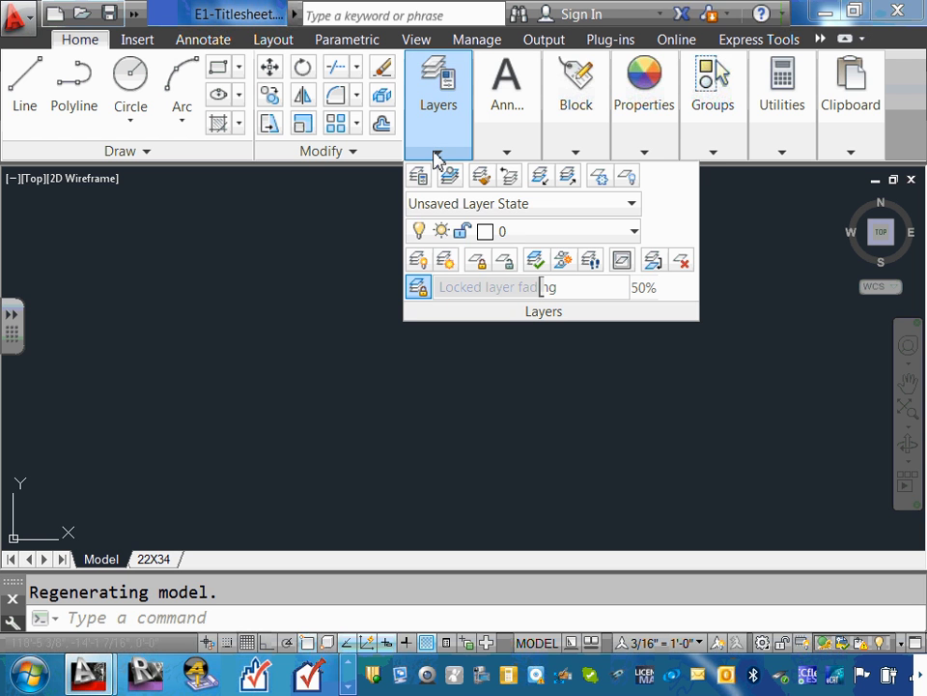
left_click(630, 207)
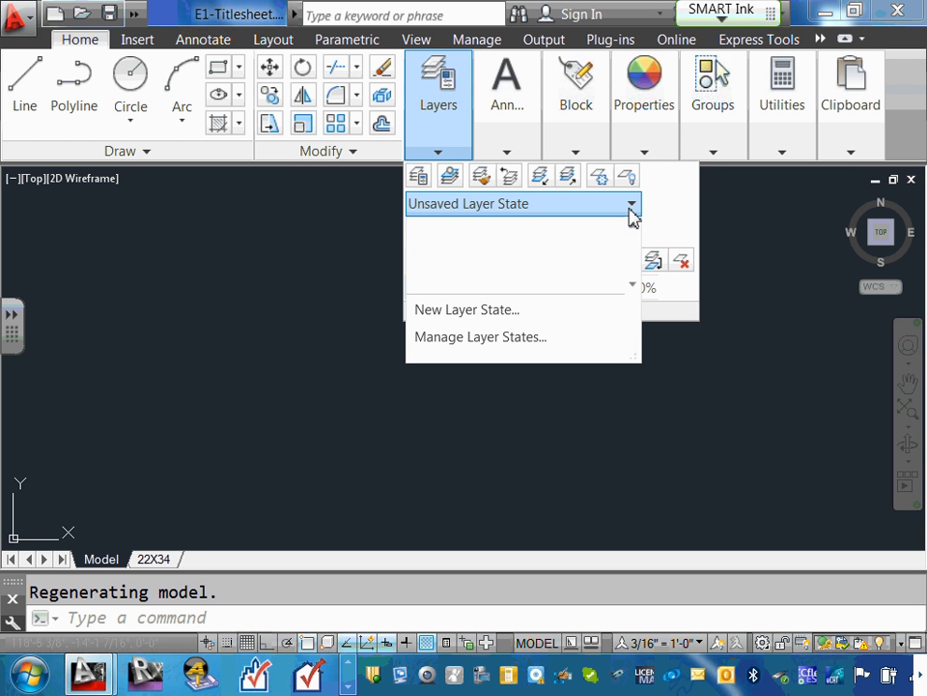
left_click(631, 211)
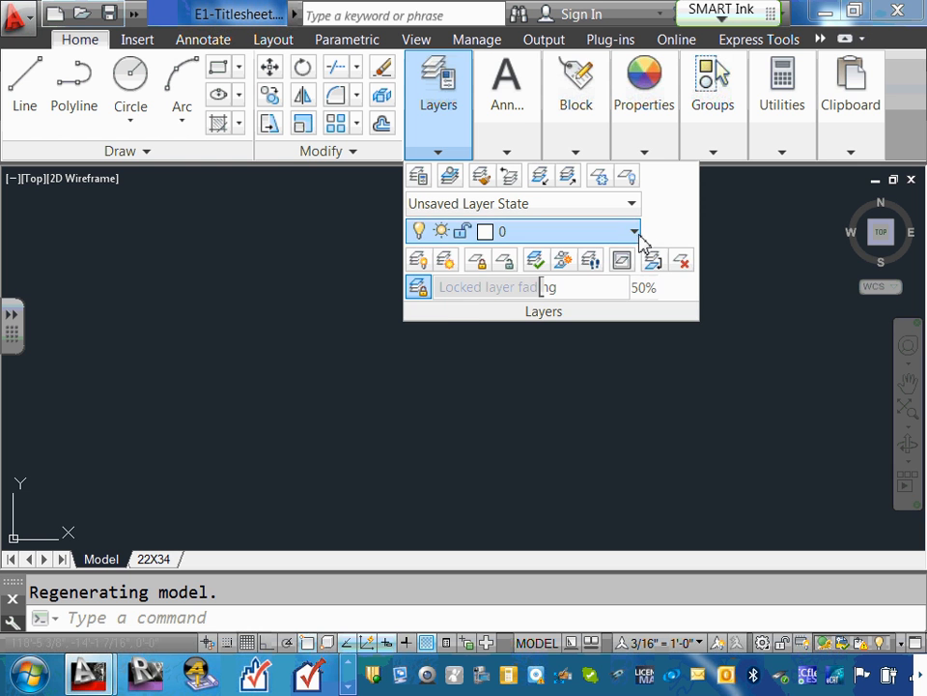
left_click(637, 235)
scroll(585, 368, "down", 5)
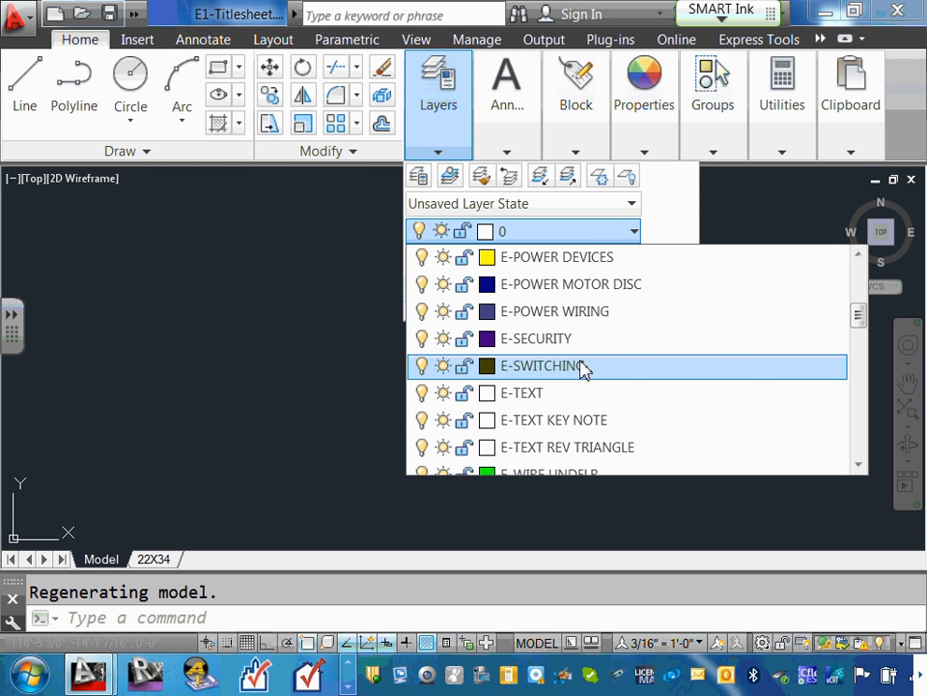
scroll(585, 368, "down", 5)
left_click(263, 290)
left_click(262, 290)
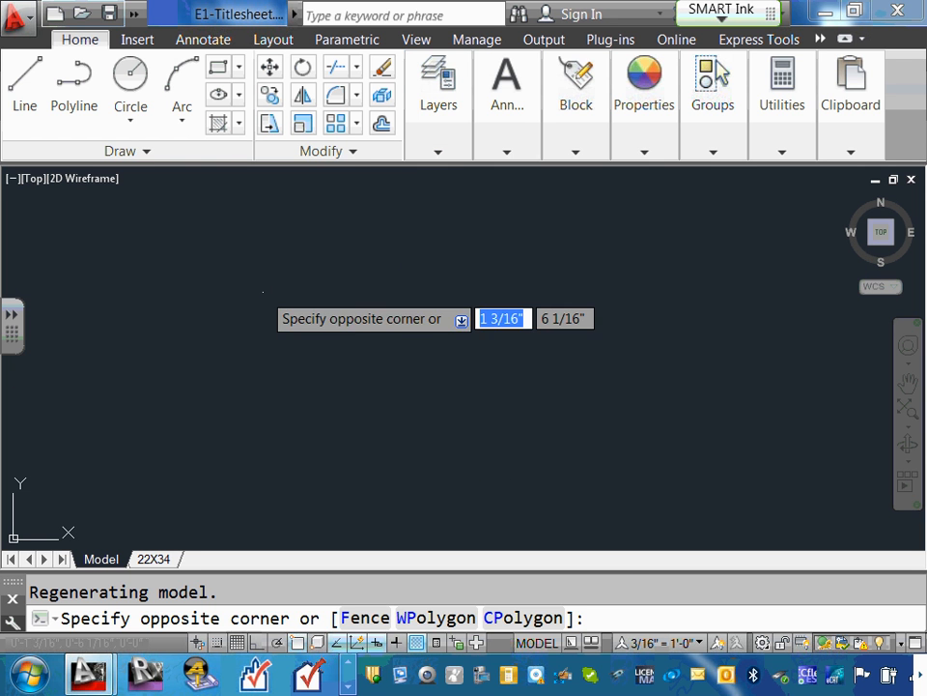
left_click(422, 204)
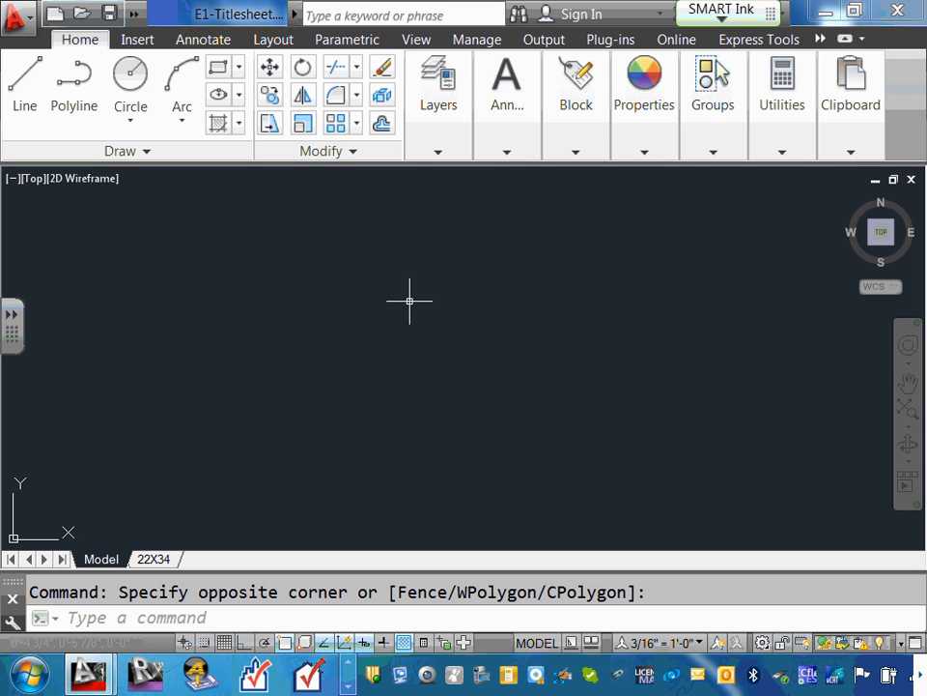
Step: Open the Layer Properties Manager, filter to All Used Layers, narrow the filter tree and widen the Name column to show full layer names
left_click(438, 159)
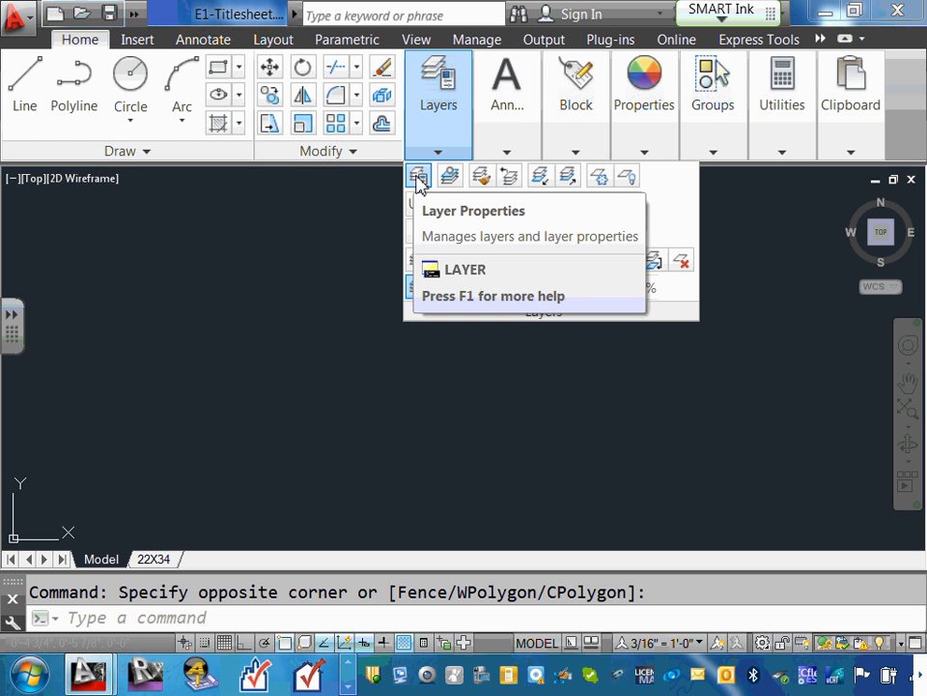
left_click(418, 177)
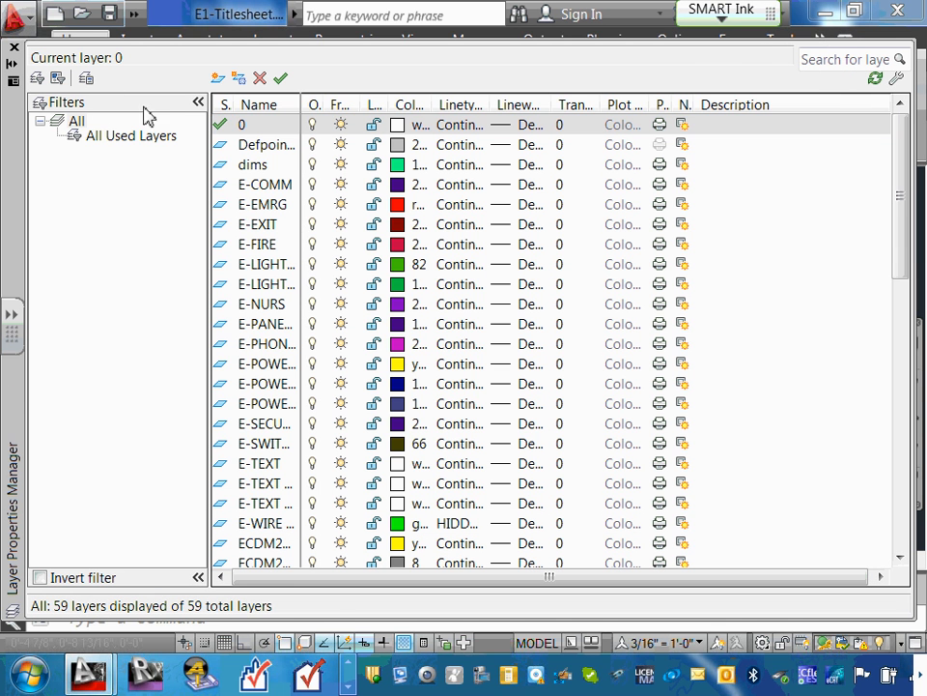
left_click(124, 141)
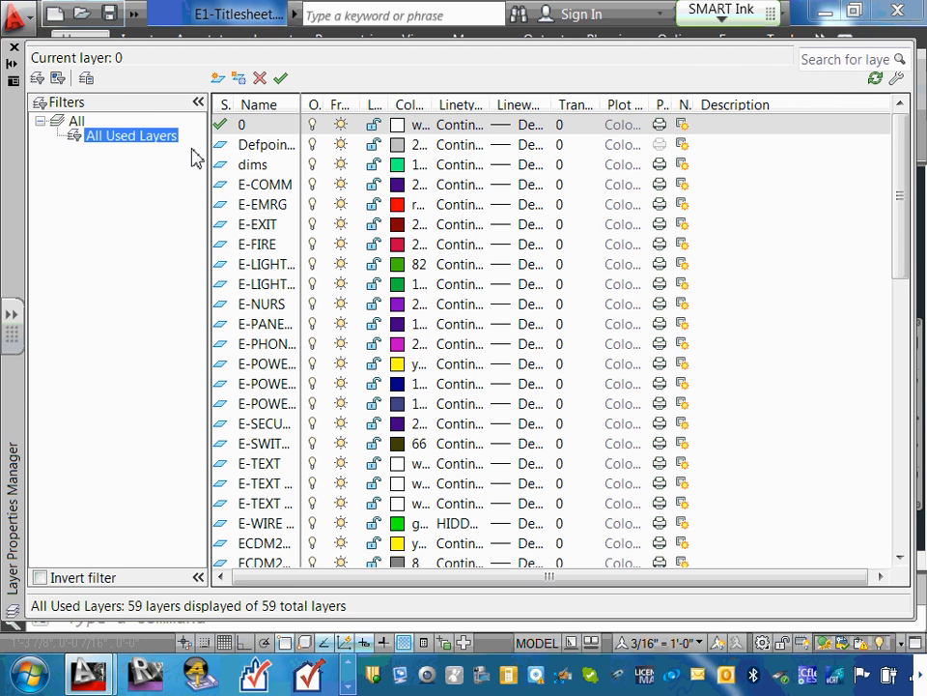
left_click_drag(207, 149, 188, 149)
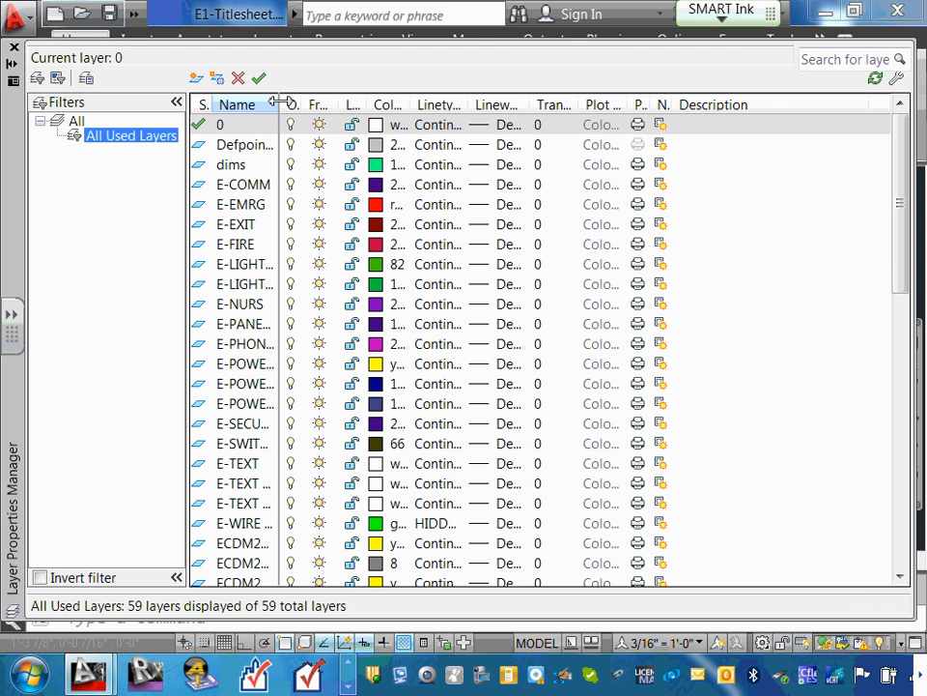
left_click_drag(278, 101, 386, 104)
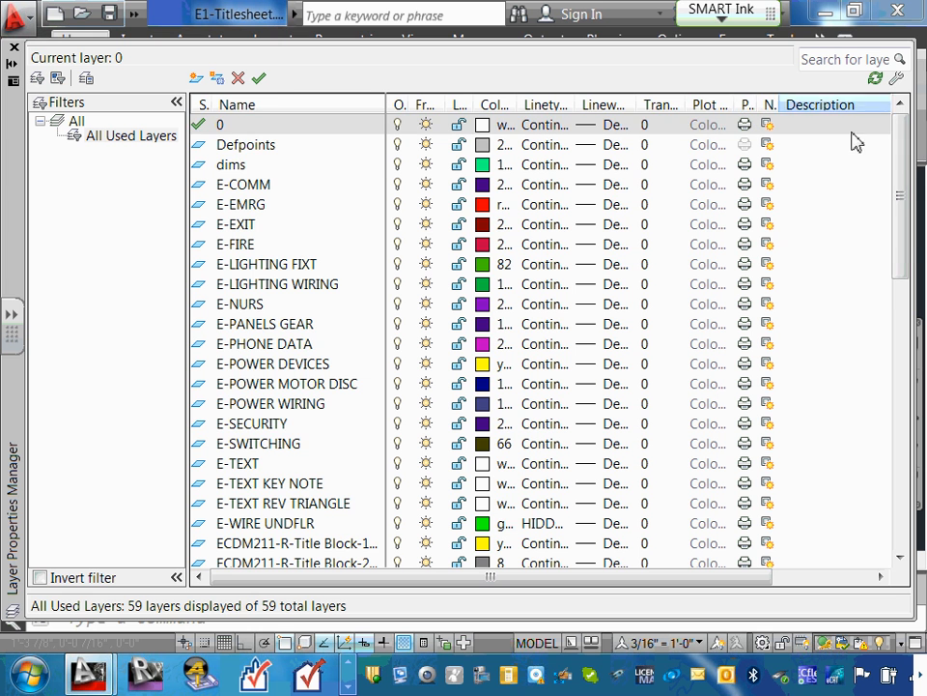
left_click_drag(904, 161, 920, 147)
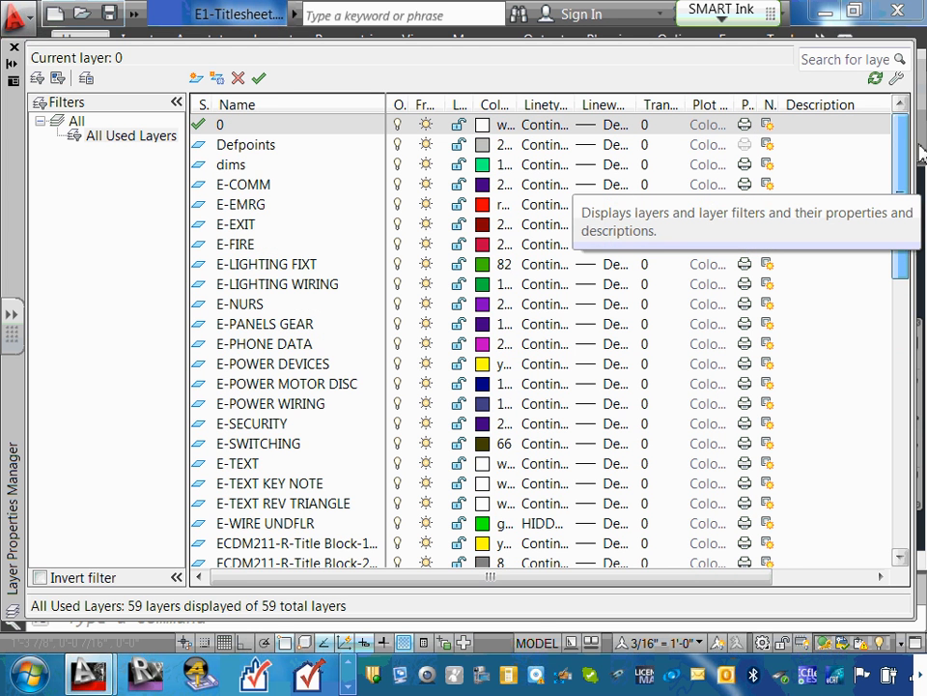
Step: Keep the E-COMM layer's name, thaw the layer, and lock and unlock it again
double_click(246, 187)
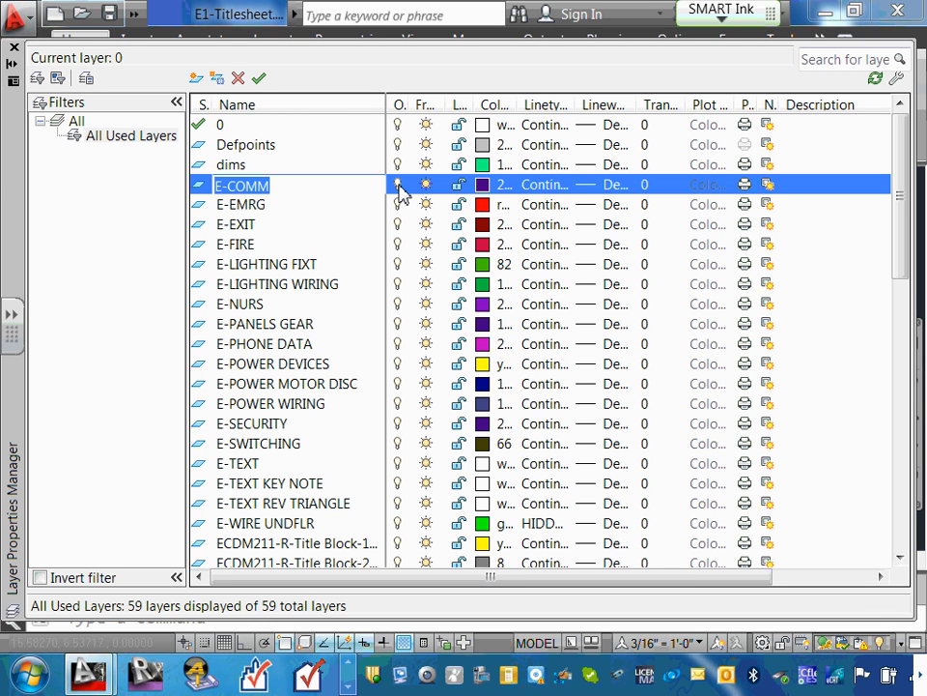
key("Return")
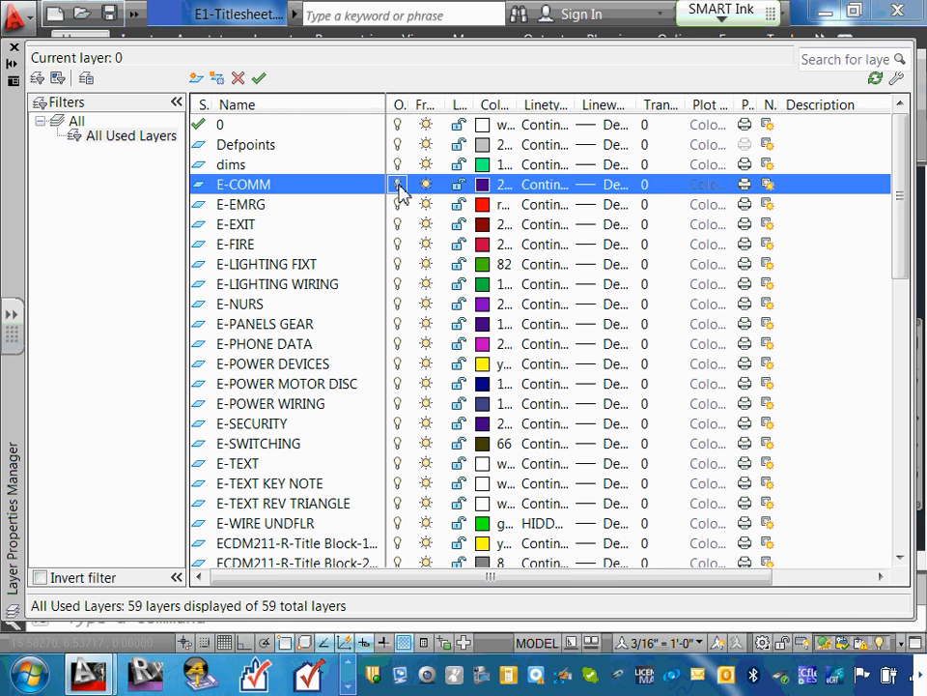
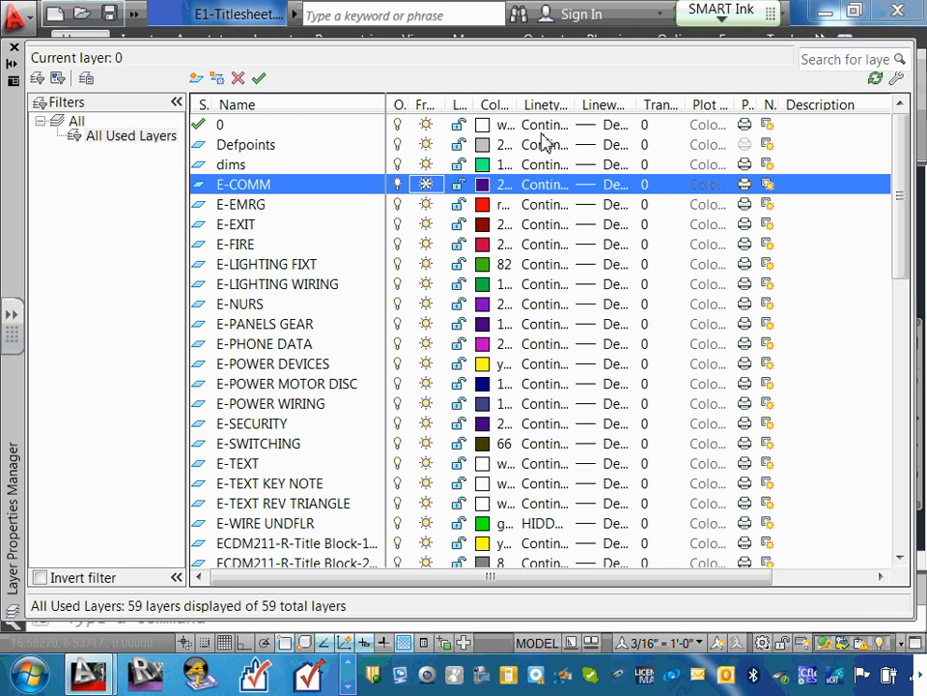
left_click(426, 184)
left_click(460, 186)
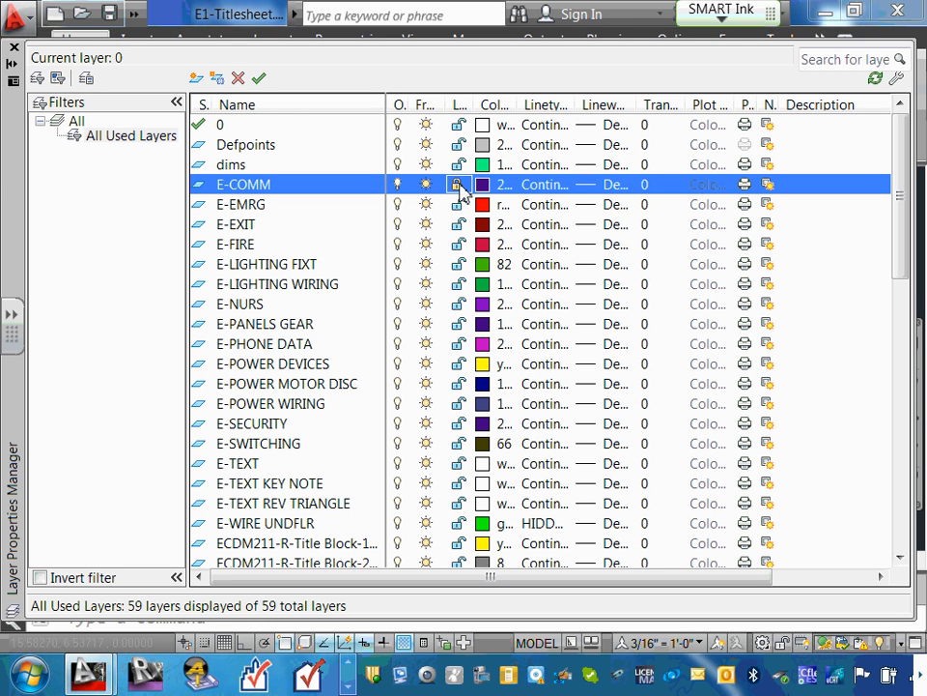
left_click(460, 184)
Step: Review the color and linetype choices for the E-COMM layer, including the loadable acad.lin linetypes, and cancel without applying any
left_click(487, 185)
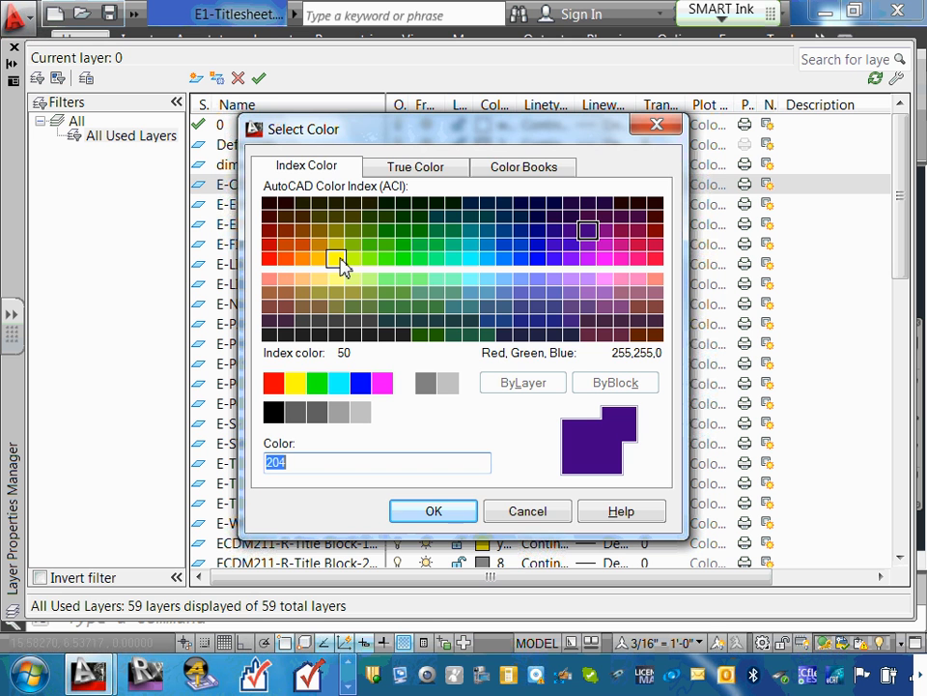
left_click(527, 512)
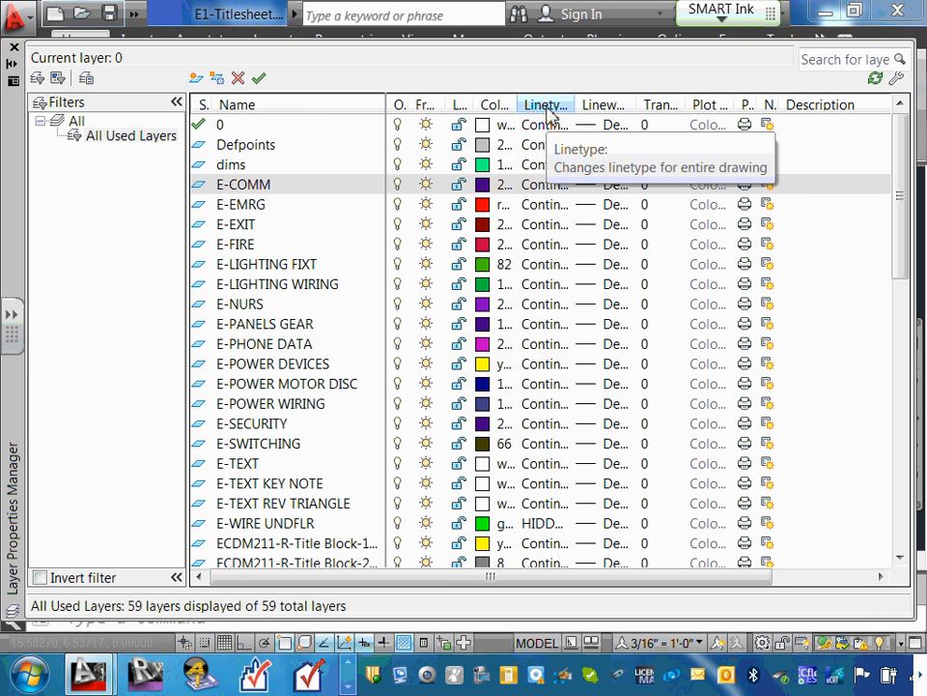
left_click(545, 187)
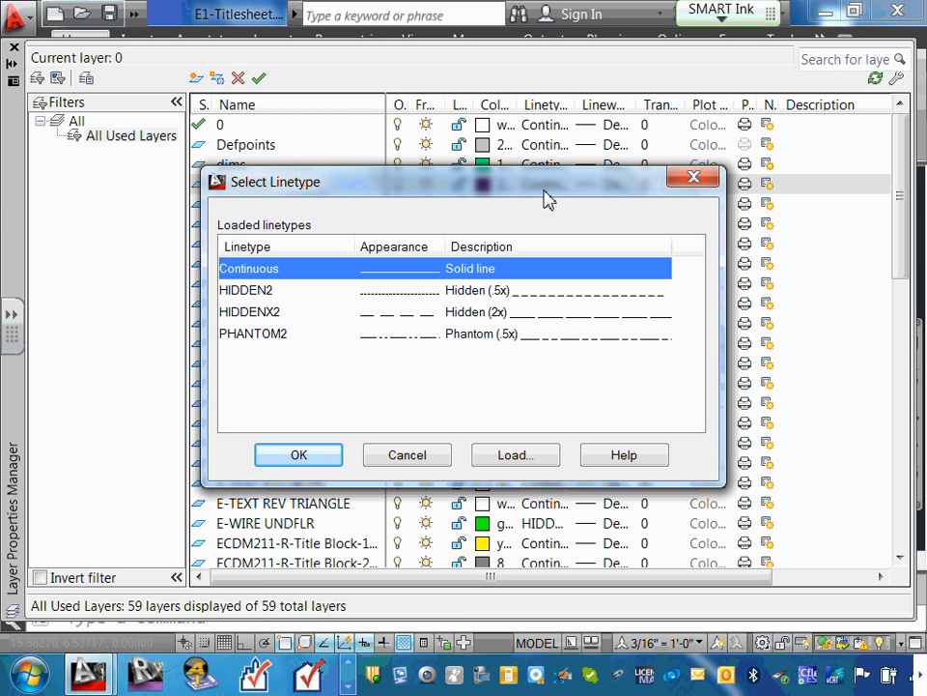
left_click(391, 291)
left_click(392, 315)
left_click(394, 334)
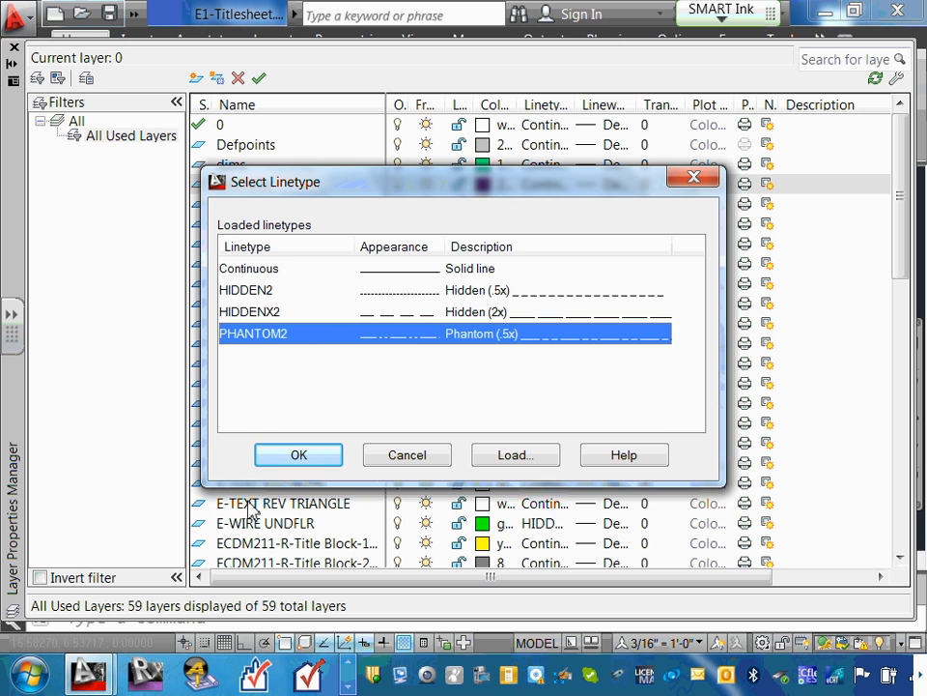
left_click(542, 463)
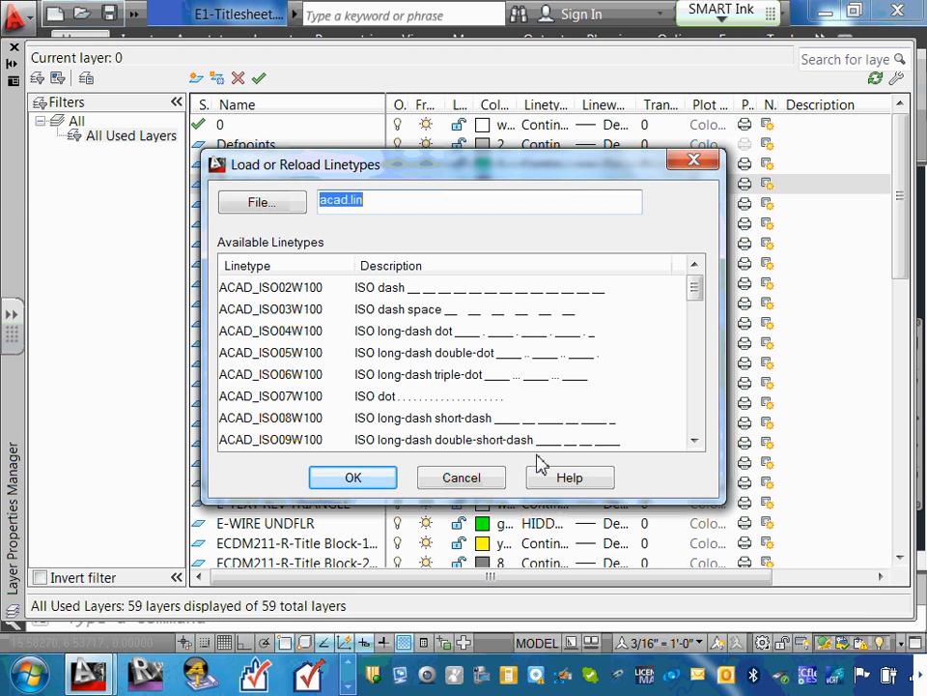
left_click(469, 481)
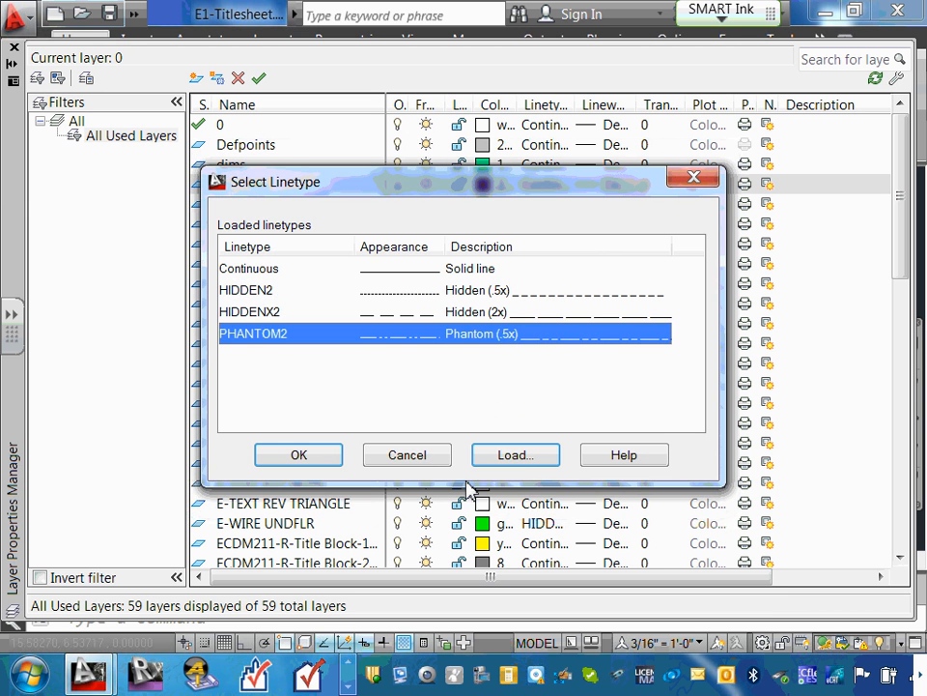
left_click(422, 461)
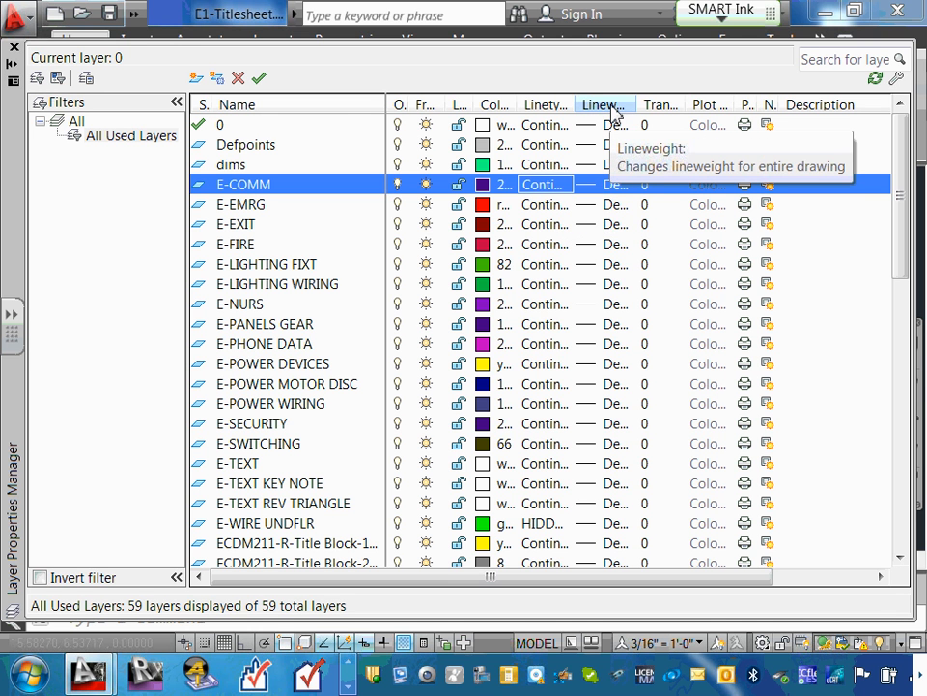
Step: Review the available lineweights for the E-COMM layer up to 2.11 mm, and cancel
left_click(596, 196)
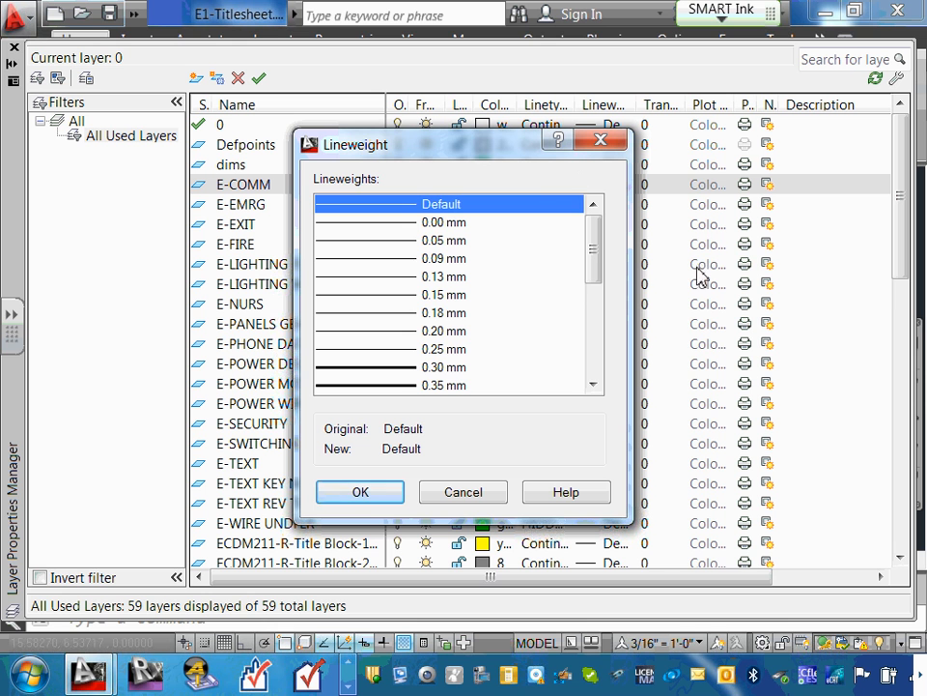
left_click_drag(594, 255, 593, 389)
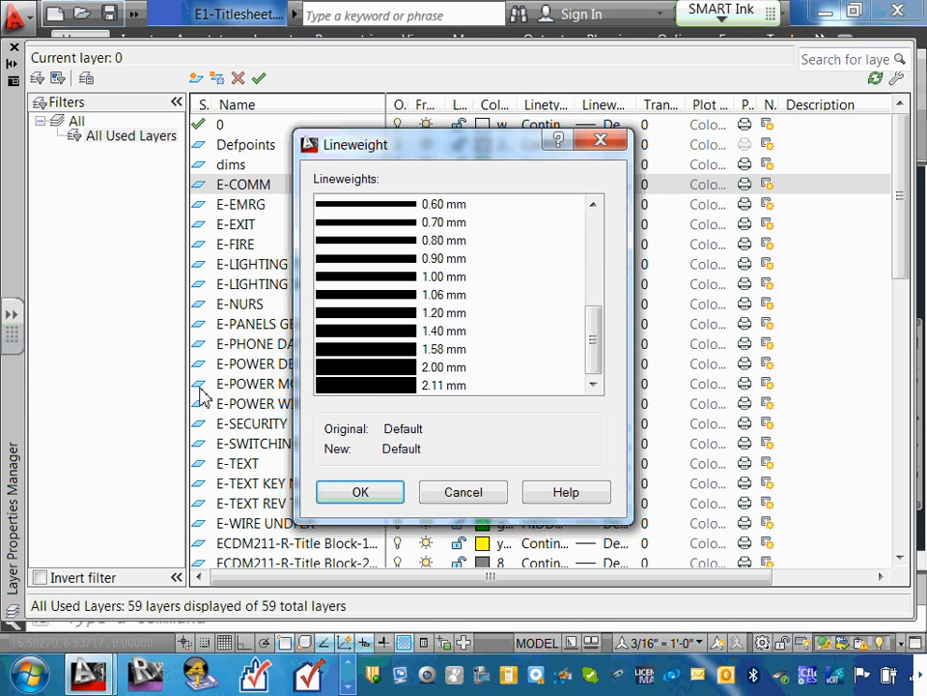
left_click(374, 387)
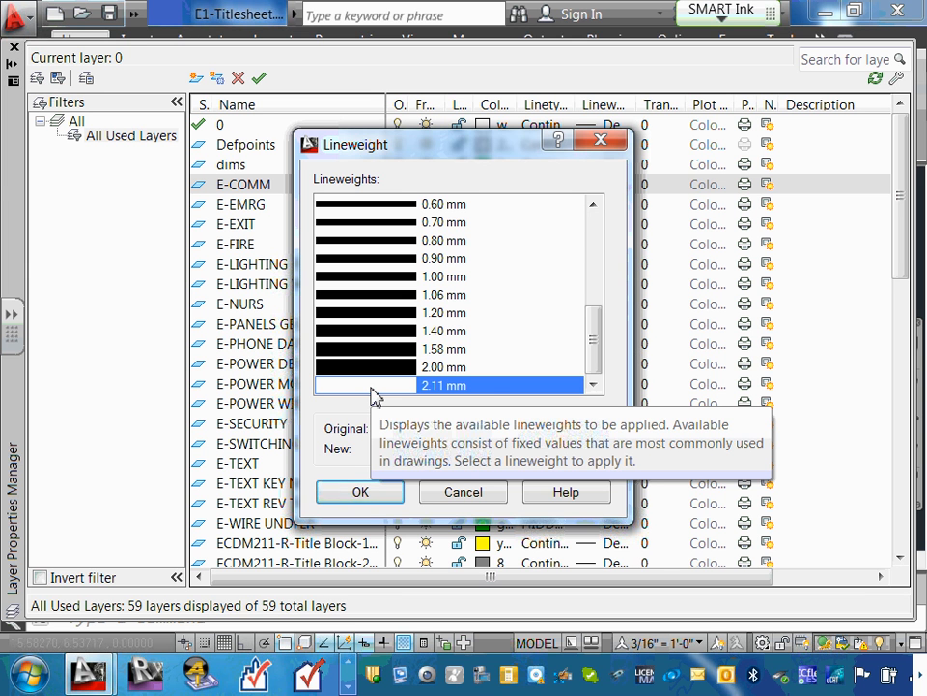
left_click(462, 494)
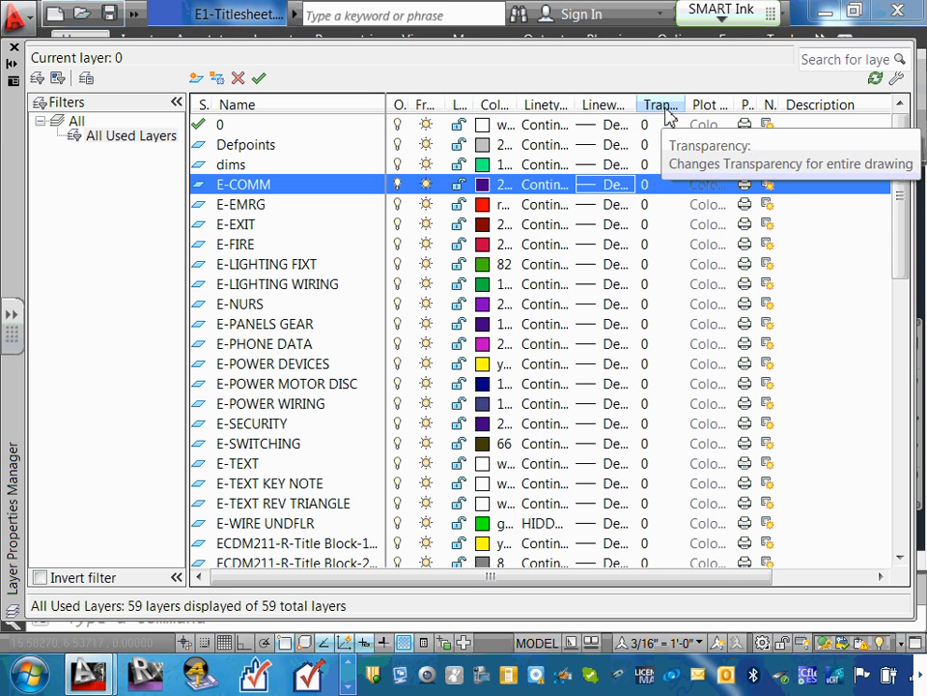
Step: Review the transparency values offered for the E-COMM layer, and cancel
left_click(646, 186)
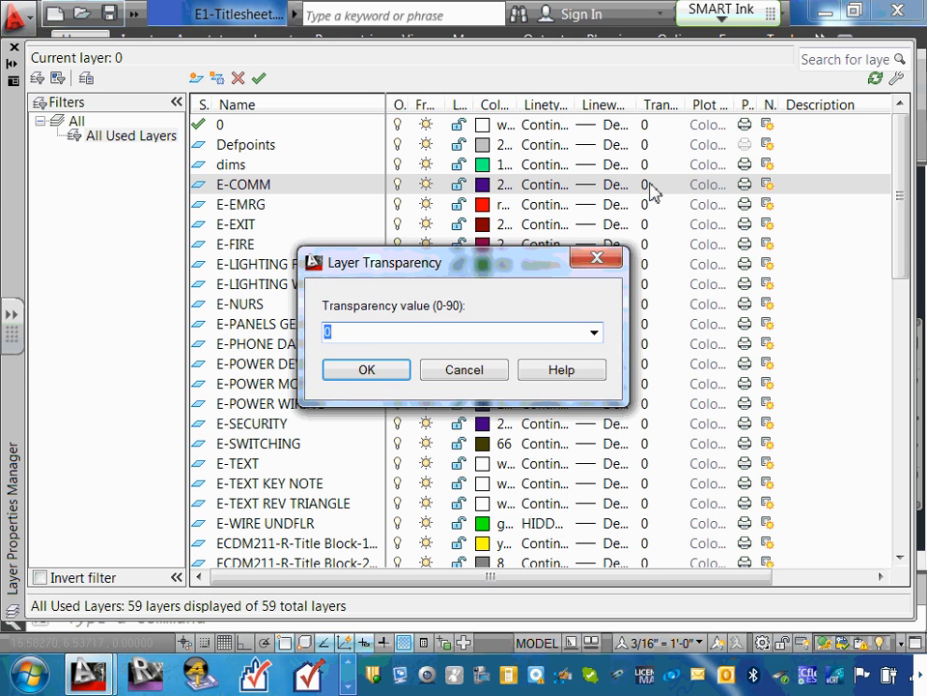
left_click(593, 333)
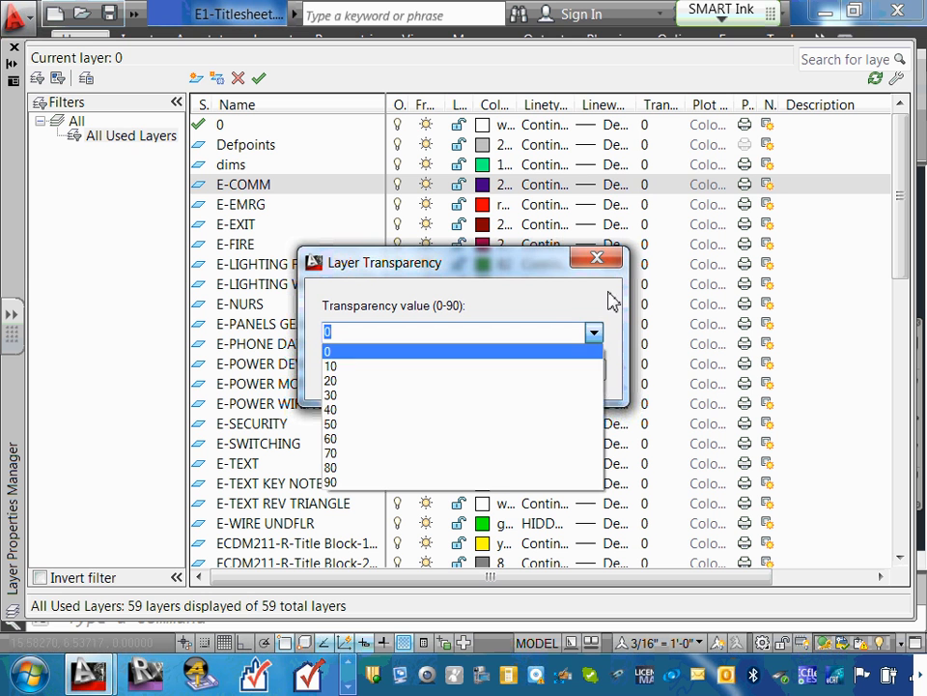
left_click(602, 338)
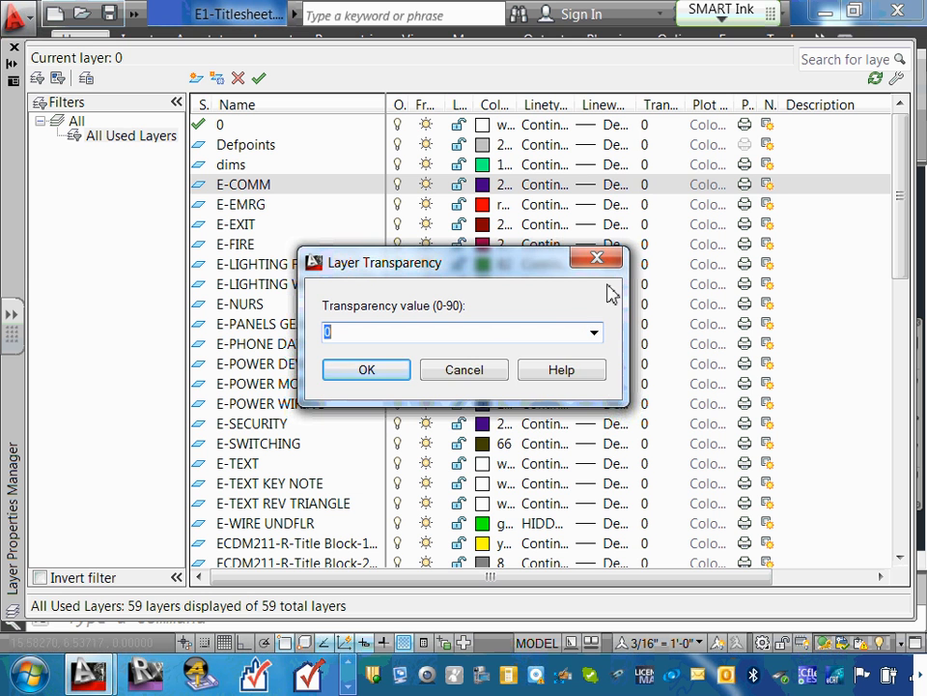
left_click(469, 376)
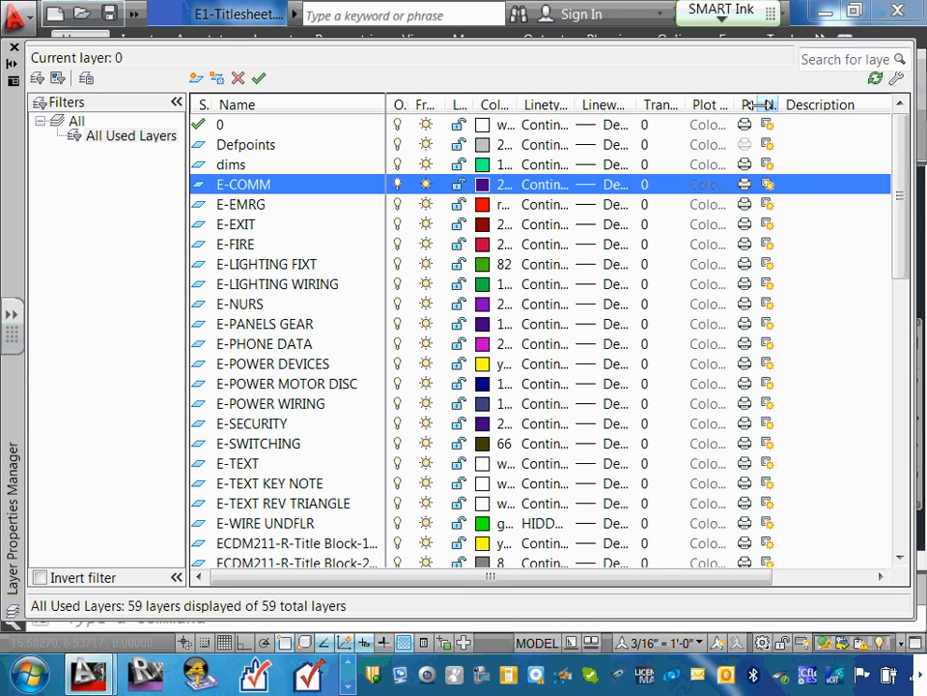
Step: Widen the Plot column and switch plotting of the E-COMM layer off and back on
left_click_drag(762, 104, 823, 104)
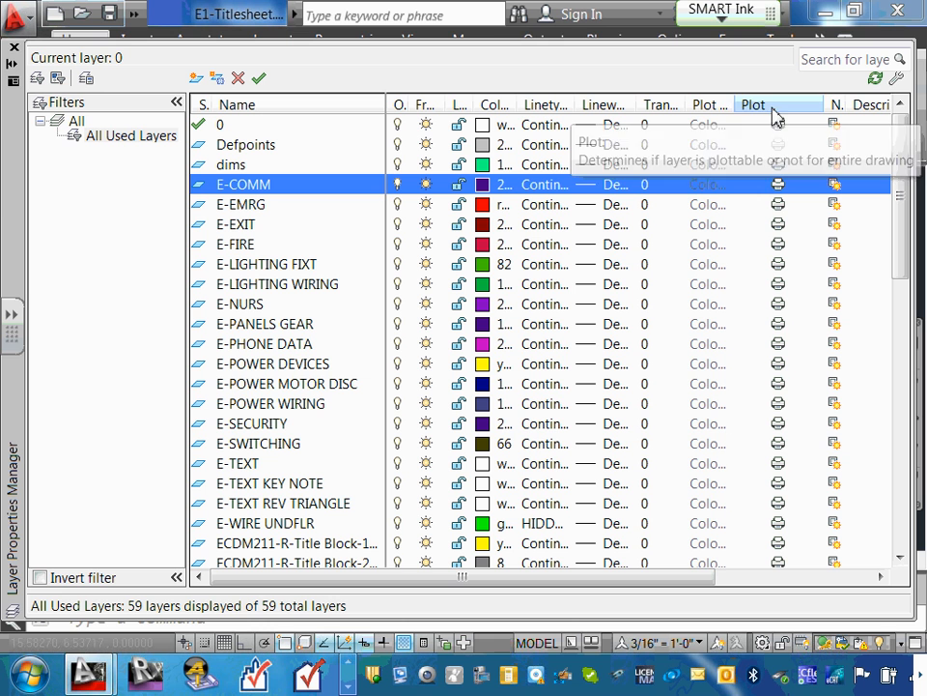
left_click(774, 185)
left_click(778, 186)
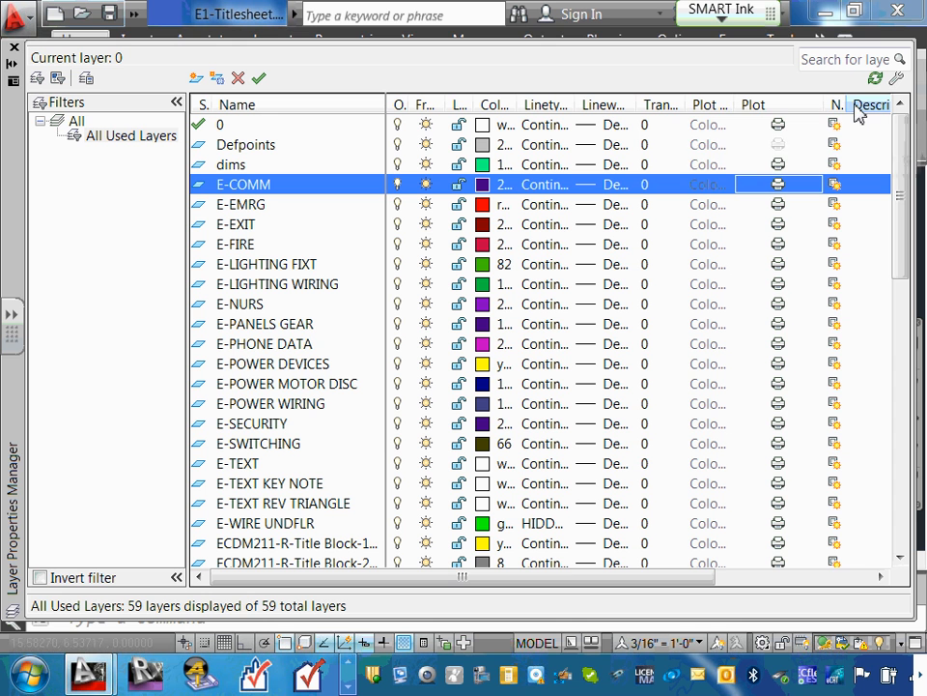
Step: Narrow the Plot column and create a new layer named E-VIEWPORT
left_click_drag(847, 104, 790, 104)
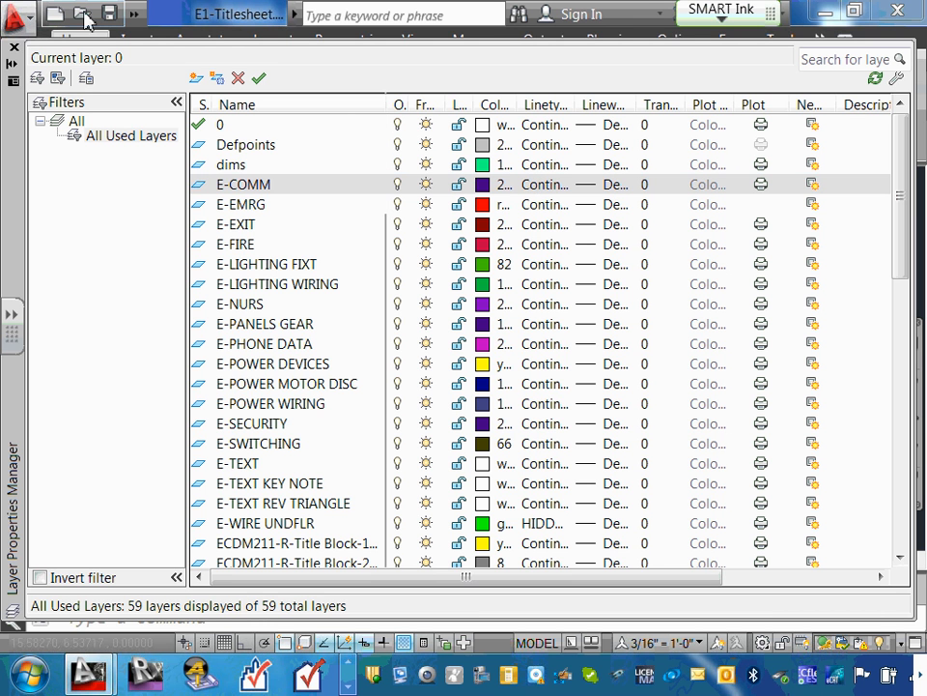
left_click(196, 80)
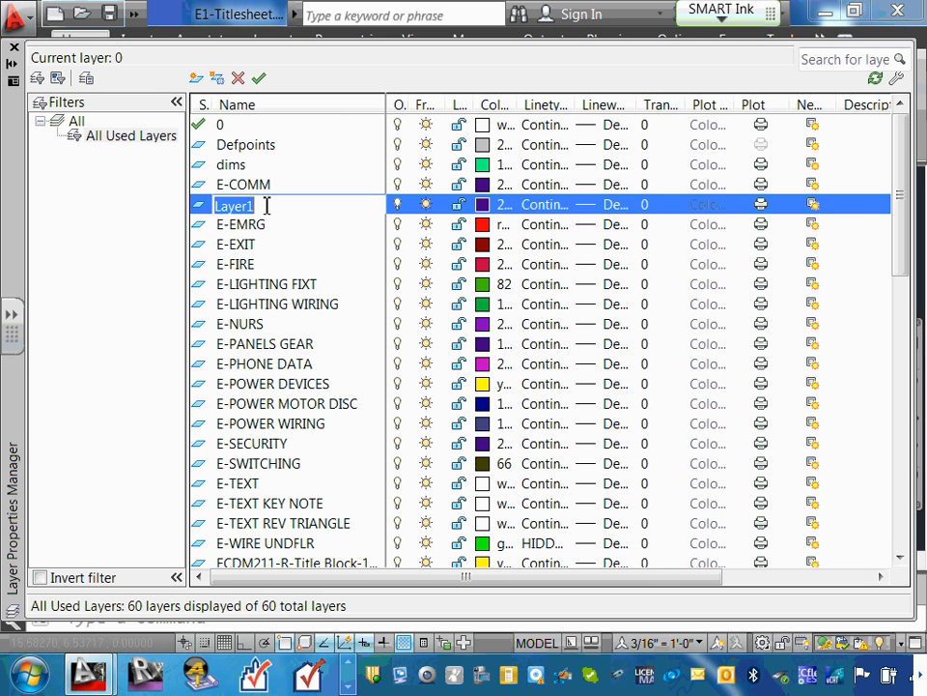
type("e")
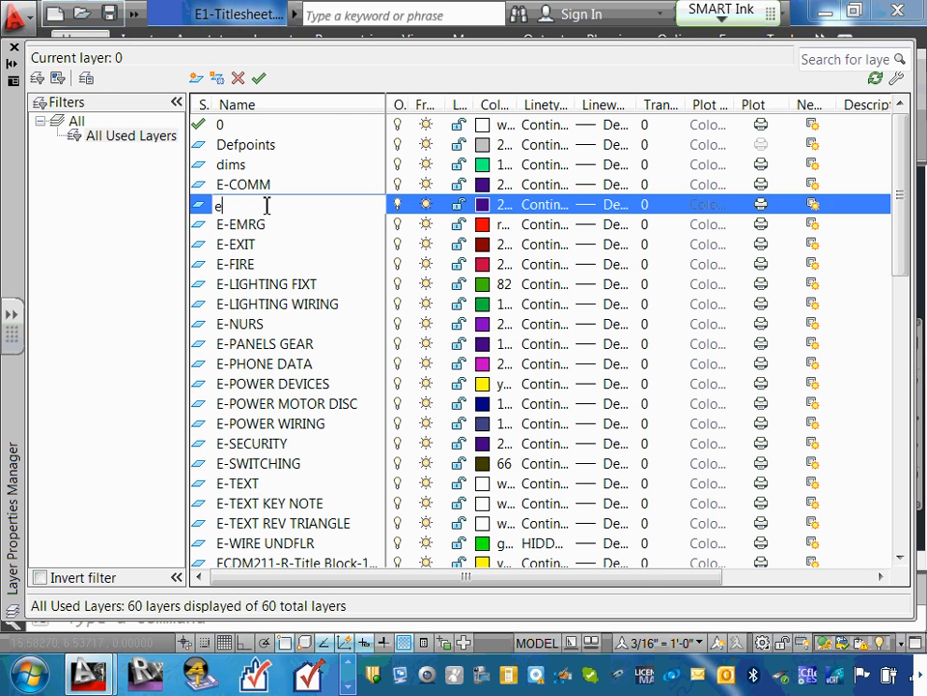
key("BackSpace")
type("E-VIEWPORT")
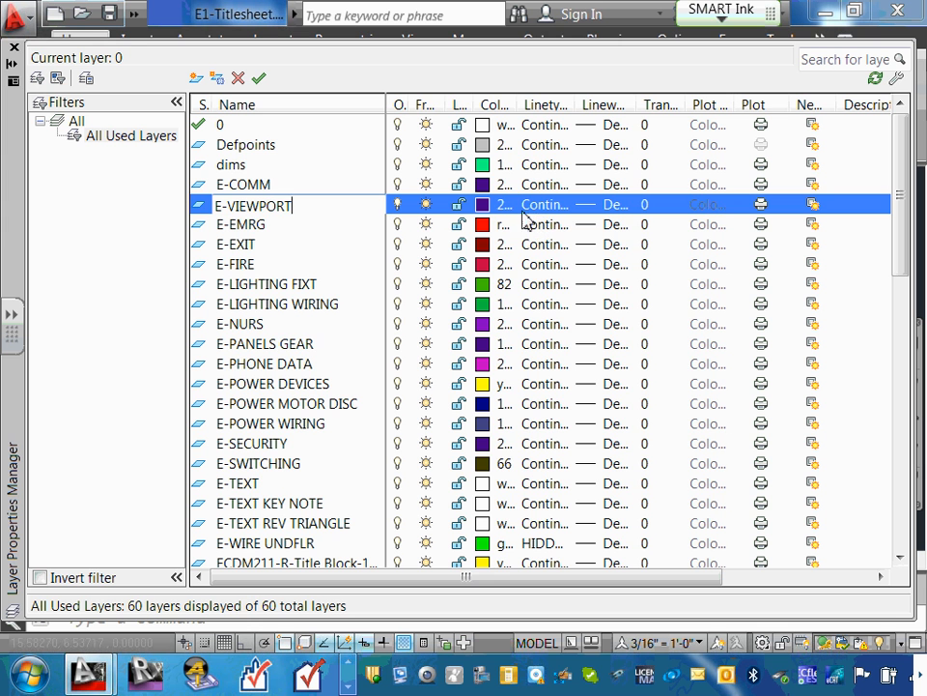
key("ctrl+a")
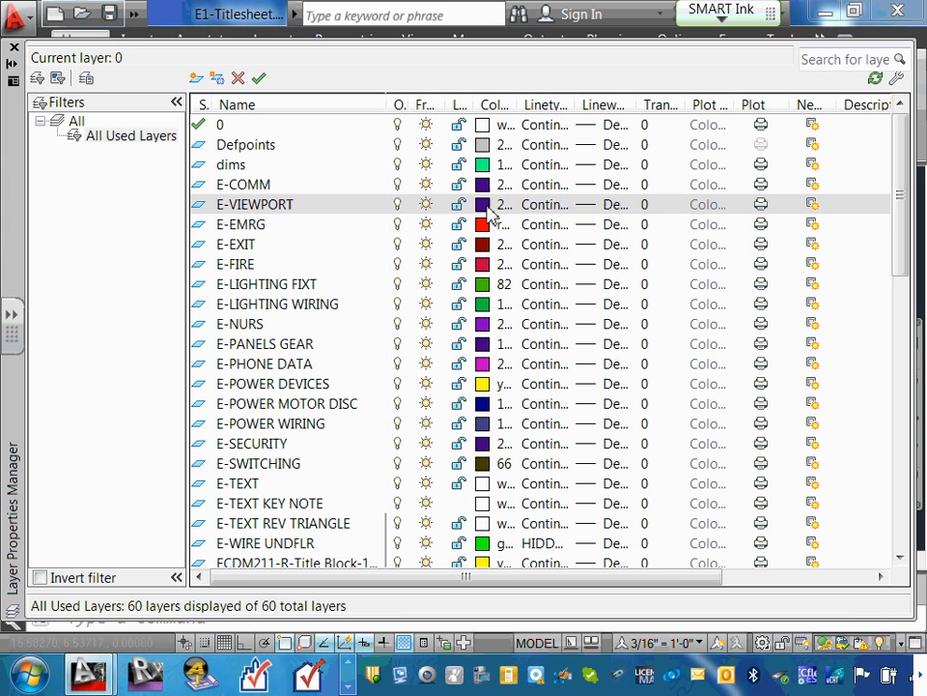
Step: Set the E-VIEWPORT layer's color to magenta and turn its plotting off
left_click(488, 206)
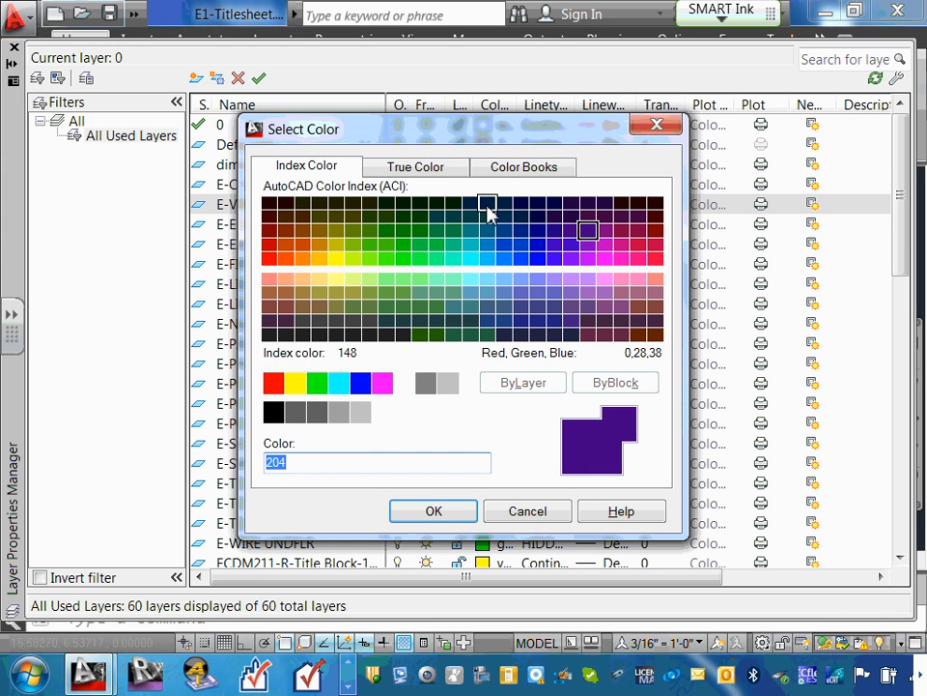
left_click(384, 385)
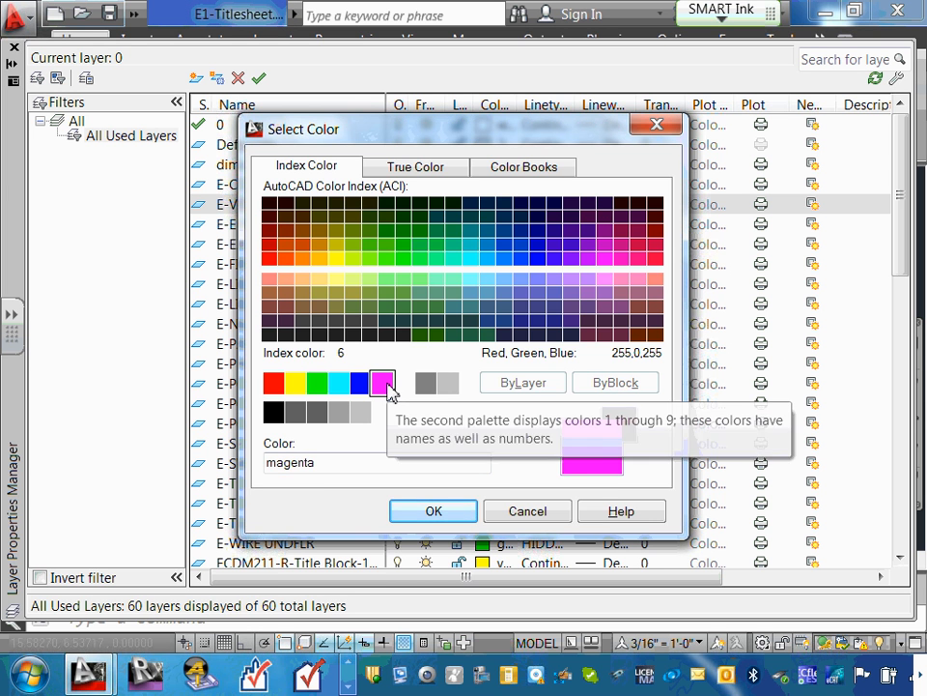
left_click(451, 516)
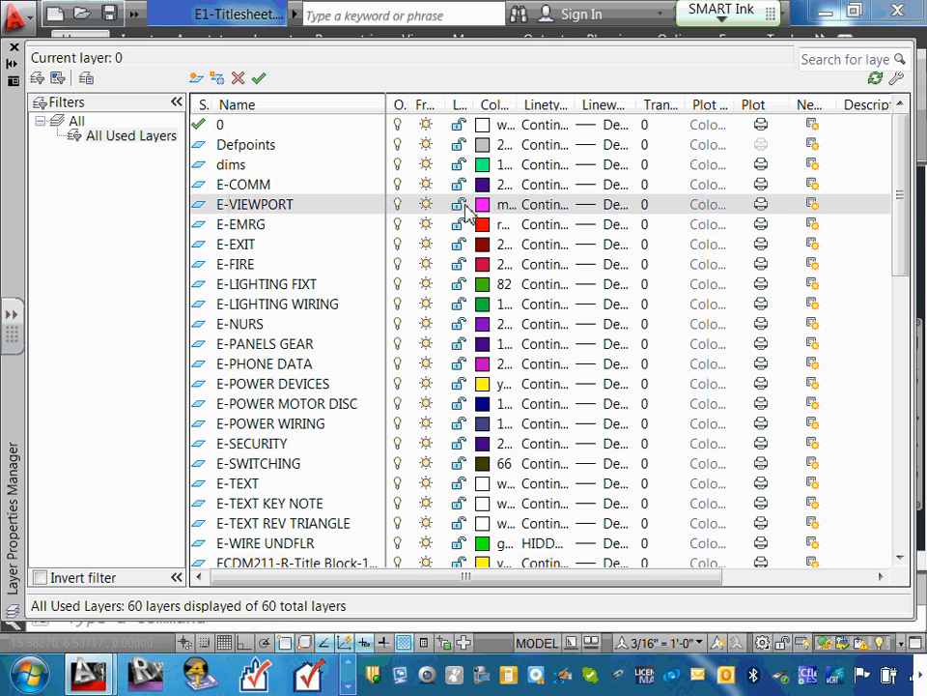
left_click(763, 205)
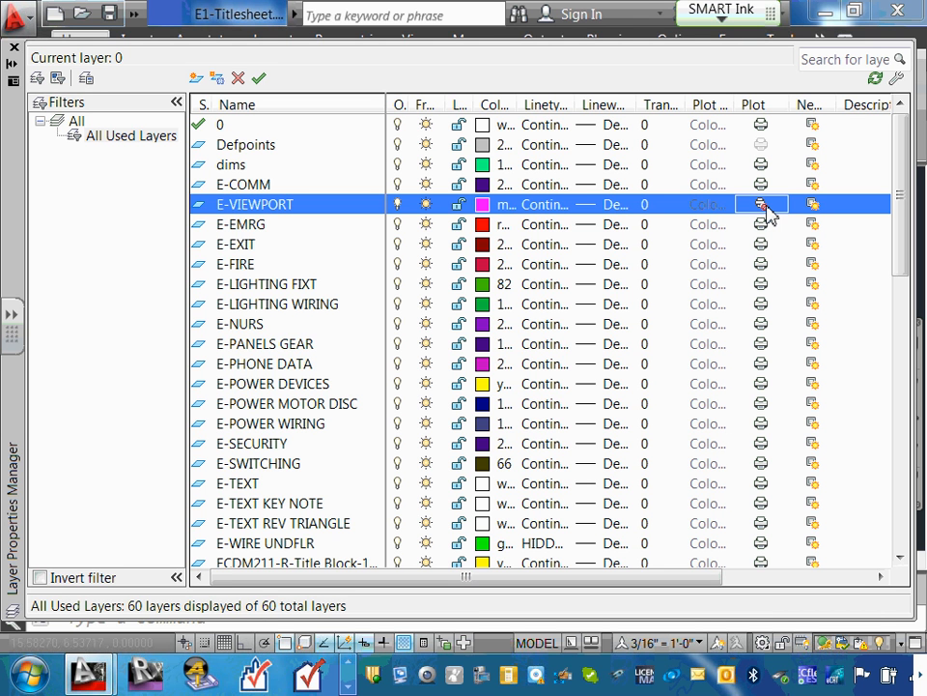
left_click(763, 207)
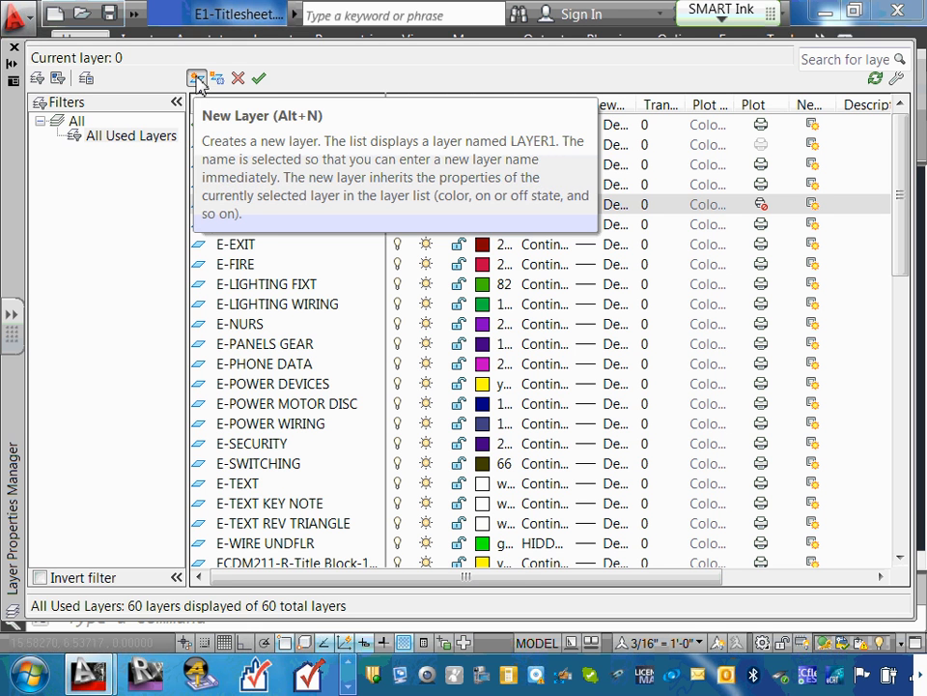
Step: Create another new layer named E-BACKGROUND
left_click(196, 79)
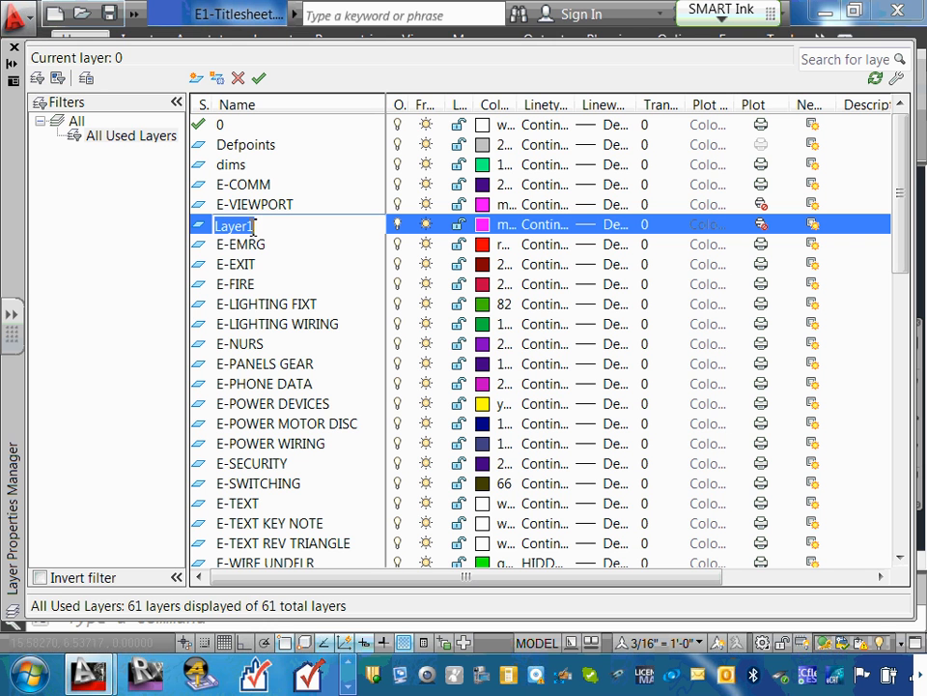
type("E-")
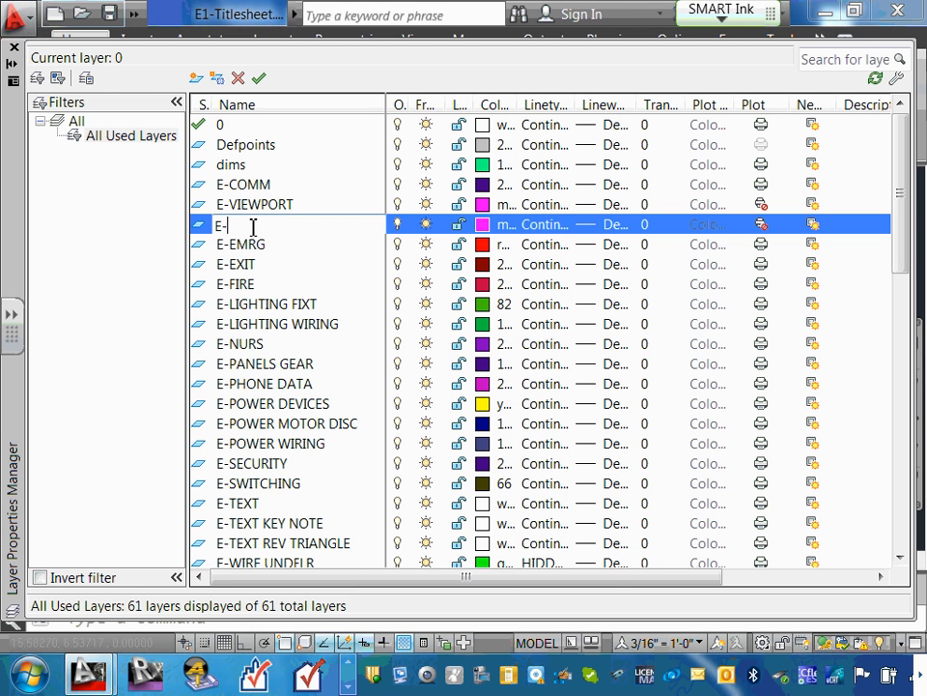
type("BACKGROUND")
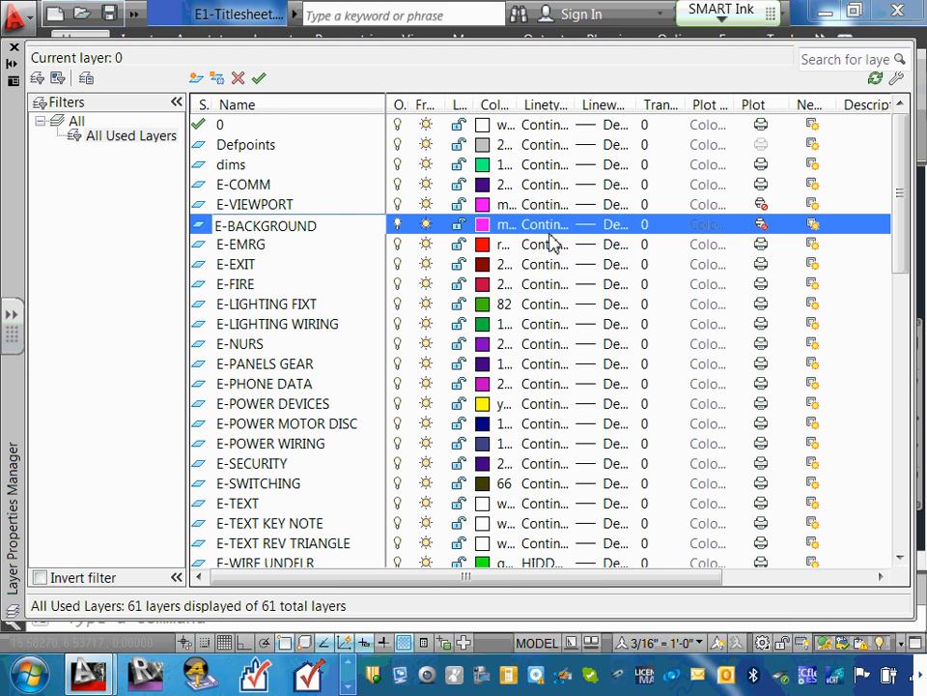
Step: Set the E-BACKGROUND layer's color to index 8 and turn its plotting on
left_click(500, 225)
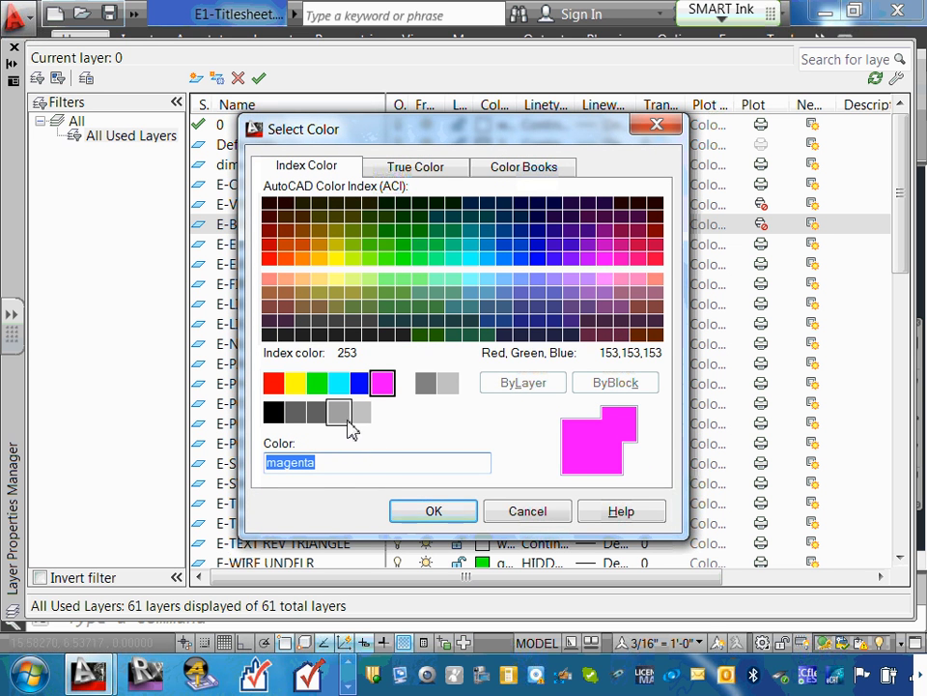
left_click_drag(342, 465, 232, 480)
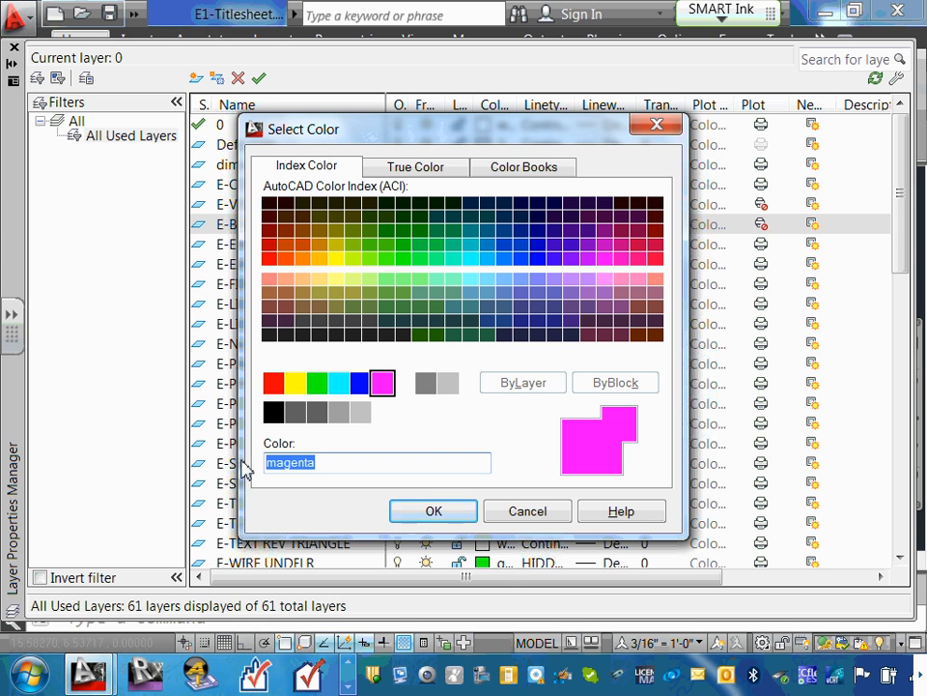
type("9")
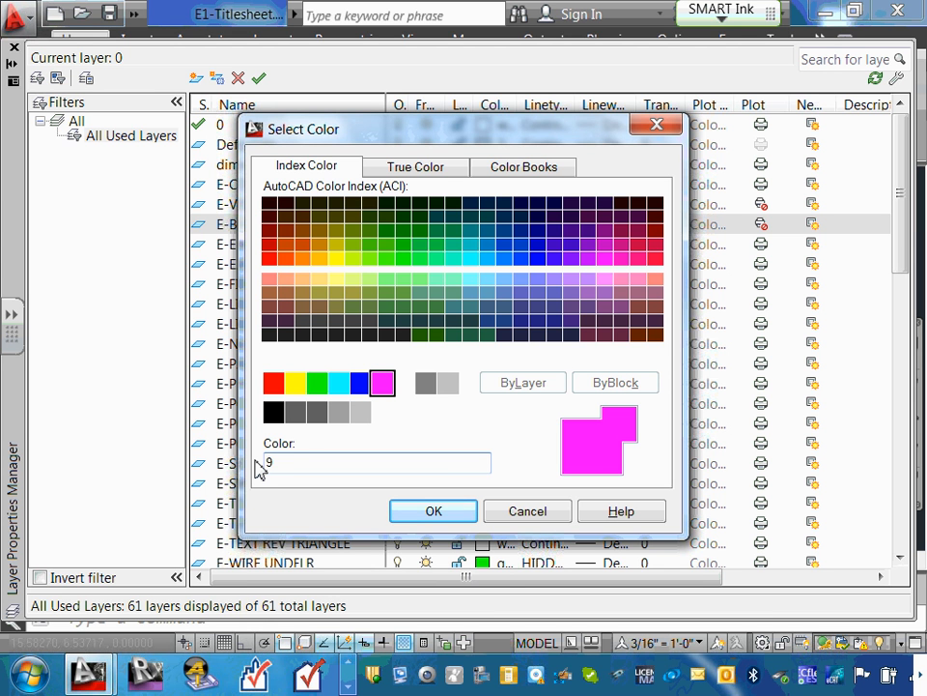
key("BackSpace")
type("9")
double_click(286, 465)
type("8")
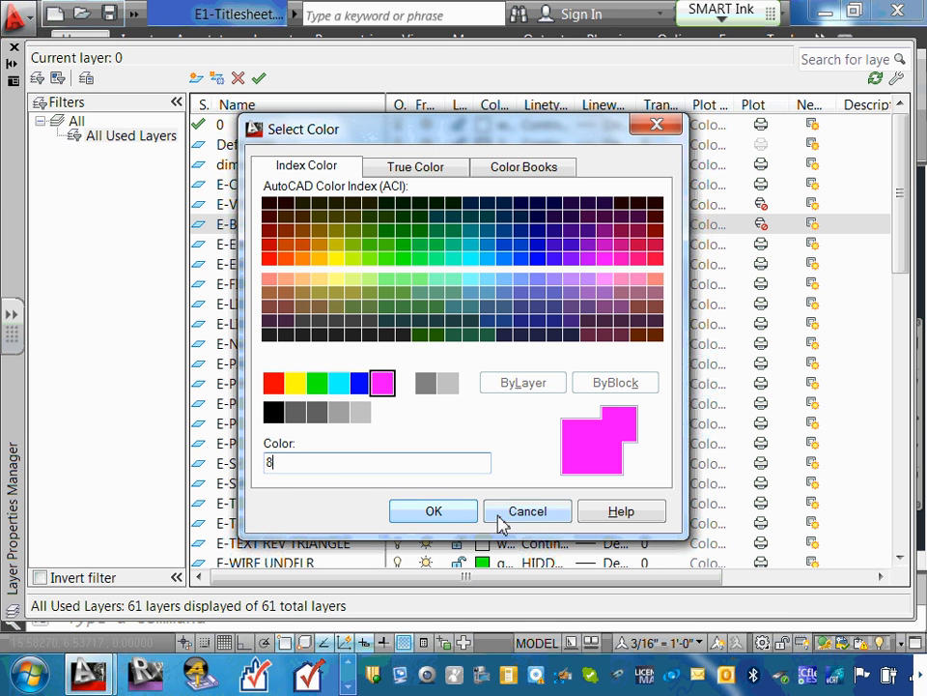
left_click(437, 511)
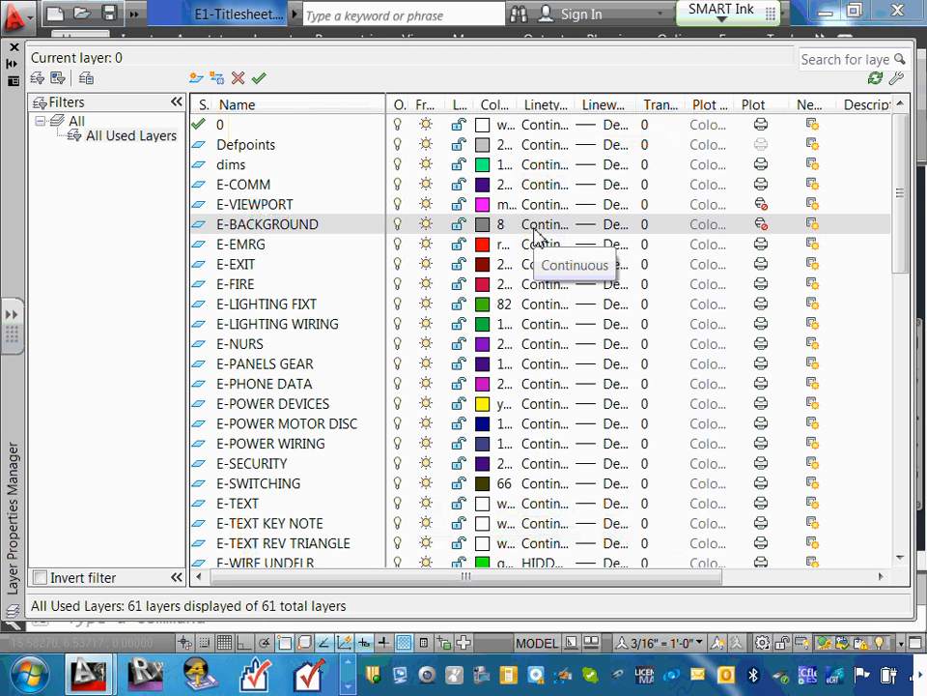
left_click(761, 227)
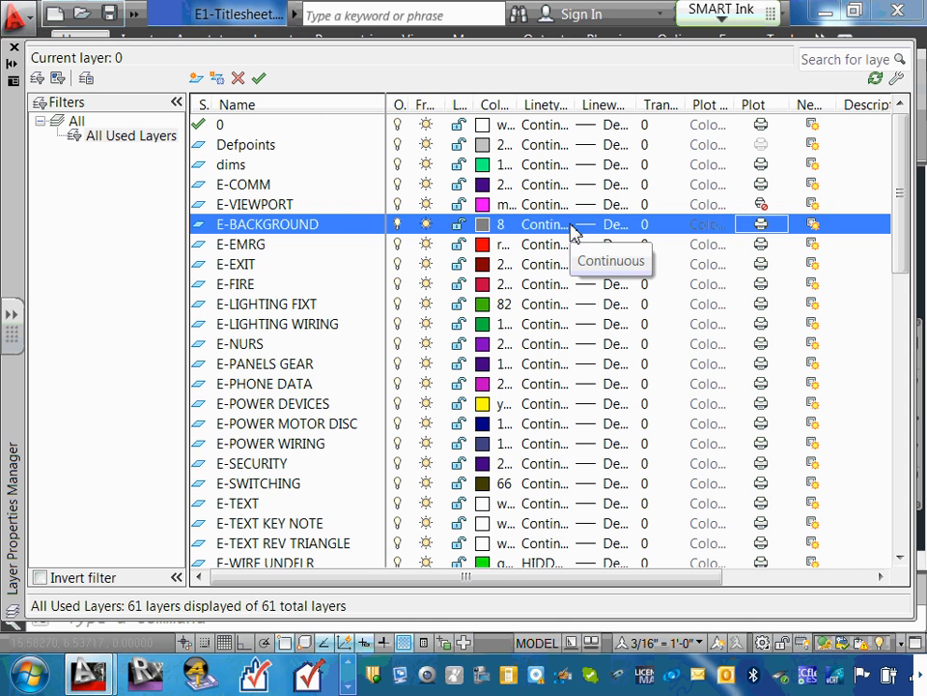
Step: Look over the full layer list, close the Layer Properties Manager and switch to the 22X34 layout
left_click_drag(902, 145, 889, 536)
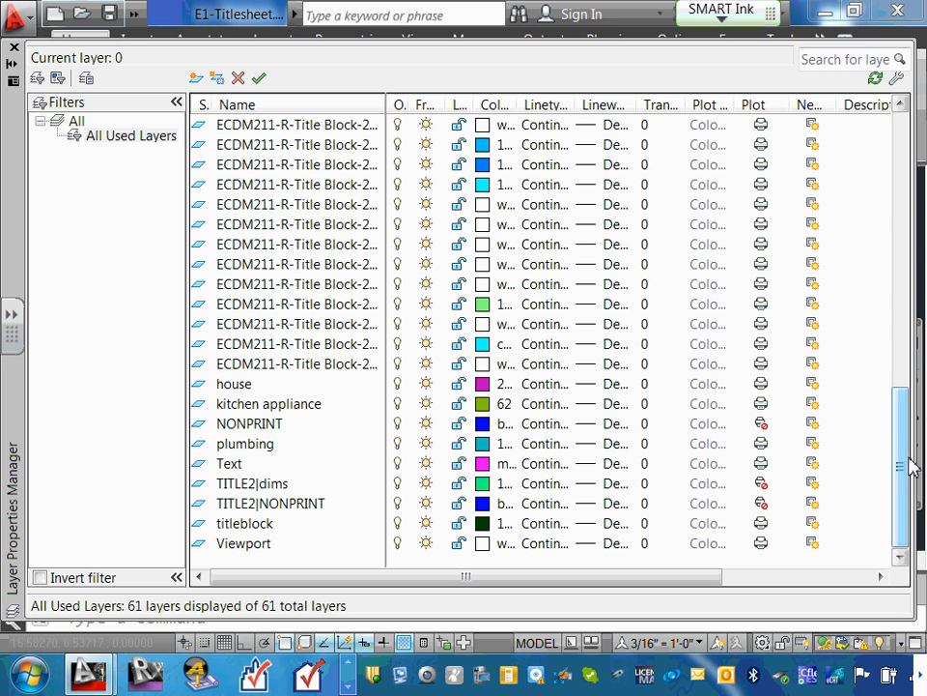
left_click_drag(902, 460, 915, 184)
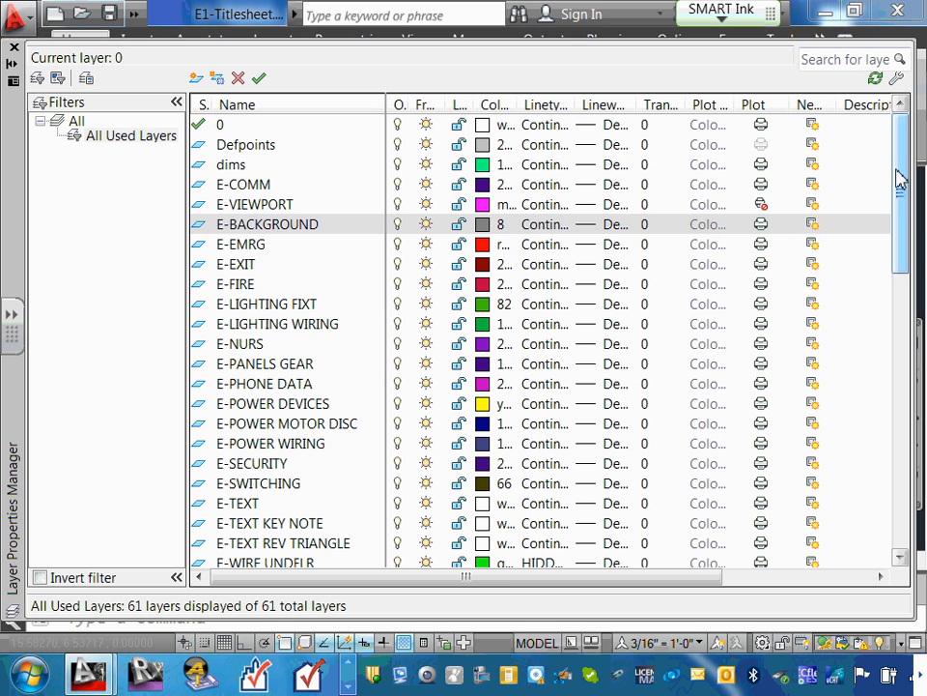
left_click_drag(904, 191, 877, 78)
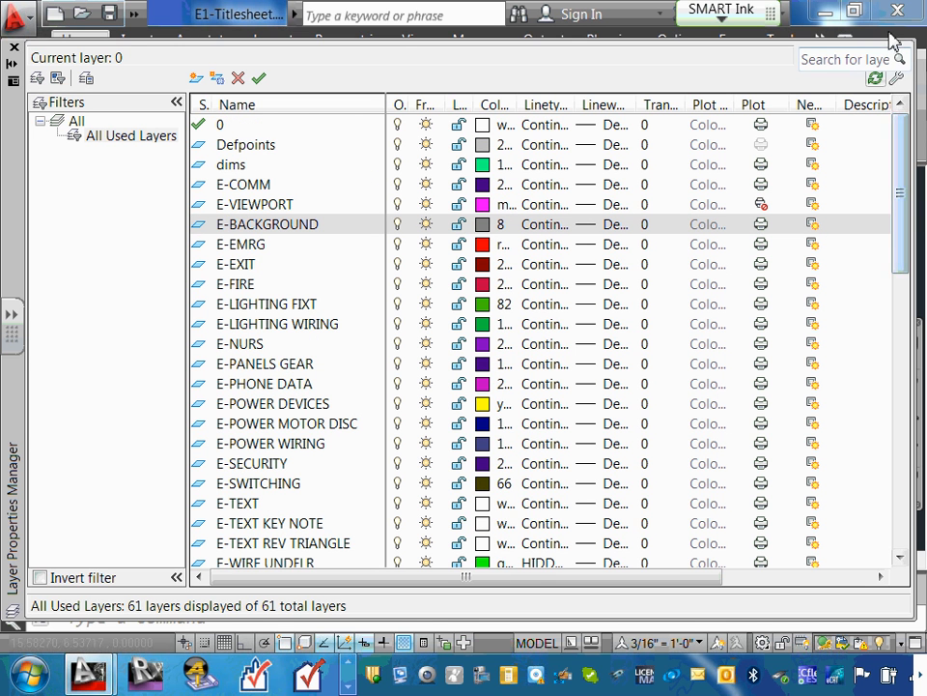
left_click(15, 48)
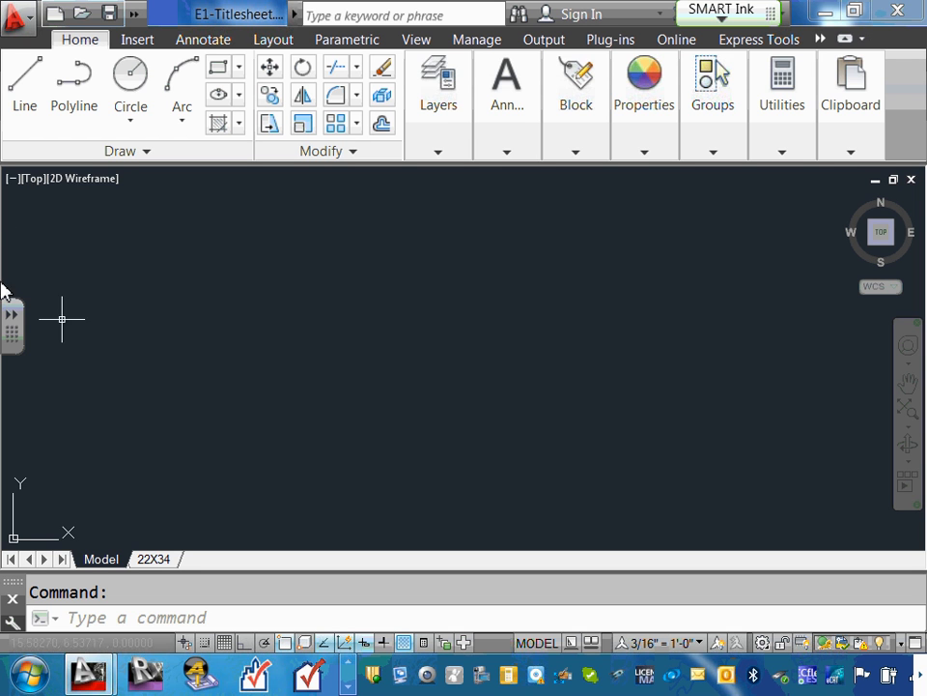
left_click(155, 559)
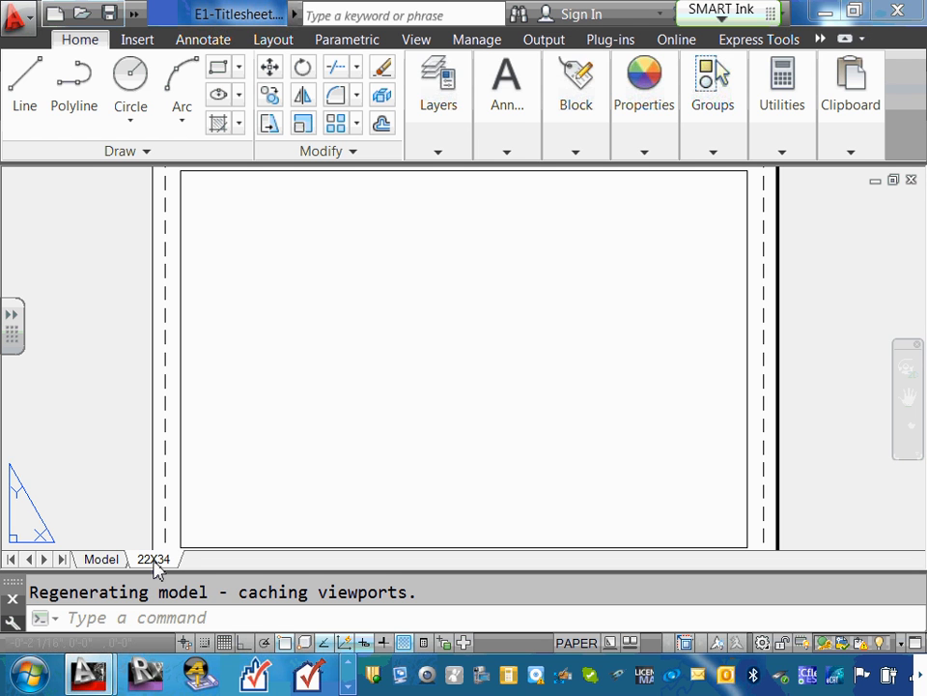
Step: Review the page setup details of the 22X34 layout and close the Page Setup Manager
right_click(155, 566)
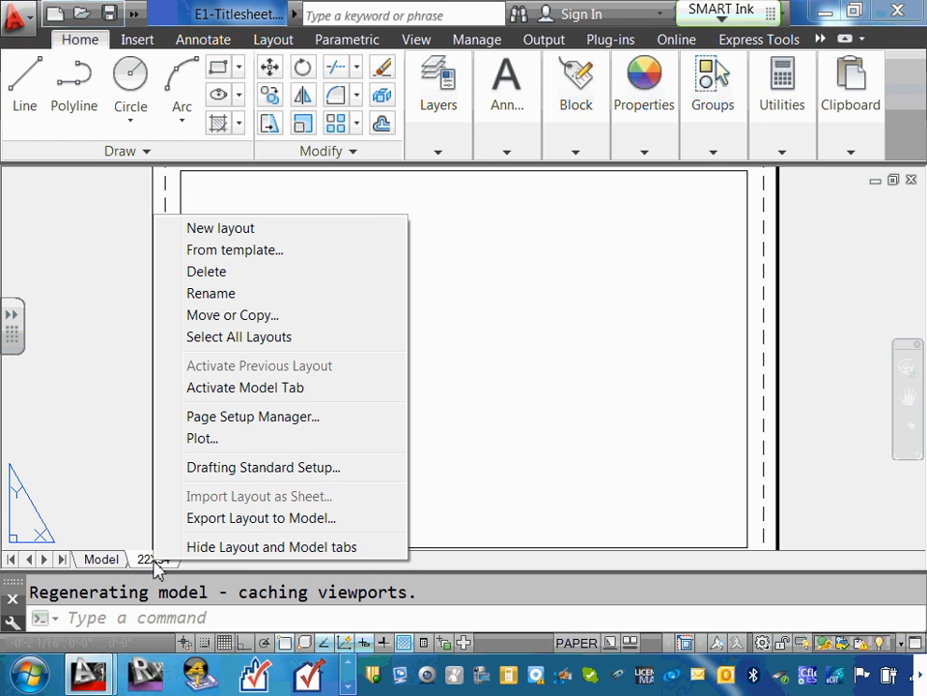
left_click(149, 562)
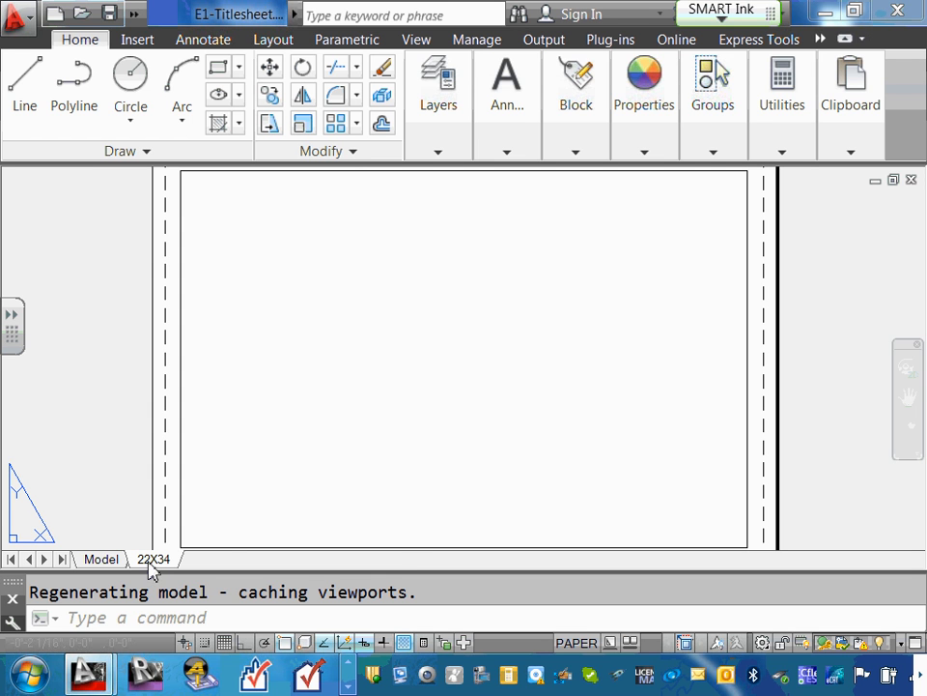
right_click(150, 563)
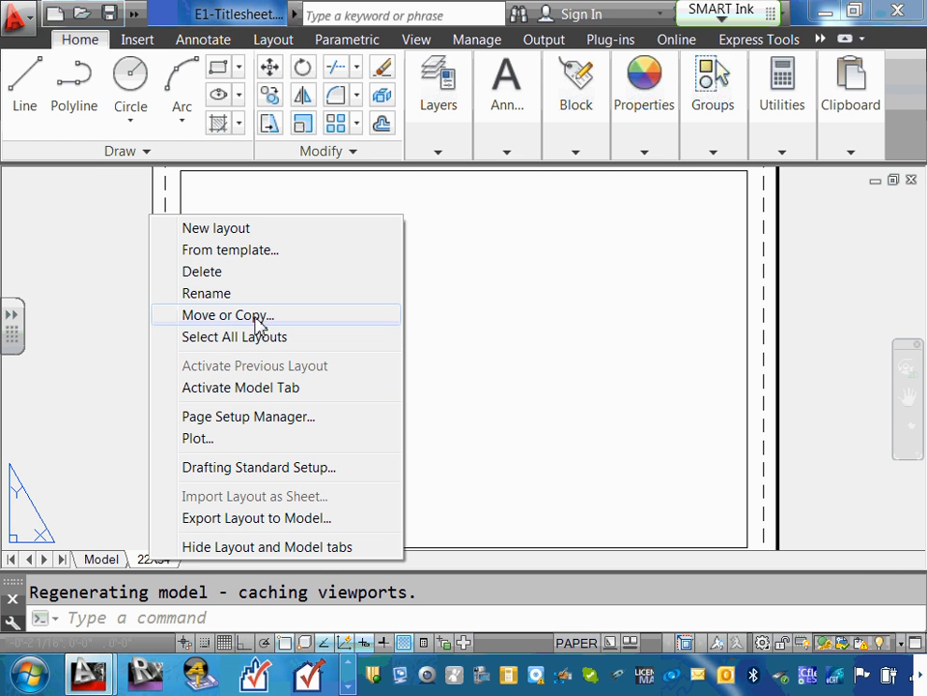
left_click(270, 417)
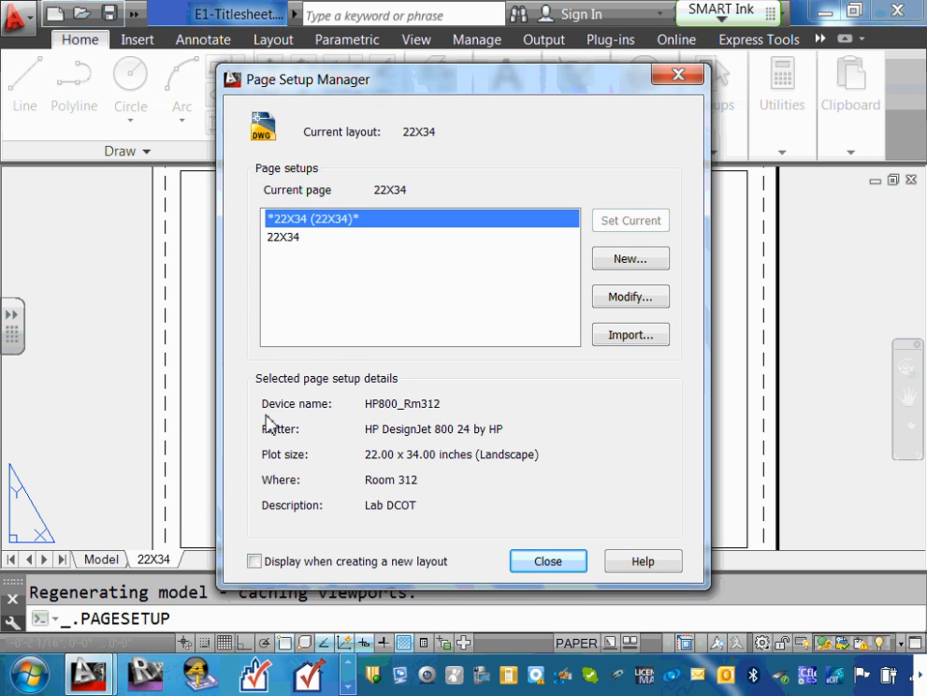
left_click(565, 562)
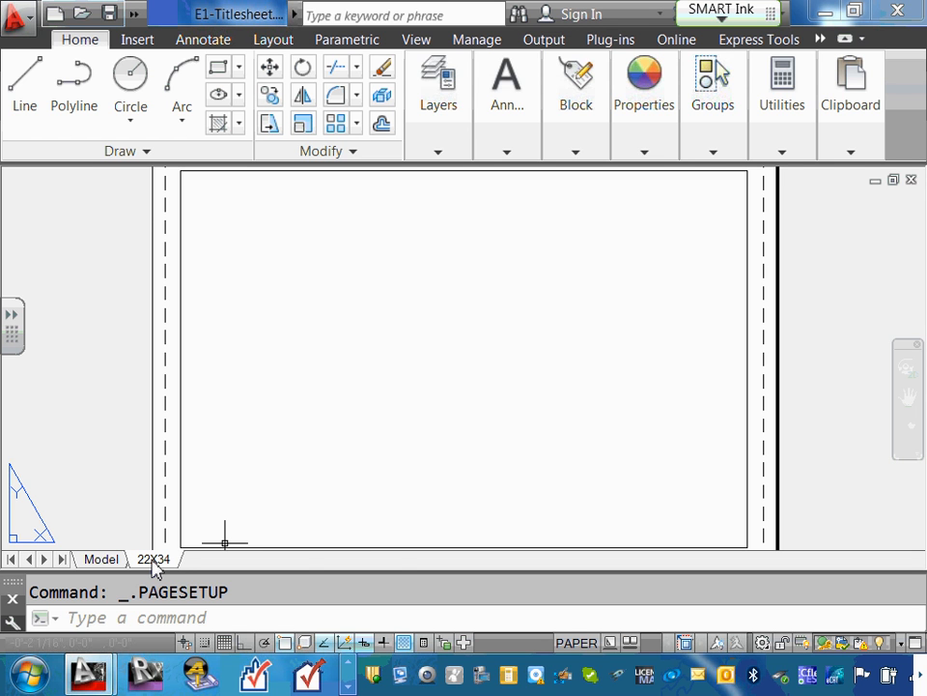
Step: Modify the 22X34 layout's page setup to use the \\print\DCT-PTR-HP800-RED10-1 plotter
right_click(154, 566)
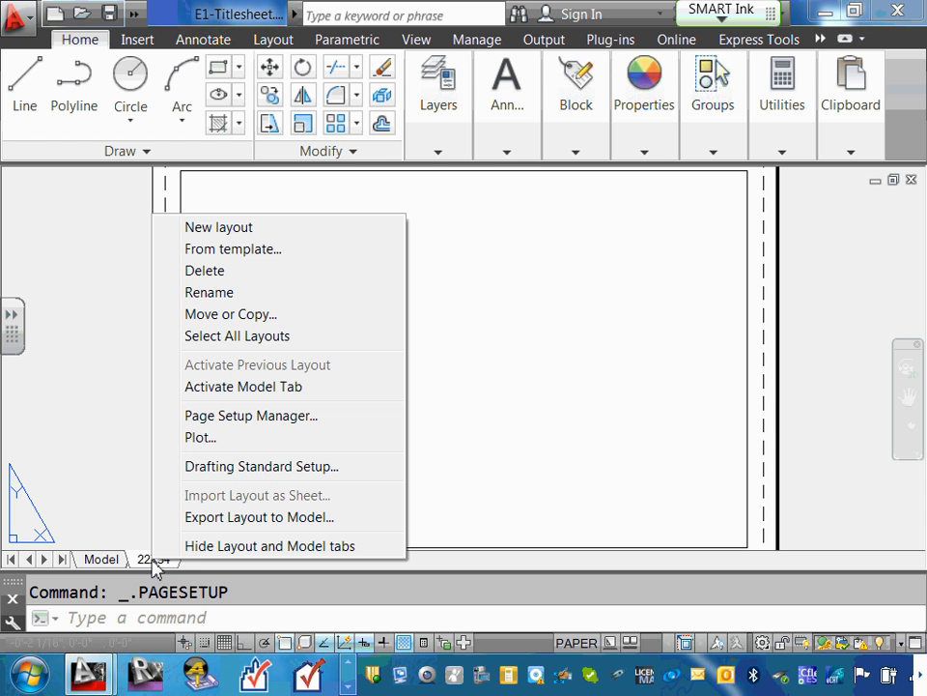
left_click(239, 423)
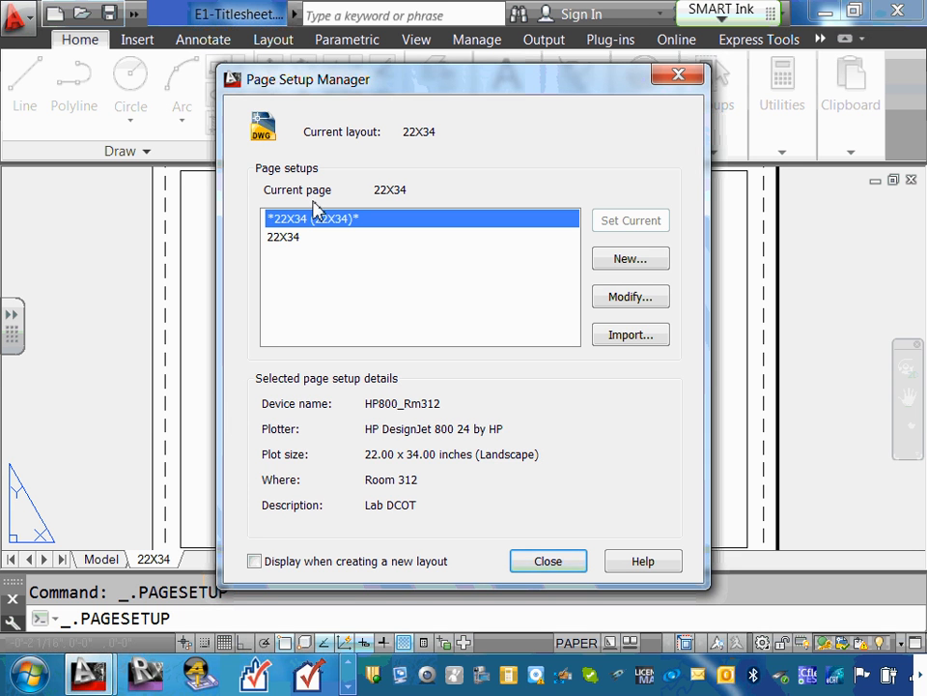
left_click(633, 297)
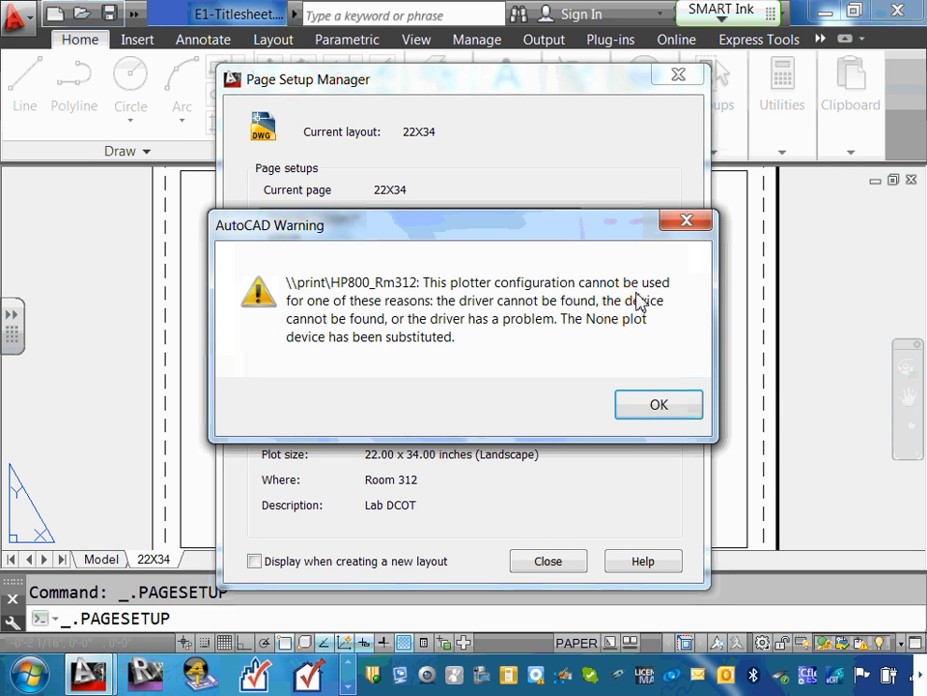
left_click(654, 407)
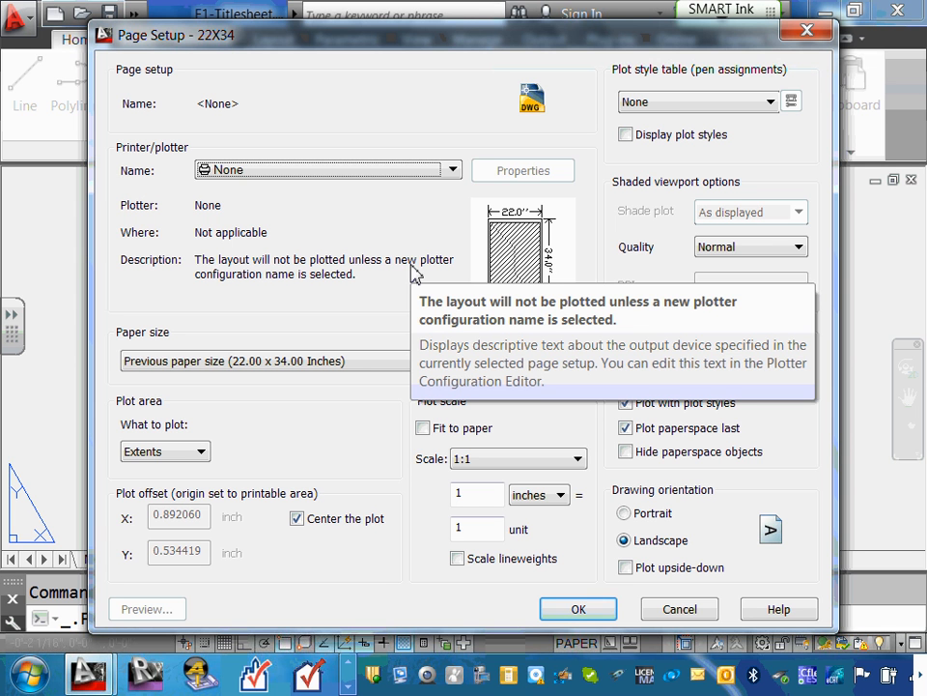
left_click(452, 172)
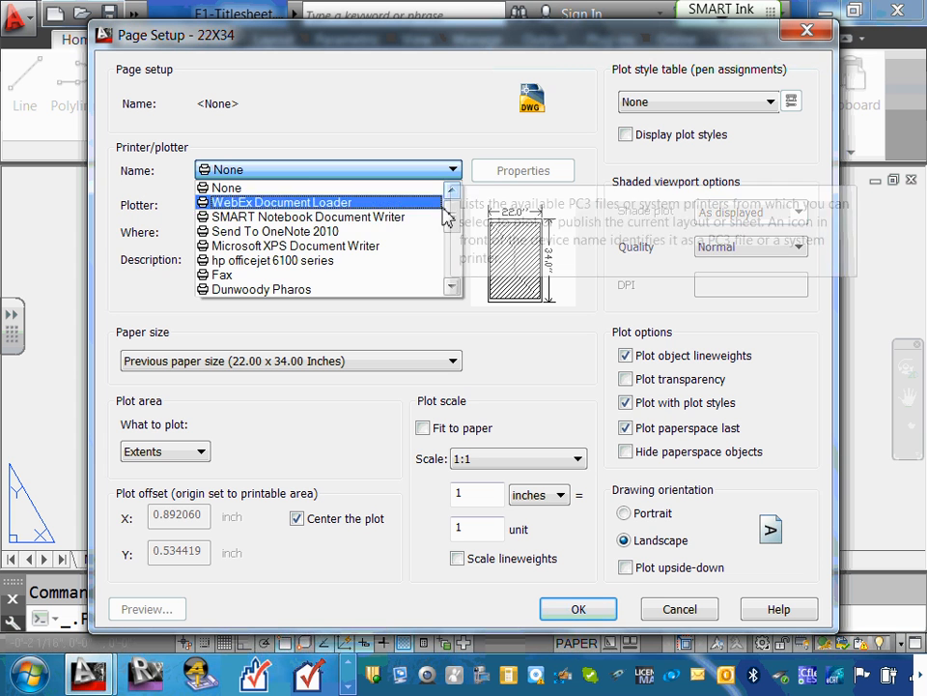
left_click_drag(447, 215, 460, 249)
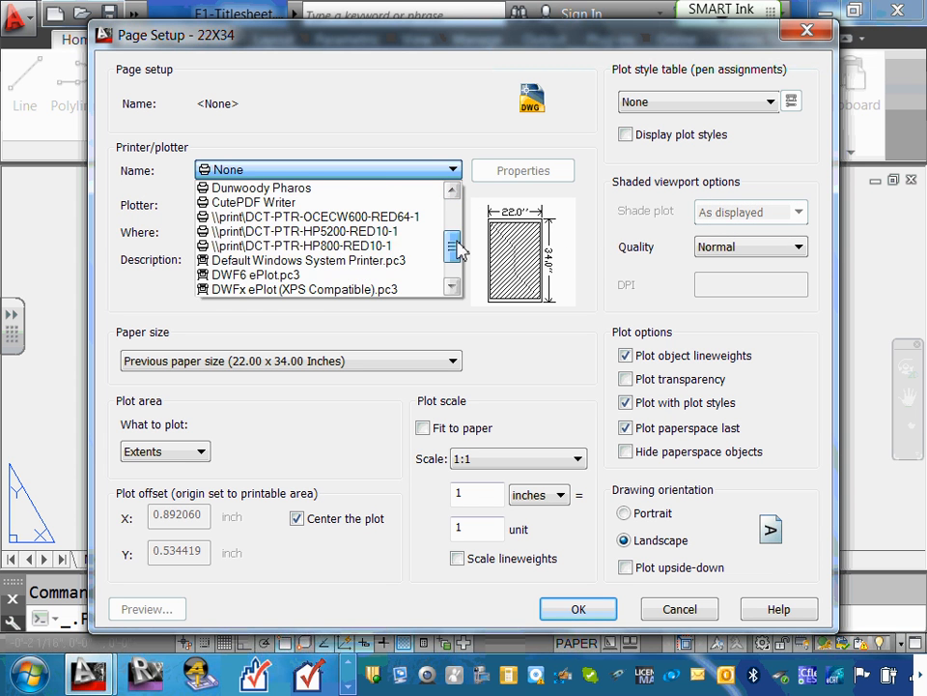
left_click(368, 248)
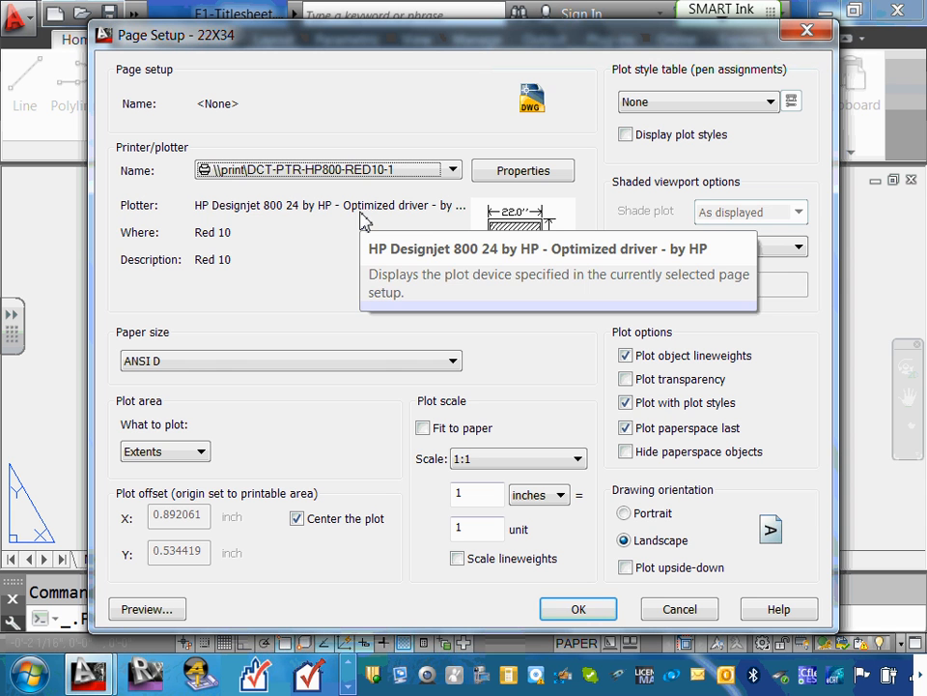
left_click(452, 170)
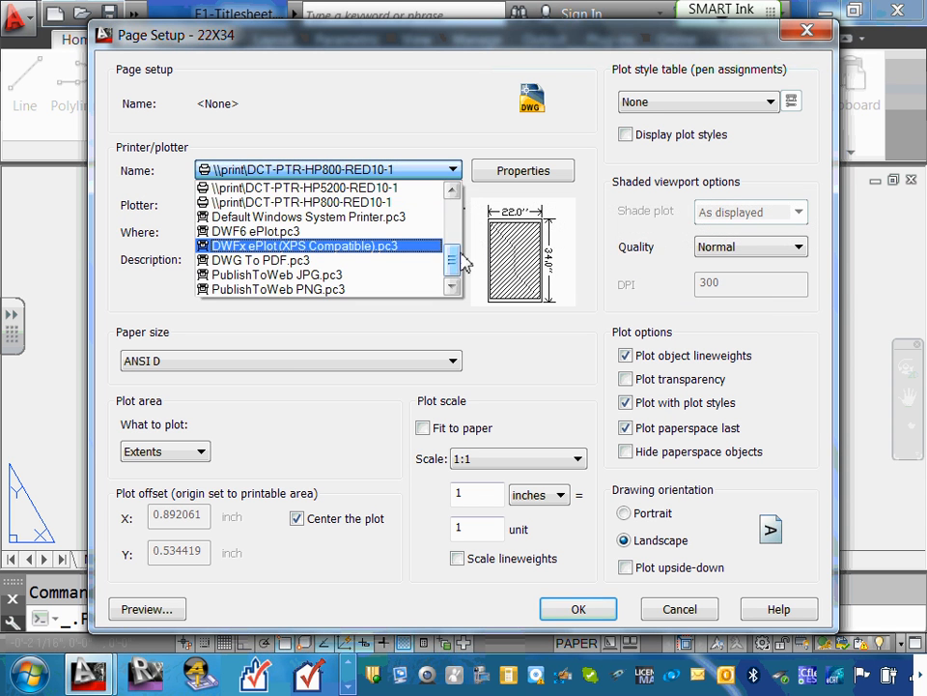
left_click_drag(459, 260, 464, 247)
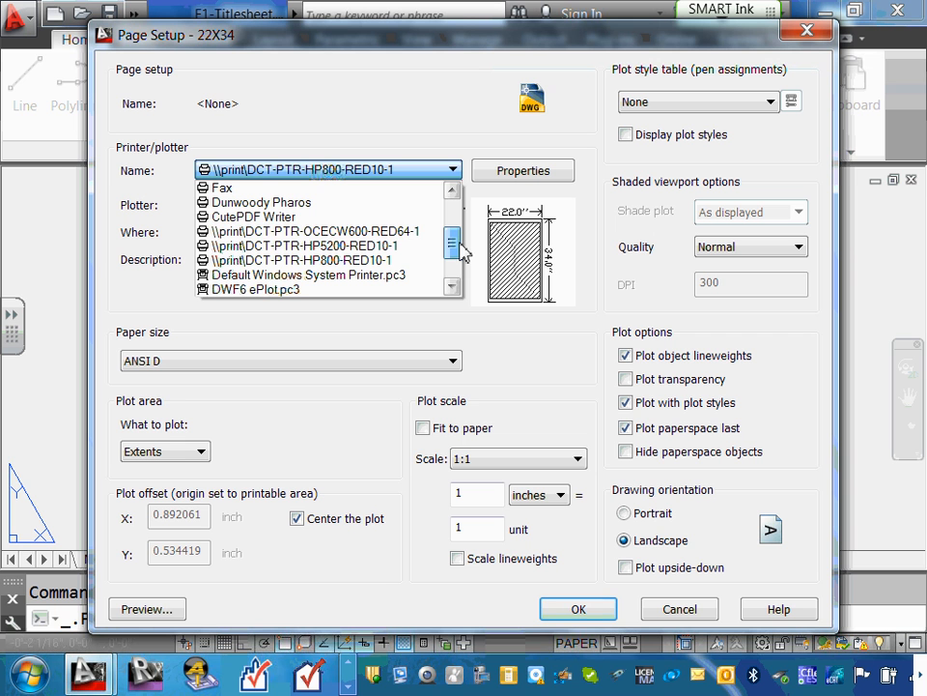
left_click(359, 259)
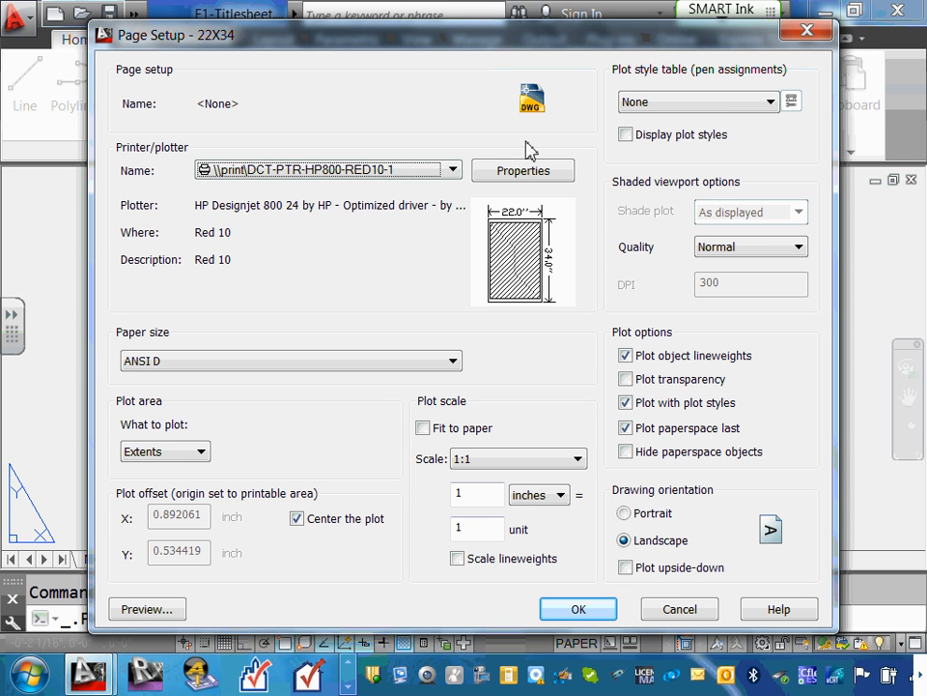
Step: Look through the paper sizes offered for the selected plotter, from the ANSI and custom sizes to the oversize formats
left_click(452, 363)
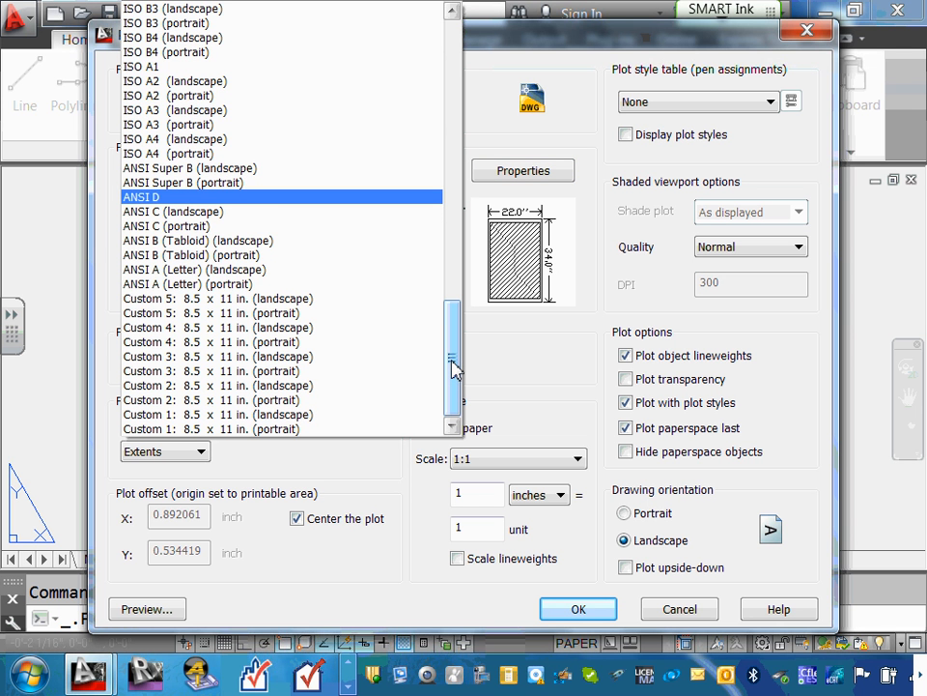
left_click_drag(453, 362, 451, 310)
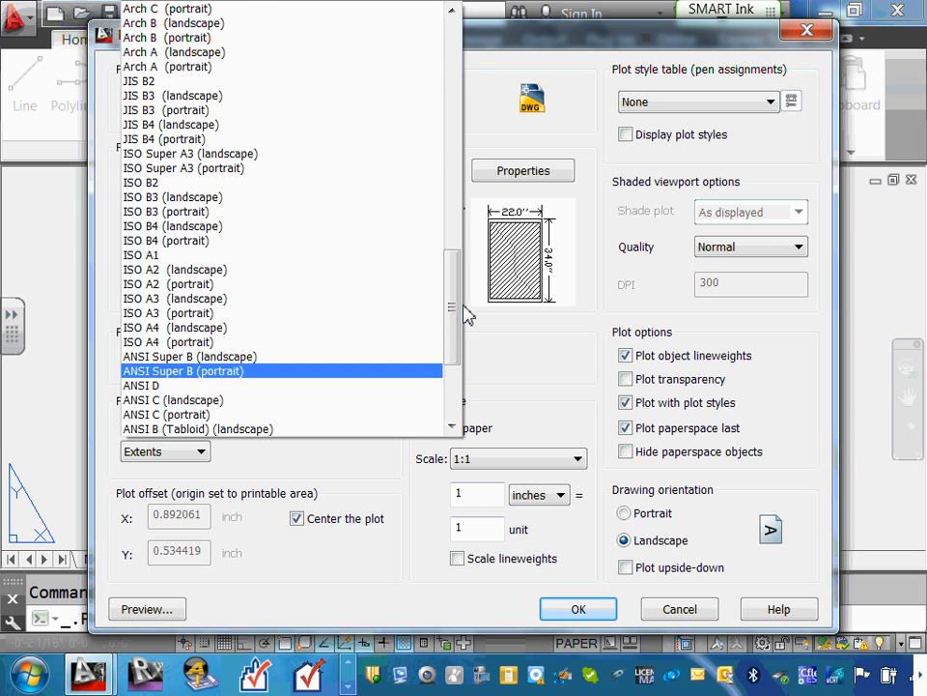
left_click_drag(455, 302, 456, 359)
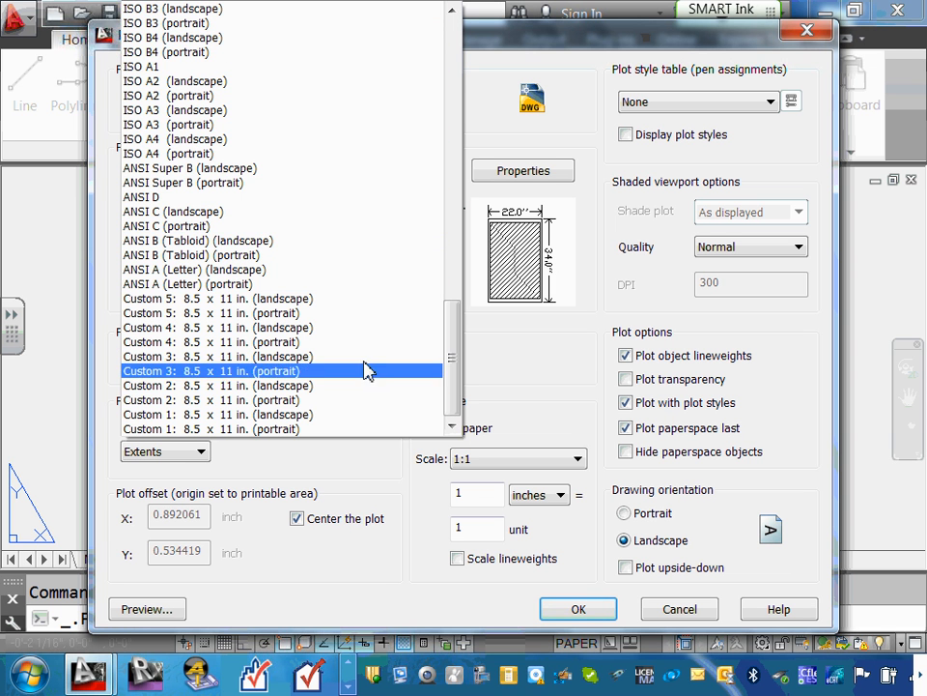
left_click_drag(451, 320, 477, 35)
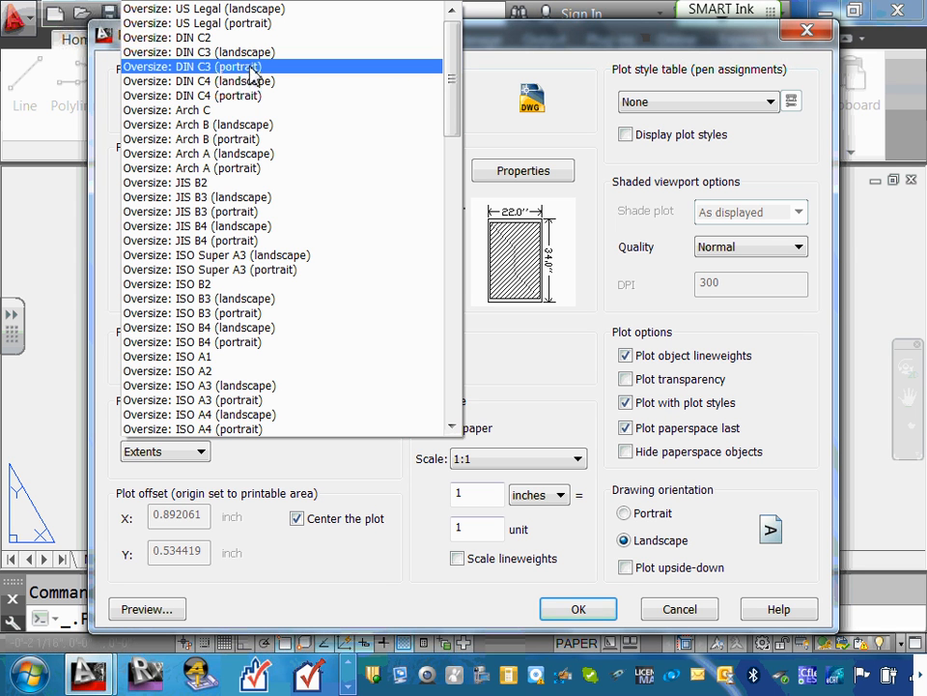
scroll(255, 151, "down", 1)
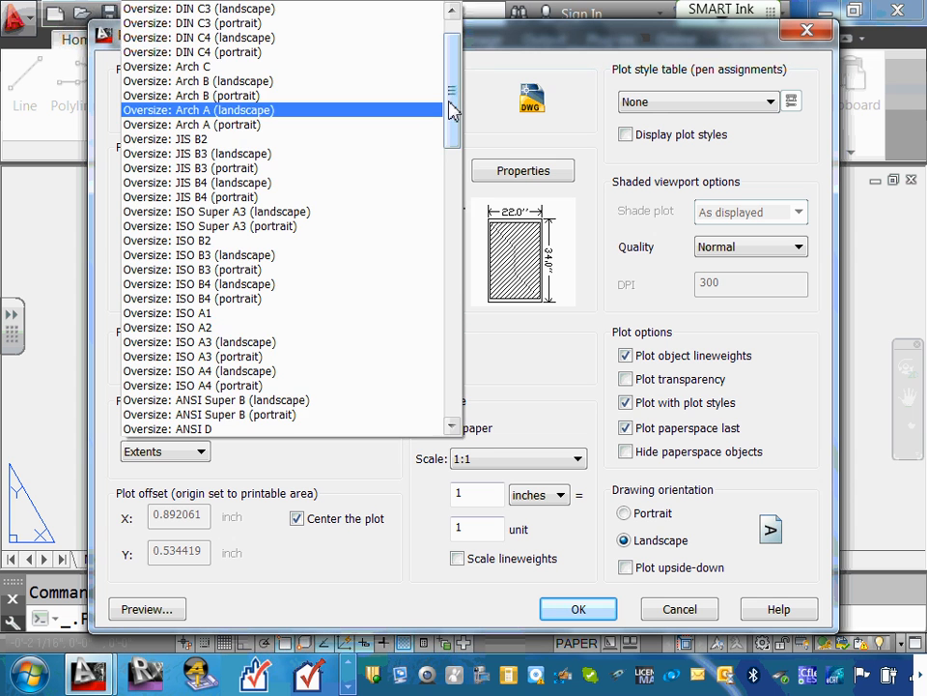
left_click(496, 147)
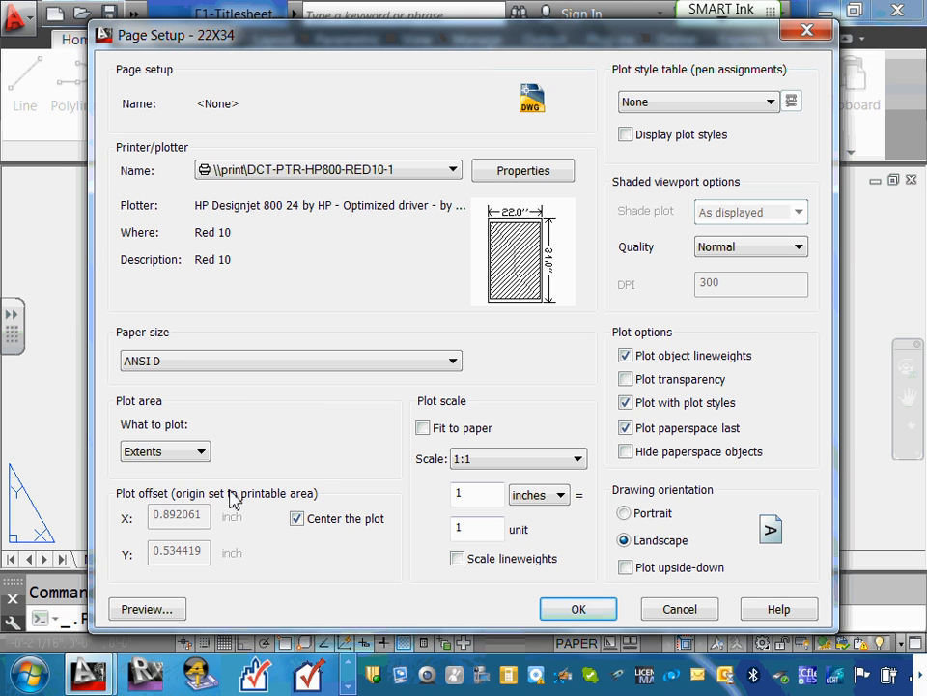
Step: Set the plot area of the 22X34 page setup to Layout
left_click(201, 450)
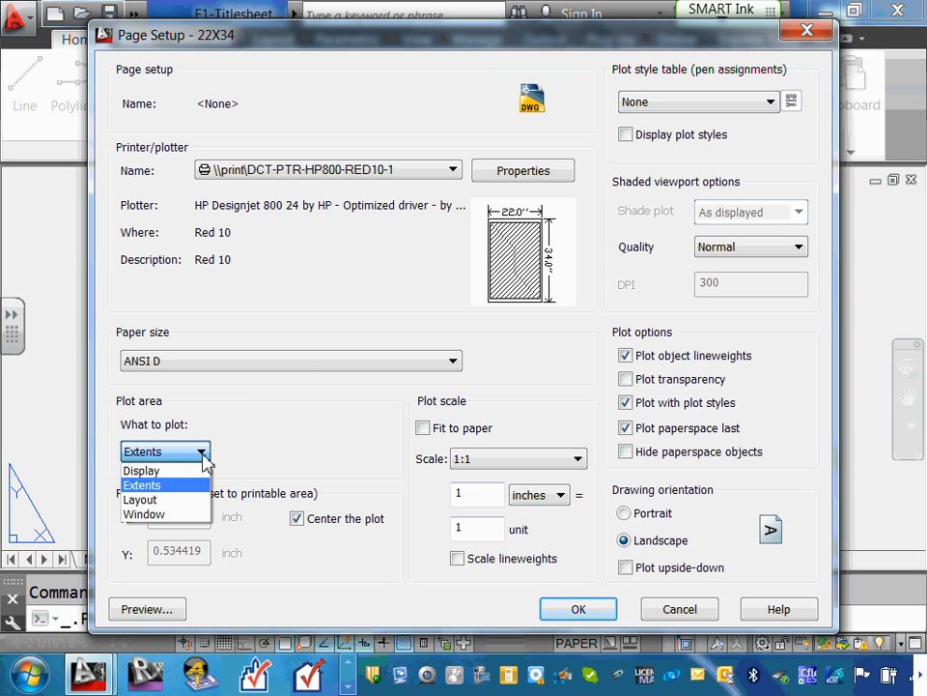
left_click(202, 451)
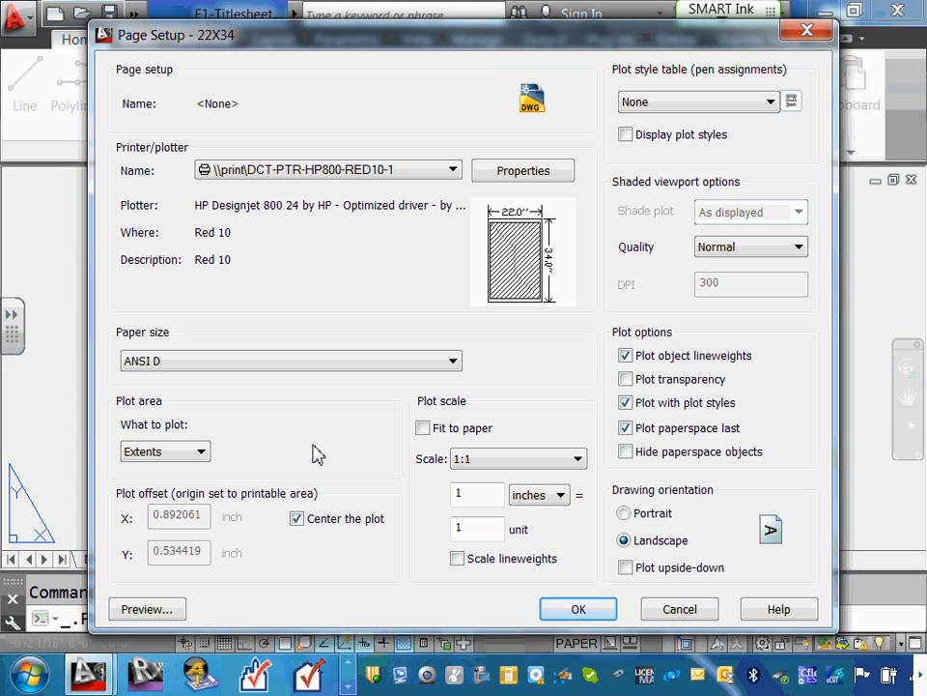
left_click(201, 450)
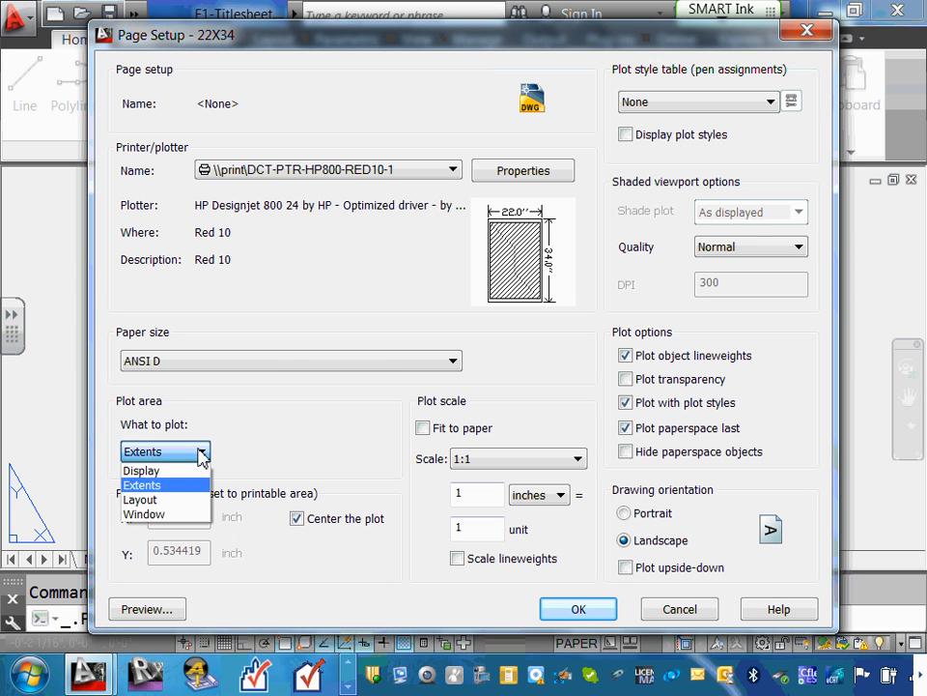
left_click(135, 500)
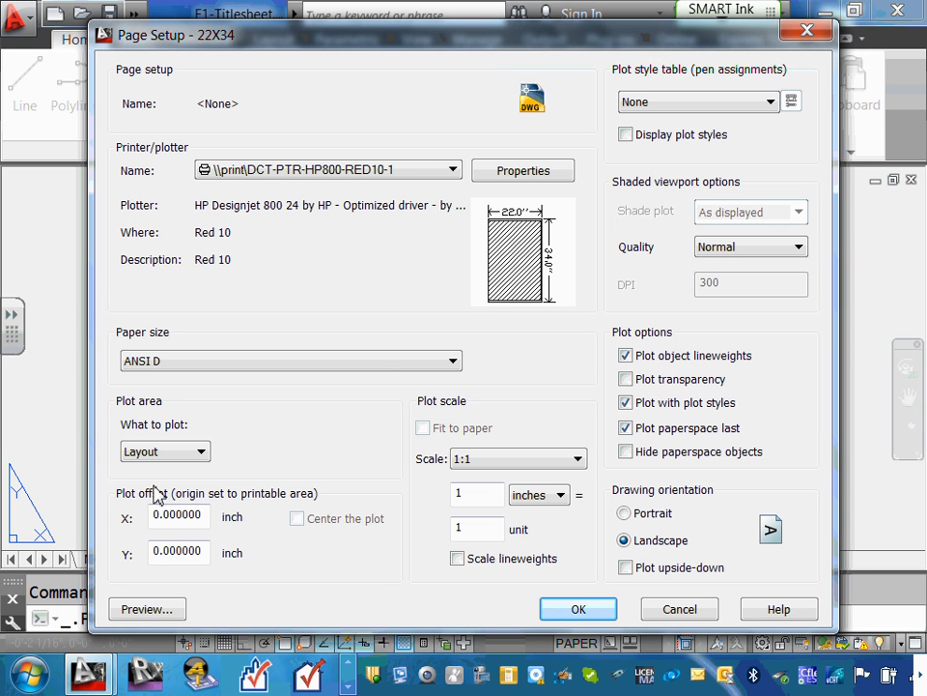
left_click(202, 451)
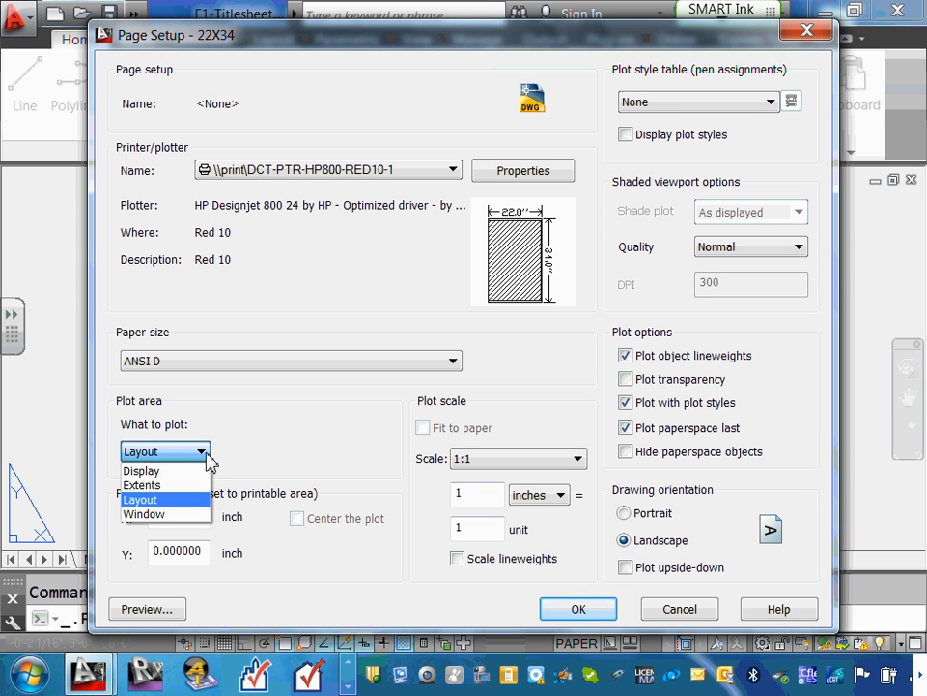
left_click(307, 458)
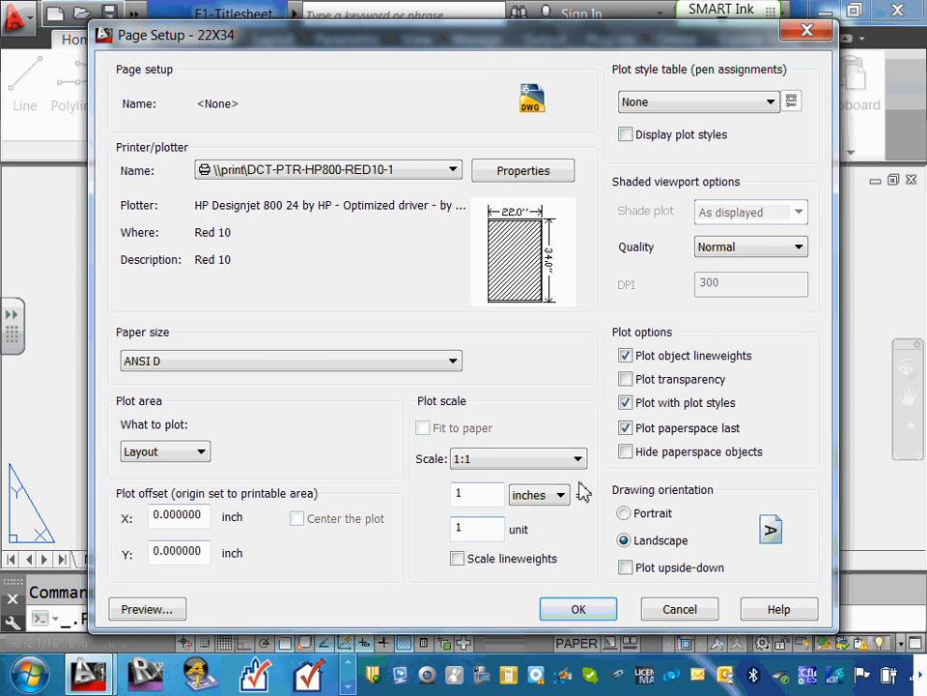
Step: Examine the plot style tables available for pen assignments in the 22X34 page setup
left_click(775, 108)
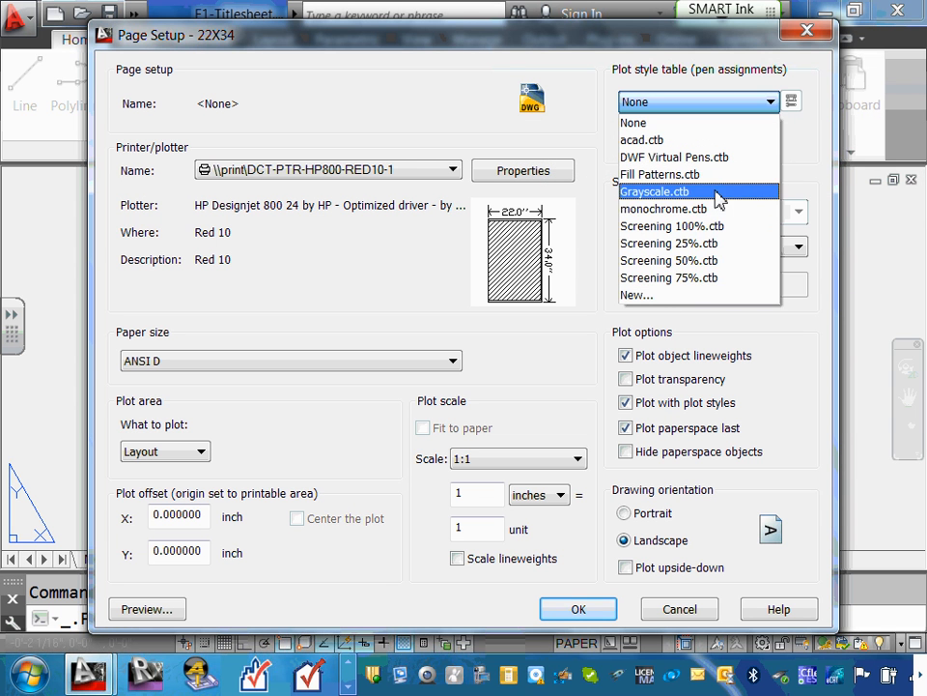
left_click(811, 136)
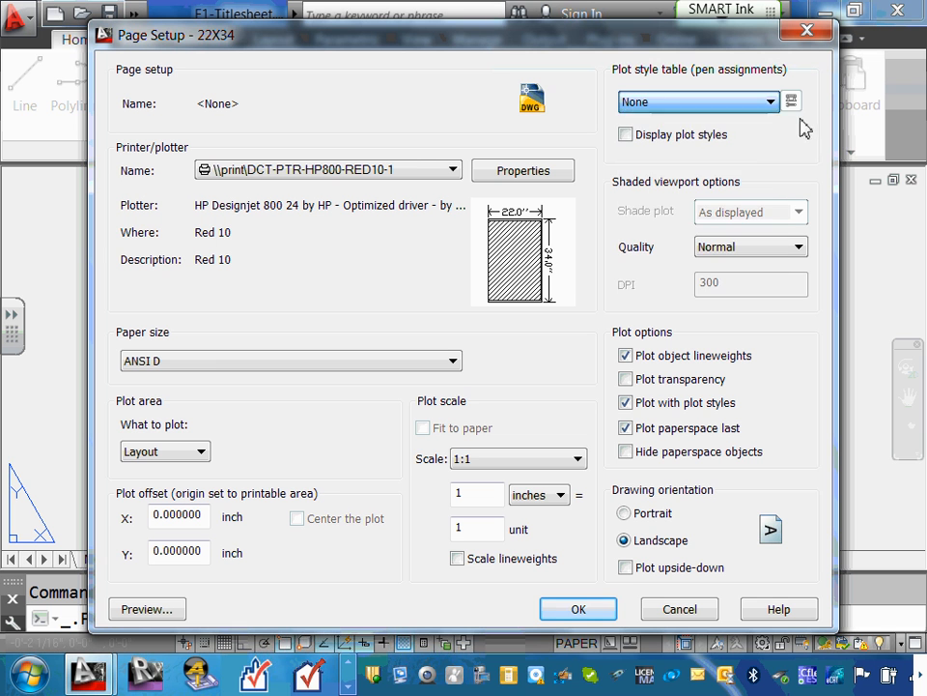
left_click(773, 102)
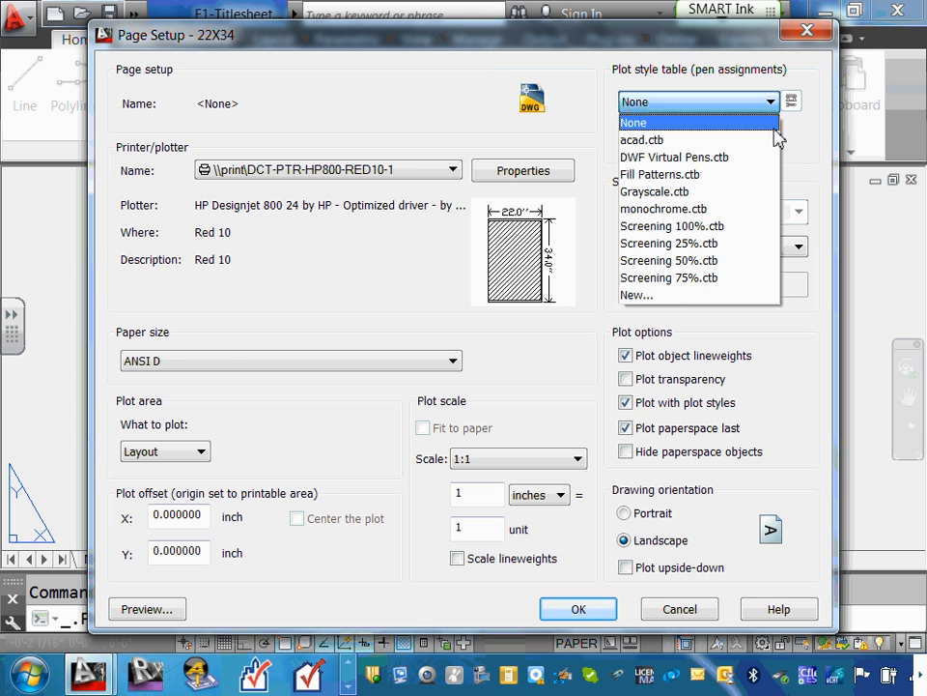
left_click(802, 142)
left_click(771, 102)
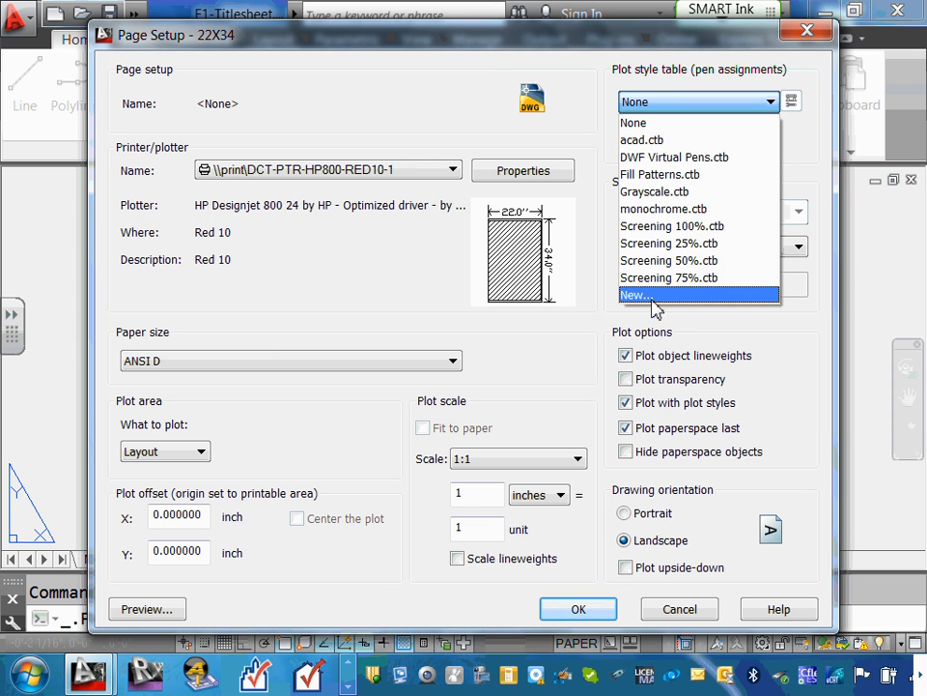
left_click(813, 161)
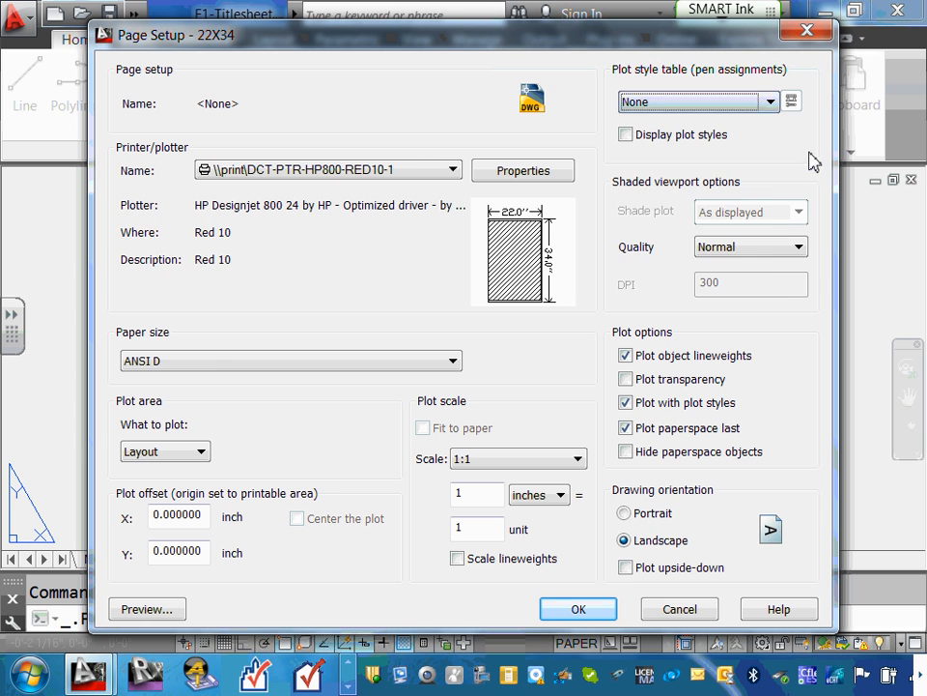
left_click(705, 101)
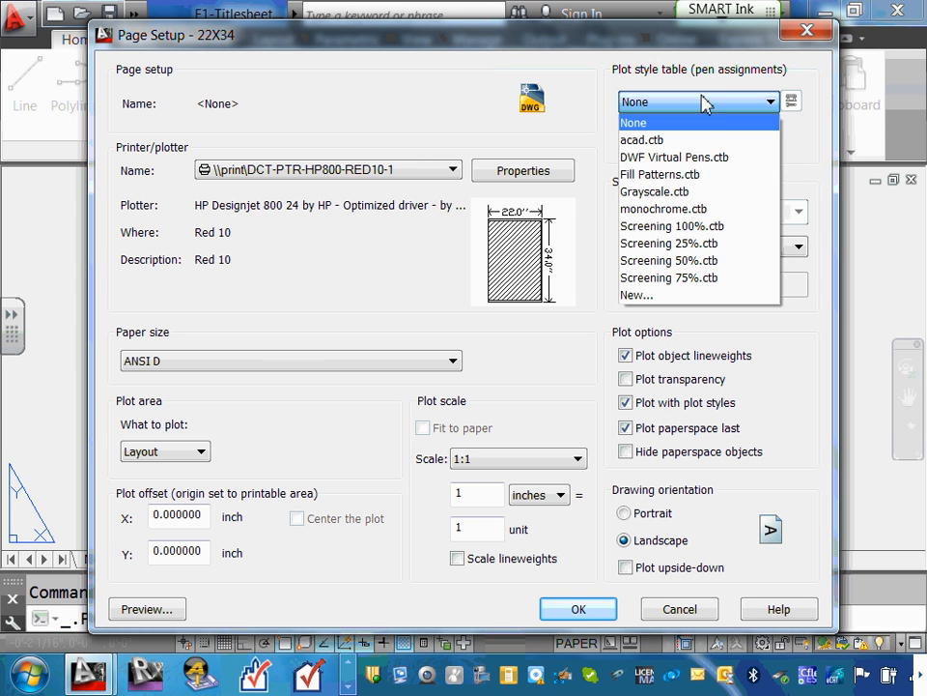
left_click(770, 105)
left_click(770, 105)
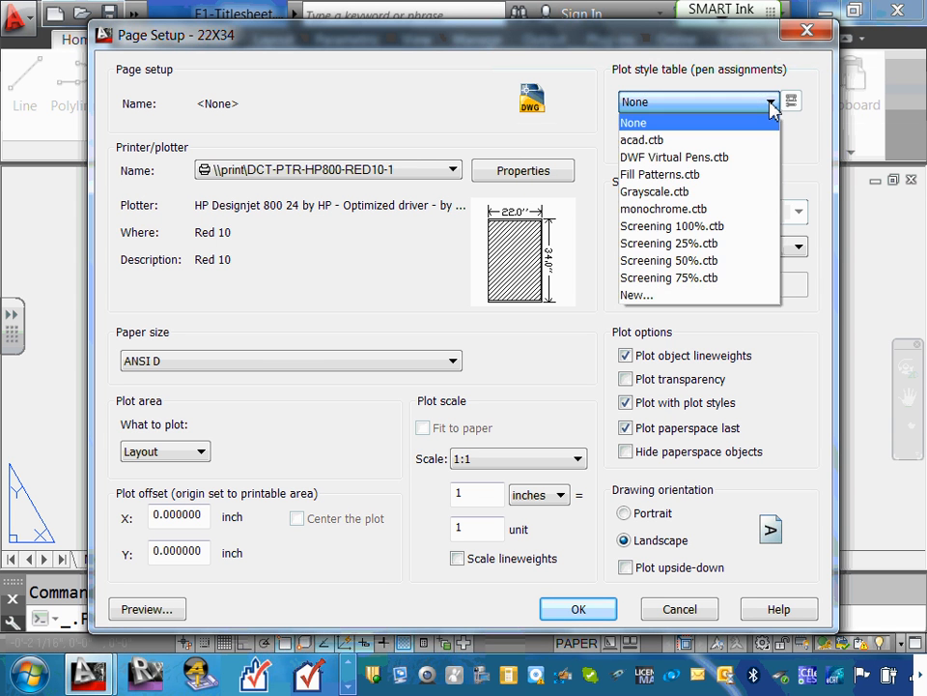
left_click(809, 146)
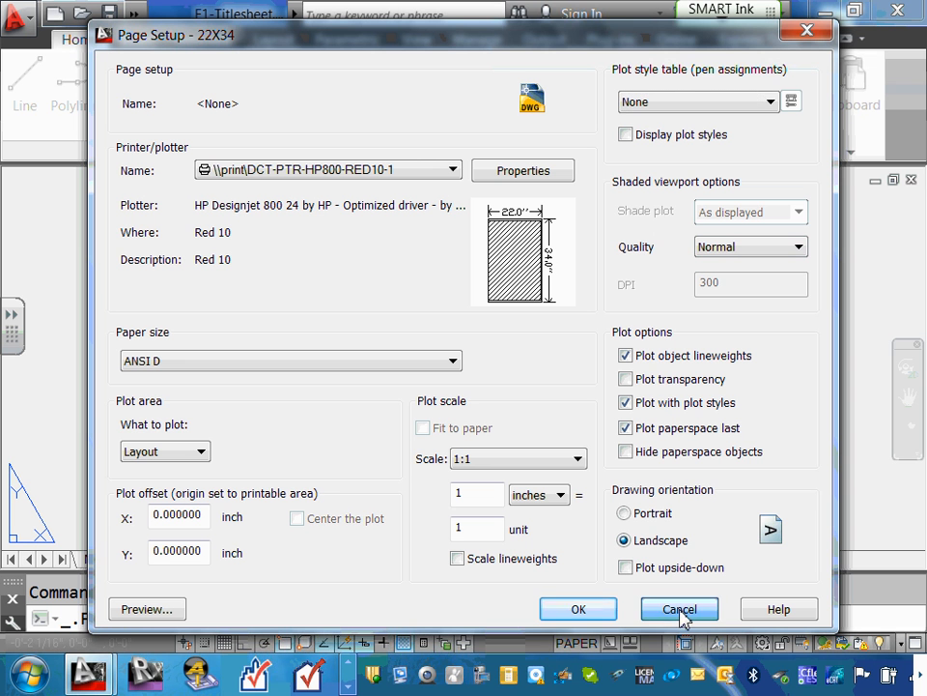
Step: Accept the modified 22X34 page setup and save the drawing
left_click(586, 610)
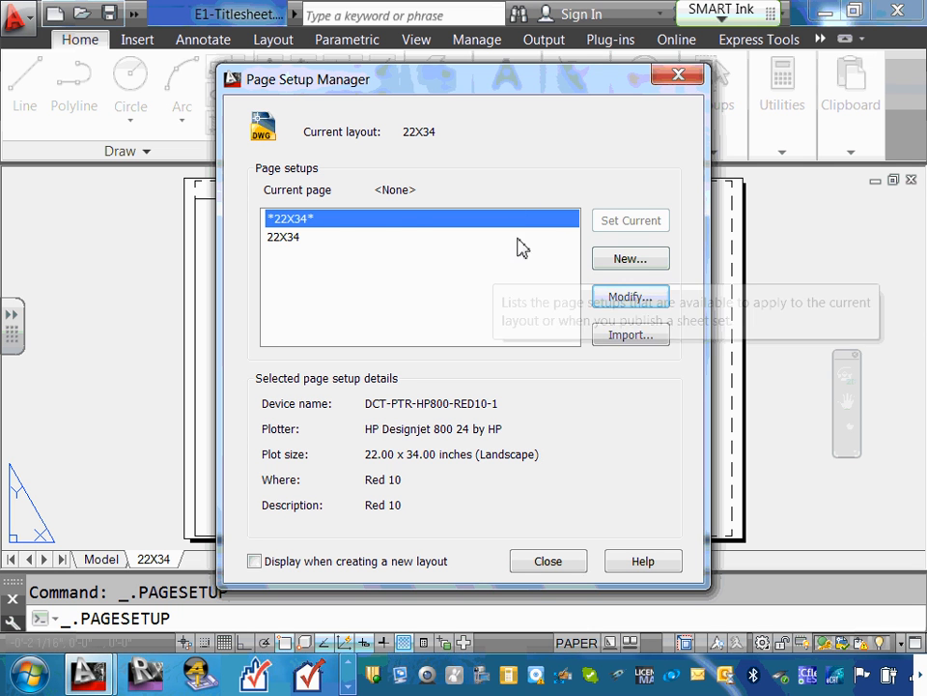
left_click(552, 560)
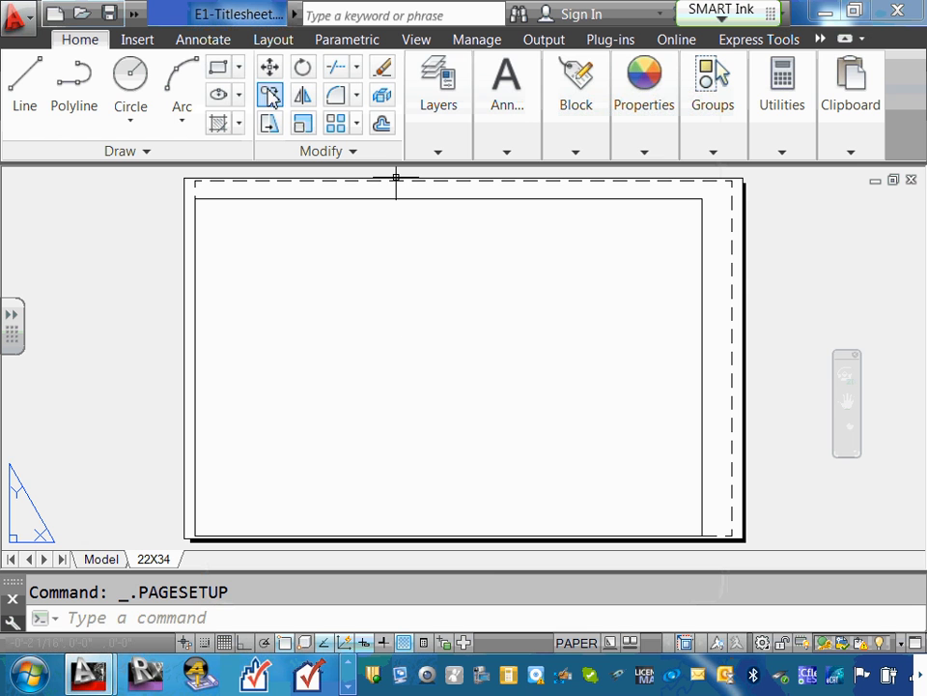
left_click(108, 13)
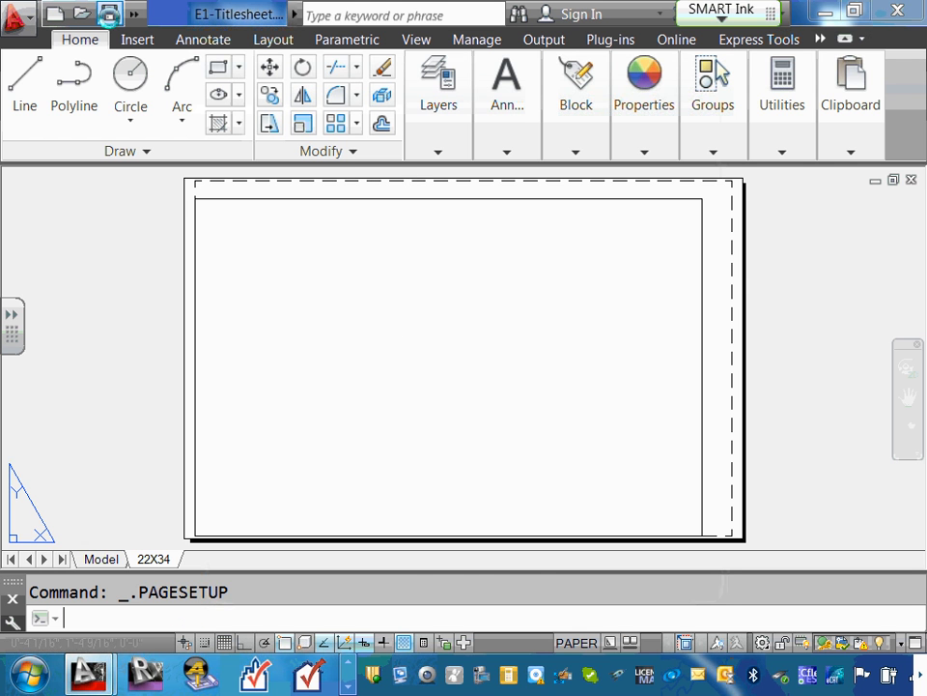
left_click(109, 13)
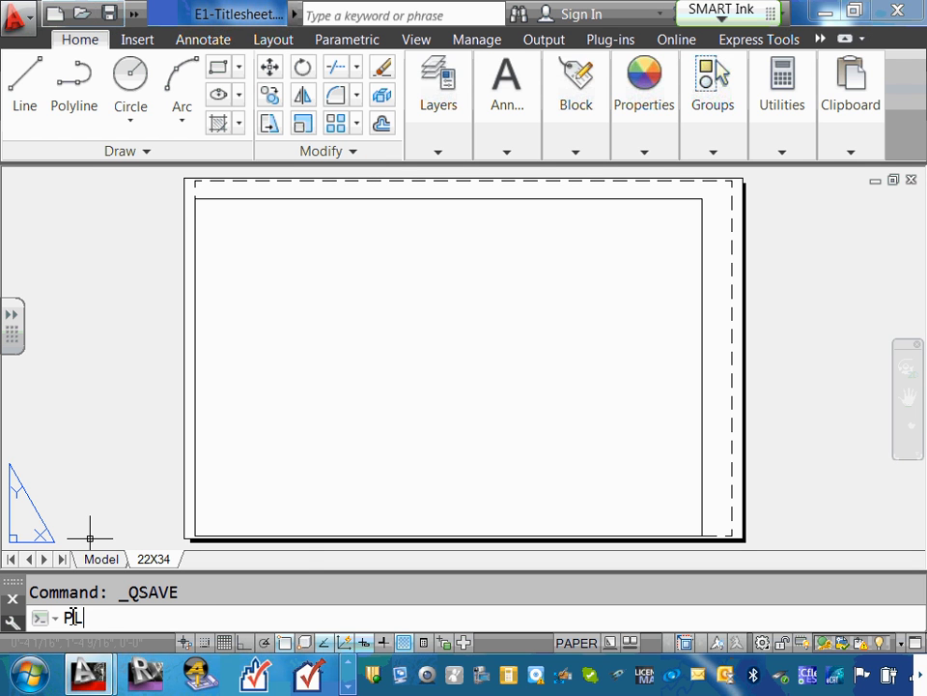
Step: Open the Plotter Manager and examine the ECDM2140_2014 plot style table and the contents of the Plot Styles folder
type("T")
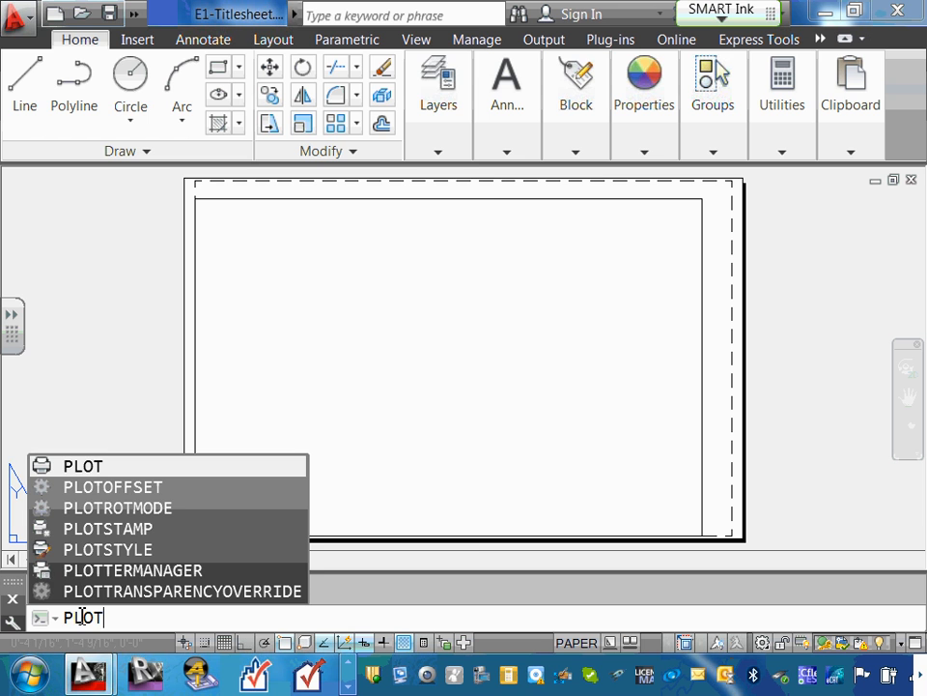
left_click(106, 572)
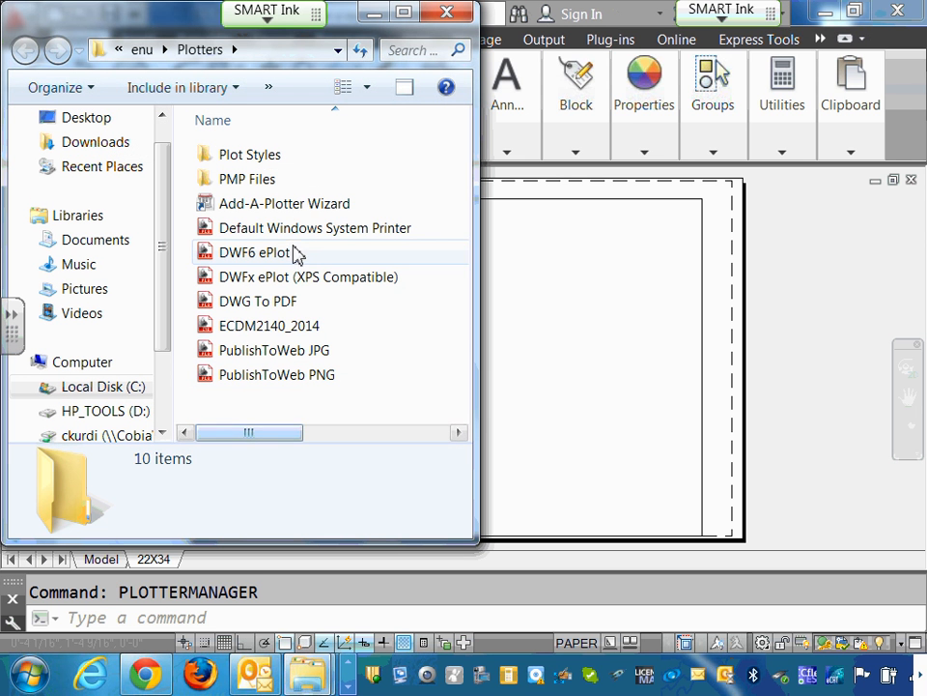
left_click(293, 328)
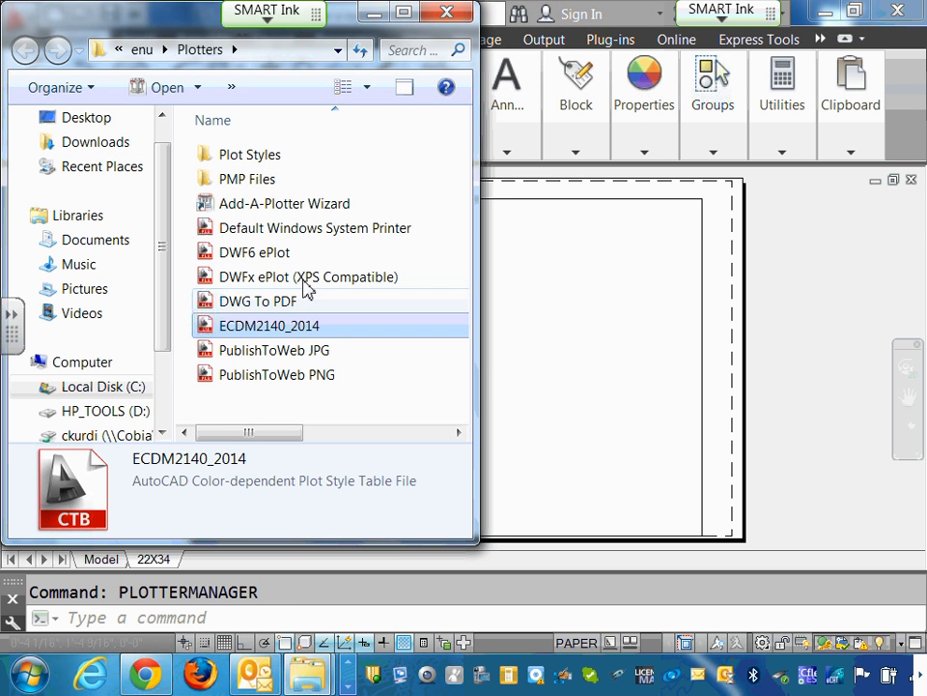
double_click(284, 157)
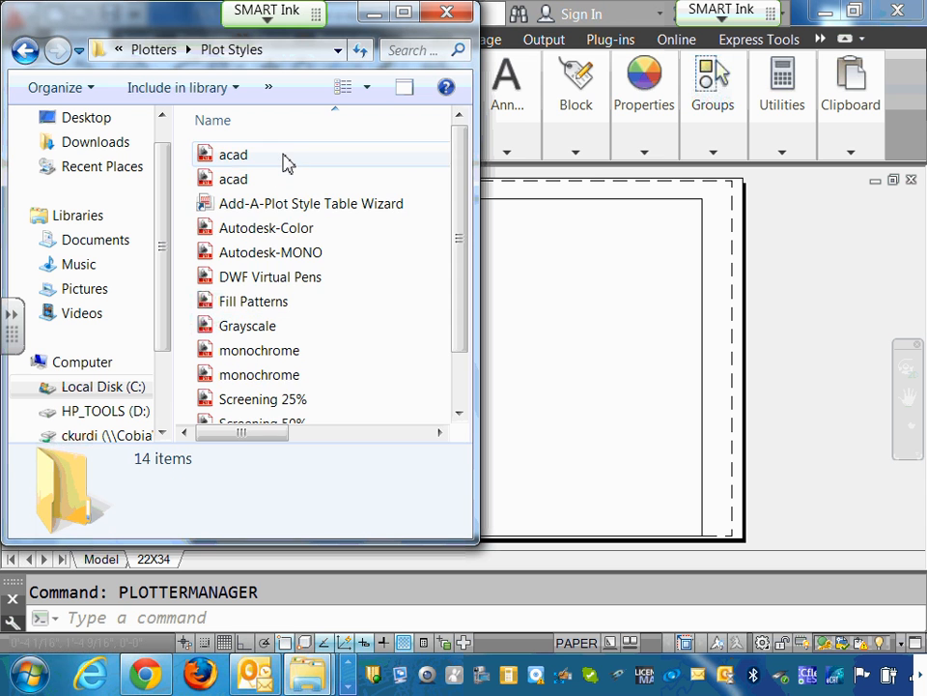
left_click_drag(460, 192, 464, 155)
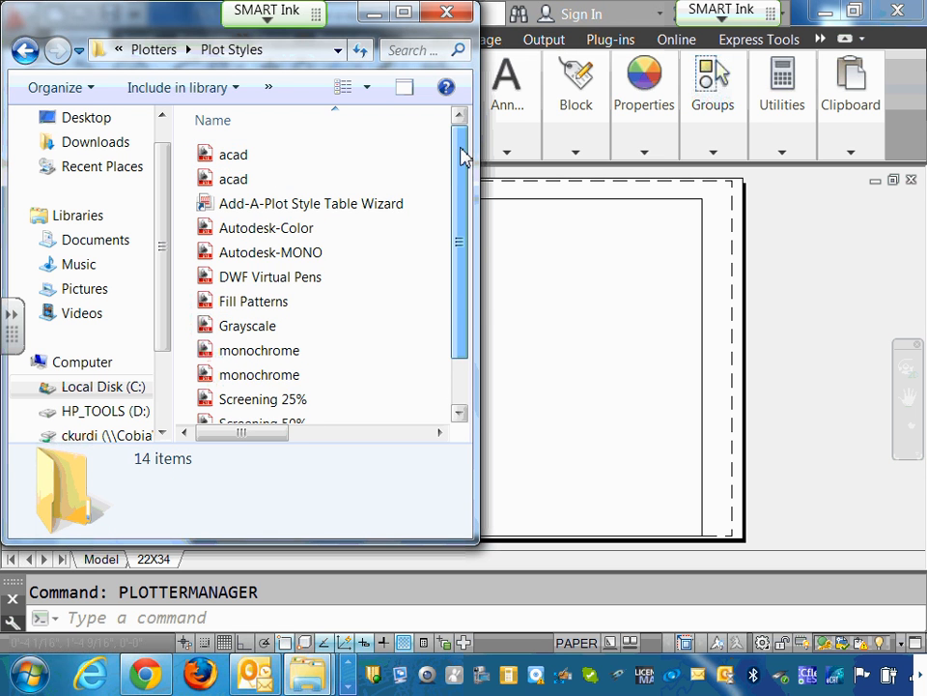
left_click(25, 49)
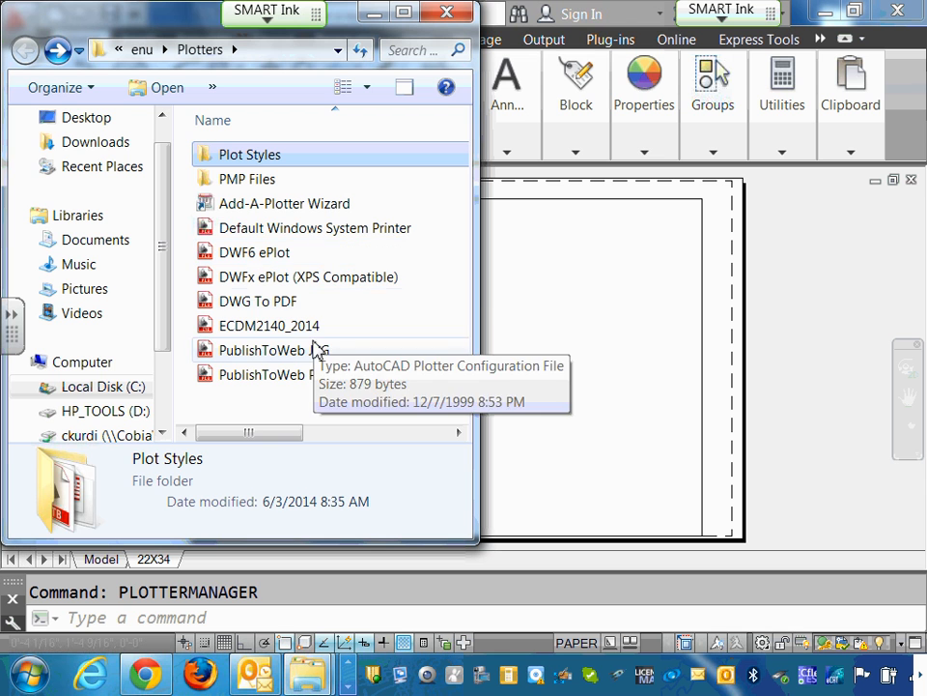
left_click(448, 13)
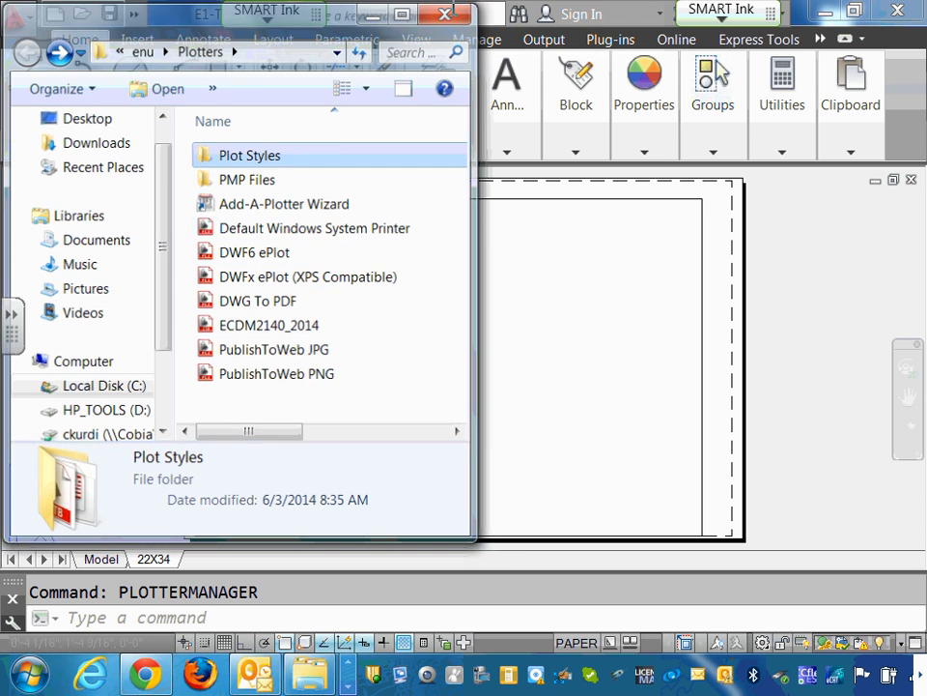
Step: Move the ECDM2140_2014 plot style table from the Plotters folder into its Plot Styles subfolder and check it there
left_click(169, 618)
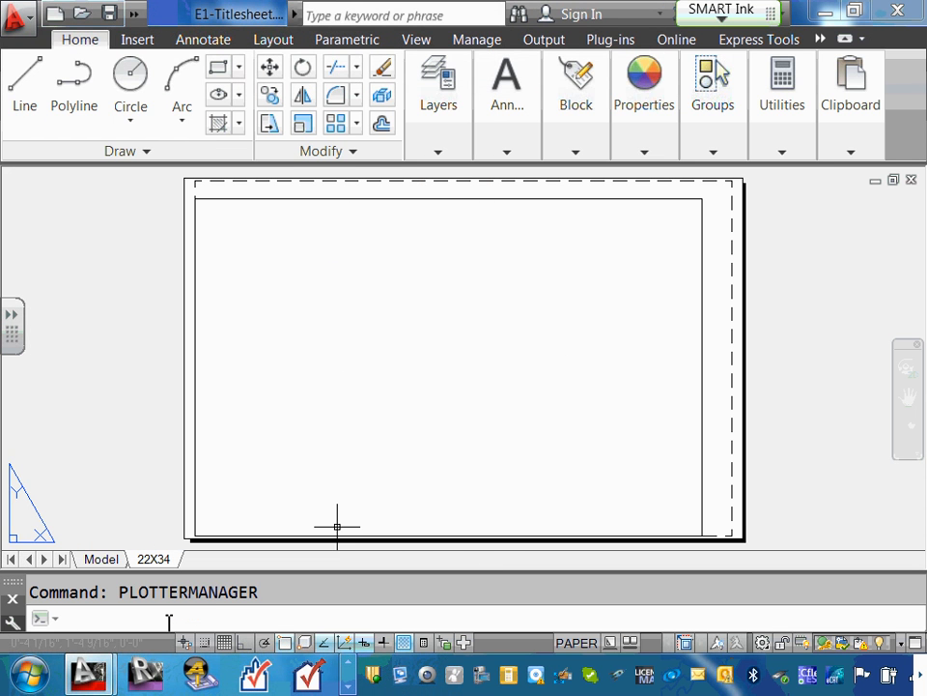
type("PLOTTERMANAGER")
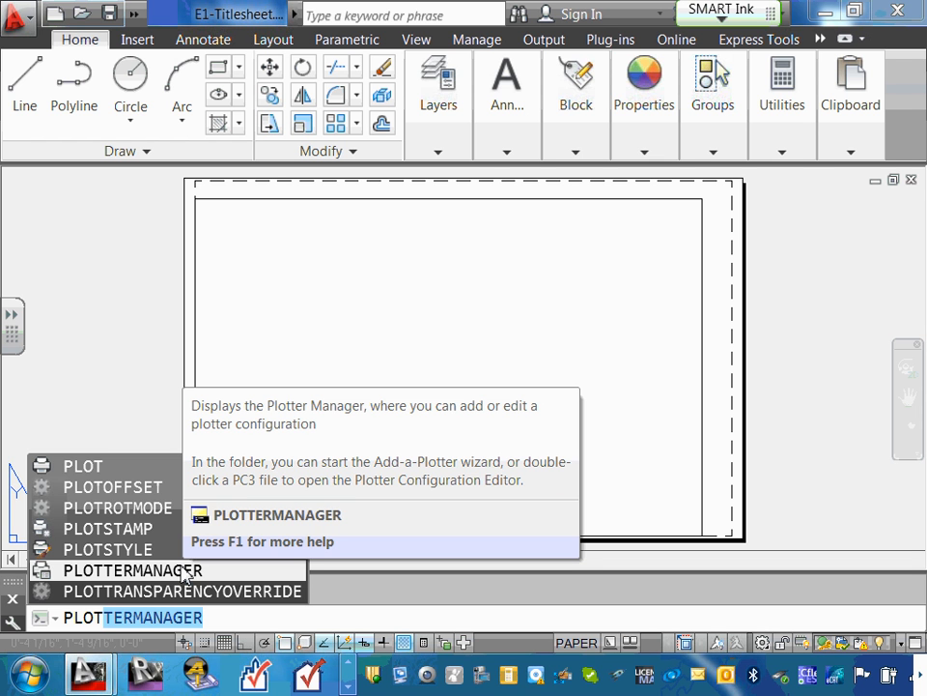
left_click(184, 570)
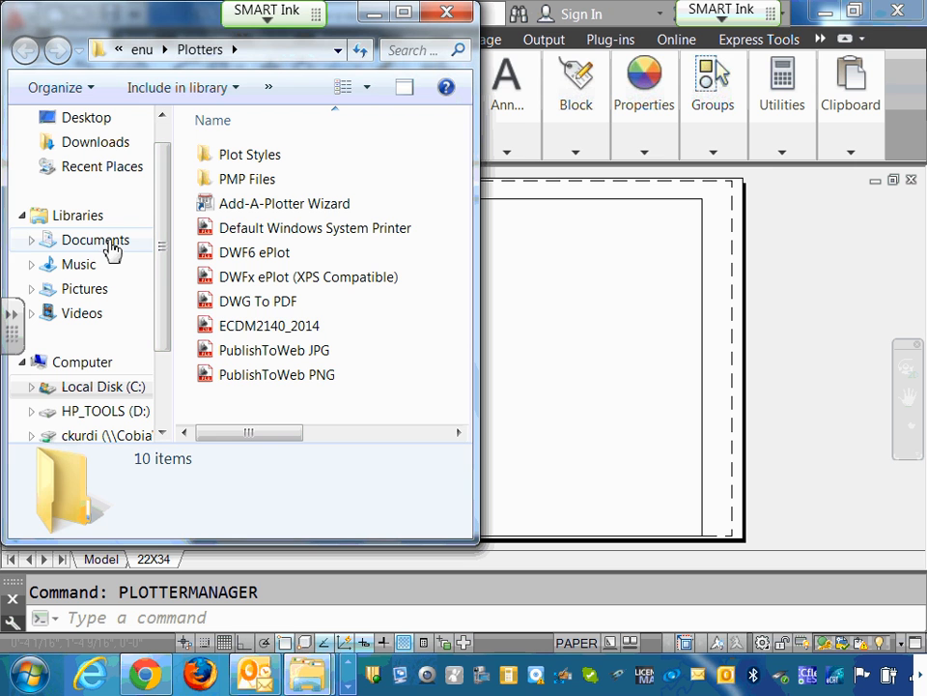
left_click(269, 333)
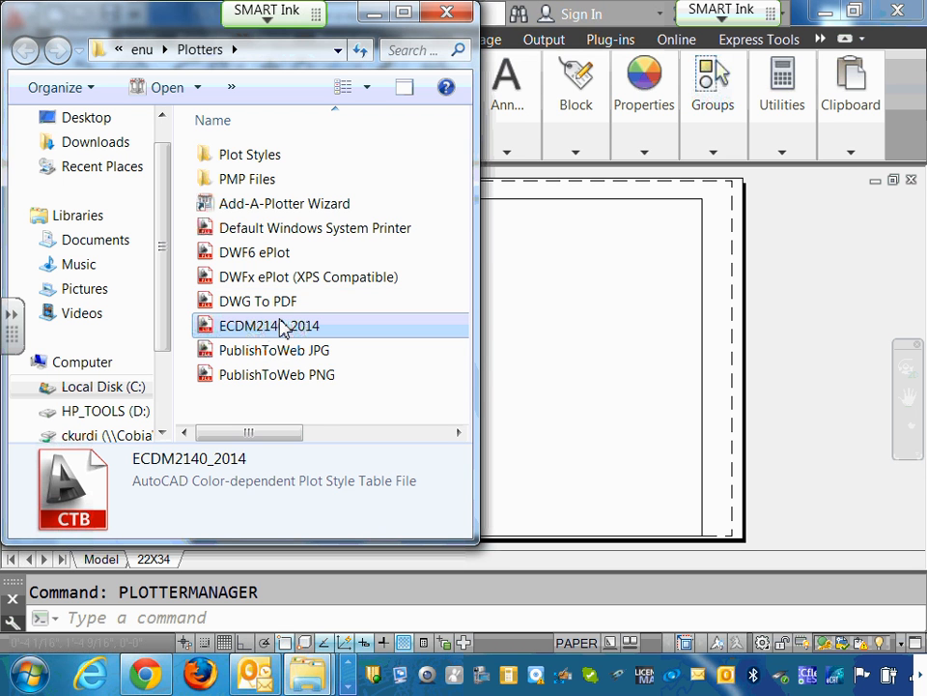
left_click_drag(282, 333, 250, 162)
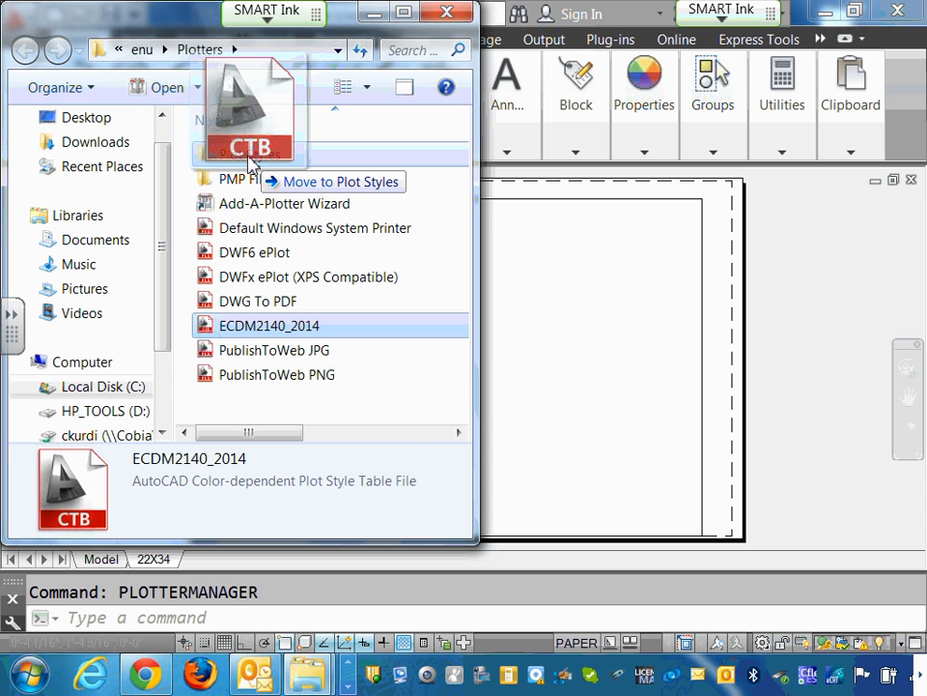
left_click_drag(249, 163, 300, 174)
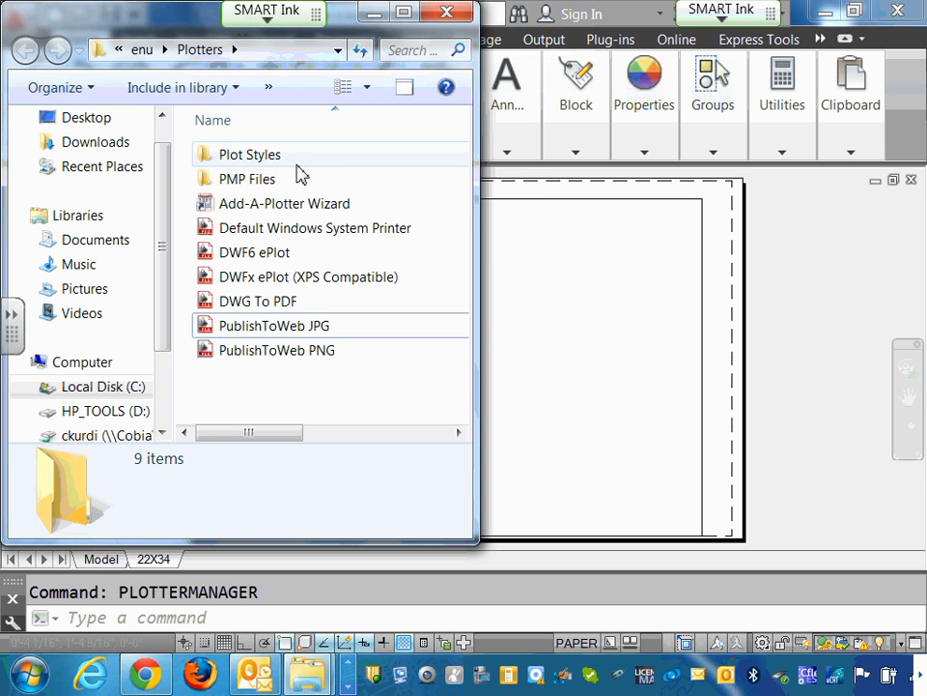
double_click(247, 160)
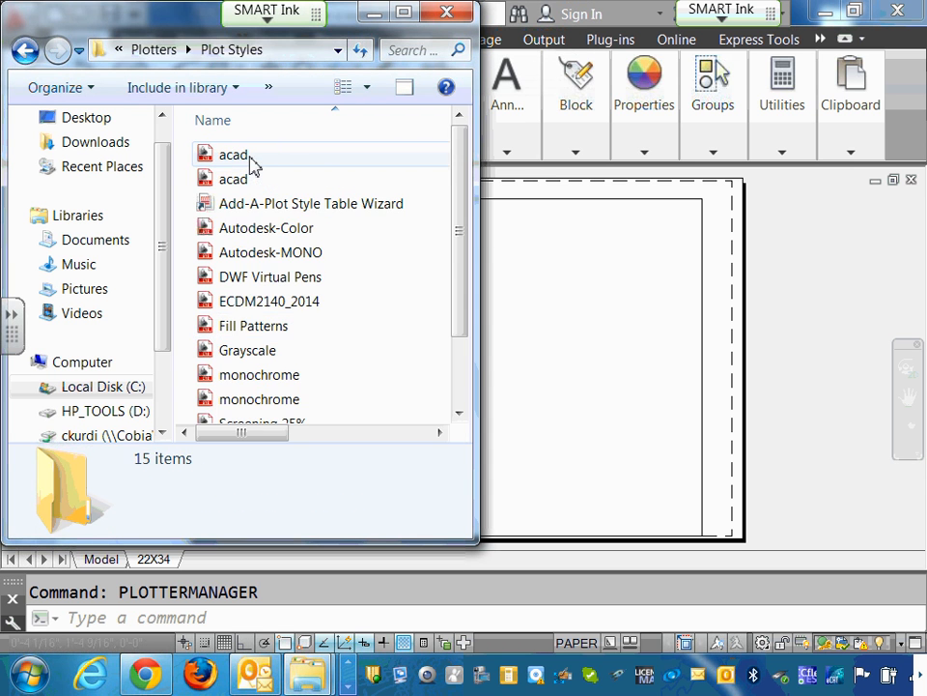
left_click(321, 302)
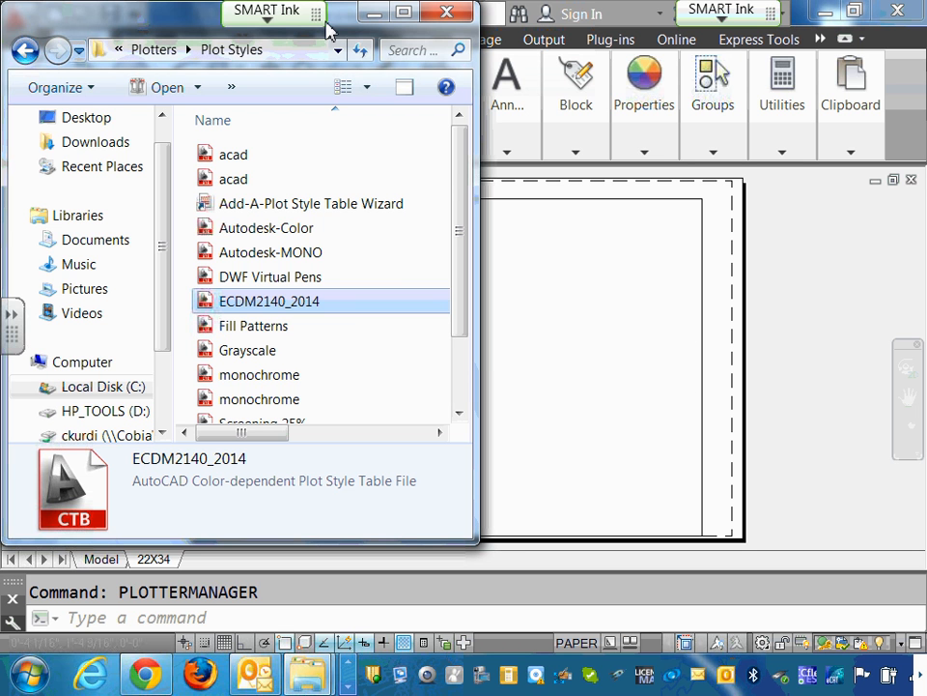
left_click(453, 11)
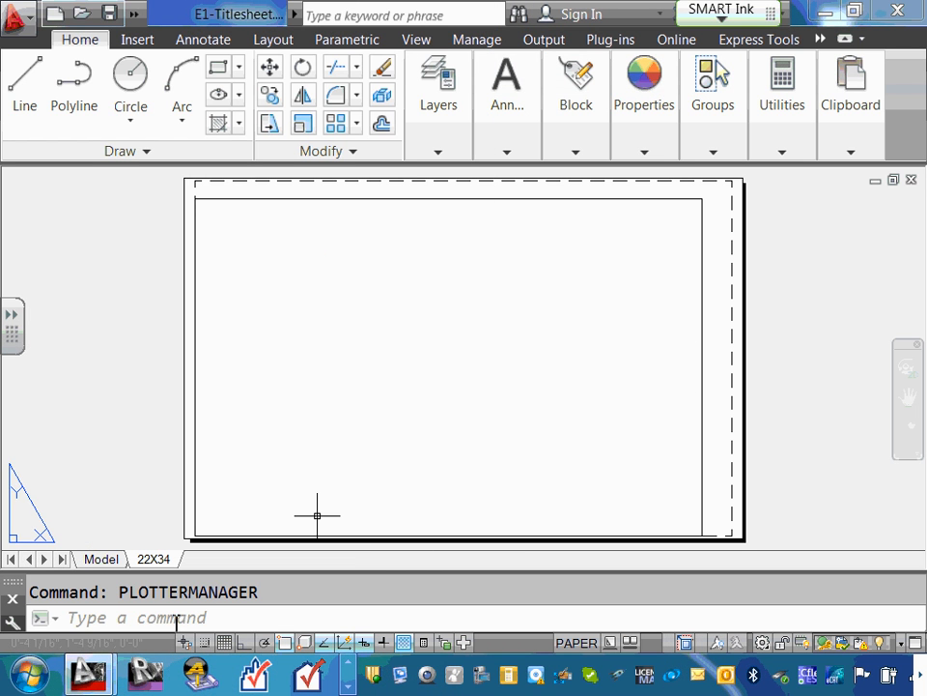
Step: Reopen the Plotter Manager and check the Plot Styles folder for the ECDM2140_2014 table
left_click(173, 614)
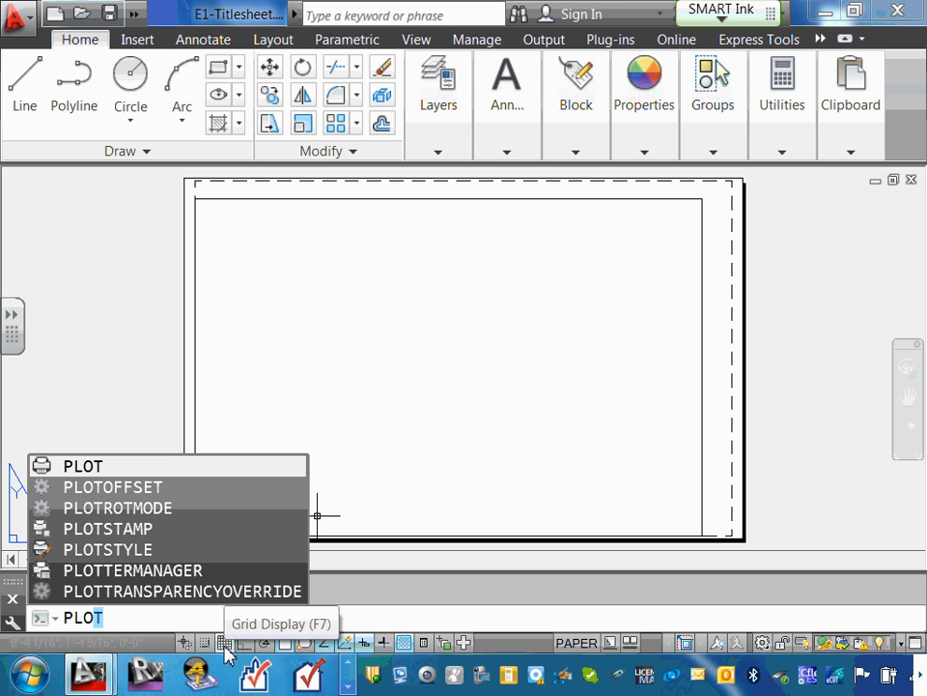
left_click(199, 571)
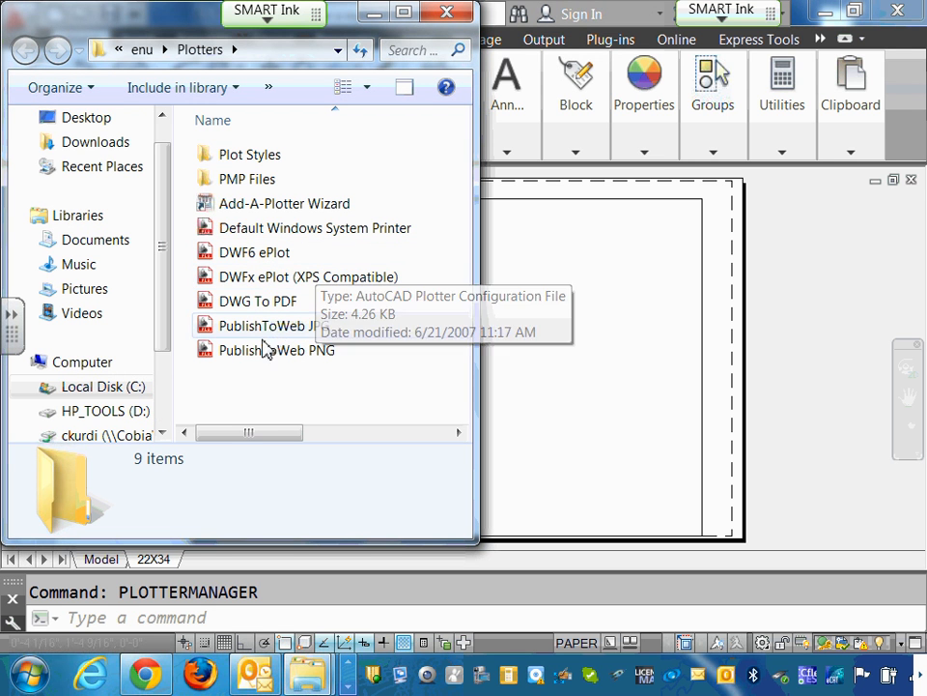
left_click(250, 162)
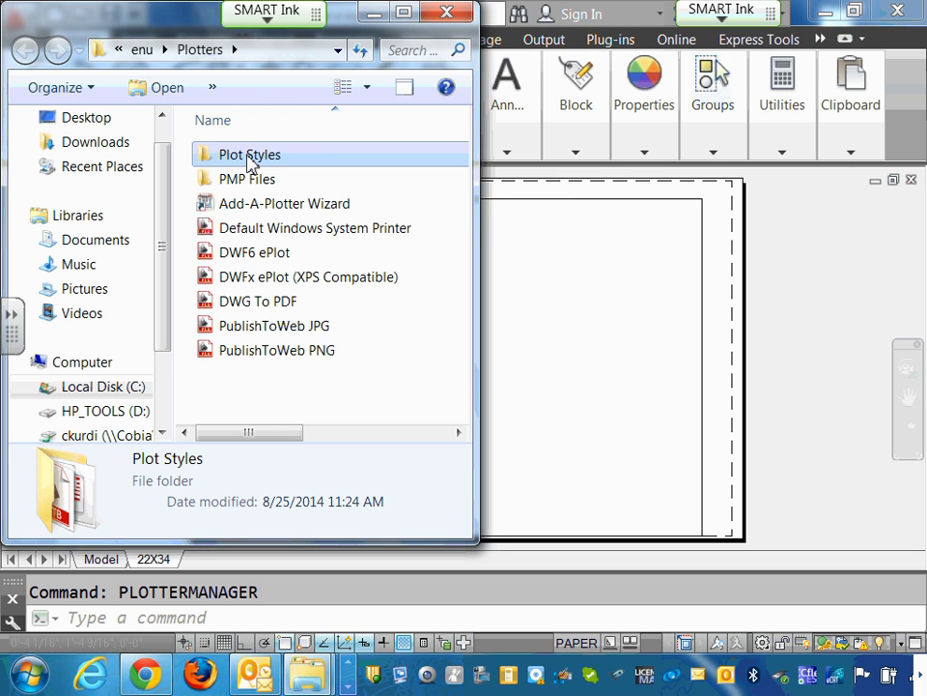
double_click(250, 162)
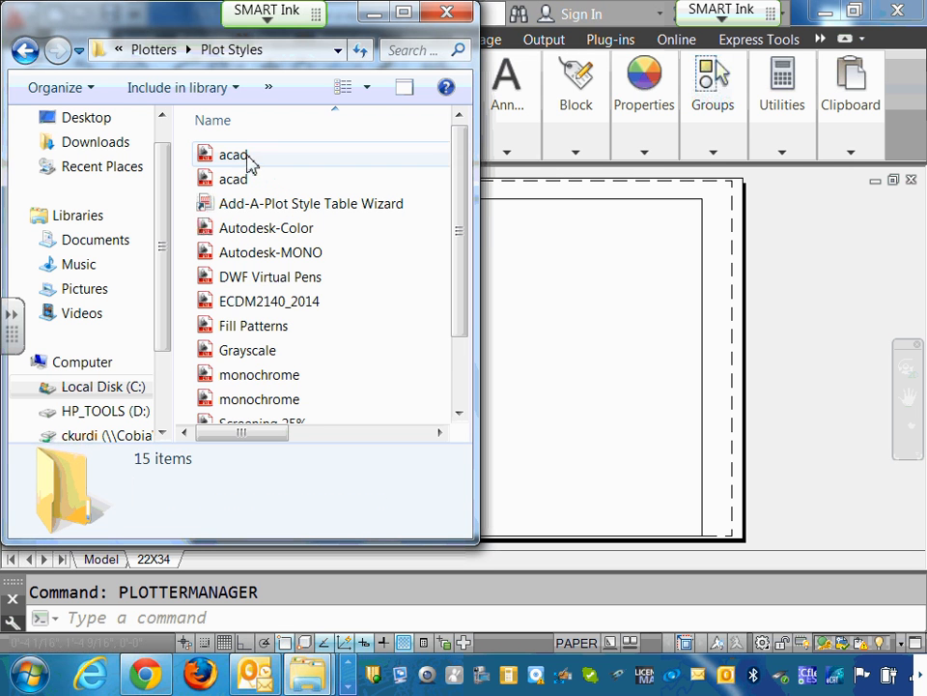
left_click(299, 303)
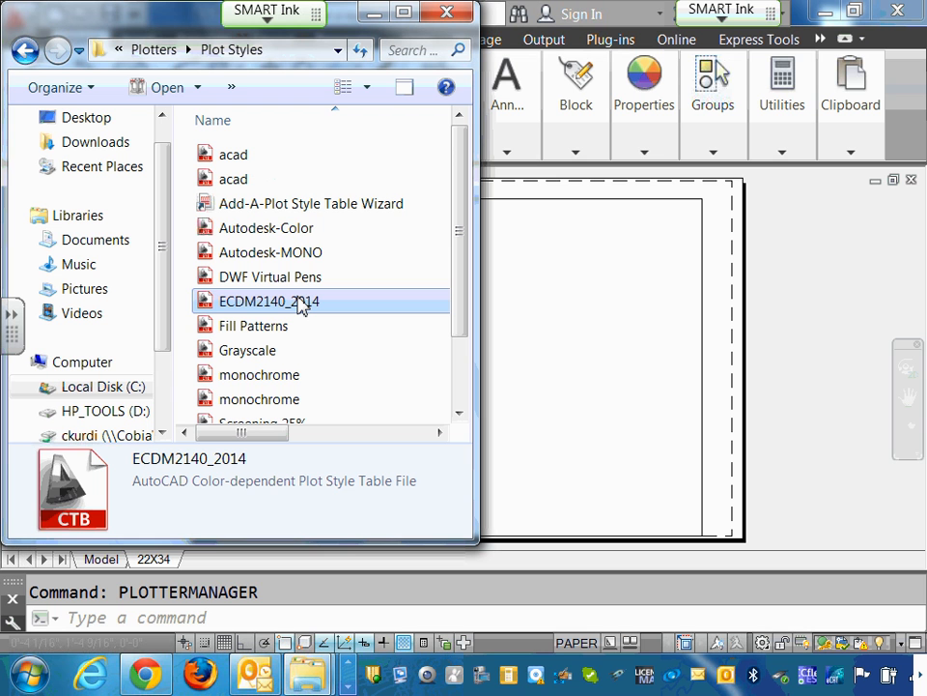
left_click(447, 13)
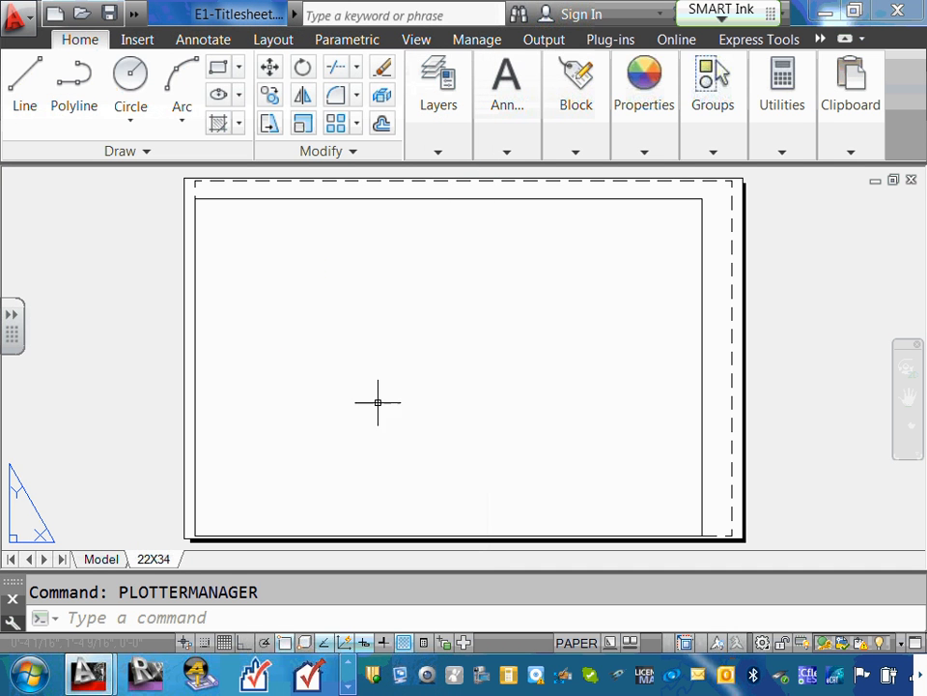
Step: Look through the plot style tables offered in the 22X34 layout's page setup, leaving its settings as they are
right_click(153, 564)
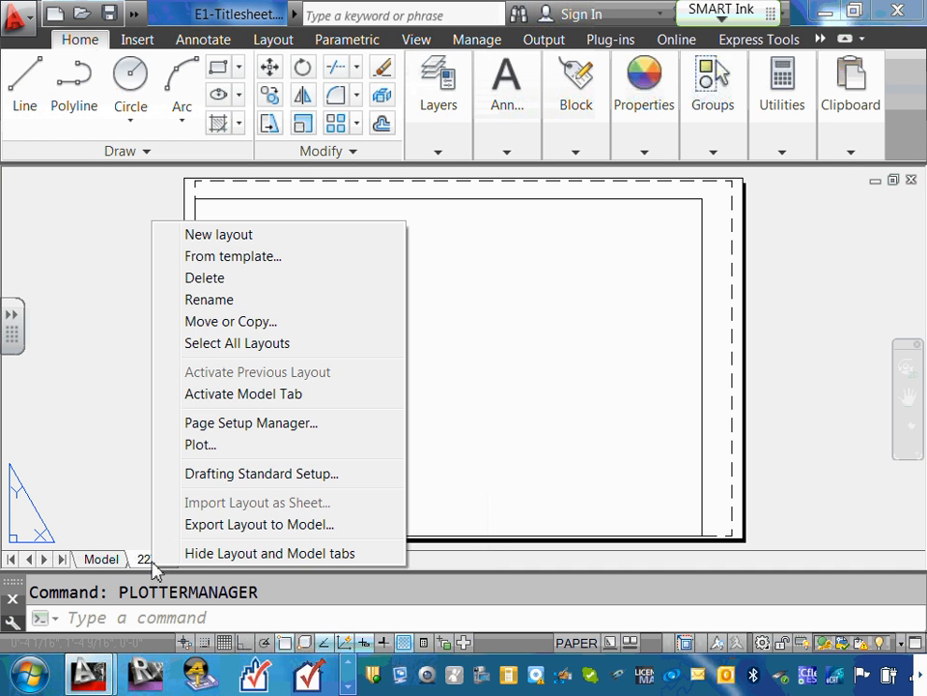
left_click(152, 560)
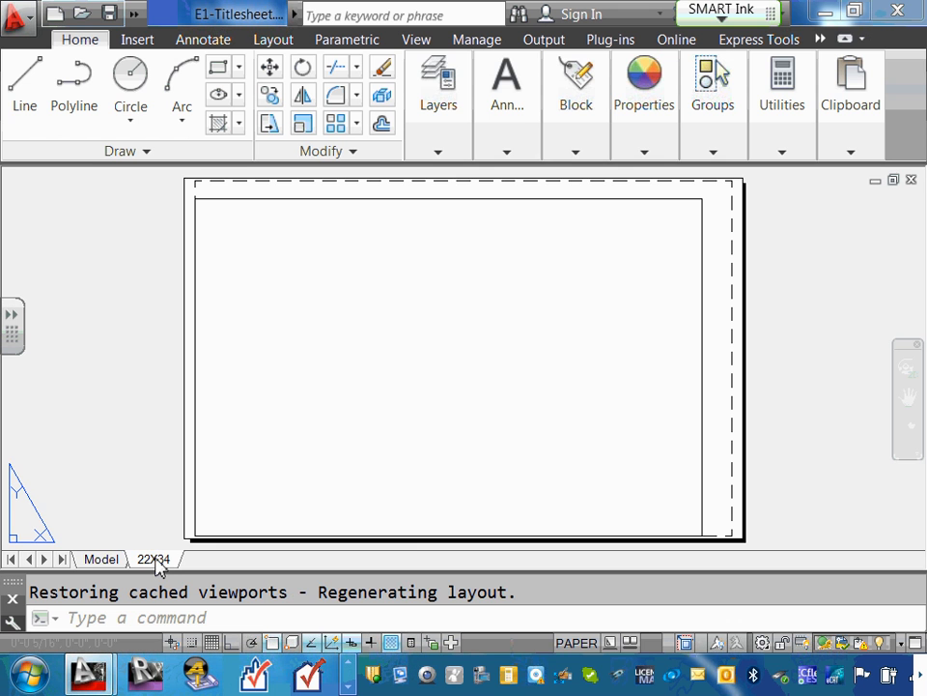
right_click(157, 565)
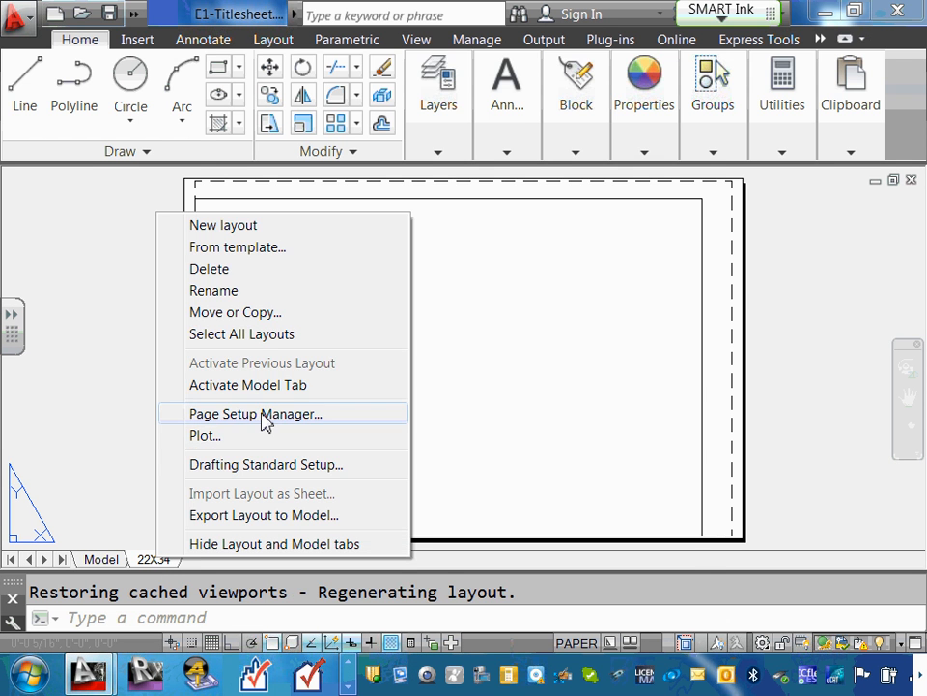
left_click(263, 415)
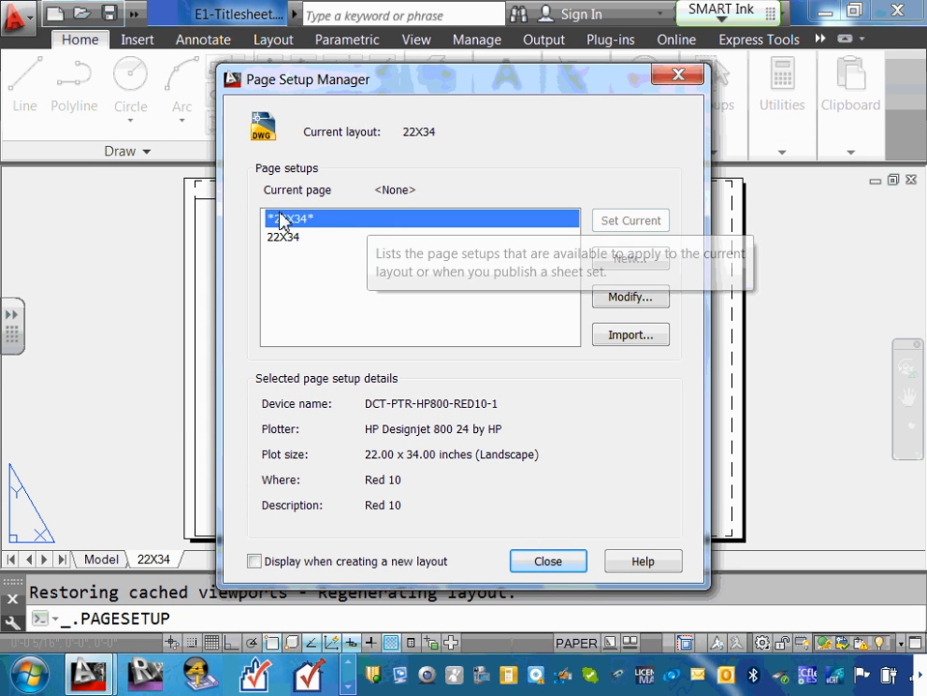
left_click(626, 302)
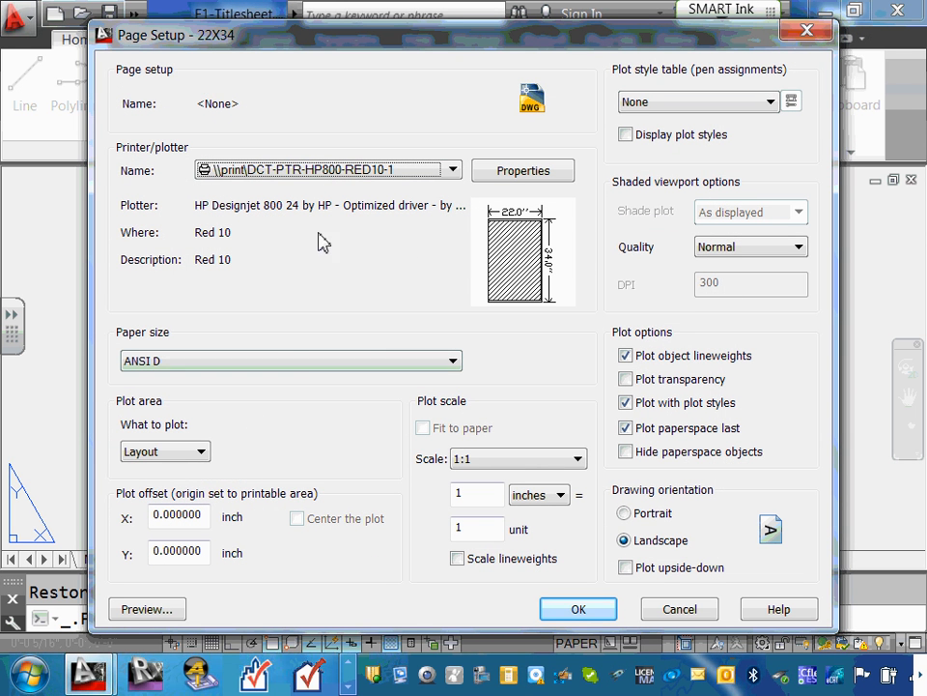
left_click(772, 102)
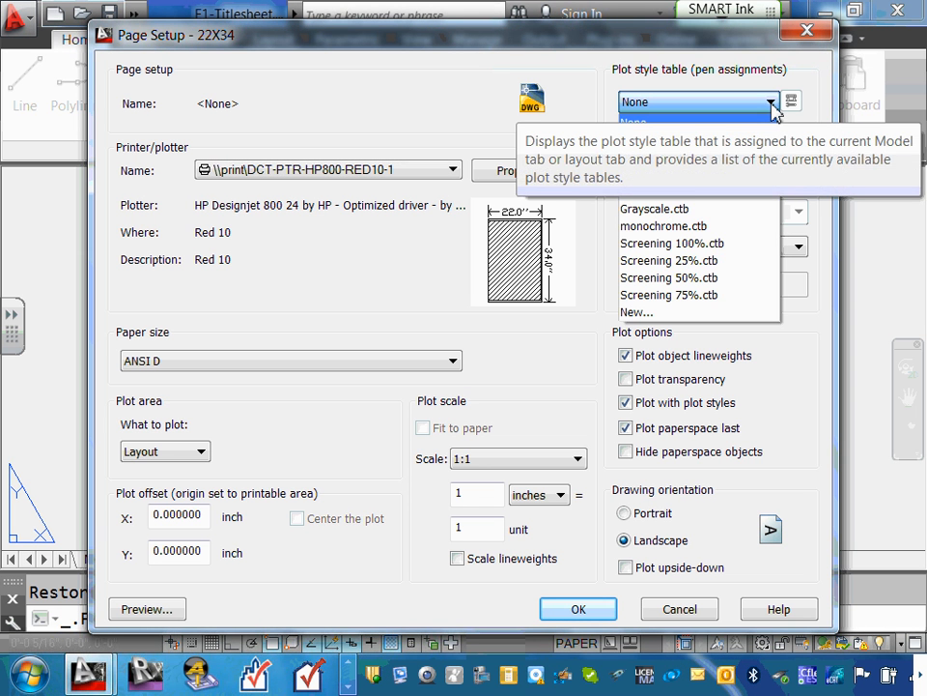
left_click(674, 619)
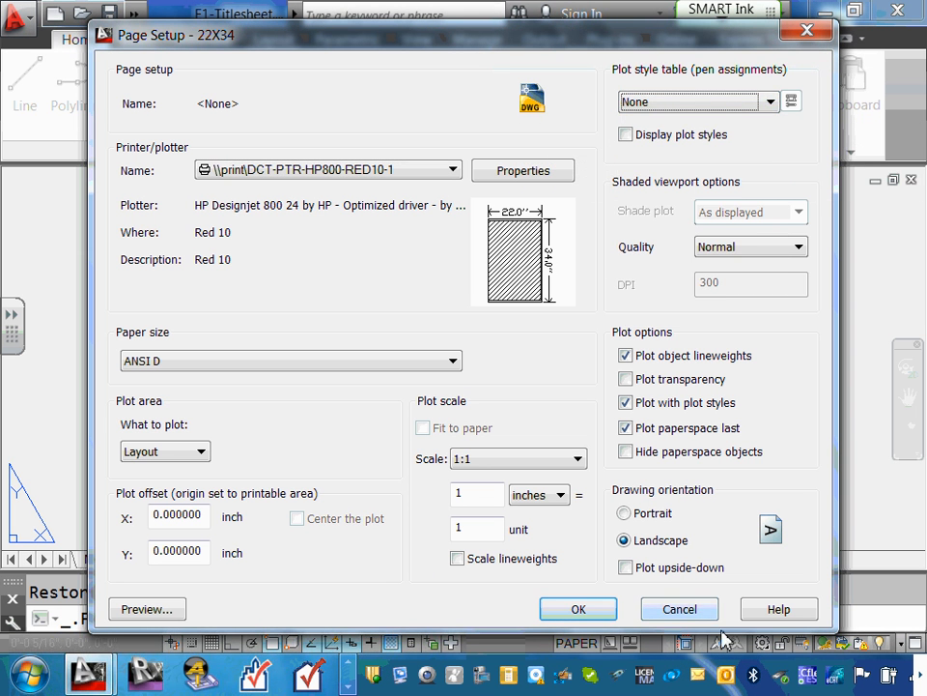
left_click(698, 611)
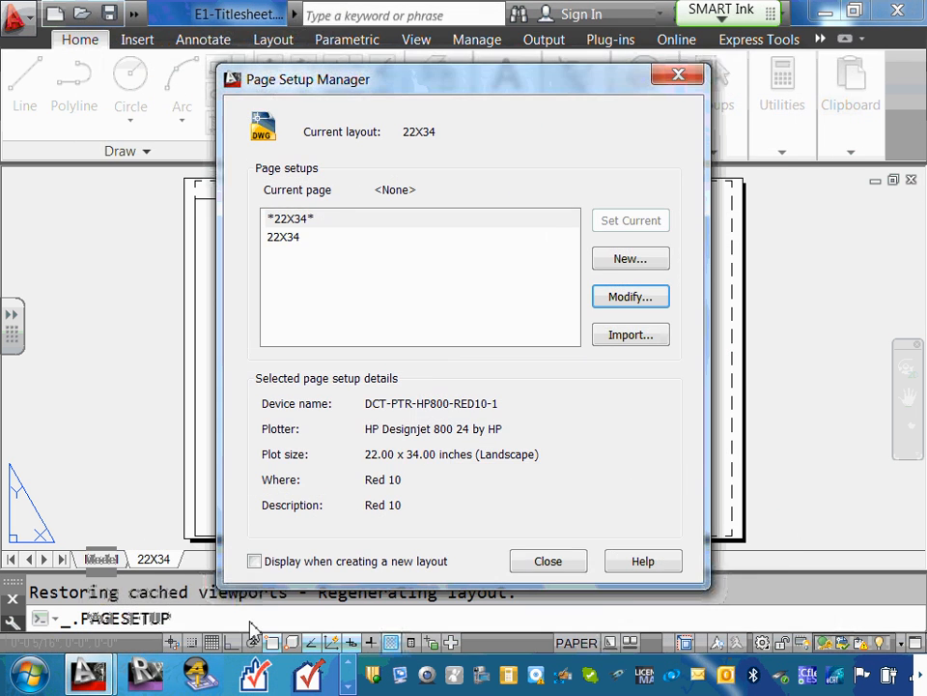
left_click(575, 560)
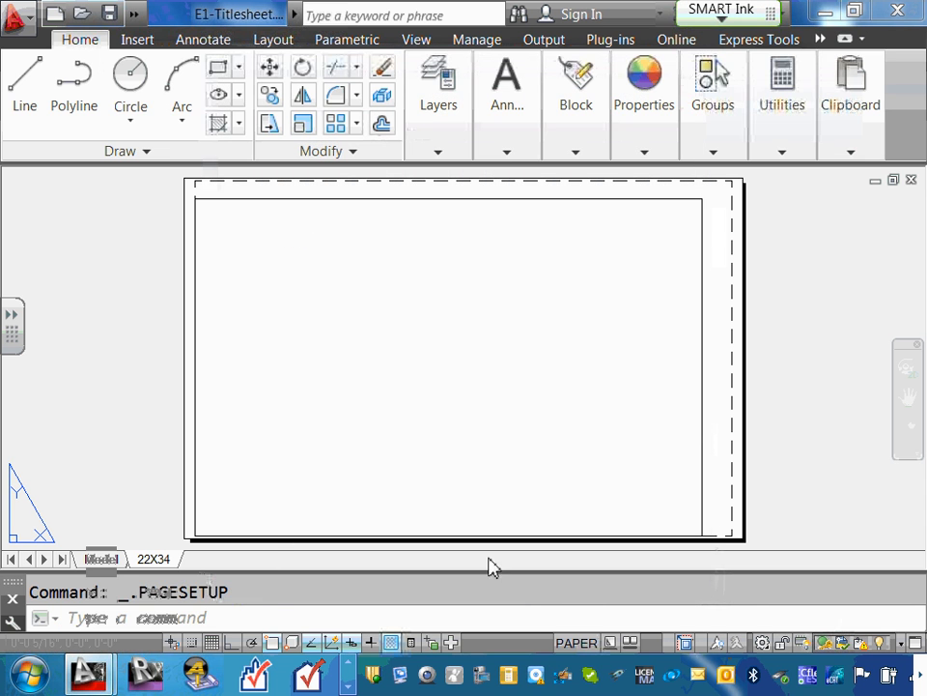
Step: Select ECDM2140_2014.ctb as the plot style table in the 22X34 layout's page setup
double_click(160, 559)
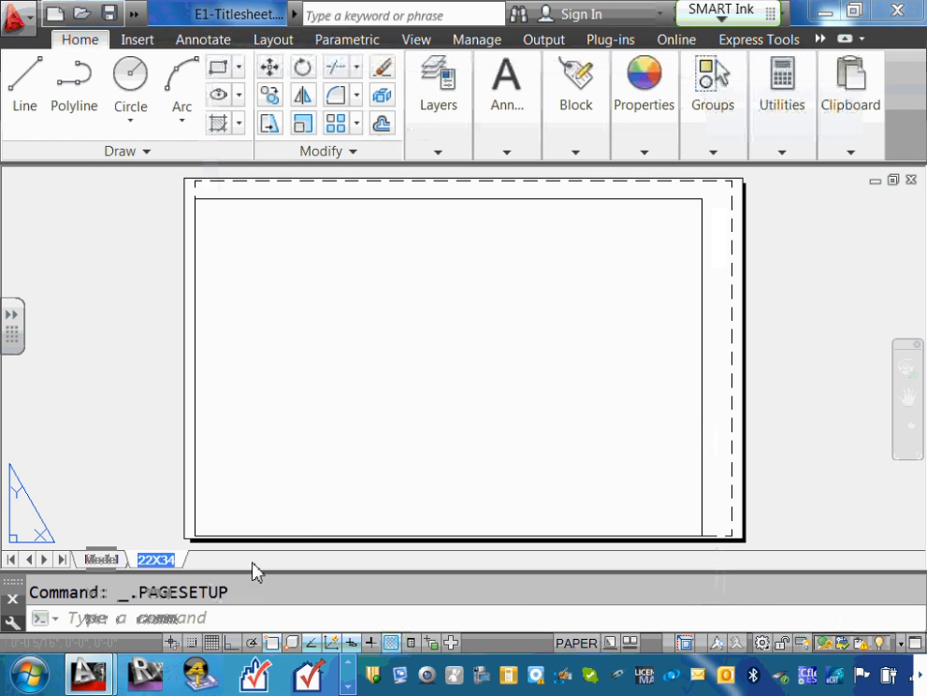
key("Return")
right_click(164, 560)
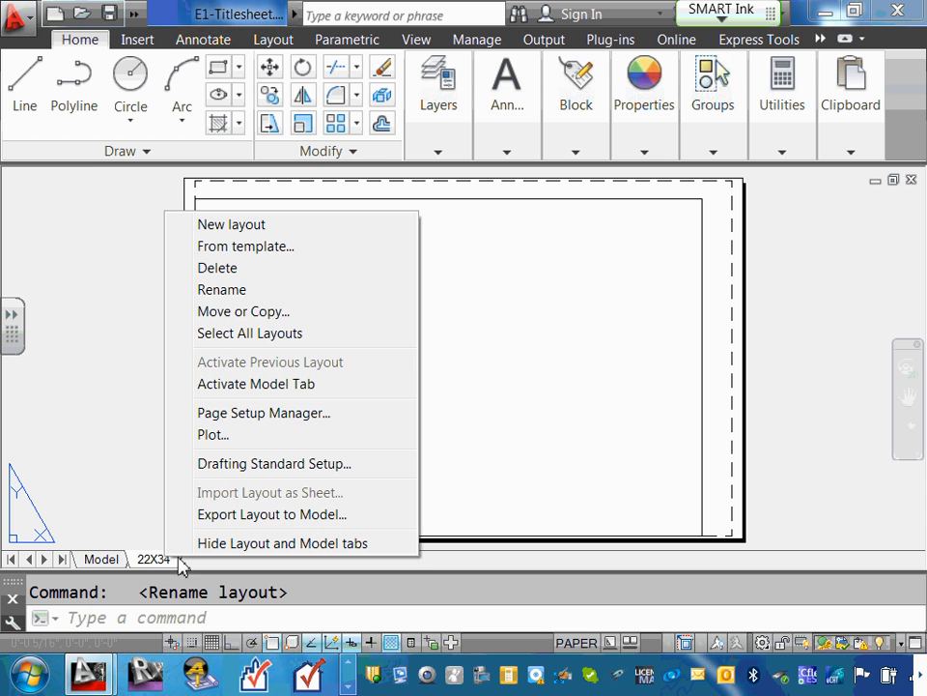
left_click(270, 413)
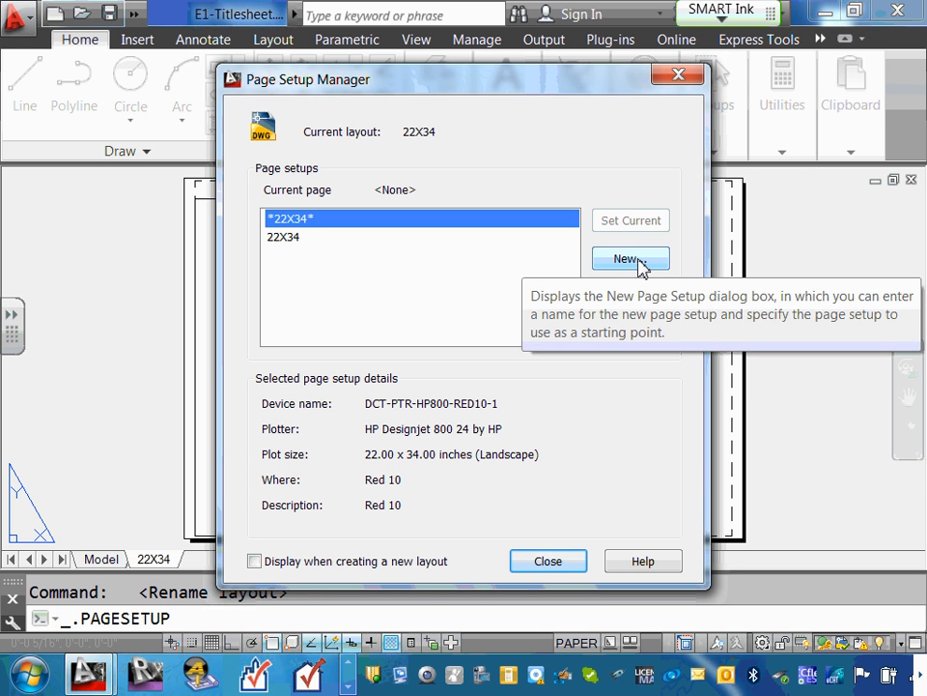
left_click(647, 301)
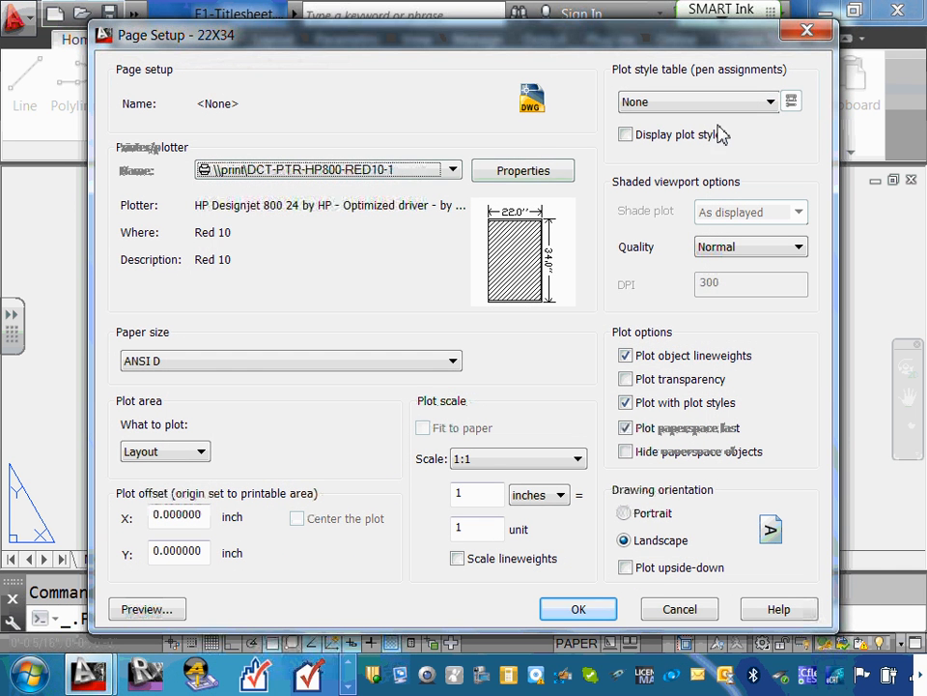
left_click(770, 102)
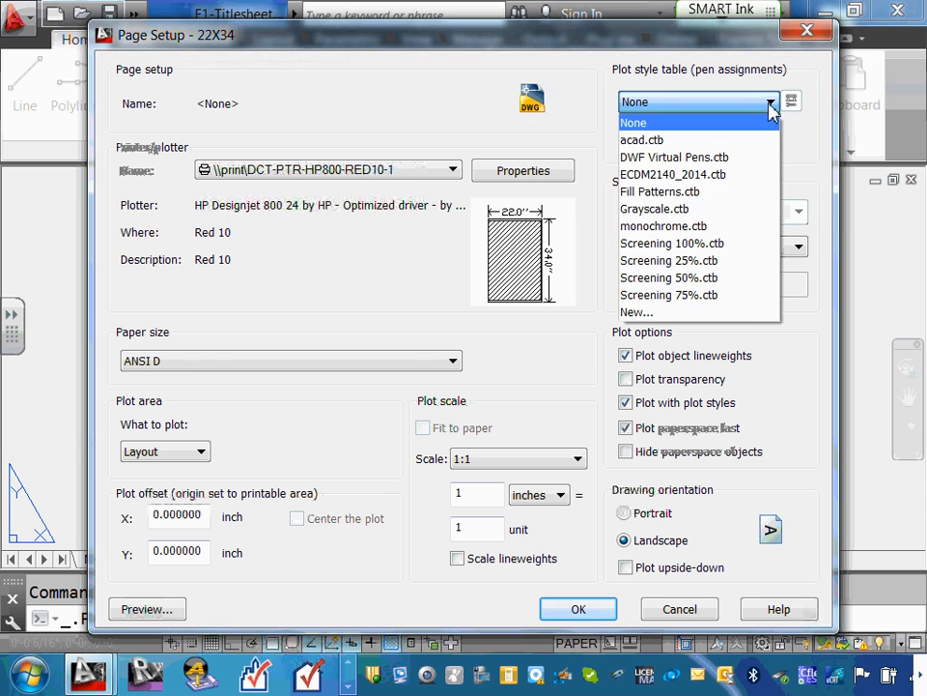
left_click(740, 177)
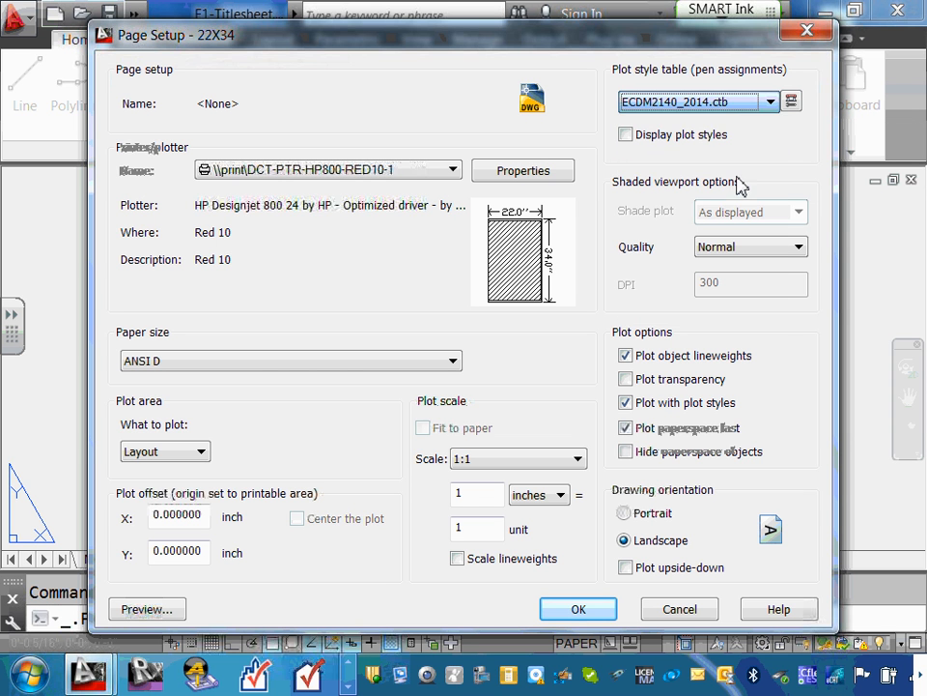
Step: Open the ECDM2140_2014.ctb table in the Plot Style Table Editor and examine the plotted color and lineweight of several styles from Color 1 to Color 9
left_click(791, 102)
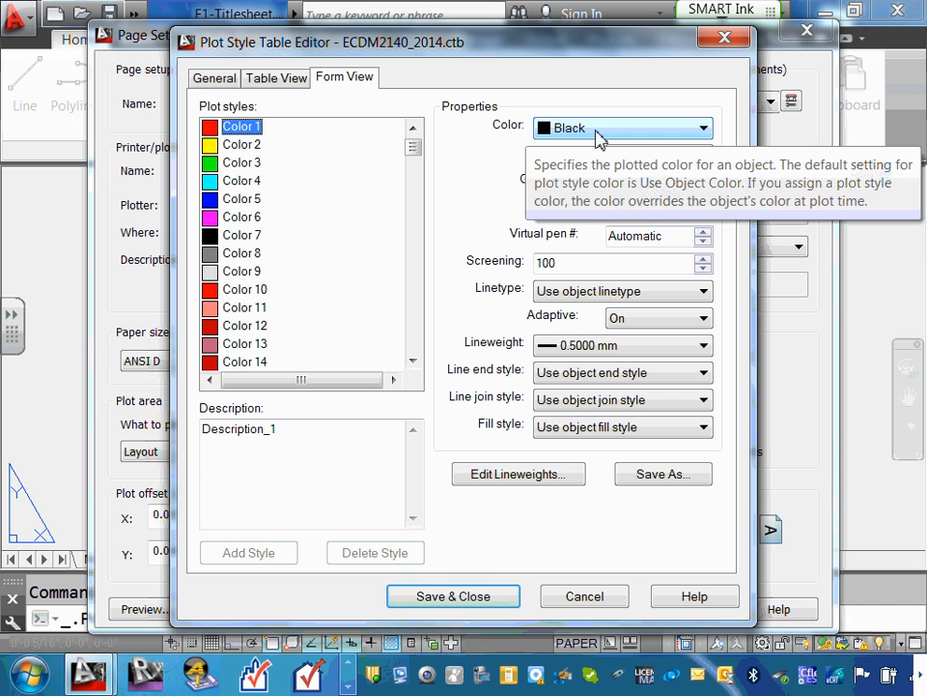
left_click(240, 145)
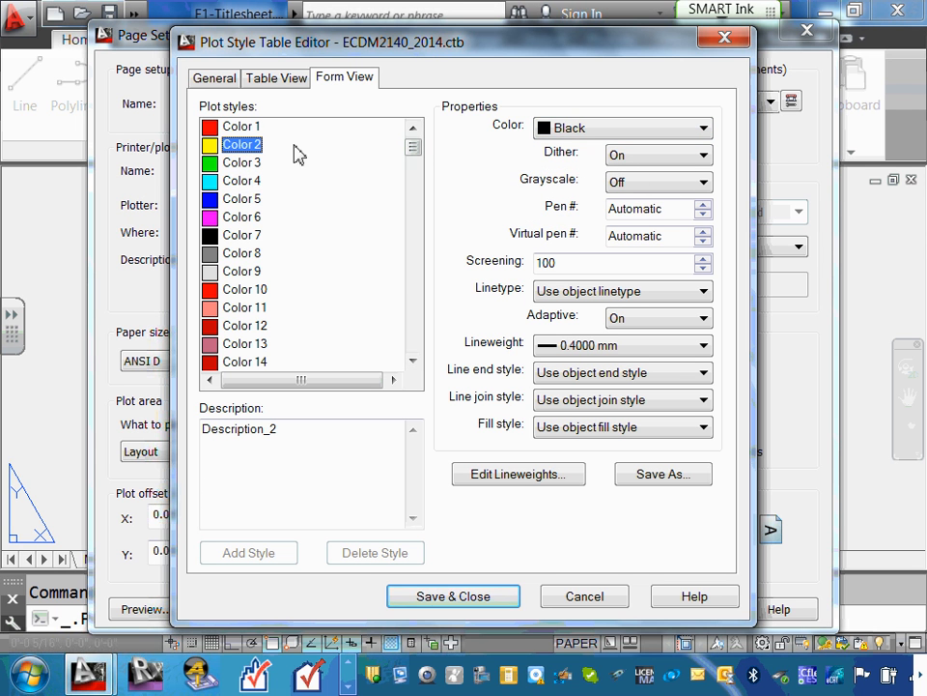
left_click(240, 128)
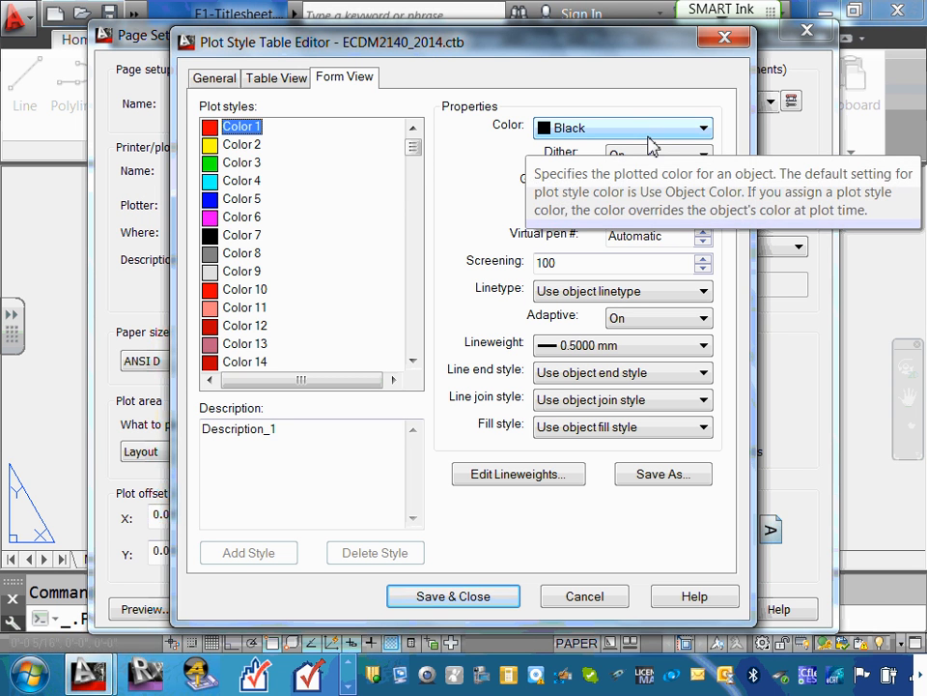
left_click(242, 145)
left_click(244, 163)
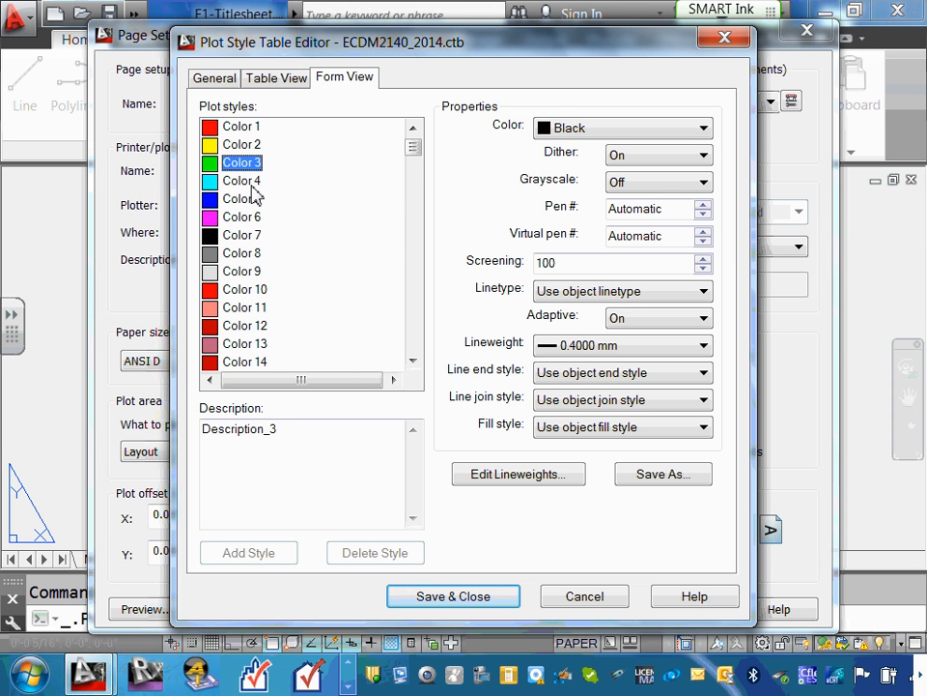
left_click(247, 200)
left_click(253, 218)
left_click(256, 274)
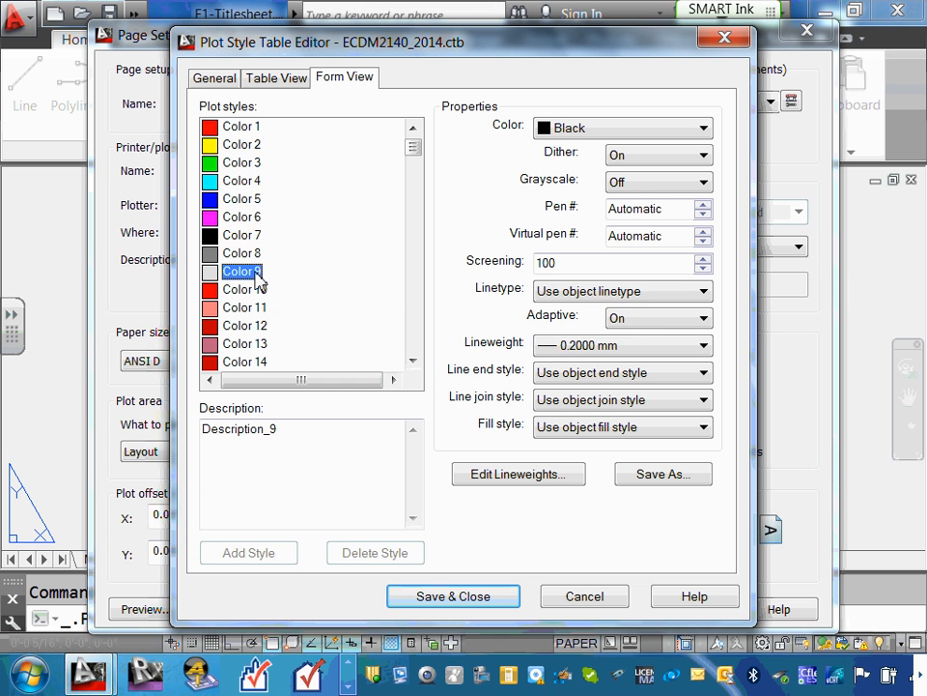
Step: Compare the screening settings of the Color 8, Color 9 and Color 6 plot styles
left_click(246, 253)
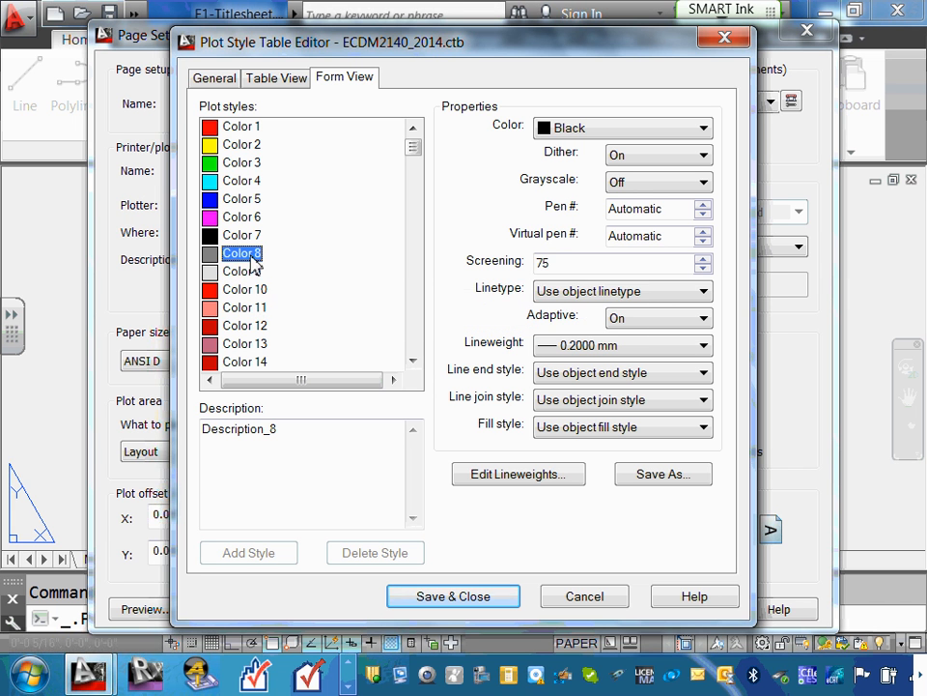
left_click(253, 271)
left_click(249, 254)
left_click(259, 273)
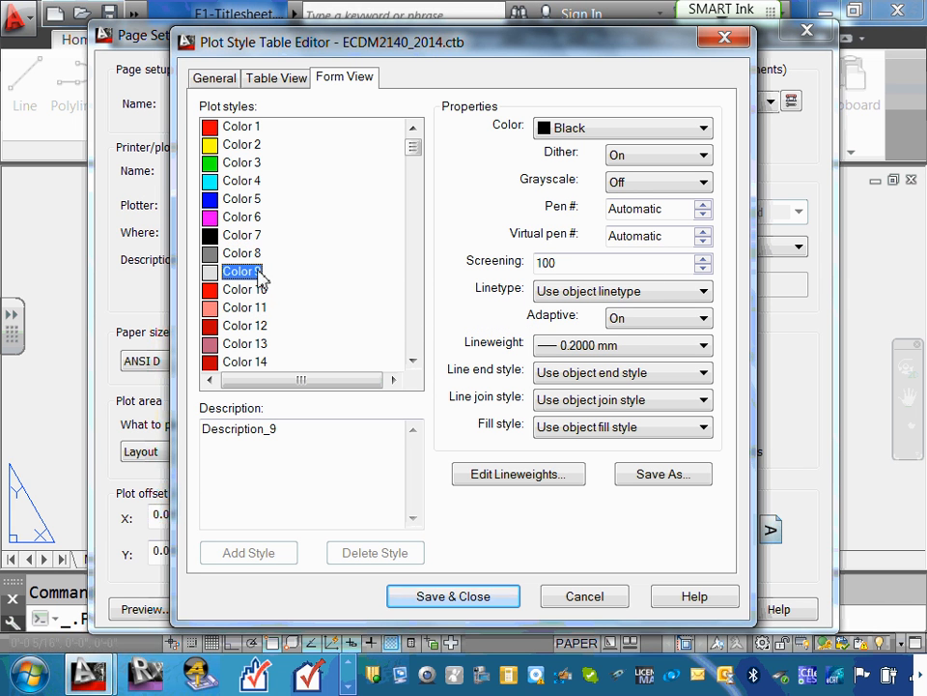
left_click(257, 258)
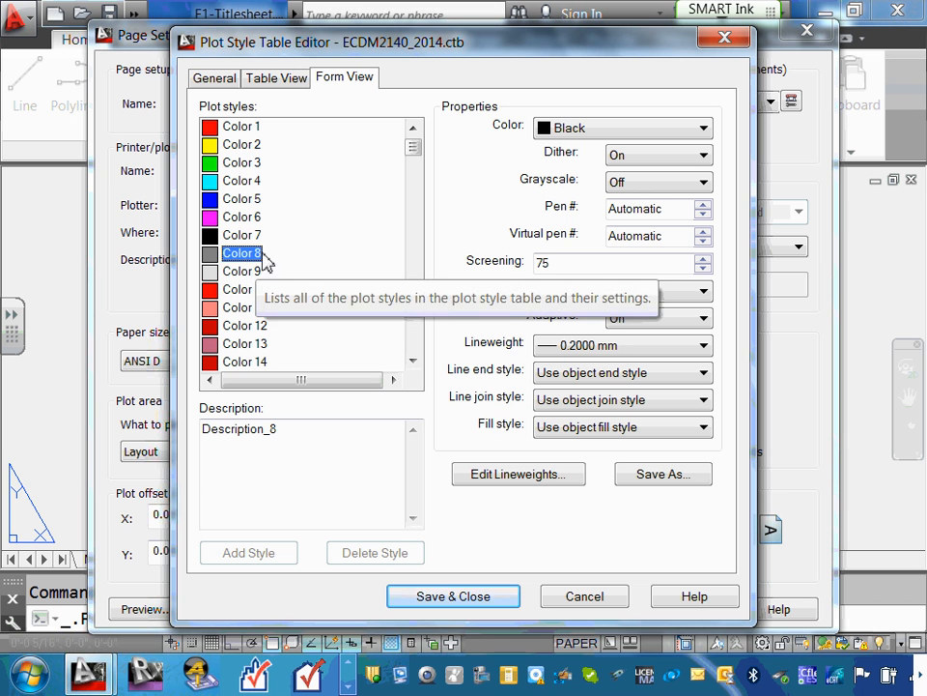
double_click(558, 263)
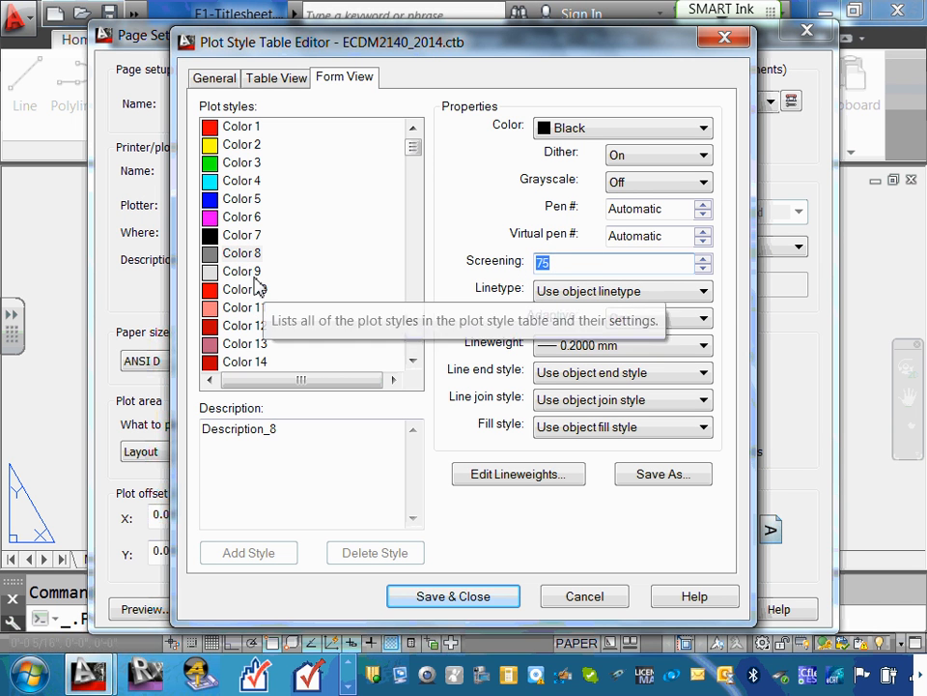
left_click(256, 273)
left_click(246, 254)
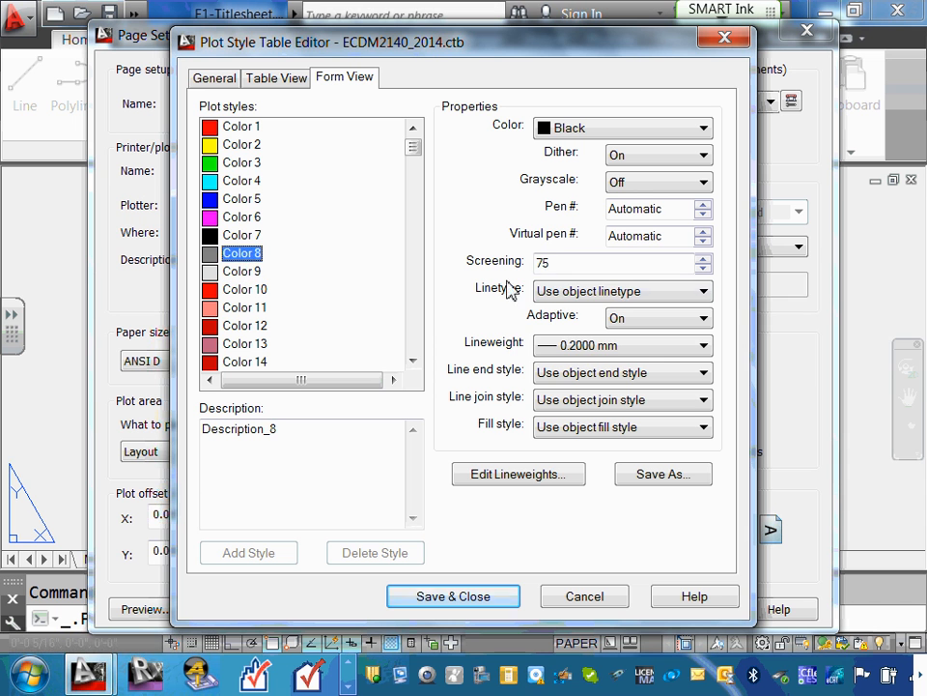
double_click(555, 263)
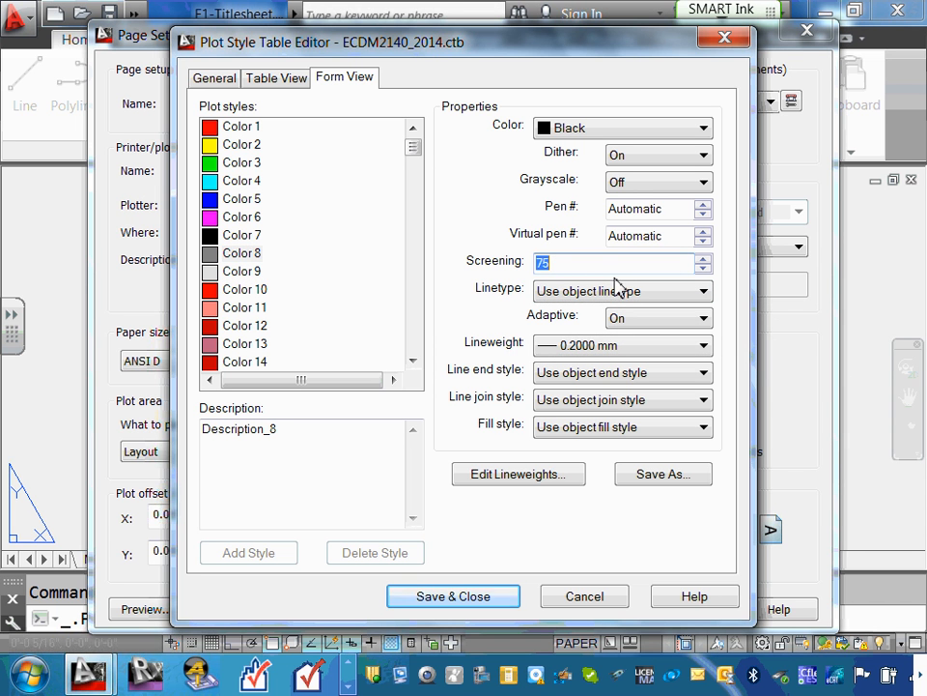
left_click(236, 217)
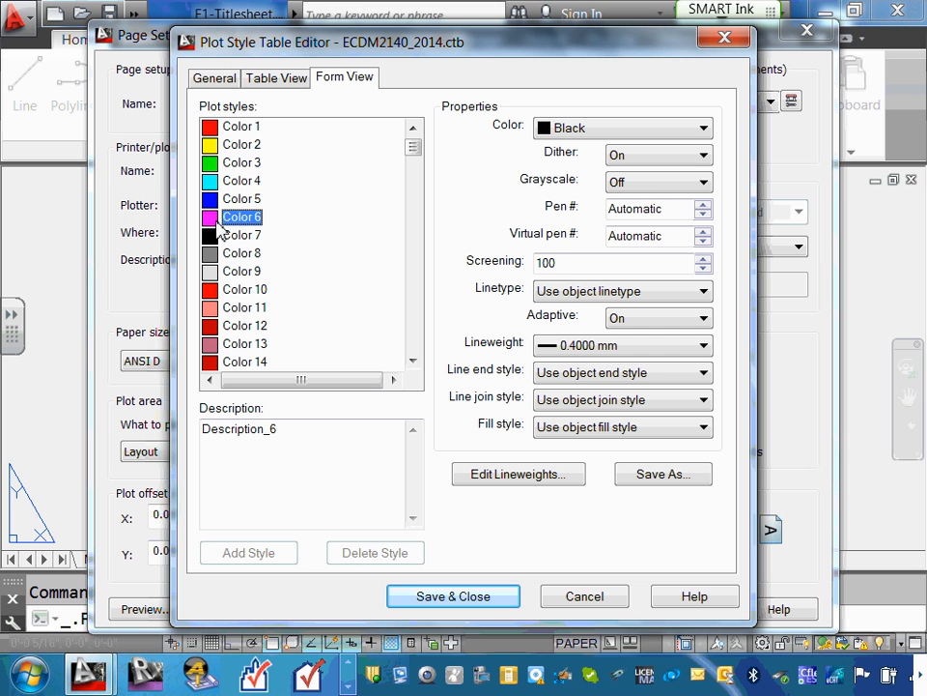
double_click(559, 269)
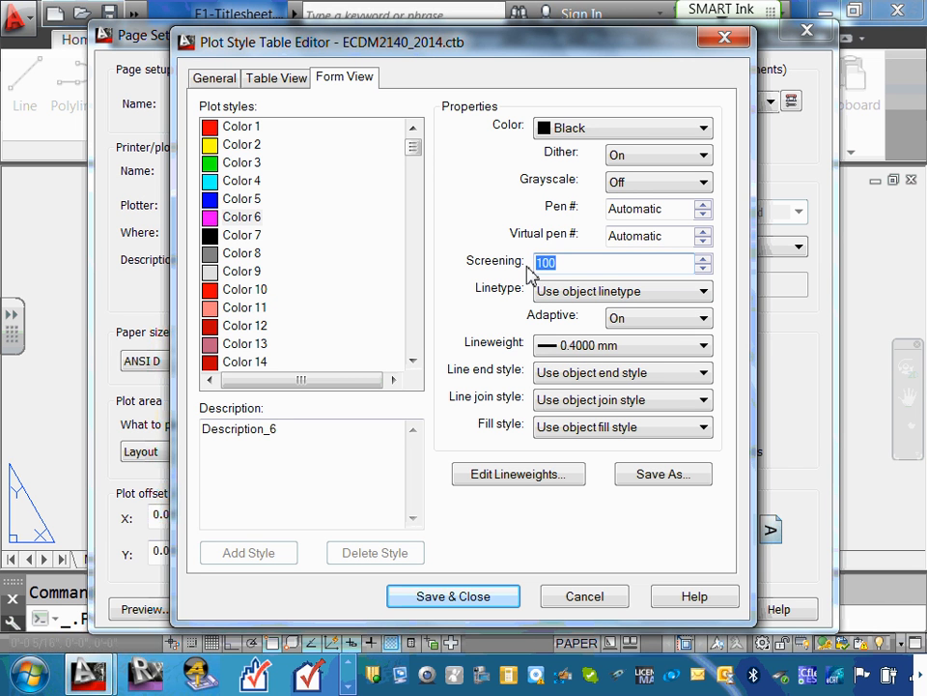
Step: Check the plot properties of Colors 10, 12, 13 and further down the list, and review Color 1's plotted color and Color 8's screening again
left_click(246, 289)
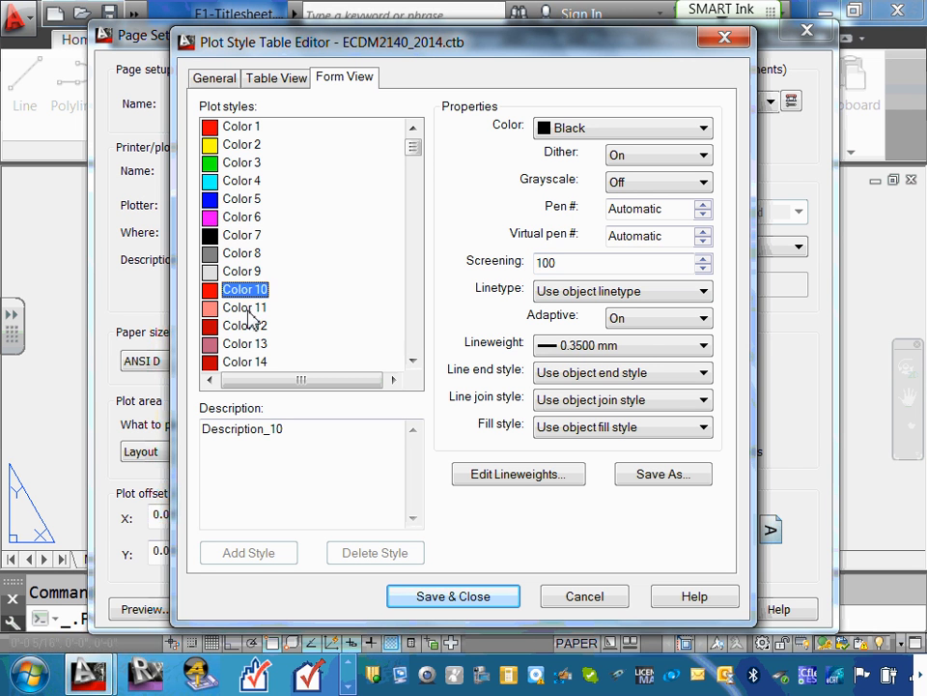
left_click(245, 325)
left_click(245, 343)
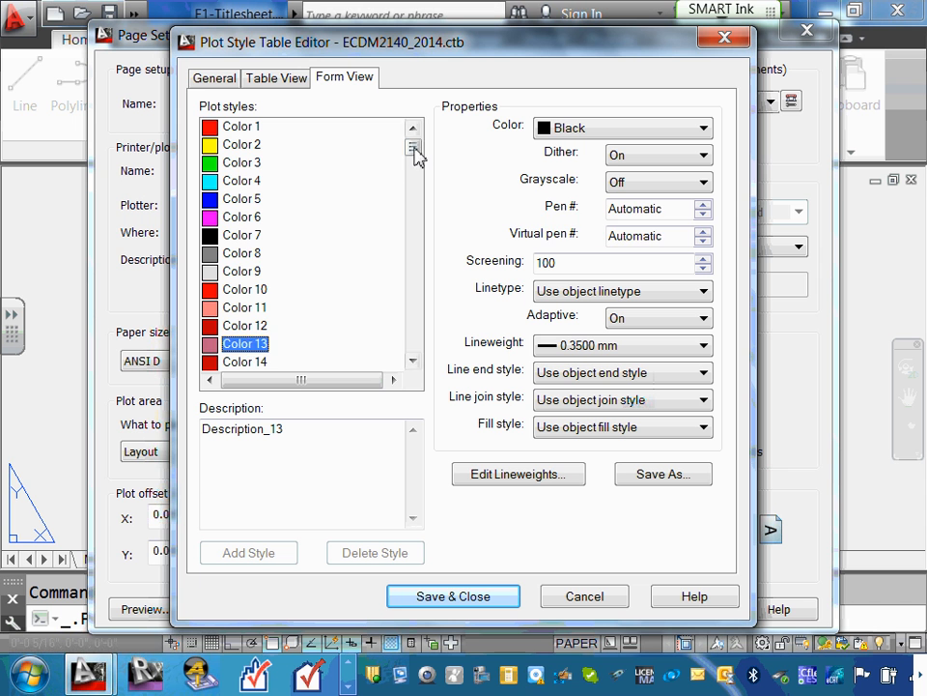
mouse_move(414, 151)
left_mouse_down()
mouse_move(414, 328)
mouse_move(427, 138)
left_mouse_up()
left_click(246, 272)
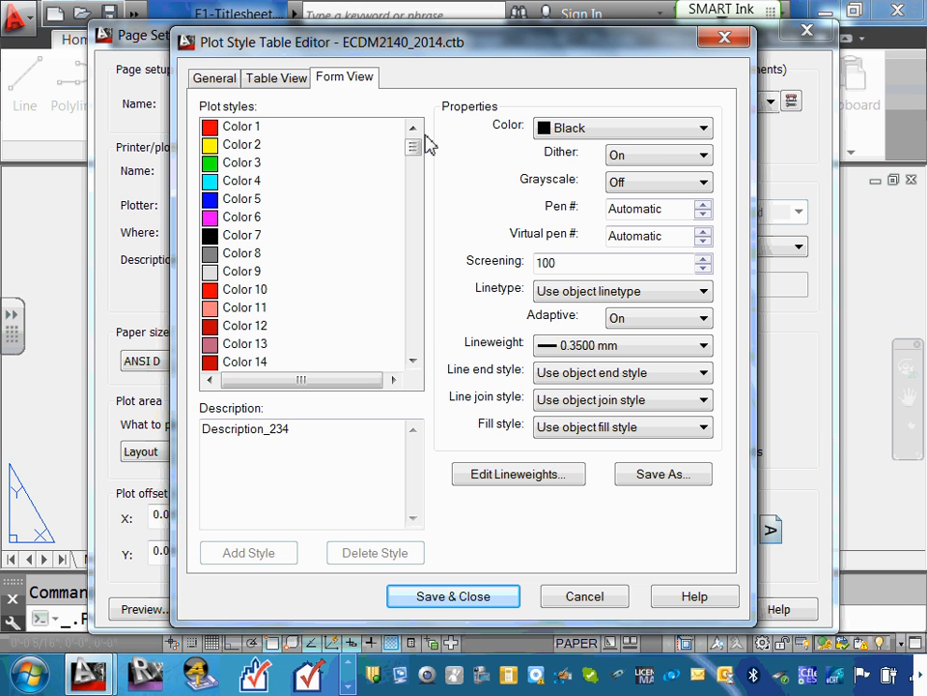
left_click(259, 131)
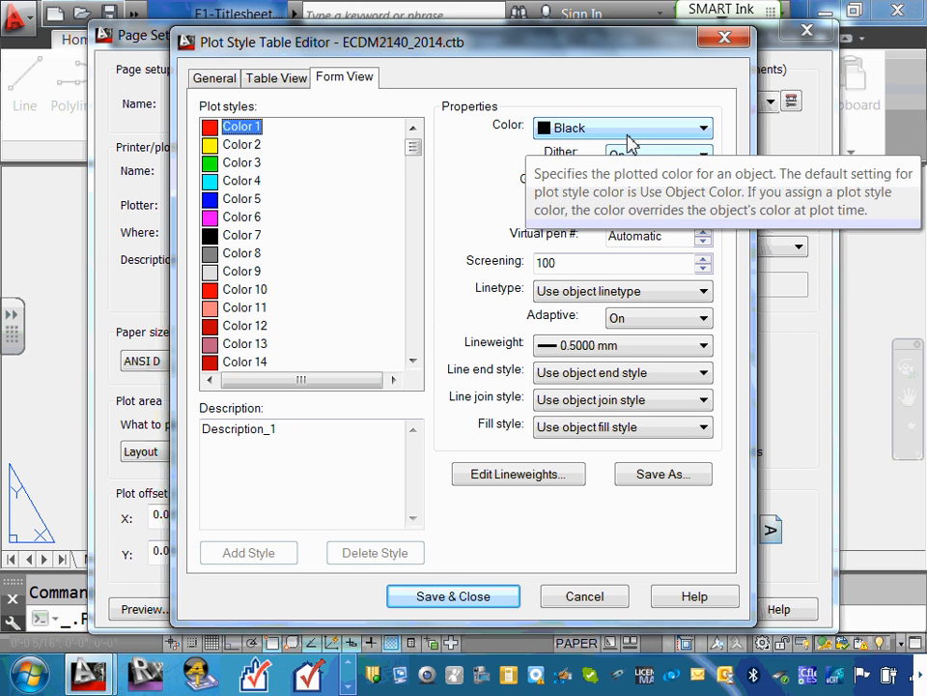
left_click(241, 253)
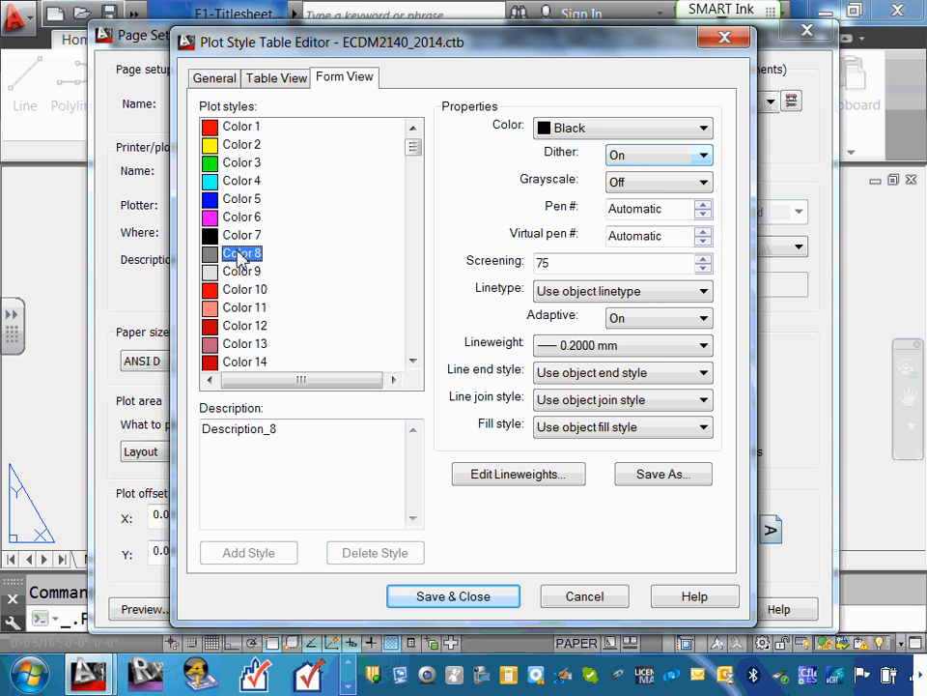
double_click(570, 271)
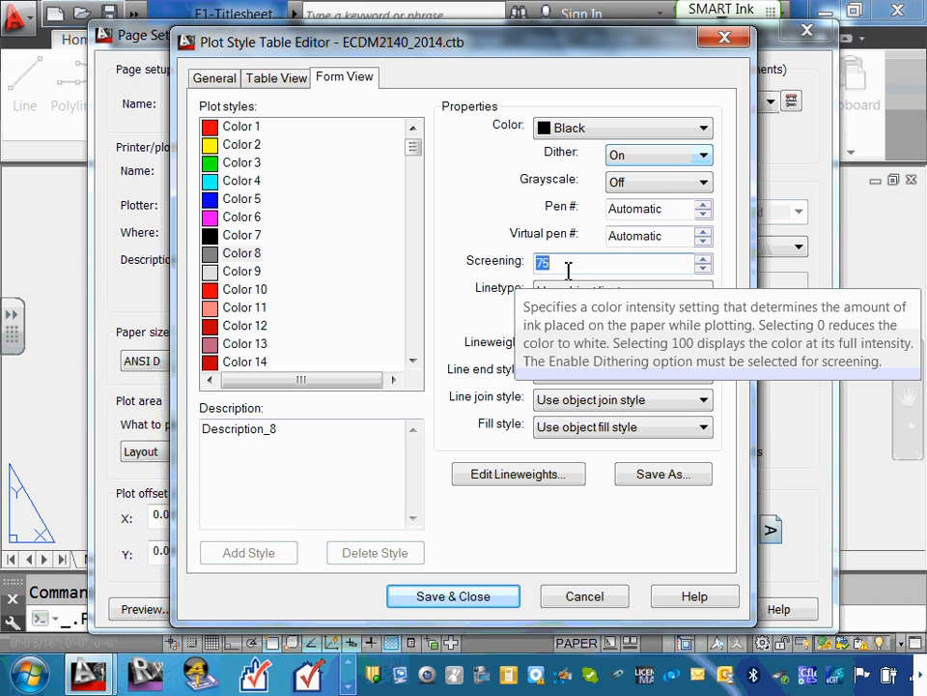
Step: Close the plot style table without saving changes and accept the 22X34 page setup with ECDM2140_2014.ctb assigned
left_click(595, 600)
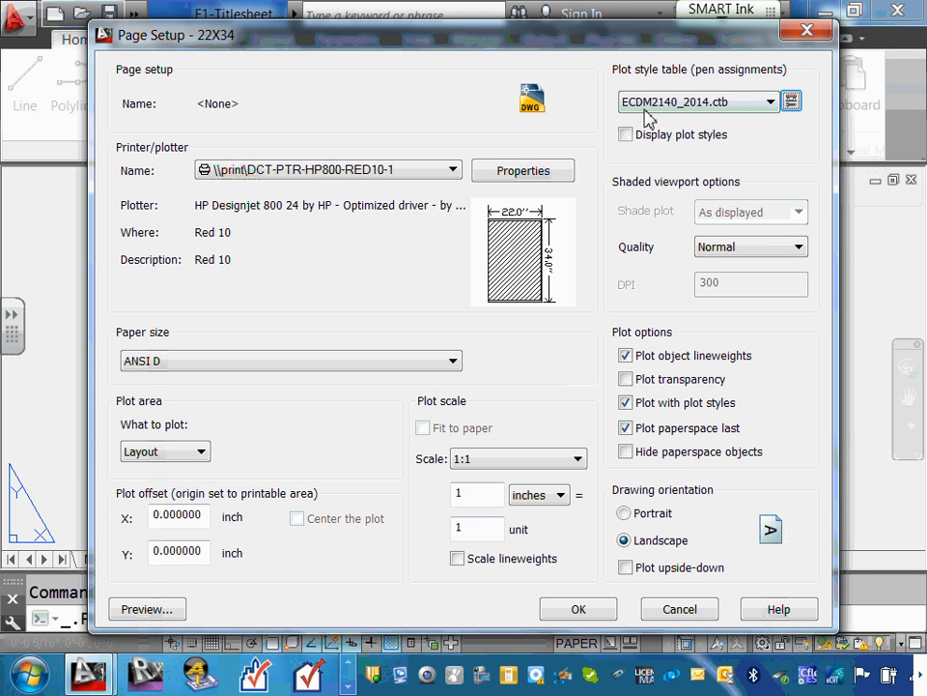
left_click(580, 609)
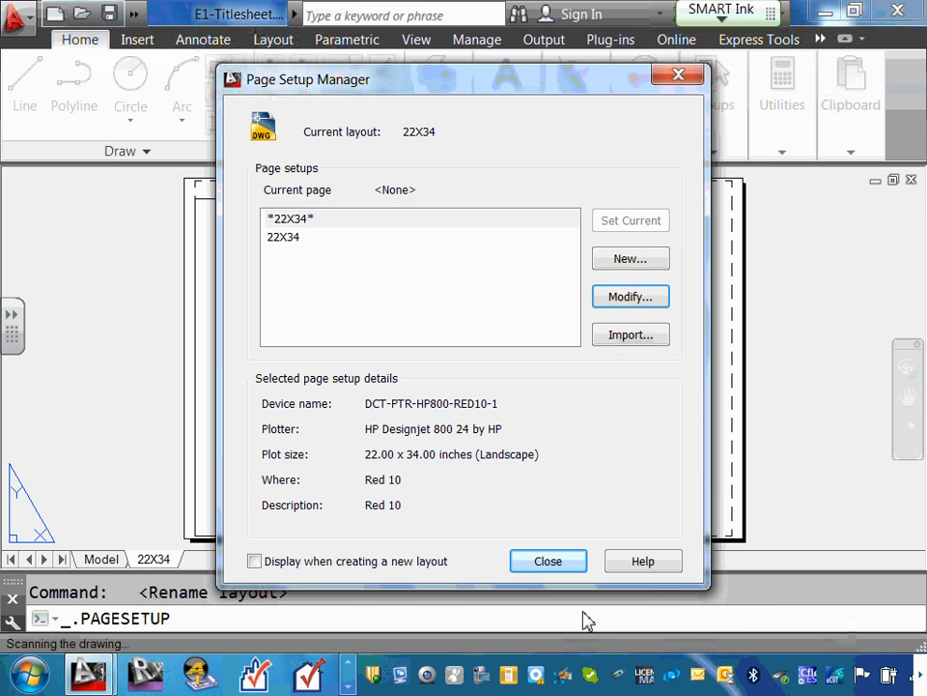
Step: Leave the page setup list, open the 22X34 layout's plot settings with all options expanded, and check the available plotters
left_click(558, 571)
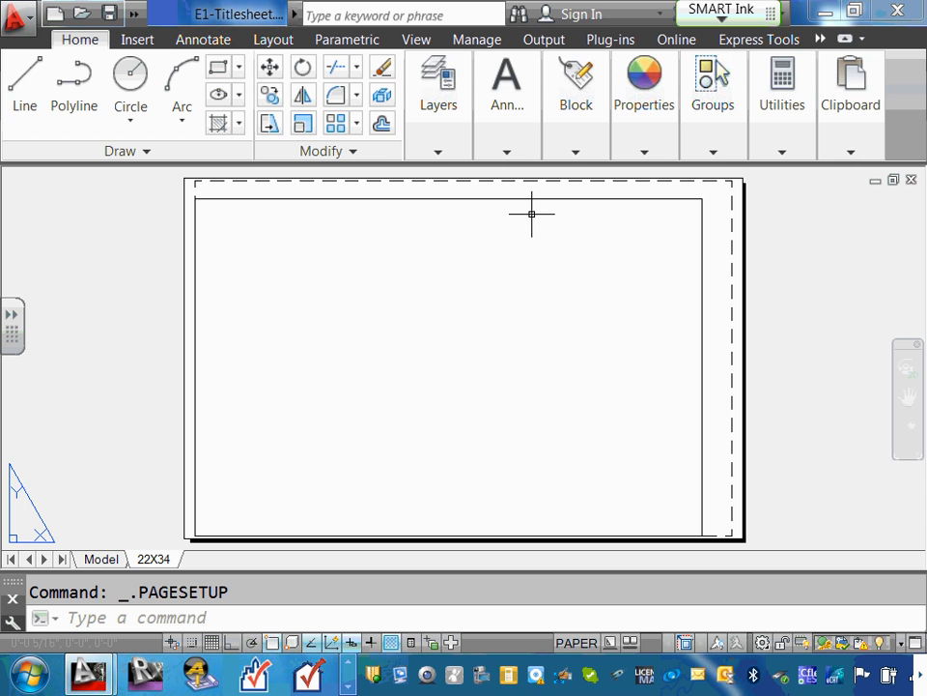
right_click(156, 560)
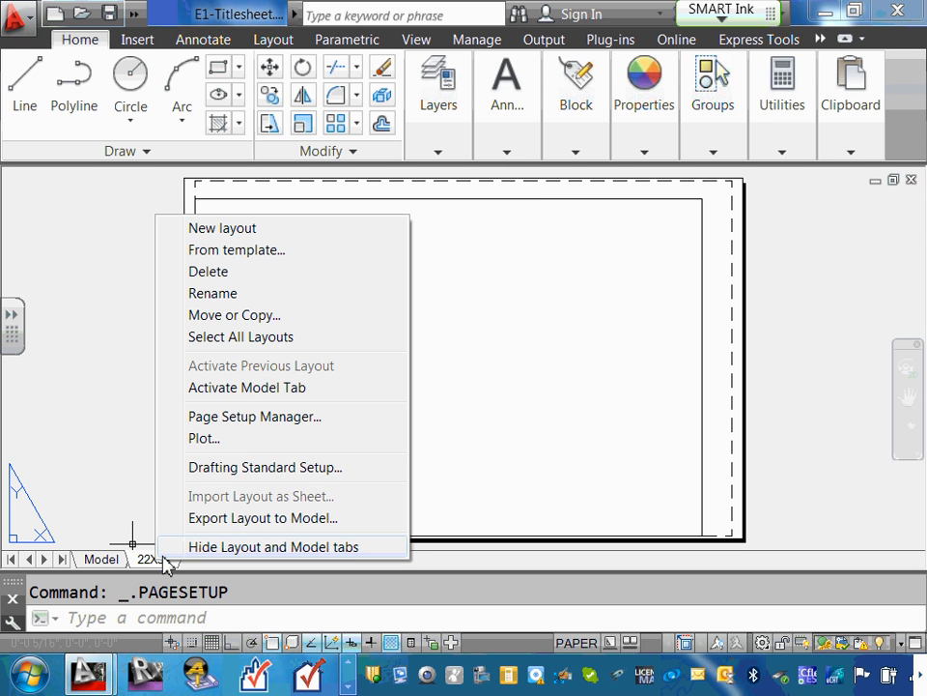
left_click(232, 438)
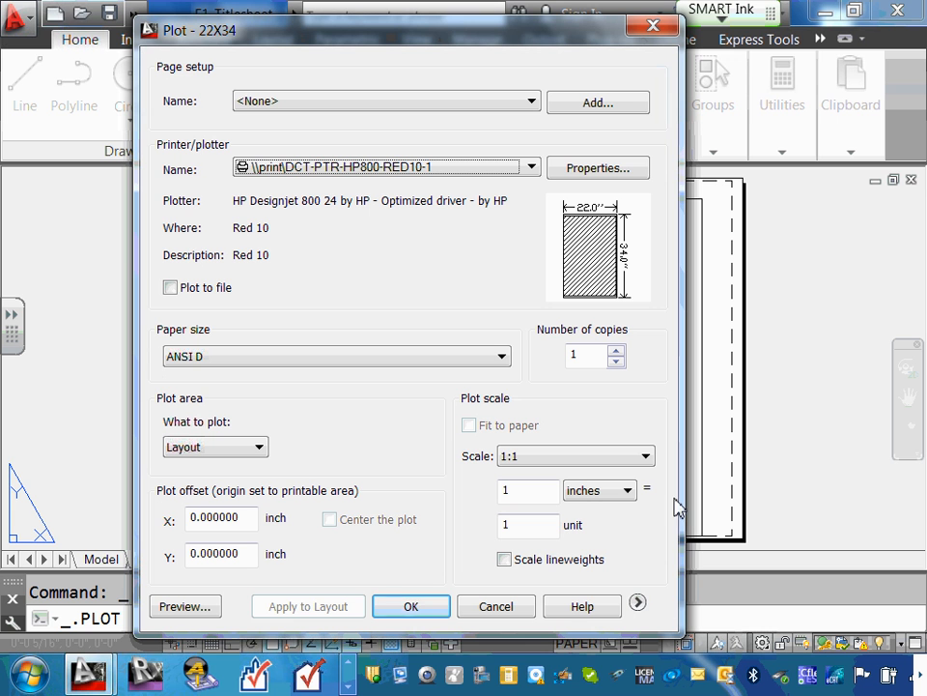
left_click(637, 606)
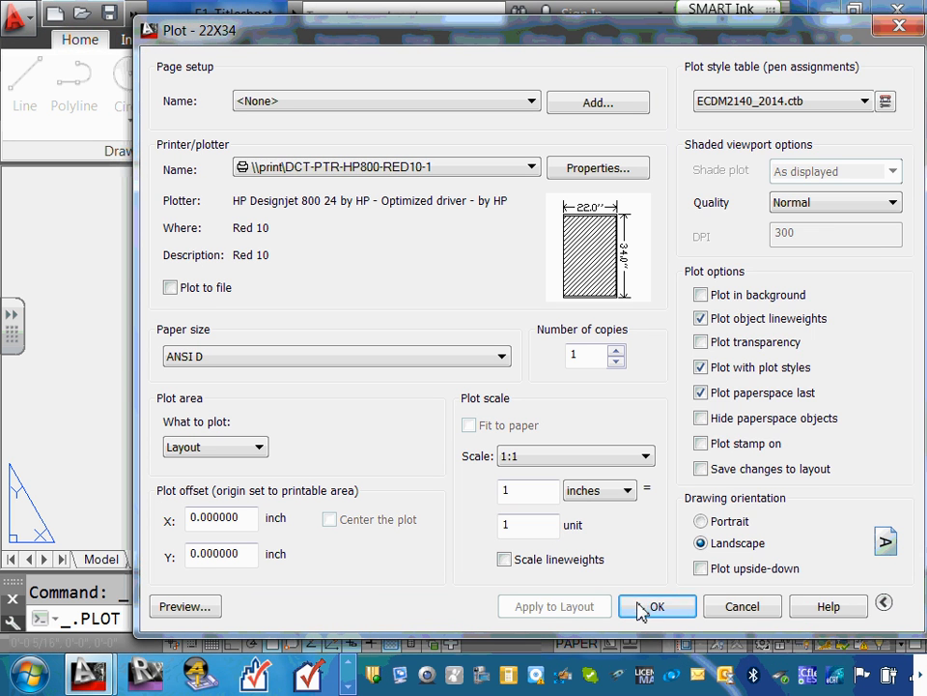
left_click(884, 602)
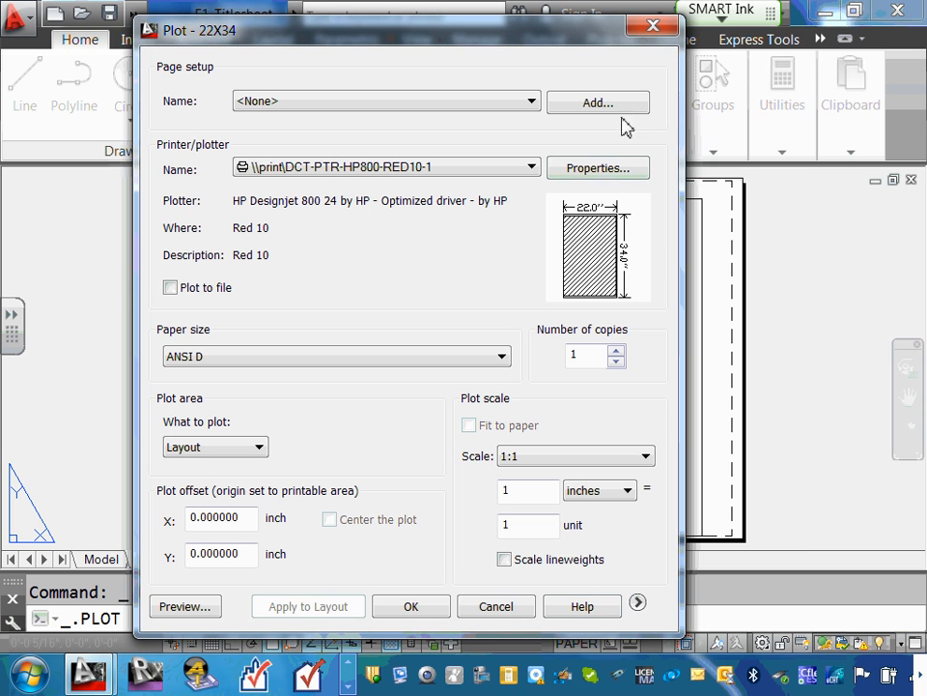
left_click(638, 603)
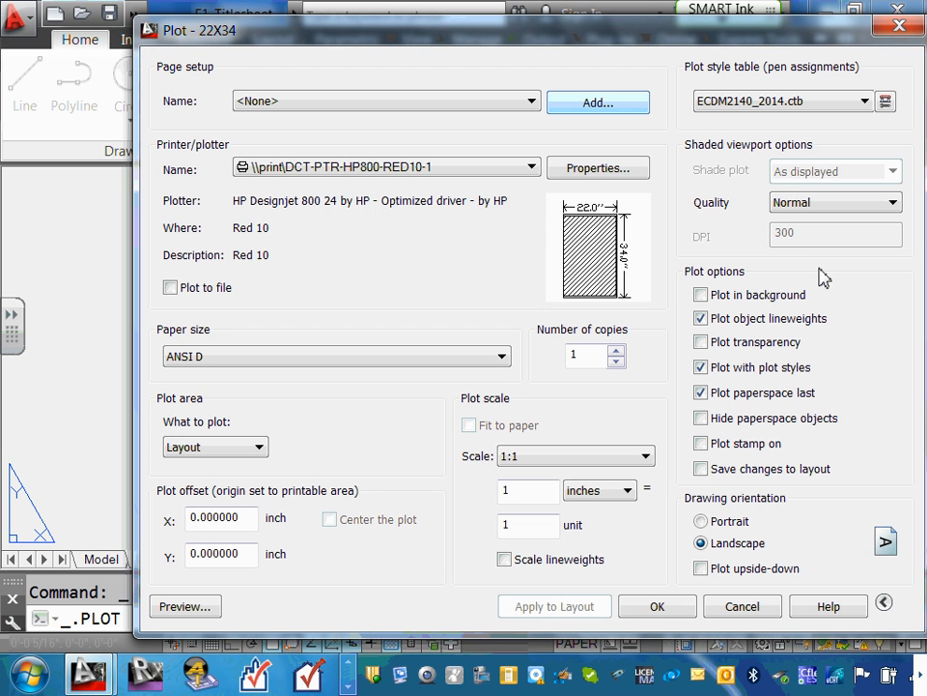
left_click(533, 168)
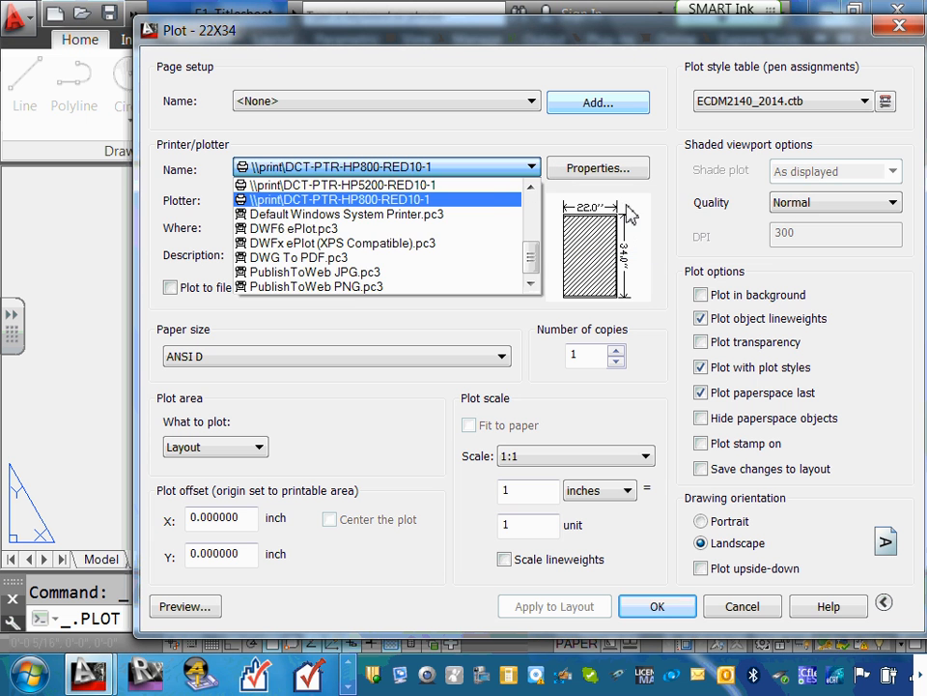
left_click(676, 179)
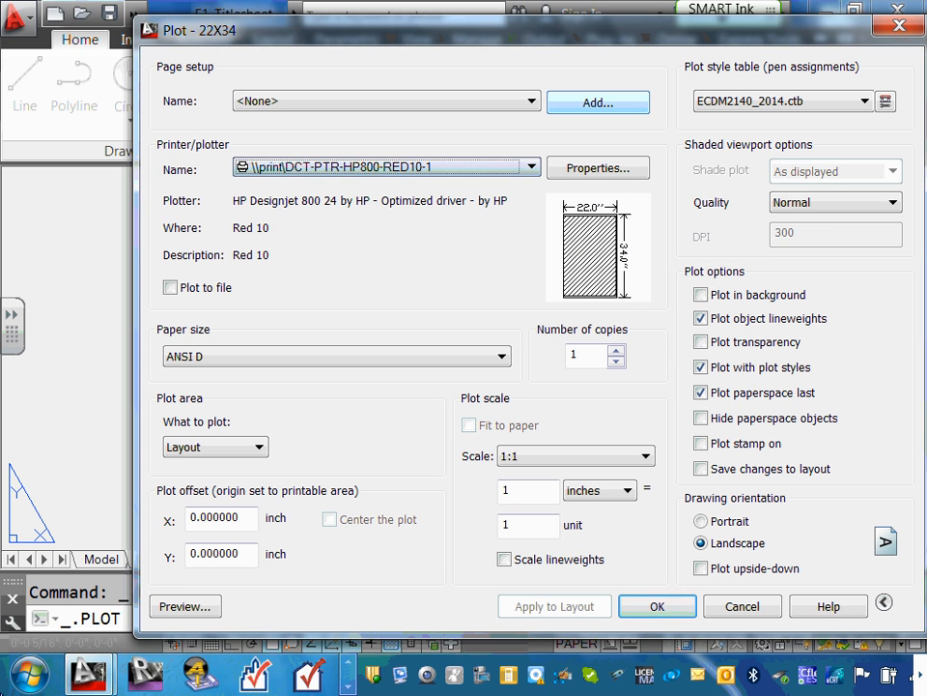
Step: Preview the 22X34 layout and plot it on DCT-PTR-HP800-RED10-1, dismissing the print notification
left_click(184, 607)
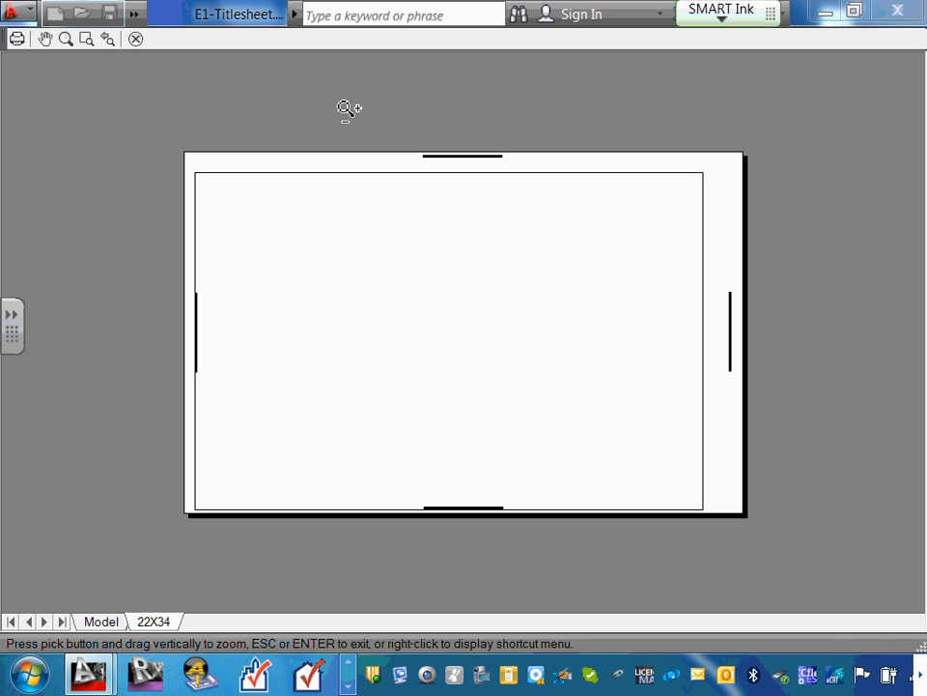
right_click(385, 259)
left_click(415, 291)
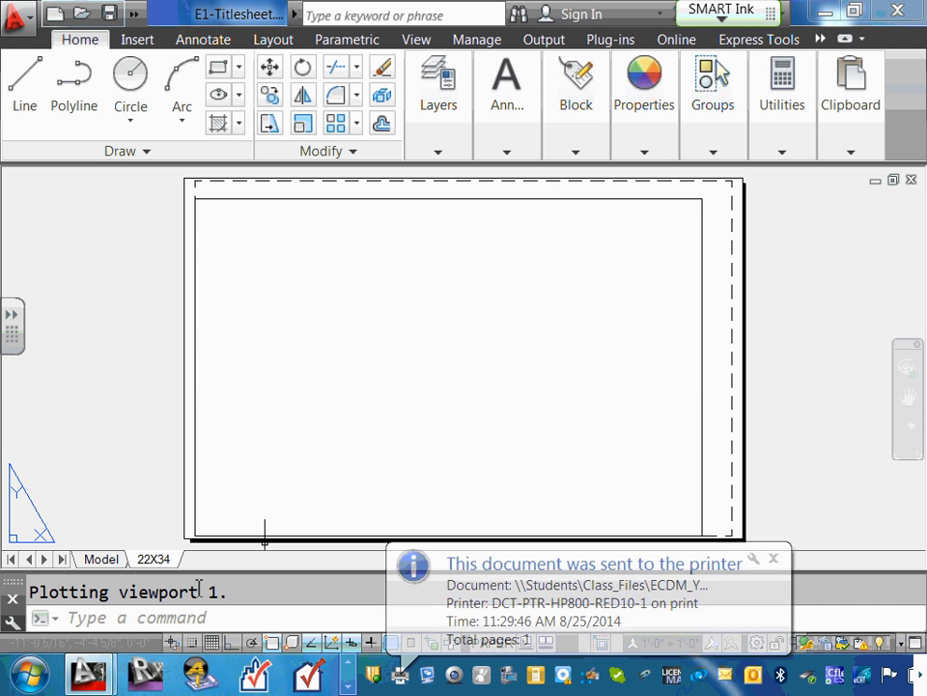
left_click(773, 558)
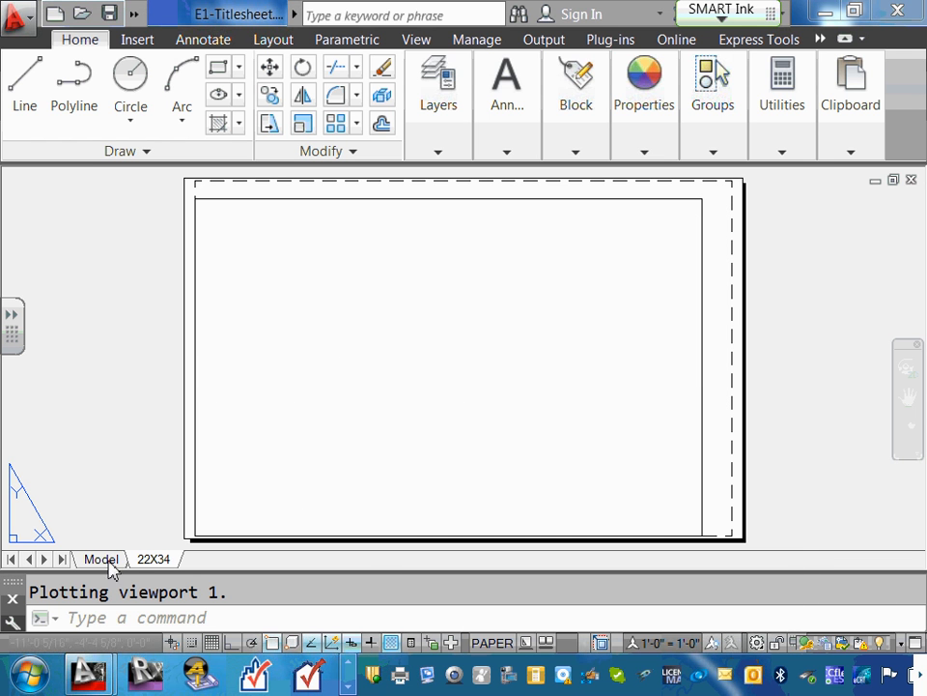
Step: Inspect the 22X34 layout's plot preview up close, and leave it without plotting
right_click(156, 560)
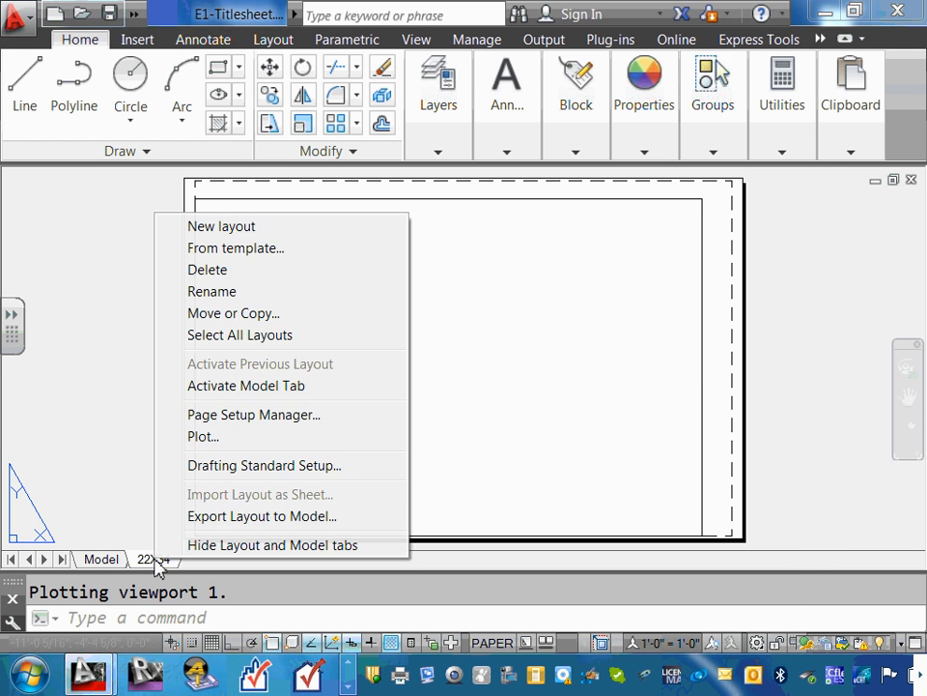
left_click(237, 438)
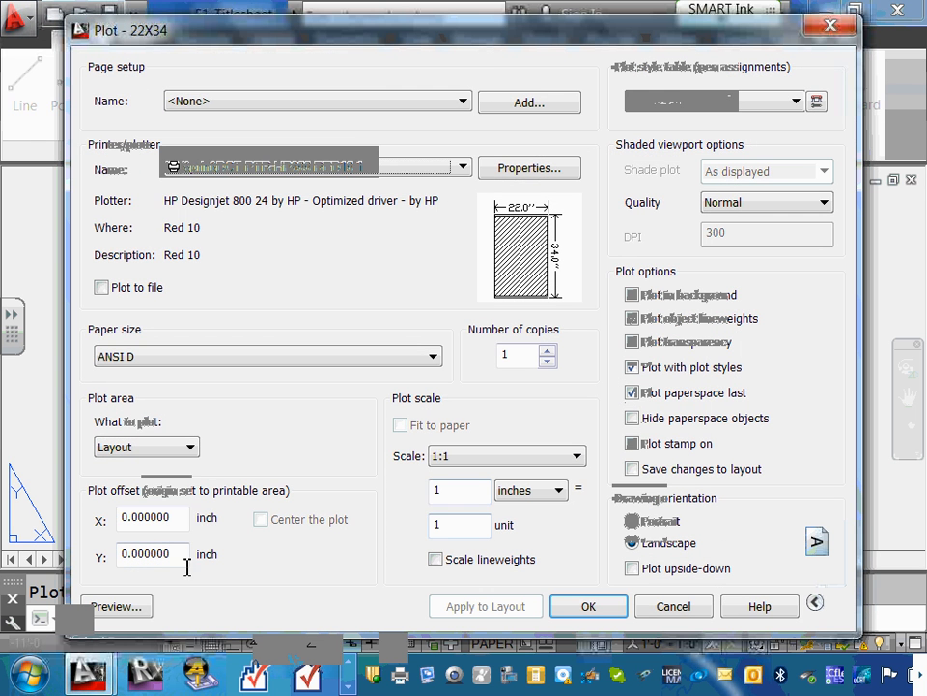
left_click(116, 605)
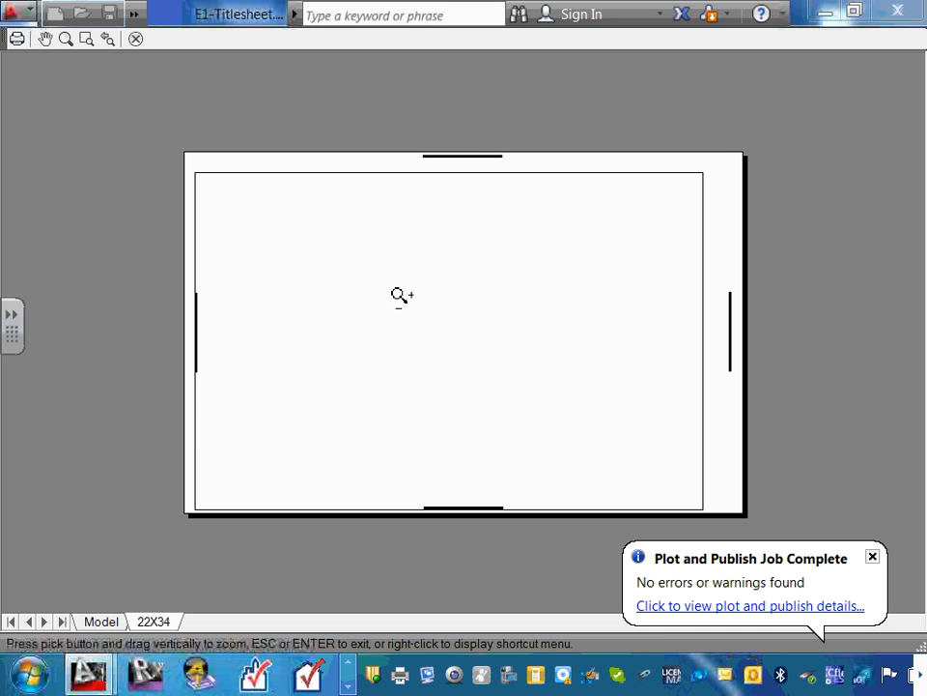
scroll(394, 308, "up", 2)
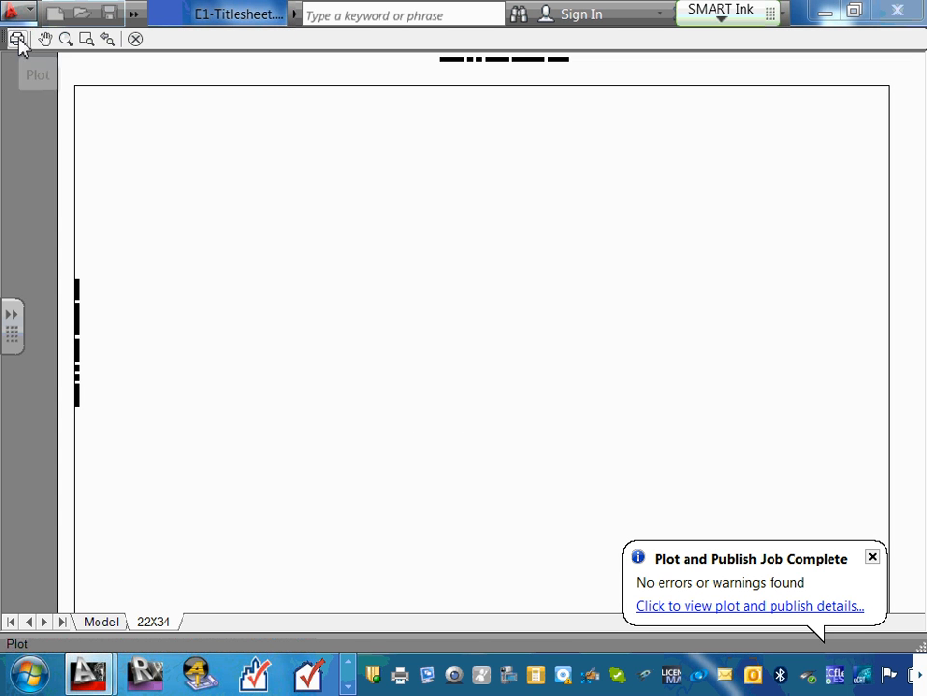
right_click(392, 292)
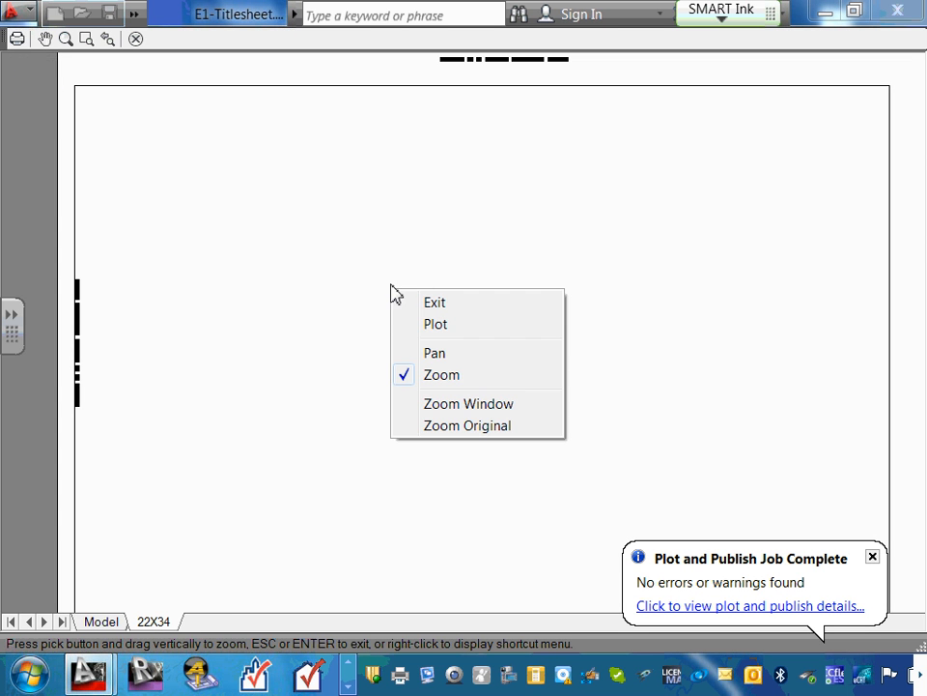
left_click(454, 304)
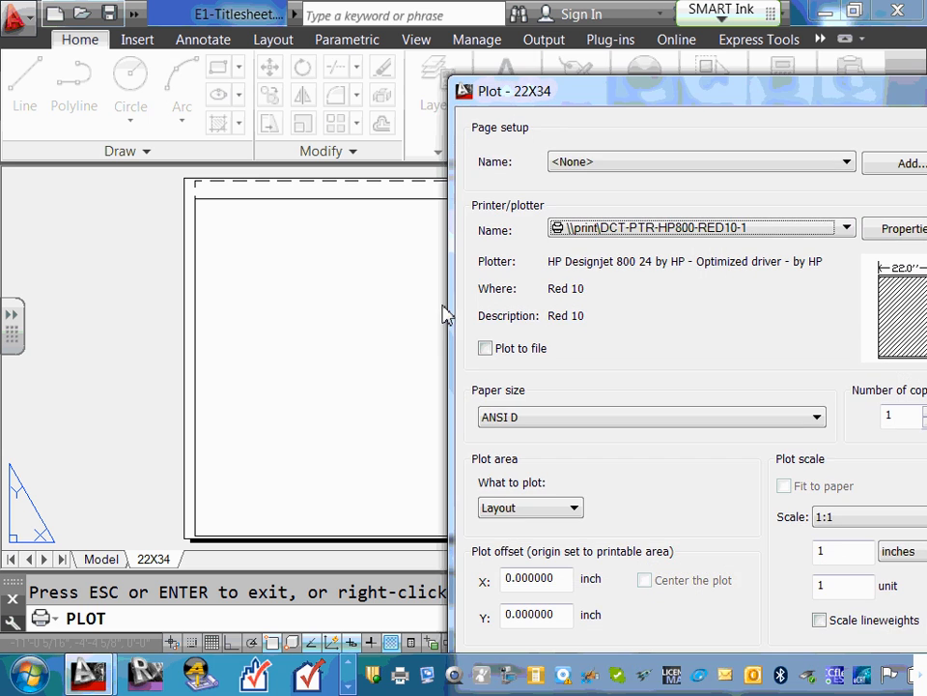
left_click_drag(701, 89, 169, 34)
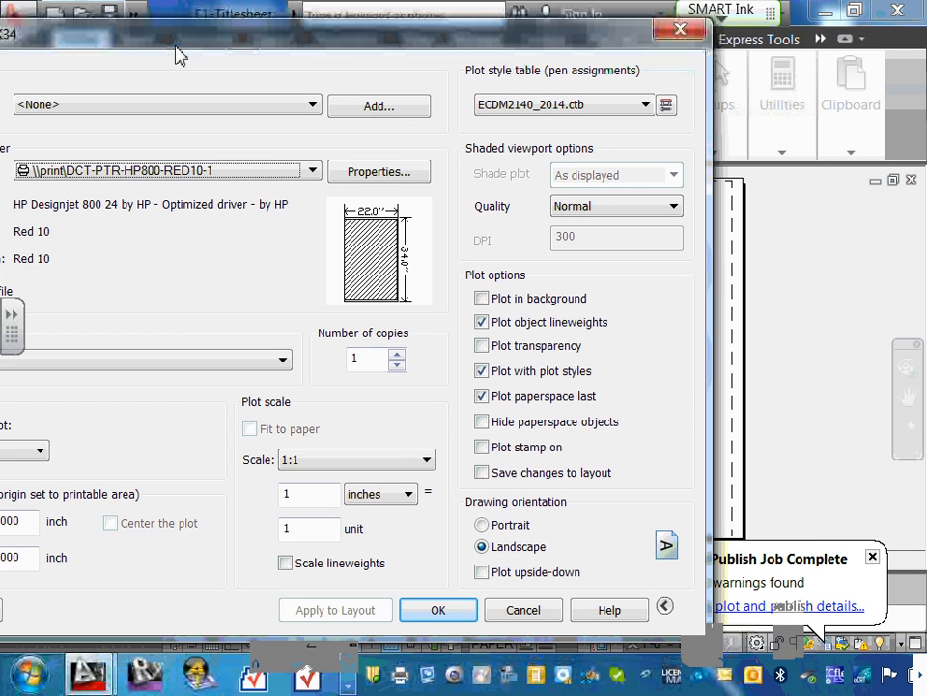
left_click(539, 616)
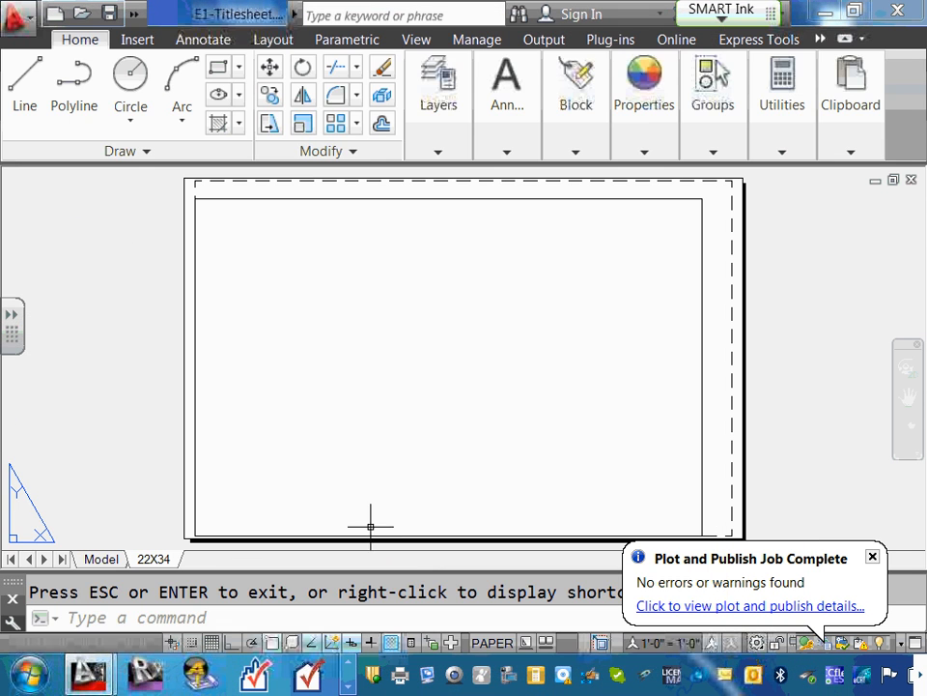
left_click(873, 559)
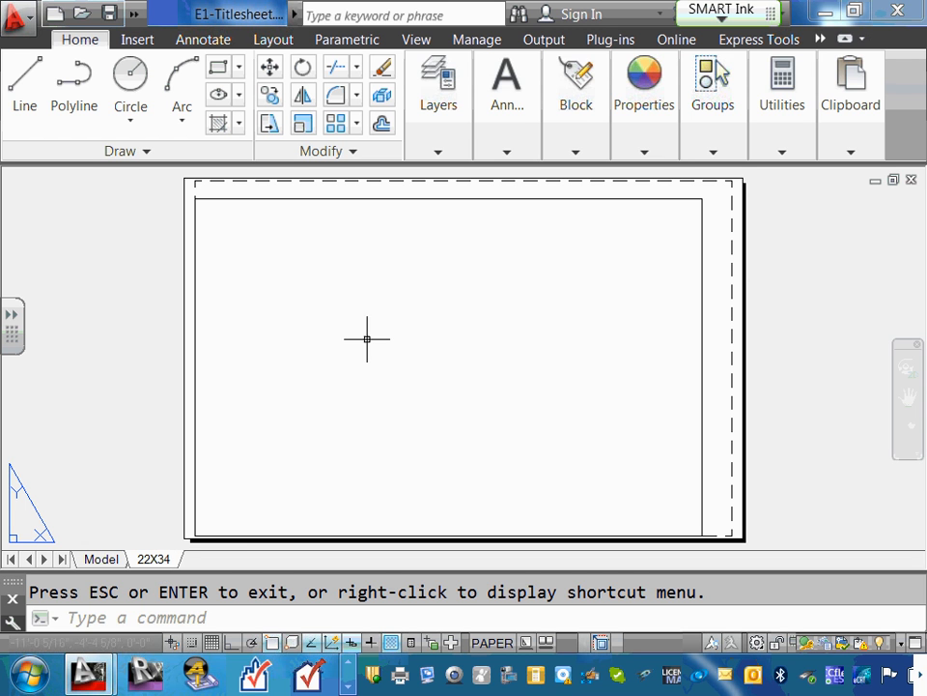
Step: Create a new page setup named 11x17 for the layout, starting from the current *22X34* settings
right_click(149, 560)
left_click(242, 419)
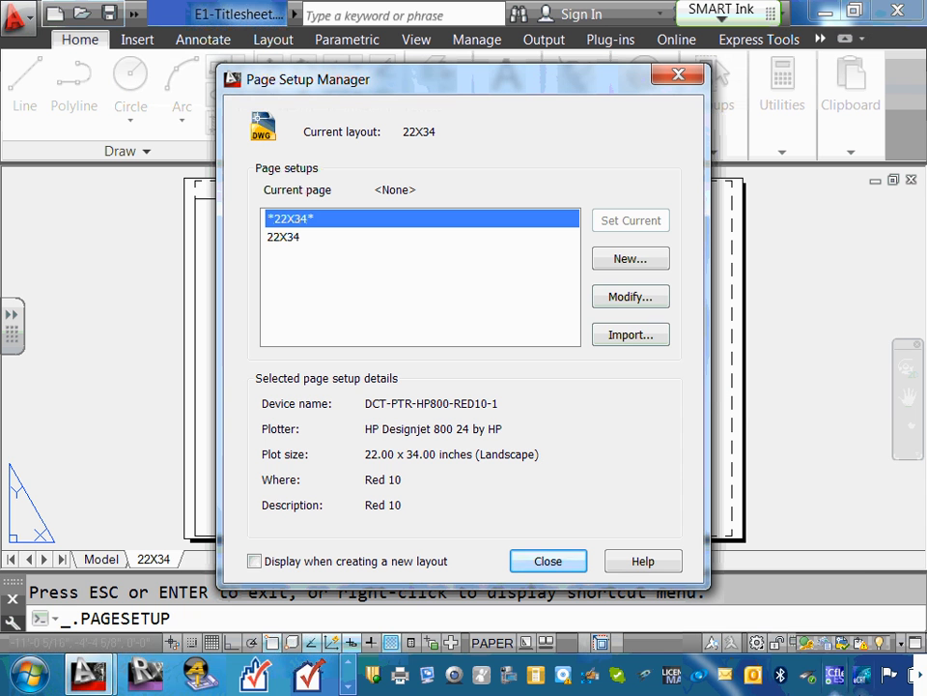
left_click(644, 267)
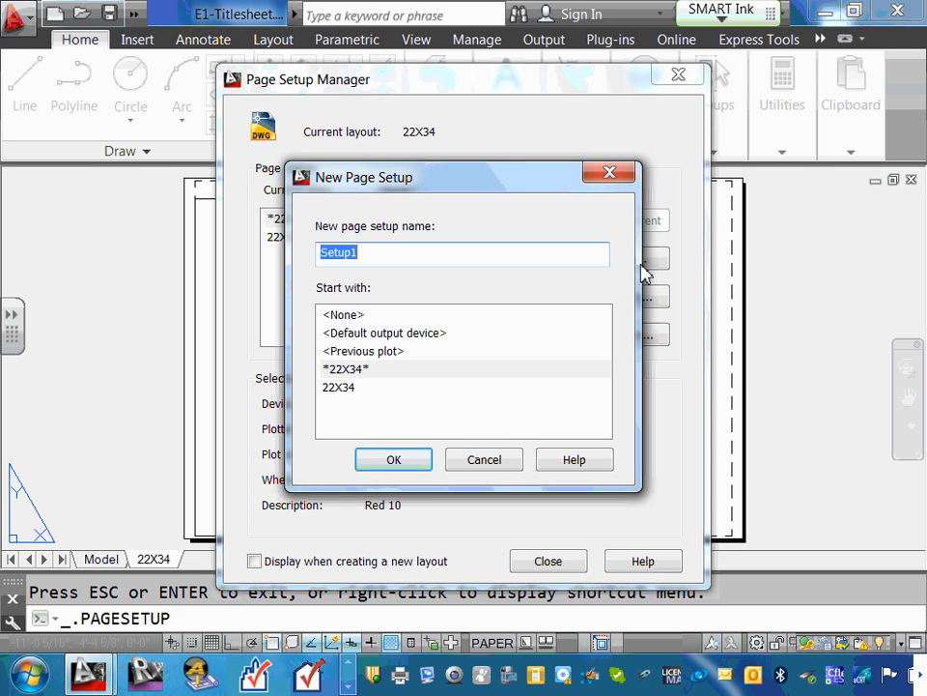
type("11x17")
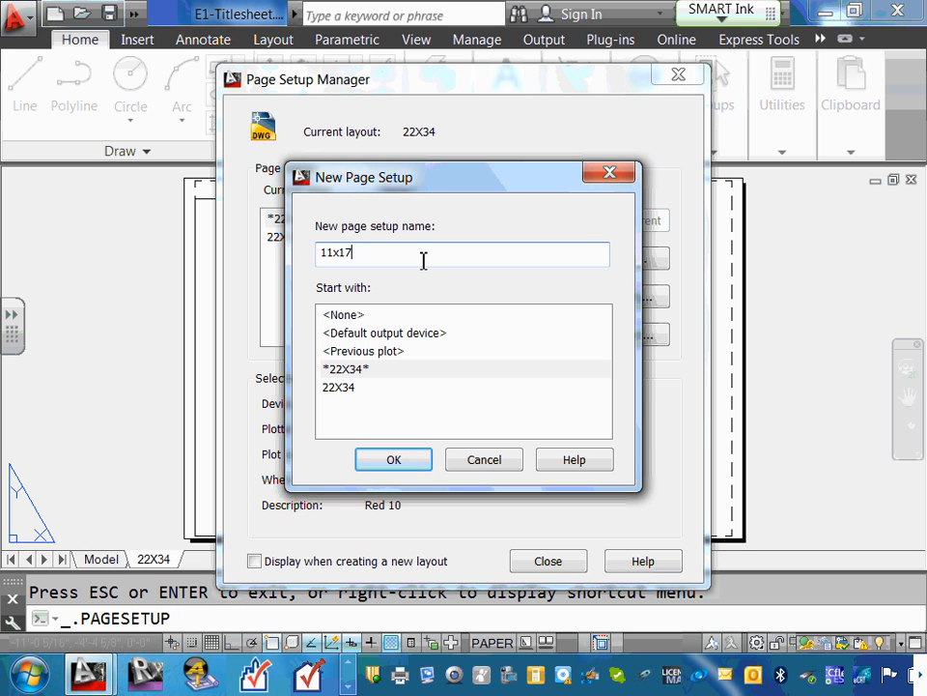
left_click(399, 462)
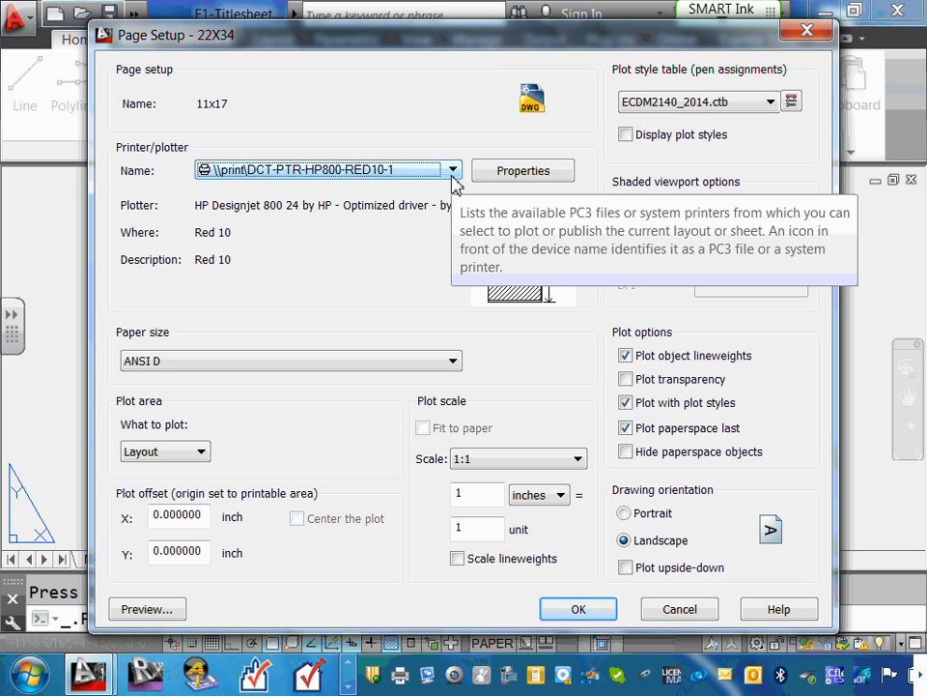
Step: Set the 11x17 page setup's paper size to ANSI B (Tabloid) (landscape) and save the setup
left_click(451, 365)
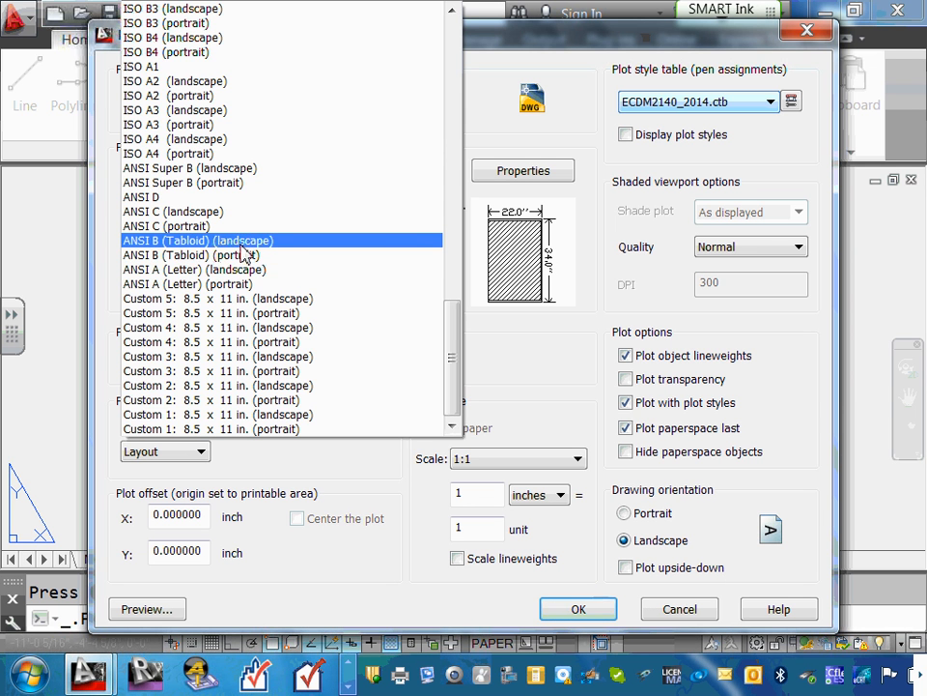
left_click(243, 248)
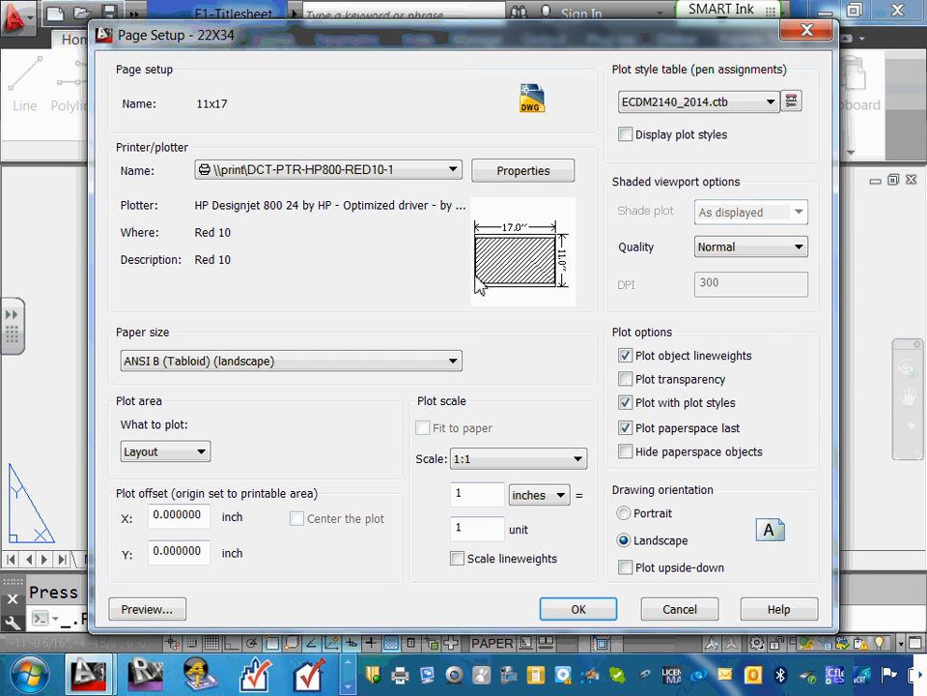
mouse_move(534, 252)
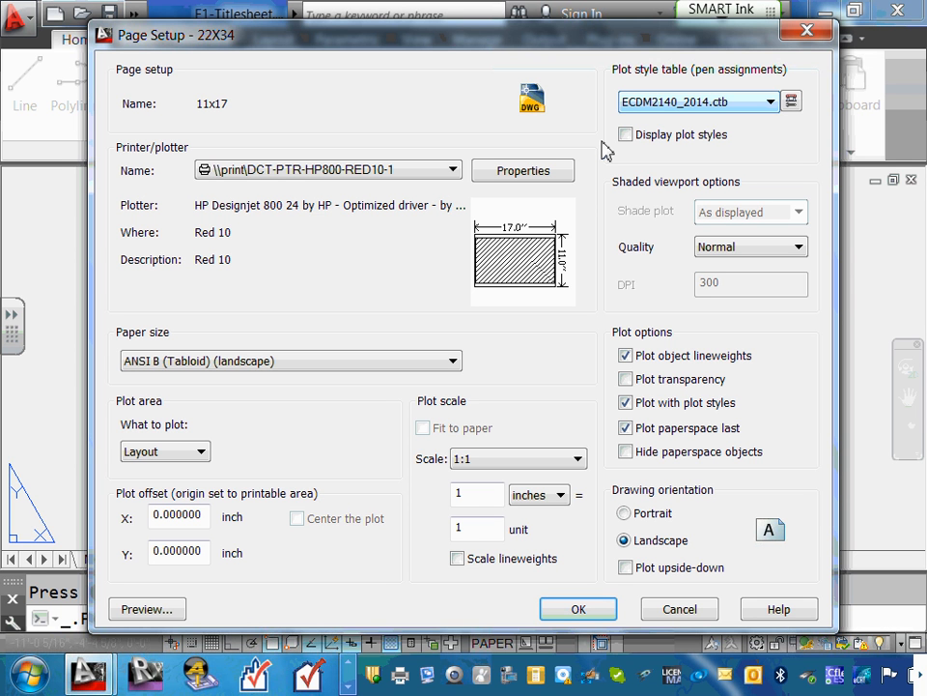
left_click(453, 363)
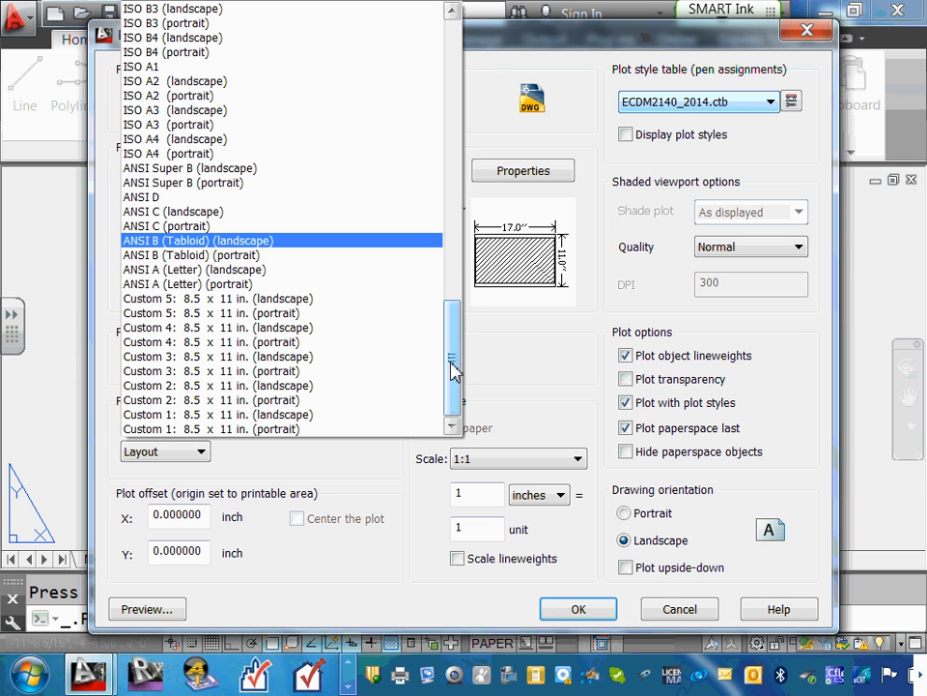
left_click(273, 249)
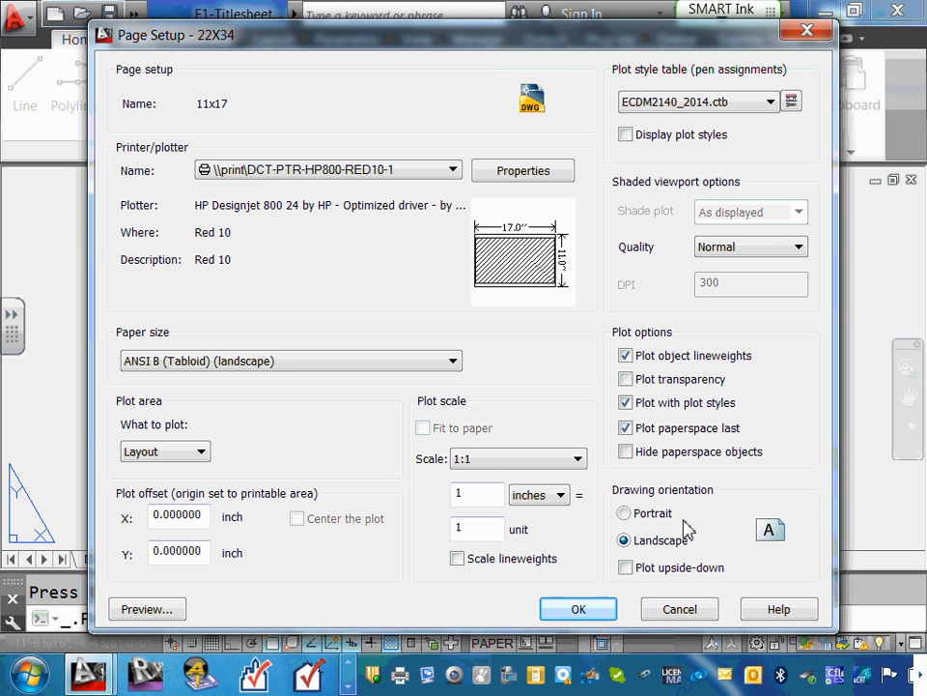
left_click(579, 608)
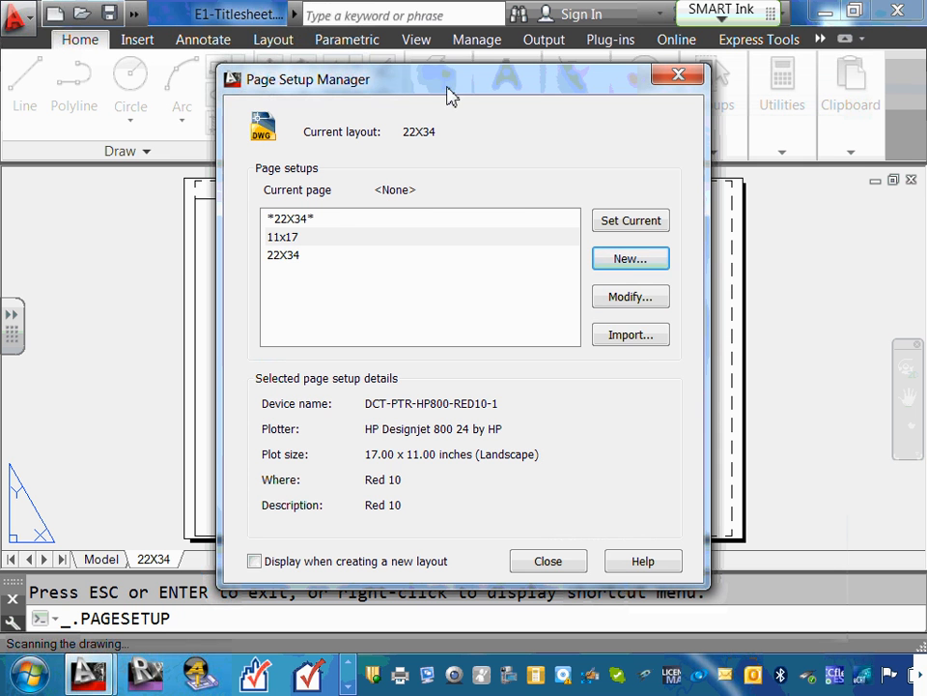
Step: Check the 22X34 page setup's details and make the 11x17 page setup current for the layout
left_click(278, 259)
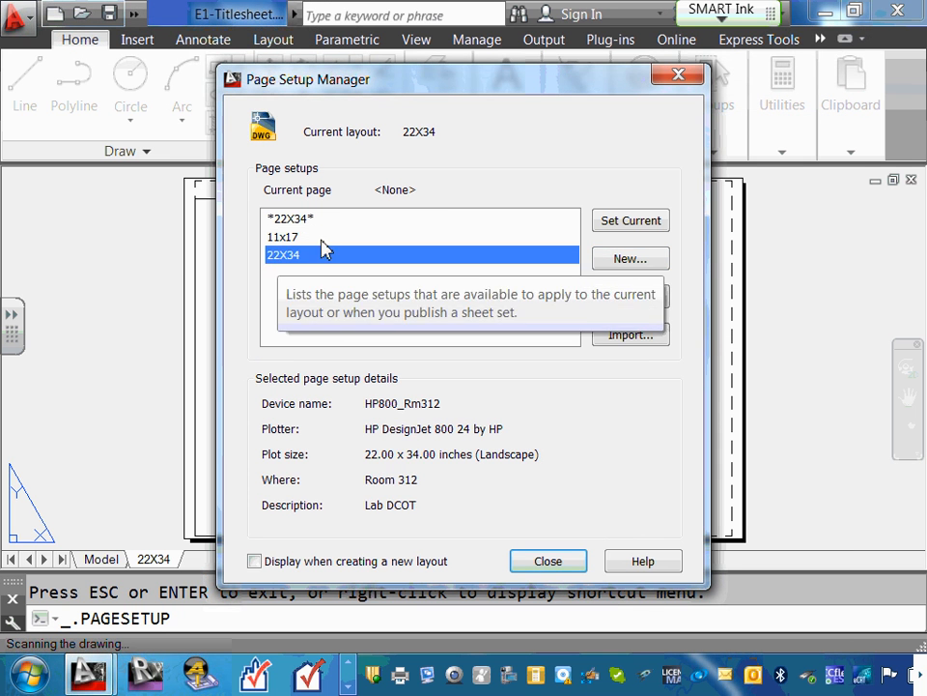
left_click(325, 240)
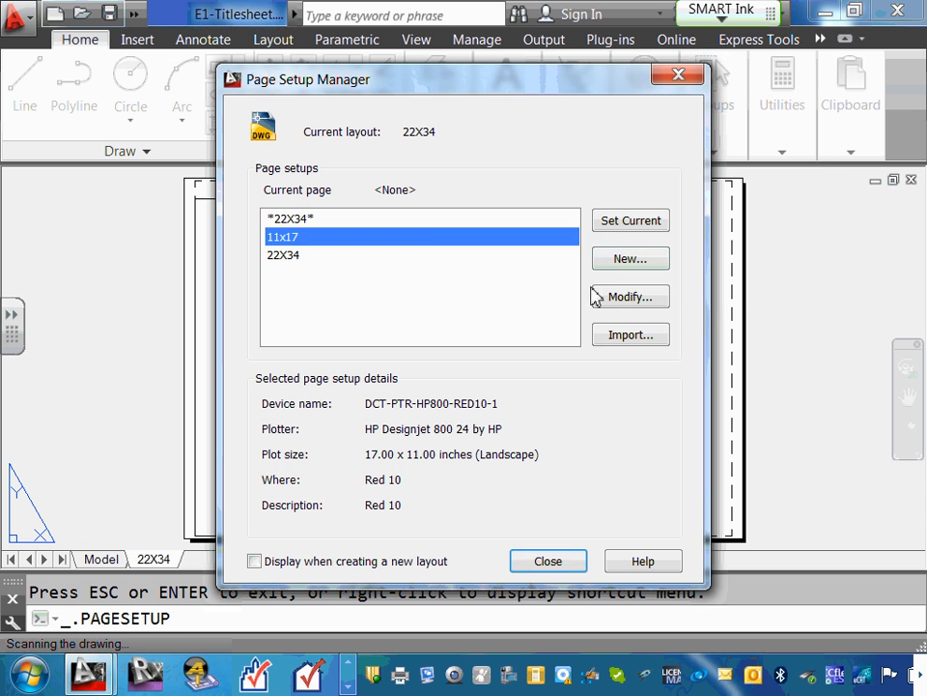
left_click(637, 228)
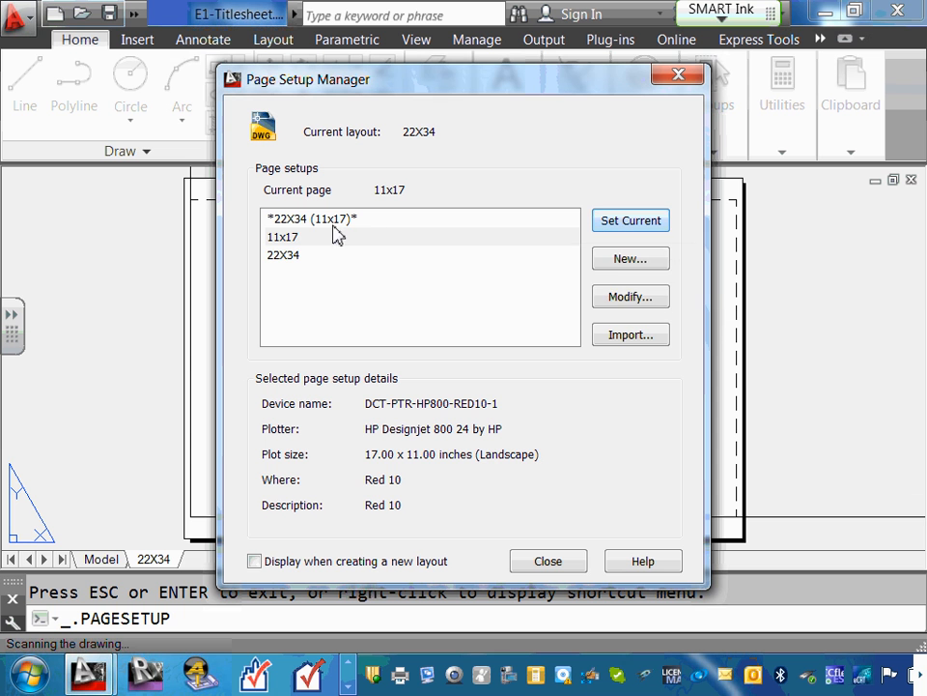
Step: Make the 22X34 page setup current for the layout
left_click(299, 256)
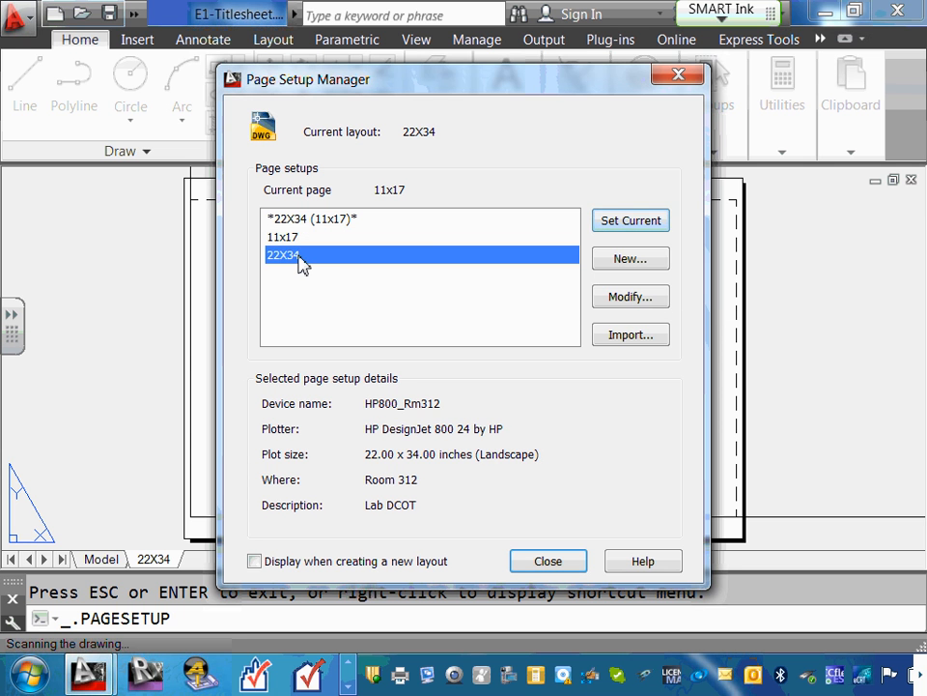
left_click(630, 230)
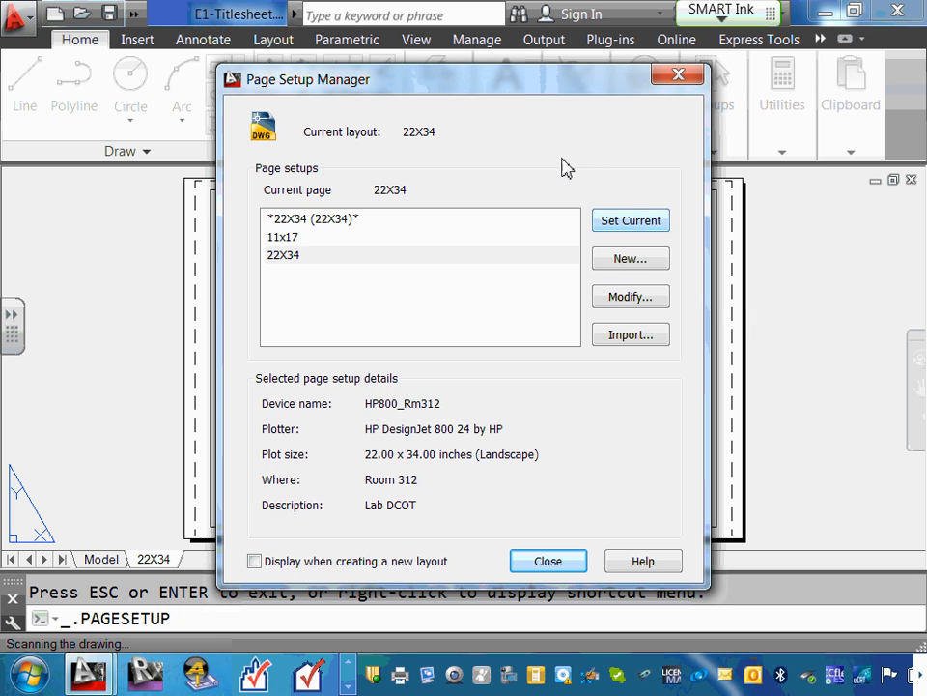
left_click(538, 561)
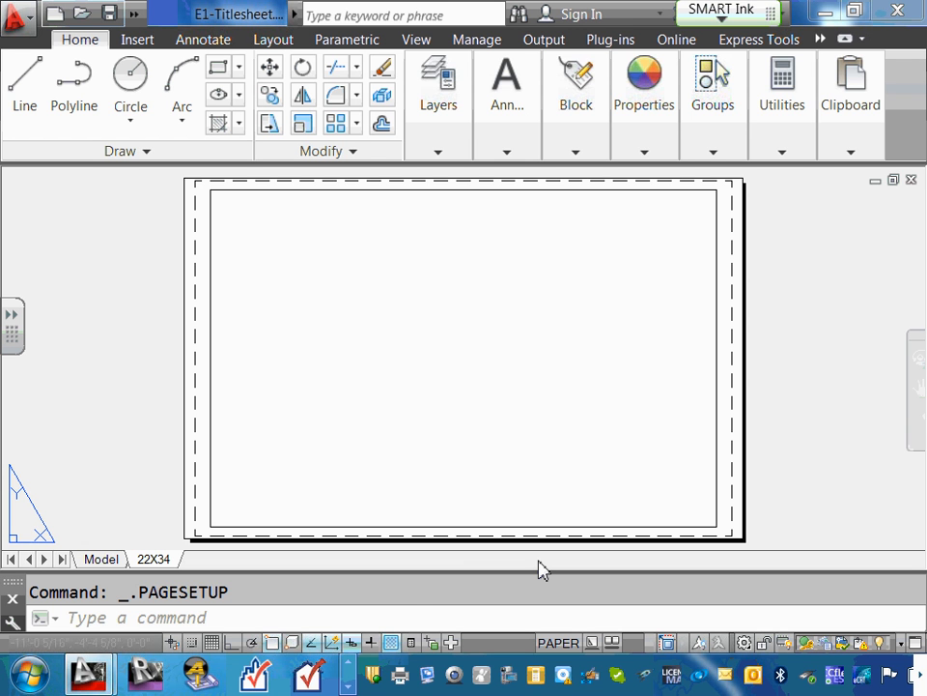
right_click(154, 568)
left_click(254, 416)
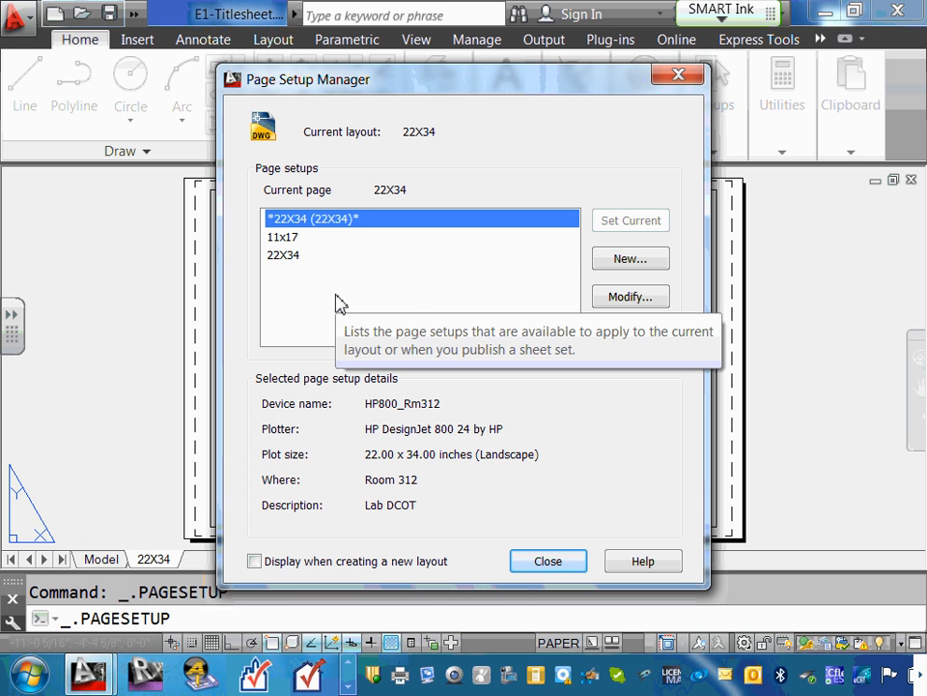
left_click(282, 256)
left_click(633, 301)
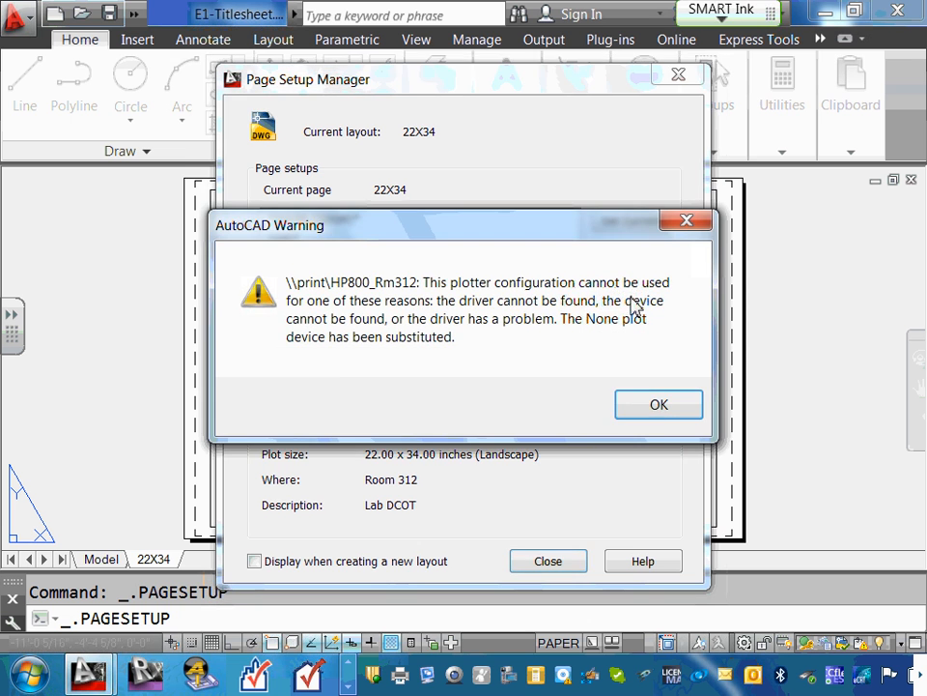
left_click(657, 425)
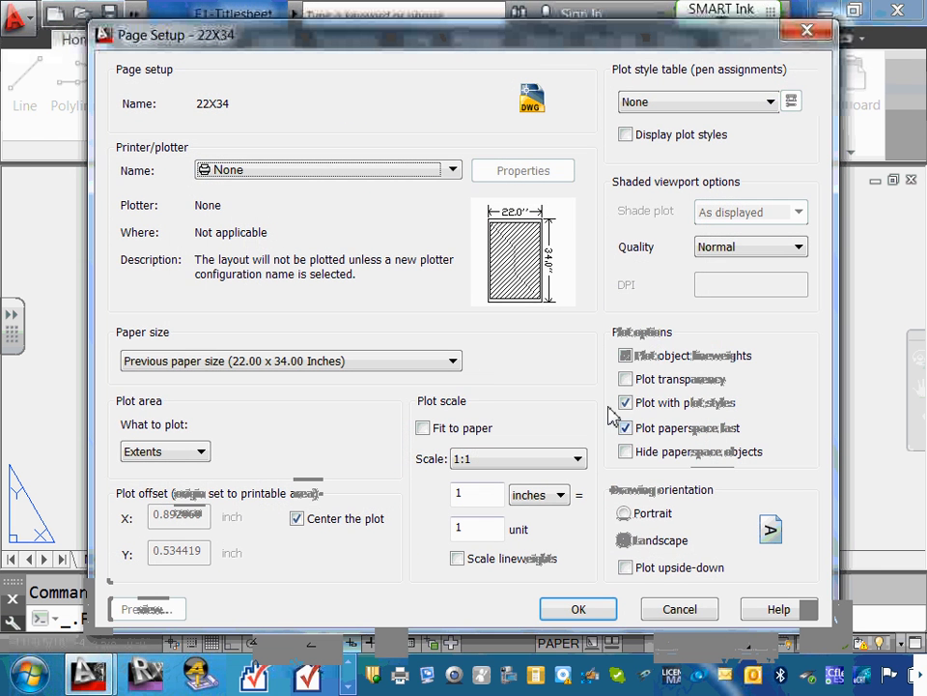
left_click(679, 608)
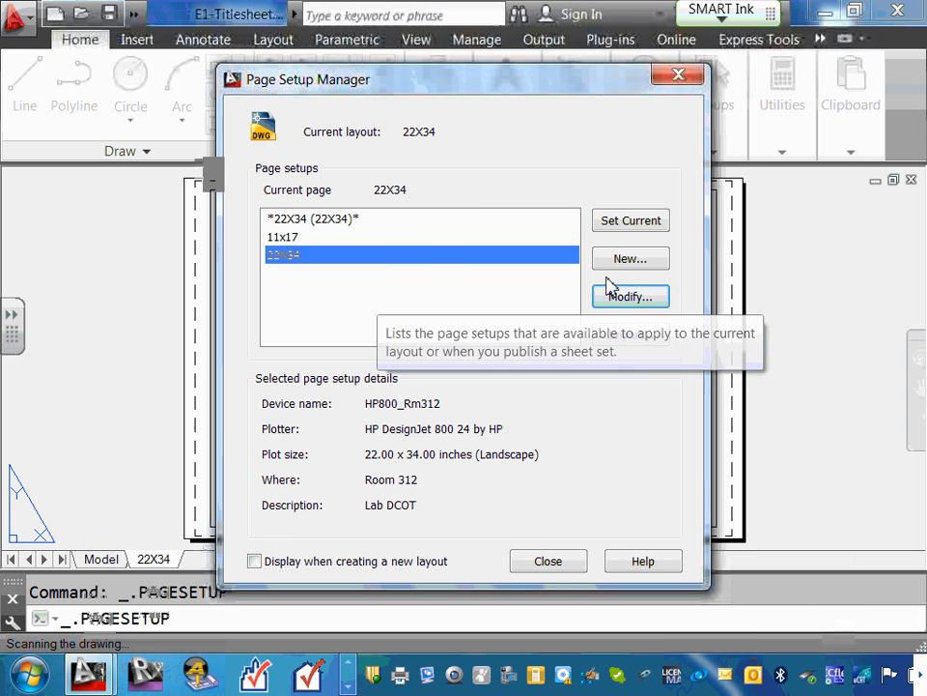
Step: Open the 22X34 page setup for editing
left_click(625, 301)
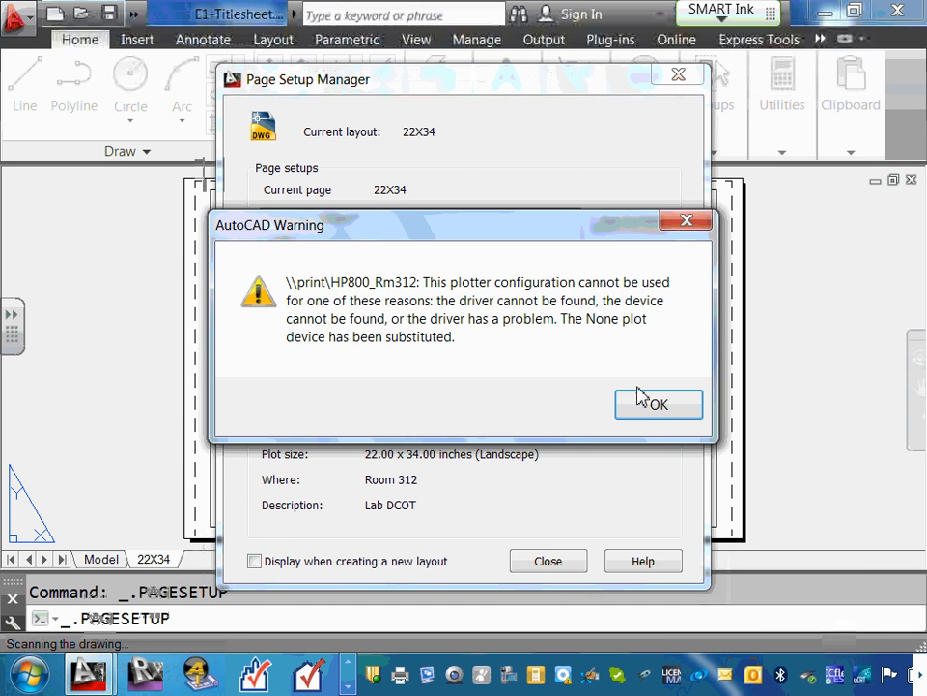
left_click(653, 410)
Step: Try the DCT-PTR-HP5200-RED10-1 printer with its default paper size and look through its available paper sizes
left_click(451, 174)
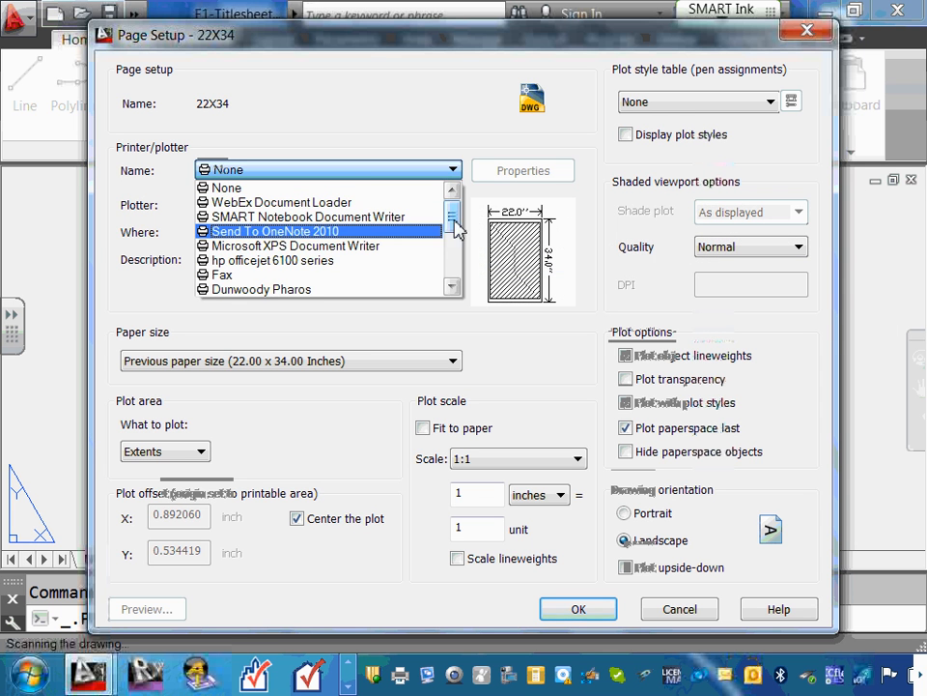
left_click_drag(455, 228, 463, 259)
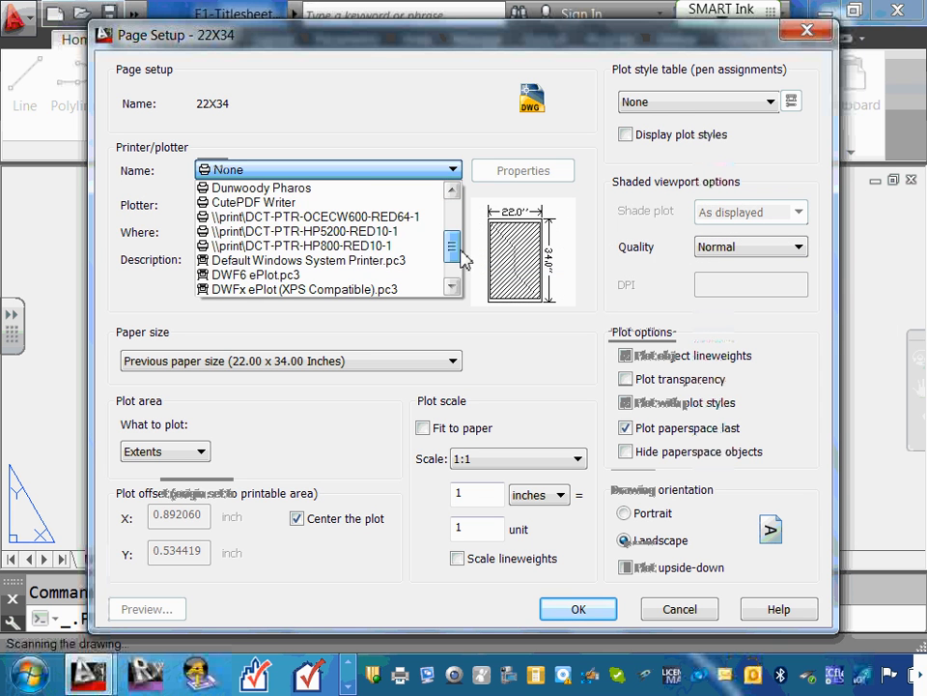
left_click(399, 233)
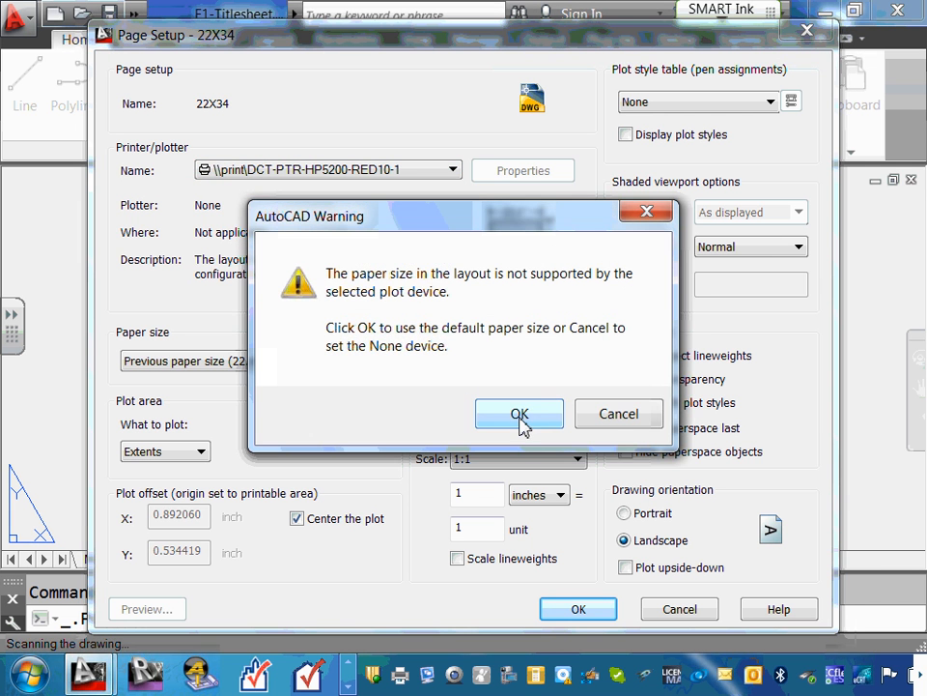
left_click(519, 420)
left_click(453, 365)
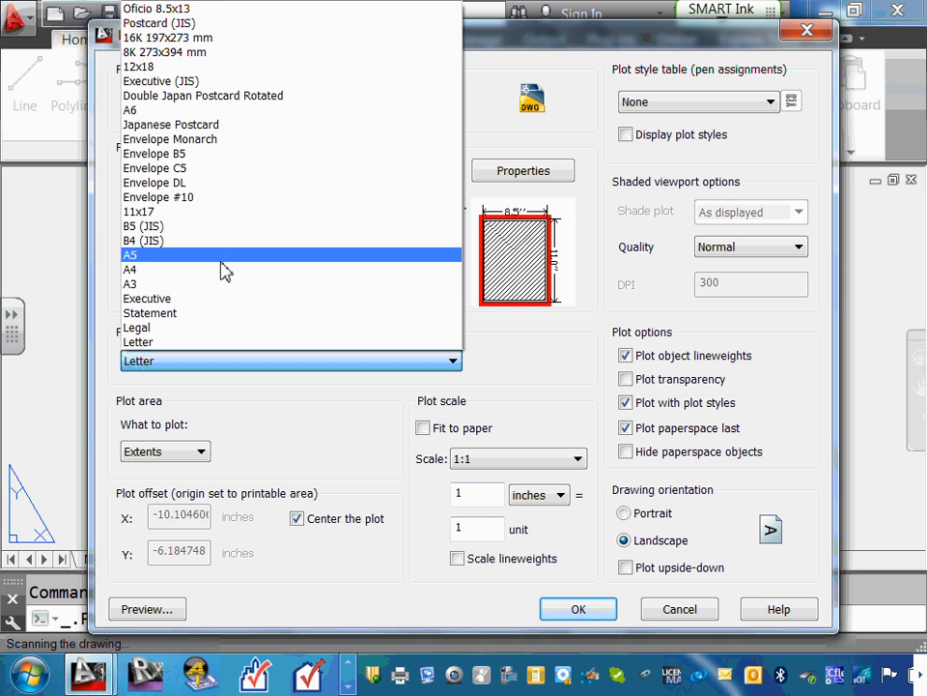
left_click(584, 381)
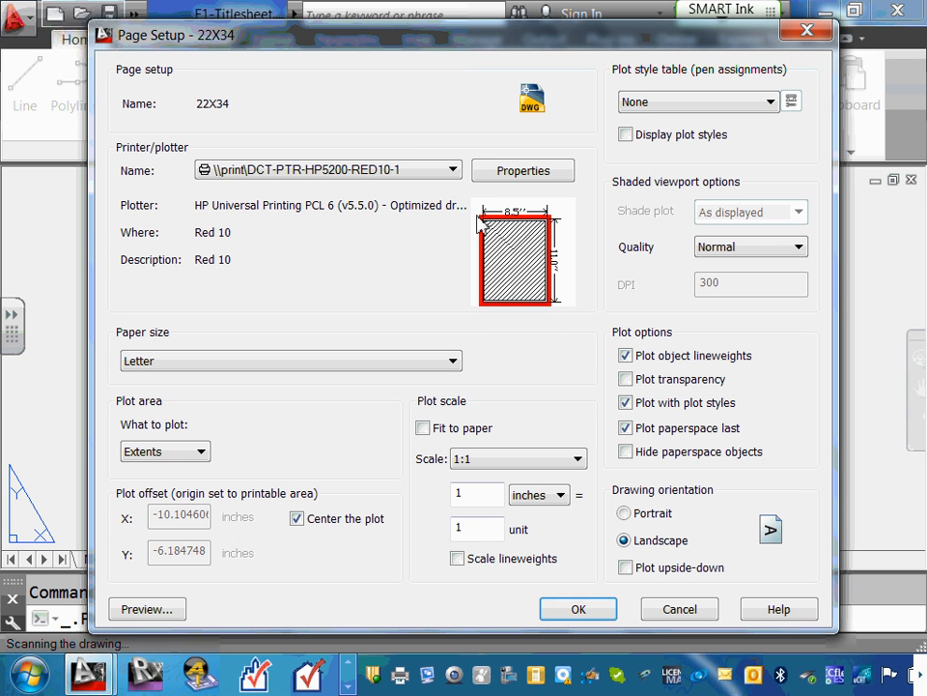
Step: Set the 22X34 page setup's printer to DCT-PTR-HP800-RED10-1 and its paper size to ANSI D
left_click(453, 171)
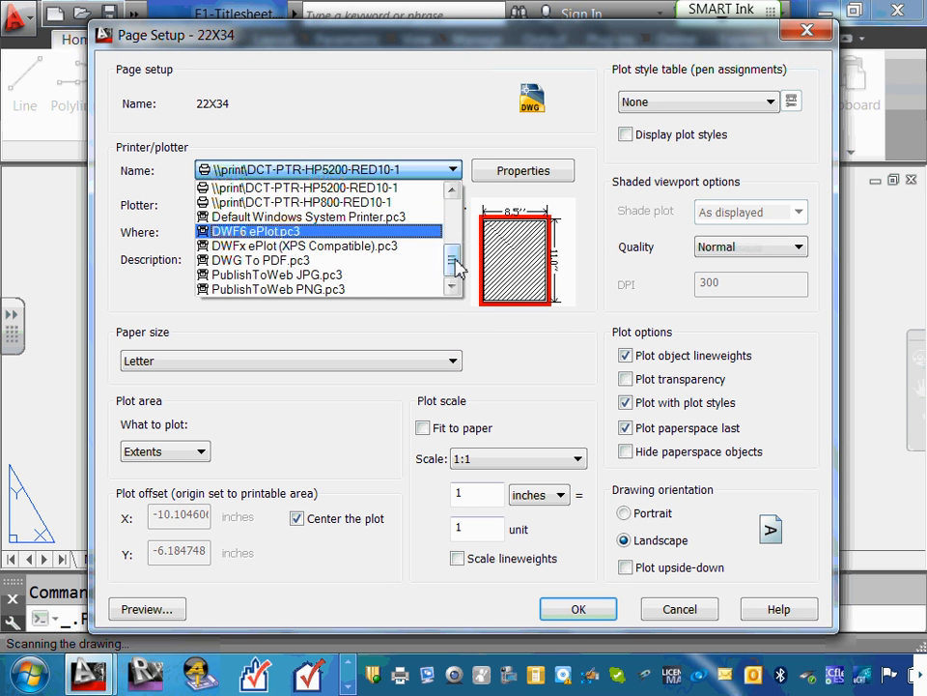
left_click_drag(460, 258, 457, 253)
left_click(411, 251)
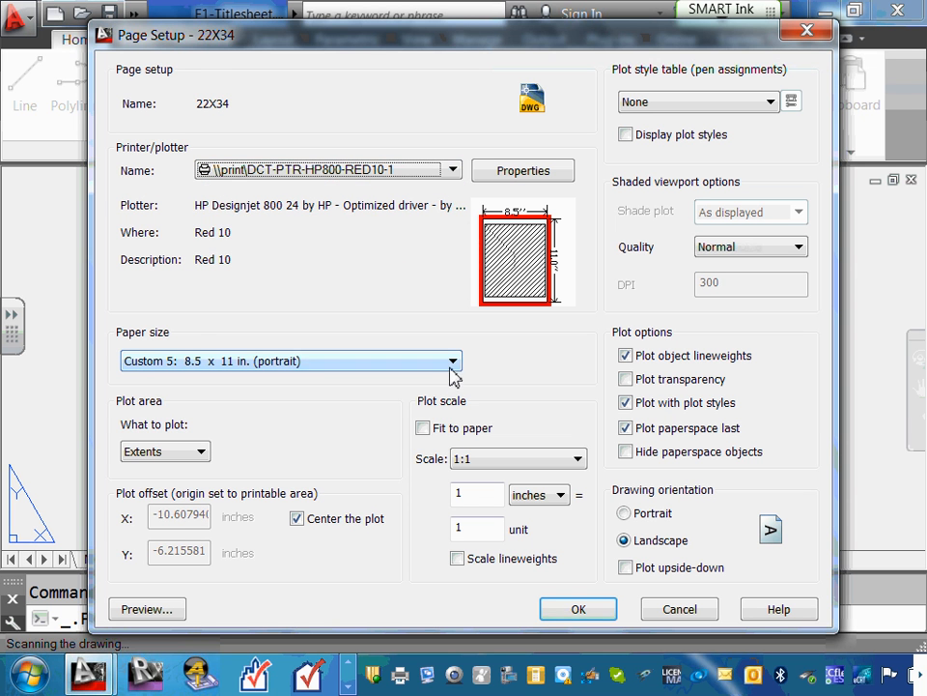
left_click(449, 361)
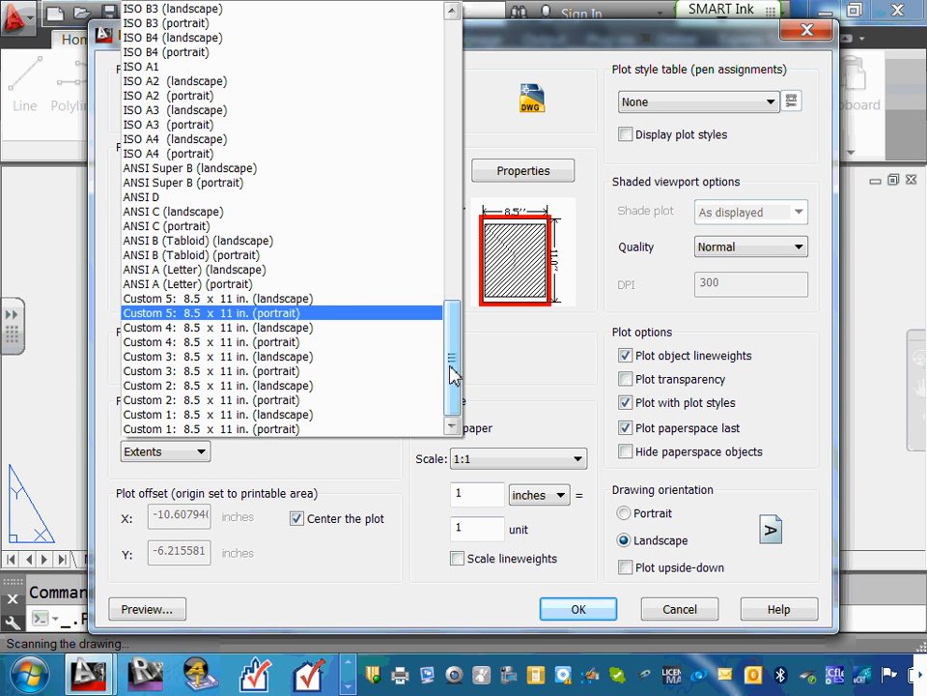
left_click(235, 198)
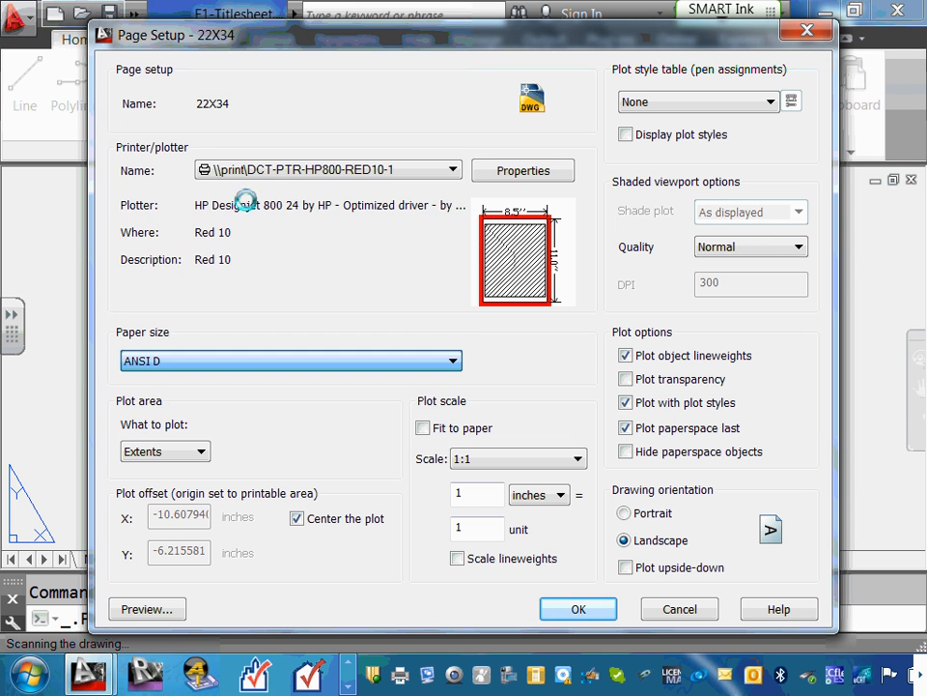
Step: Assign the ECDM2140_2014.ctb plot style table to the 22X34 page setup and set its plot area to Layout
left_click(772, 105)
left_click(676, 174)
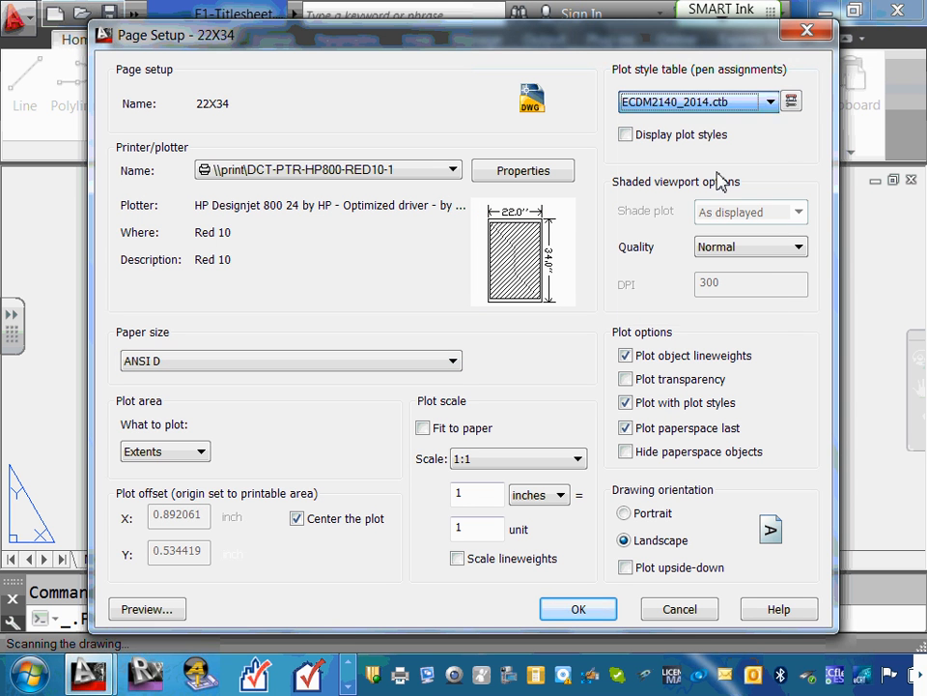
left_click(203, 452)
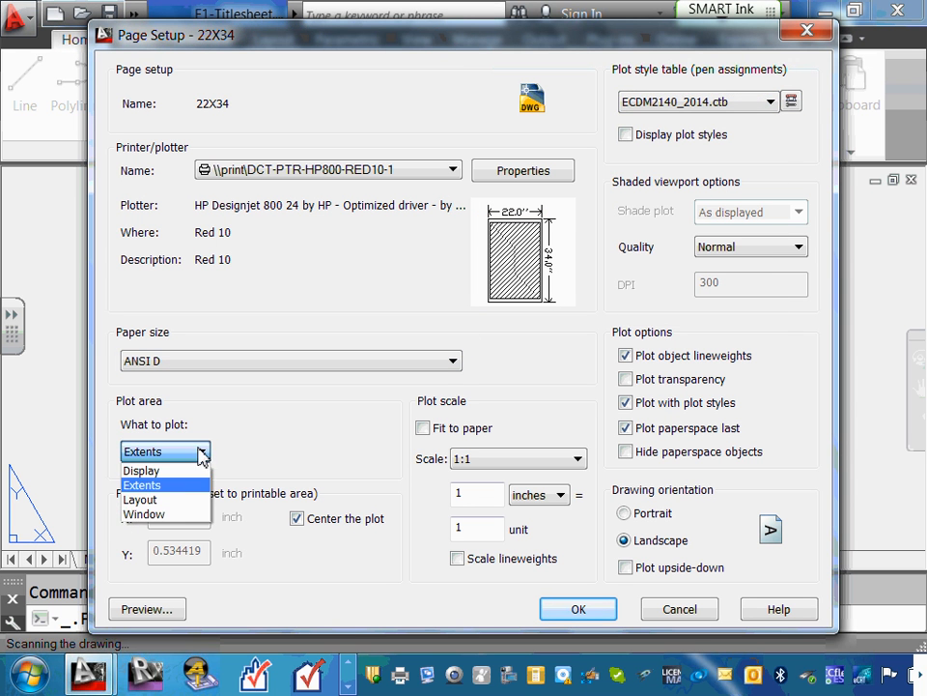
left_click(183, 498)
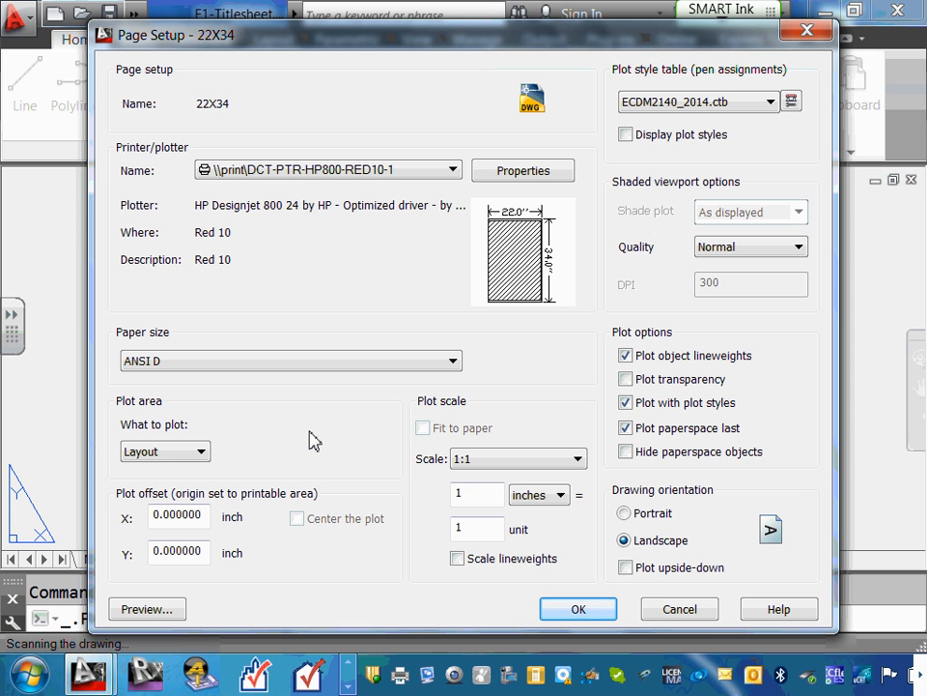
Step: Save the 22X34 page setup, updating the layouts that reference it, and make it current for the layout
left_click(576, 607)
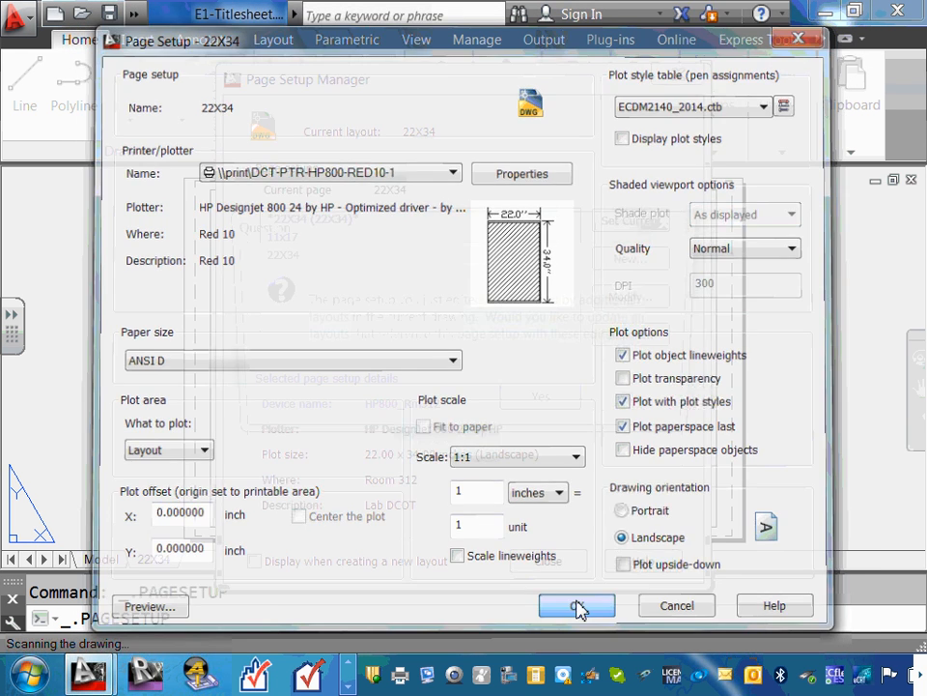
left_click(563, 406)
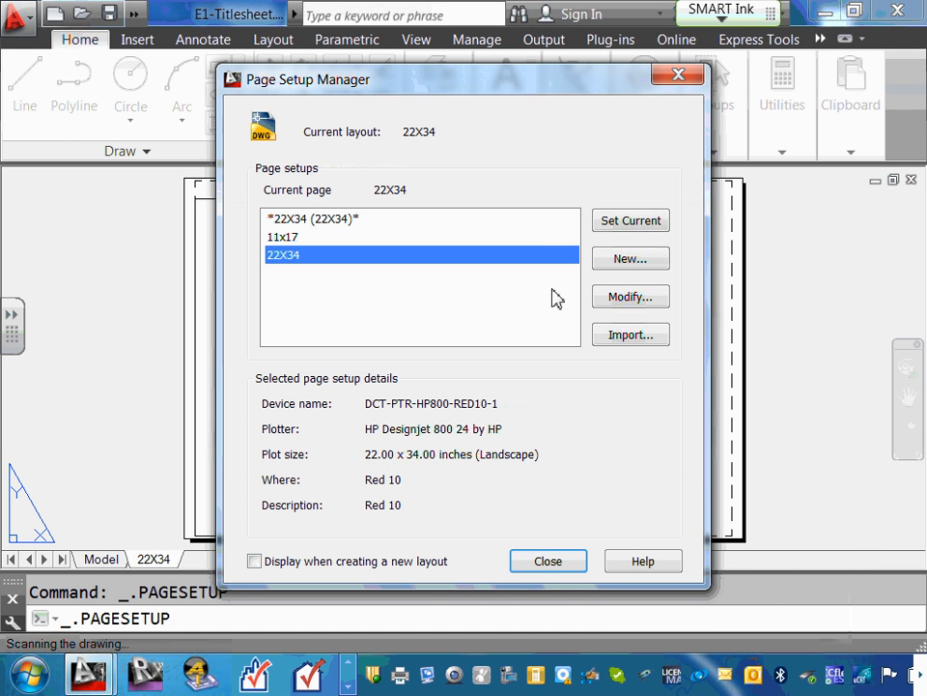
left_click(631, 221)
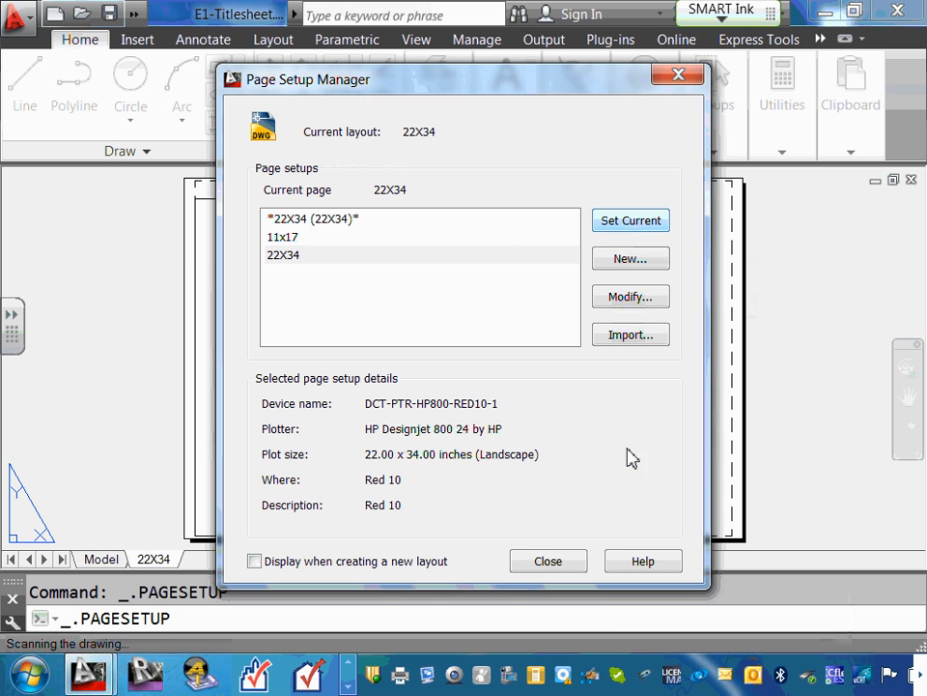
left_click(551, 565)
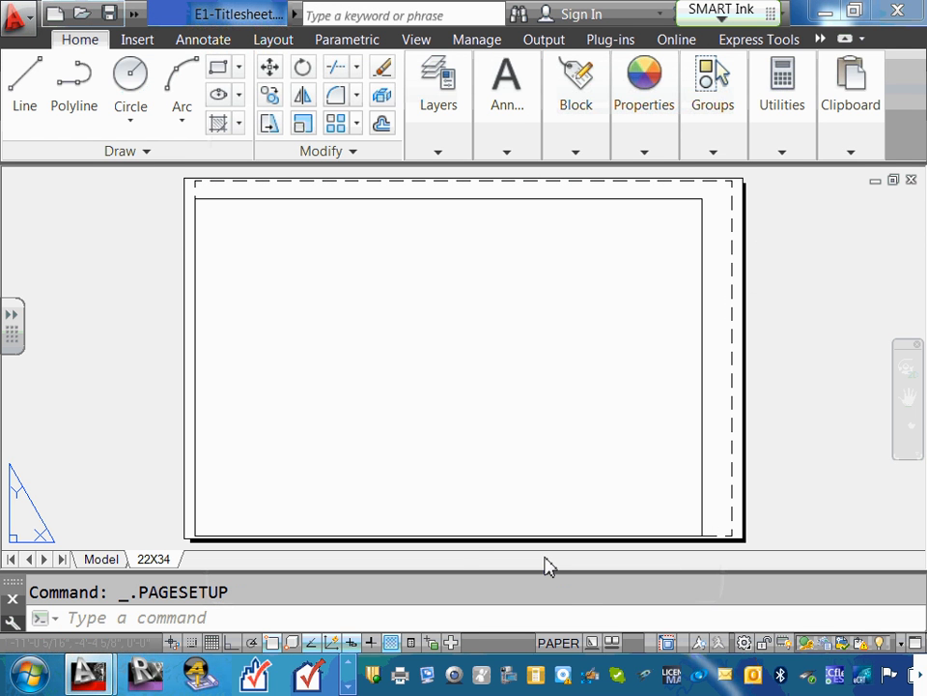
Step: Reopen the 22X34 page setup and check its printer and paper size against the available choices
right_click(151, 564)
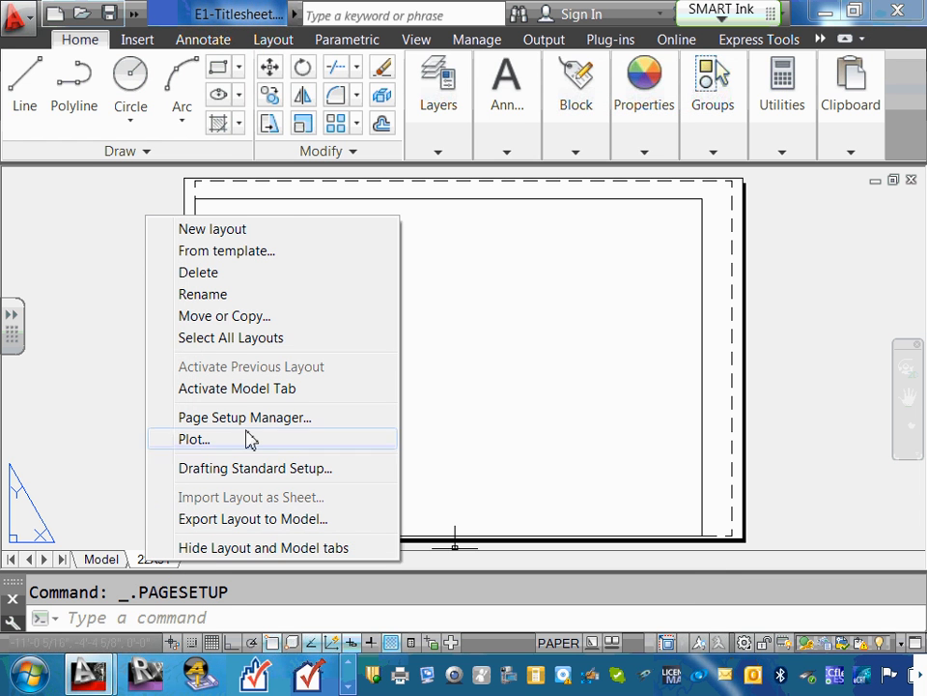
left_click(246, 417)
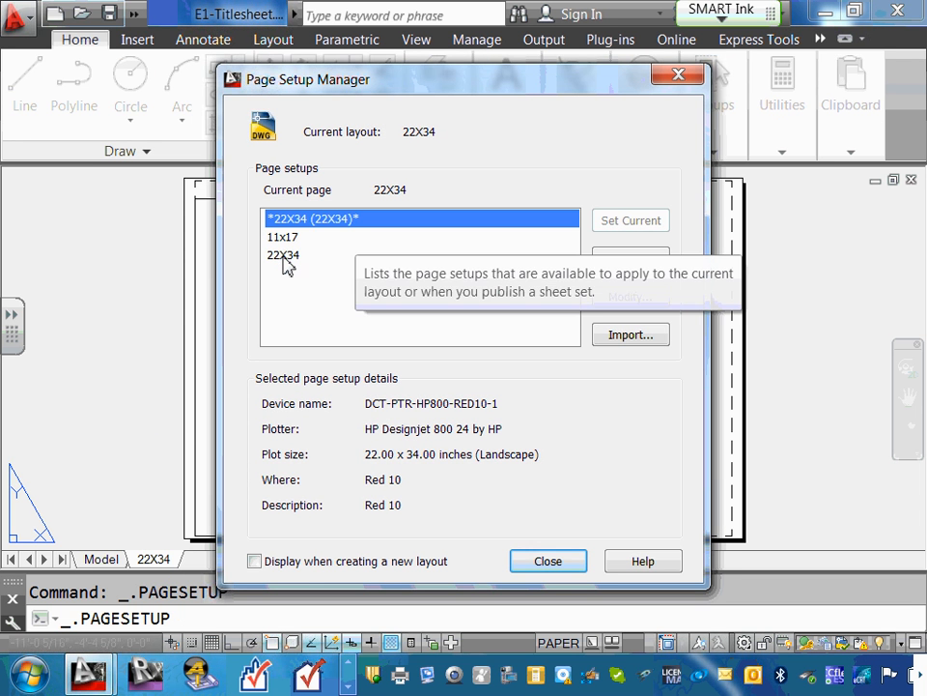
left_click(284, 256)
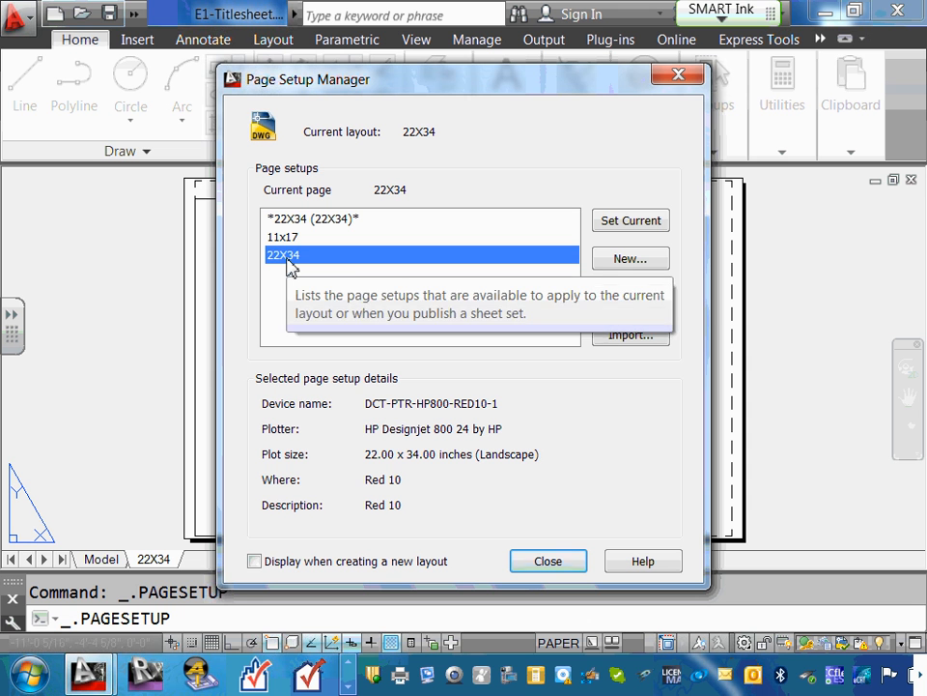
left_click(633, 299)
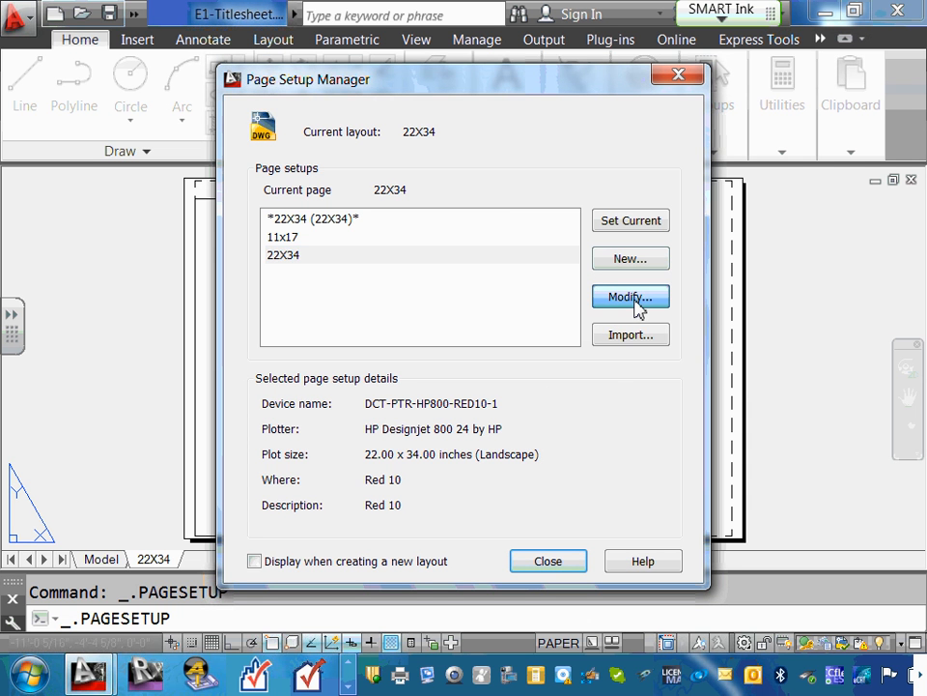
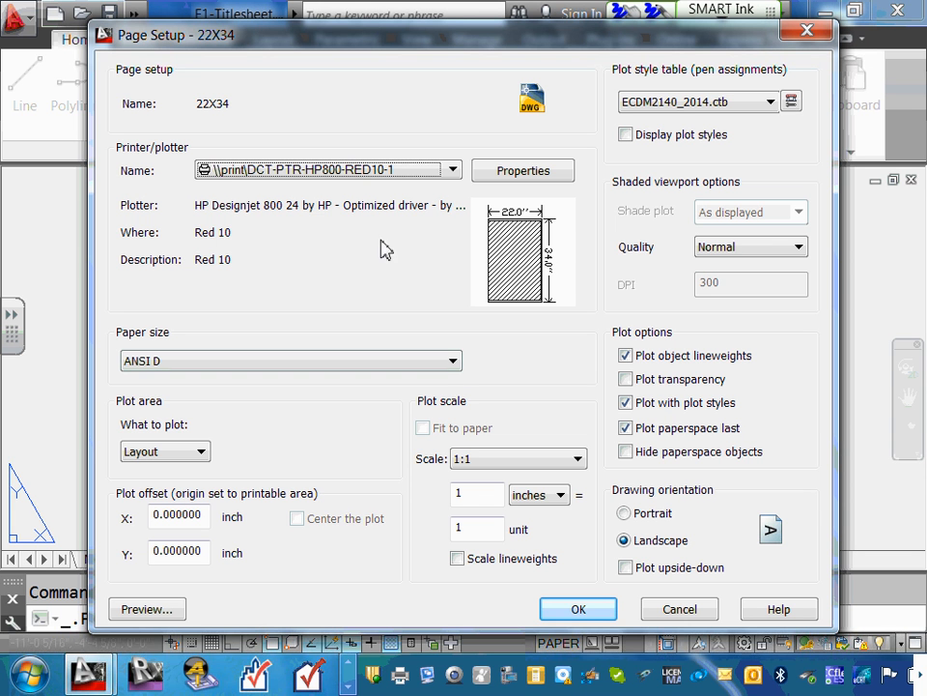
left_click(454, 174)
left_click(455, 176)
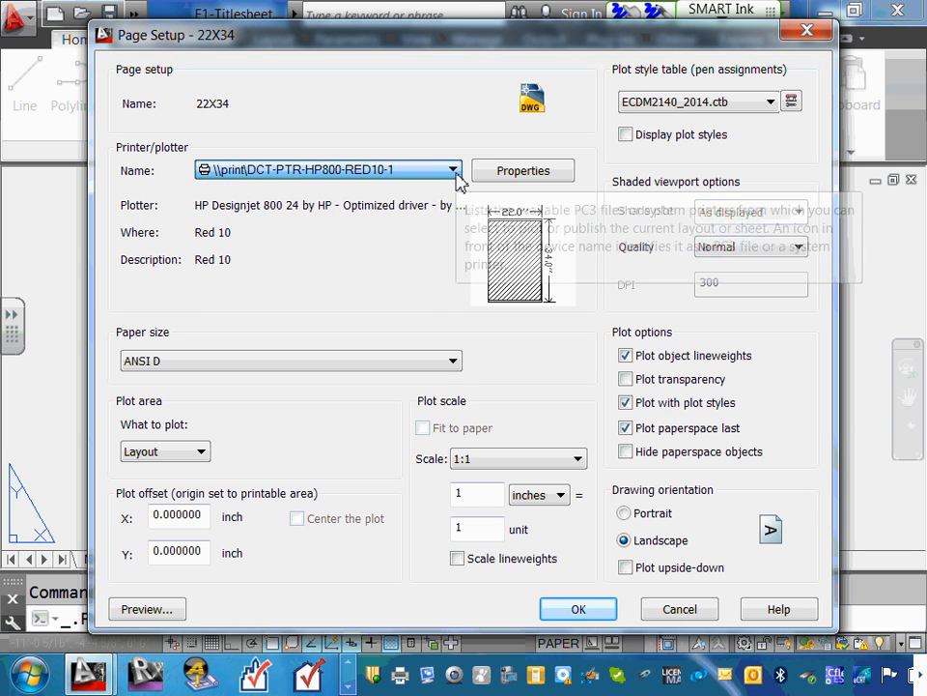
left_click(456, 176)
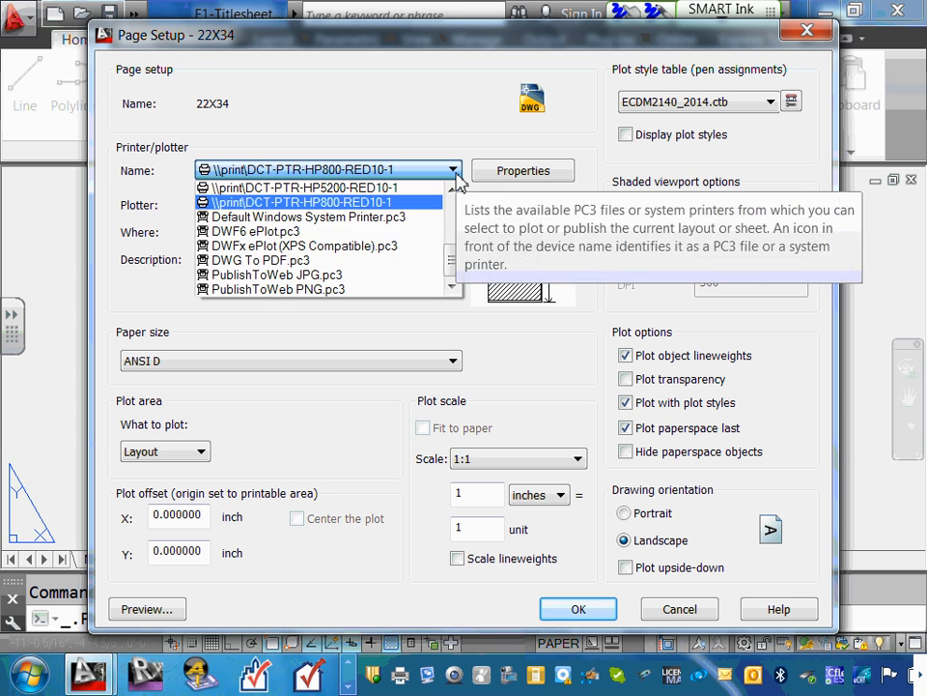
left_click(456, 176)
left_click(452, 361)
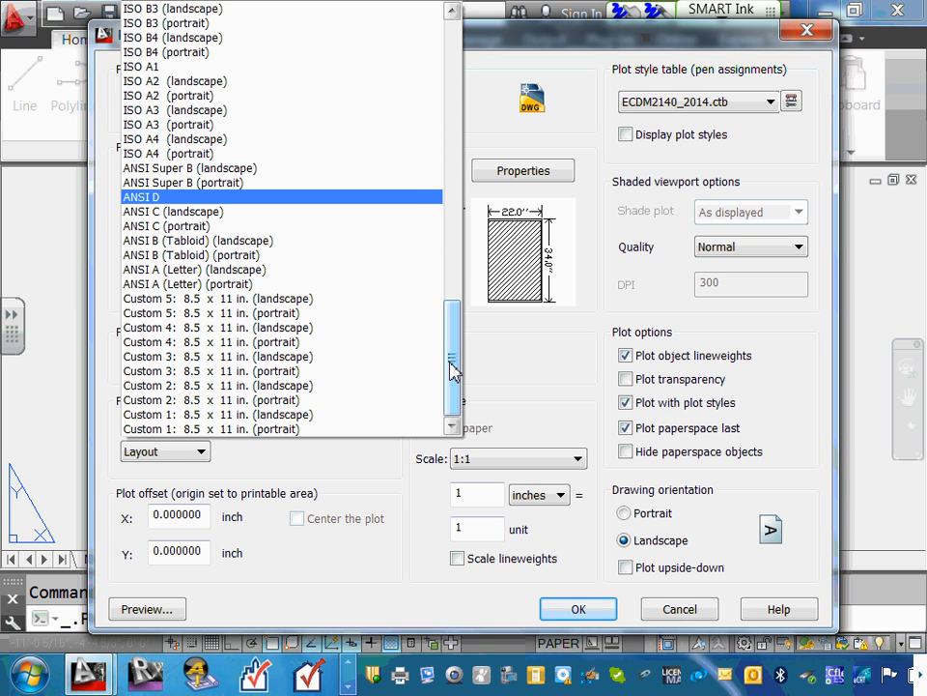
left_click(505, 368)
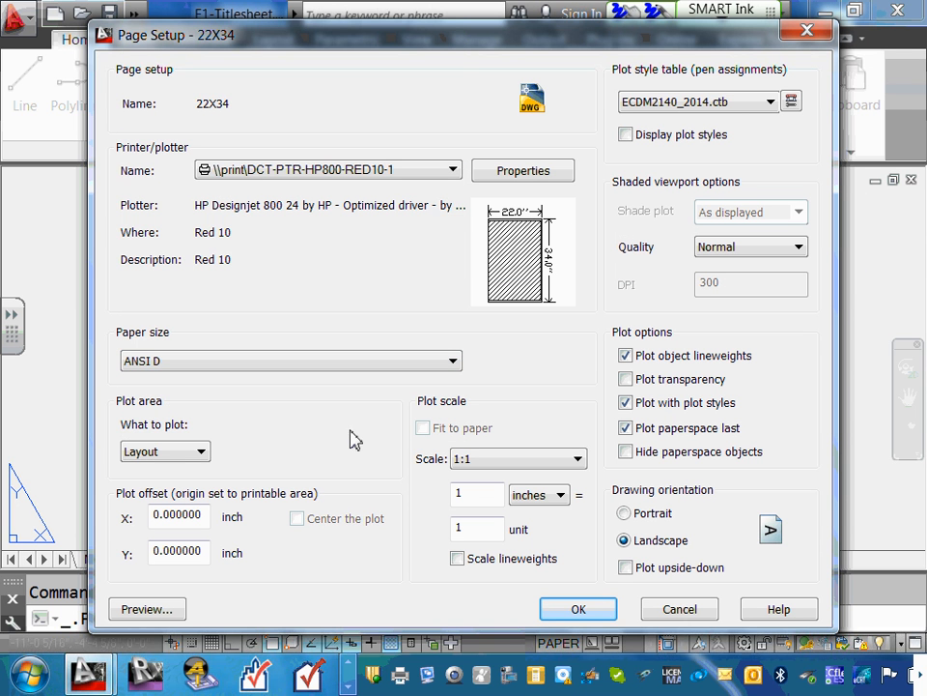
Step: Check the plot area and the plot style table choices of the 22X34 page setup
left_click(202, 454)
left_click(203, 460)
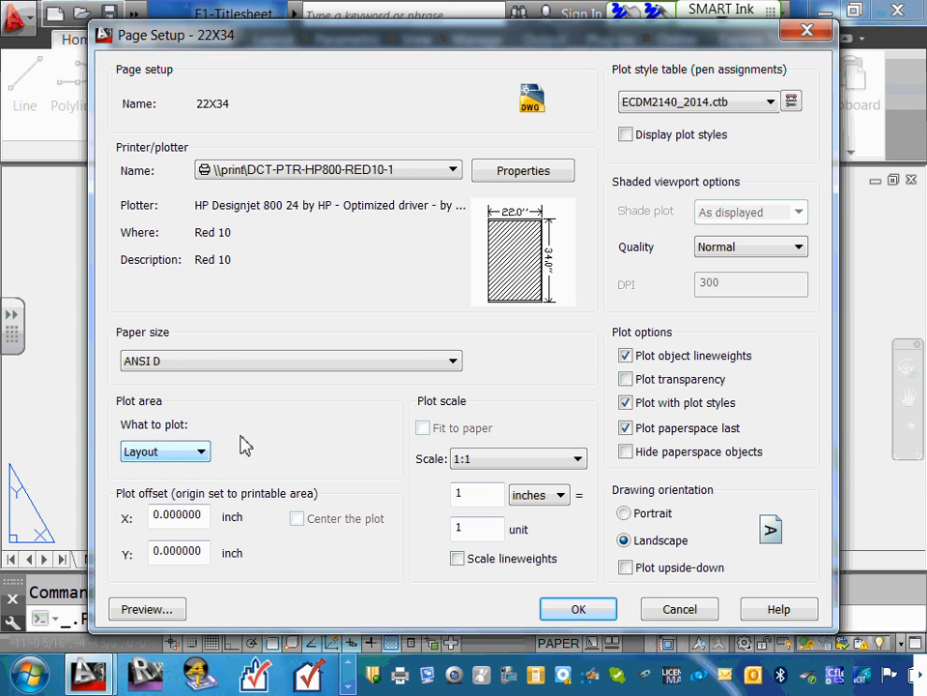
left_click(771, 103)
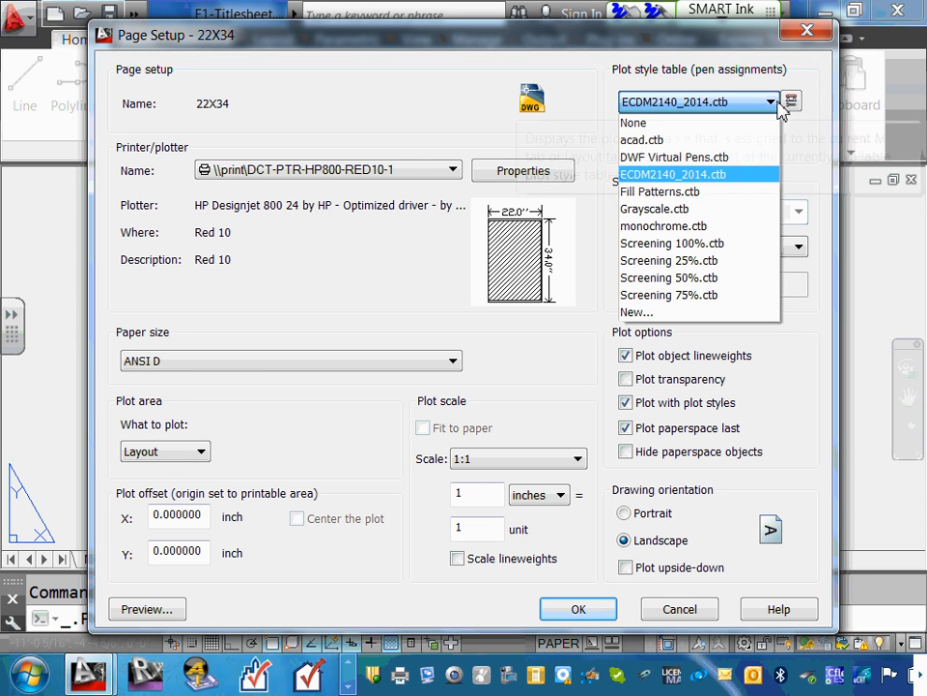
left_click(770, 102)
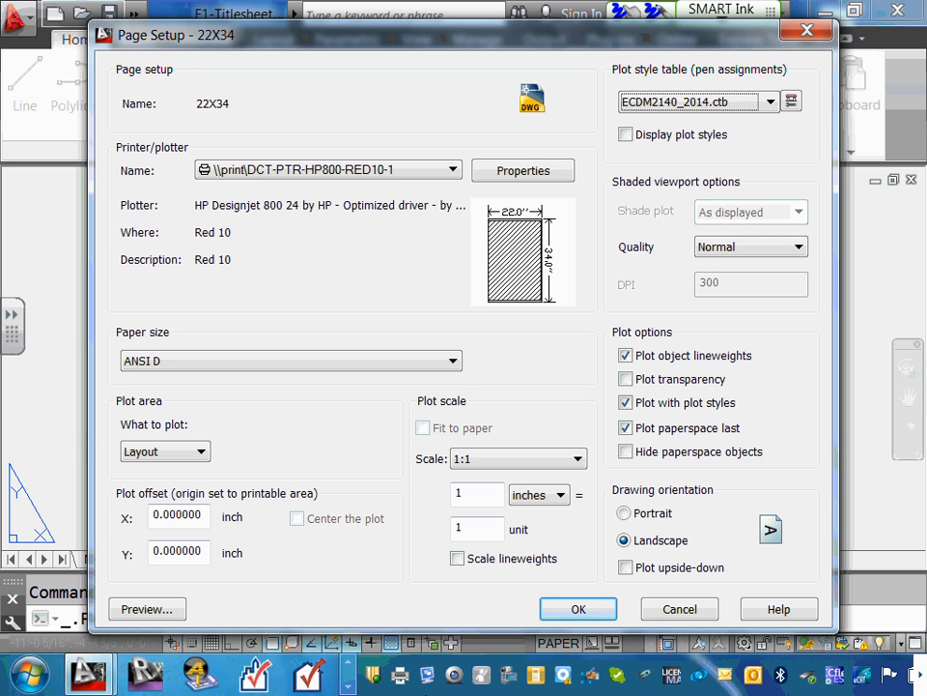
Step: Accept the 22X34 page setup with updates to all layouts that reference it, and set it current for the layout
left_click(571, 611)
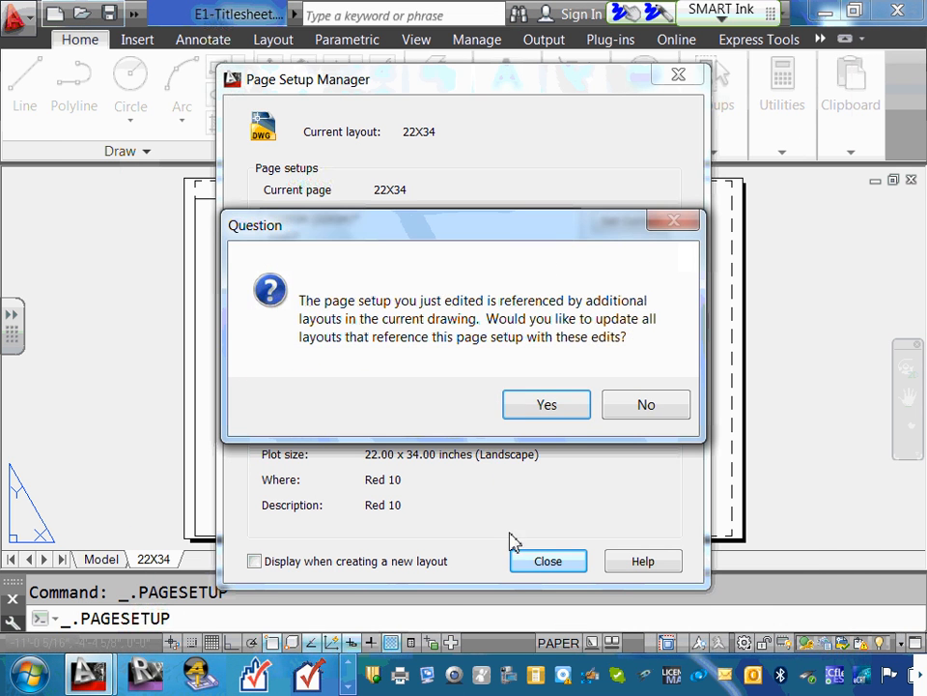
left_click(577, 418)
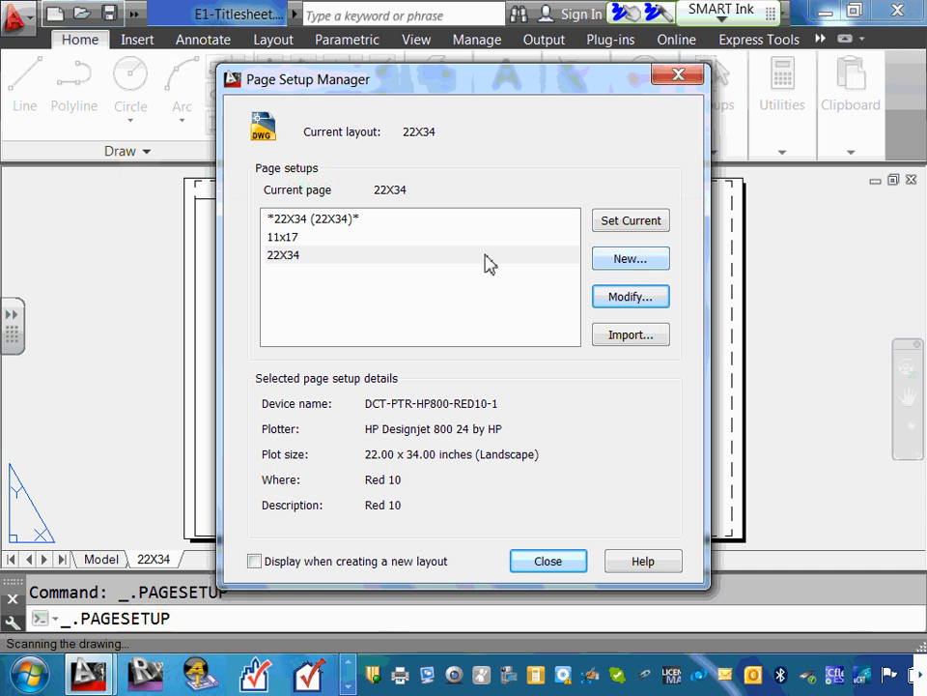
left_click(307, 258)
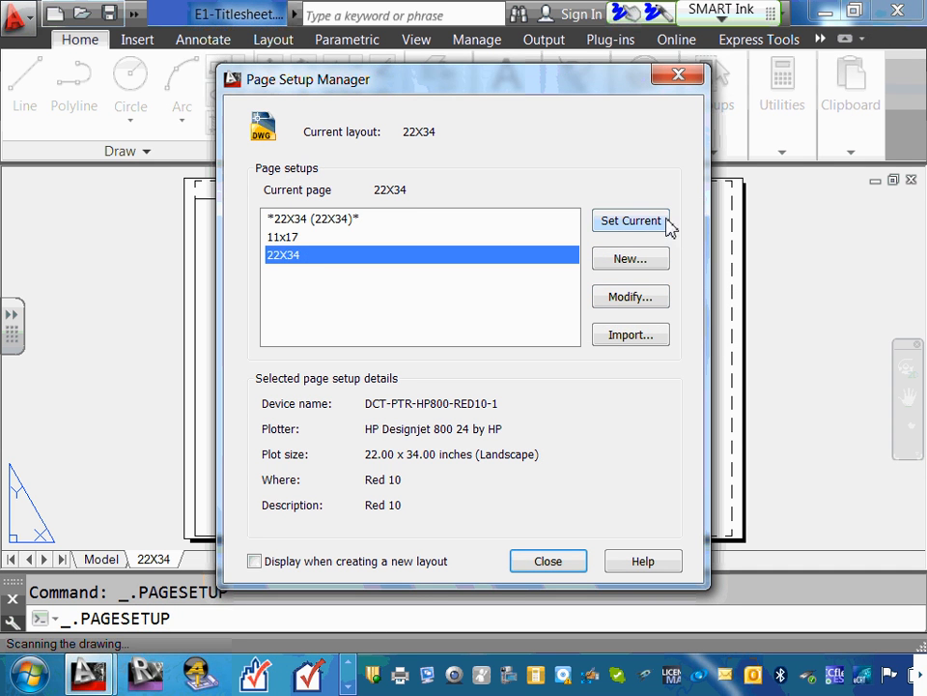
left_click(623, 220)
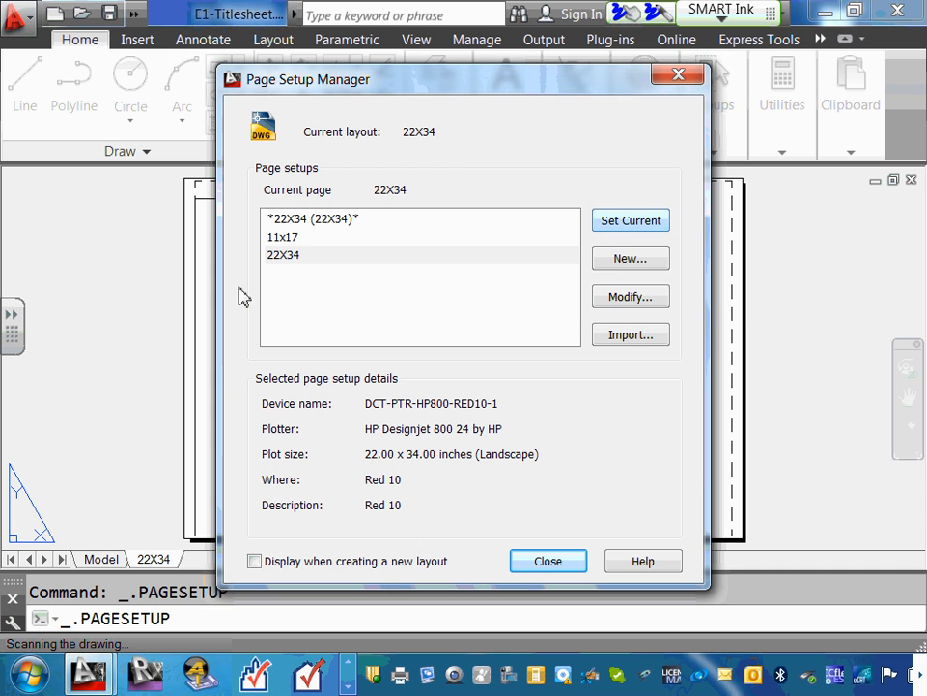
left_click(290, 256)
left_click(600, 220)
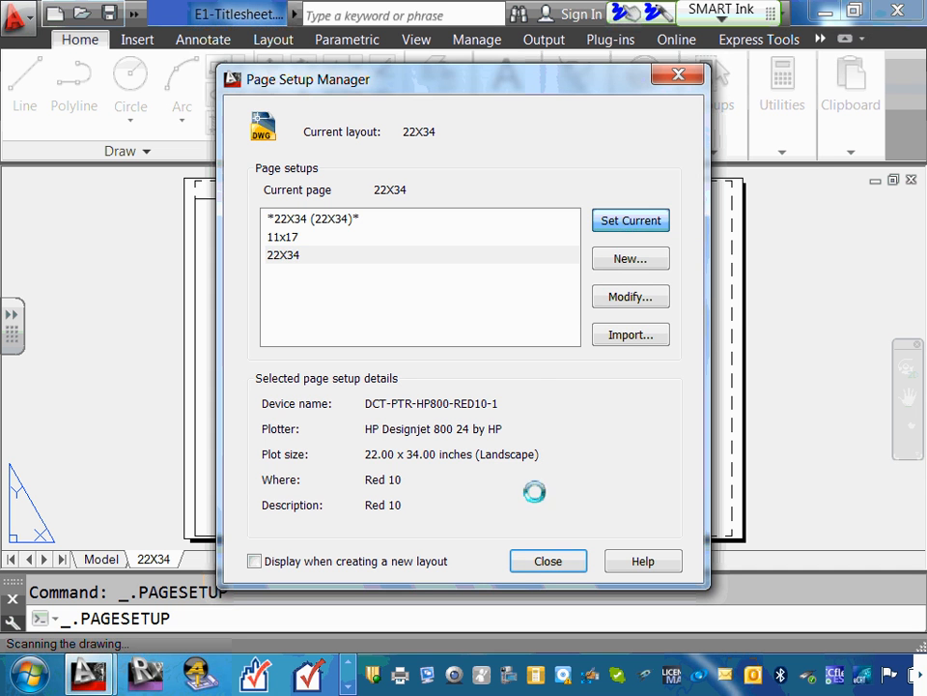
left_click(537, 564)
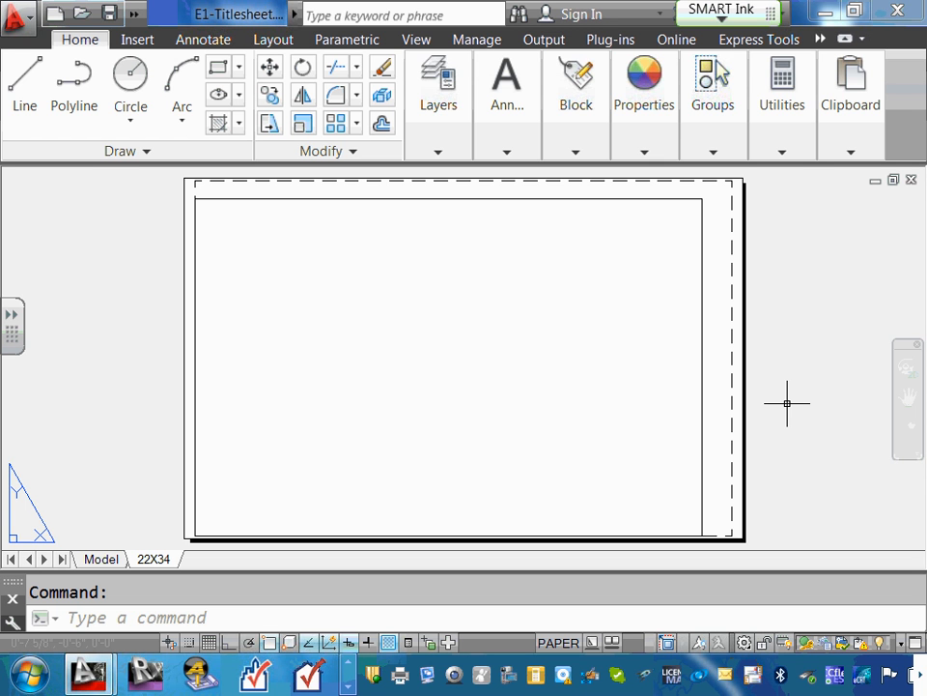
Step: Reopen the page setup assigned to the 22X34 layout and review its plot settings
right_click(150, 563)
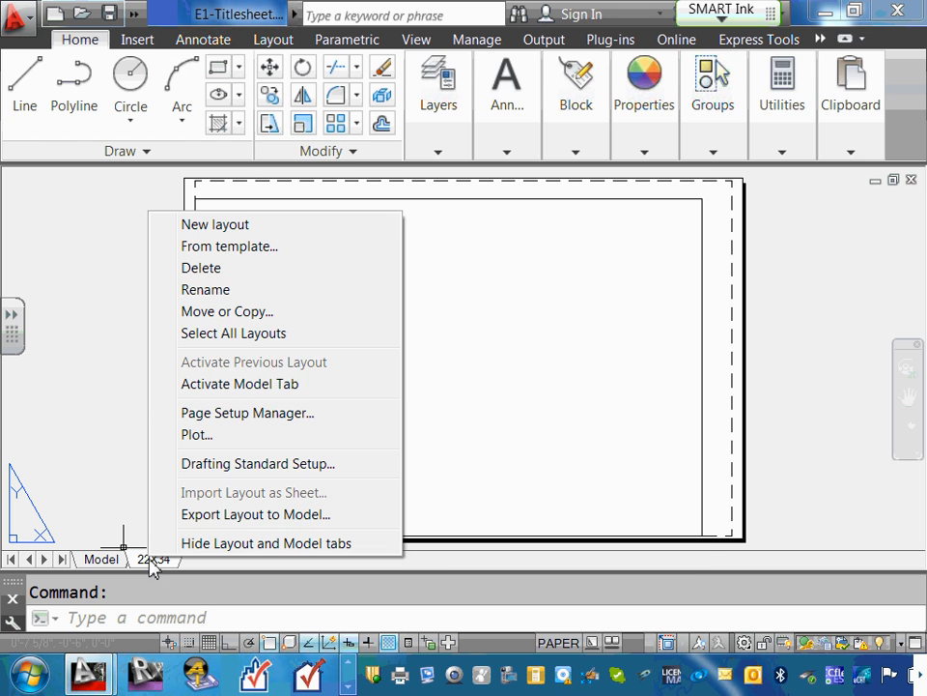
left_click(265, 412)
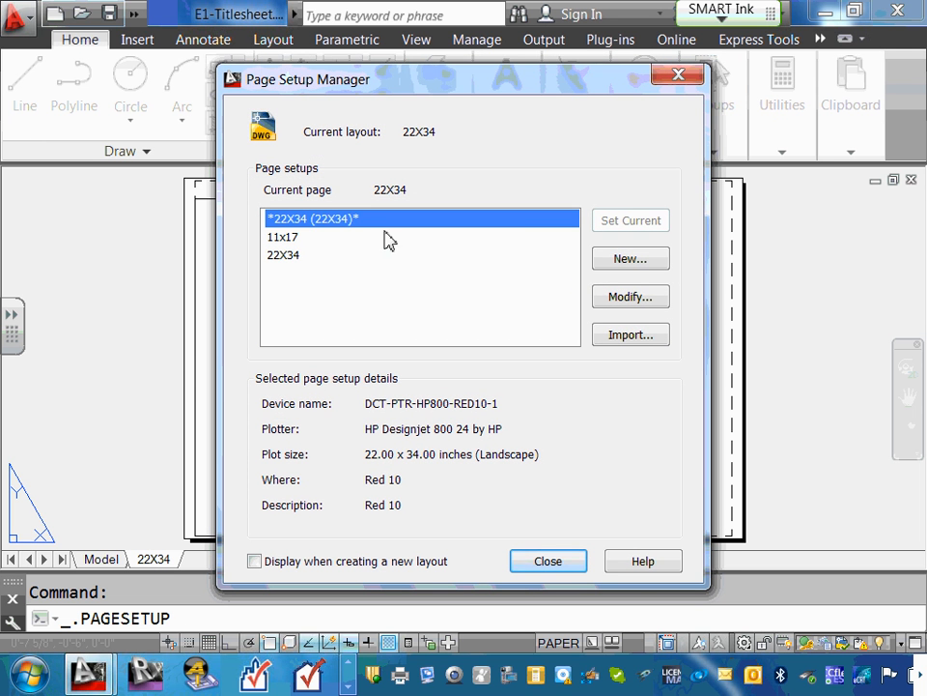
left_click(650, 299)
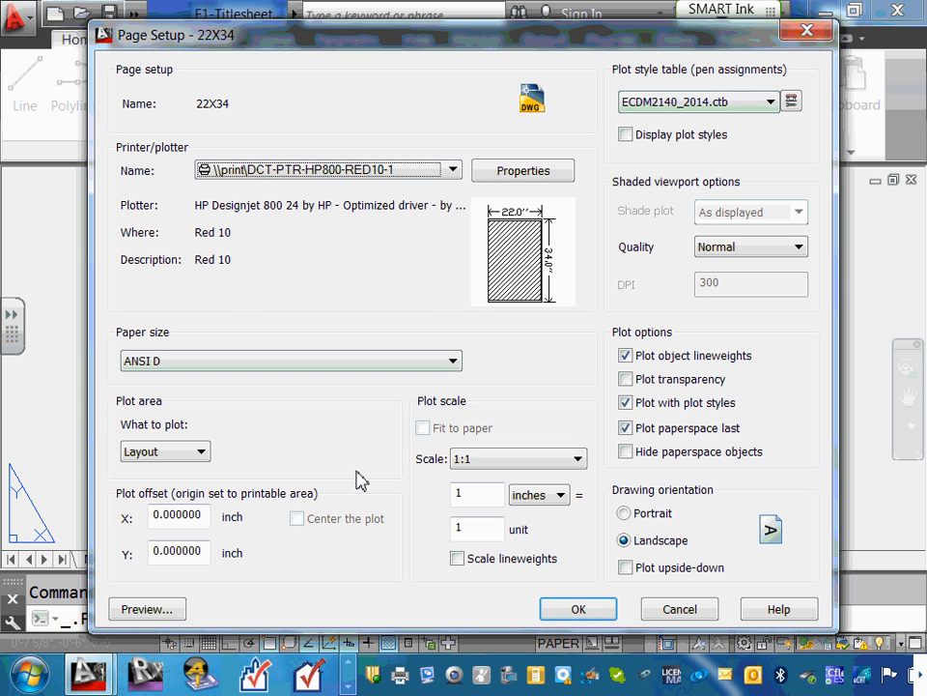
left_click(597, 610)
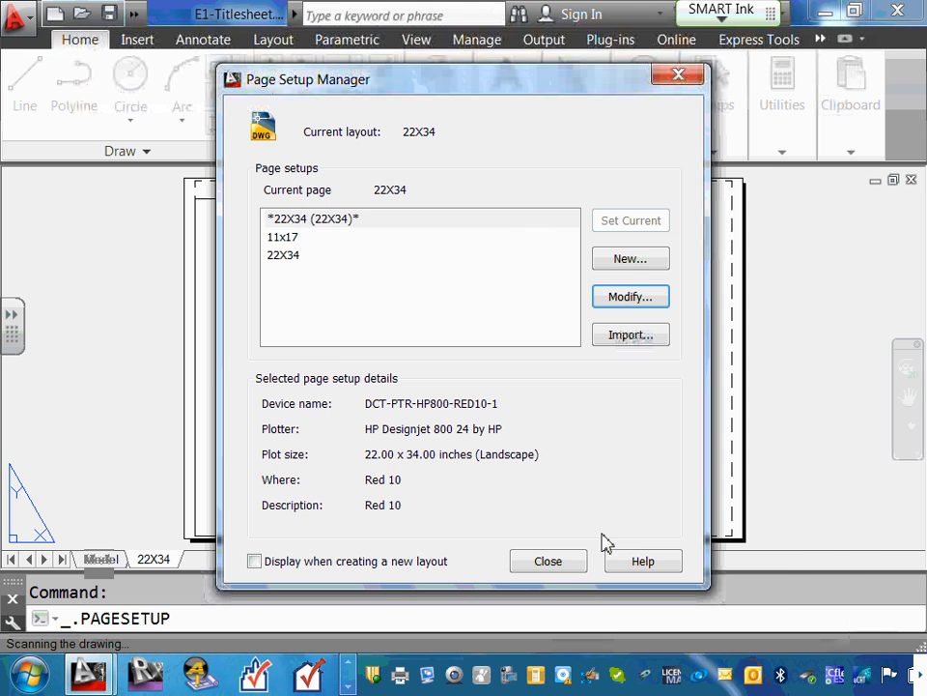
left_click(548, 562)
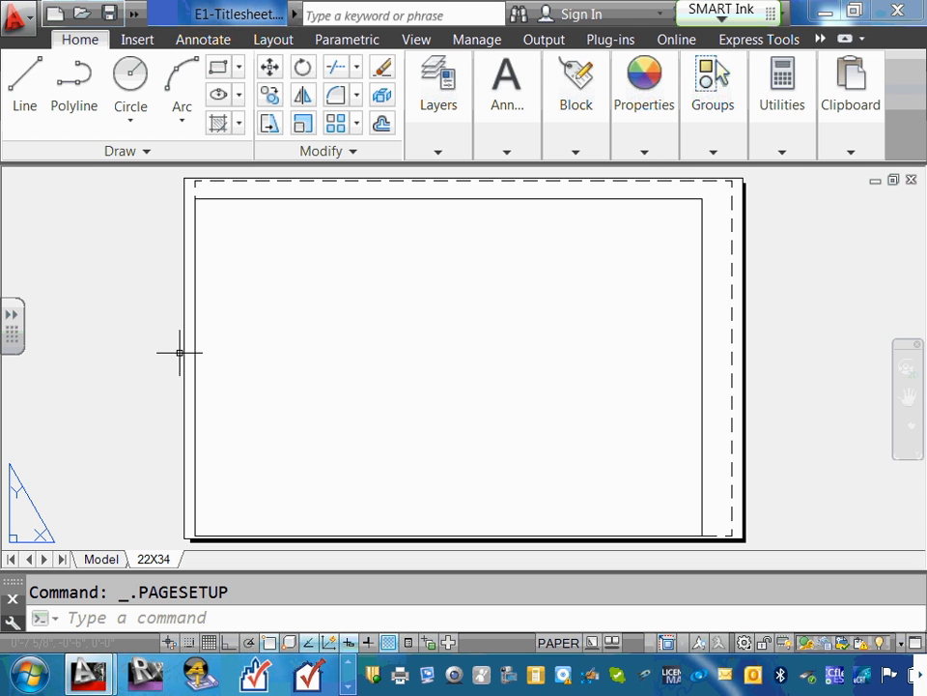
Step: Move the viewport slightly up so it sits inside the dashed printable area of the 22X34 sheet
left_click(655, 197)
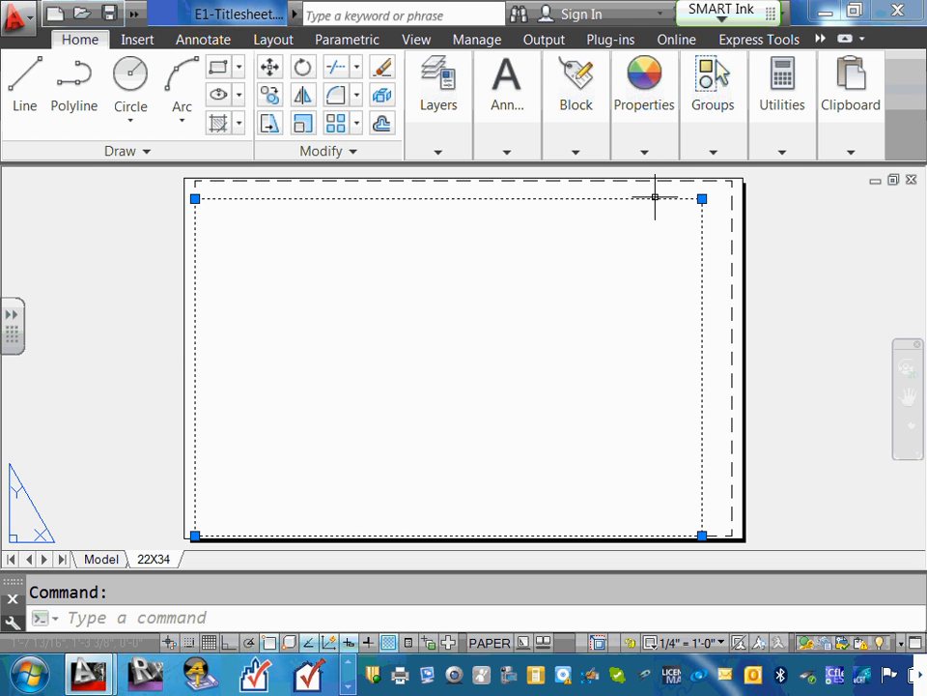
mouse_move(655, 197)
left_mouse_down()
mouse_move(681, 196)
mouse_move(652, 200)
left_mouse_up()
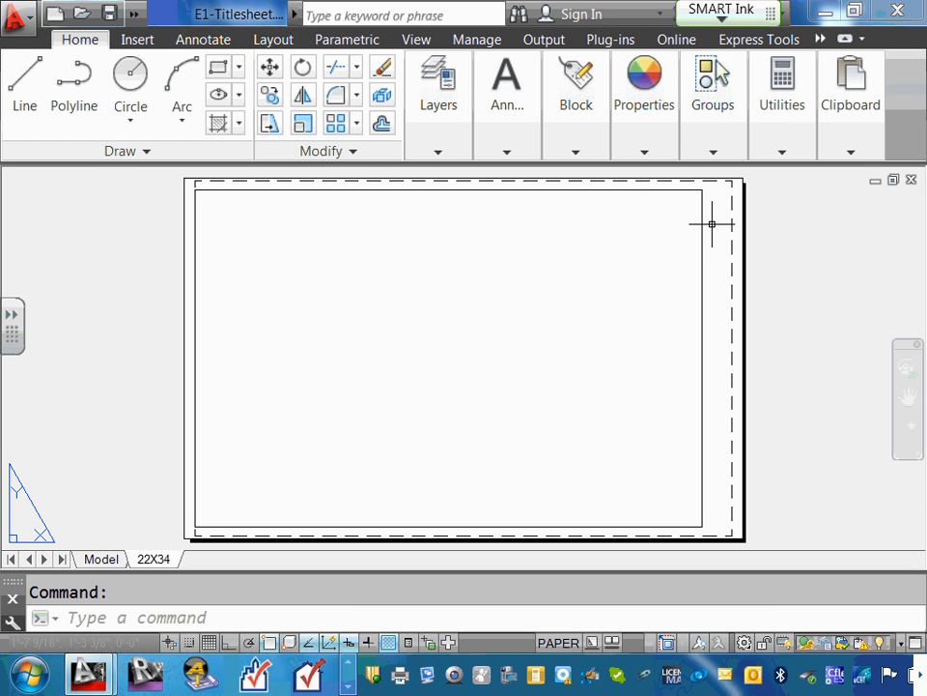
left_click(702, 199)
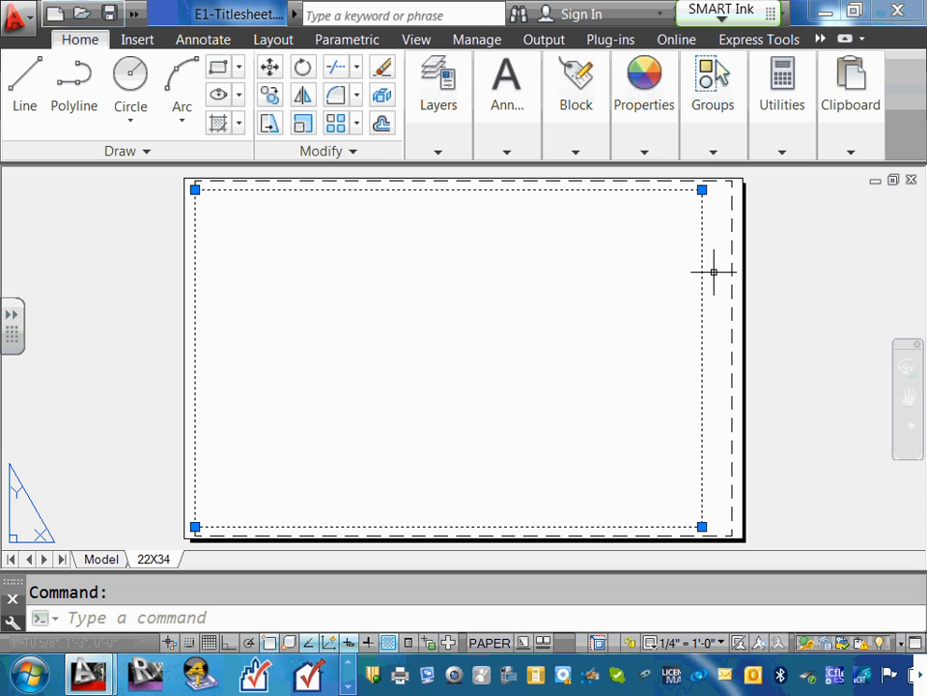
Step: Activate model space inside the viewport and return to paper space, repeating the switch a second time
double_click(517, 295)
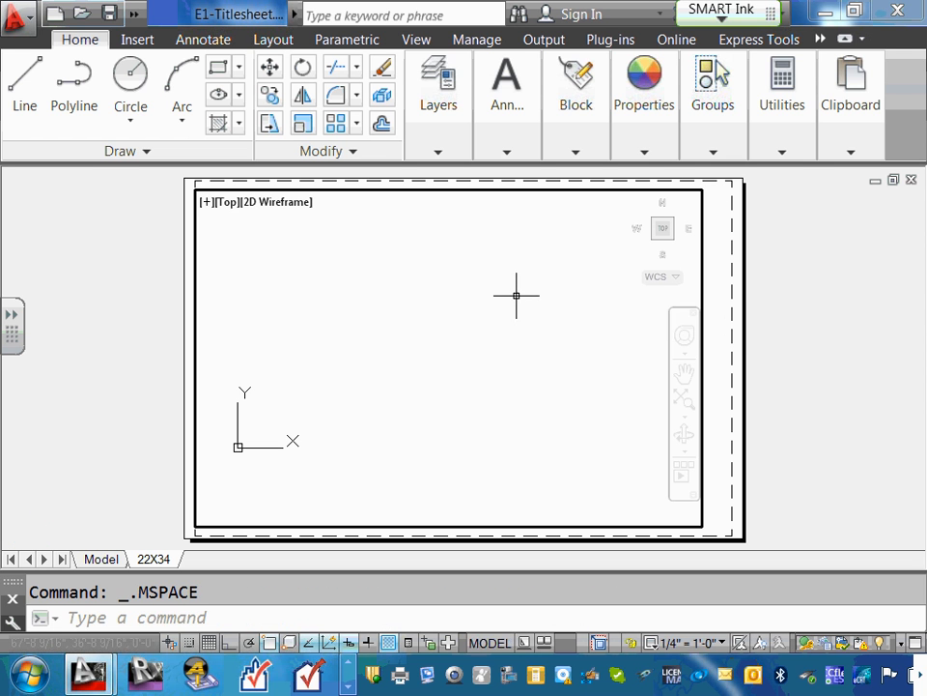
left_click(517, 295)
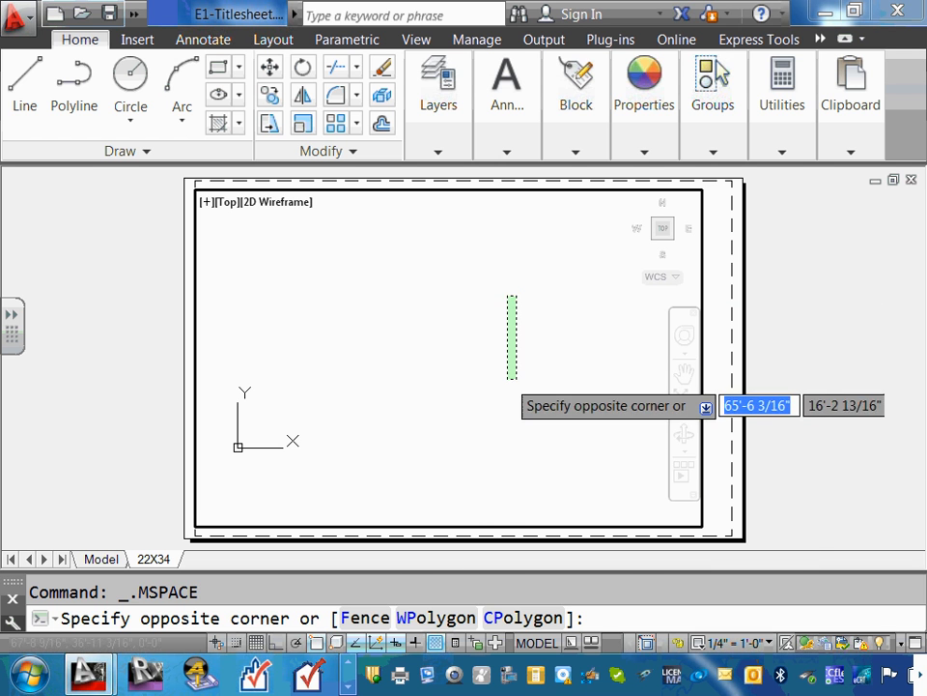
left_click(498, 362)
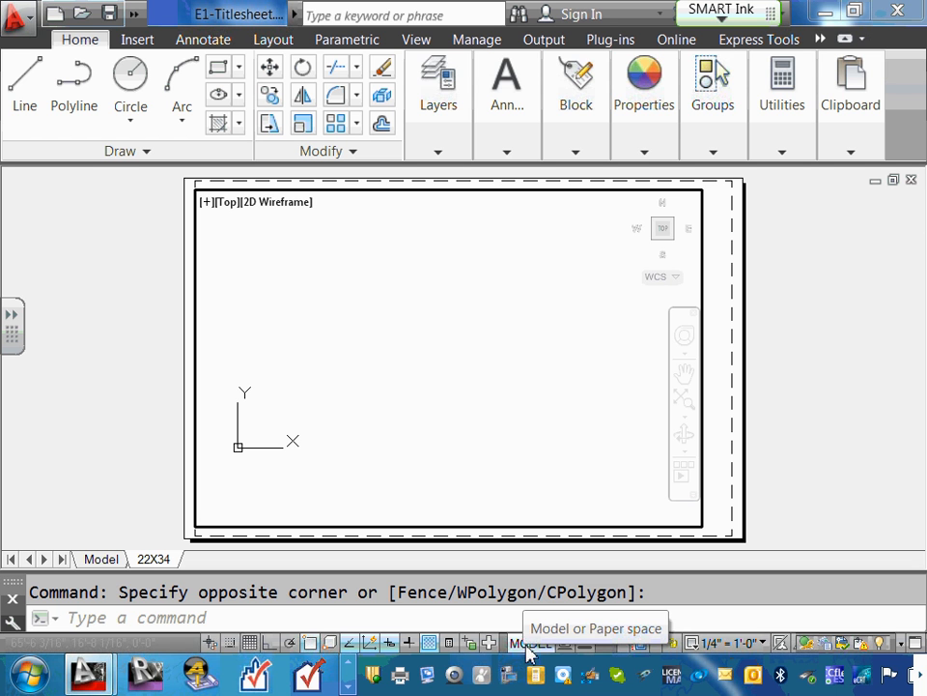
double_click(720, 267)
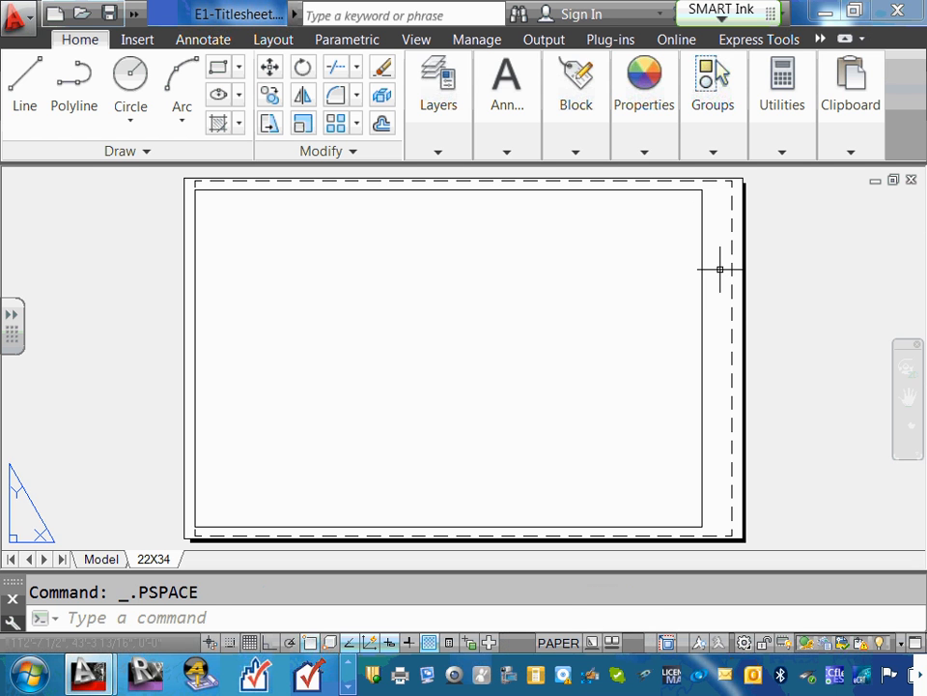
left_click(720, 269)
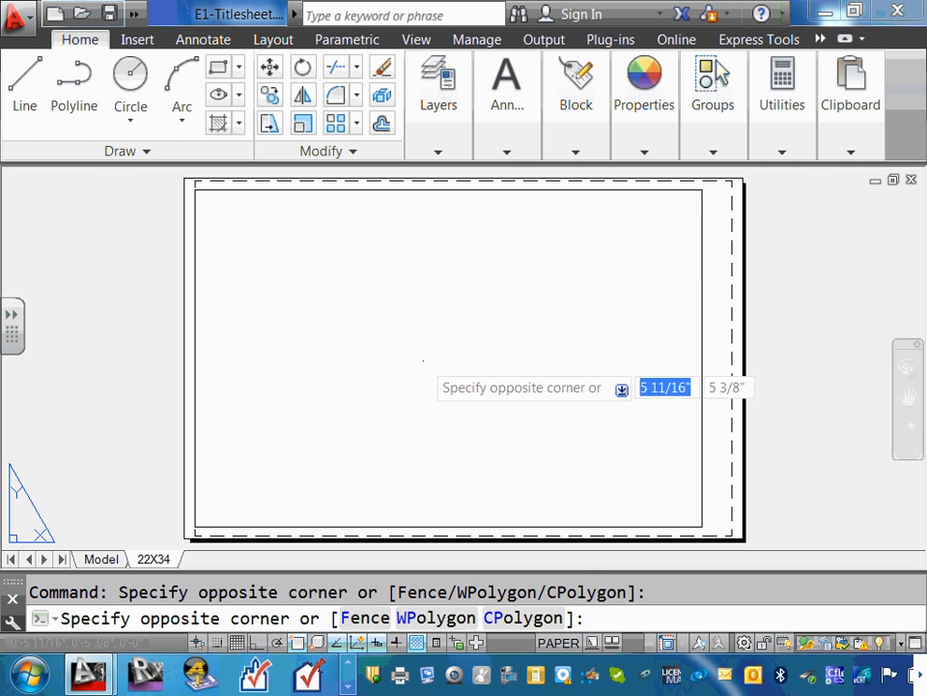
double_click(423, 360)
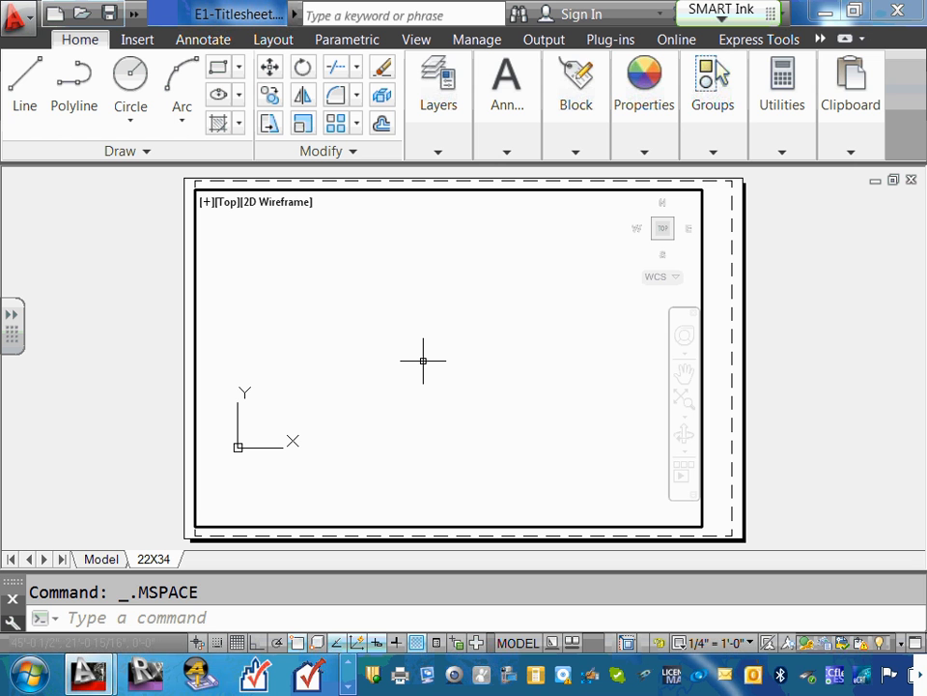
double_click(730, 266)
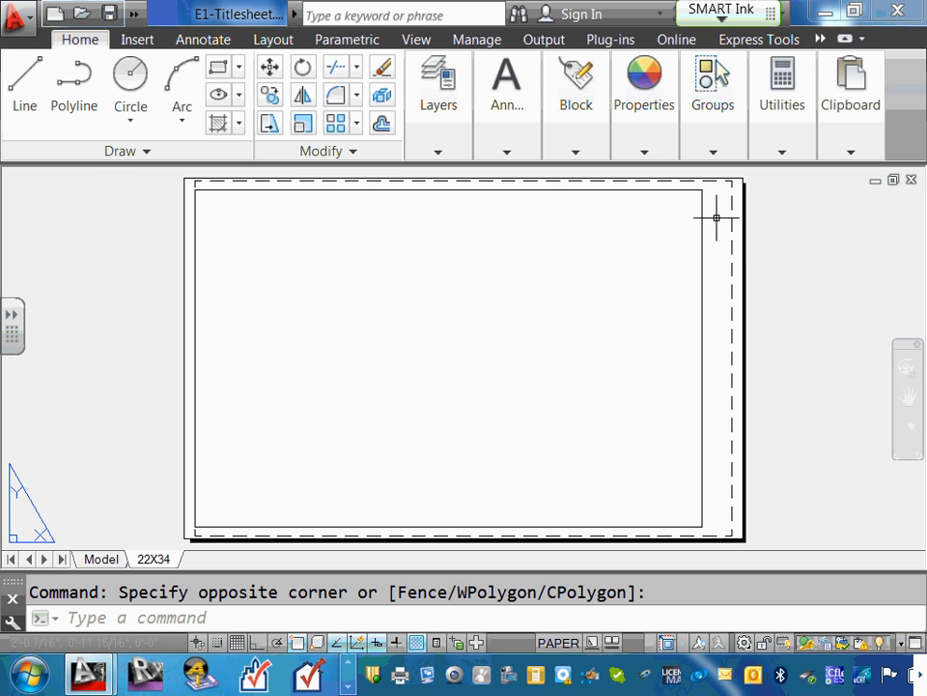
Step: Move the viewport right and slightly up to roughly centre it within the dashed printable area
left_click(542, 189)
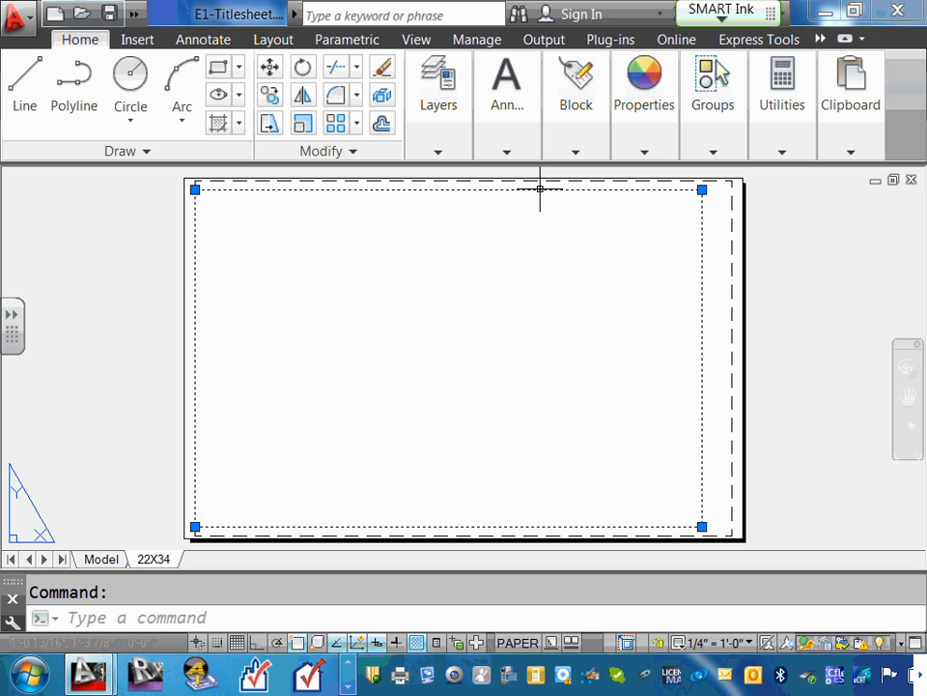
mouse_move(542, 189)
left_mouse_down()
mouse_move(566, 199)
mouse_move(554, 183)
left_mouse_up()
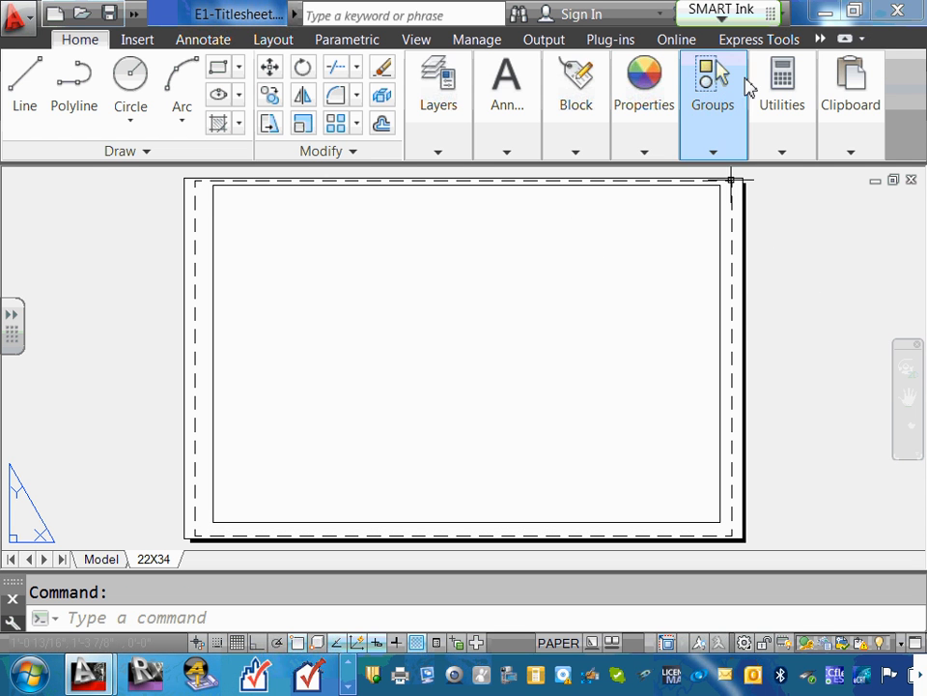
left_click(713, 116)
Step: Examine the viewport border, dashed printable margin and paper edge at the sheet's upper-right corner, and check the viewport's layer
scroll(704, 212, "up", 8)
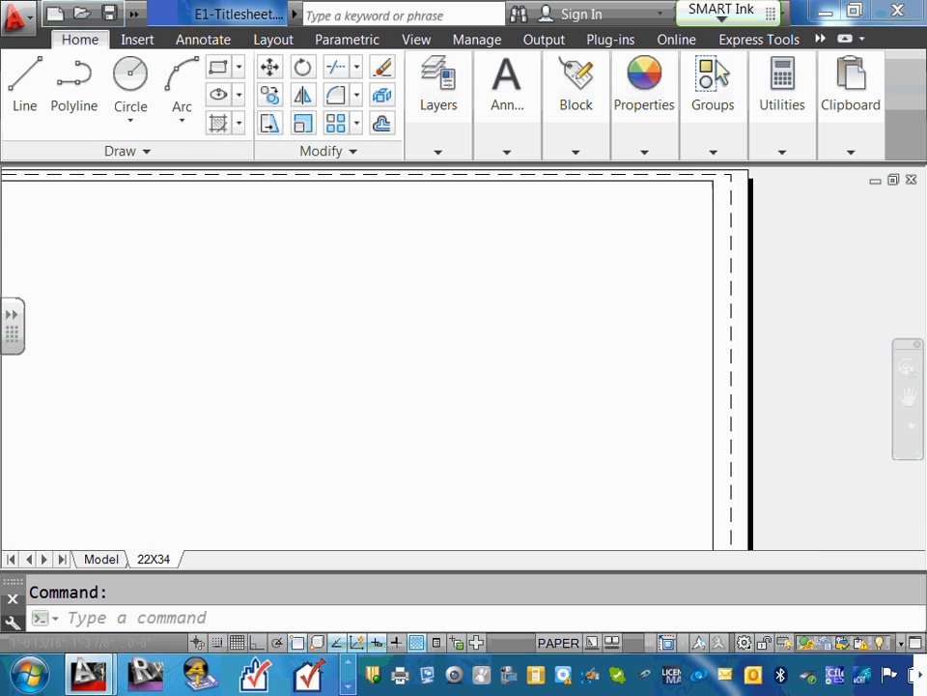
middle_click_drag(704, 211, 722, 582)
scroll(642, 470, "up", 4)
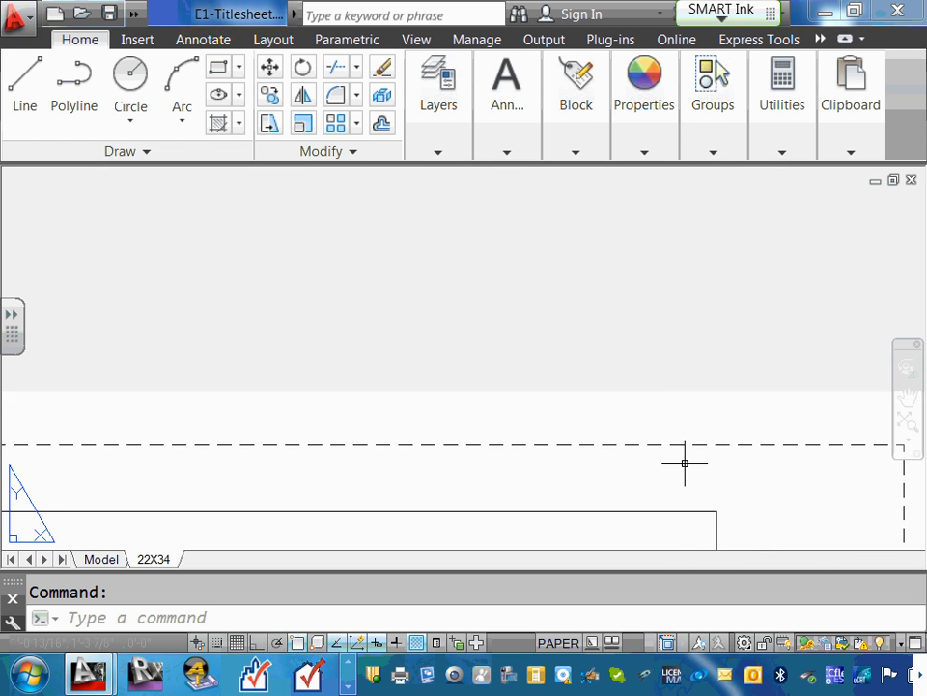
middle_click_drag(685, 463, 563, 222)
scroll(563, 221, "up", 2)
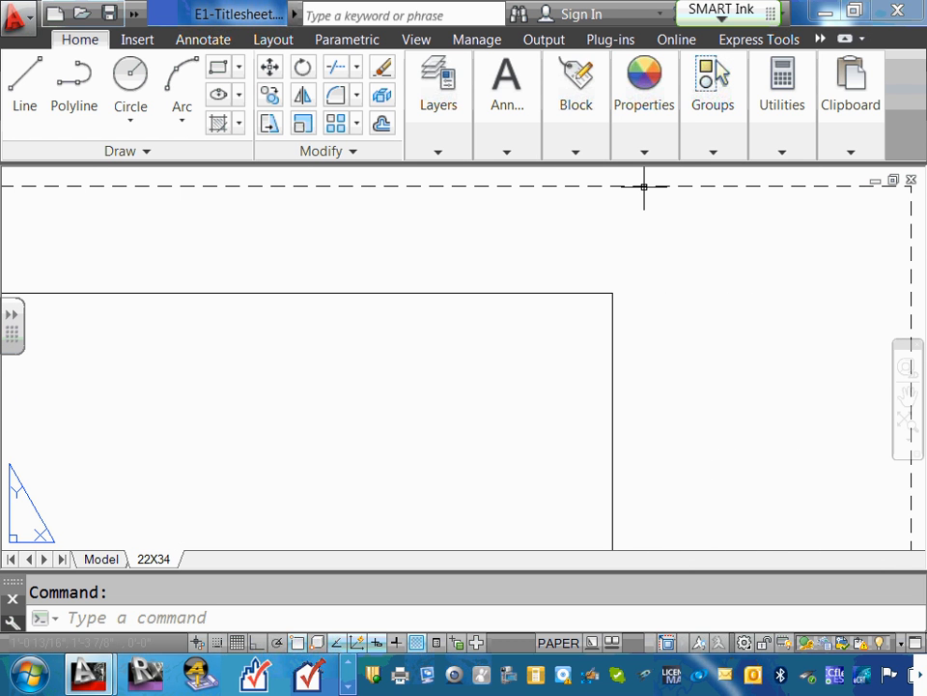
scroll(676, 182, "down", 2)
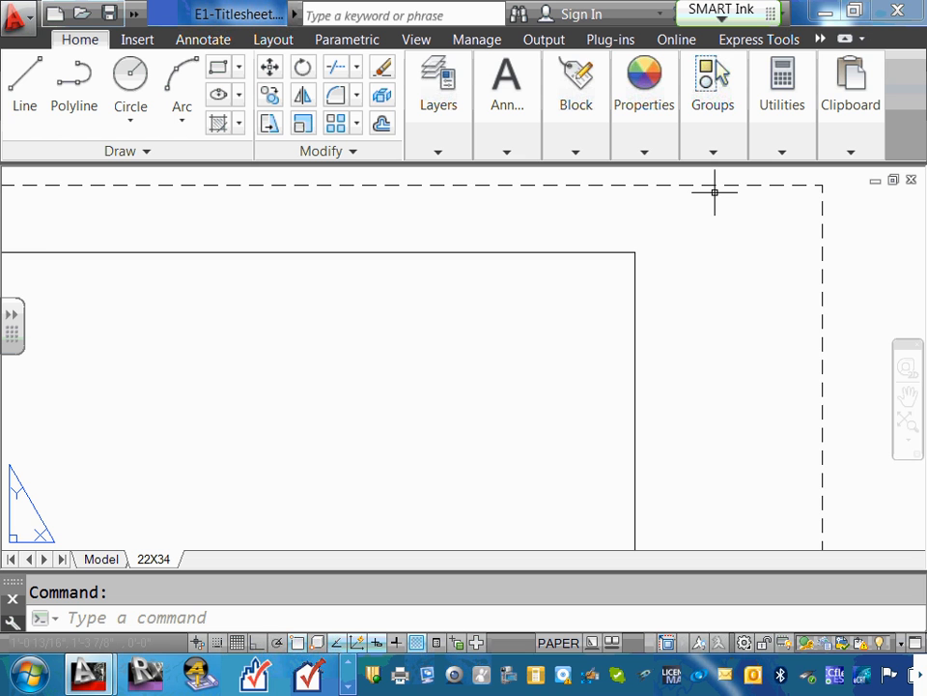
scroll(348, 367, "down", 1)
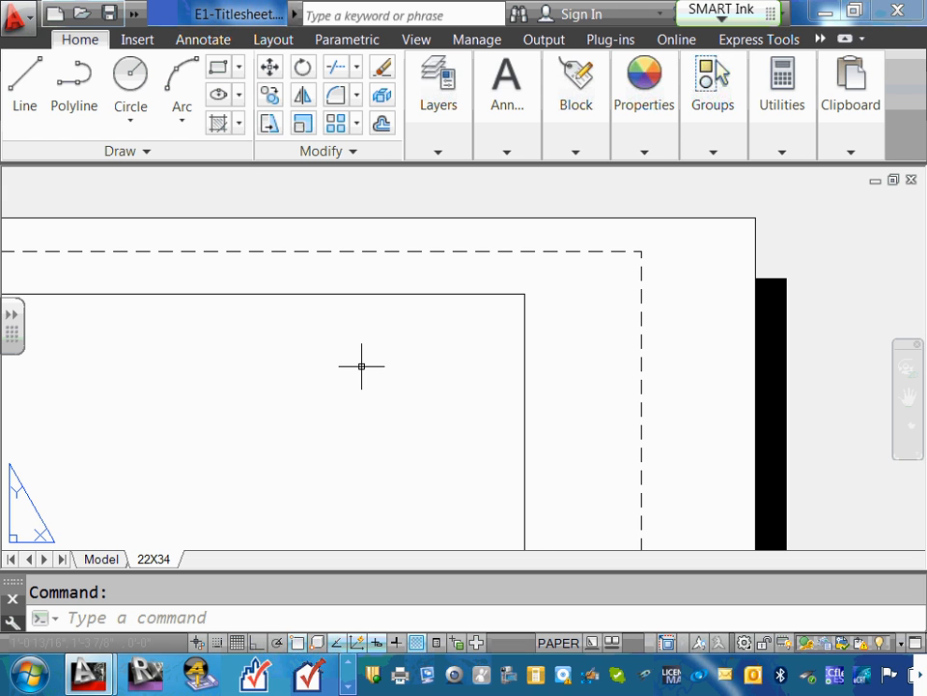
left_click(402, 291)
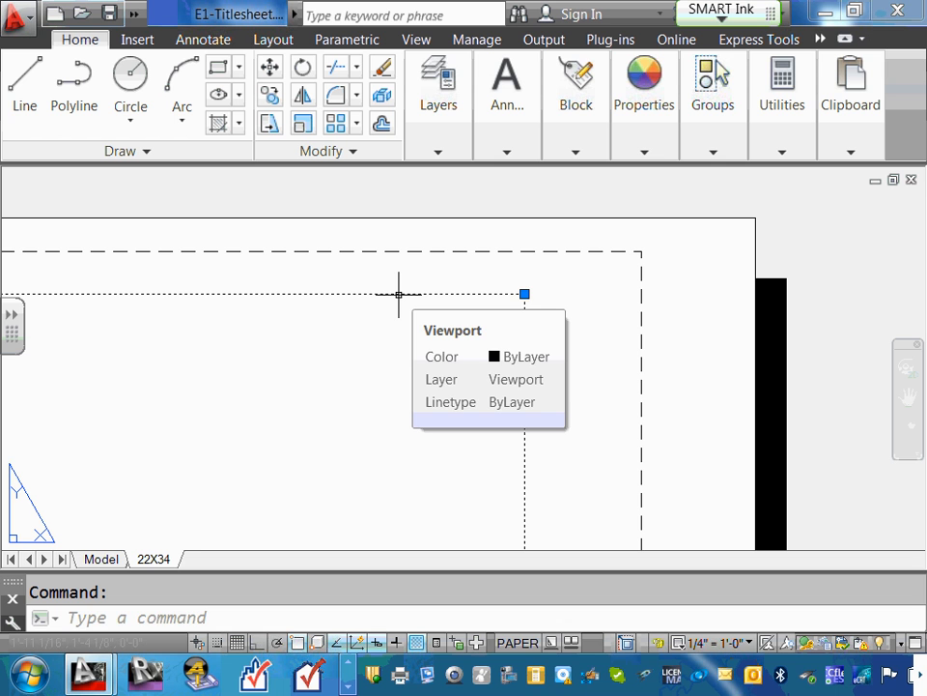
key("Escape")
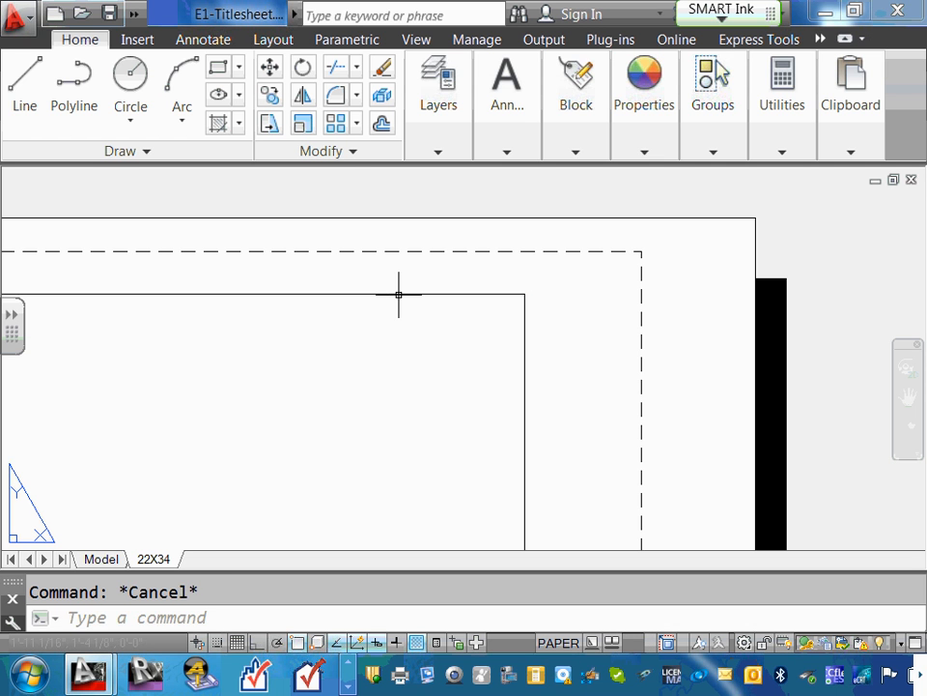
Step: Set the scale of the 22X34 layout's viewport to 1/8" = 1'-0"
scroll(301, 315, "down", 5)
middle_click_drag(257, 400, 600, 230)
scroll(572, 411, "down", 3)
scroll(572, 411, "up", 3)
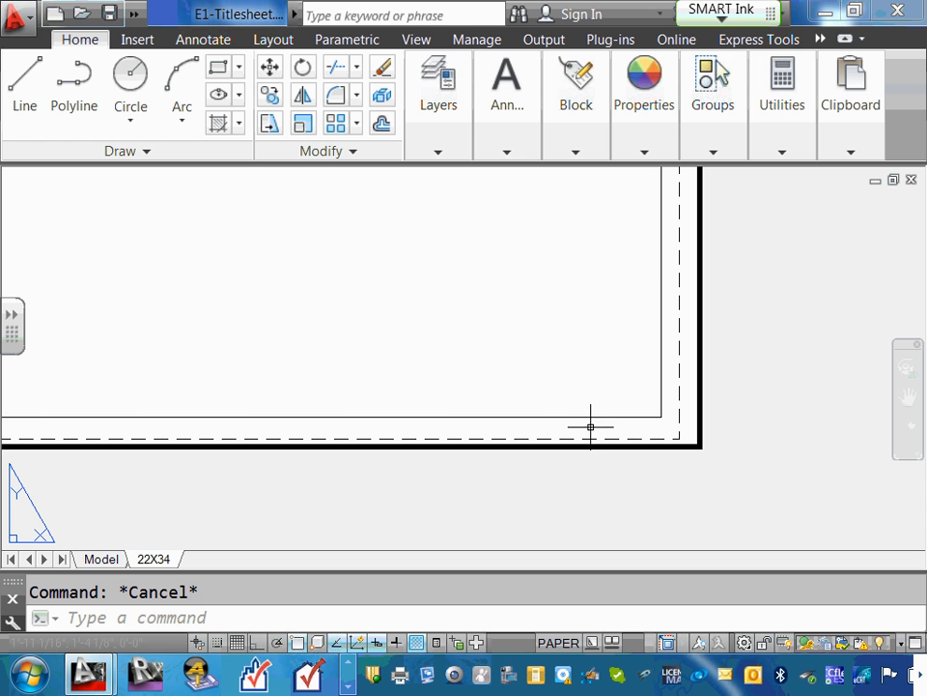
left_click(662, 411)
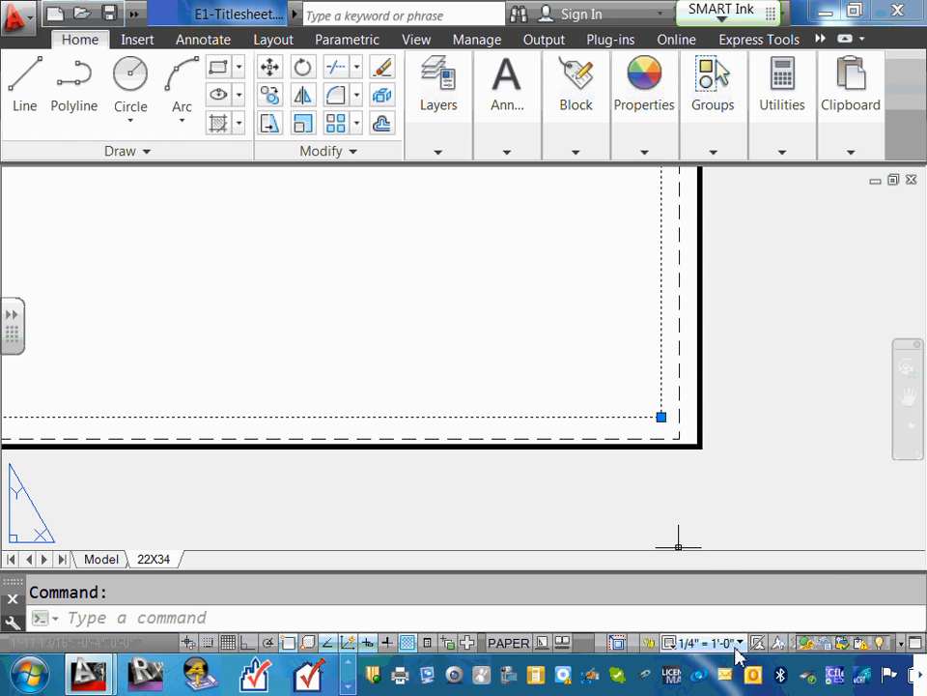
left_click(740, 643)
key("Escape")
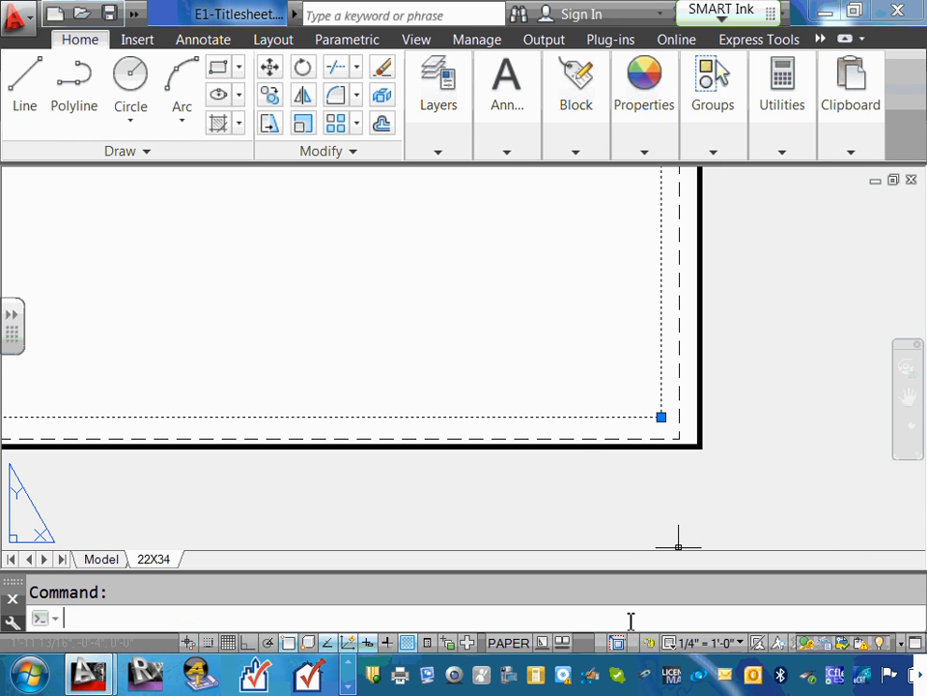
left_click(741, 646)
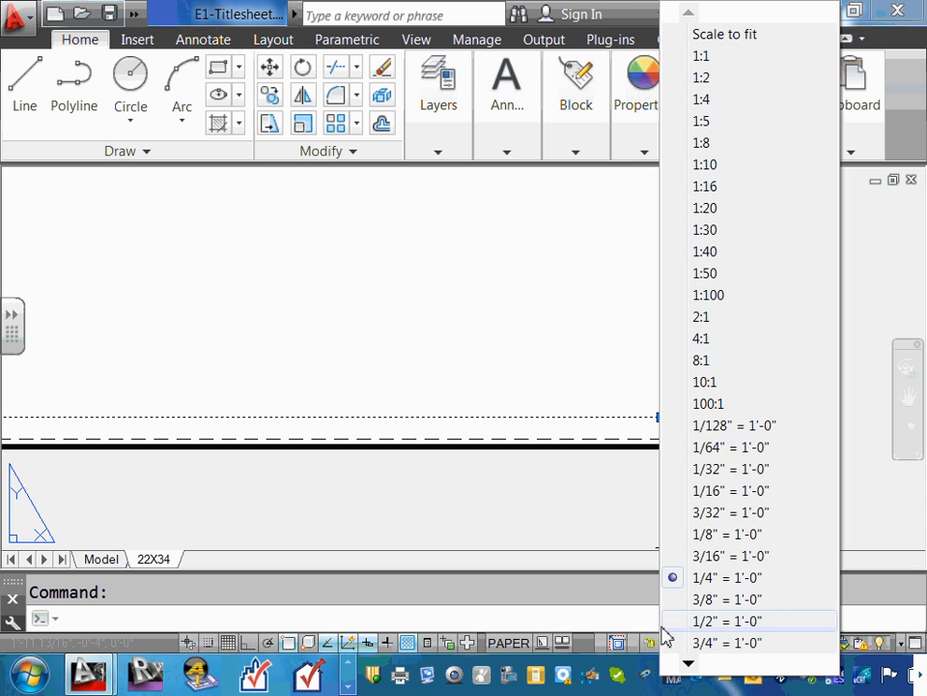
key("Escape")
left_click(736, 646)
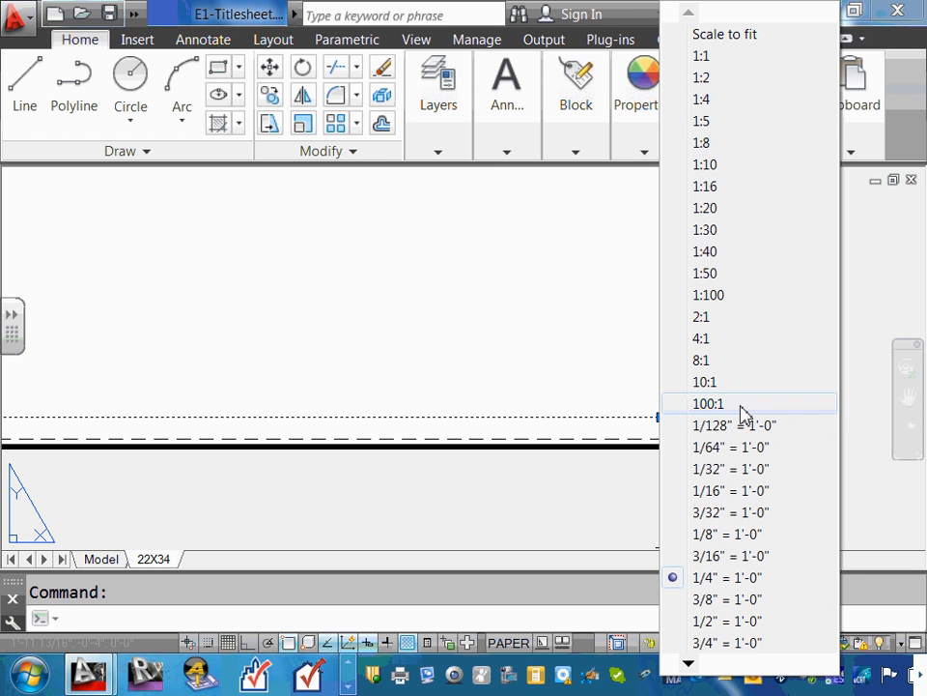
left_click(725, 536)
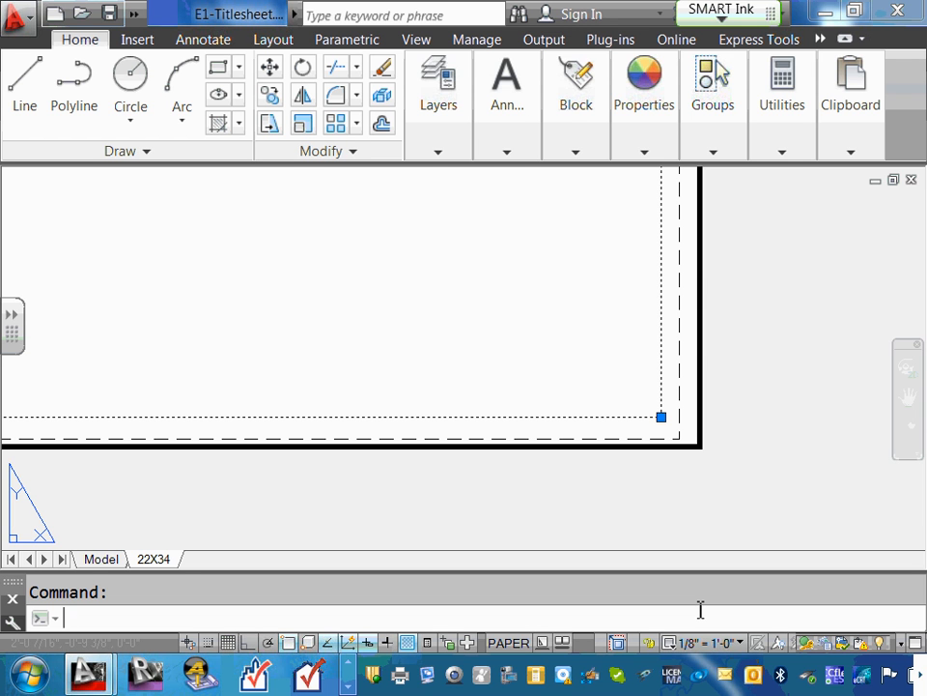
key("Escape")
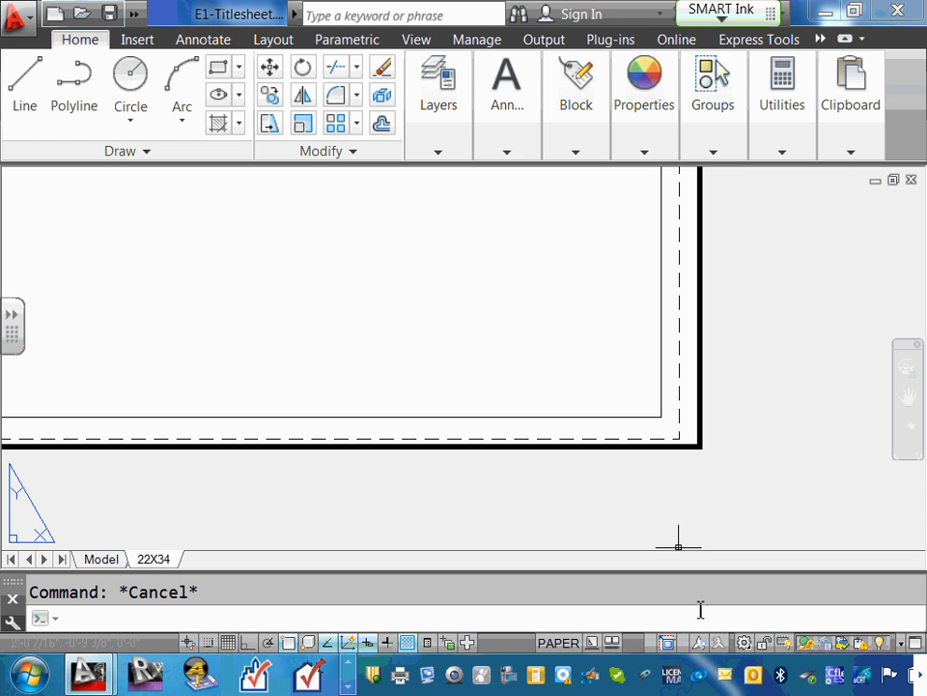
Step: Stretch the viewport's upper-right corner leftward in two moves, narrowing it to roughly the left third of the sheet
scroll(676, 387, "down", 3)
middle_click_drag(598, 337, 567, 381)
scroll(630, 330, "up", 2)
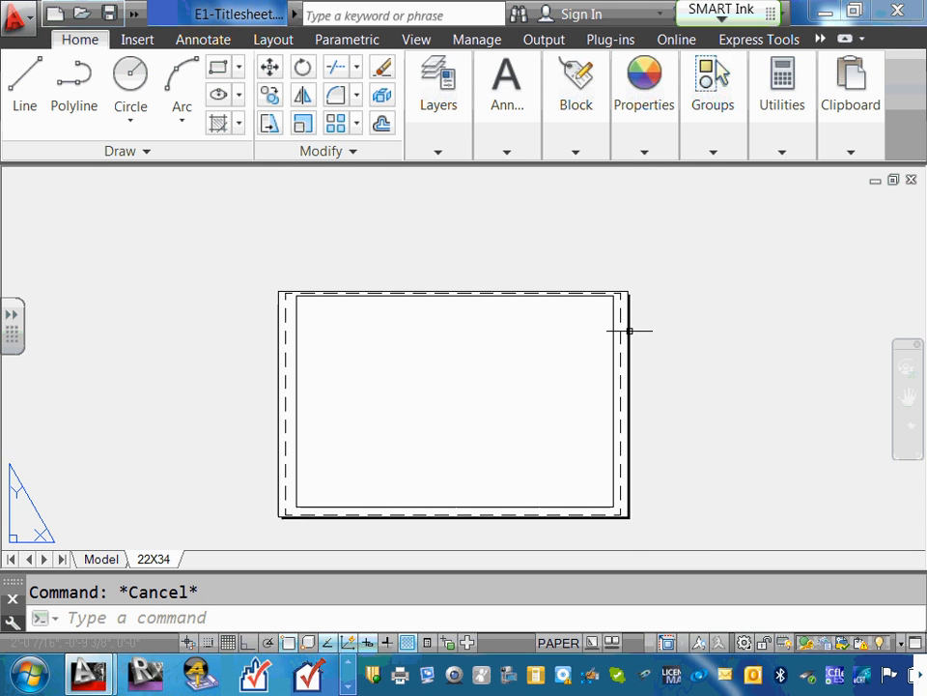
scroll(629, 330, "up", 3)
left_click(565, 188)
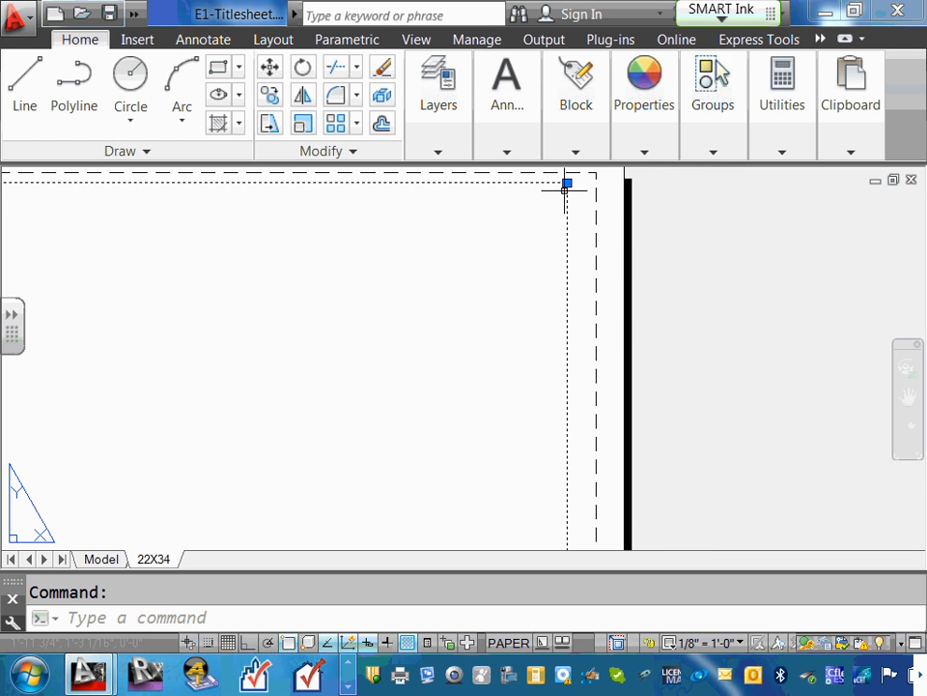
left_click(567, 183)
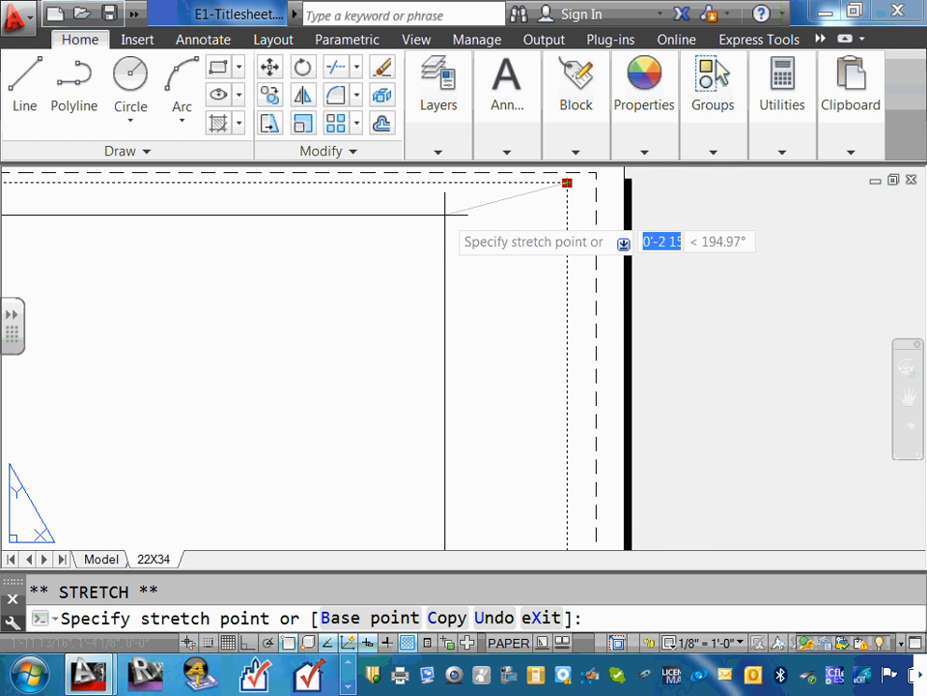
left_click(273, 204)
scroll(397, 240, "down", 5)
scroll(488, 351, "up", 4)
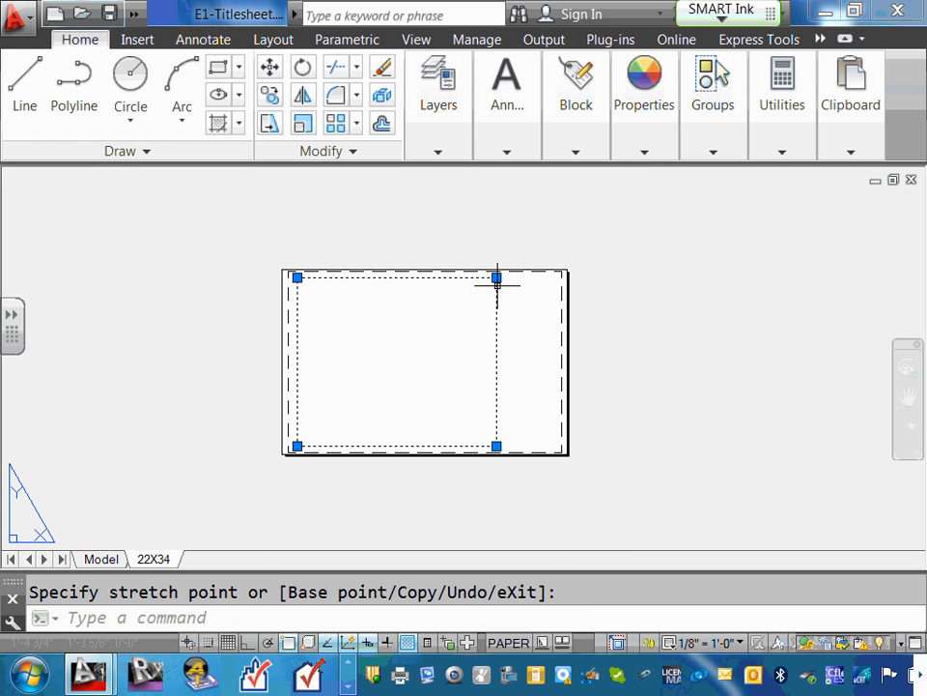
left_click(496, 277)
left_click(381, 277)
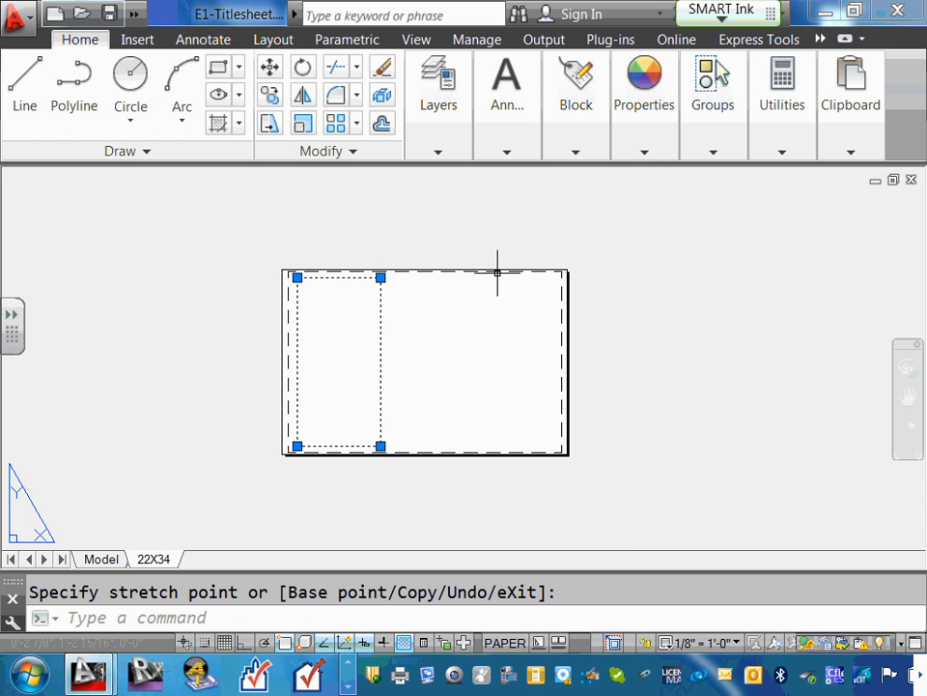
key("Escape")
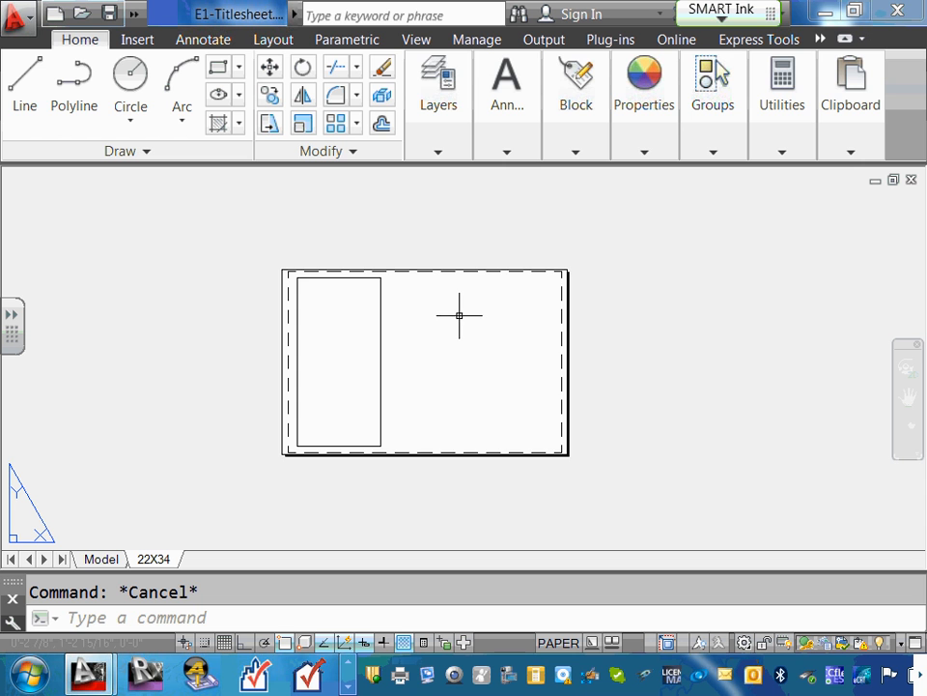
scroll(462, 314, "up", 2)
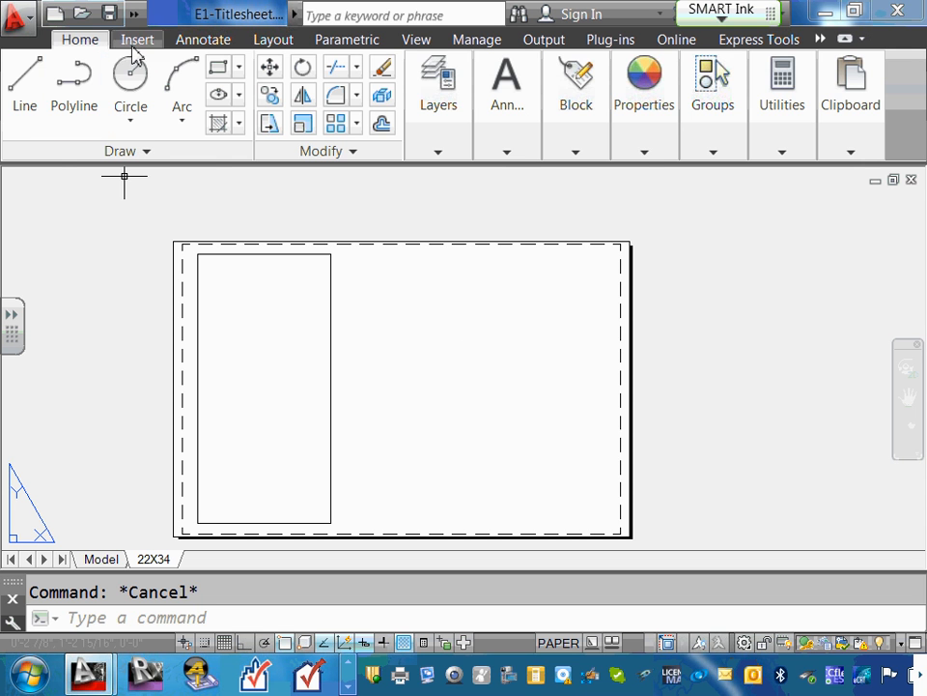
left_click(420, 42)
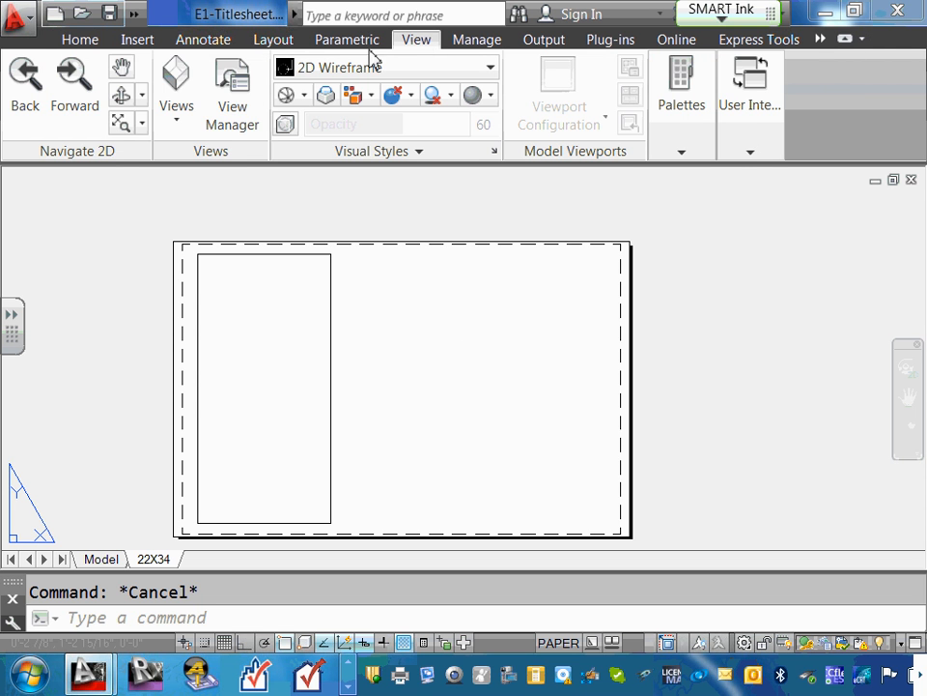
left_click(179, 126)
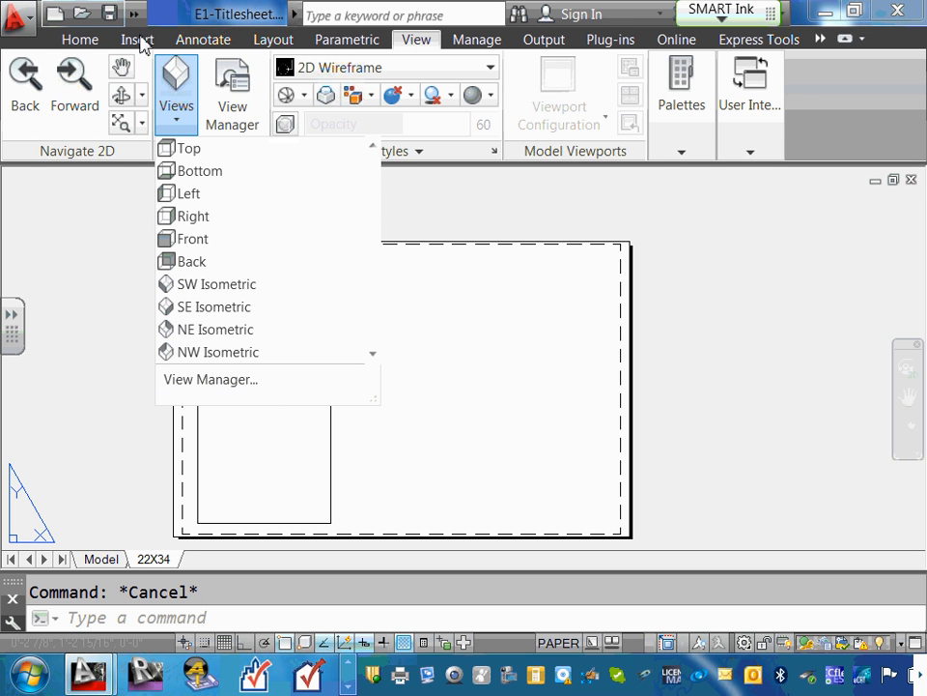
left_click(138, 40)
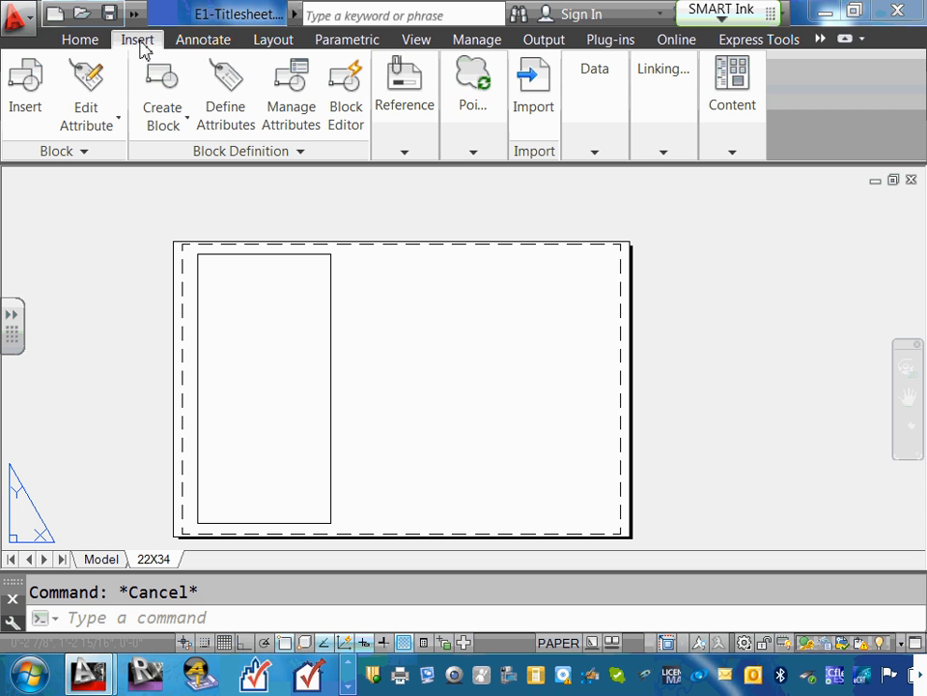
left_click(201, 618)
type("VIE")
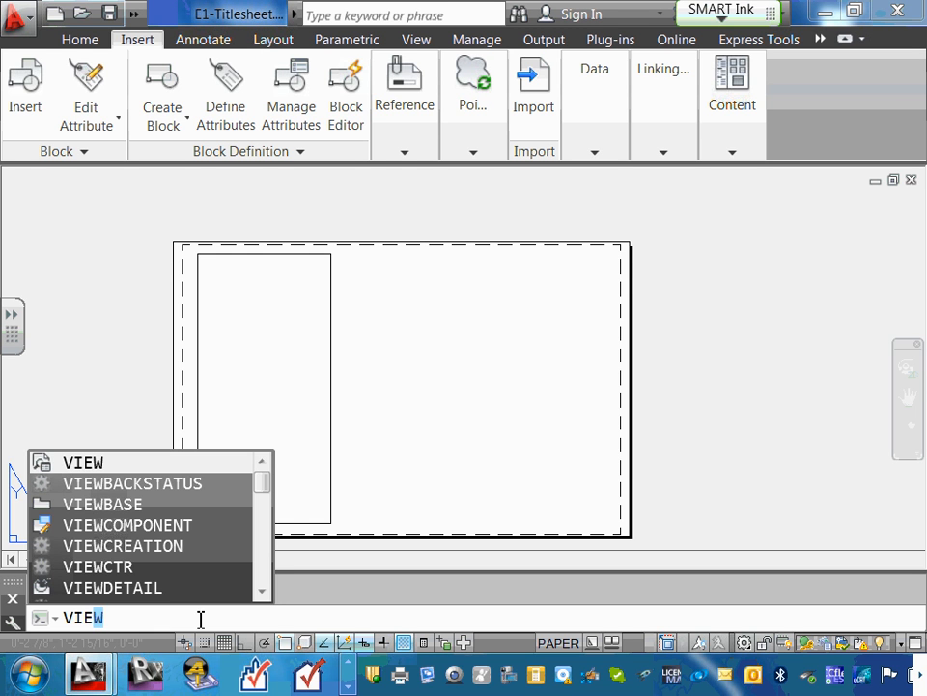
type("PO")
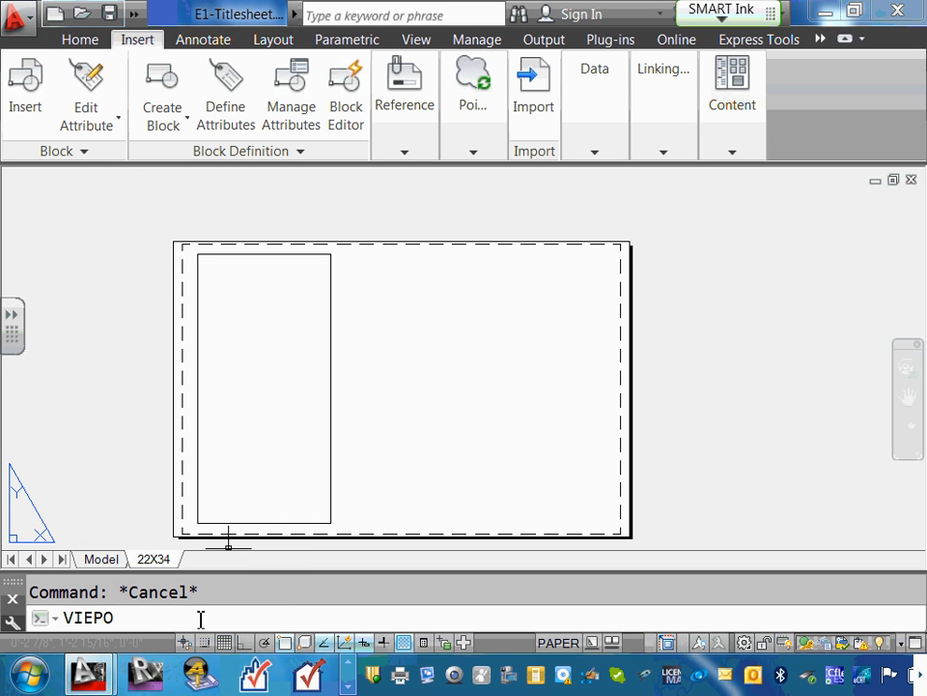
type("R")
key("BackSpace")
key("BackSpace")
key("BackSpace")
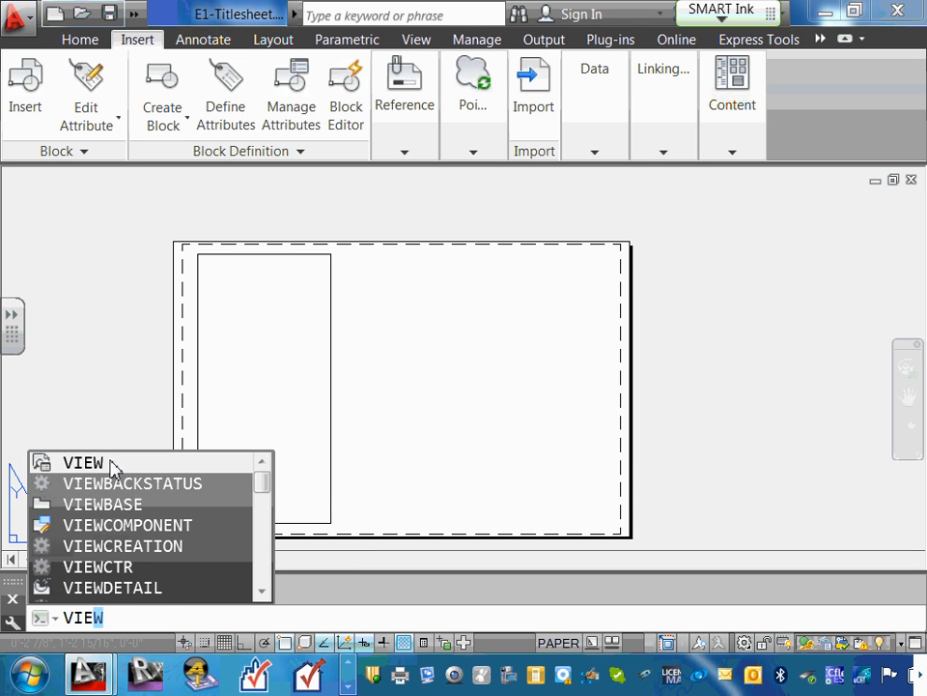
key("Escape")
key("Return")
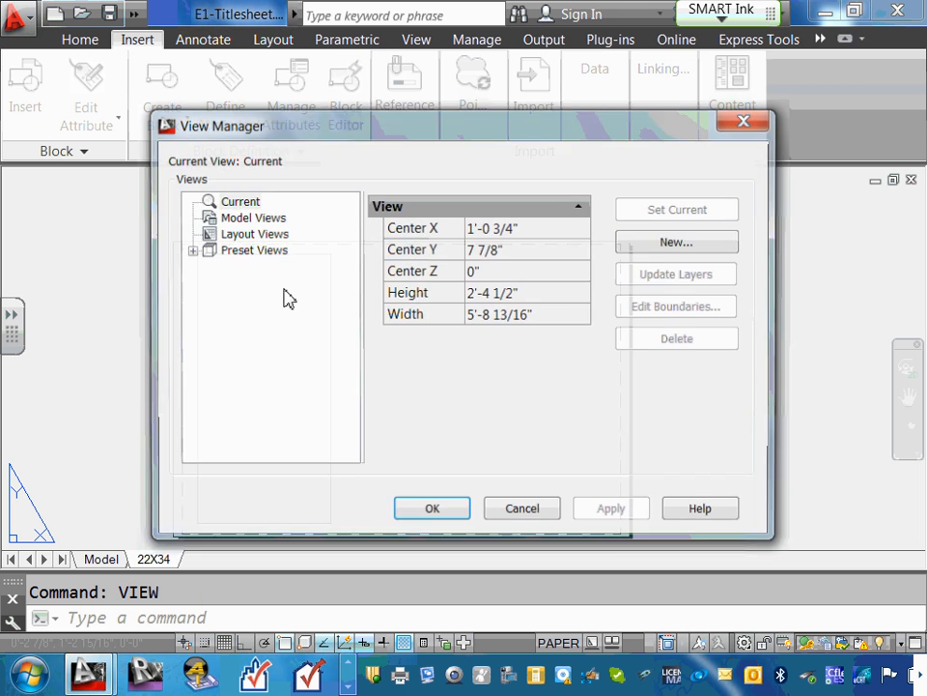
left_click(550, 514)
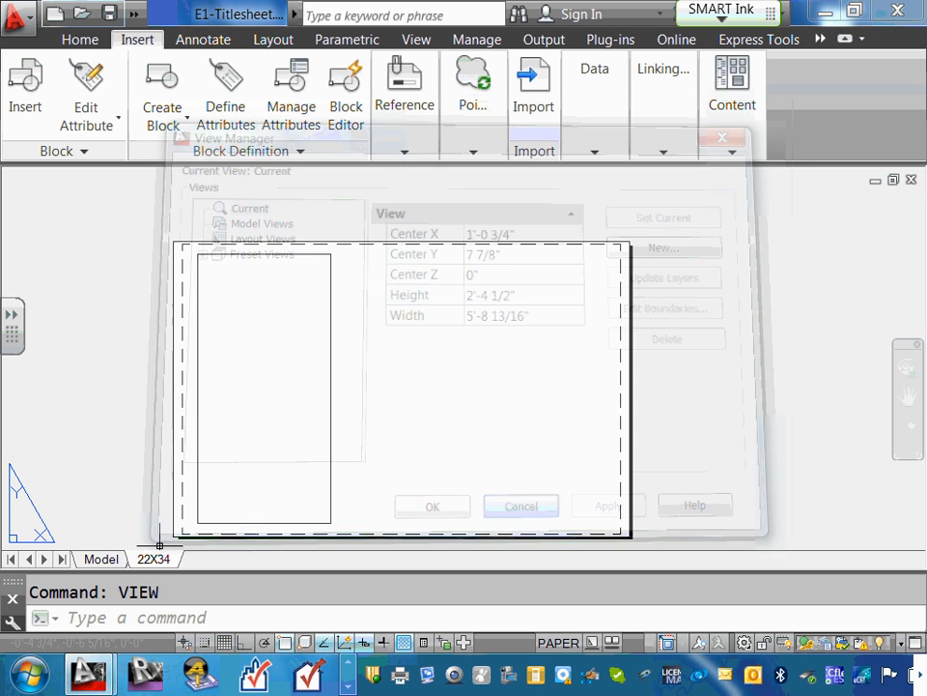
Step: Start the VIEWPORTS command and compare the previews of the standard single, two, three and four viewport configurations
type("VIEW")
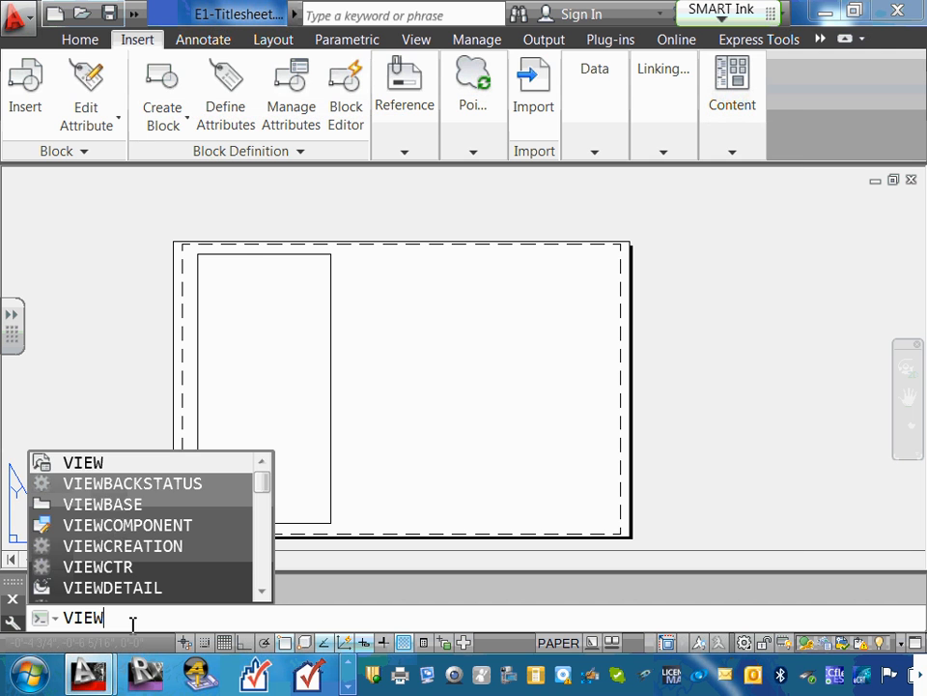
type("P")
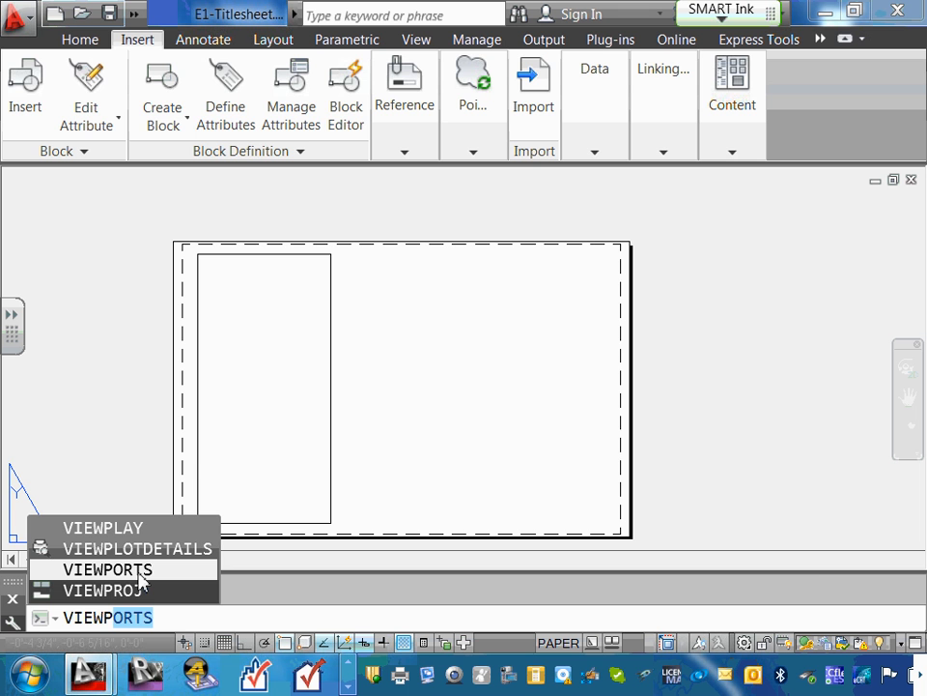
left_click(142, 580)
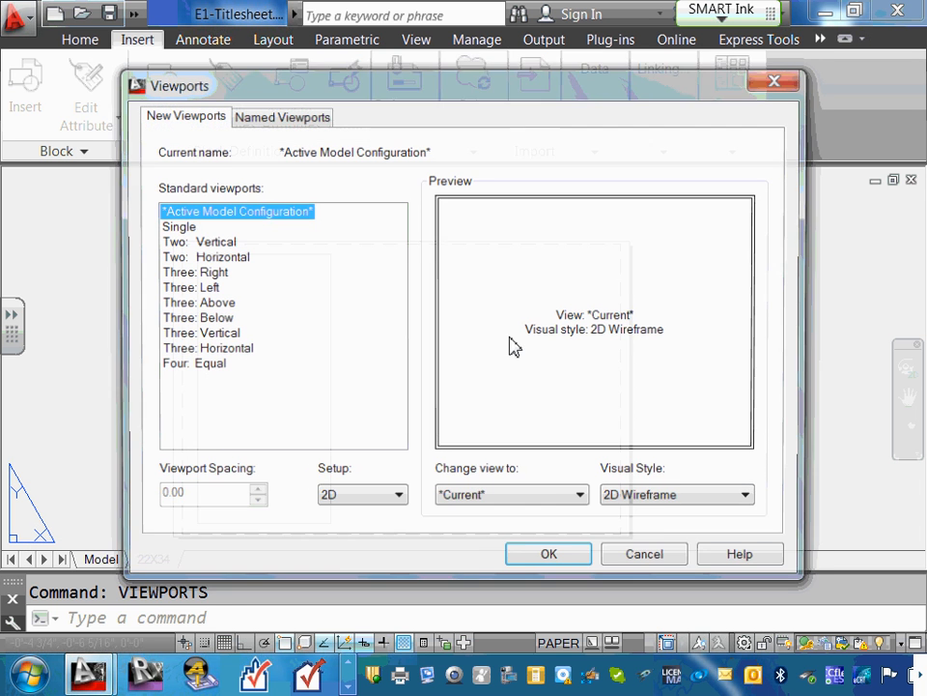
left_click(175, 228)
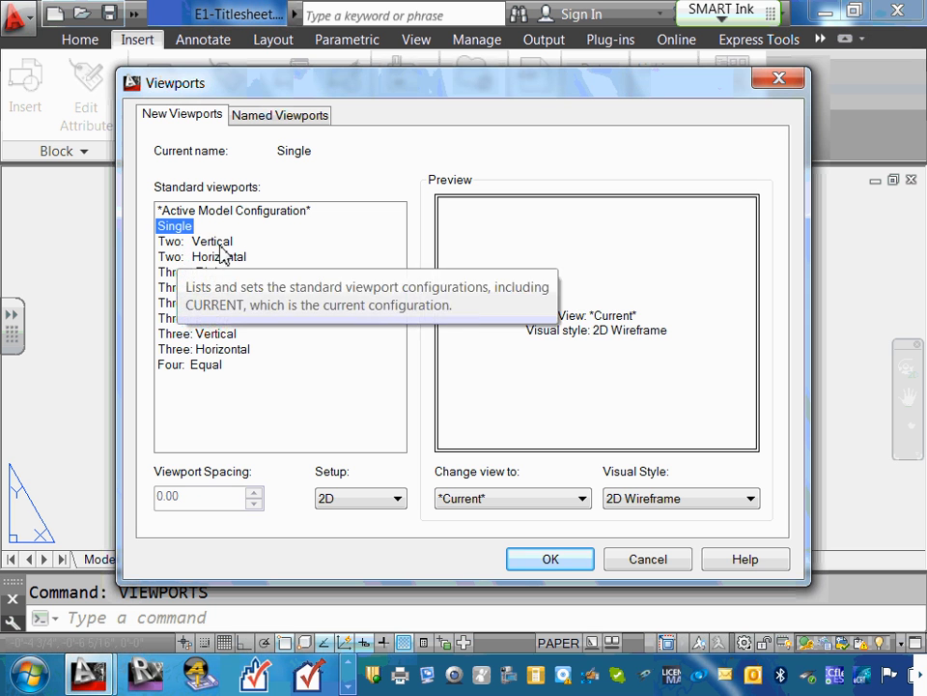
left_click(219, 243)
left_click(219, 257)
left_click(213, 276)
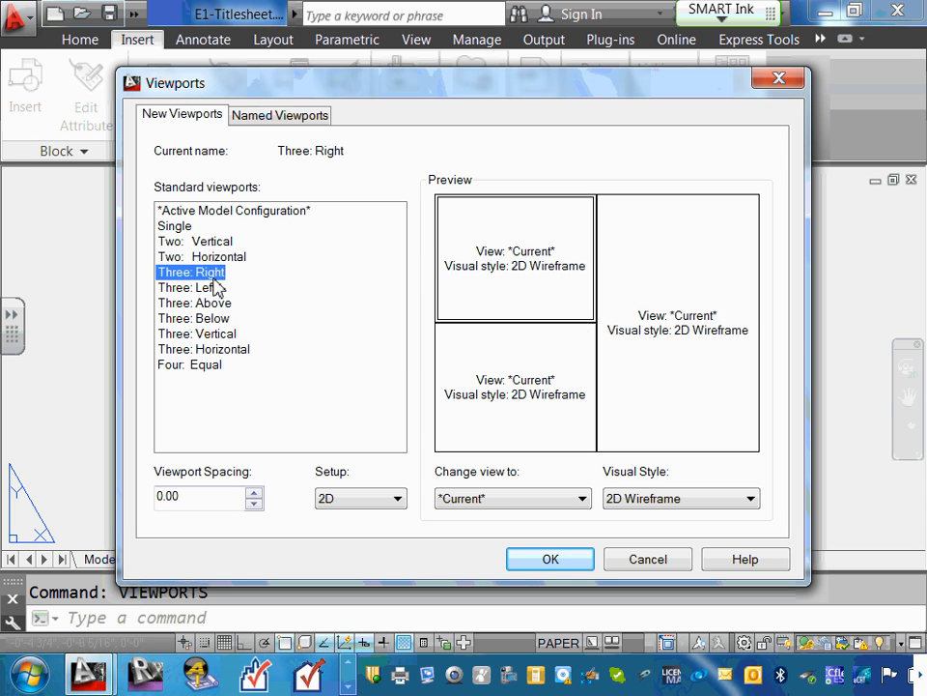
left_click(204, 306)
left_click(199, 335)
left_click(191, 367)
left_click(203, 349)
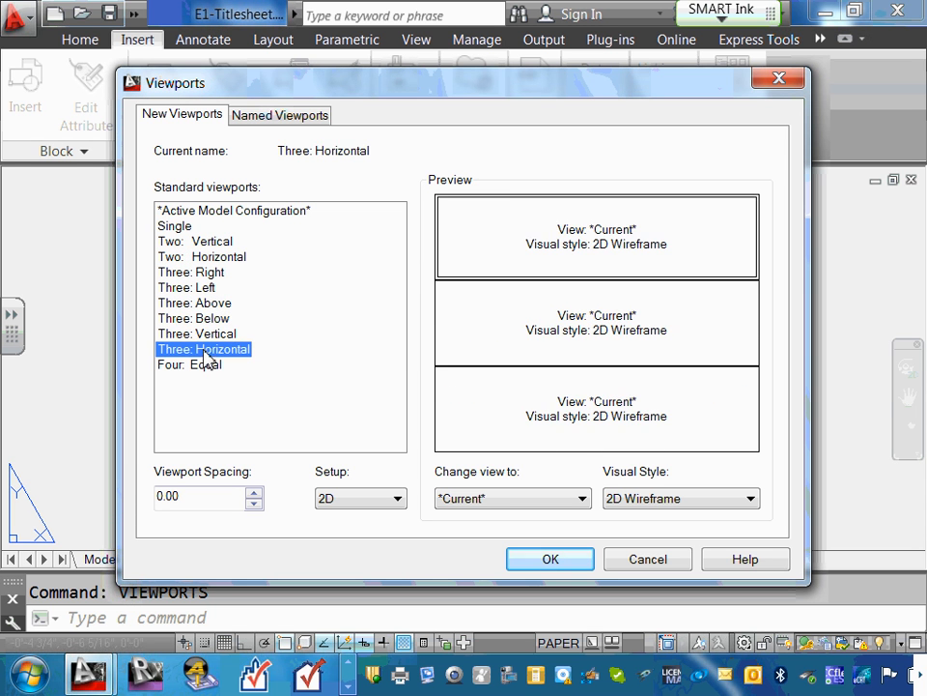
left_click(205, 335)
left_click(209, 304)
left_click(213, 288)
left_click(216, 259)
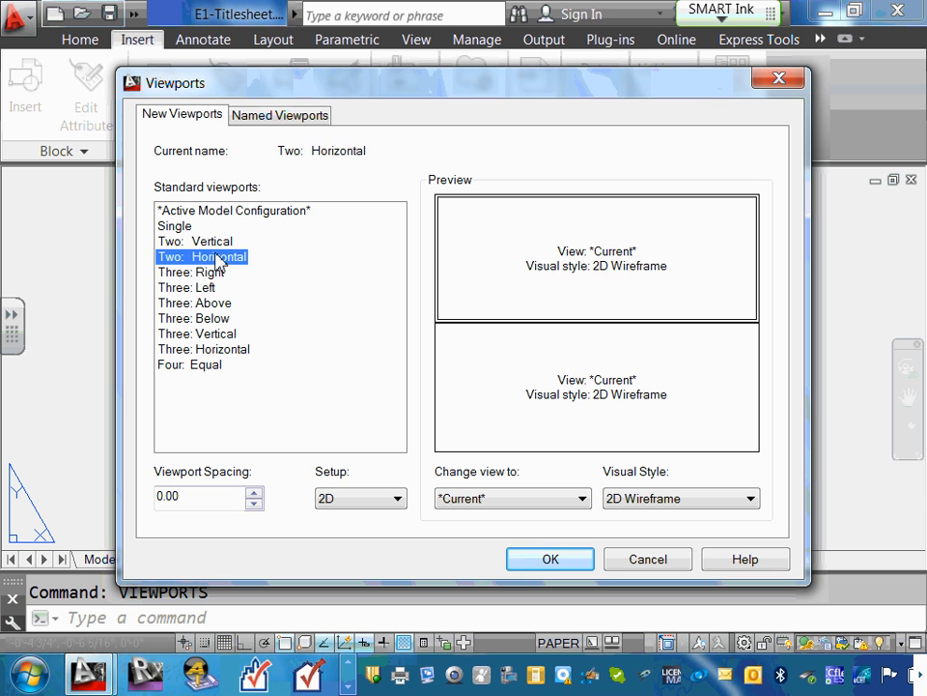
left_click(210, 275)
left_click(208, 303)
left_click(207, 332)
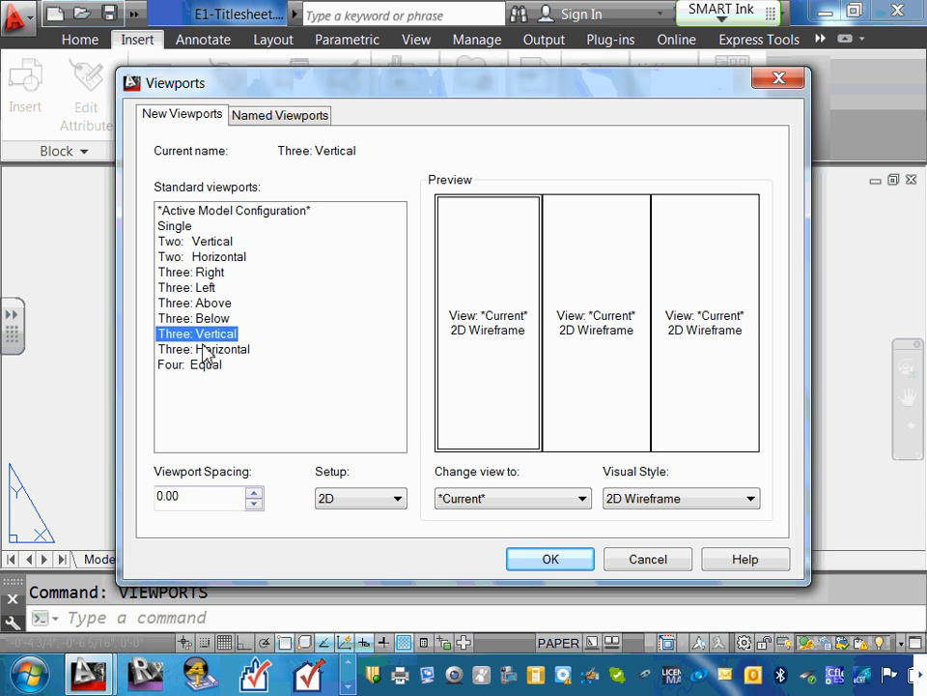
Step: Create a single viewport filling the empty area beside the narrow one, and delete that new viewport again
left_click(179, 226)
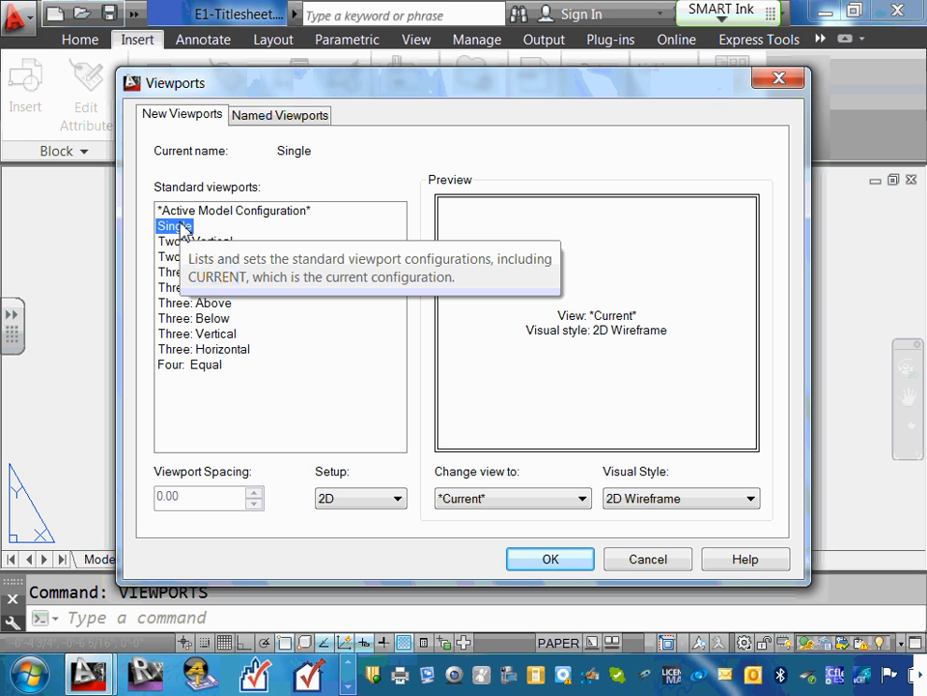
left_click(557, 572)
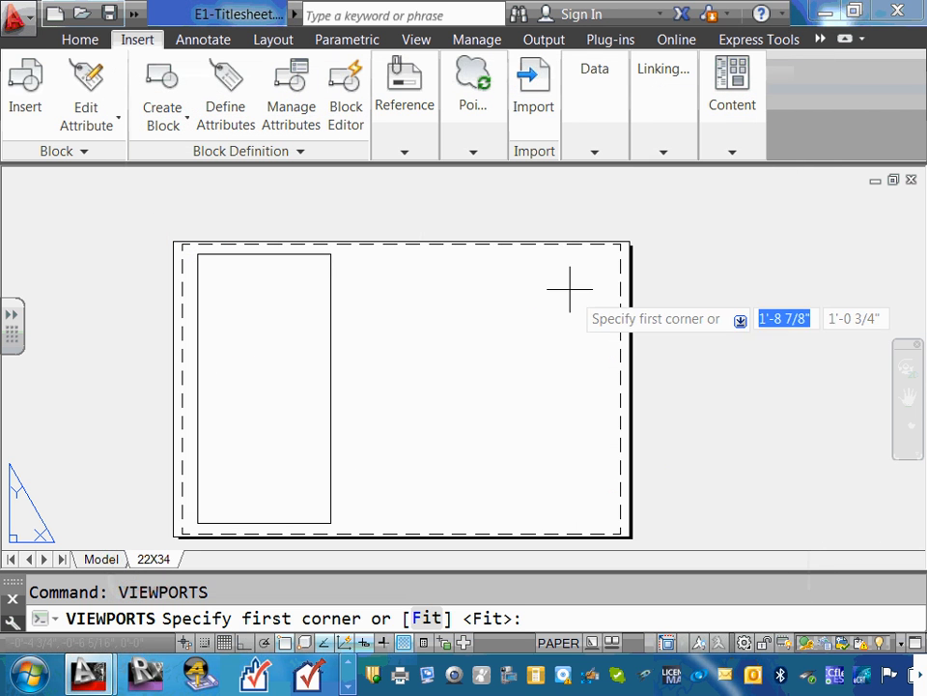
left_click(361, 263)
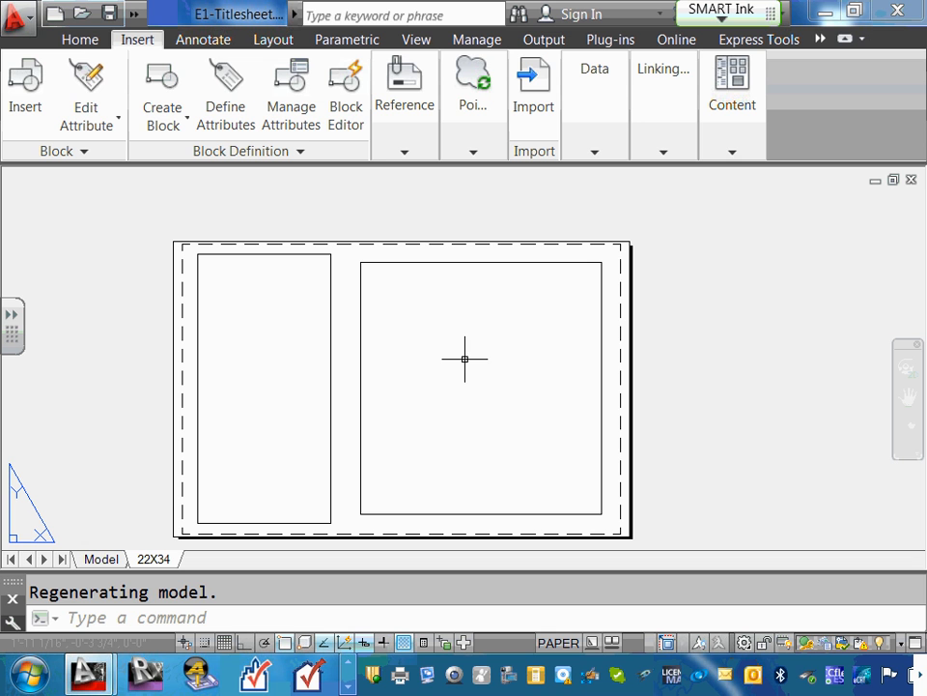
left_click(503, 262)
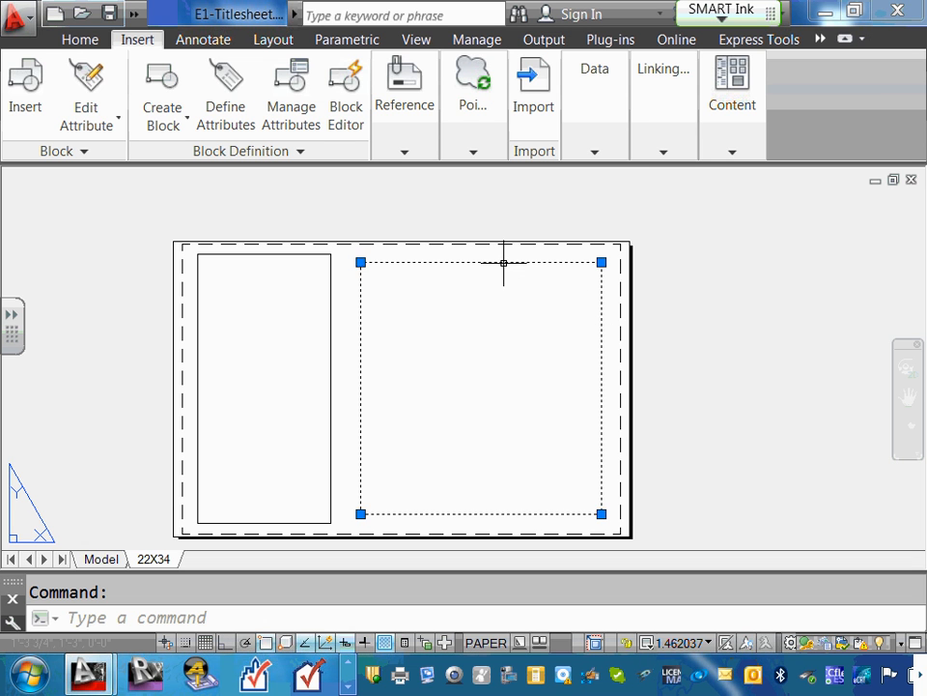
key("Delete")
Step: Move the narrow viewport across the 22X34 sheet in two moves, placing it near the right edge of the printable area
left_click(330, 270)
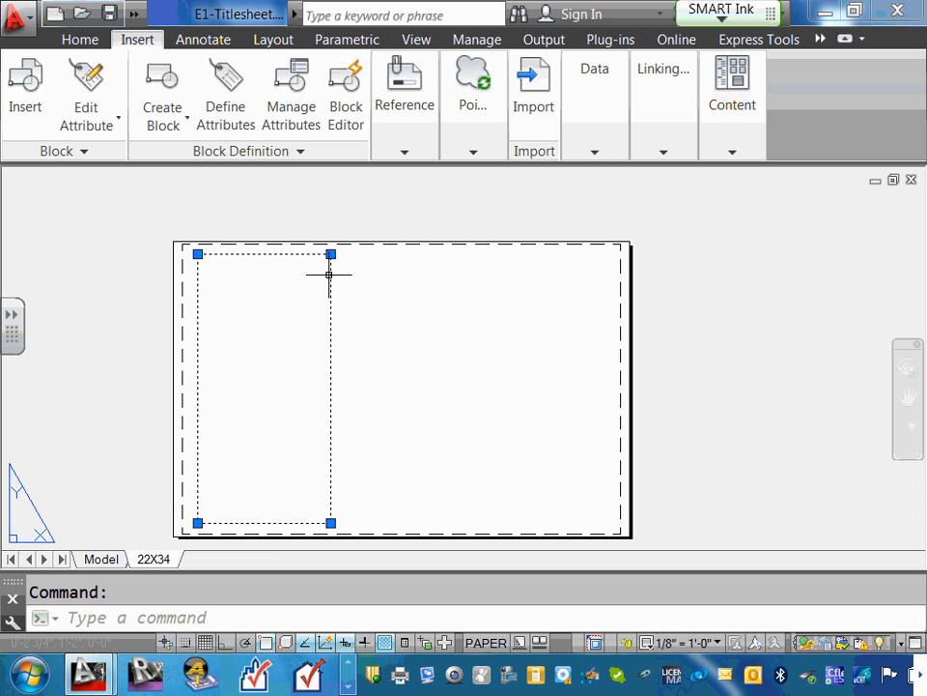
left_click_drag(330, 257, 468, 271)
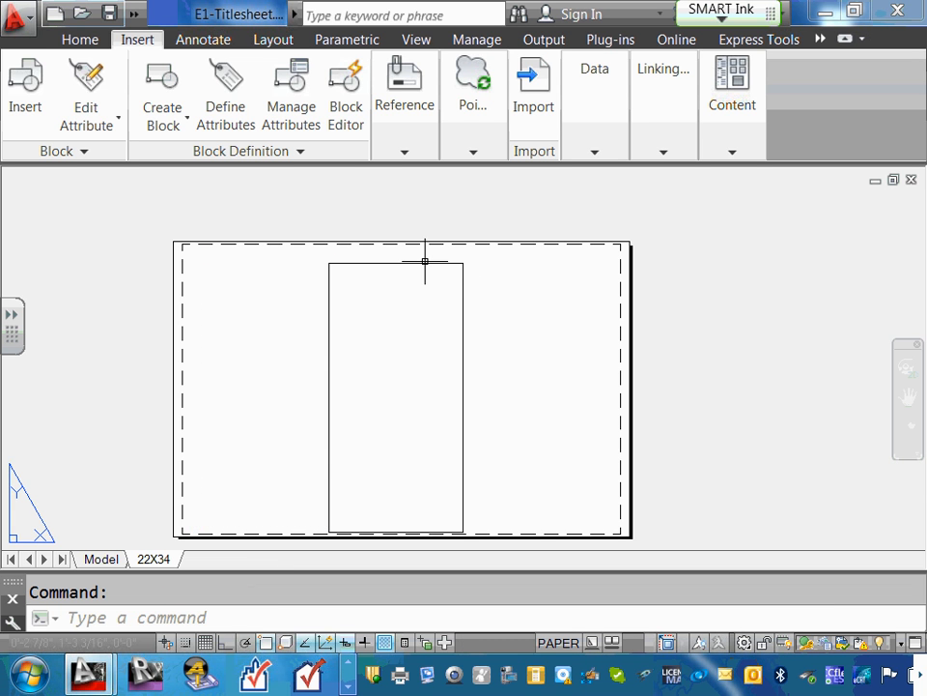
left_click(425, 262)
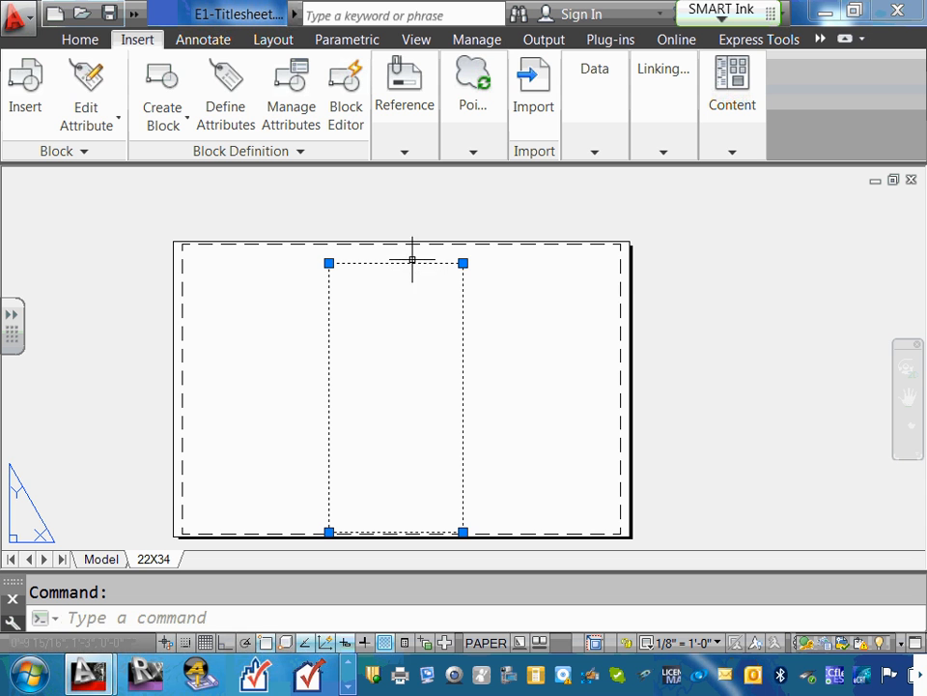
left_click(415, 258)
left_click(402, 261)
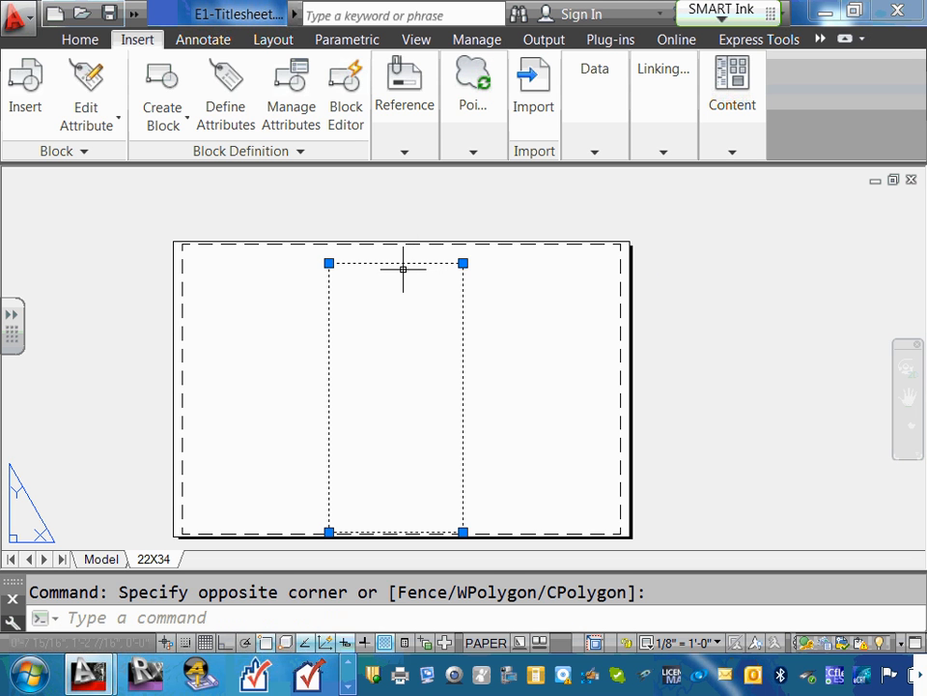
left_click_drag(402, 261, 546, 263)
Step: Stretch the viewport's upper-left corner to the sheet's upper-left, just inside the printable area, so the viewport nearly fills it
left_click(422, 290)
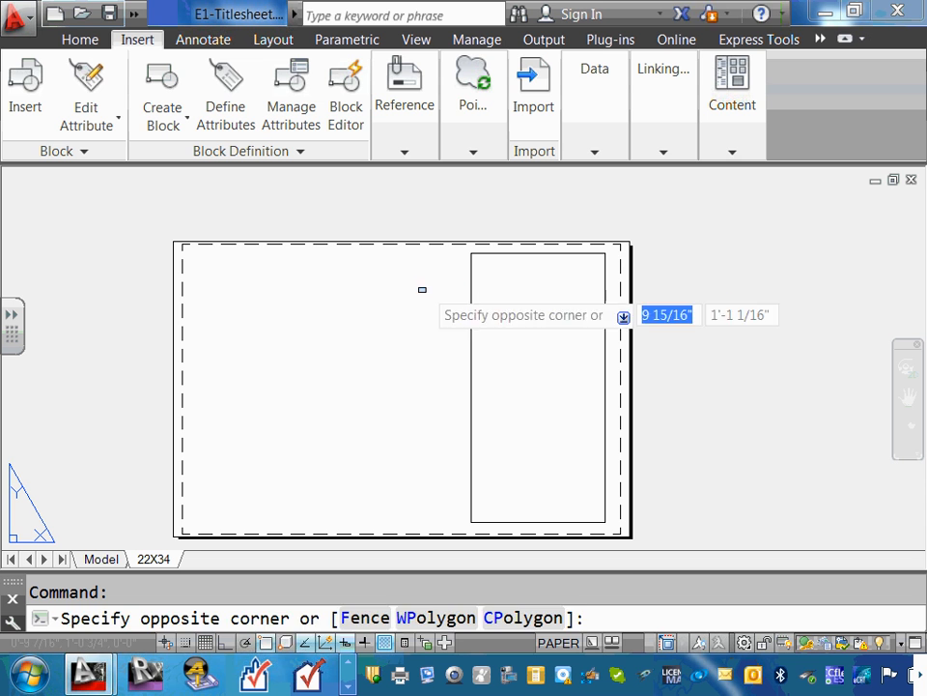
left_click(462, 277)
left_click(473, 270)
left_click(470, 253)
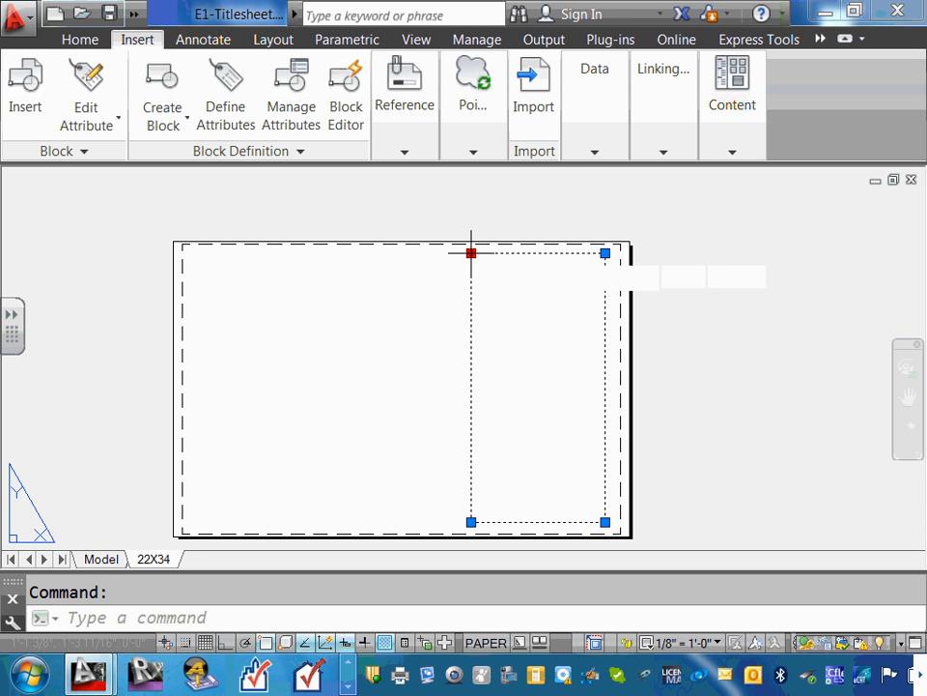
left_click(192, 250)
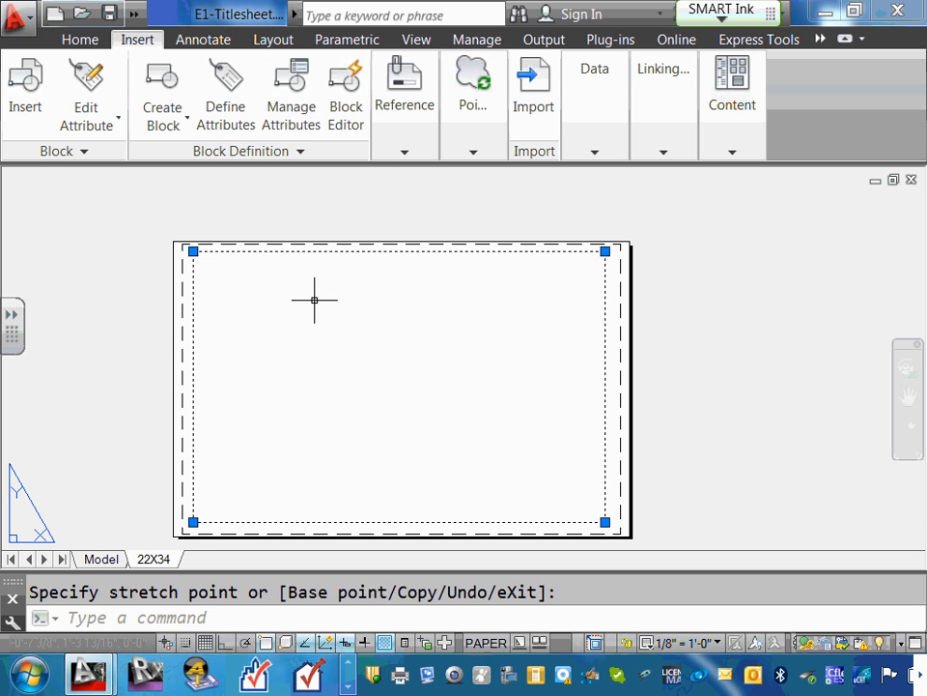
key("Escape")
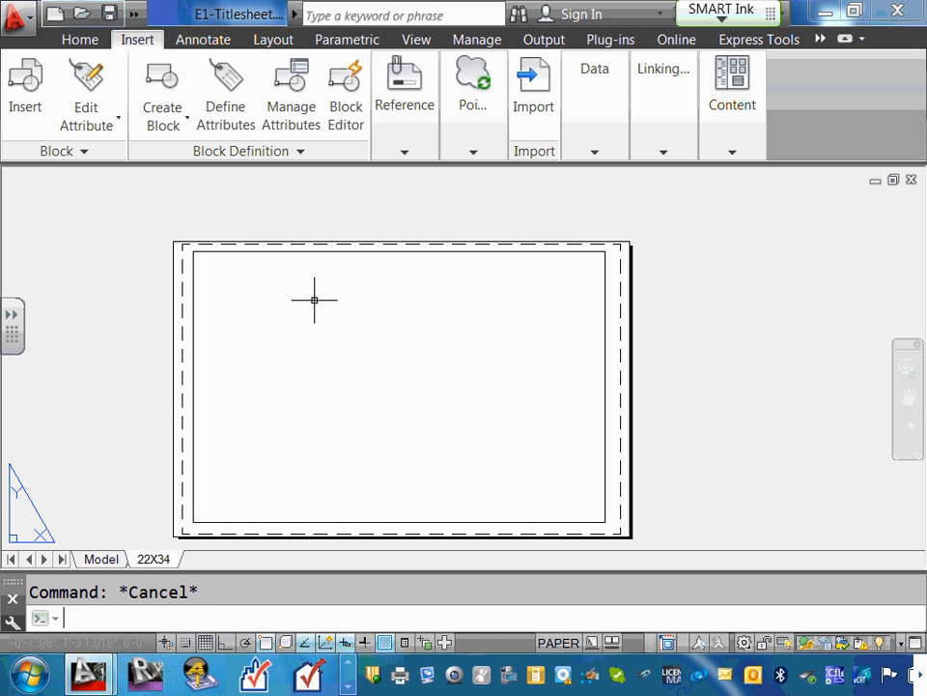
left_click(603, 431)
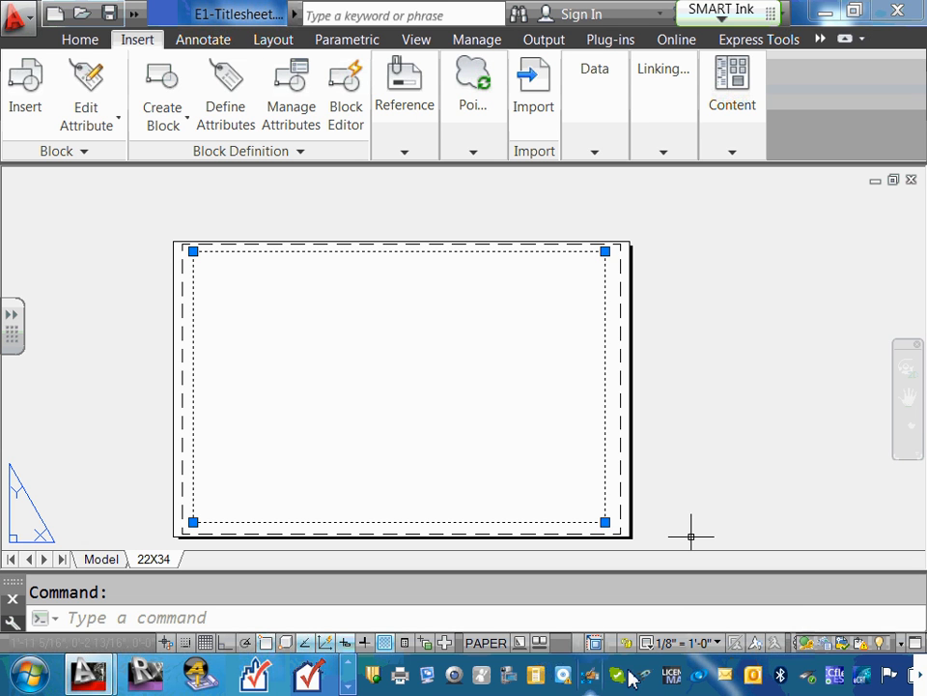
left_click(614, 444)
key("Escape")
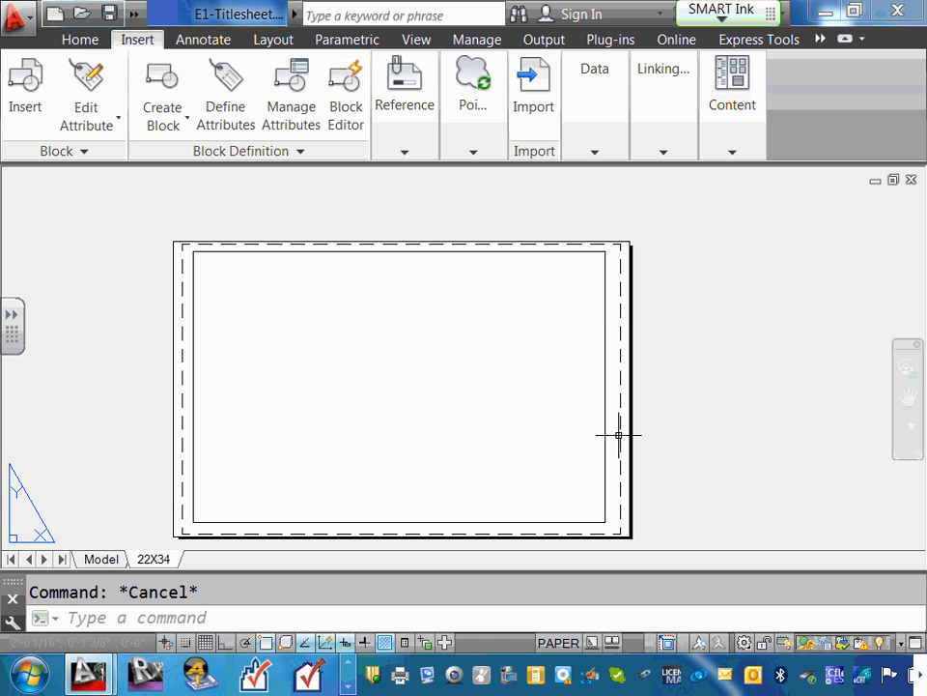
left_click(480, 114)
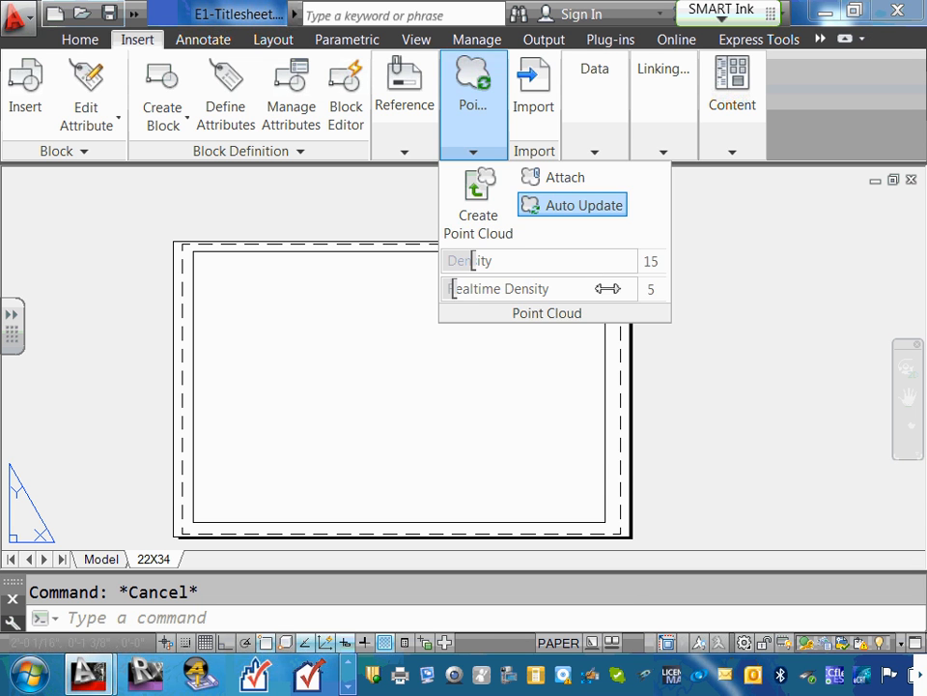
Step: Assign the 22X34 layout's viewport to the E-VIEWPORT layer and deselect it
left_click(605, 371)
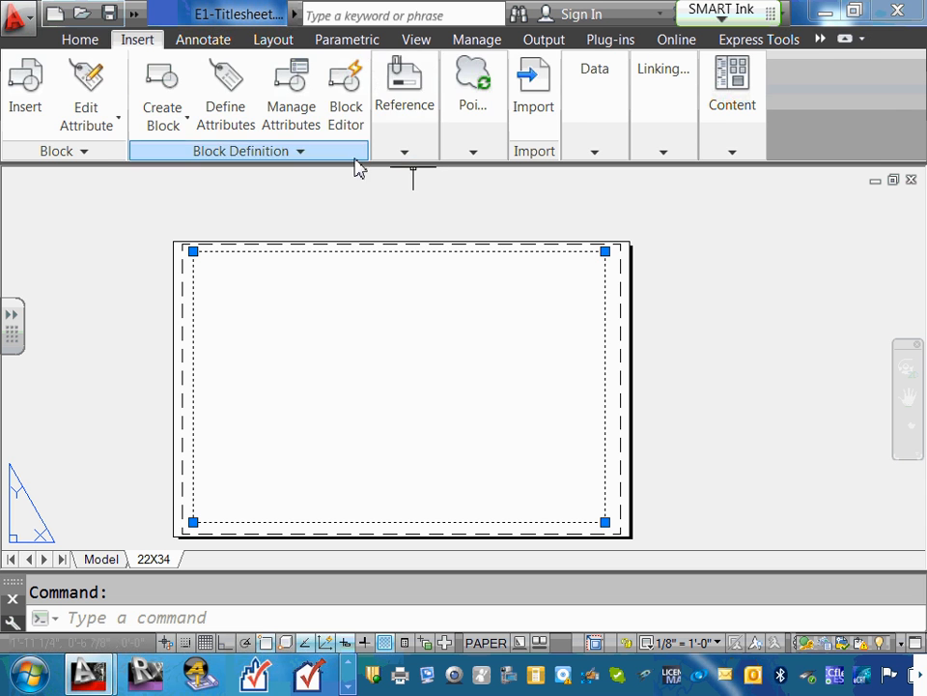
left_click(87, 43)
left_click(440, 146)
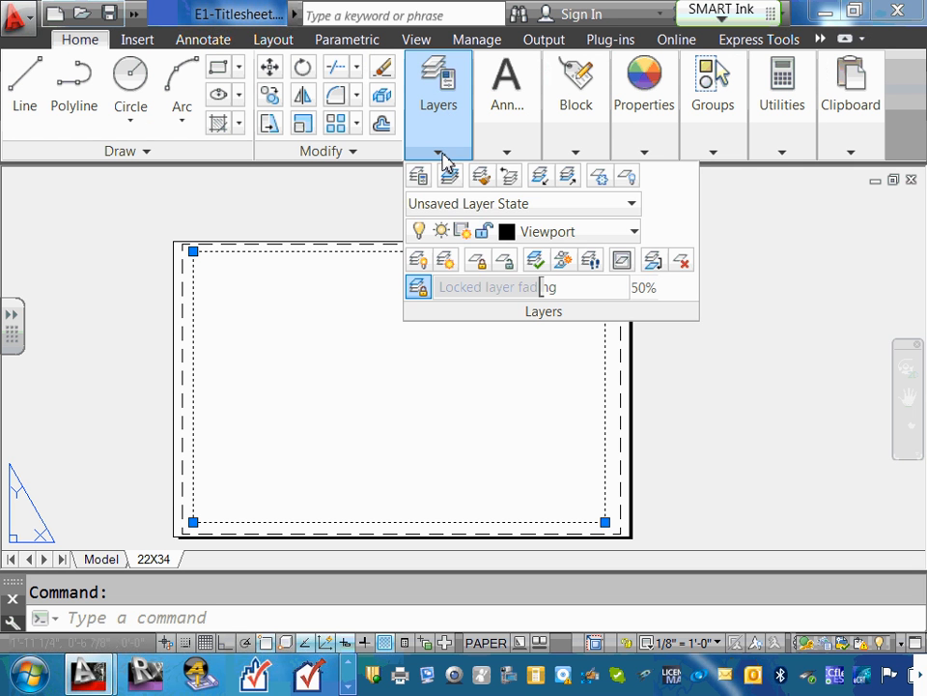
left_click(636, 237)
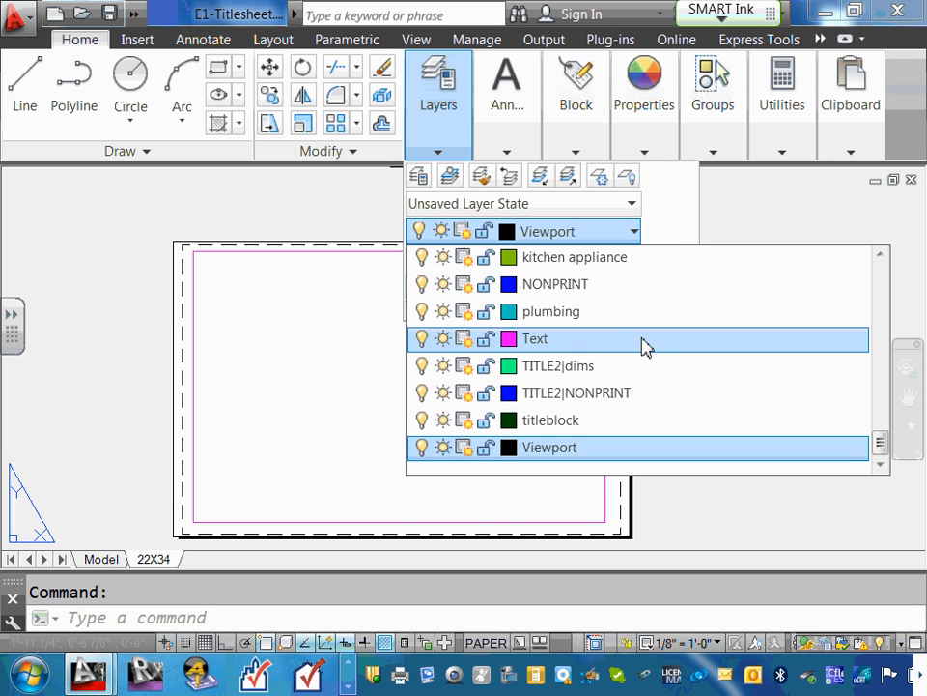
scroll(641, 344, "up", 4)
scroll(610, 323, "up", 3)
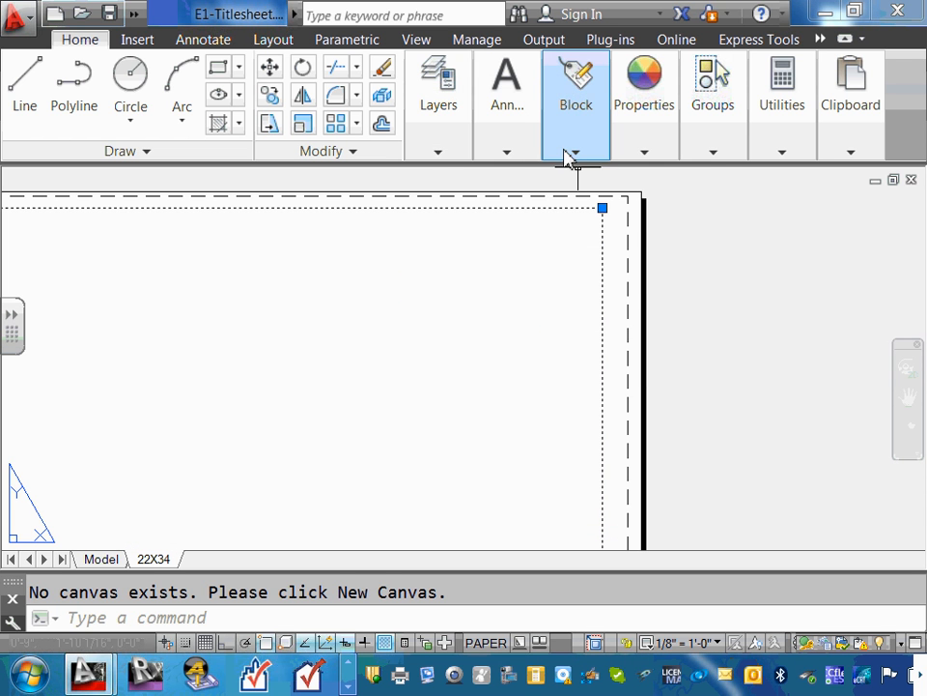
mouse_move(442, 162)
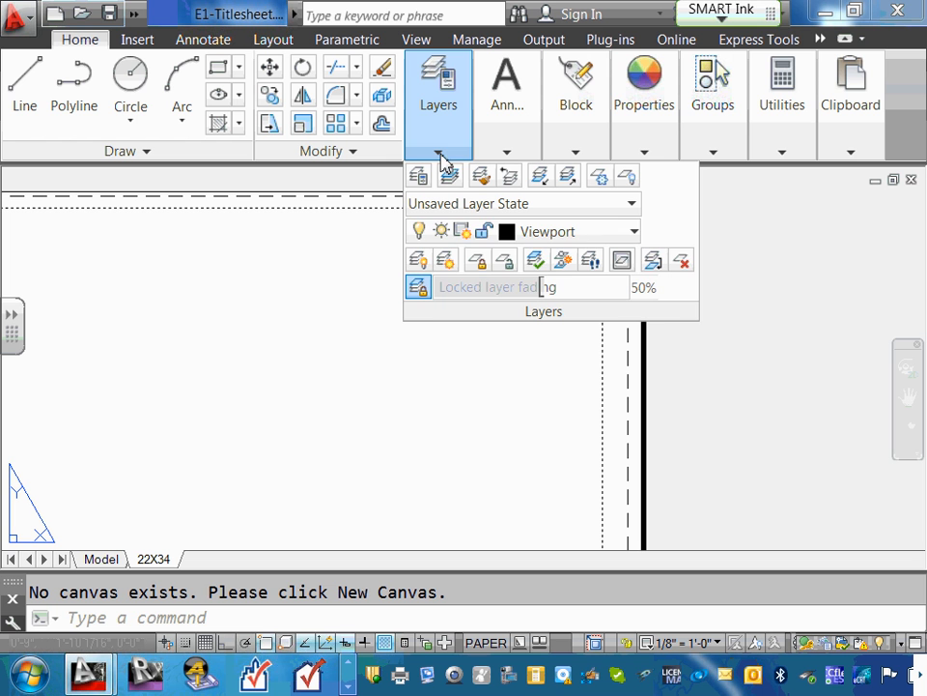
left_click(638, 237)
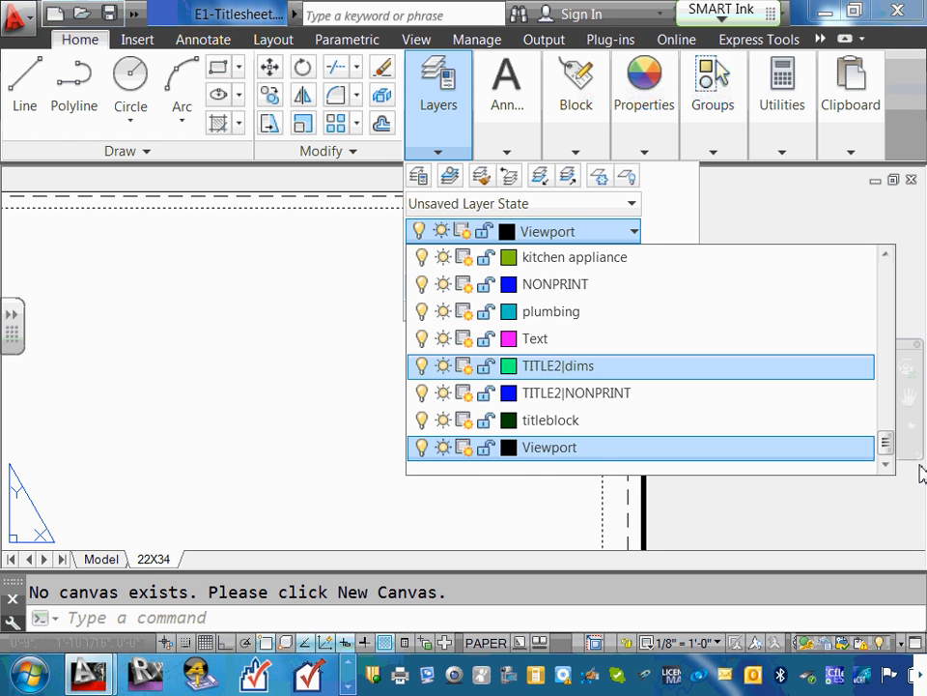
left_click_drag(885, 443, 880, 342)
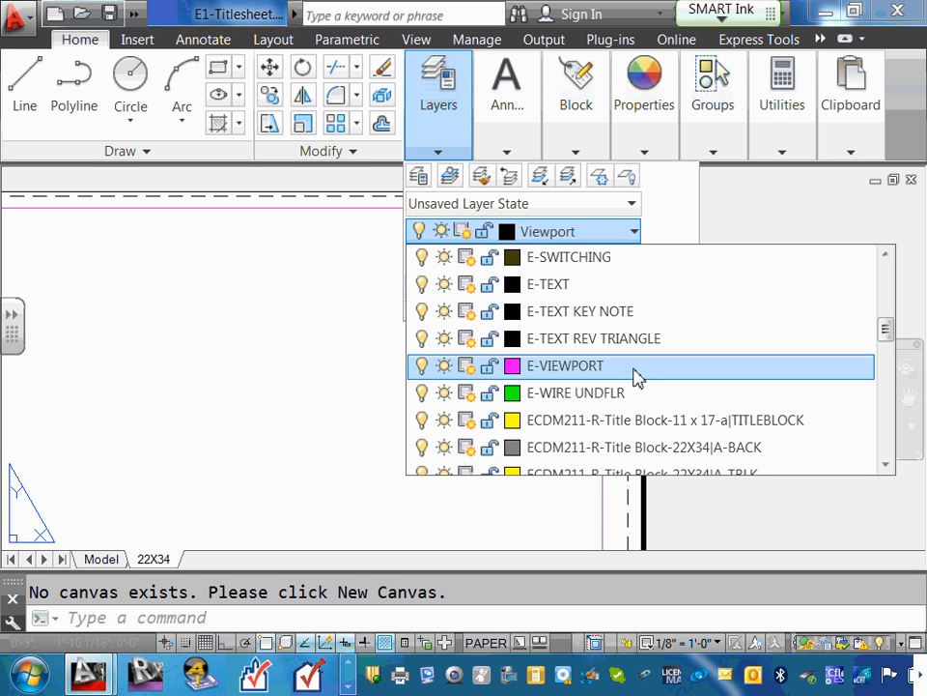
left_click(635, 369)
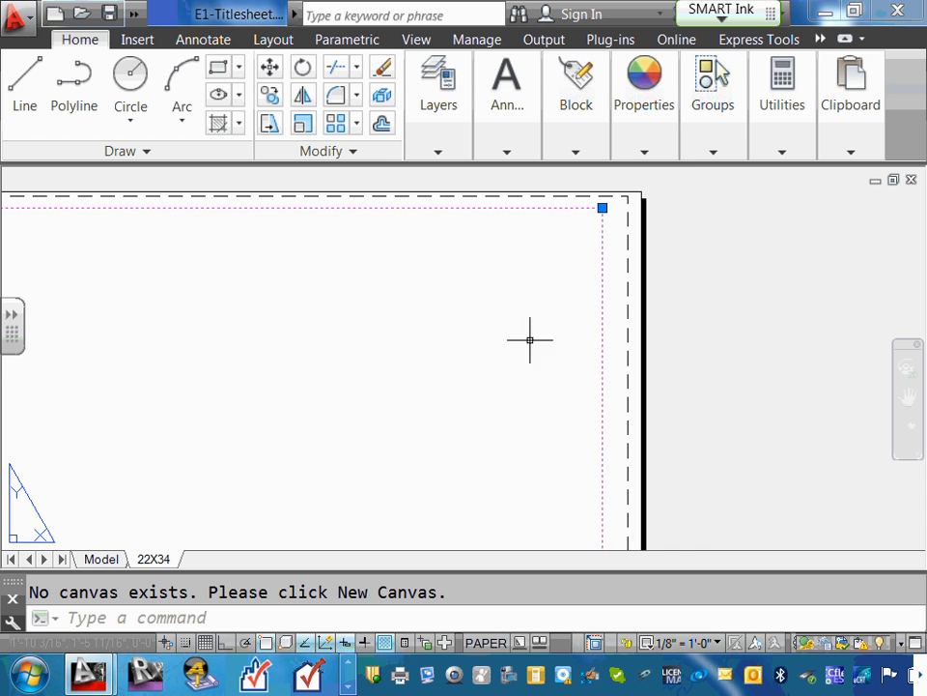
scroll(534, 333, "down", 5)
scroll(480, 324, "up", 4)
key("Escape")
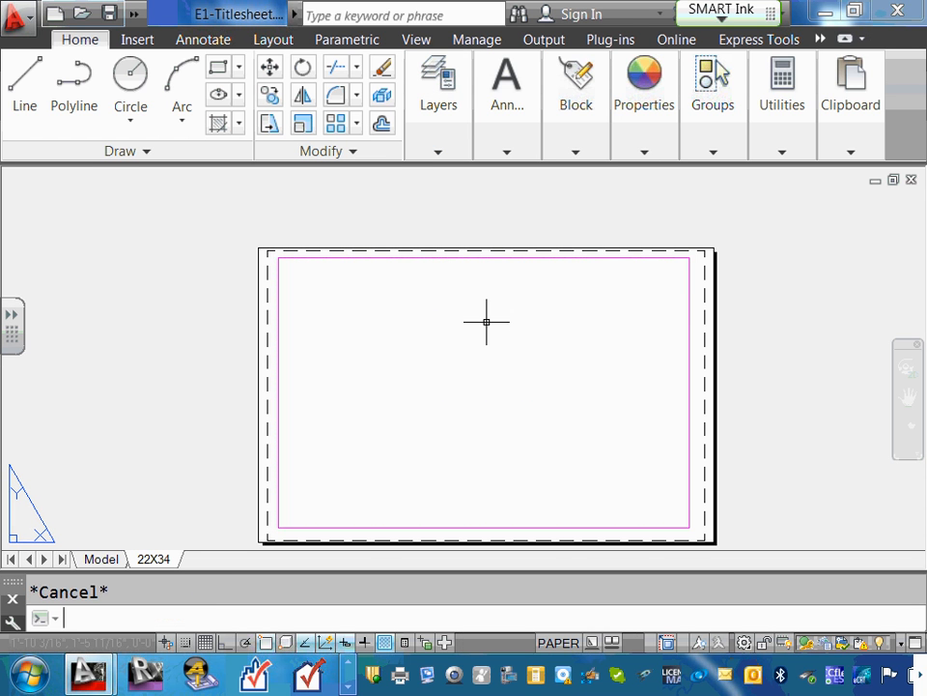
Step: Check the viewport's layer and the neighbouring entries in the layer list, and view model space before returning to the 22X34 layout
left_click(690, 295)
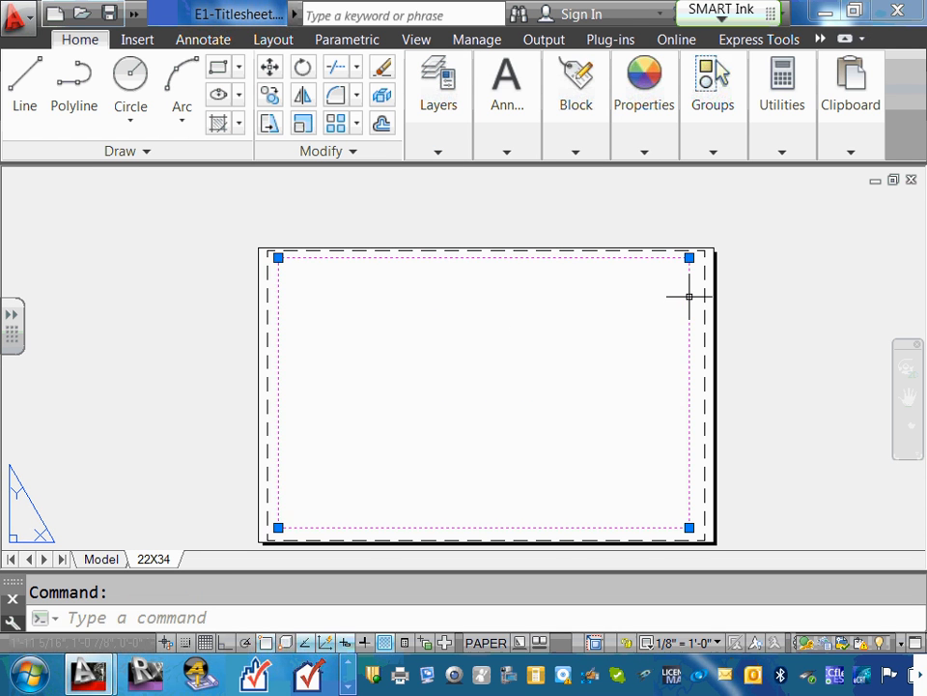
left_click(352, 153)
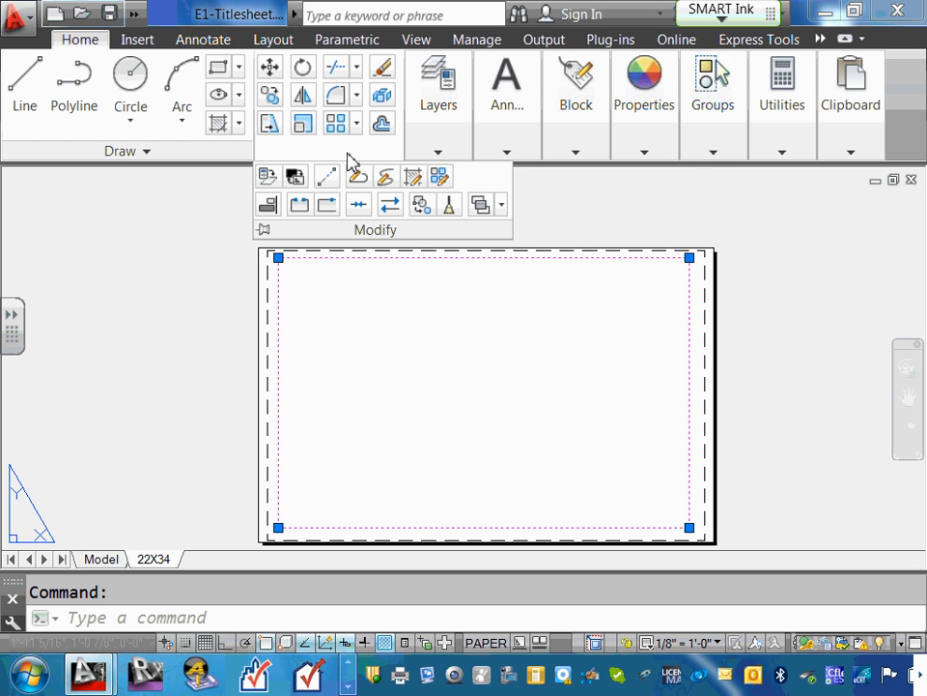
left_click(439, 155)
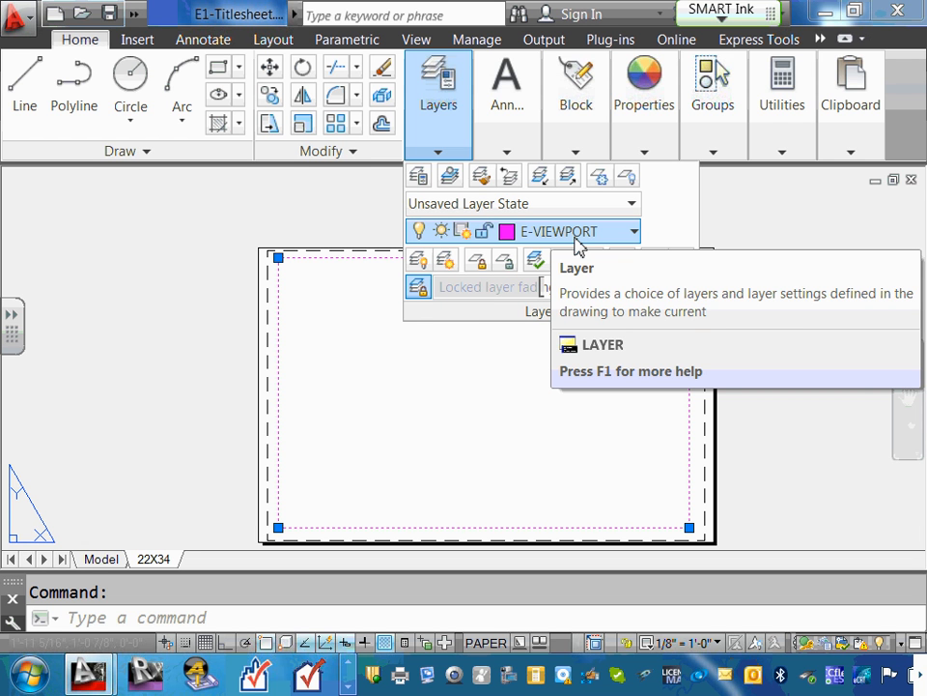
key("Escape")
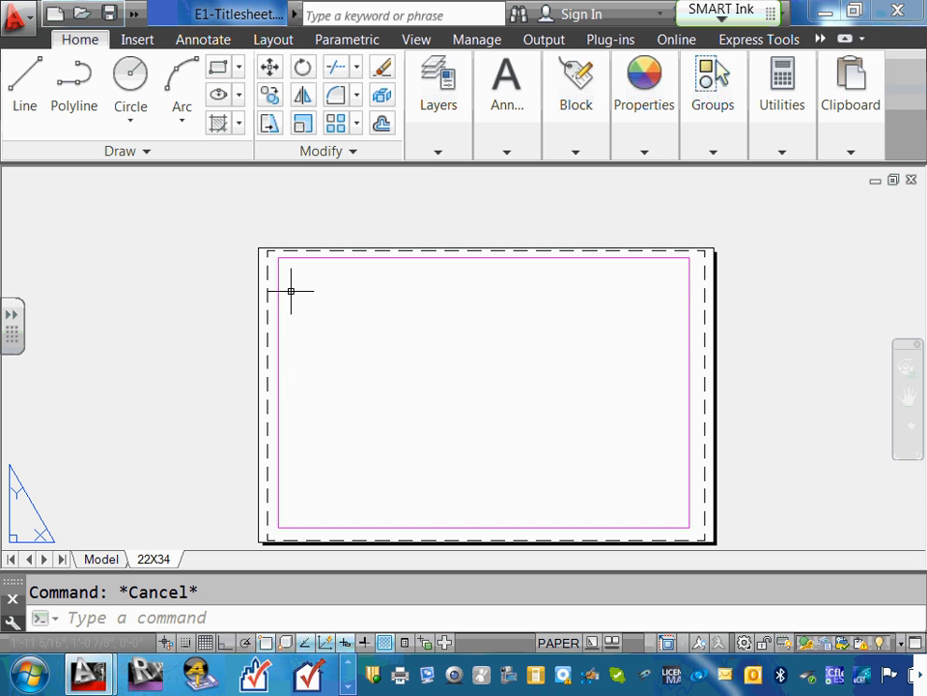
left_click(688, 298)
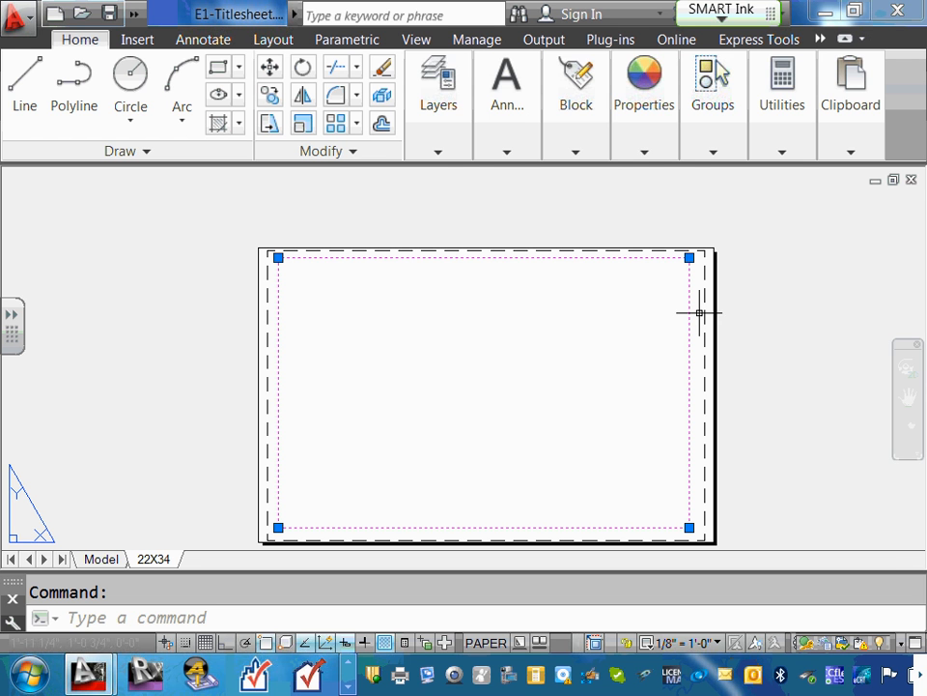
left_click(438, 153)
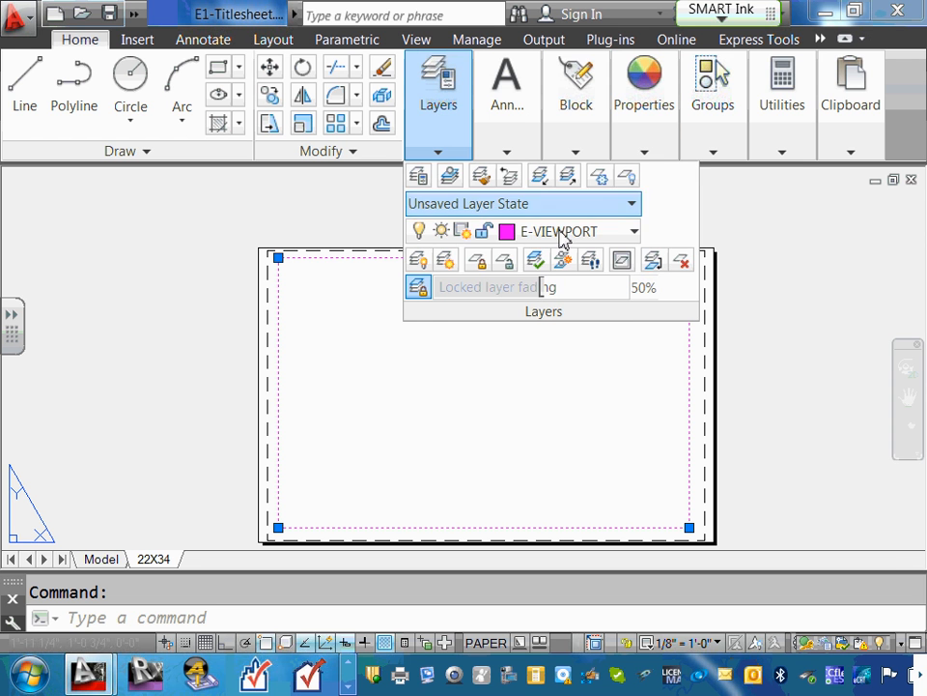
left_click(634, 236)
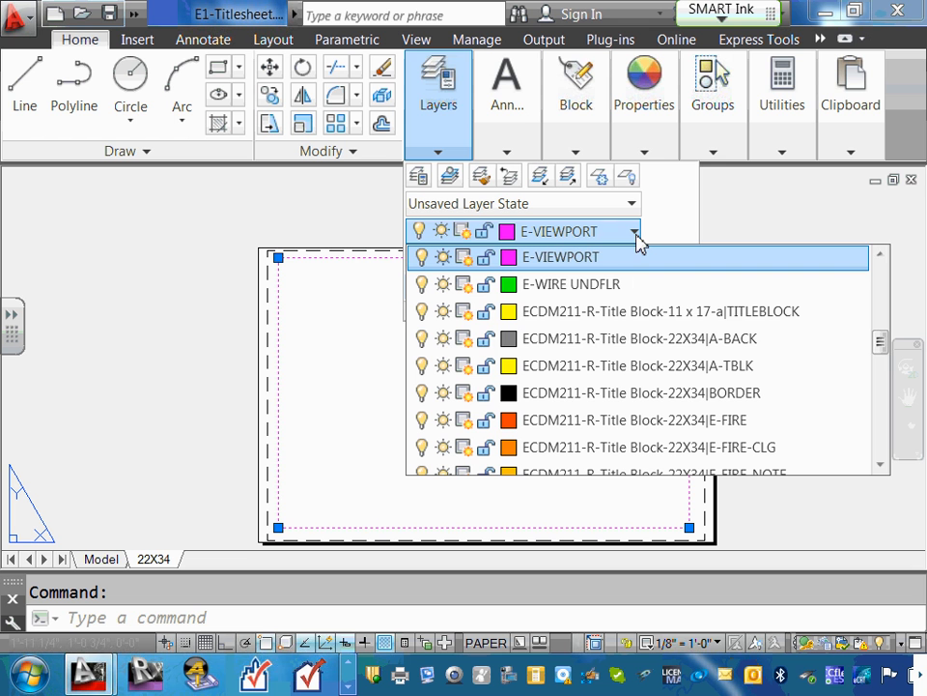
mouse_move(882, 339)
left_mouse_down()
mouse_move(884, 275)
mouse_move(887, 345)
left_mouse_up()
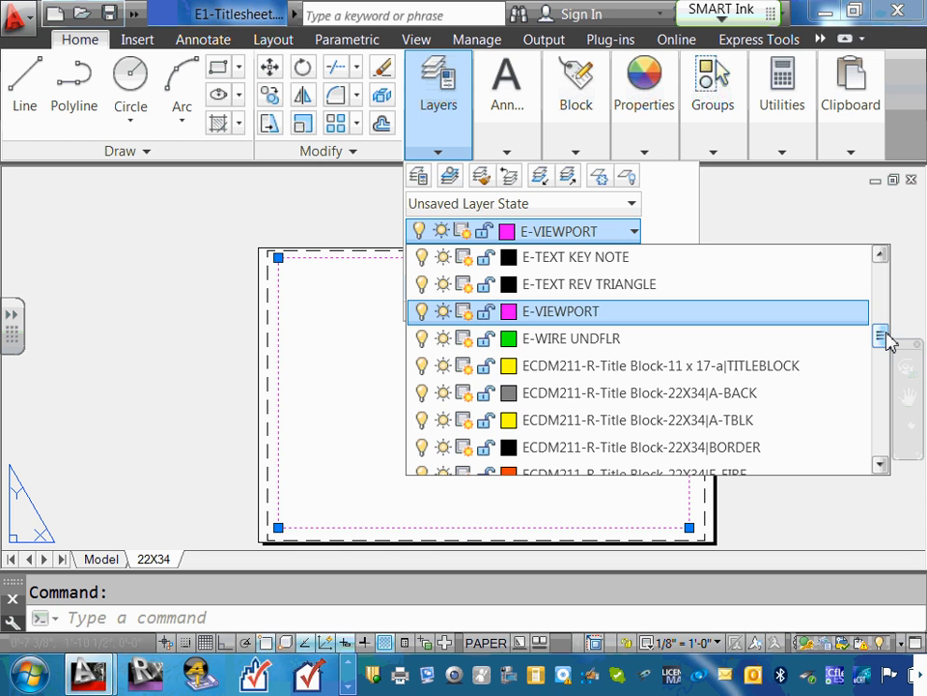
key("Escape")
key("Escape")
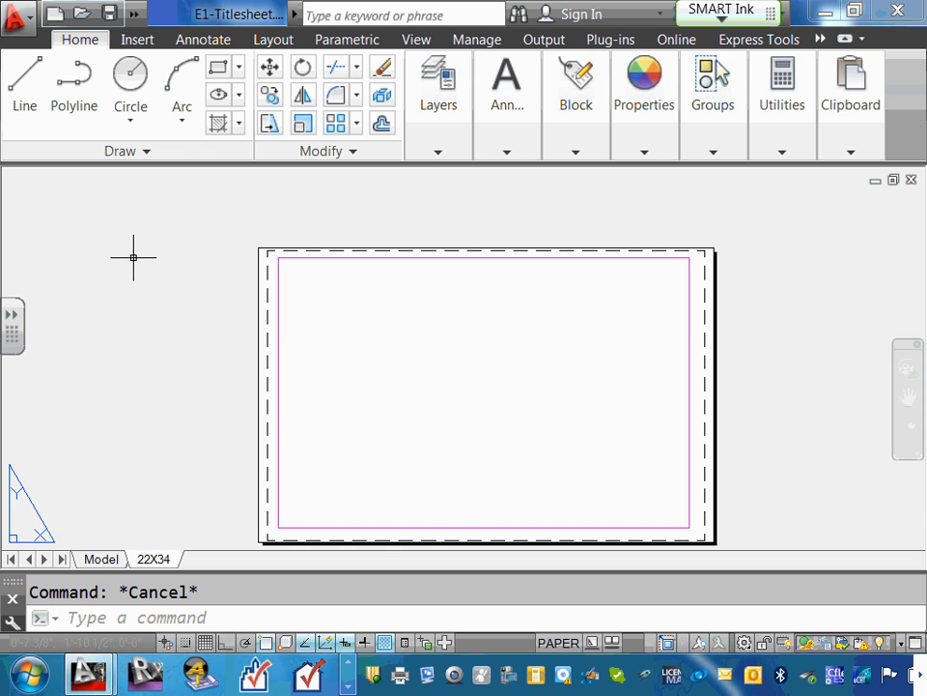
left_click(100, 560)
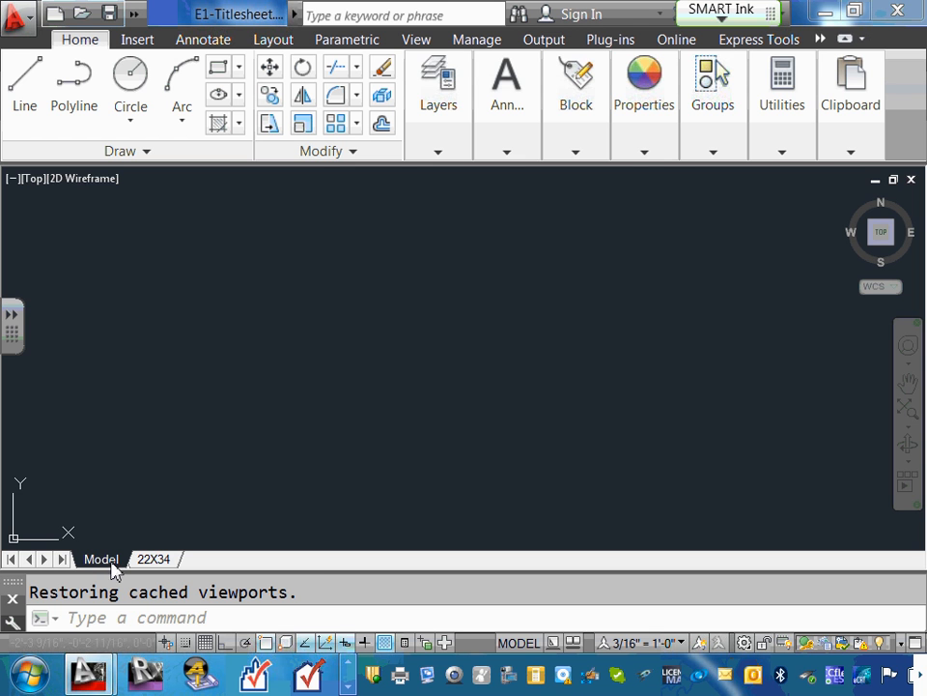
left_click(154, 561)
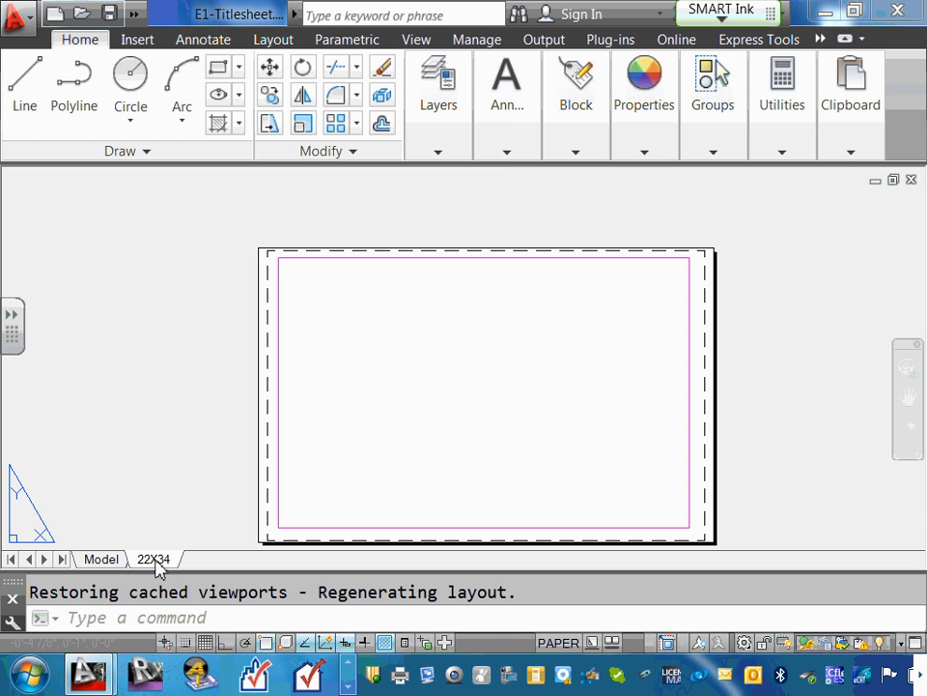
Step: Start attaching a reference file and browse from the Desktop through ECDM_Year2 to the 2014 Fall-2015 Spring folder
left_click(140, 44)
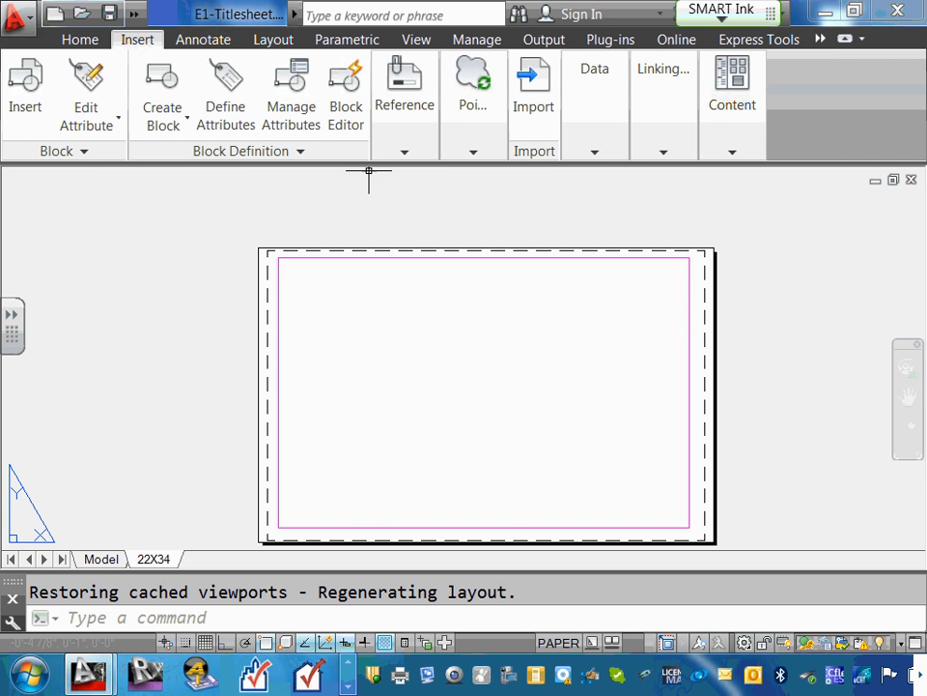
left_click(407, 156)
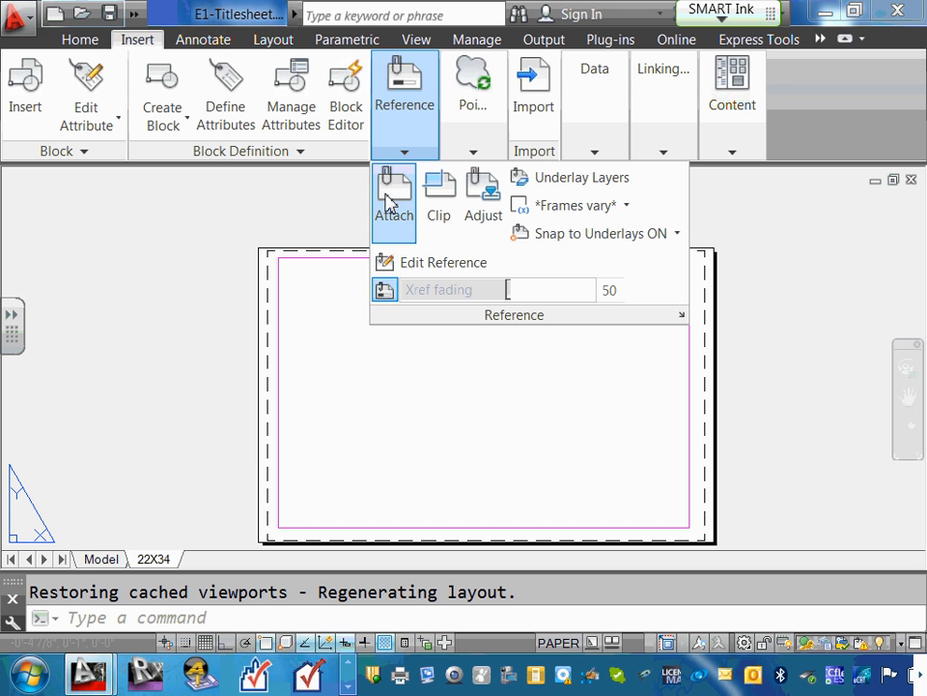
left_click(398, 218)
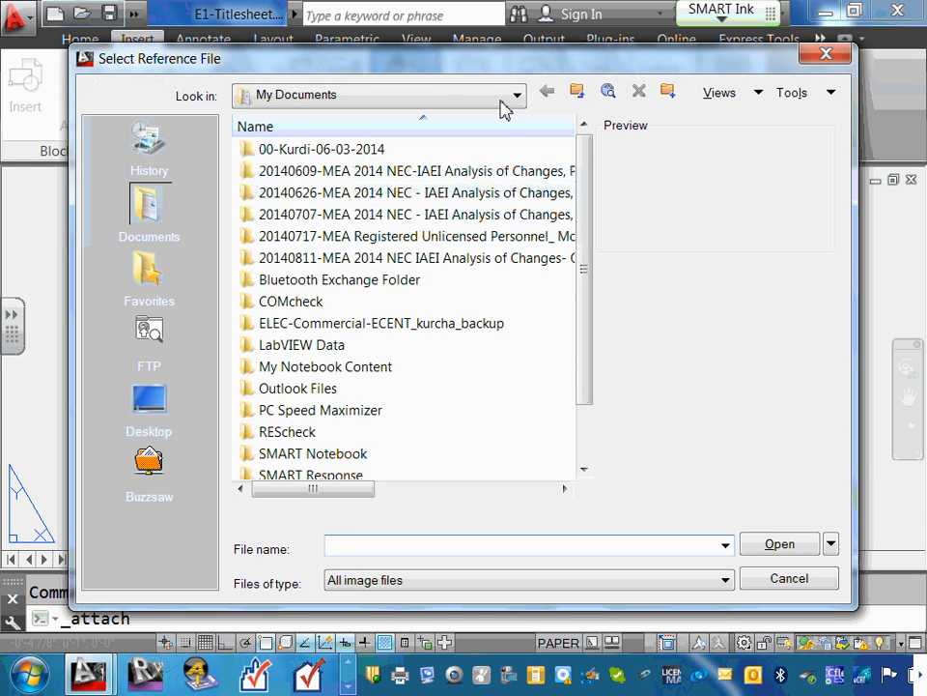
left_click(518, 98)
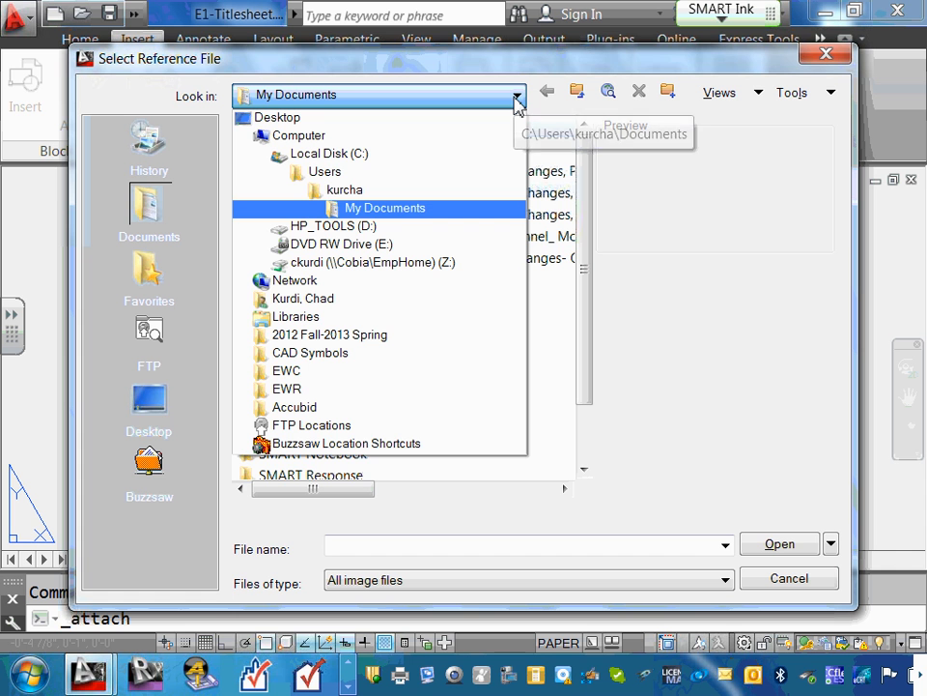
left_click(271, 118)
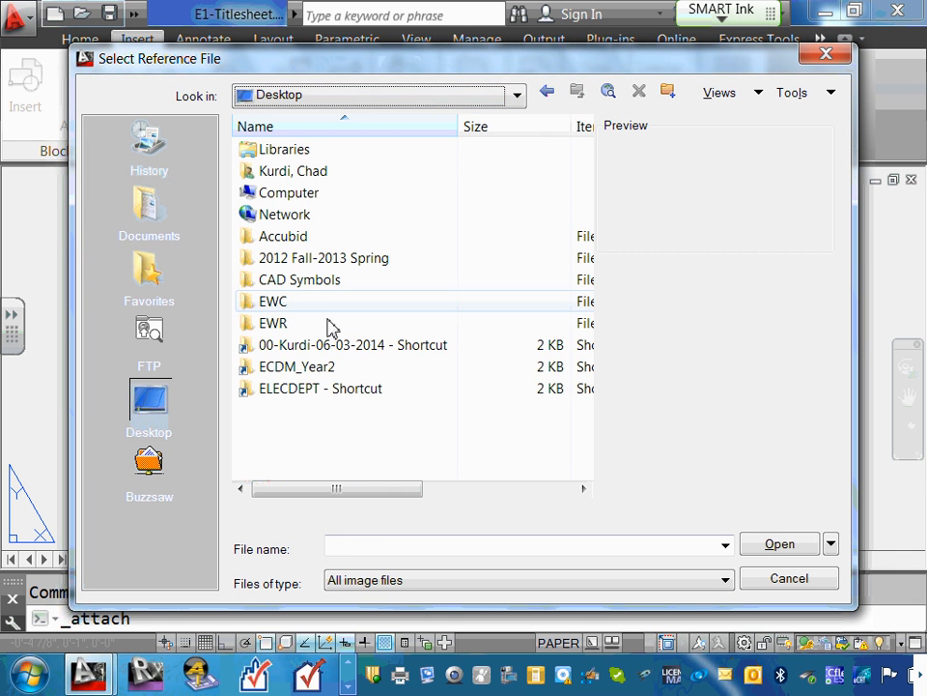
left_click(325, 368)
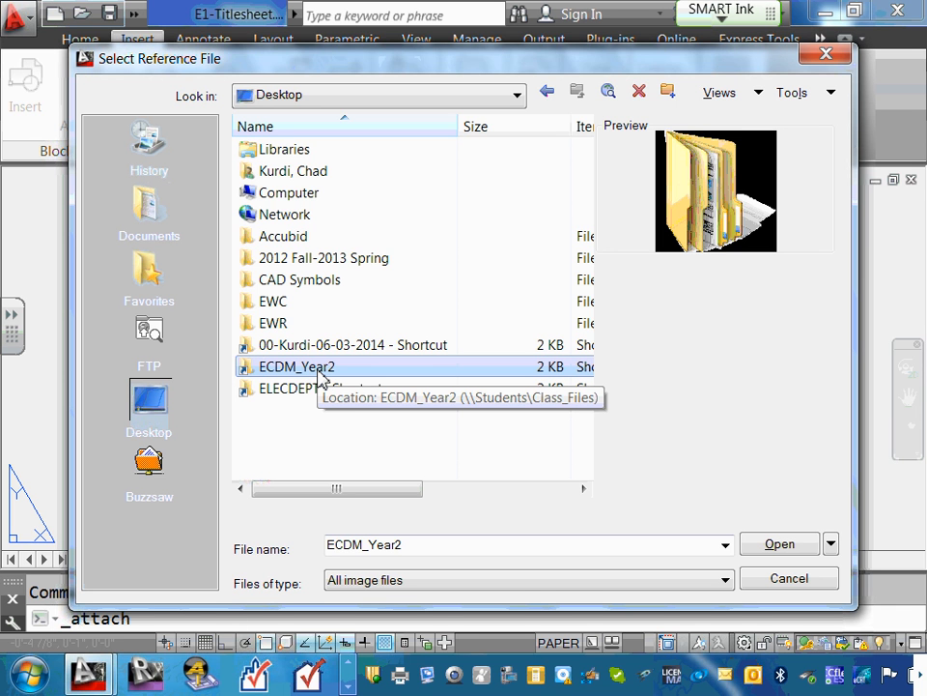
double_click(321, 367)
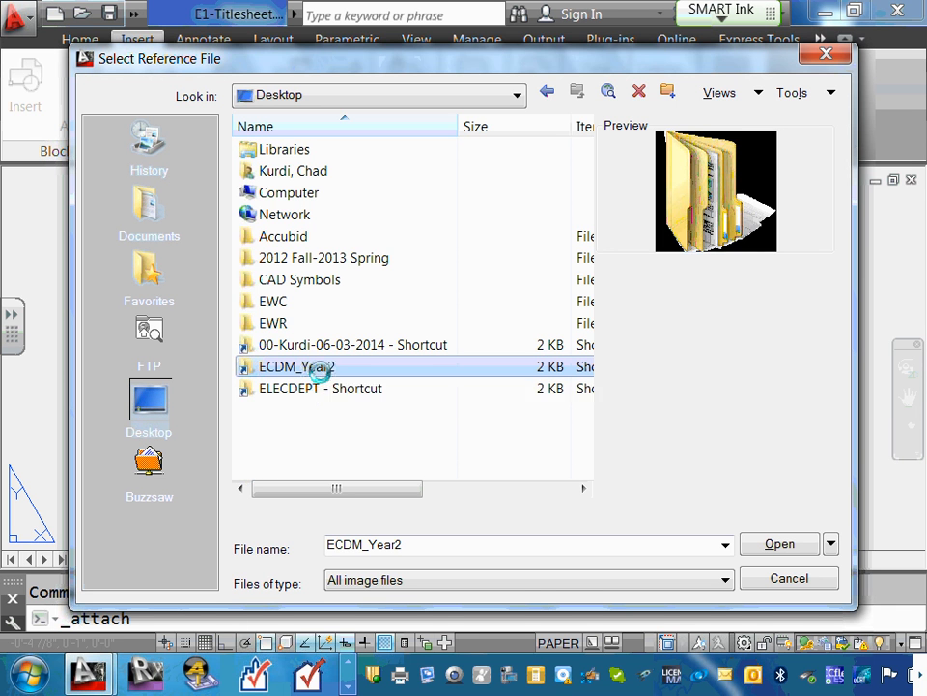
left_click(350, 182)
double_click(350, 179)
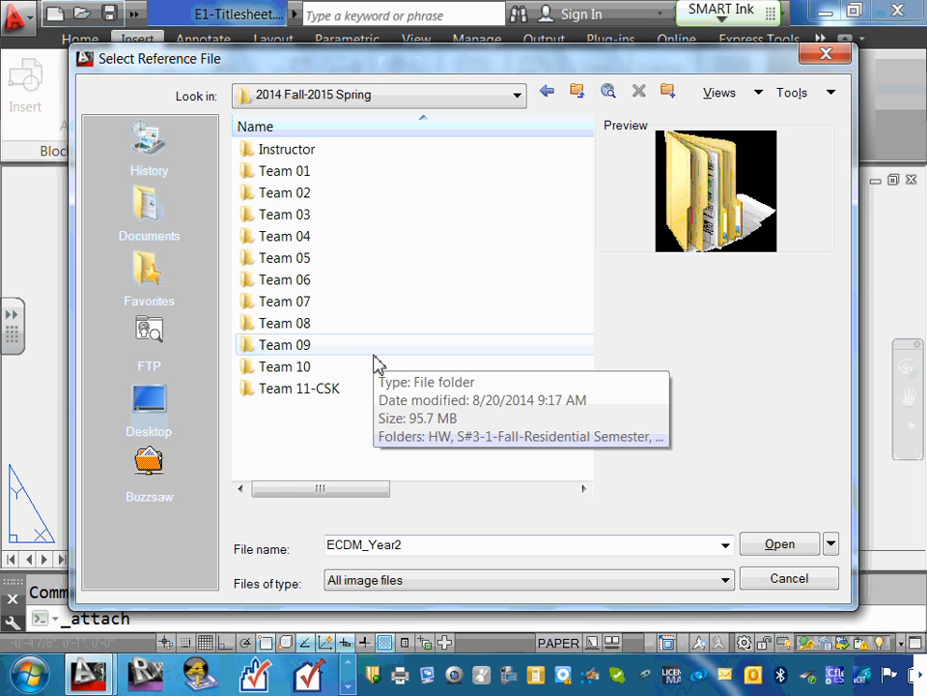
Step: Open the XRefs folder under Team 11-CSK, S#3-1-Fall-Residential Semester, Design Drawings, and set the file type filter to All files (*.*)
double_click(331, 389)
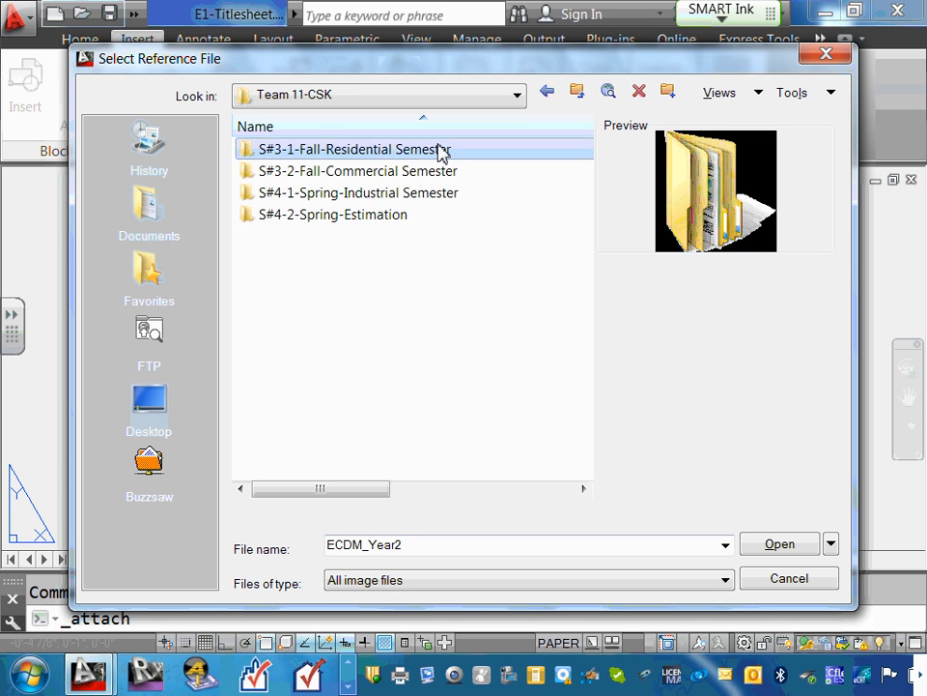
double_click(438, 150)
double_click(342, 154)
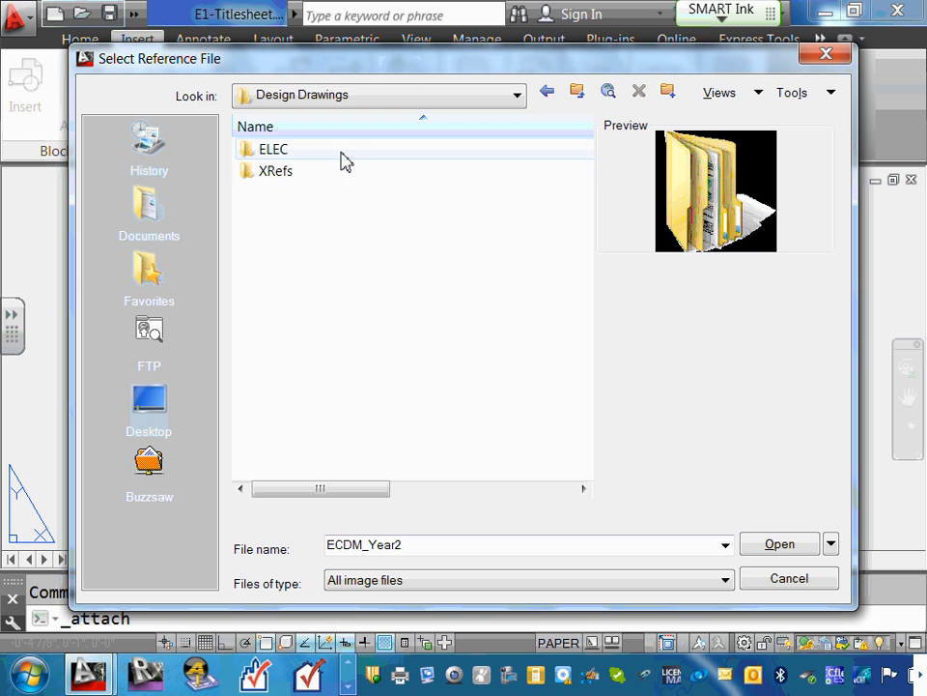
left_click(313, 180)
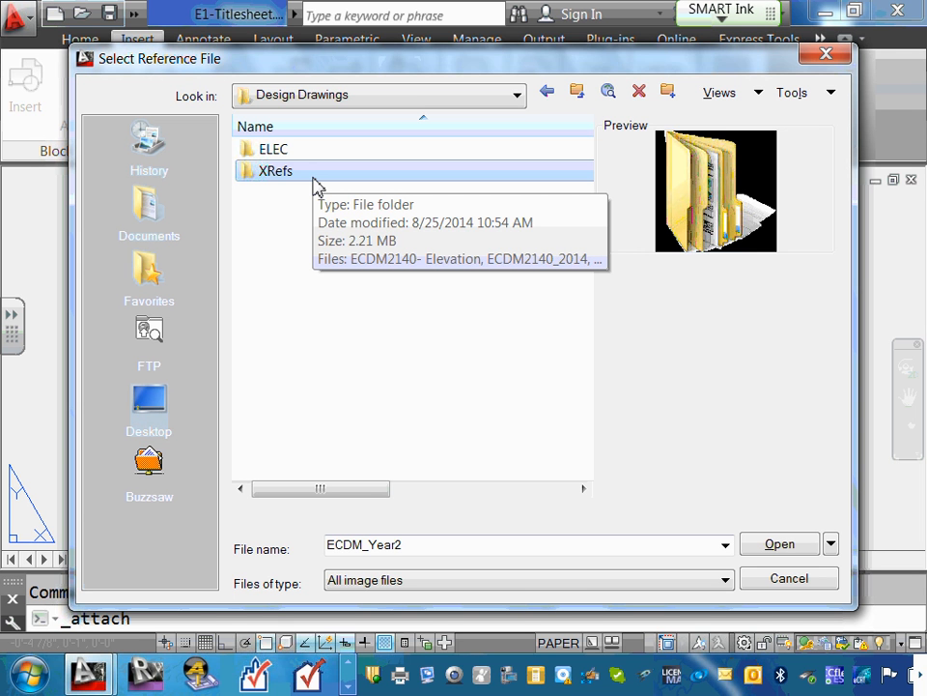
double_click(313, 178)
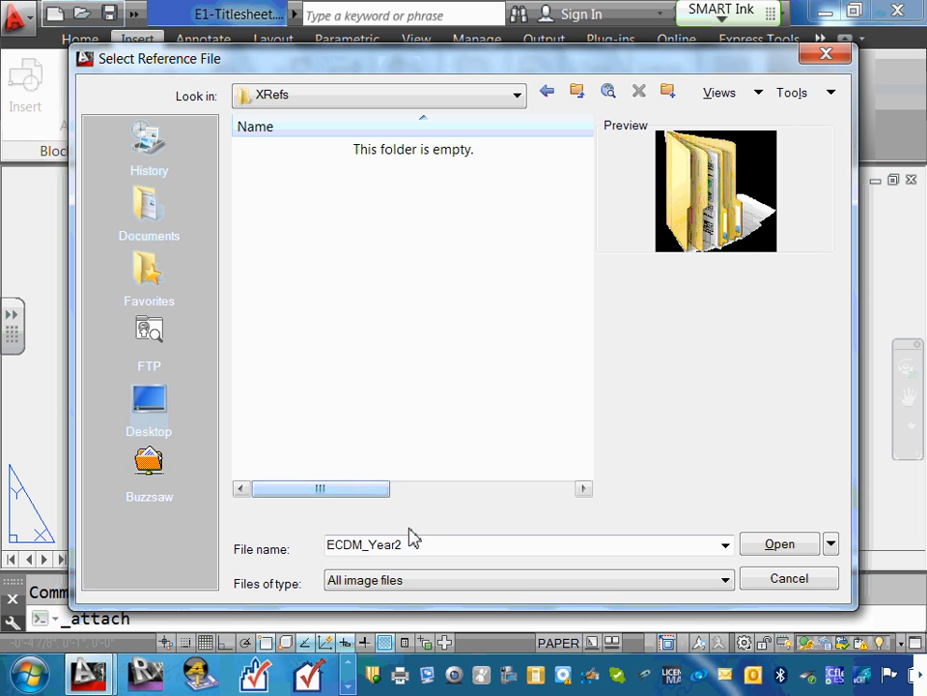
left_click(726, 580)
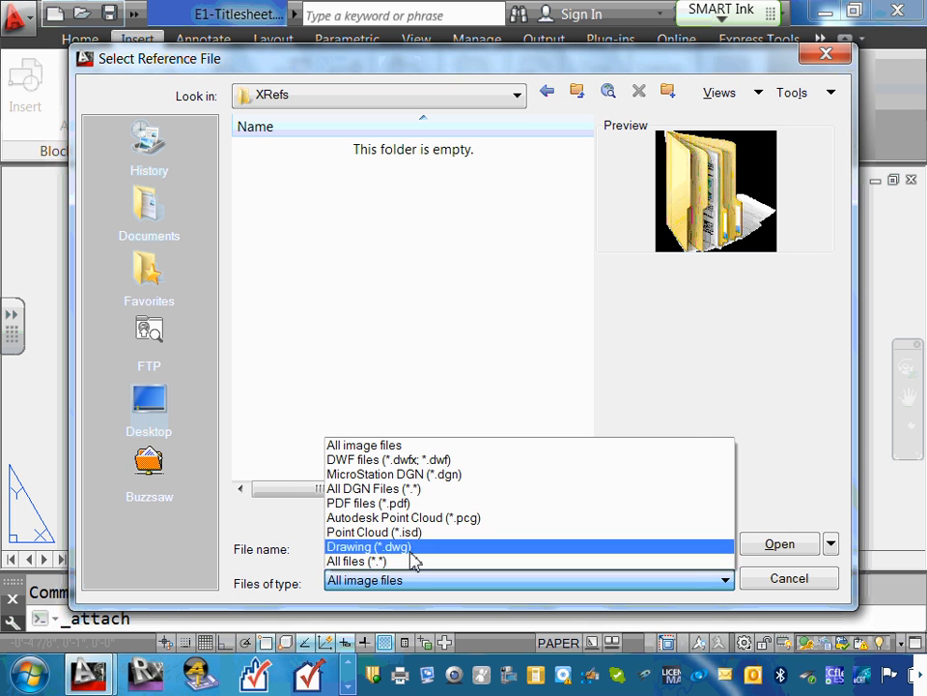
left_click(388, 564)
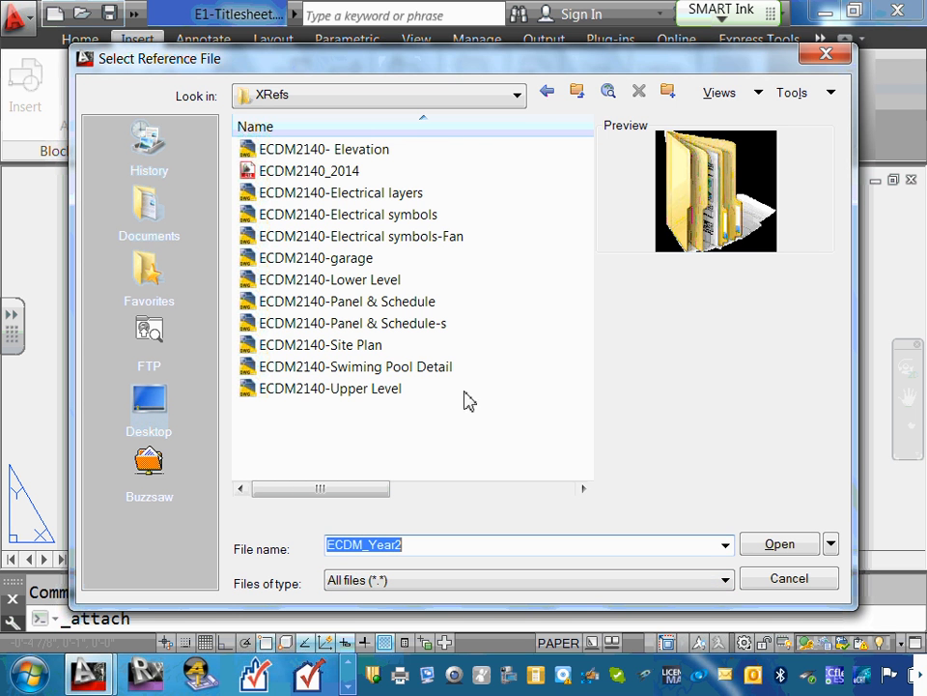
left_click(727, 581)
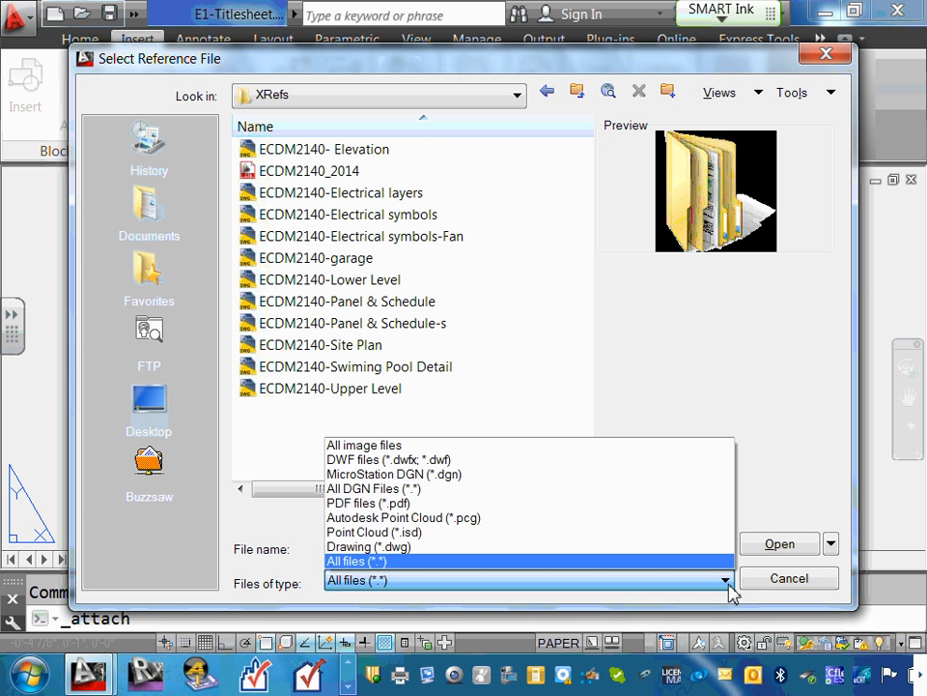
left_click(729, 583)
left_click(729, 583)
left_click(730, 583)
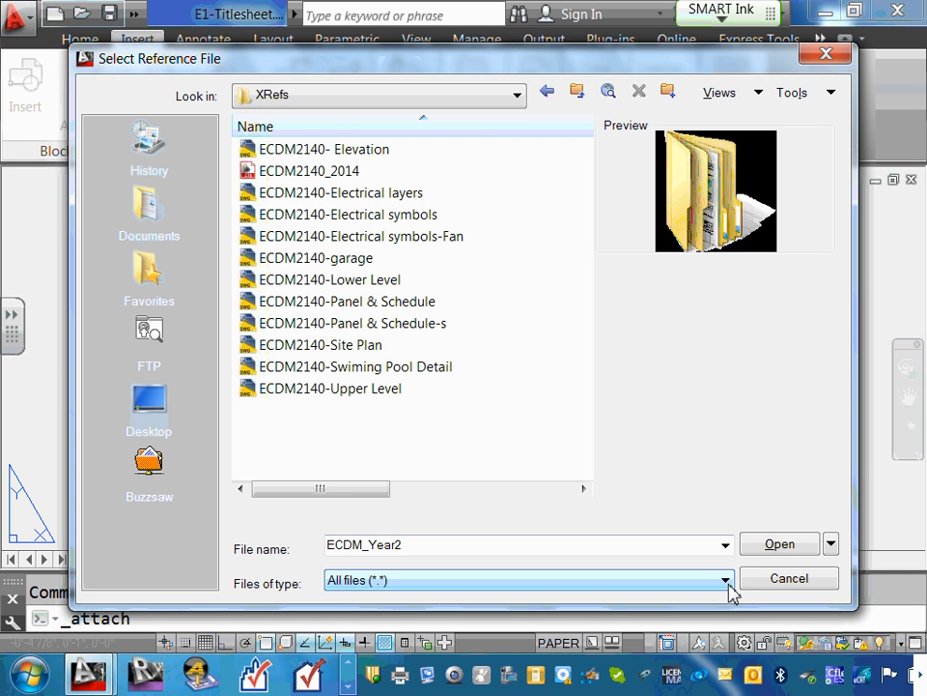
left_click(726, 581)
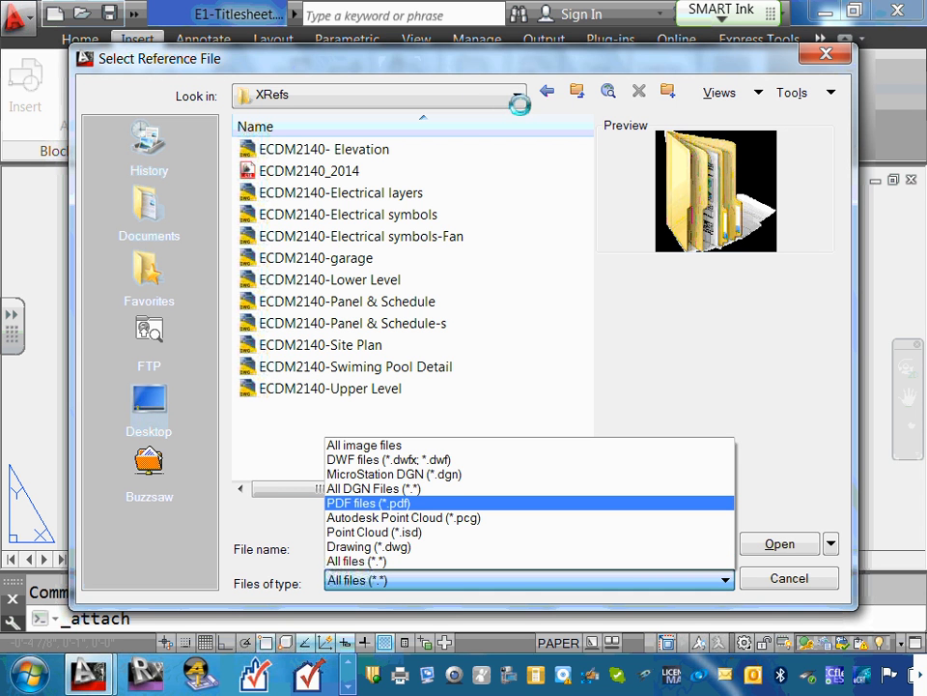
left_click(806, 364)
left_click(806, 365)
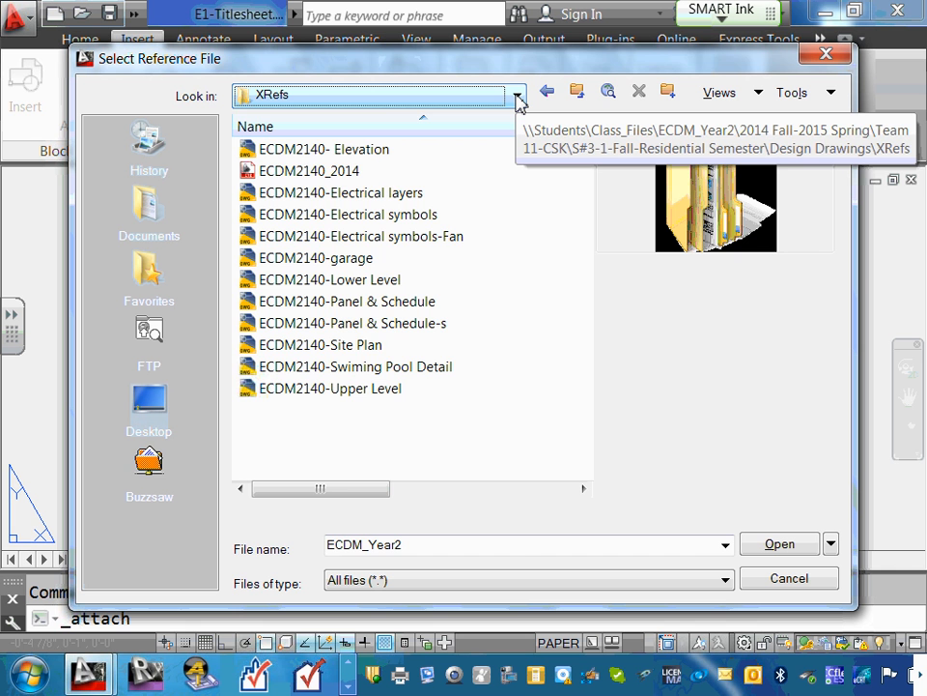
Step: Browse to the CAD folder under Instructor, S#3-1-Fall-Residential Semester, ECDM2140-Electrical Residential Design Project in 2014 Fall-2015 Spring
left_click(518, 95)
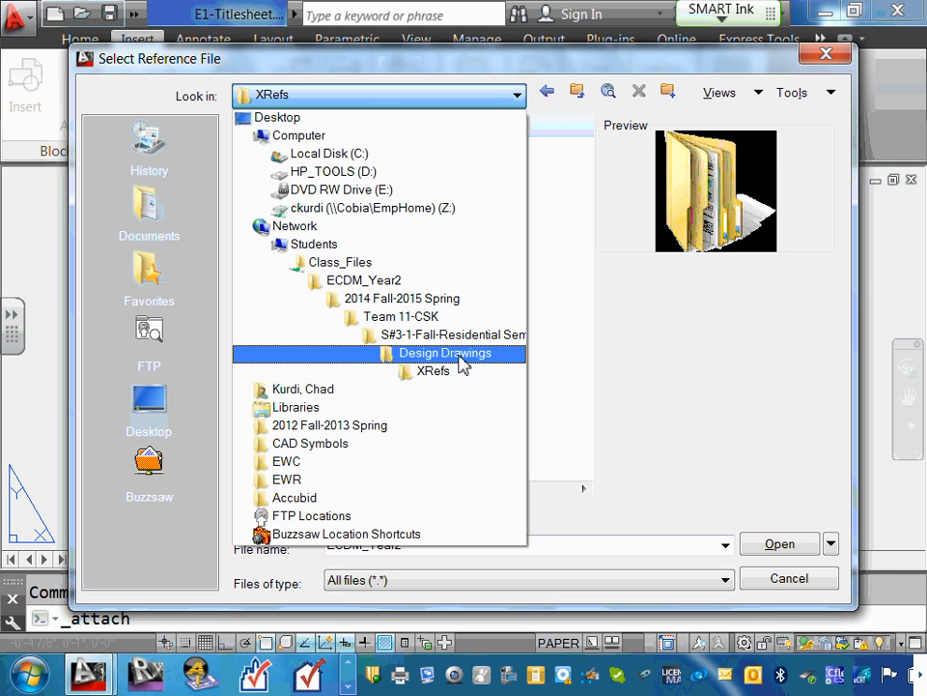
left_click(454, 301)
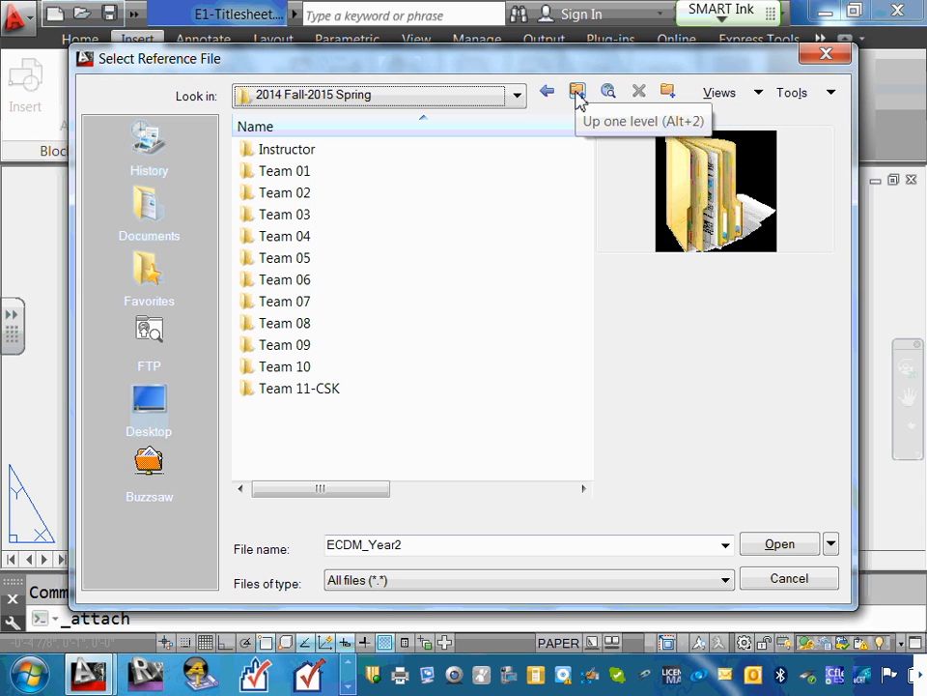
double_click(293, 151)
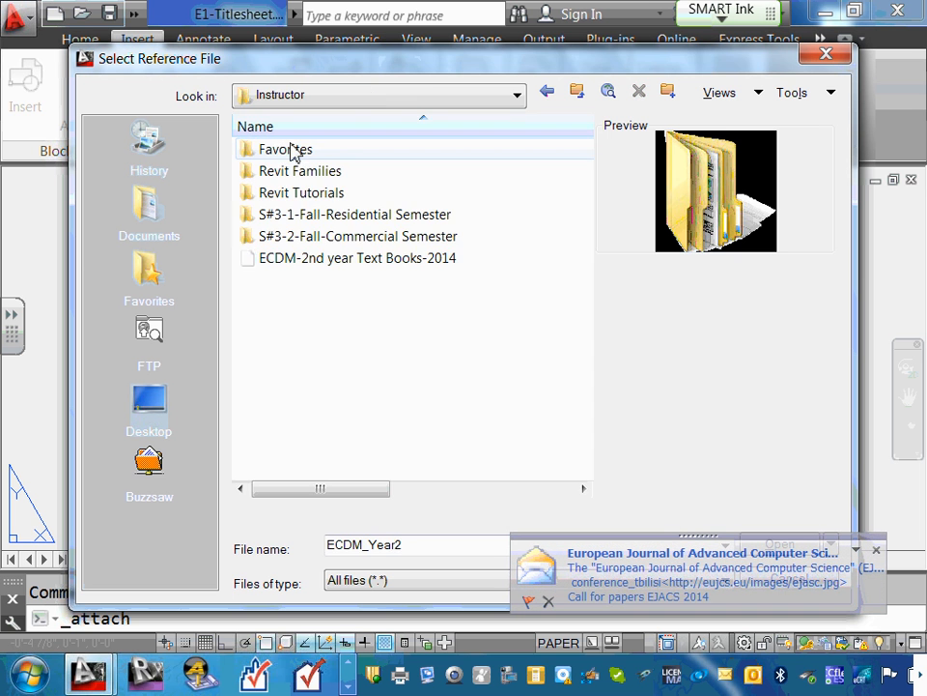
double_click(342, 213)
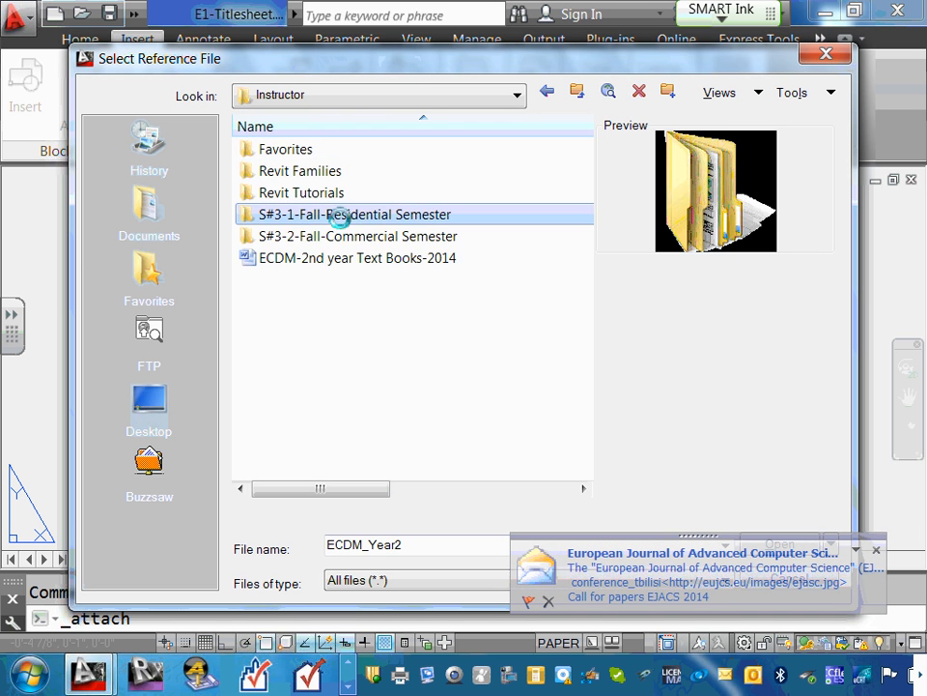
double_click(337, 158)
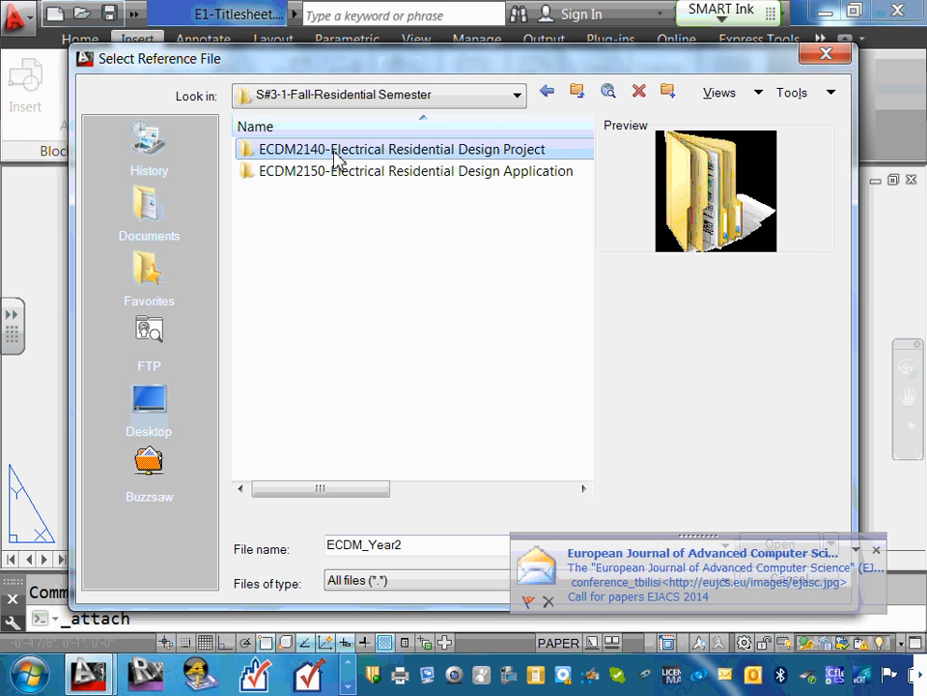
double_click(337, 158)
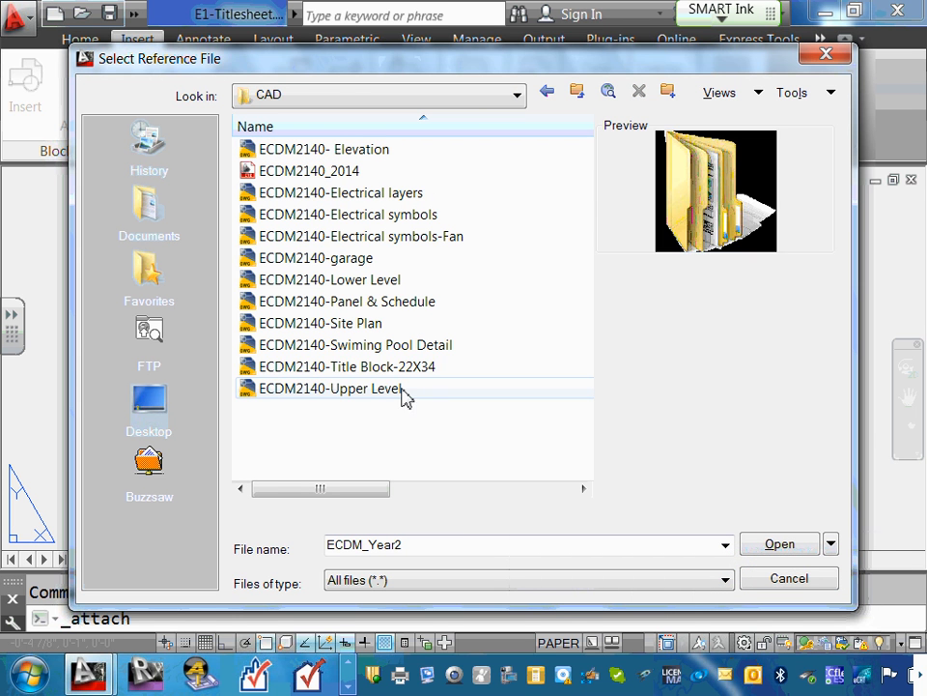
Step: Copy the ECDM2140-Title Block-22X34 drawing file from the instructor's CAD folder
left_click(392, 370)
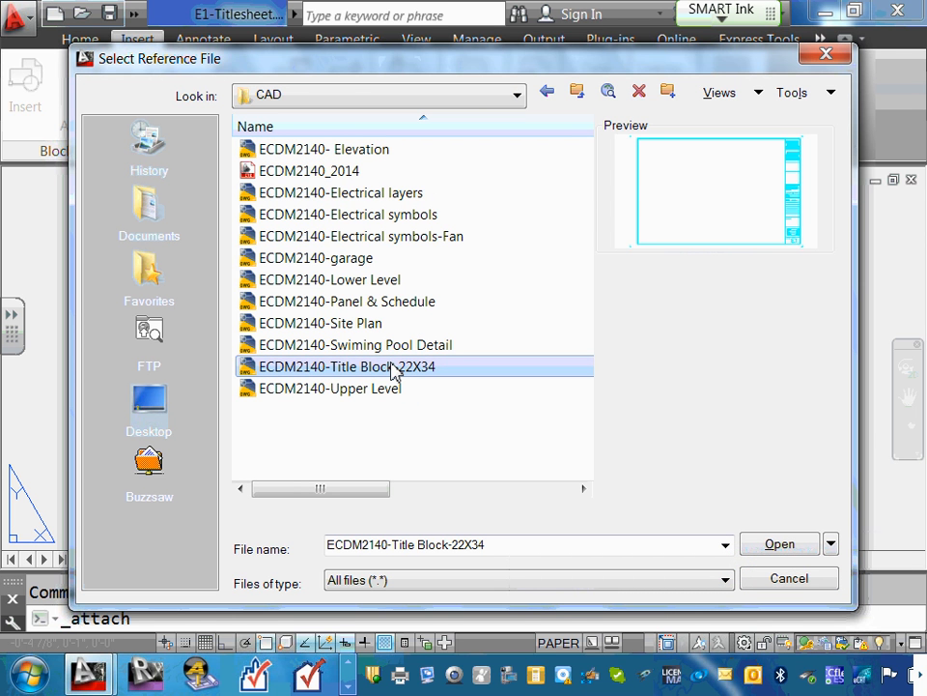
right_click(393, 371)
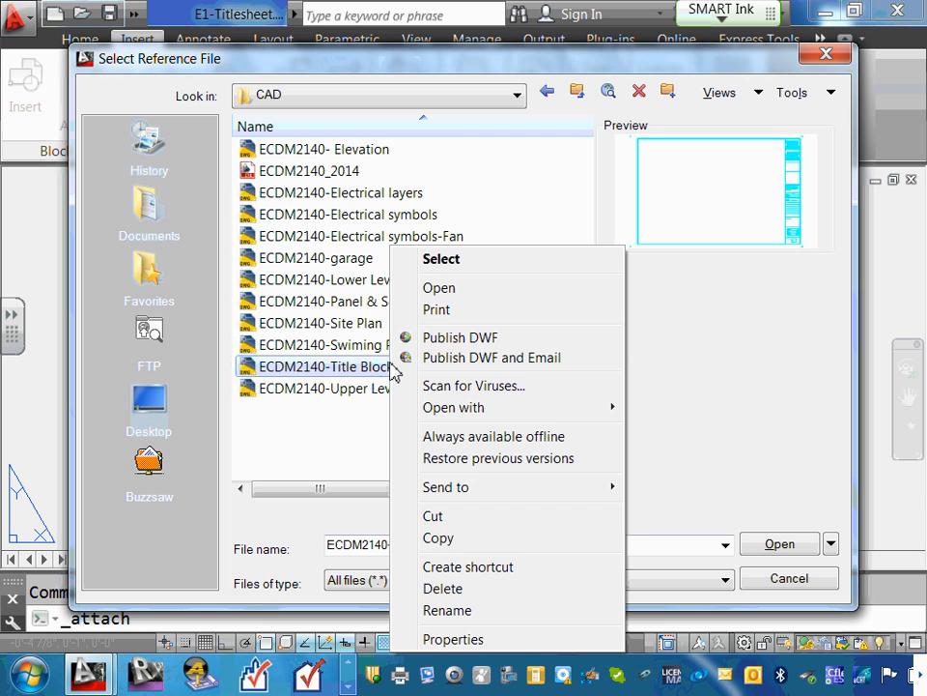
left_click(454, 543)
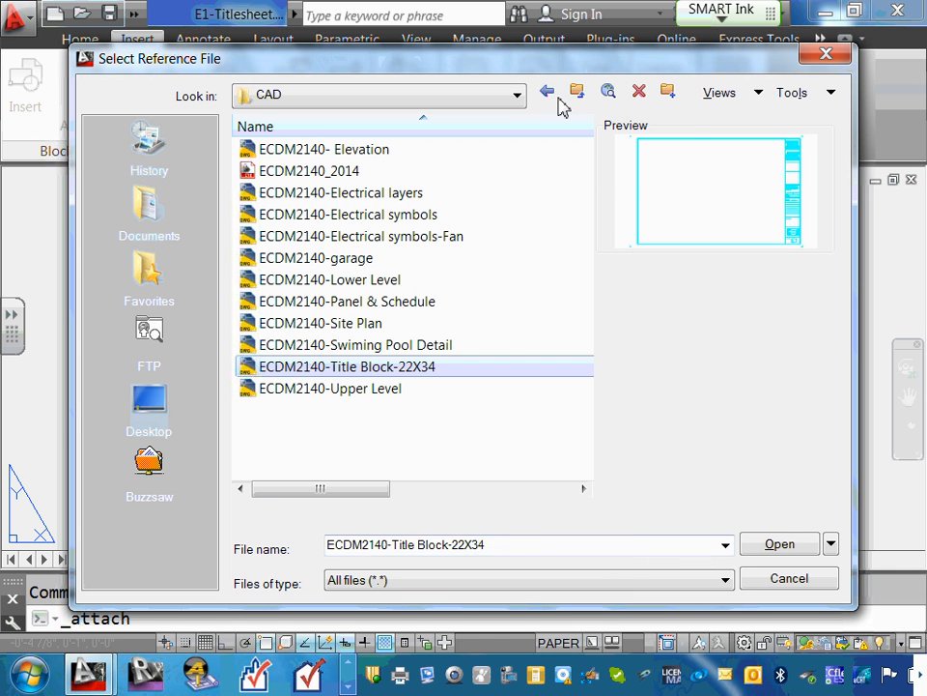
Step: Go back up to 2014 Fall-2015 Spring and reopen the XRefs folder in Team 11-CSK's residential semester Design Drawings
left_click(518, 94)
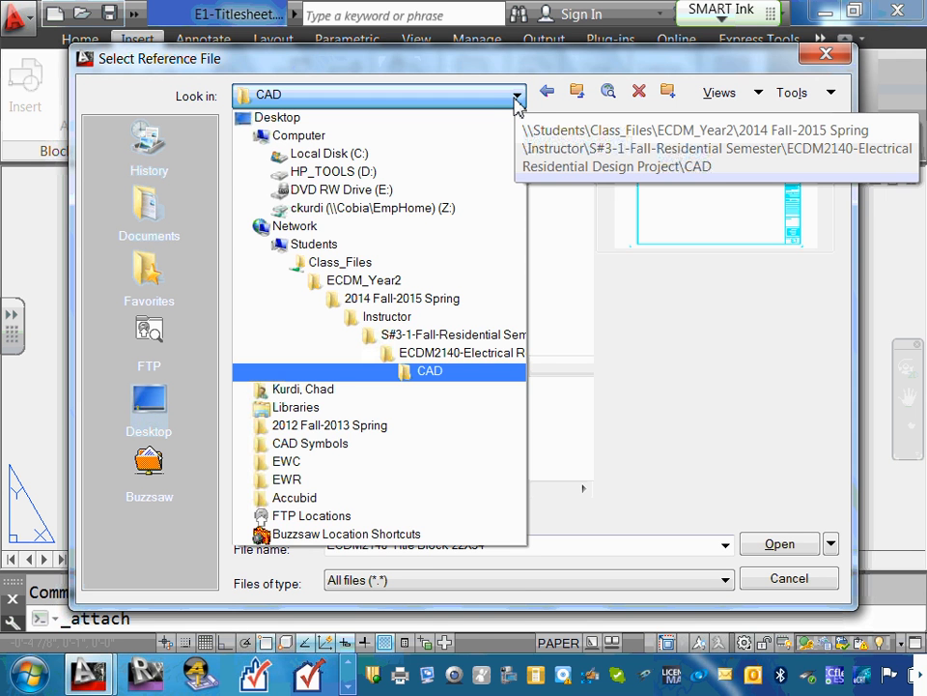
left_click(517, 97)
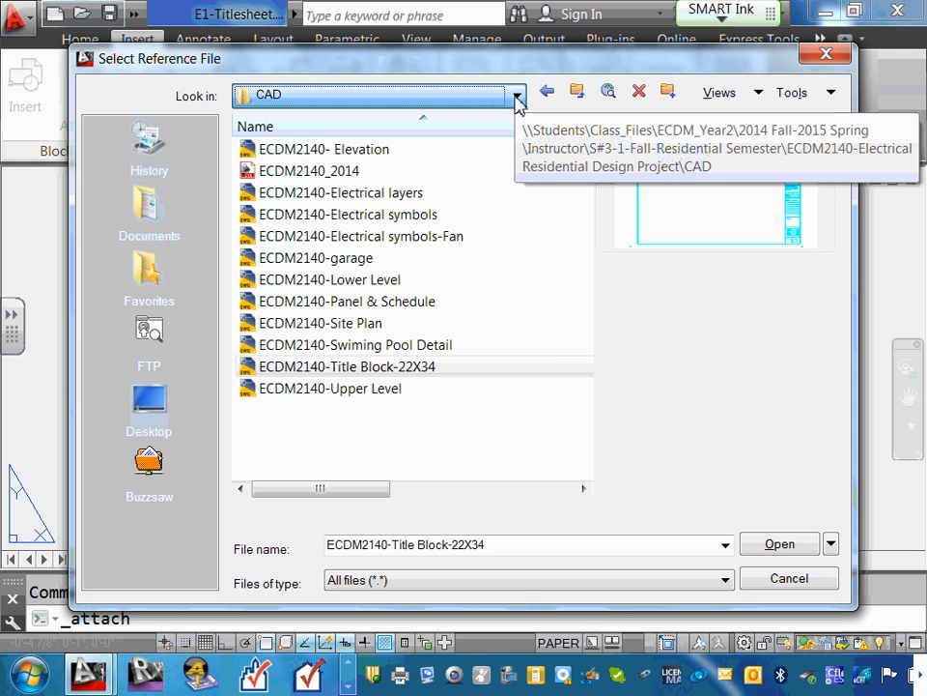
left_click(577, 97)
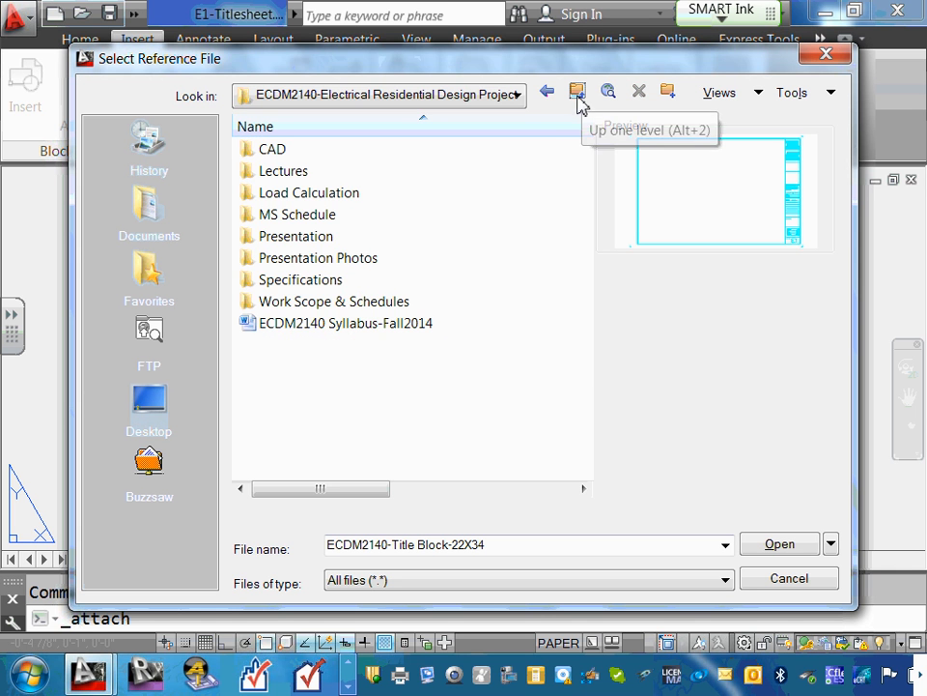
left_click(578, 97)
left_click(577, 97)
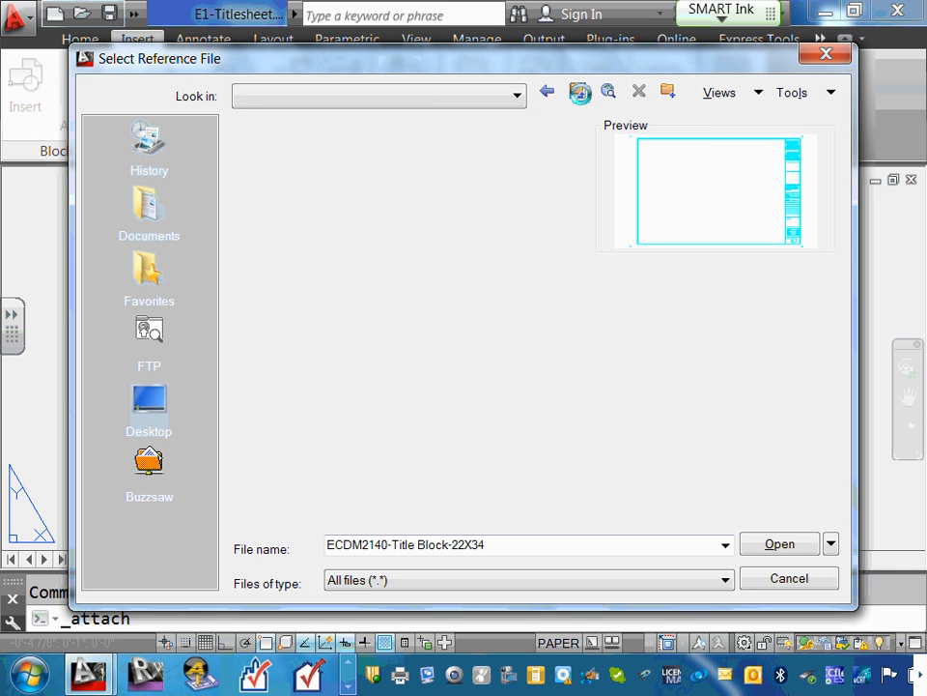
left_click(577, 97)
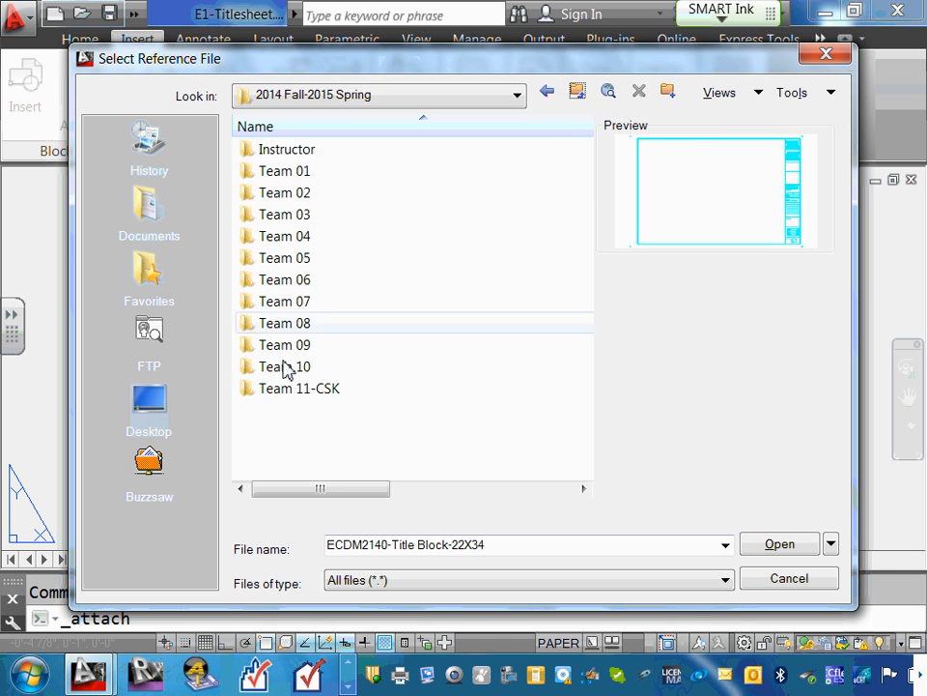
double_click(315, 392)
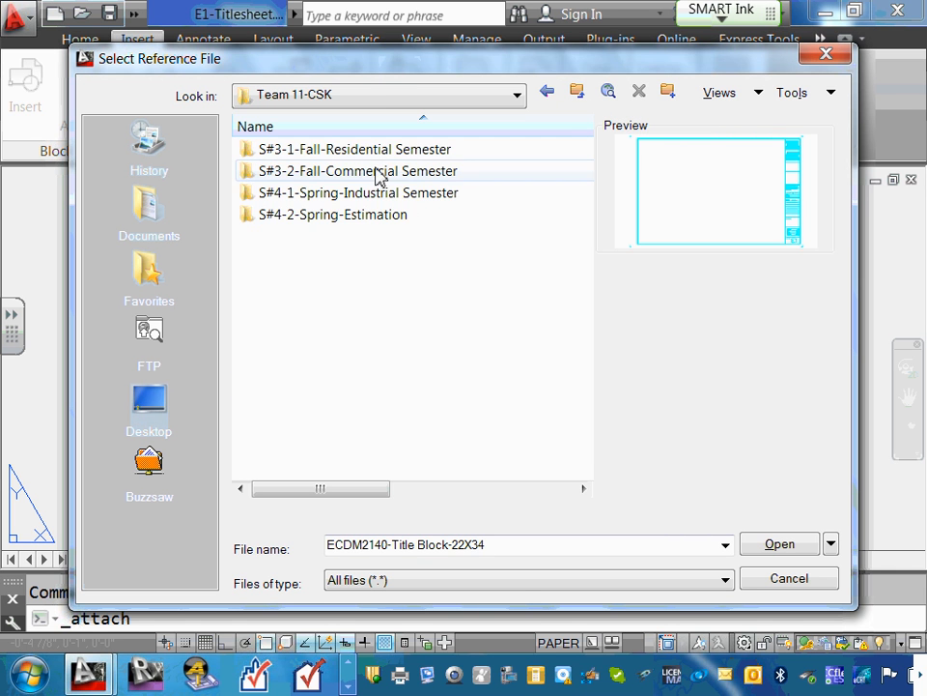
double_click(382, 151)
left_click(345, 154)
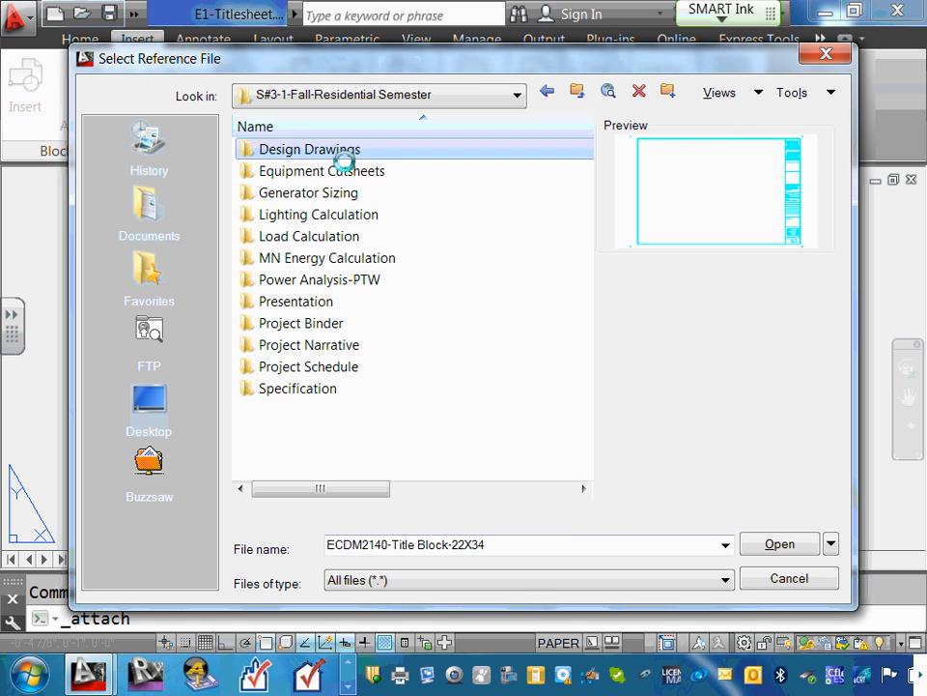
double_click(307, 185)
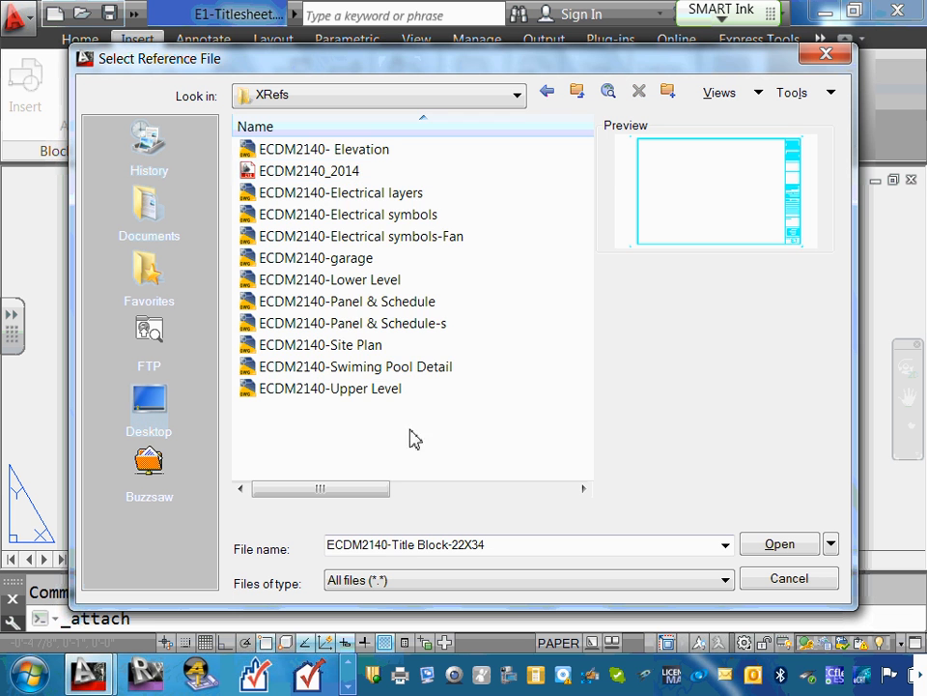
Step: Paste the copied title block drawing into the XRefs folder and rename it ECDM2140-Title Block-22X34-CSK
right_click(351, 431)
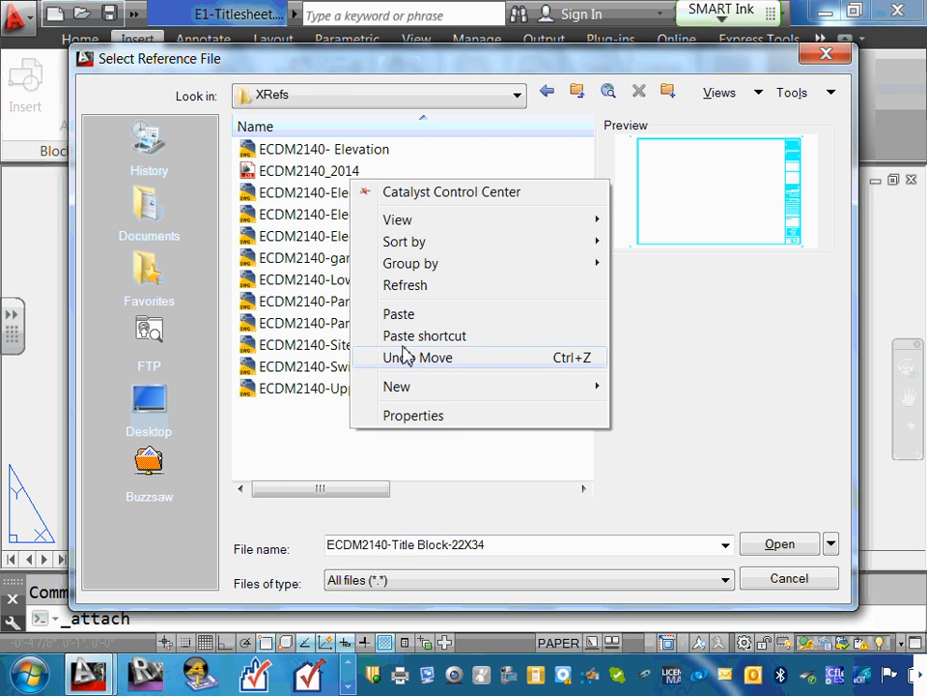
left_click(404, 315)
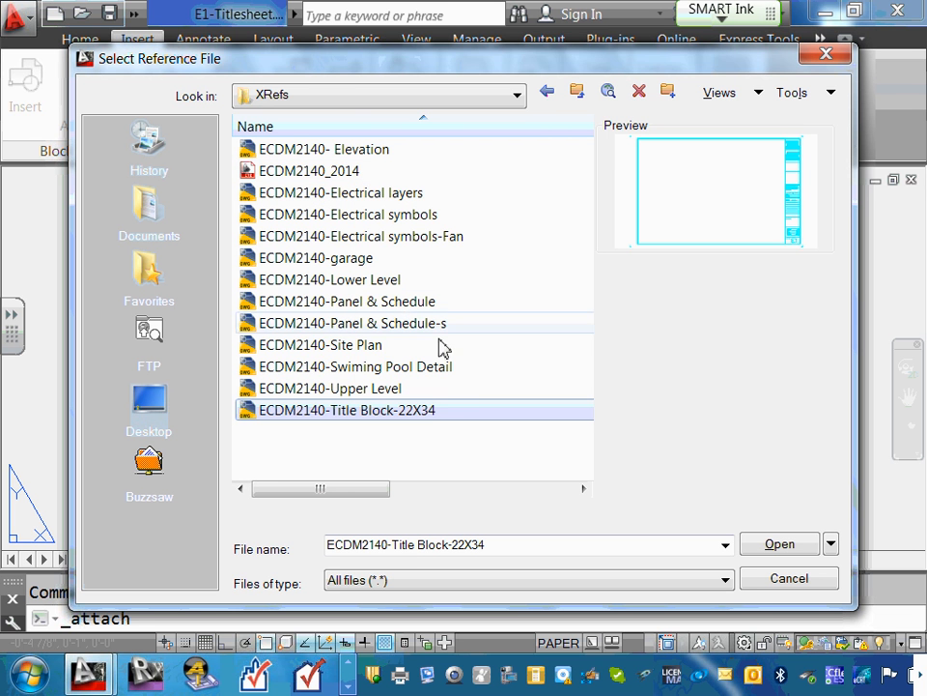
left_click(432, 413)
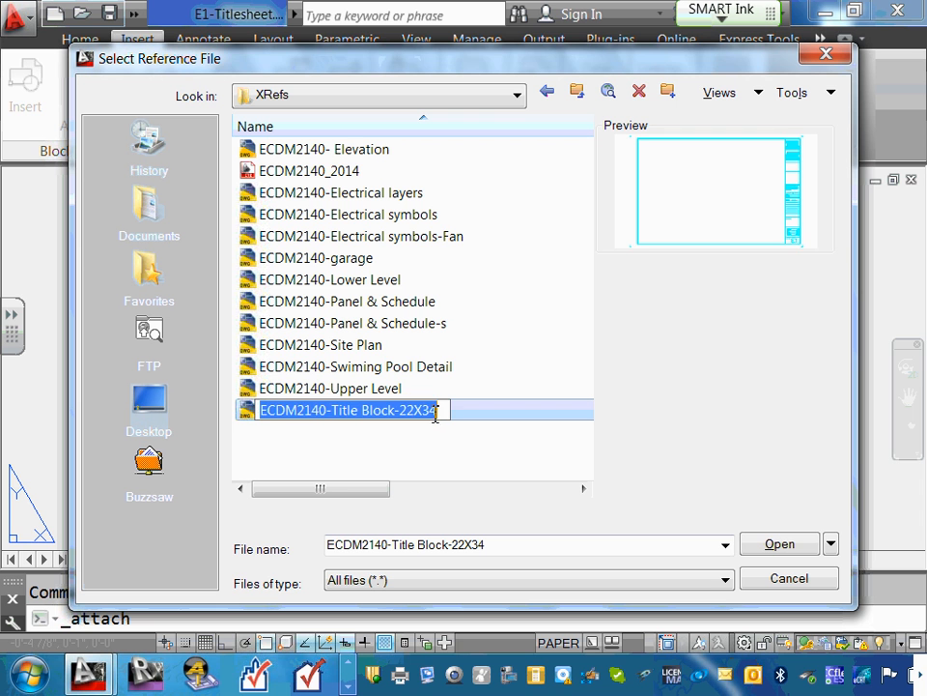
left_click(440, 409)
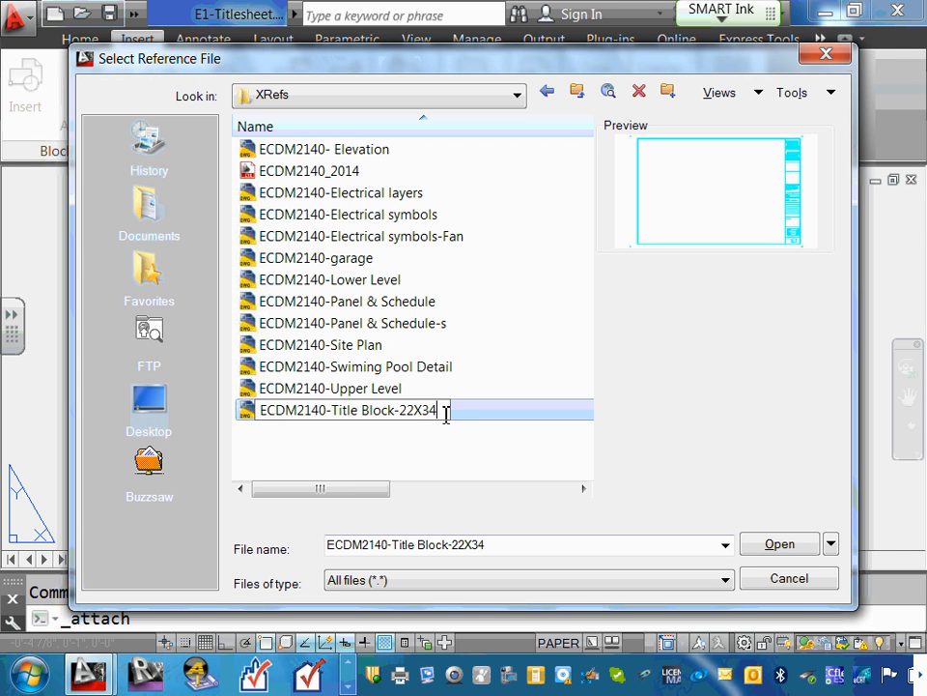
type("-")
type("rcsk")
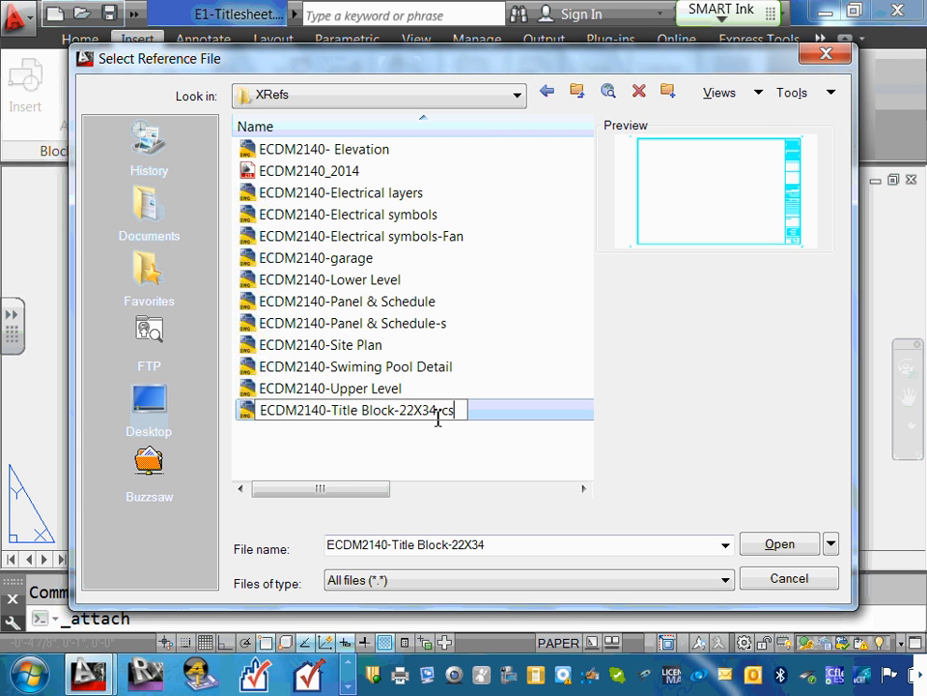
key("BackSpace")
key("BackSpace")
key("BackSpace")
key("BackSpace")
type("CSK")
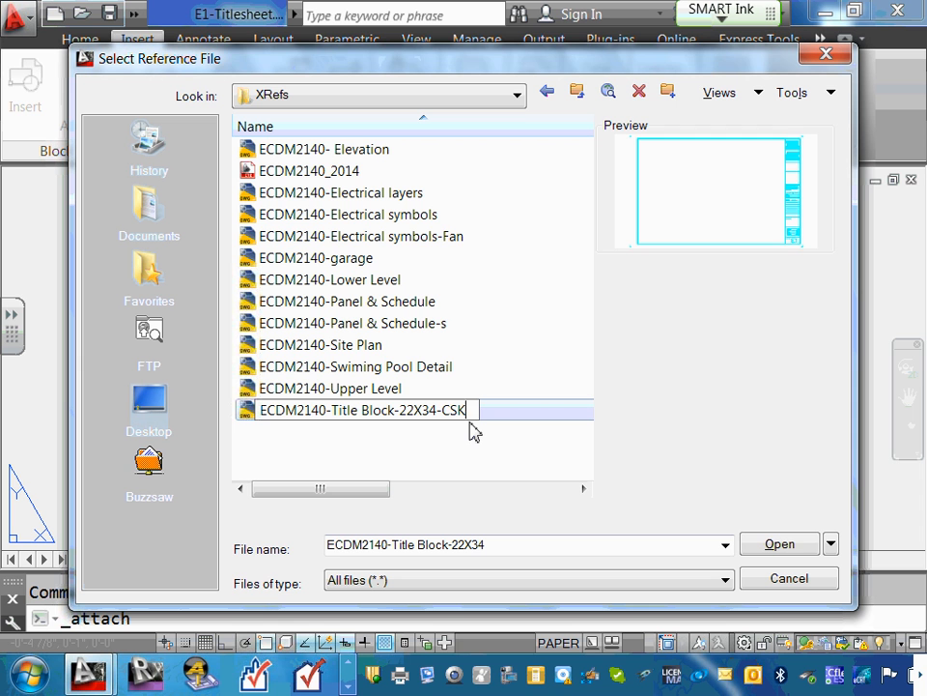
left_click(441, 465)
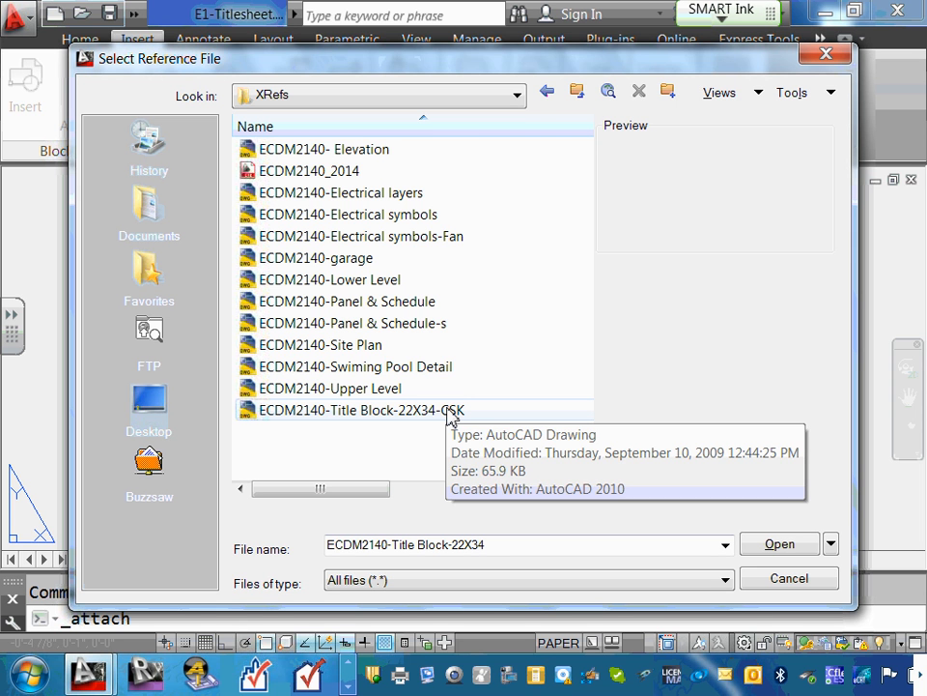
Step: Open ECDM2140-Title Block-22X34-CSK as the reference file and turn off specifying its insertion point on-screen
left_click(415, 413)
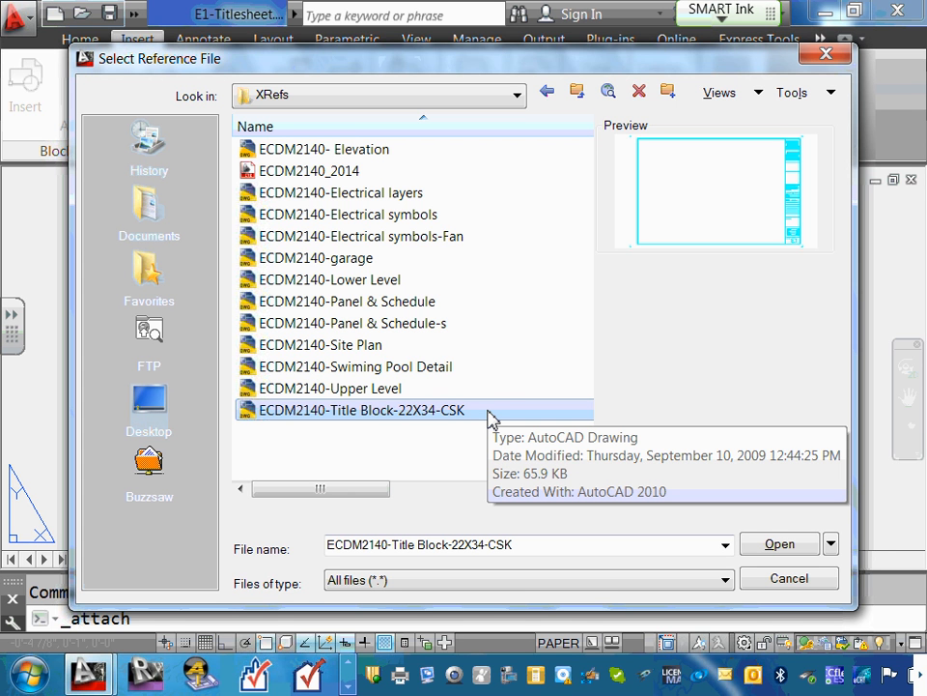
left_click(782, 546)
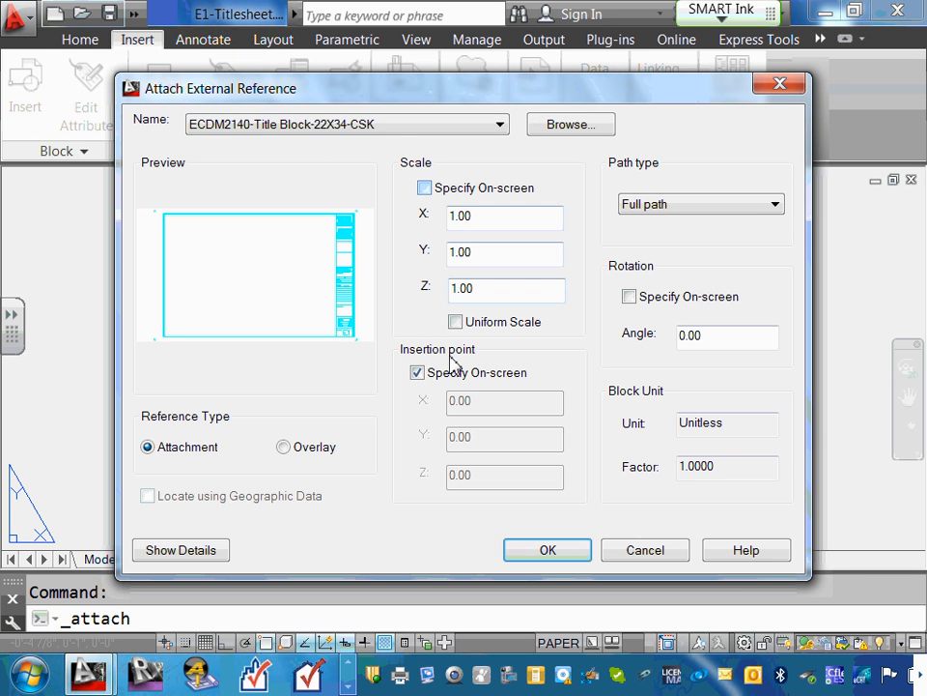
left_click(418, 372)
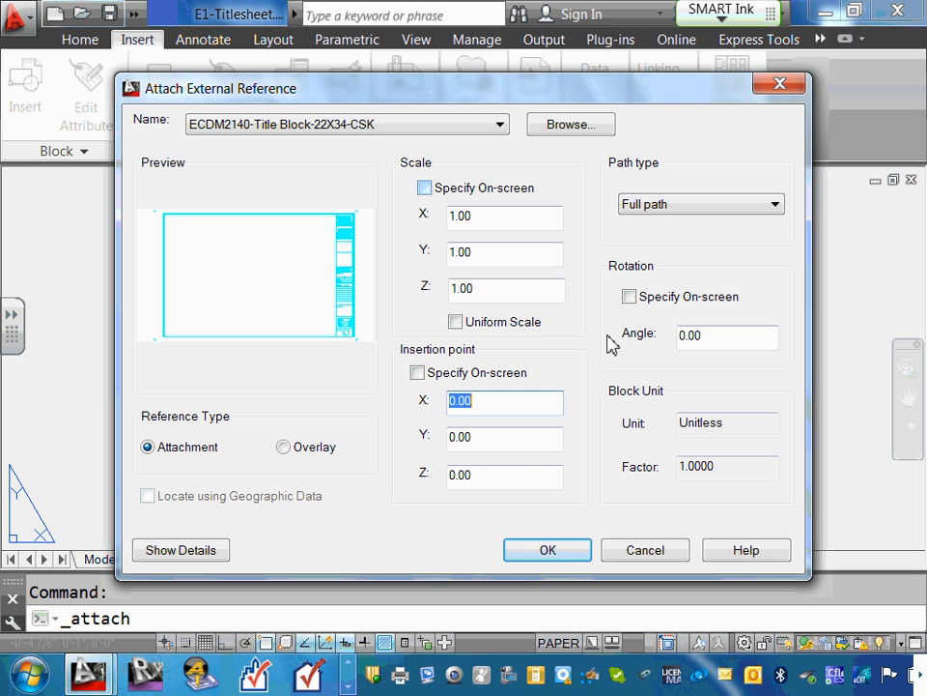
Step: Try to set the external reference's path type to Relative path
left_click(776, 205)
left_click(779, 206)
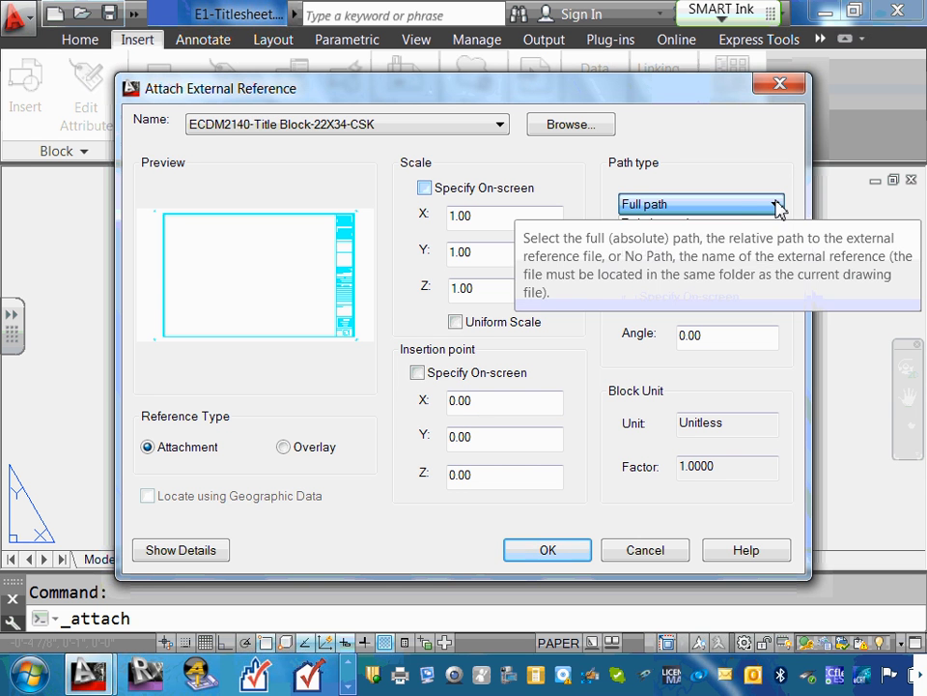
left_click(768, 205)
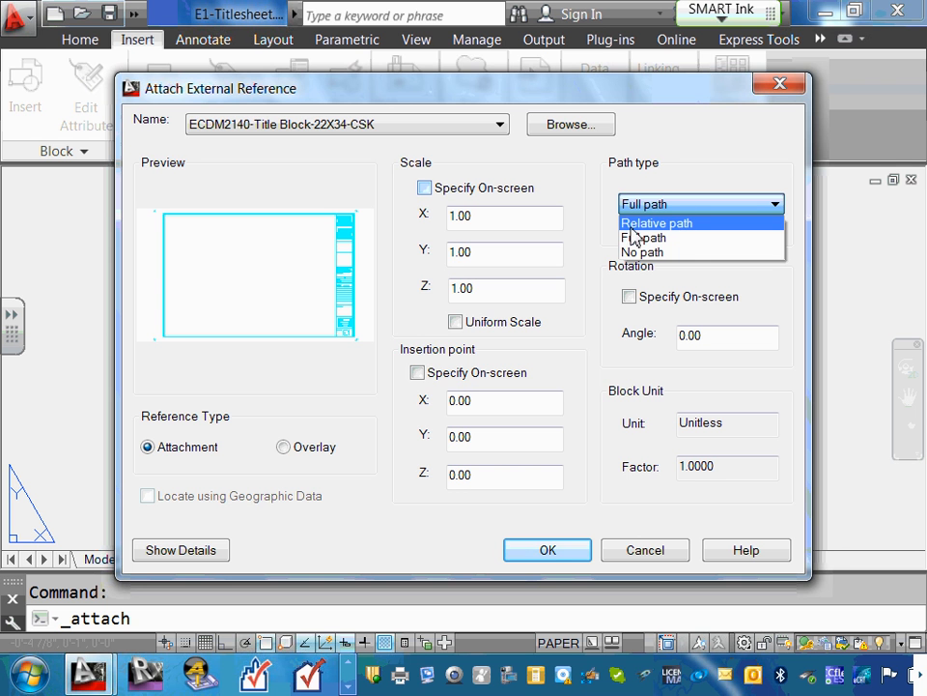
left_click(655, 223)
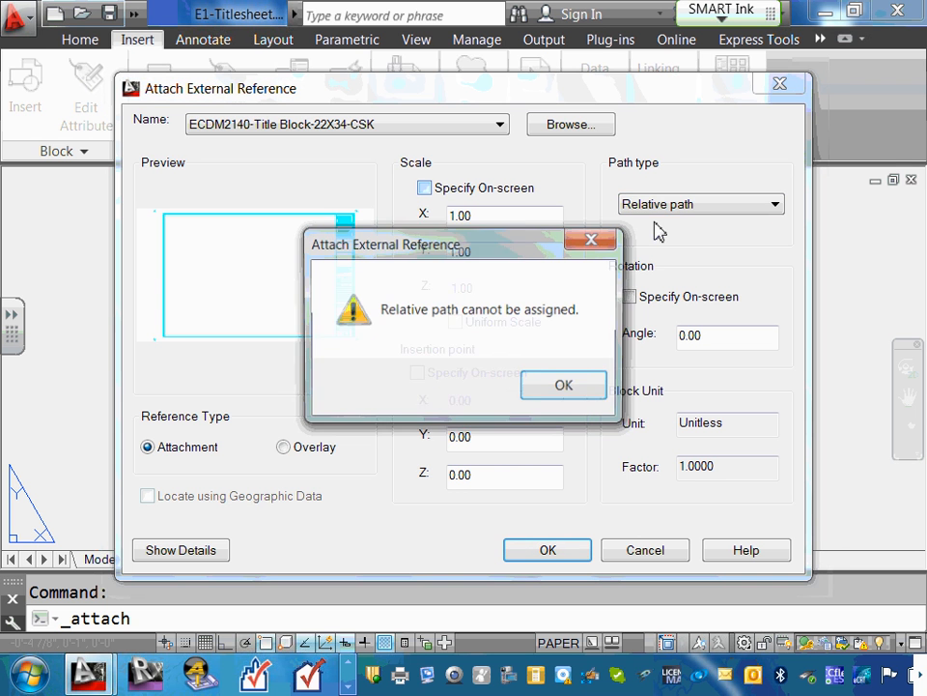
left_click(582, 392)
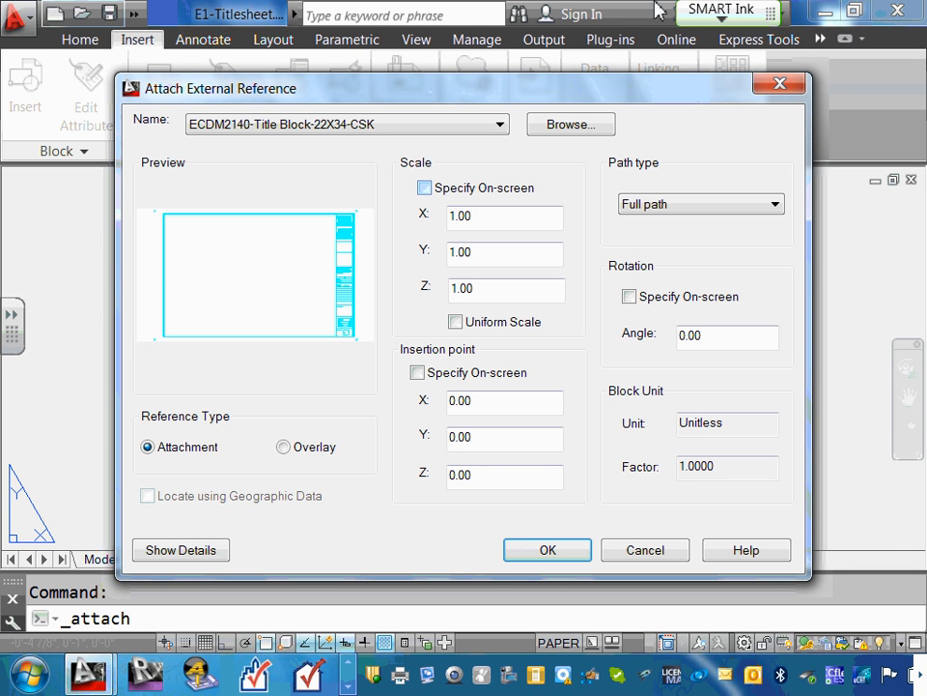
left_click(781, 210)
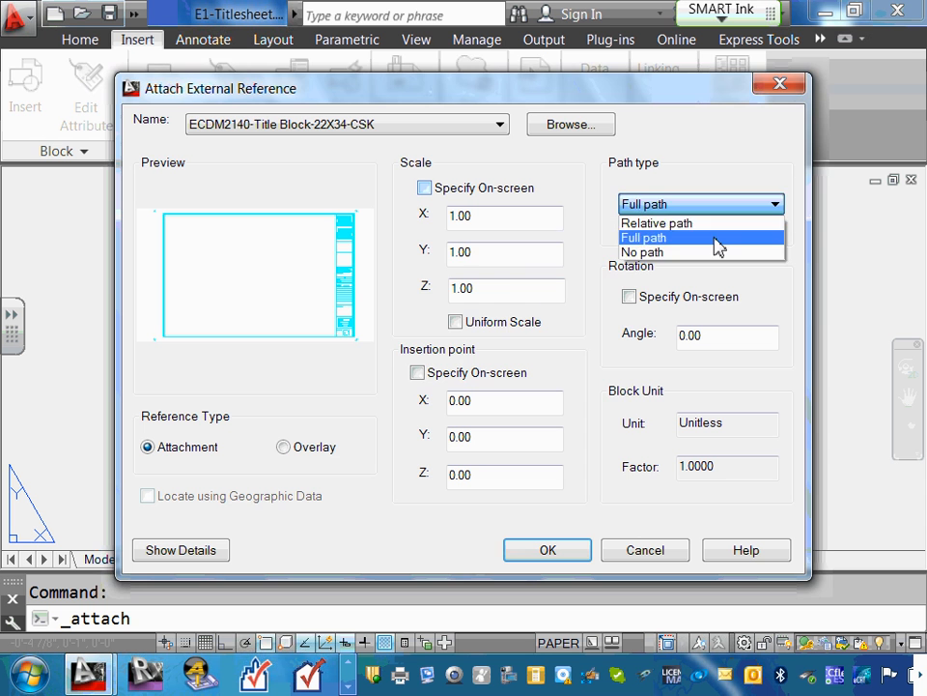
left_click(713, 222)
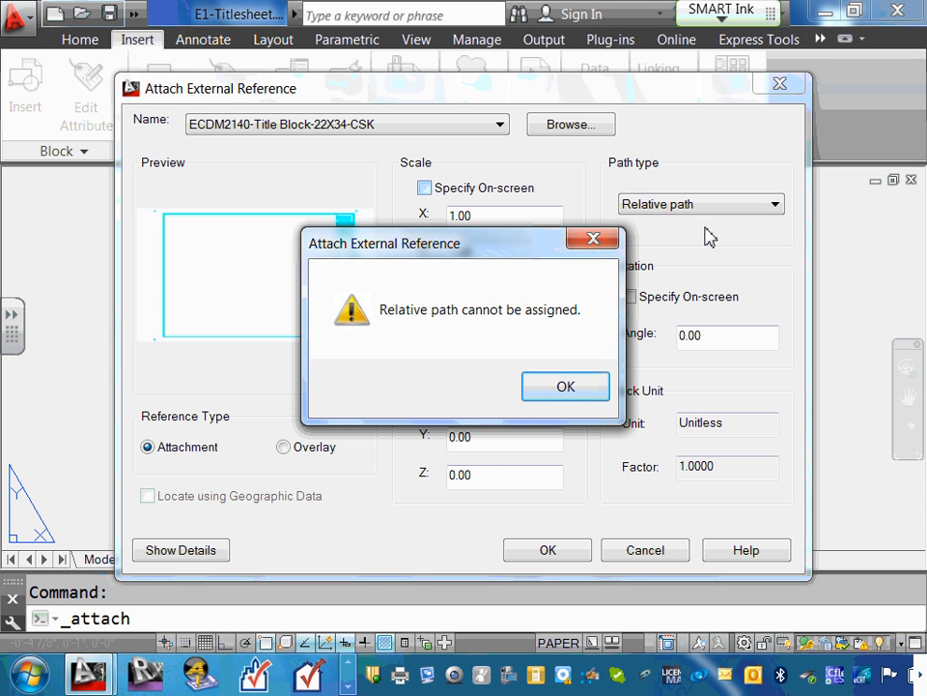
left_click(578, 386)
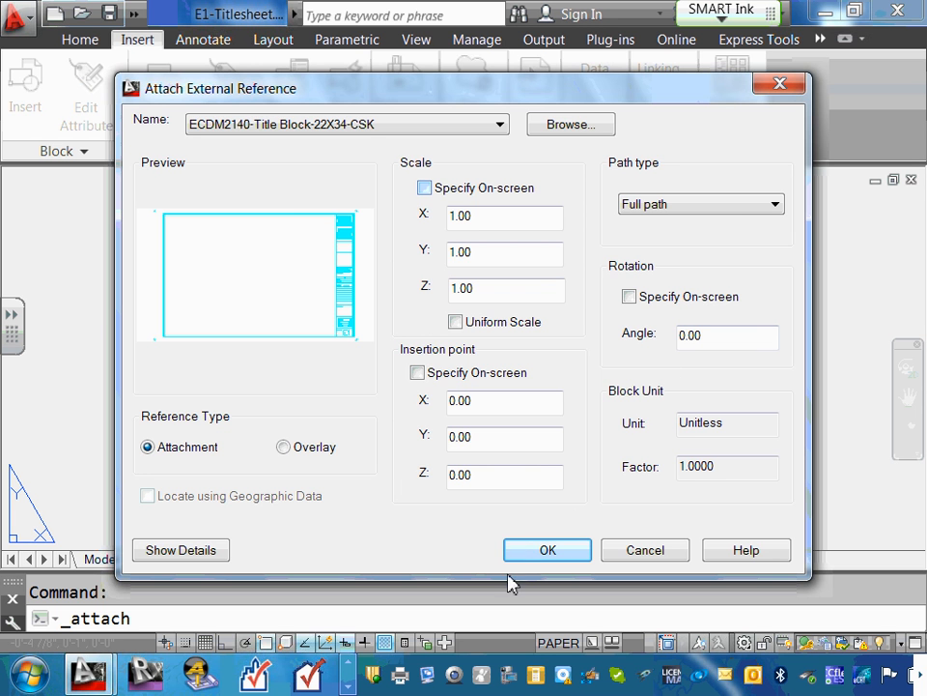
Step: Attach the title block reference at insertion point 0,0,0 with a scale of 1.00 and a full path
left_click(536, 553)
scroll(376, 361, "down", 2)
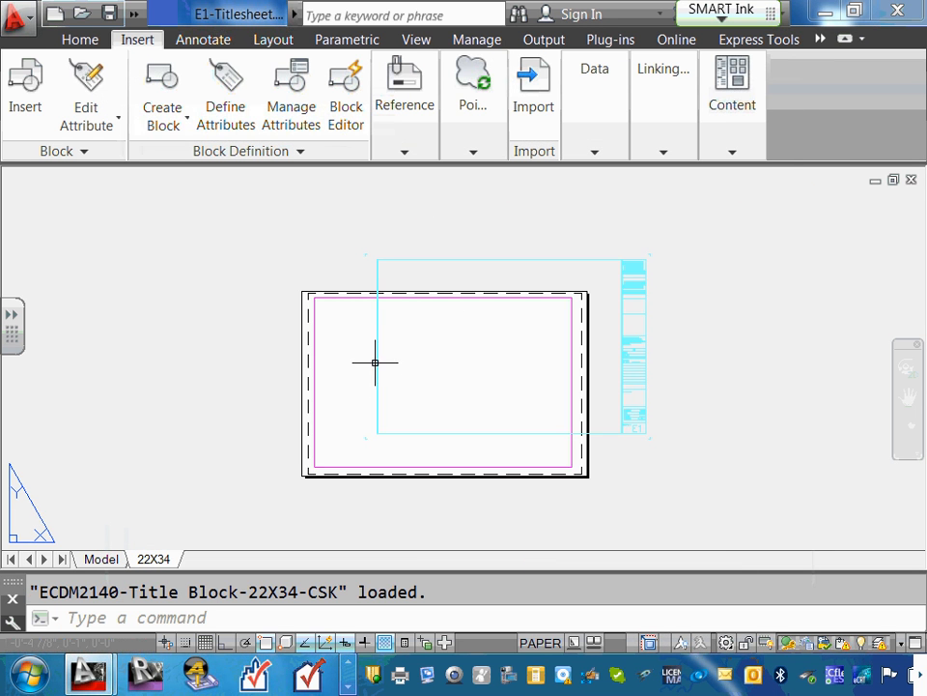
scroll(621, 280, "up", 4)
scroll(622, 279, "down", 2)
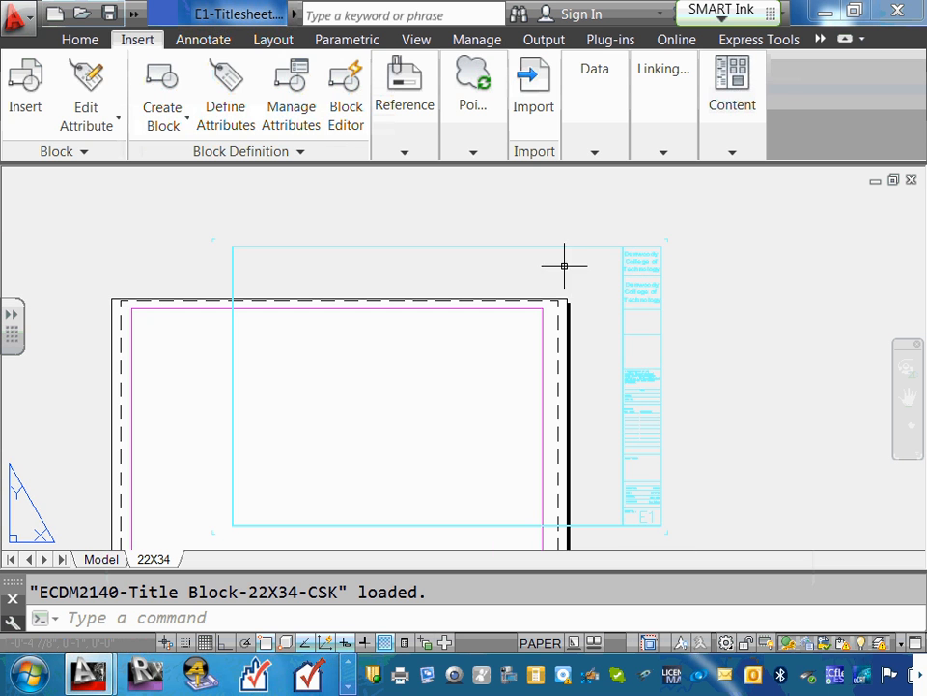
Step: Move the attached title block down and to the left so its border sits on the 22X34 sheet
left_click(606, 244)
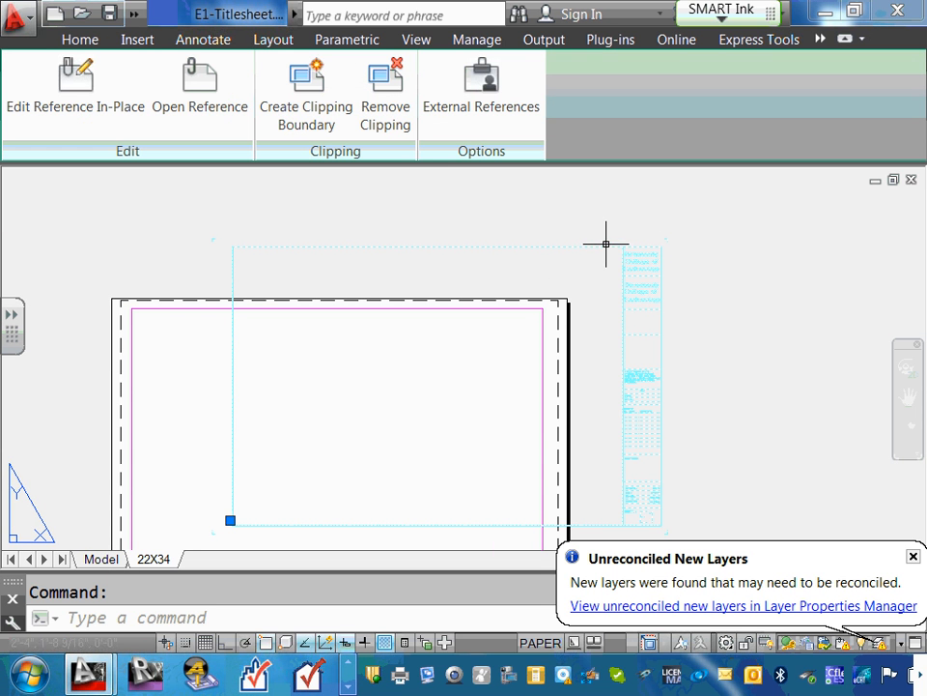
left_click_drag(600, 280, 528, 315)
scroll(556, 299, "up", 5)
scroll(555, 299, "up", 4)
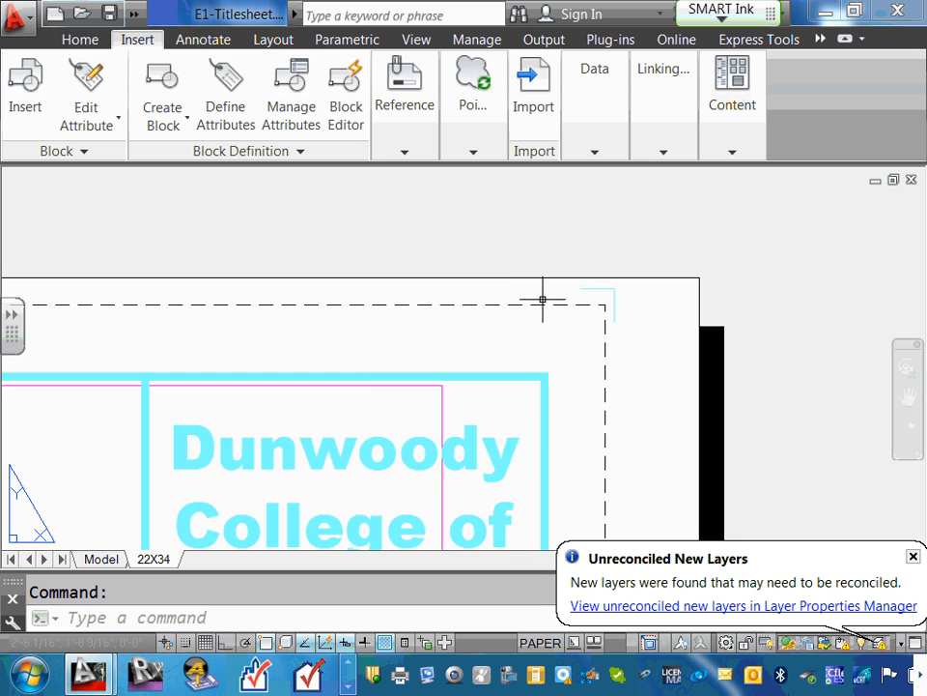
scroll(525, 294, "down", 8)
scroll(546, 289, "down", 4)
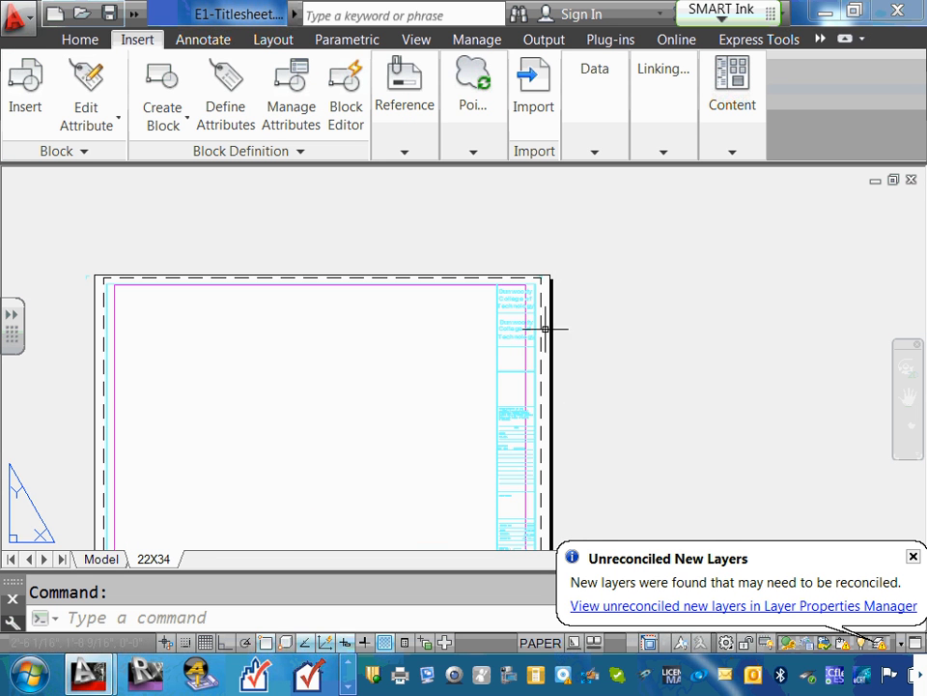
Step: Shift the title block up and to the right, bringing its upper-right corner nearer the dashed printable margin
scroll(469, 290, "up", 3)
scroll(565, 295, "up", 3)
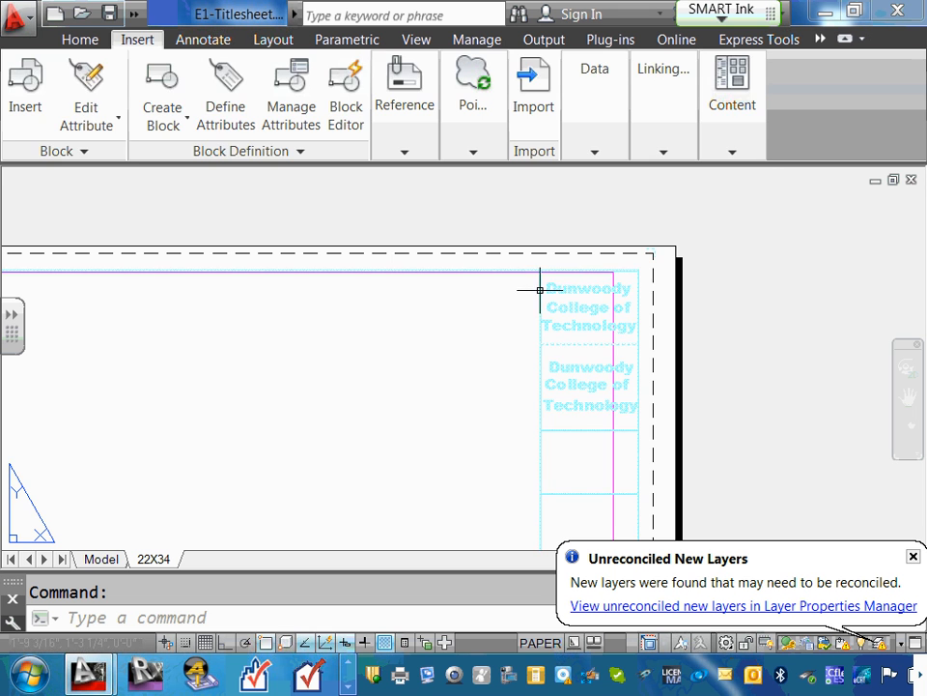
left_click(540, 288)
scroll(641, 259, "up", 3)
scroll(641, 259, "up", 2)
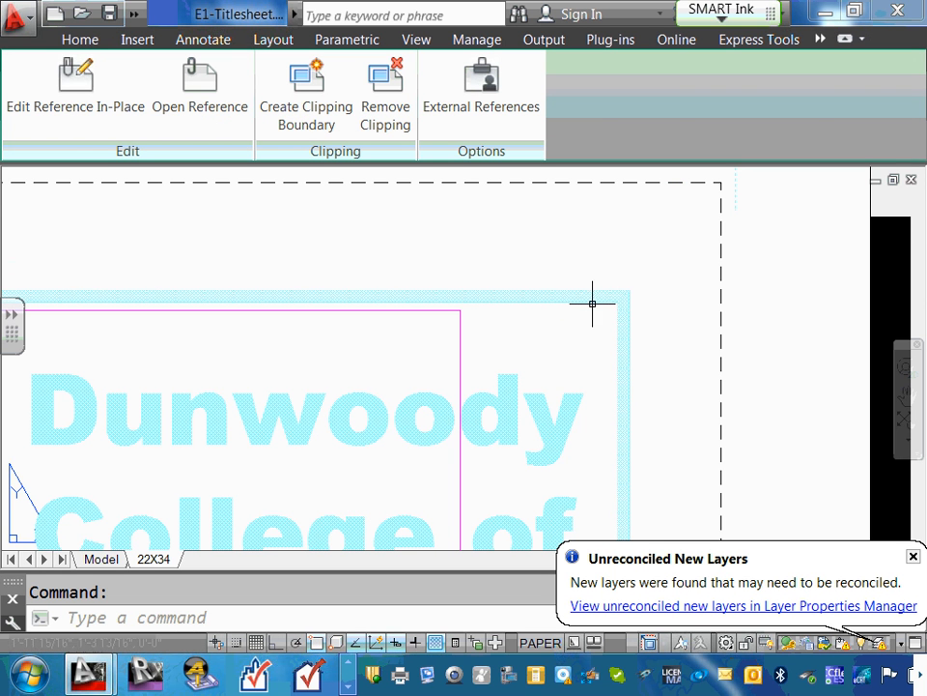
left_click_drag(595, 302, 669, 225)
scroll(611, 264, "down", 6)
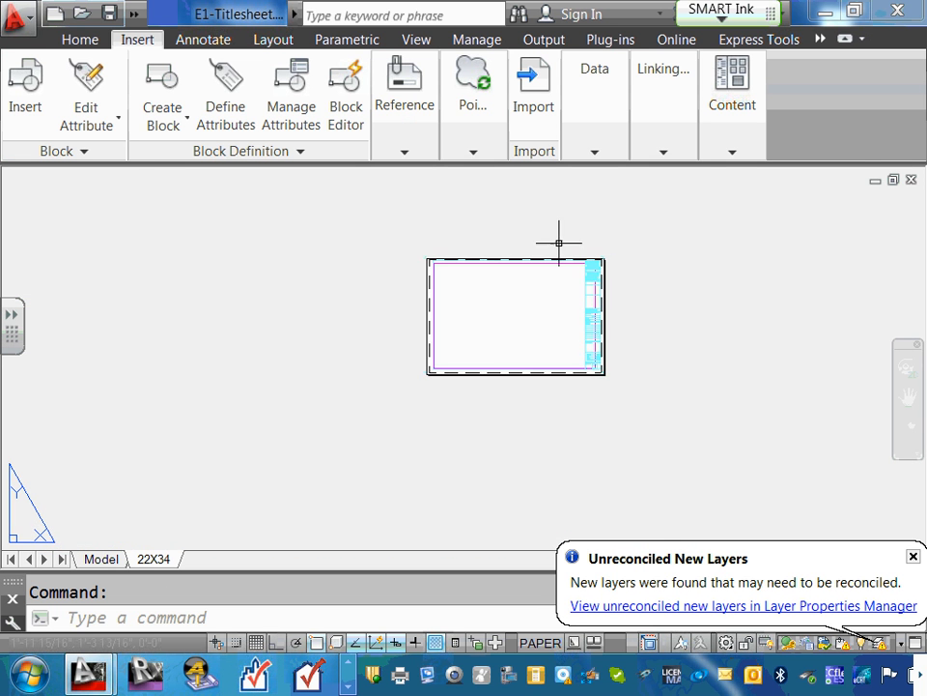
scroll(520, 366, "up", 6)
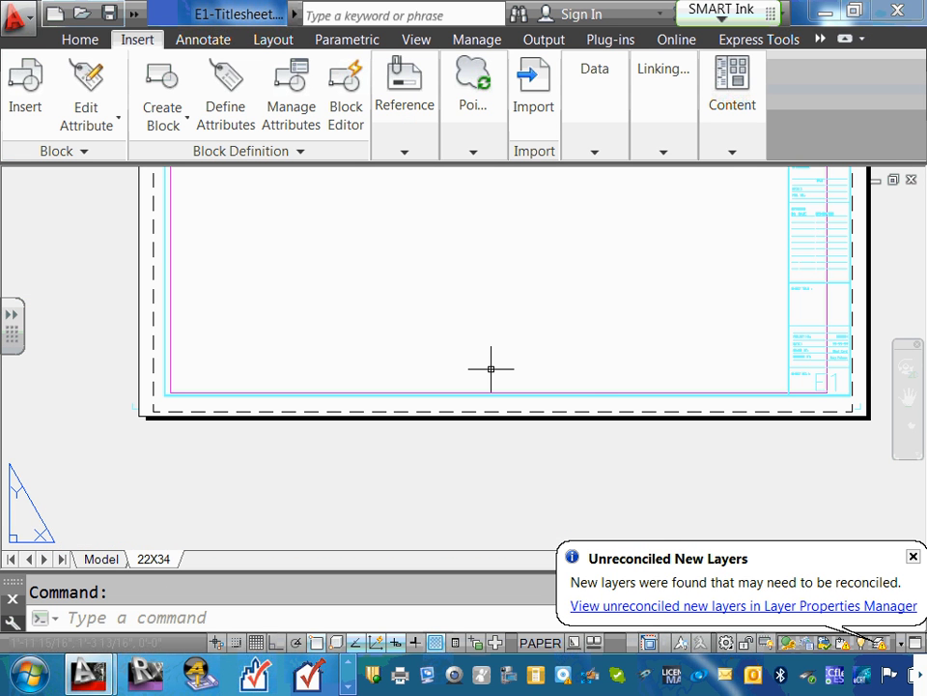
Step: Nudge the title block slightly down and left, away from the dashed margin at the sheet's upper-right corner
middle_click_drag(833, 369, 620, 357)
scroll(630, 375, "up", 2)
scroll(562, 403, "down", 6)
middle_click_drag(325, 320, 361, 526)
scroll(600, 311, "up", 5)
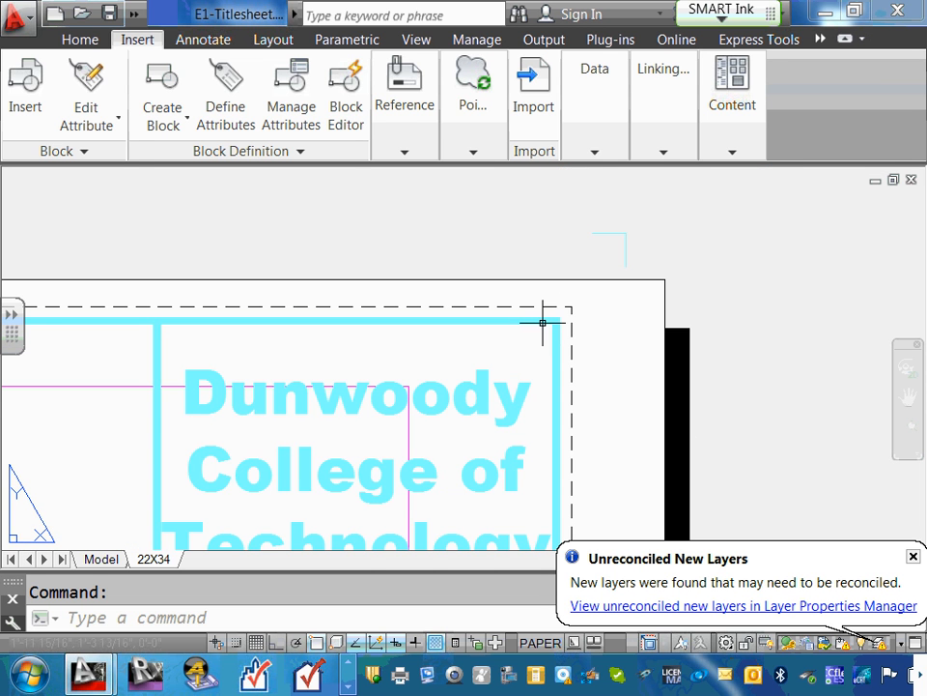
left_click(542, 319)
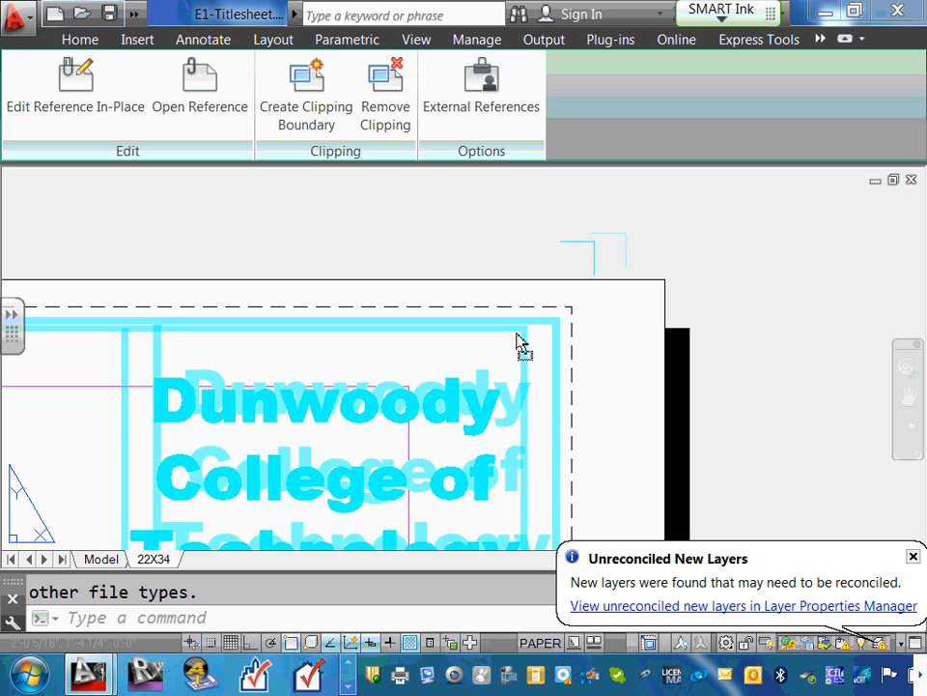
key("Escape")
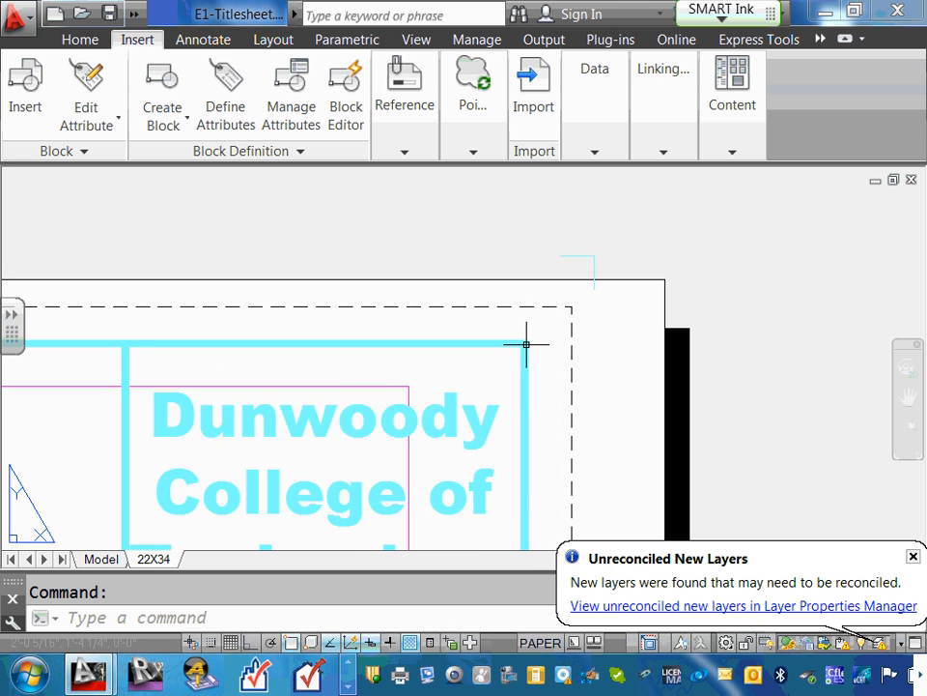
Step: Compare the title block's gaps at the sheet's right-hand corners and move the block slightly further down within the margins
scroll(529, 339, "down", 6)
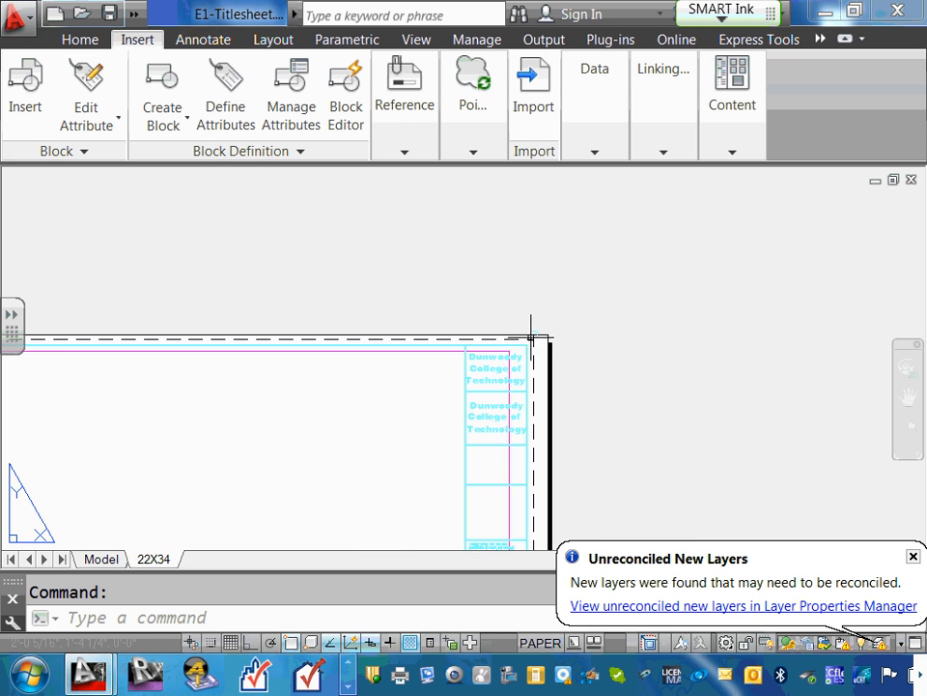
scroll(532, 420, "up", 4)
scroll(501, 315, "up", 5)
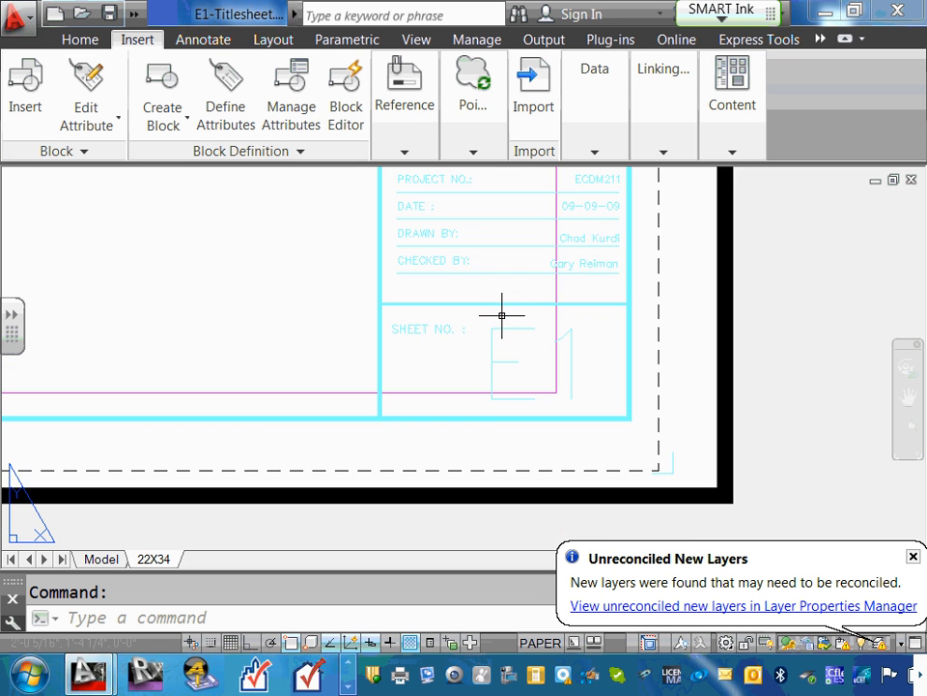
scroll(498, 290, "down", 5)
middle_click_drag(497, 317, 542, 523)
scroll(554, 335, "up", 6)
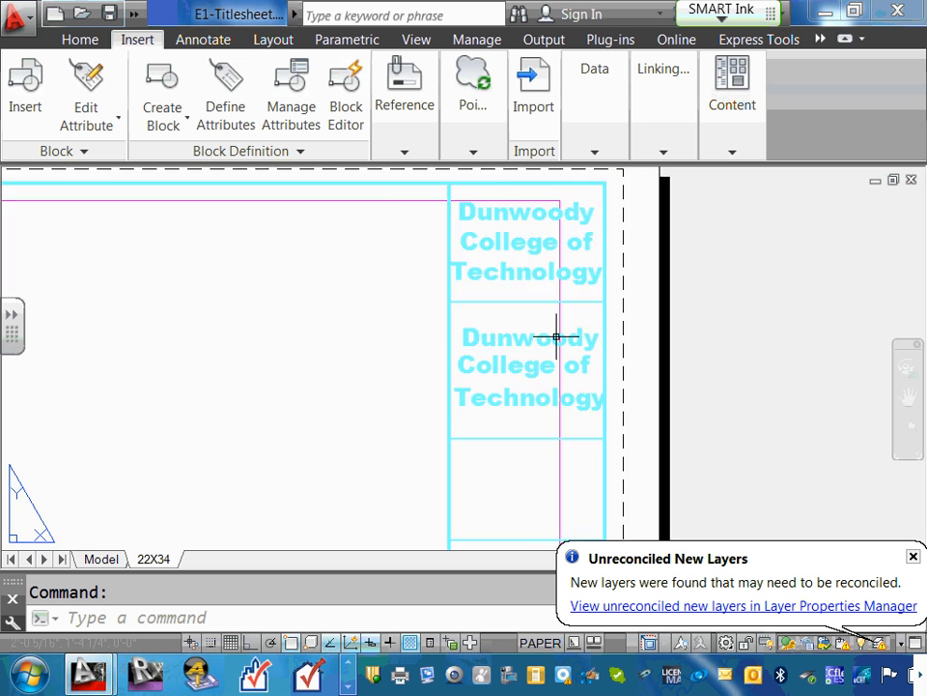
scroll(553, 301, "down", 2)
middle_click_drag(549, 311, 494, 553)
scroll(551, 417, "up", 2)
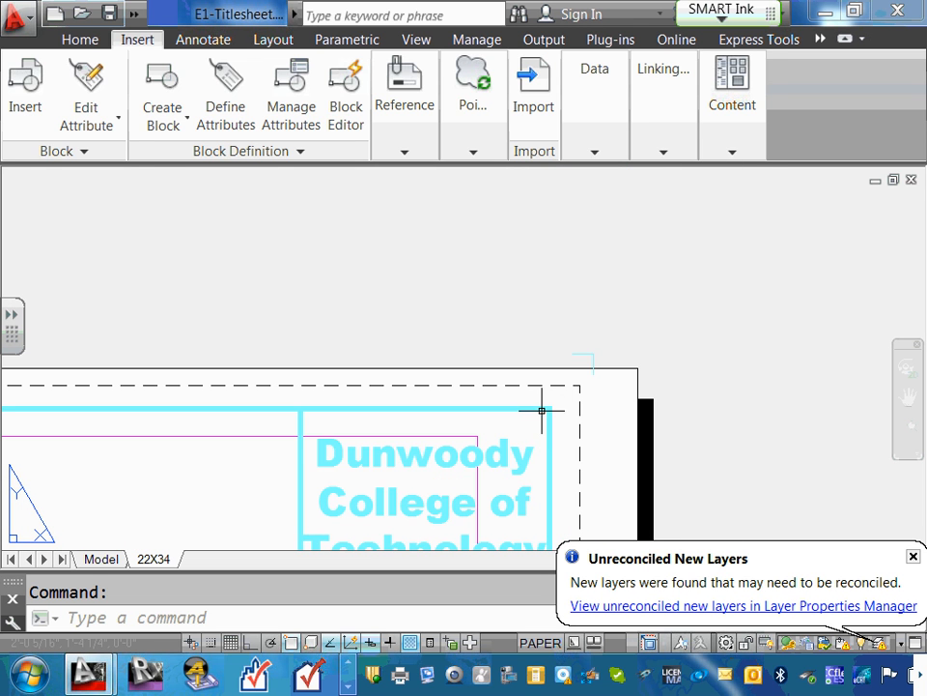
left_click(544, 412)
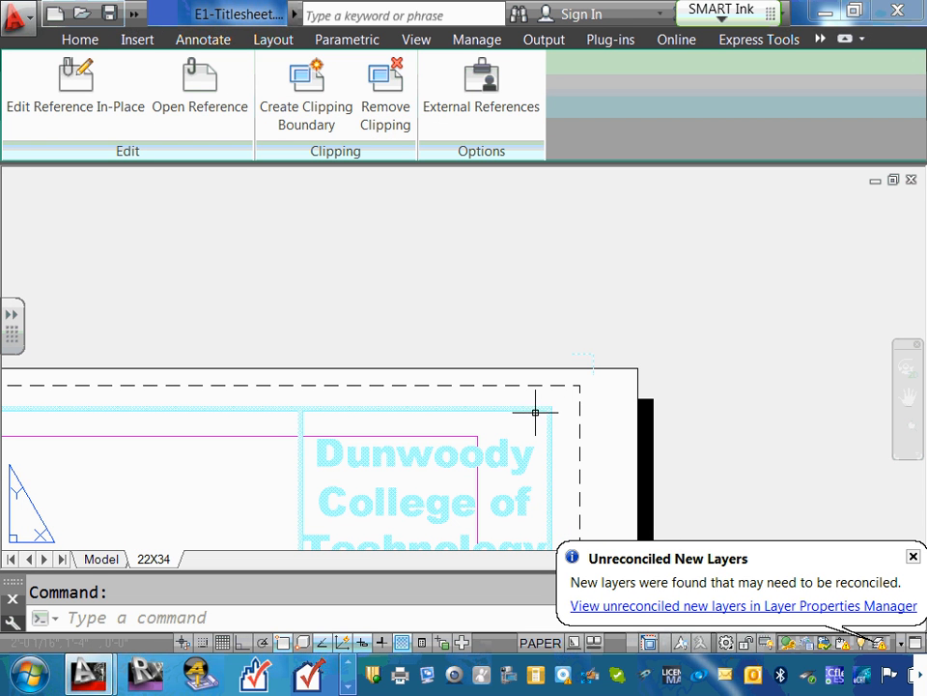
left_click_drag(523, 407, 527, 452)
key("Escape")
scroll(521, 425, "down", 5)
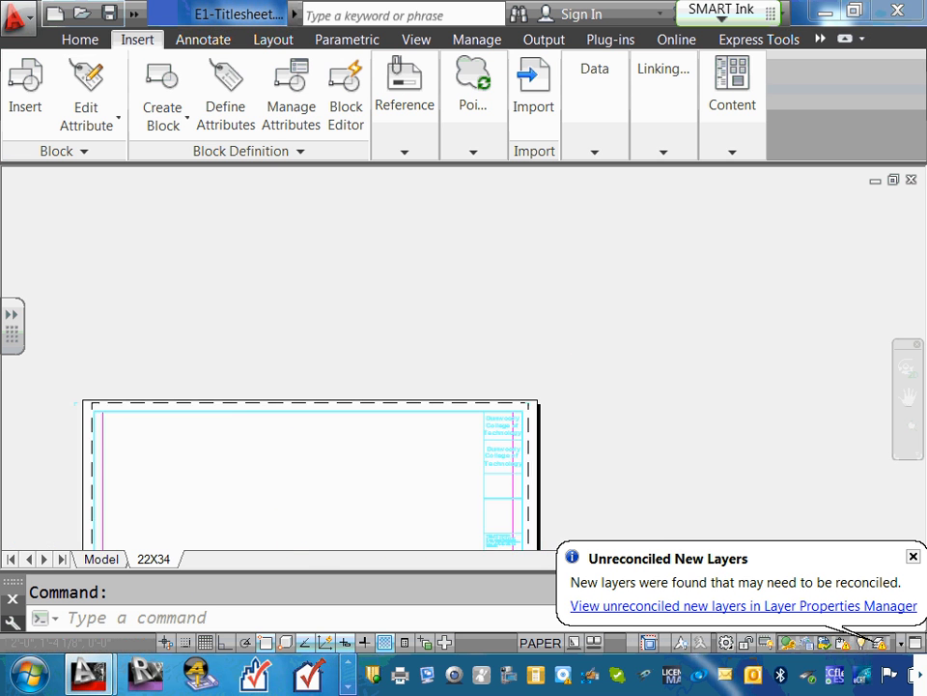
Step: Compare the title block's gaps to the dashed printable margin at the sheet's lower-right and upper-right corners
middle_click_drag(466, 436, 484, 330)
scroll(522, 348, "up", 2)
scroll(580, 405, "up", 3)
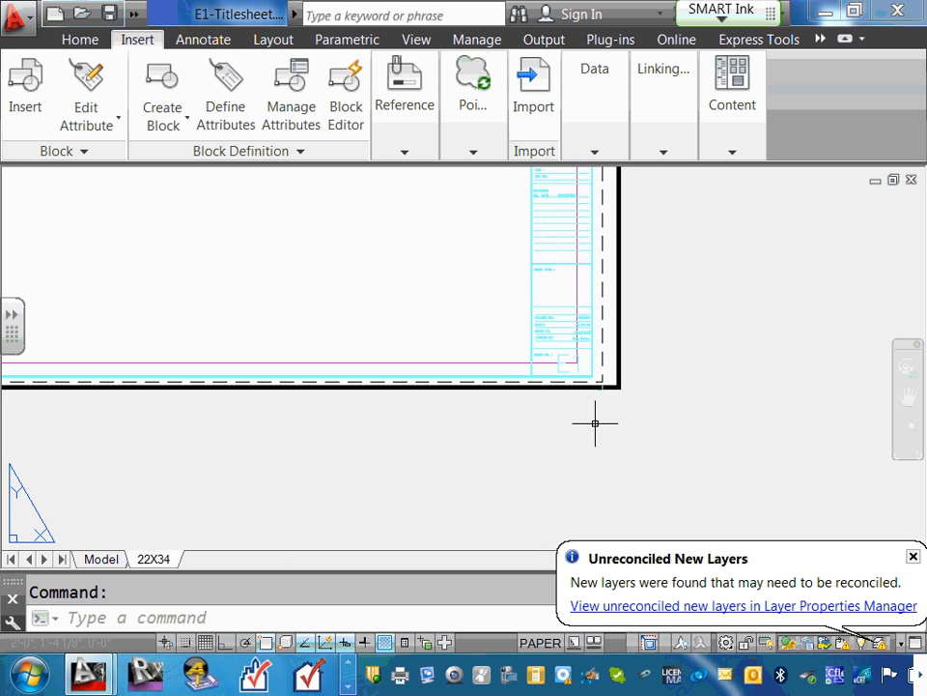
scroll(551, 340, "up", 2)
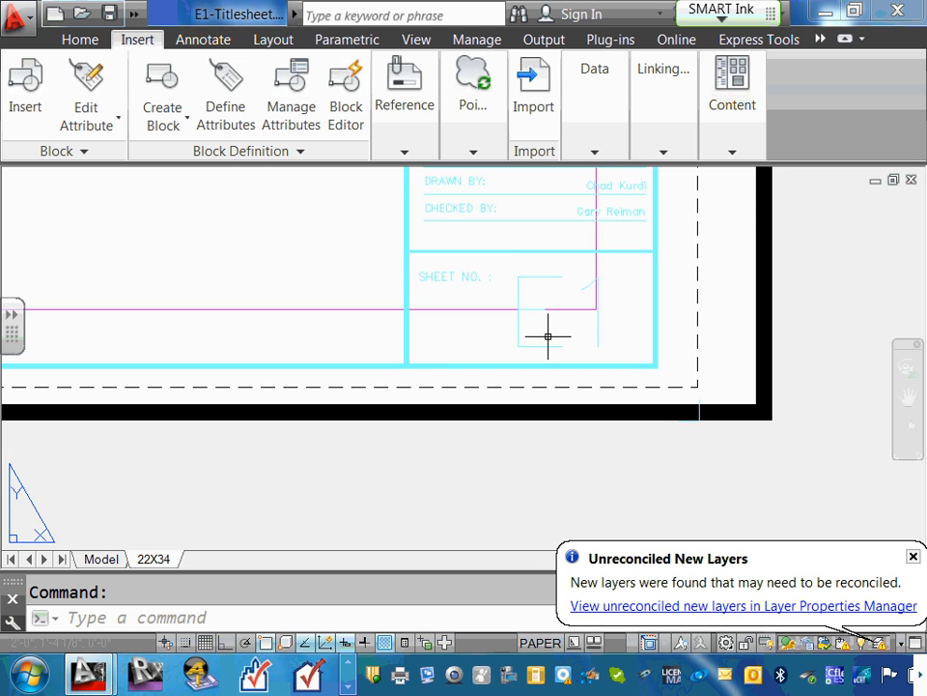
scroll(548, 336, "down", 5)
middle_click_drag(532, 315, 620, 551)
scroll(639, 344, "up", 3)
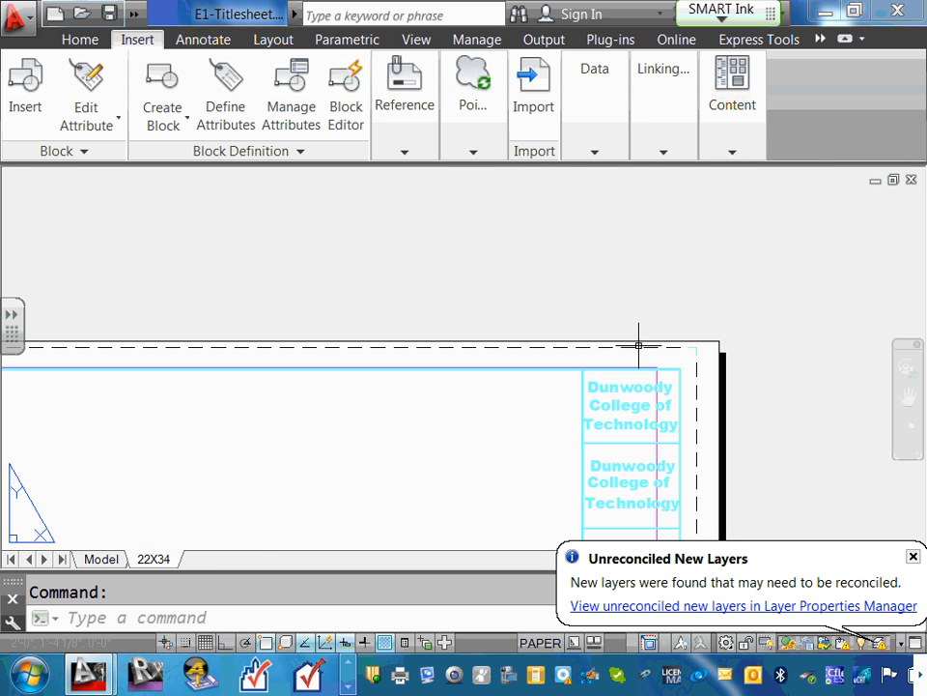
scroll(618, 352, "up", 2)
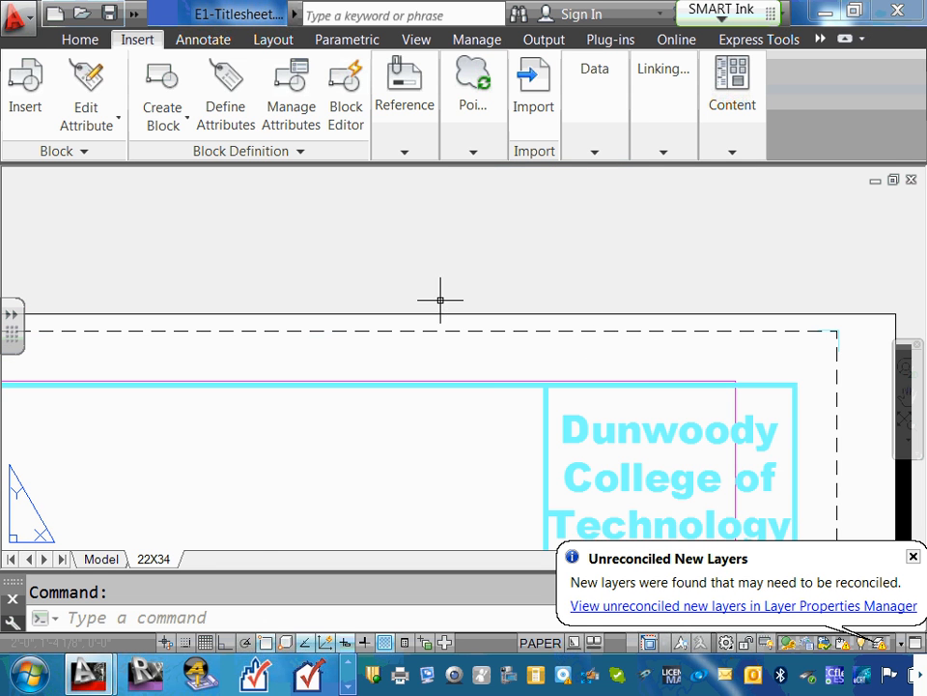
scroll(441, 300, "down", 3)
scroll(577, 368, "up", 3)
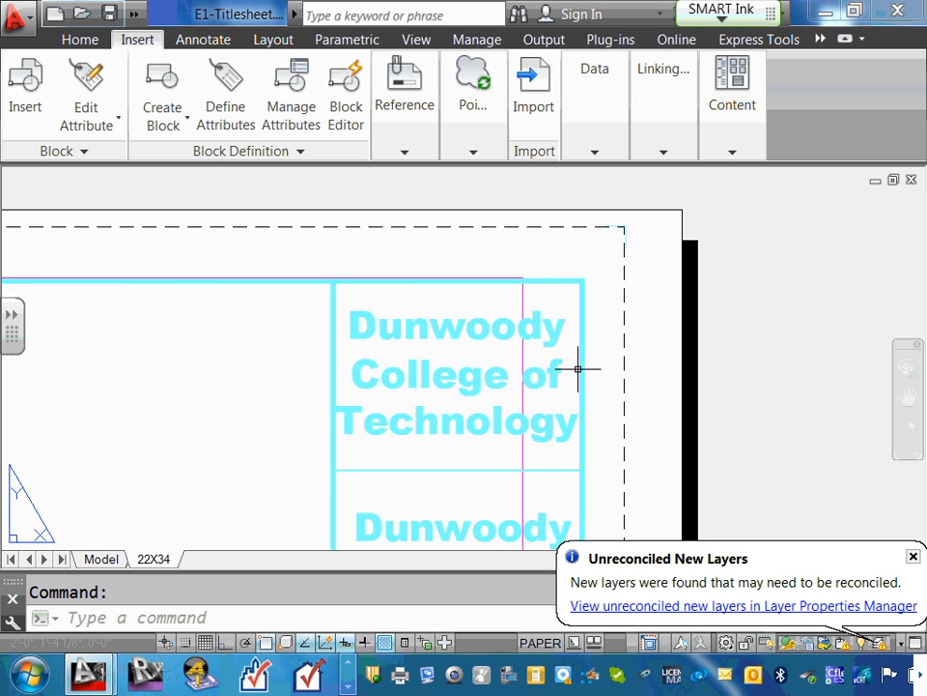
scroll(578, 368, "down", 2)
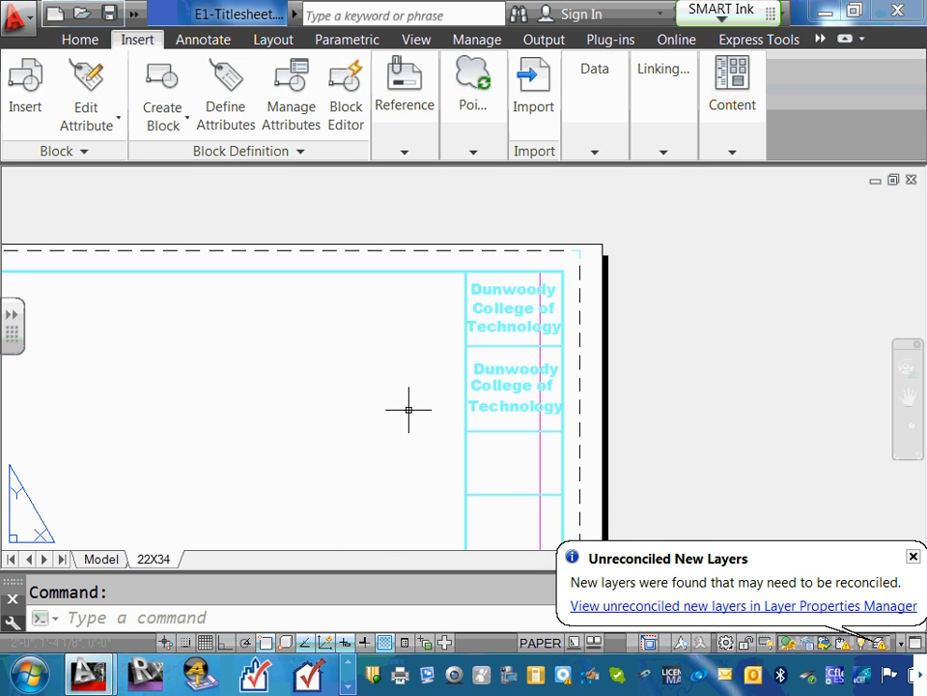
Step: Nudge the title block reference very slightly up and to the right, and check its spacing at the sheet's upper-right corner
left_click(558, 273)
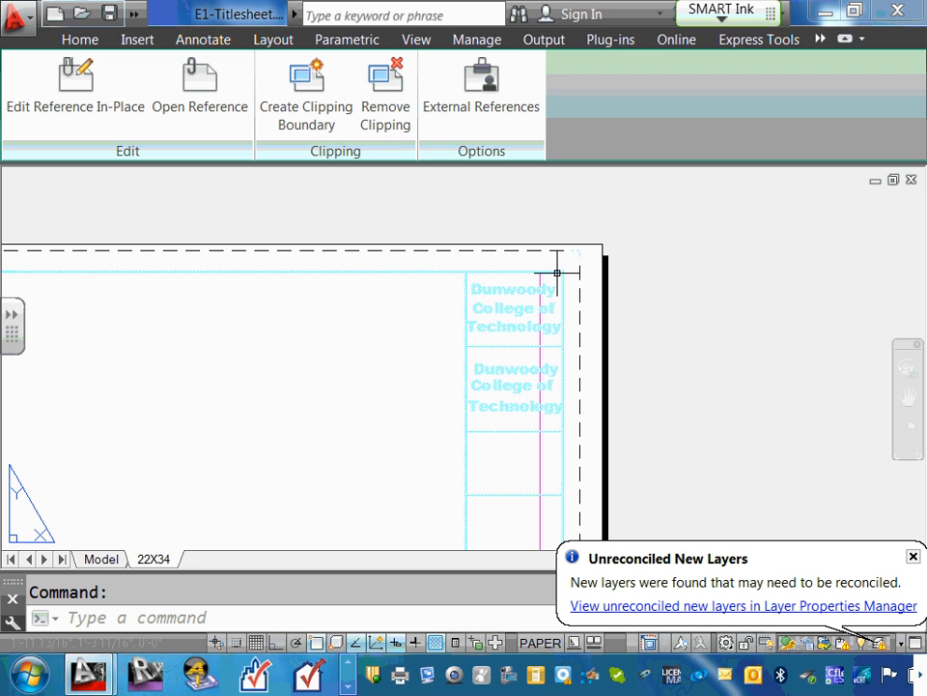
mouse_move(558, 273)
left_mouse_down()
mouse_move(499, 273)
mouse_move(559, 274)
left_mouse_up()
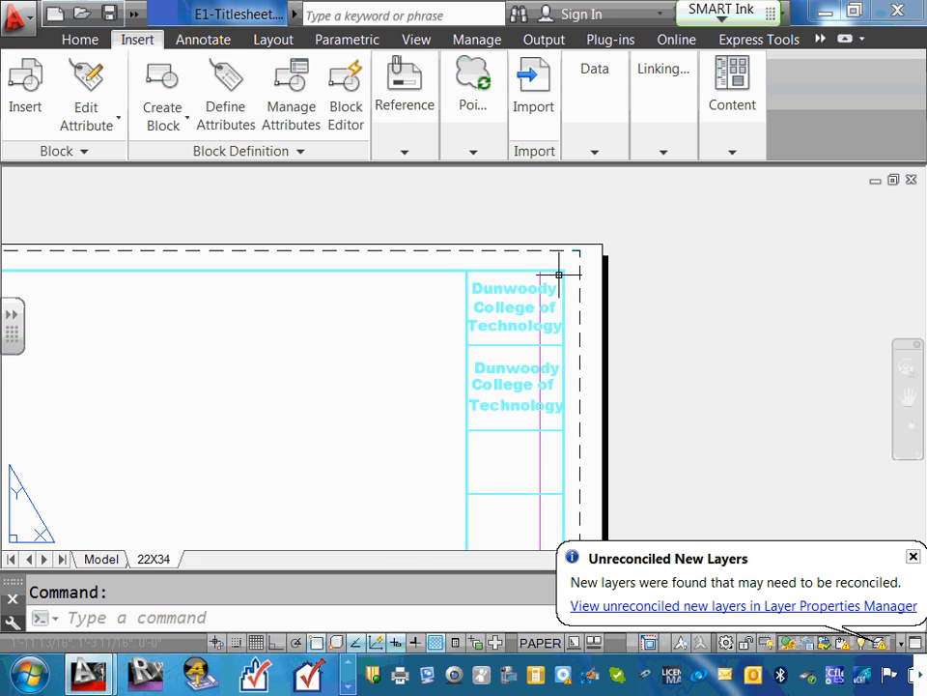
scroll(458, 290, "down", 5)
scroll(458, 290, "up", 4)
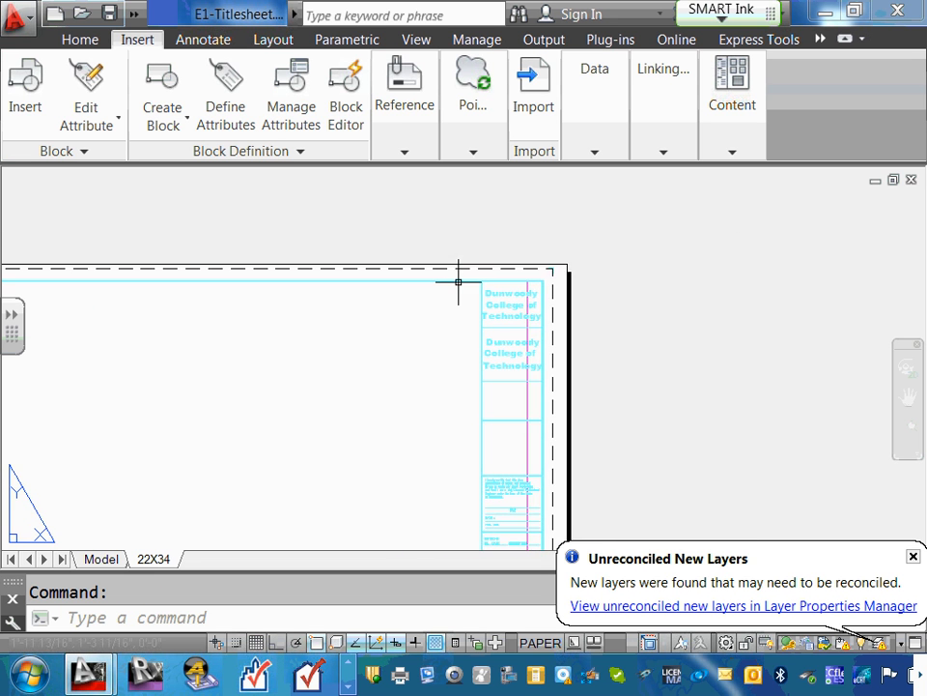
scroll(458, 281, "up", 4)
scroll(464, 277, "down", 4)
scroll(611, 263, "up", 5)
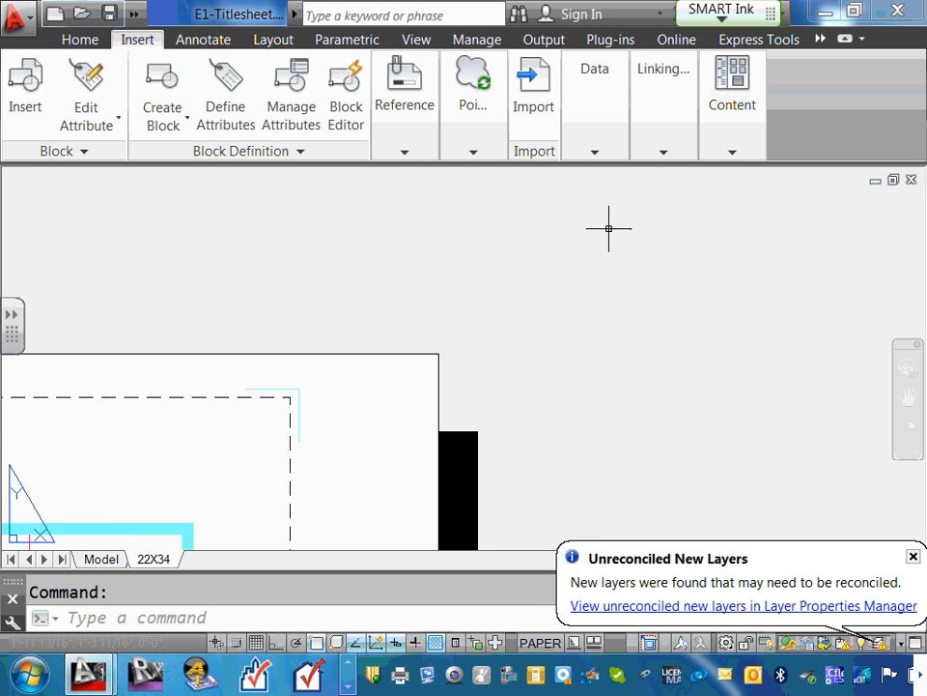
scroll(488, 262, "down", 5)
left_click(554, 273)
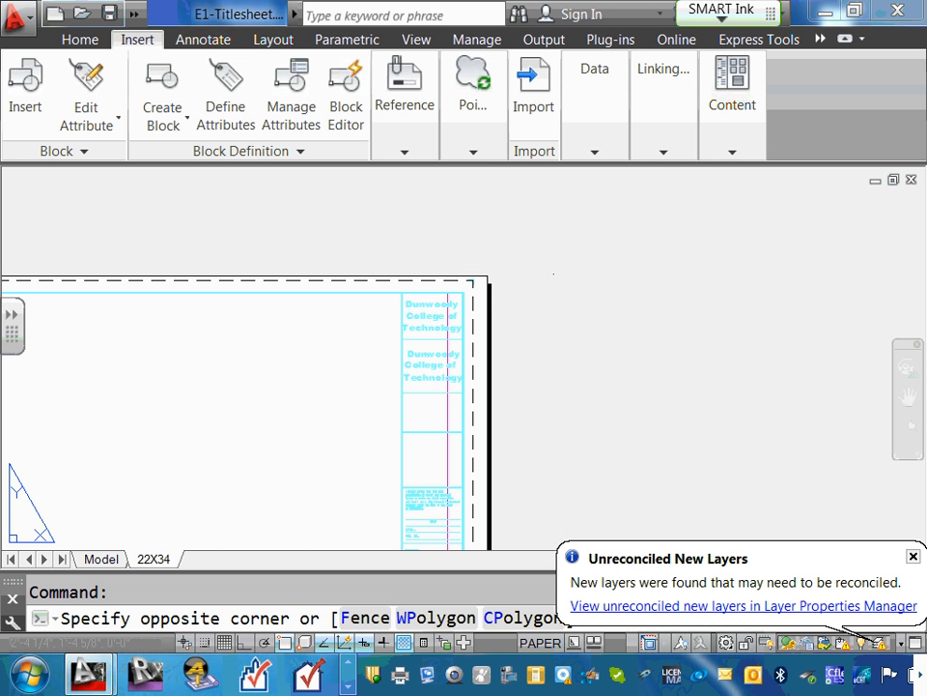
left_click(558, 273)
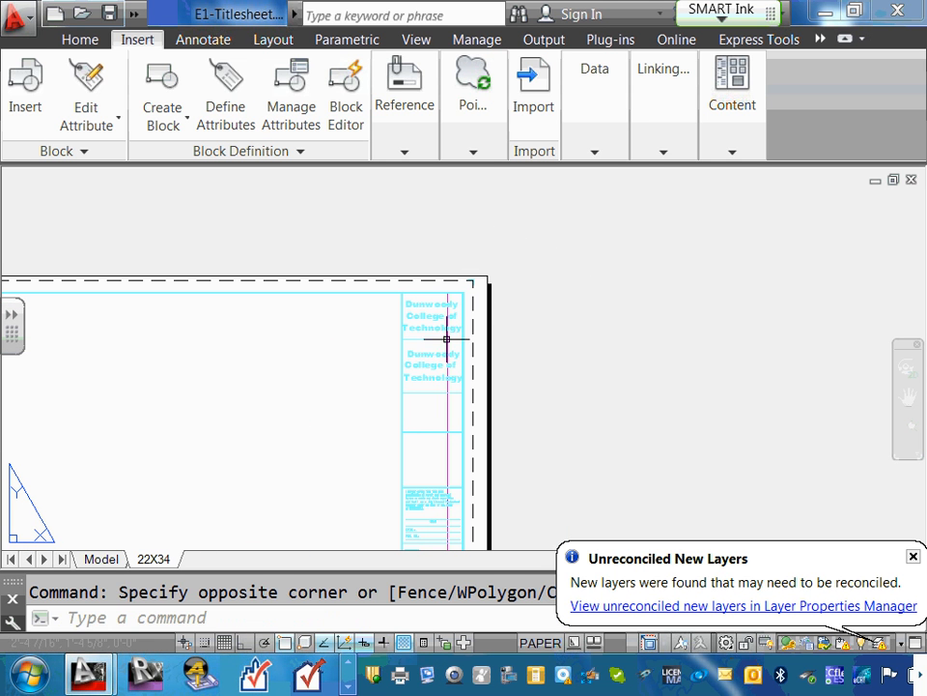
Step: Stretch the viewport's upper-right corner horizontally left so its right edge sits just clear of the title block column
scroll(425, 324, "down", 5)
middle_click_drag(338, 362, 452, 324)
scroll(451, 324, "up", 4)
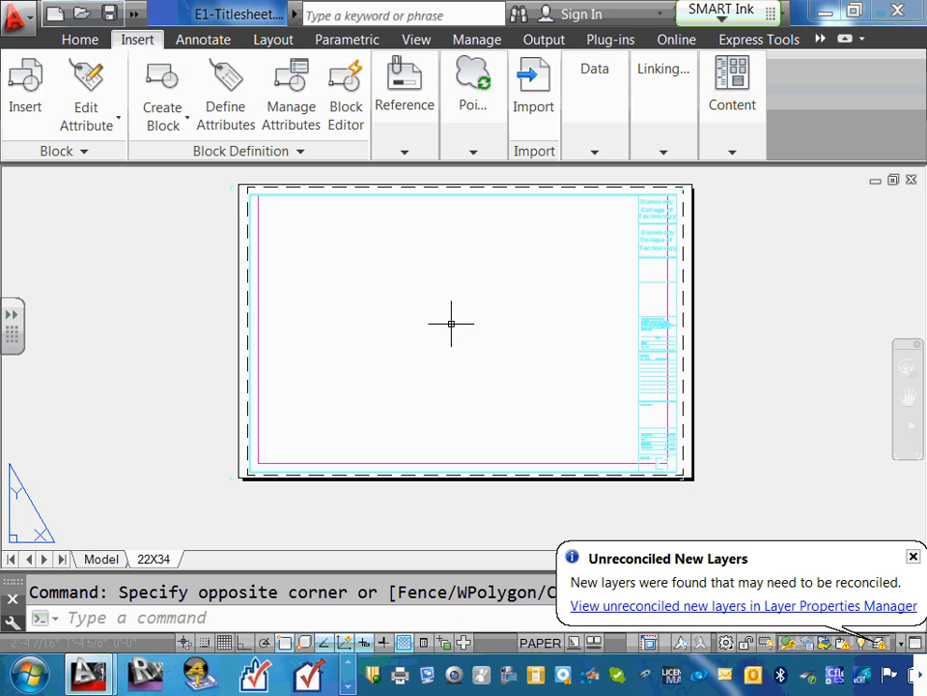
left_click(258, 215)
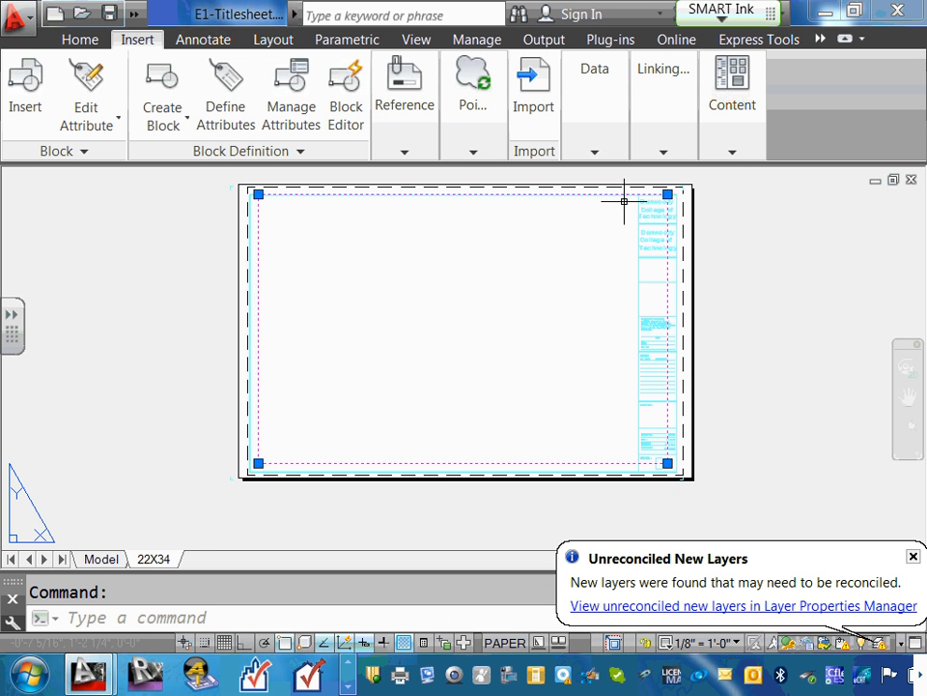
scroll(646, 207, "up", 5)
scroll(733, 190, "down", 5)
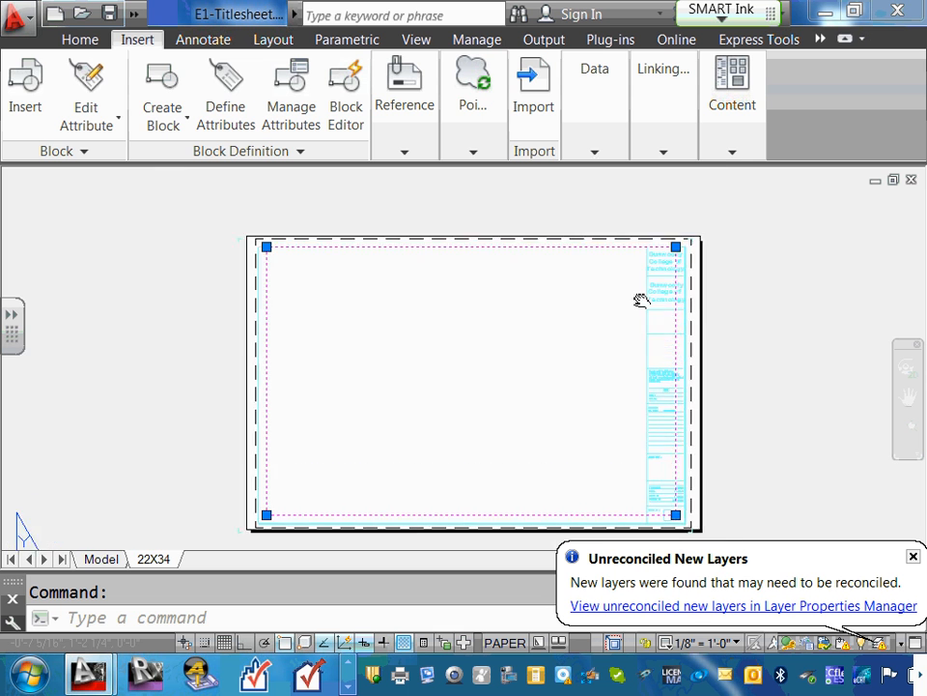
scroll(647, 319, "up", 4)
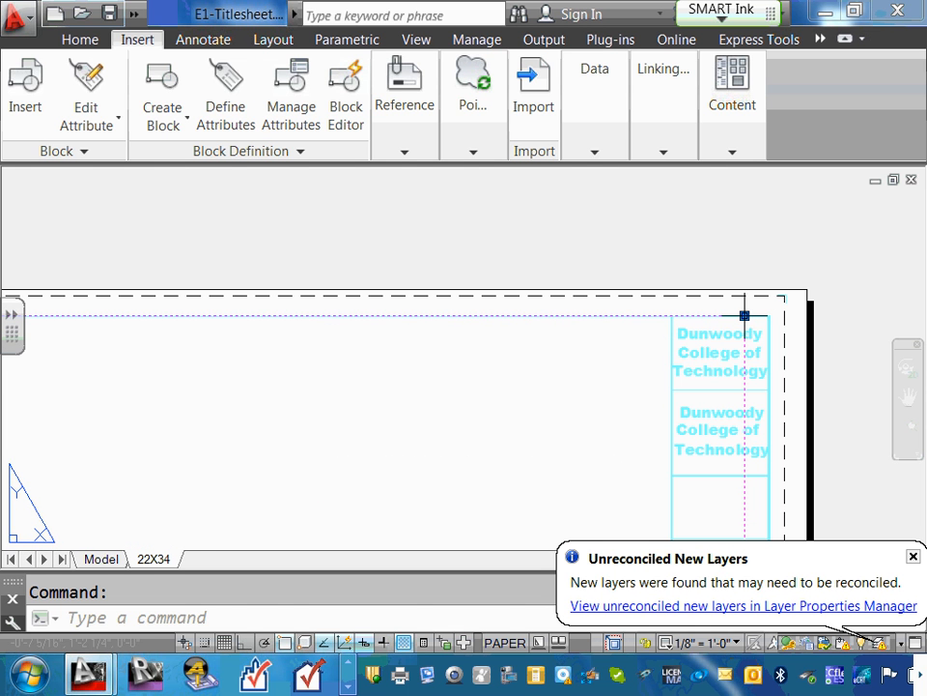
left_click(744, 315)
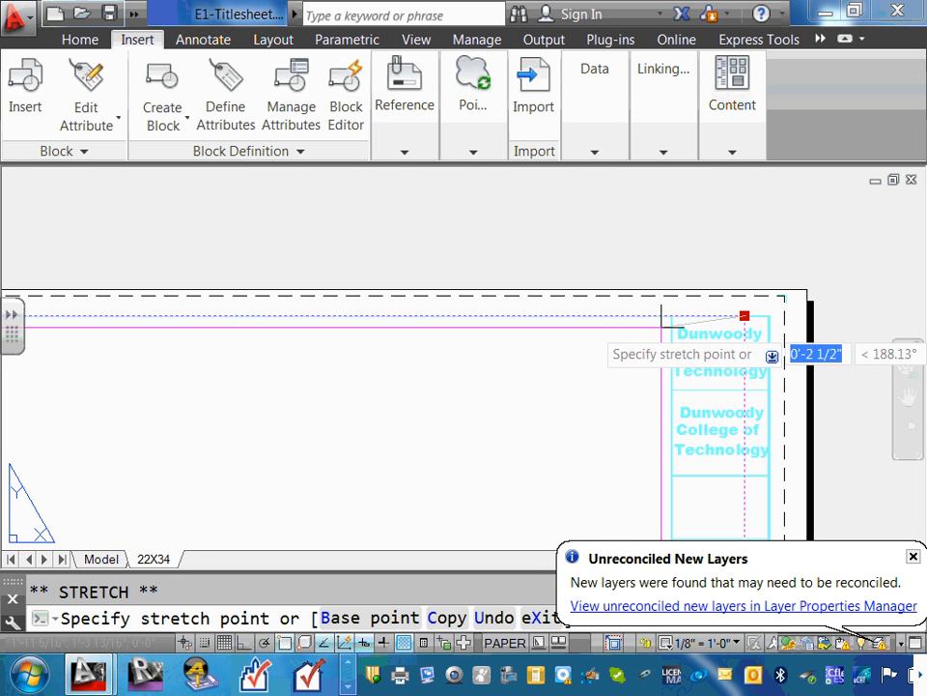
left_click(661, 315)
Step: Stretch the viewport's lower-left corner straight down so its bottom edge sits just inside the title block border
scroll(557, 339, "down", 4)
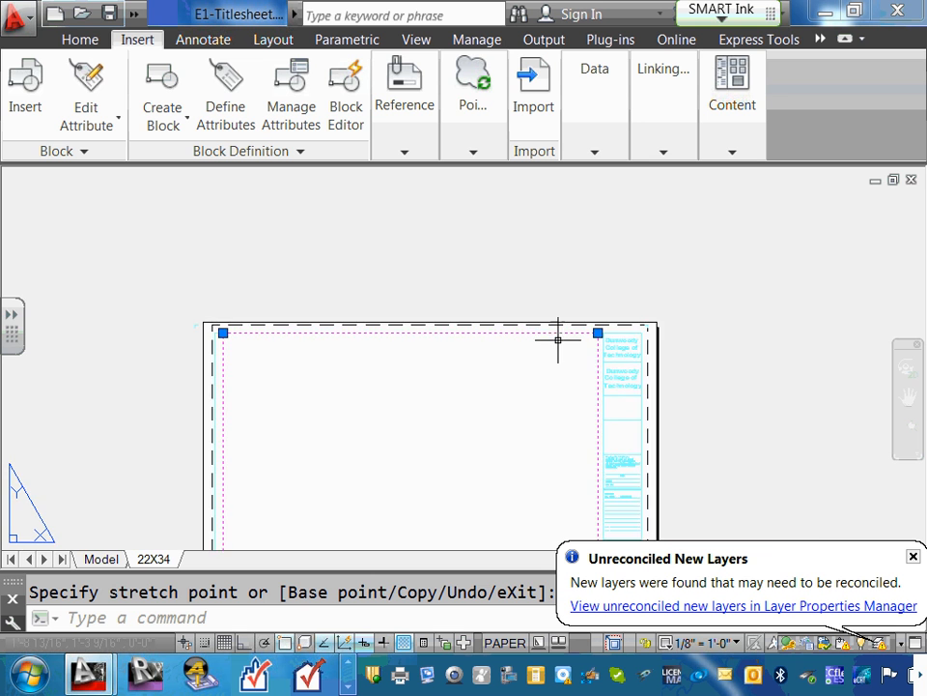
middle_click_drag(351, 379, 489, 225)
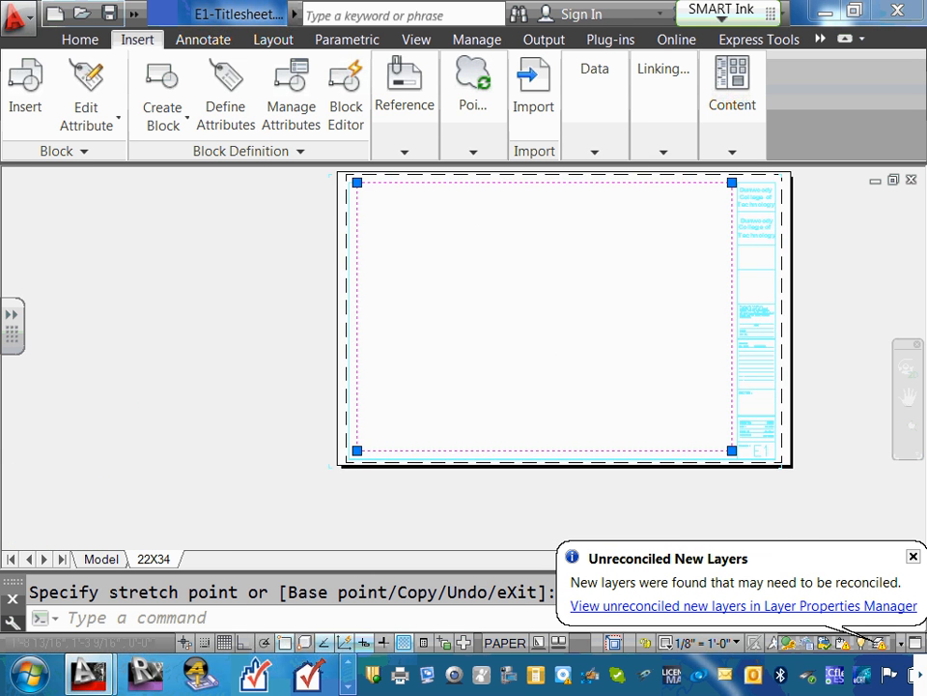
scroll(390, 489, "up", 5)
left_click(288, 373)
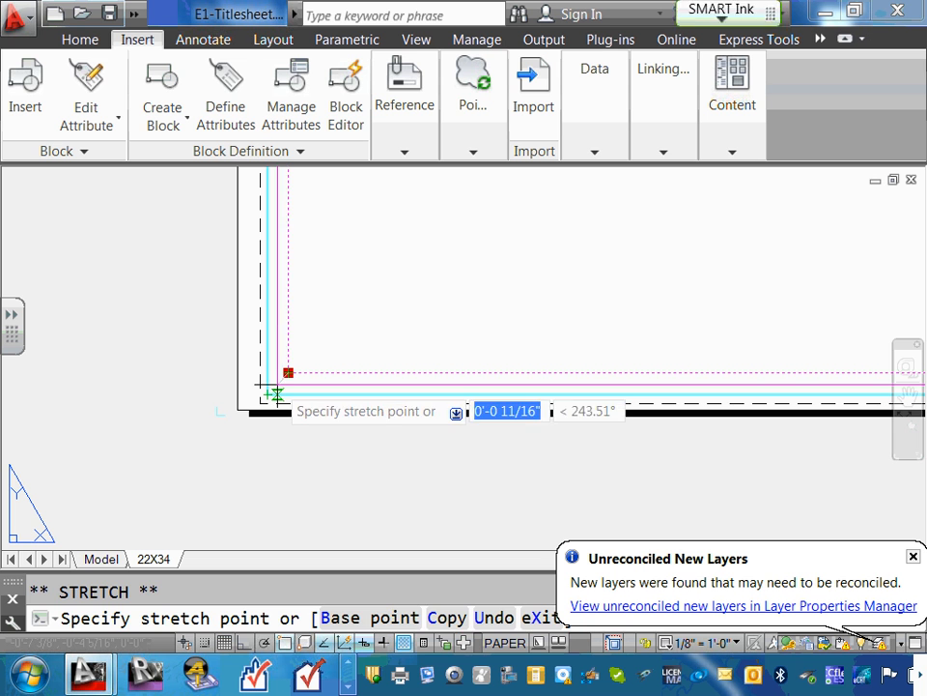
left_click(289, 382)
scroll(292, 383, "down", 5)
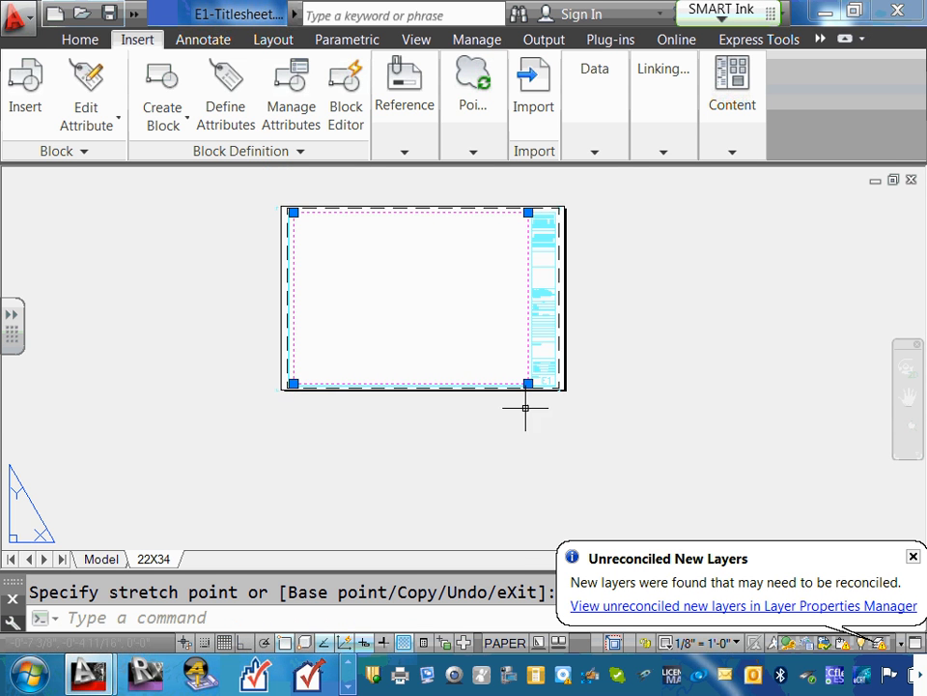
scroll(525, 408, "up", 8)
left_click(434, 349)
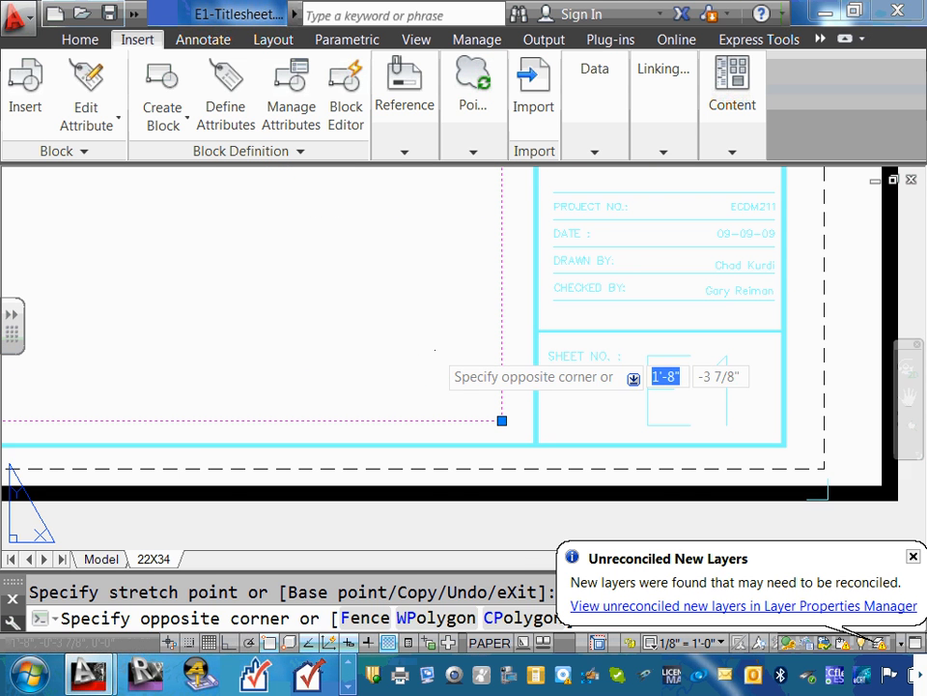
key("Escape")
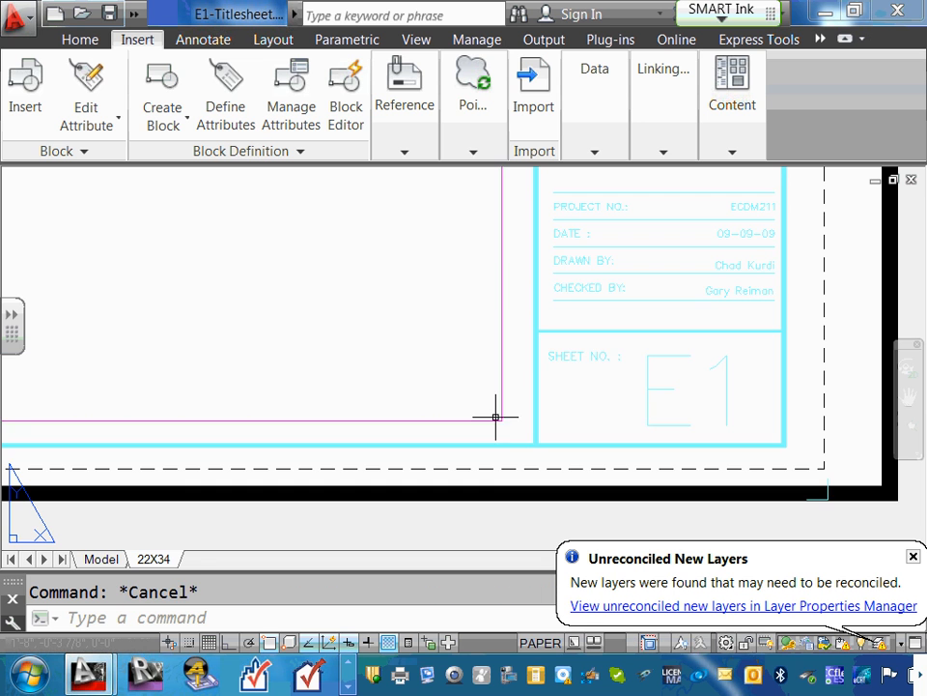
Step: Stretch the viewport's upper-right corner slightly straight down so its top edge sits just inside the title block border
scroll(512, 407, "down", 2)
middle_click_drag(459, 283, 597, 498)
scroll(605, 342, "down", 3)
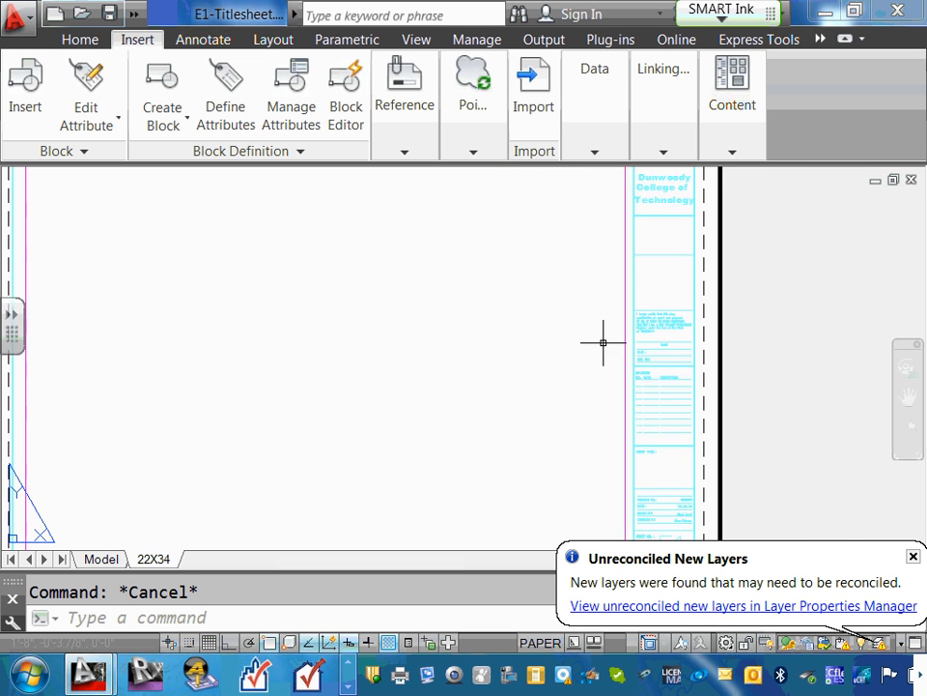
scroll(613, 415, "up", 4)
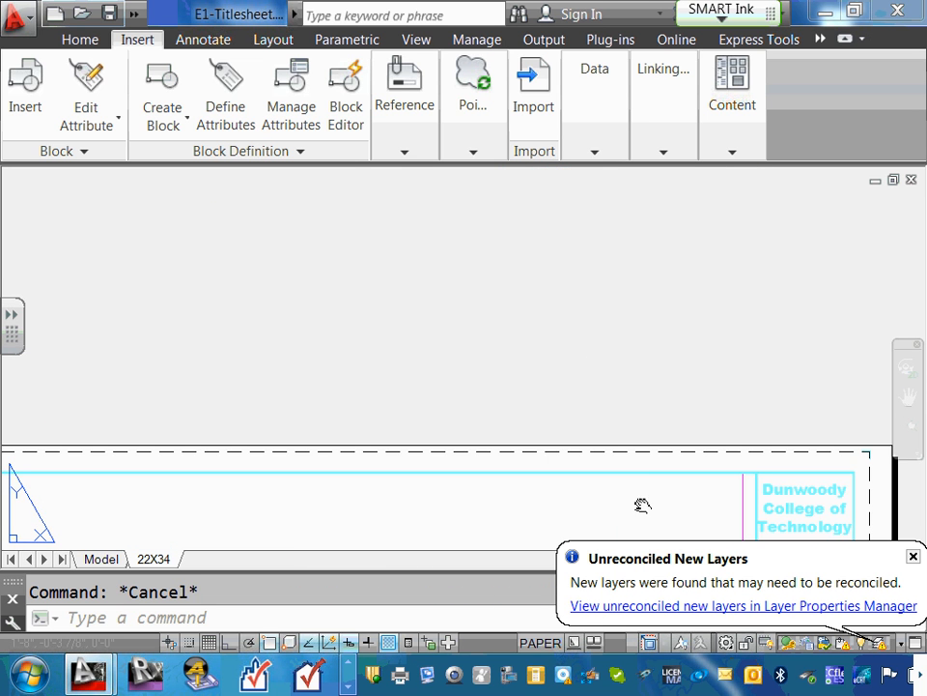
middle_click_drag(641, 503, 642, 348)
left_click(742, 354)
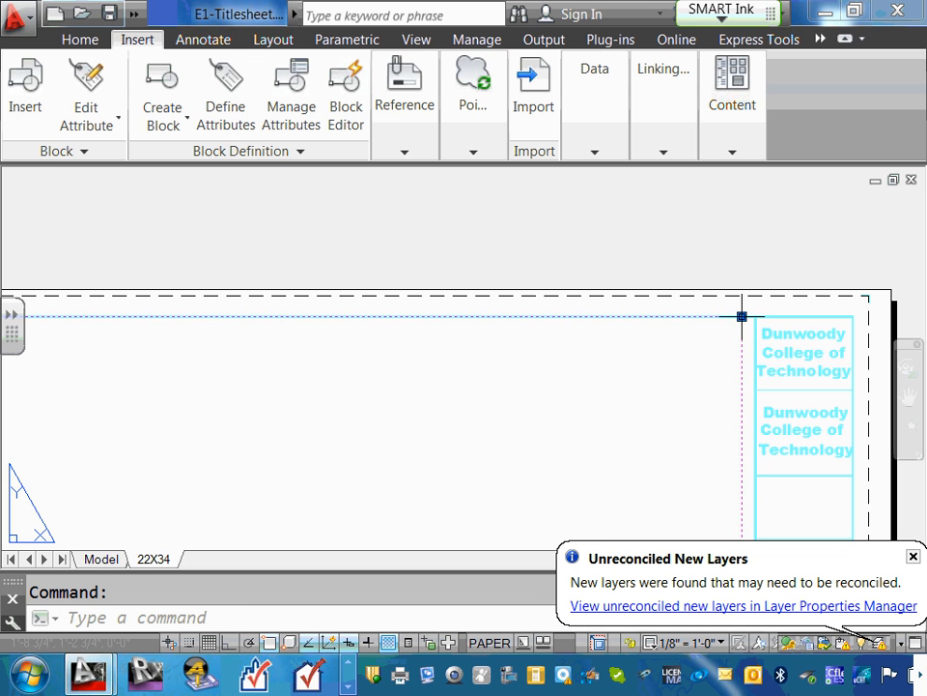
left_click(741, 317)
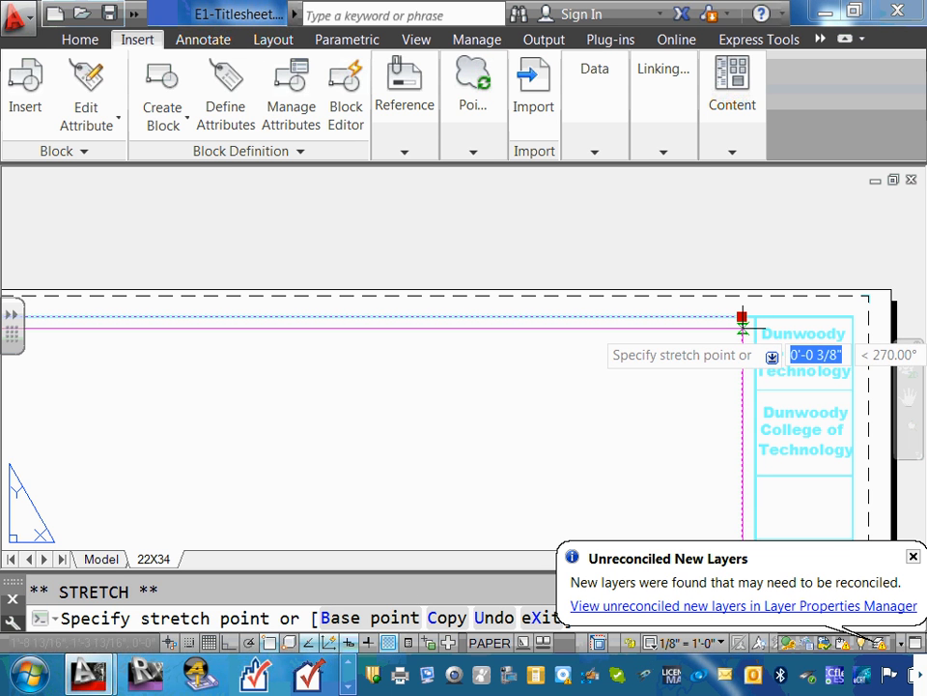
left_click(742, 322)
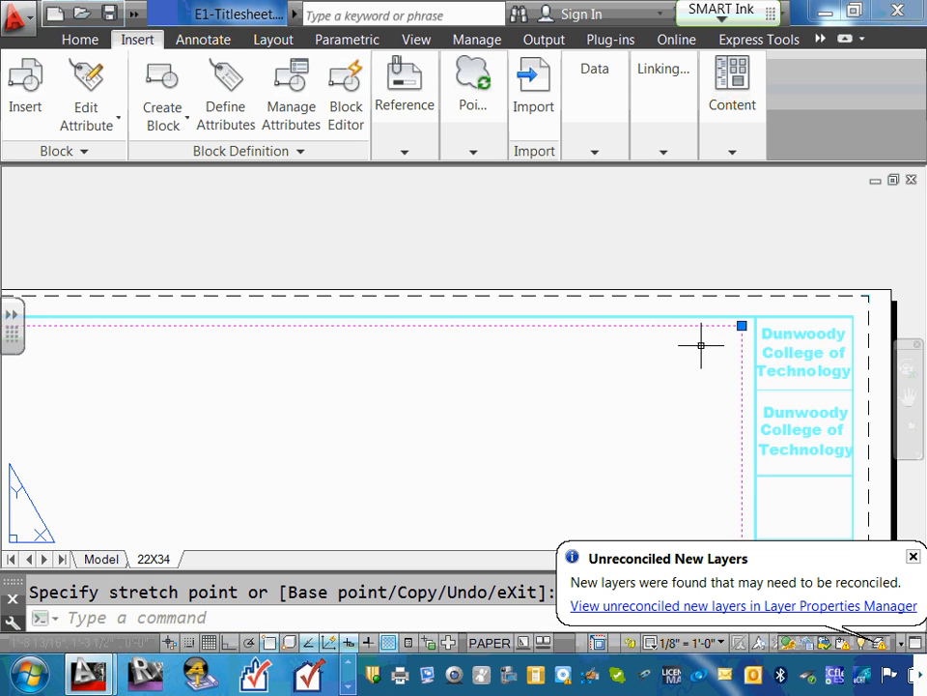
key("Escape")
scroll(658, 357, "down", 2)
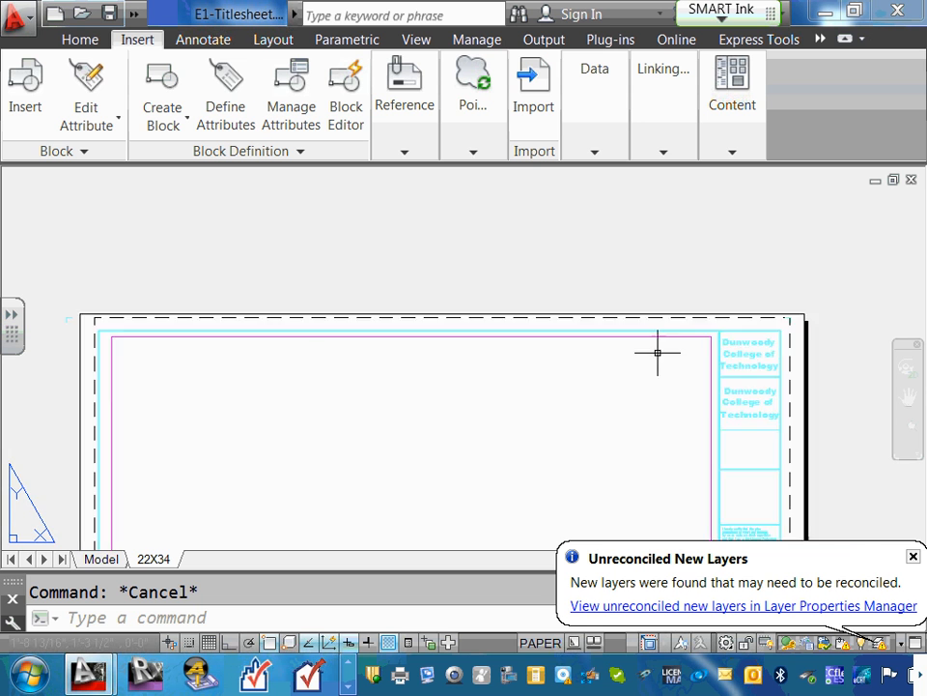
Step: Examine the resized viewport's gaps to the title block border and text column across the sheet
scroll(445, 399, "down", 2)
middle_click_drag(446, 399, 451, 368)
scroll(729, 309, "up", 5)
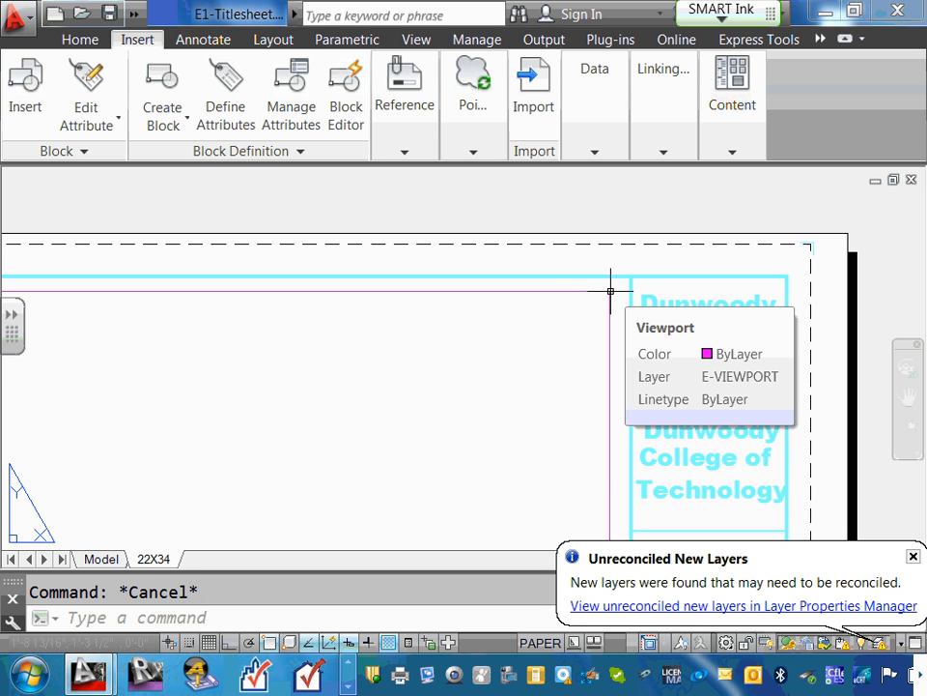
scroll(594, 292, "down", 5)
scroll(458, 411, "up", 1)
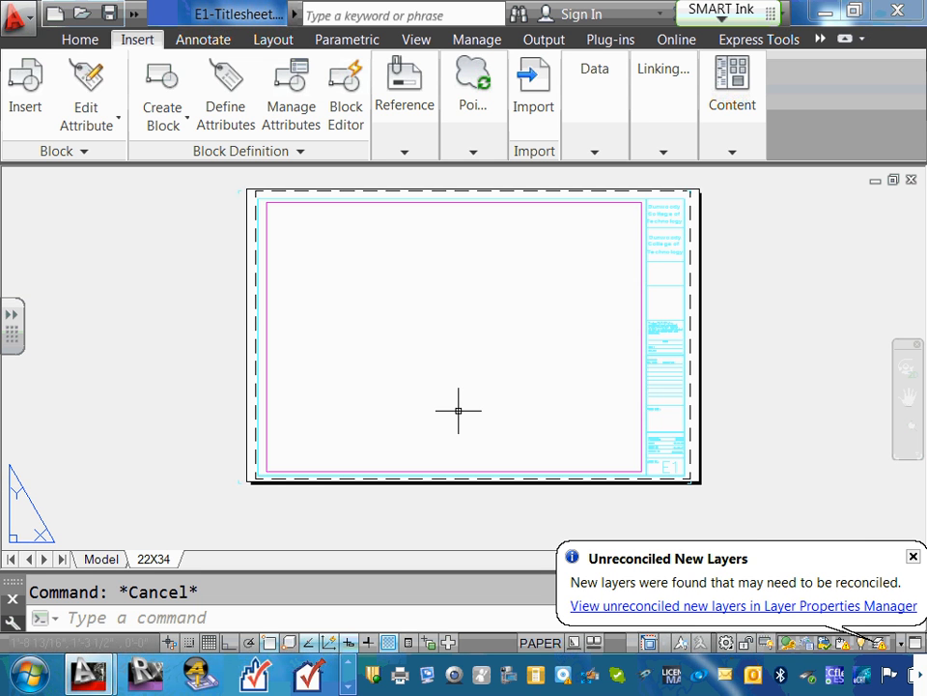
scroll(461, 403, "up", 2)
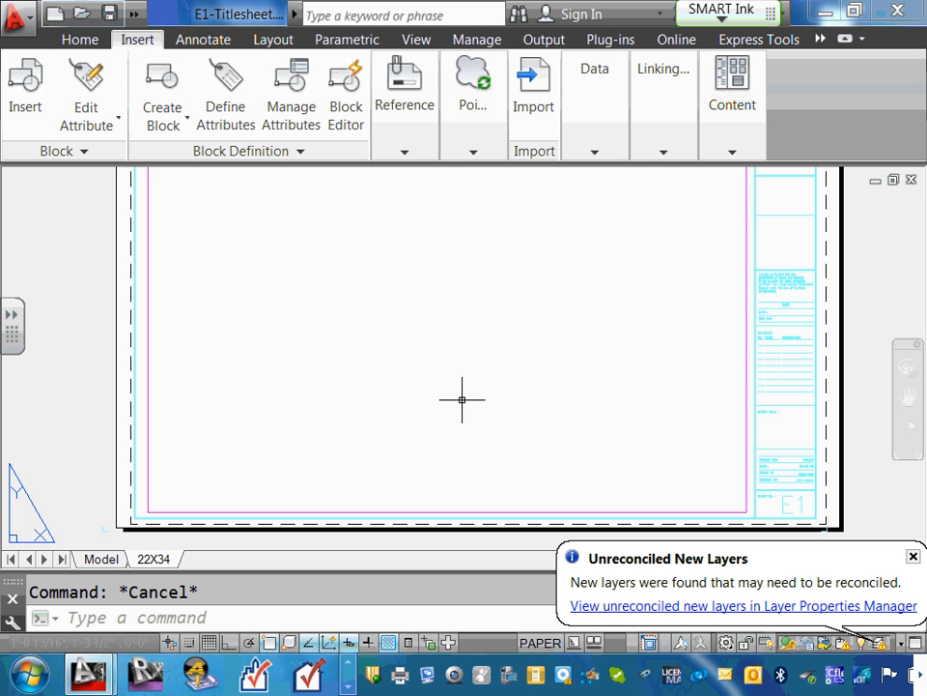
scroll(814, 273, "up", 2)
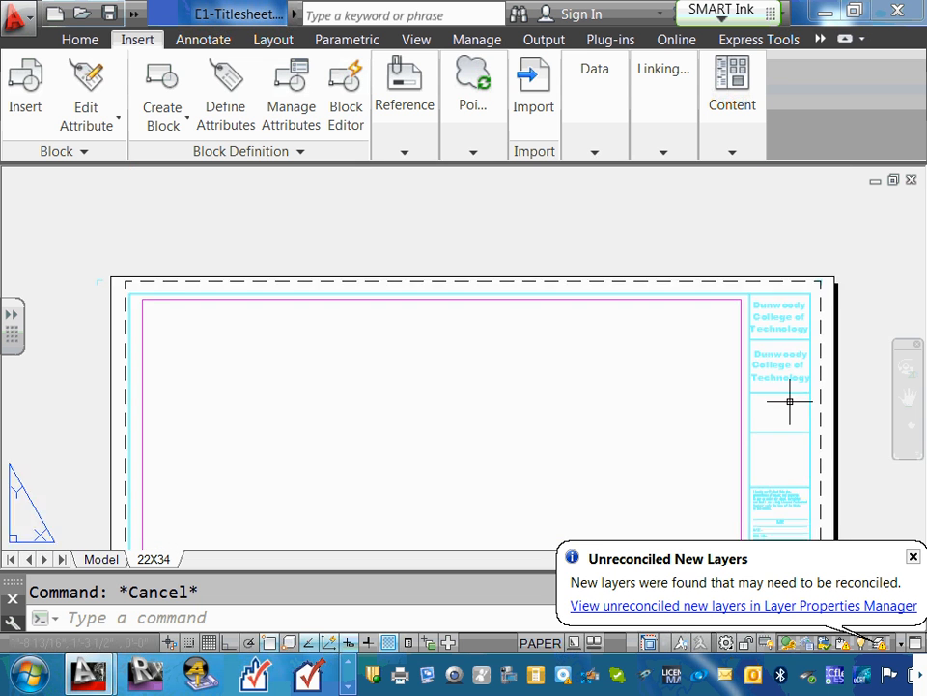
scroll(779, 296, "up", 2)
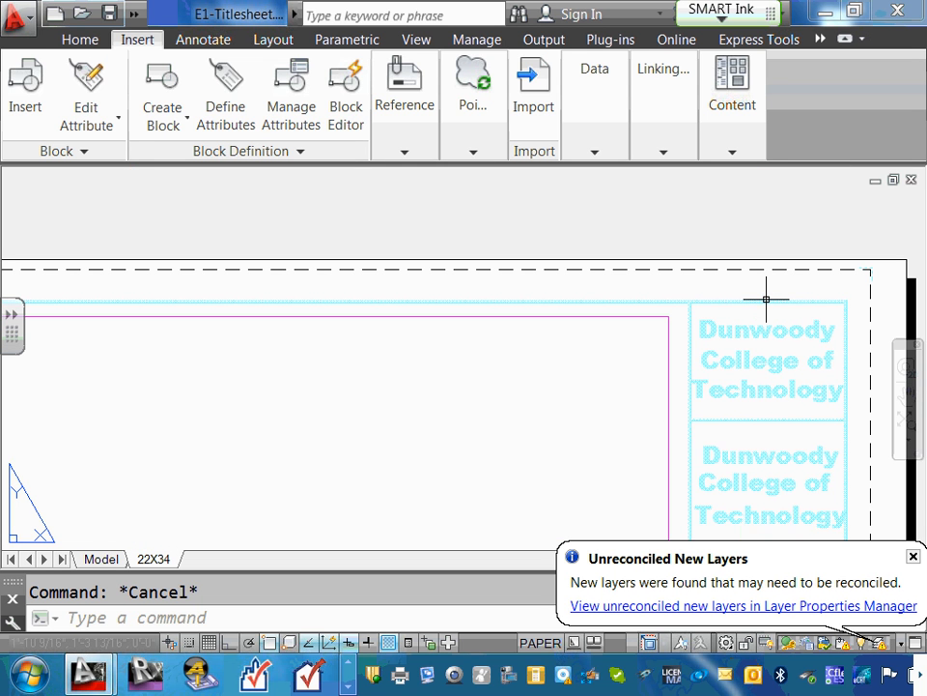
left_click(768, 303)
left_click(81, 41)
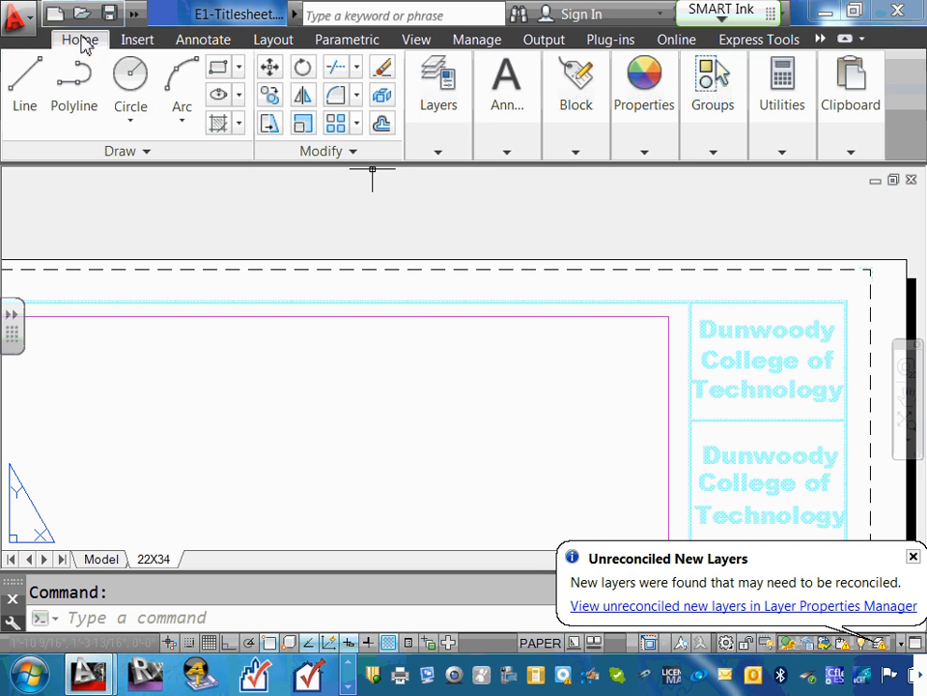
left_click(440, 154)
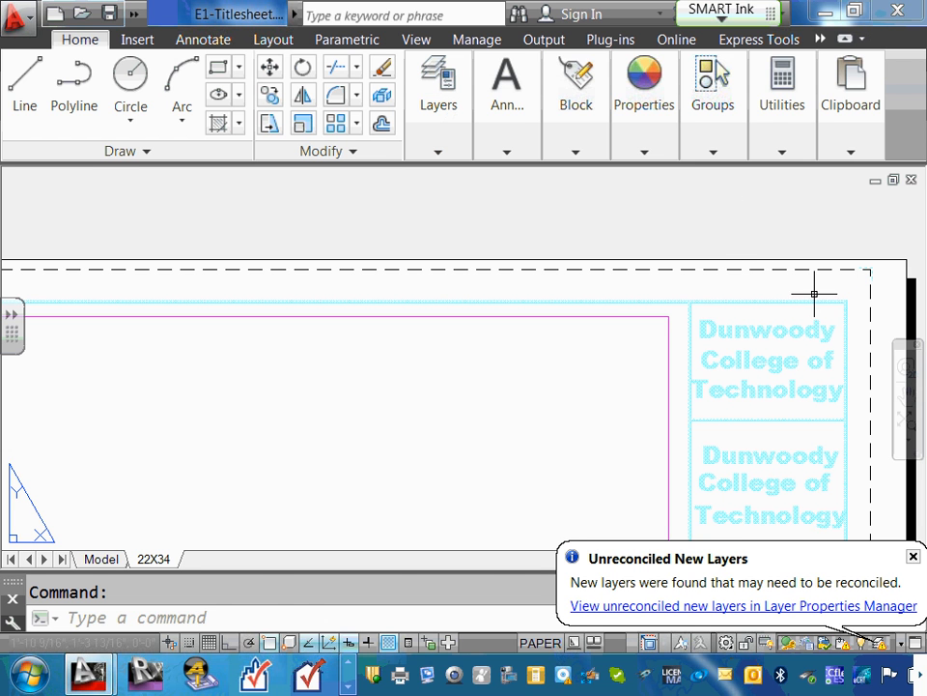
left_click(897, 287)
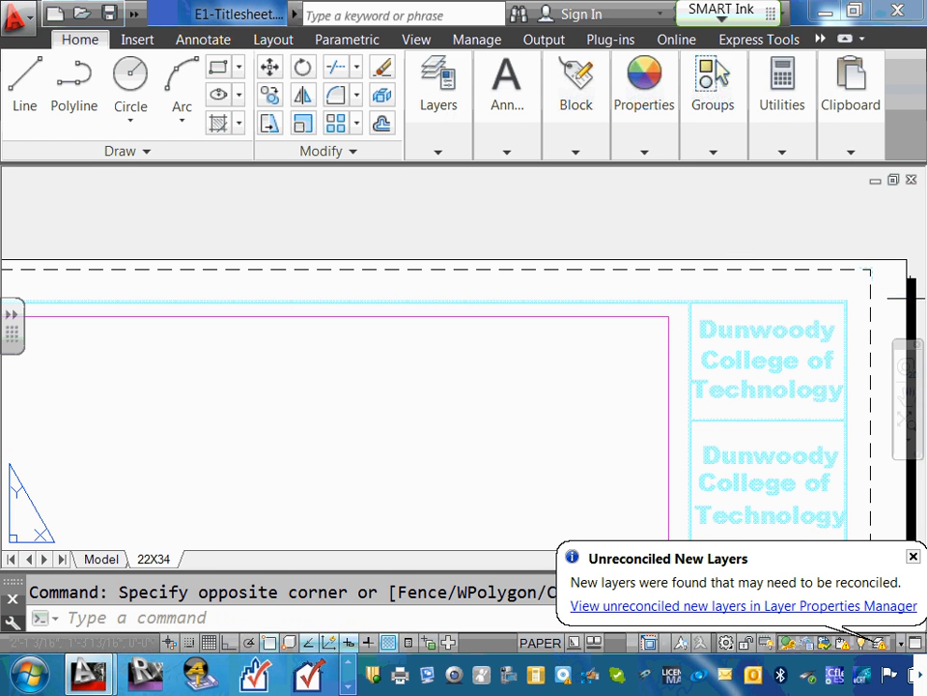
scroll(865, 245, "down", 6)
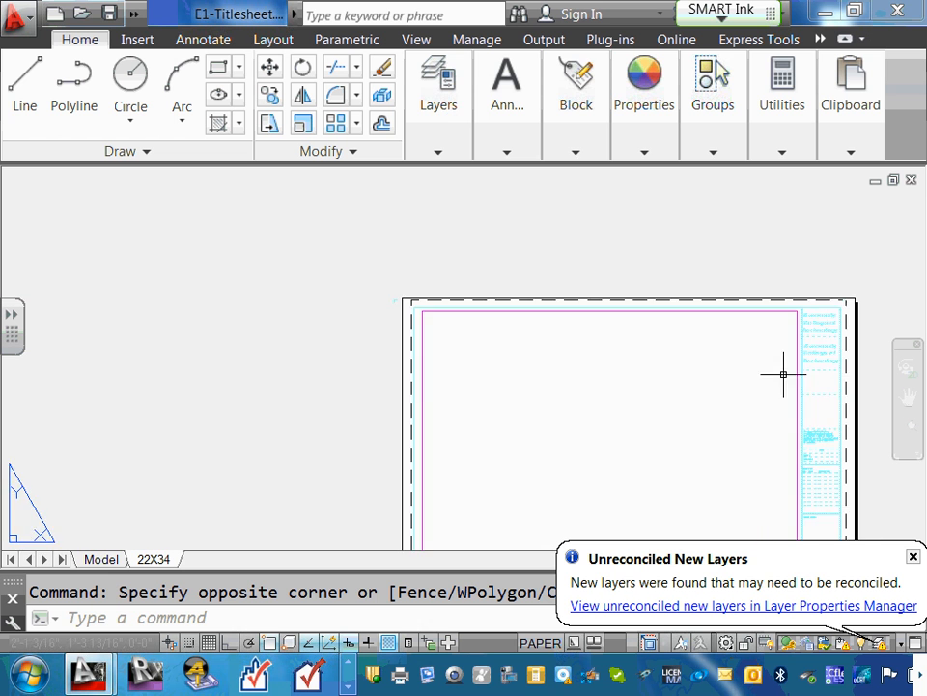
middle_click_drag(783, 373, 650, 297)
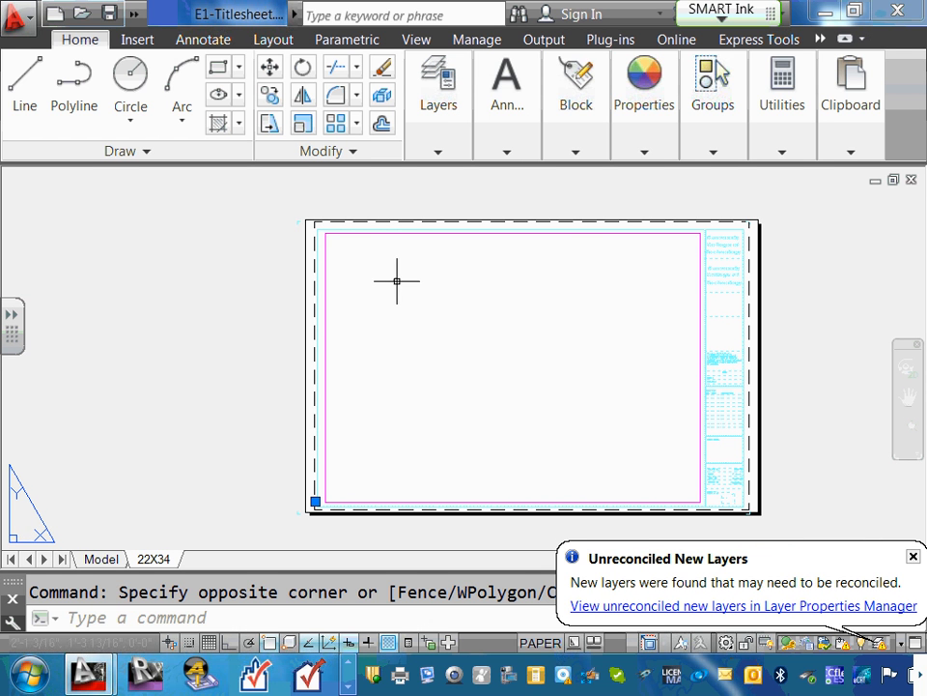
Step: Open the list of unreconciled new layers and reconcile the new cyan layer that came with the title block reference
left_click(663, 610)
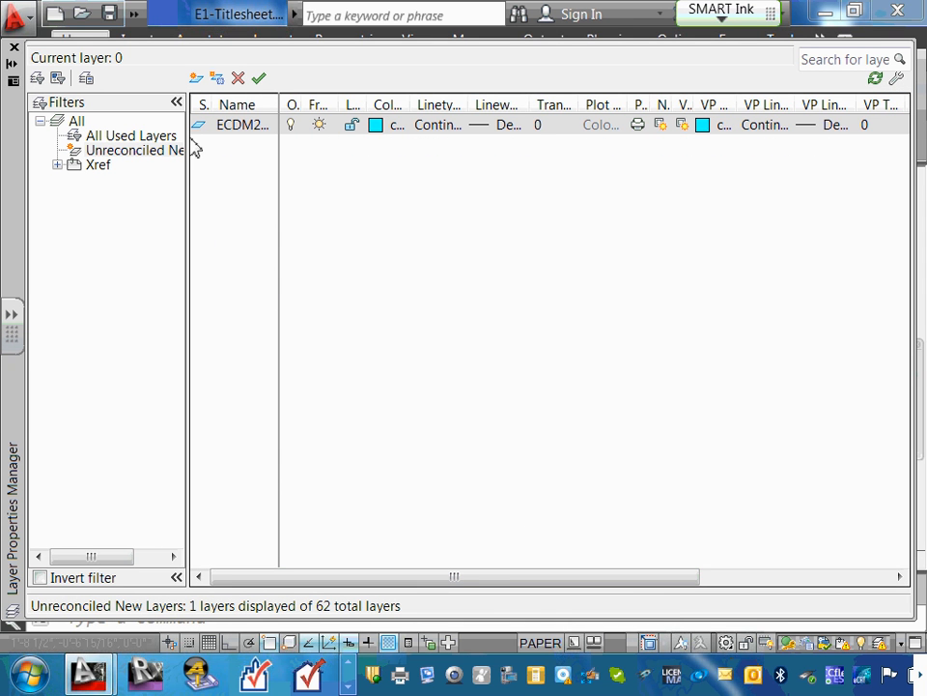
right_click(446, 134)
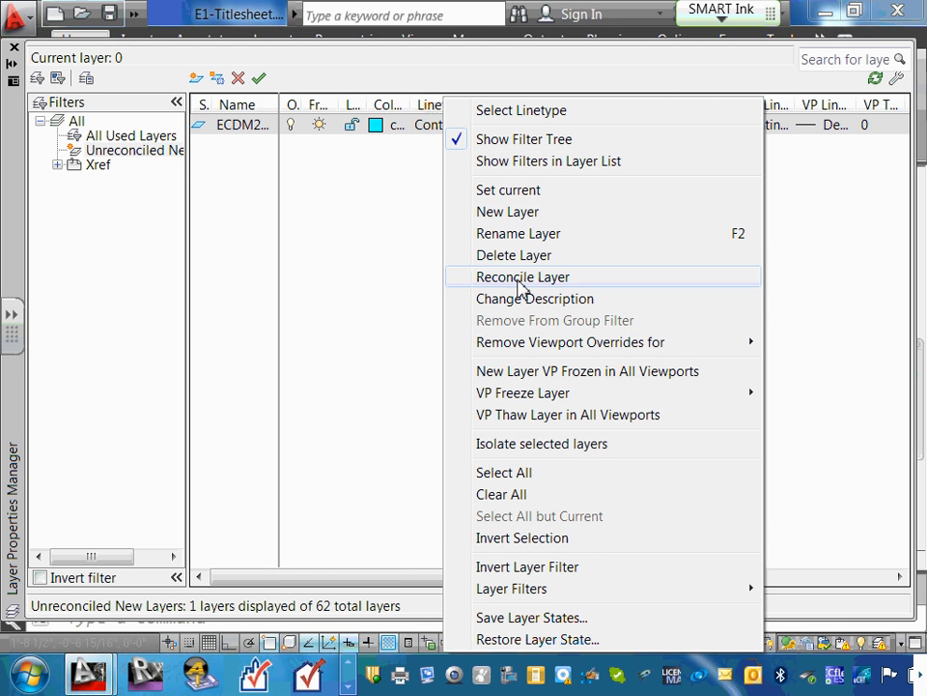
left_click(522, 277)
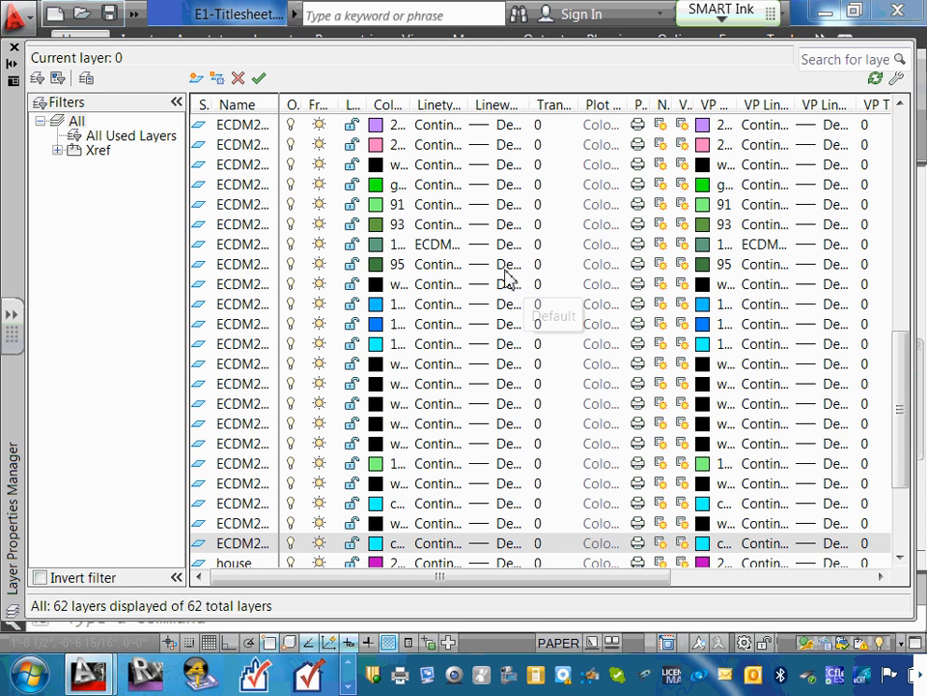
Step: Expand the Xref layer filter, compare the All Used Layers and All filters, and close the layer manager
left_click(58, 151)
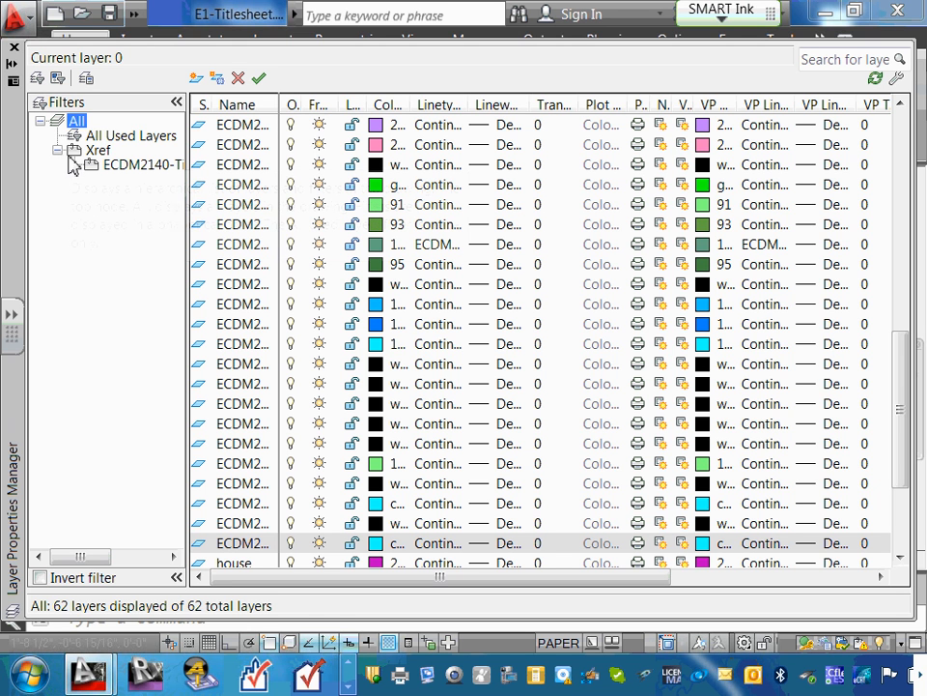
left_click(124, 138)
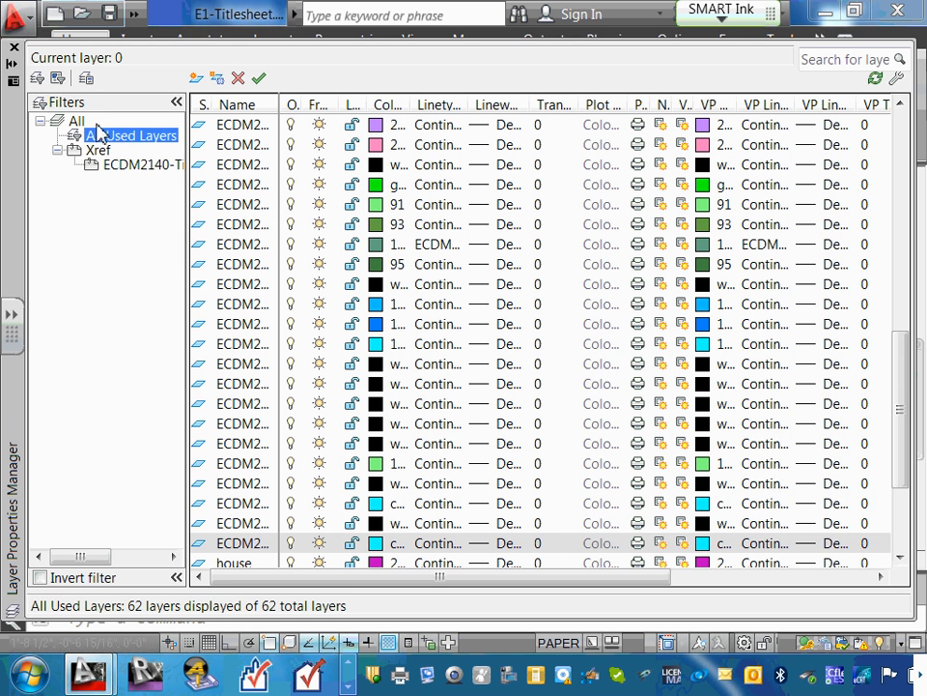
left_click(78, 123)
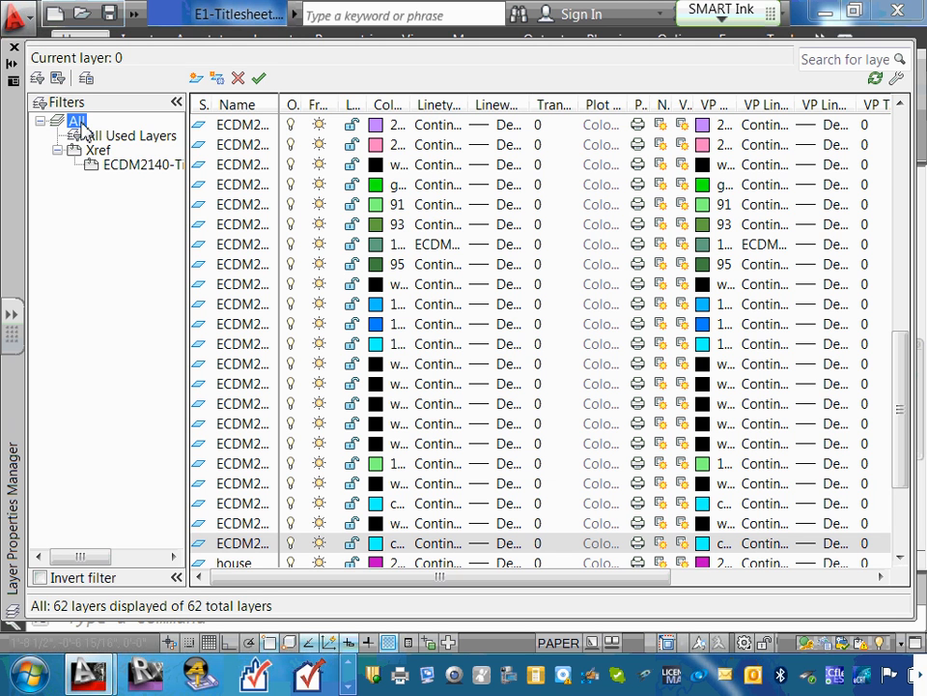
double_click(80, 123)
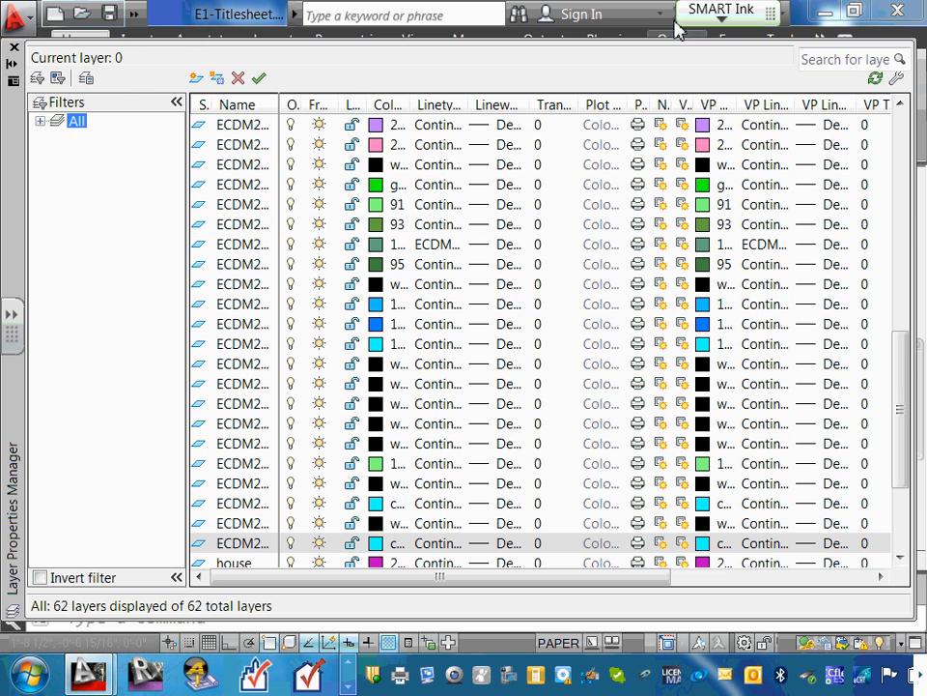
left_click(13, 48)
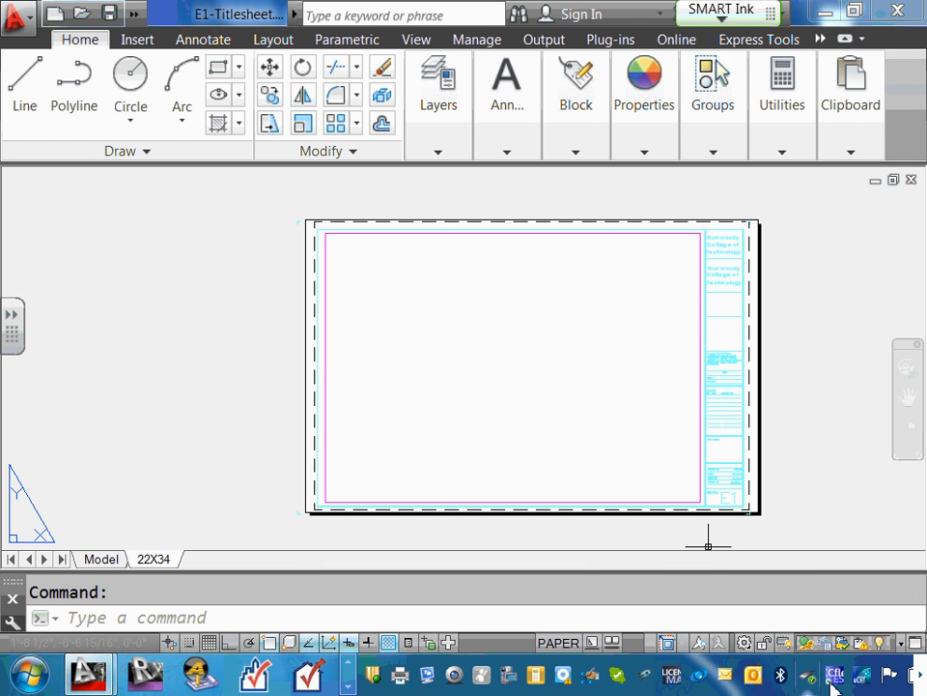
Step: Reopen the layer manager and examine the layers under the ECDM2140-Title Block-22X34-CSK Xref filter, All Used Layers and All
left_click(438, 153)
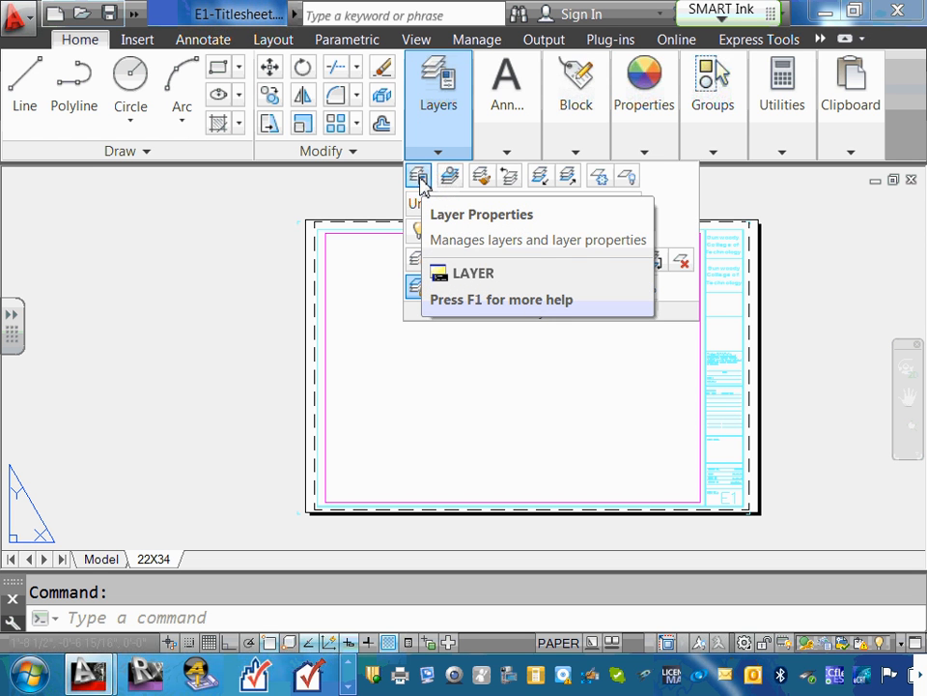
left_click(419, 178)
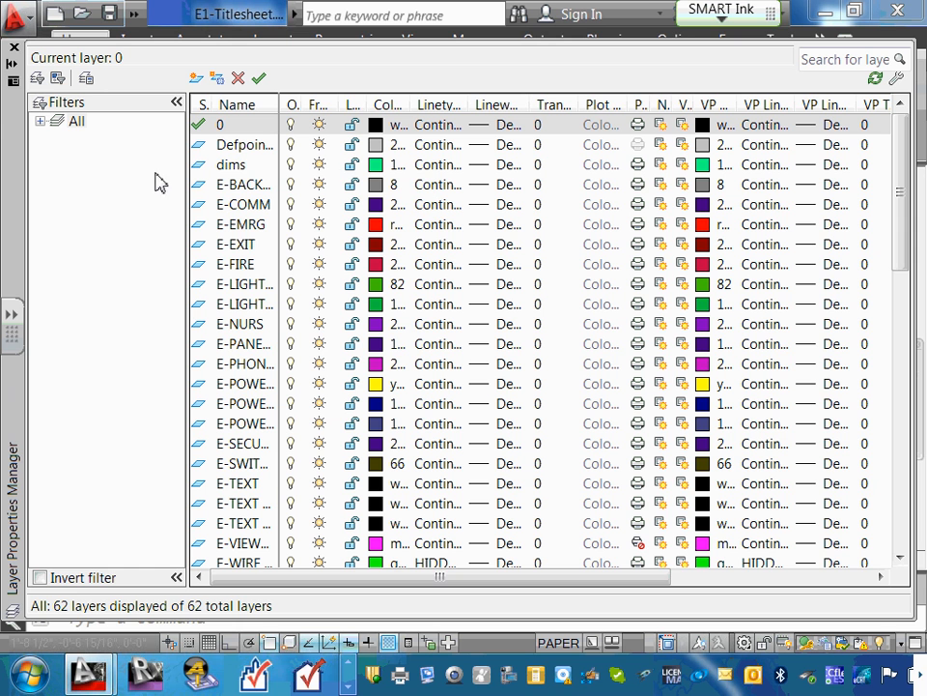
left_click(40, 123)
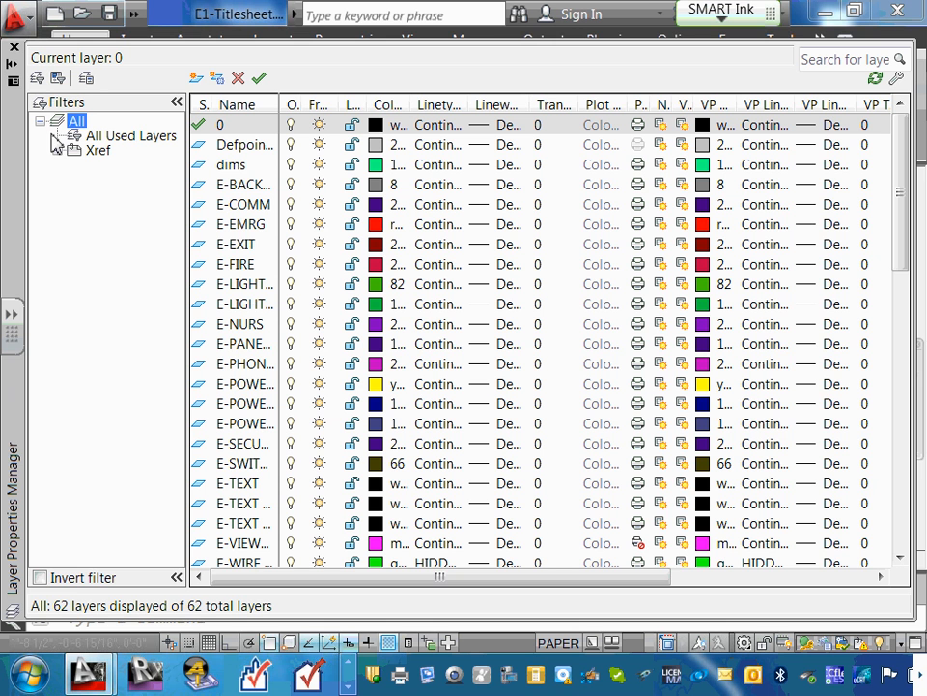
left_click(57, 151)
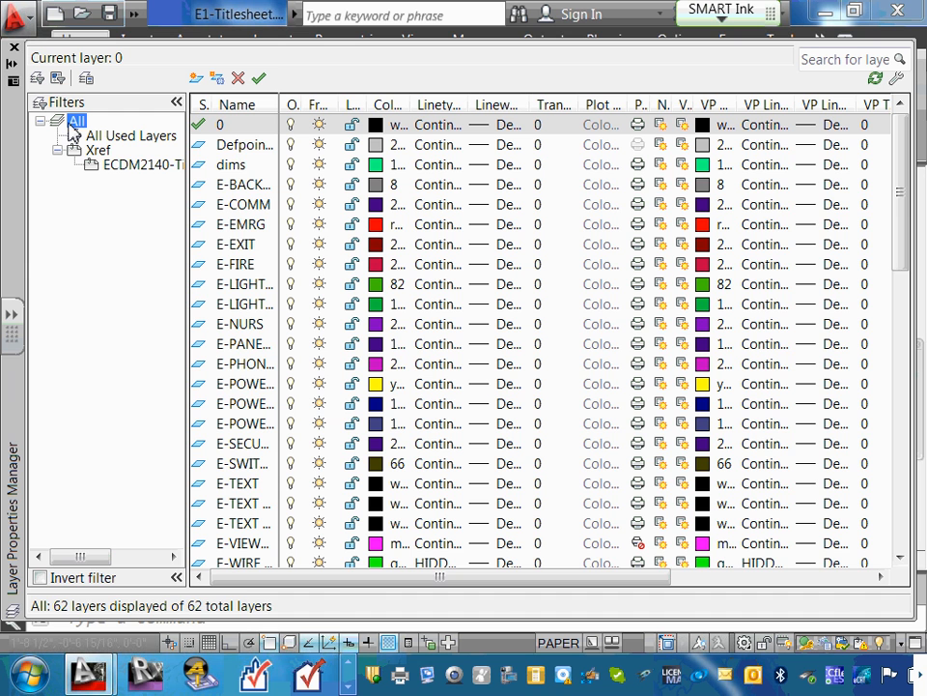
left_click(148, 168)
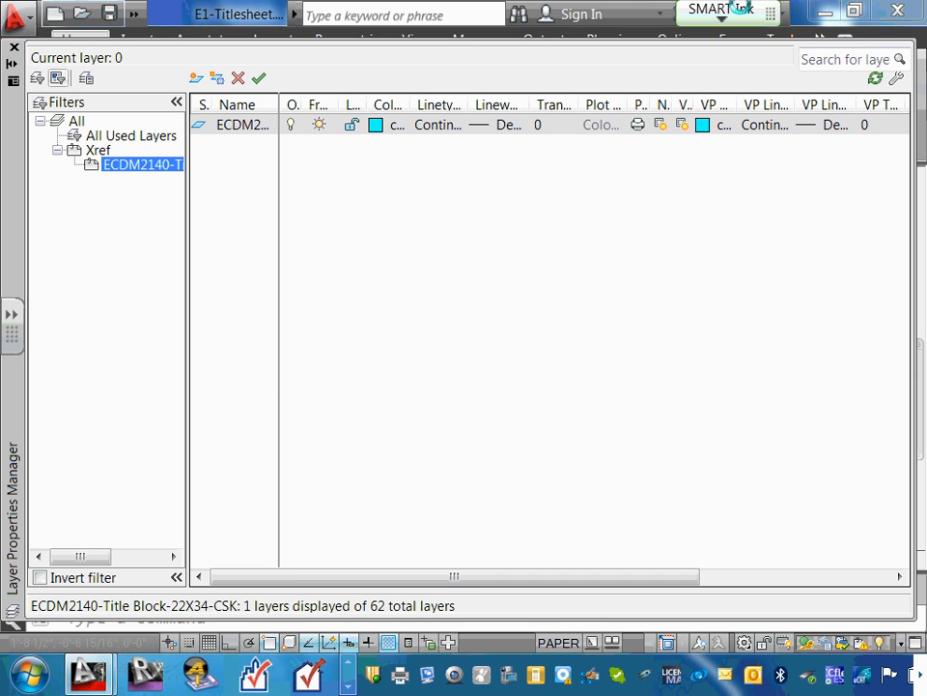
left_click(118, 138)
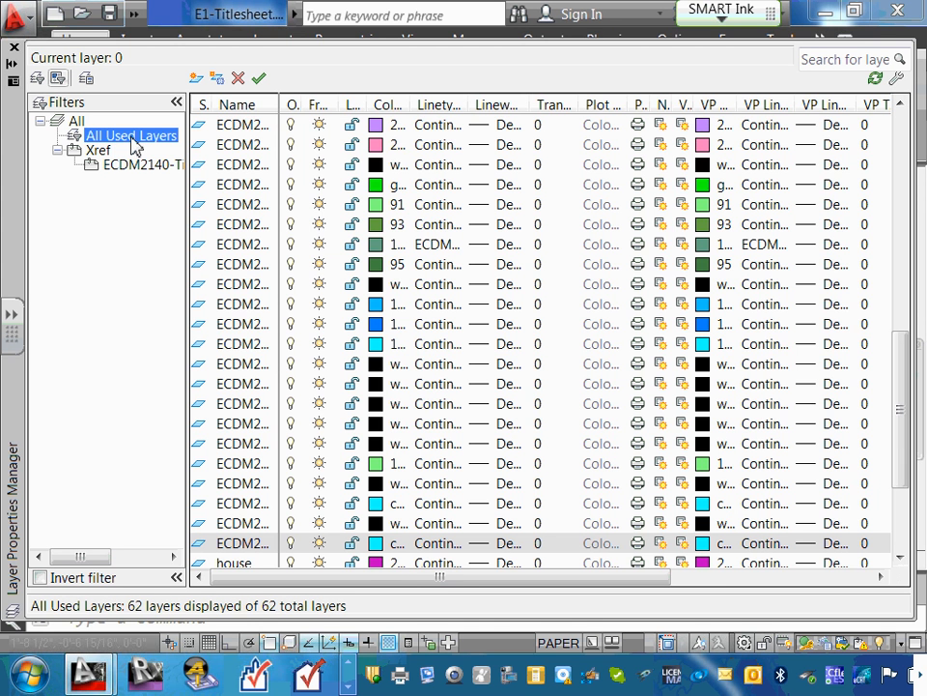
left_click(75, 121)
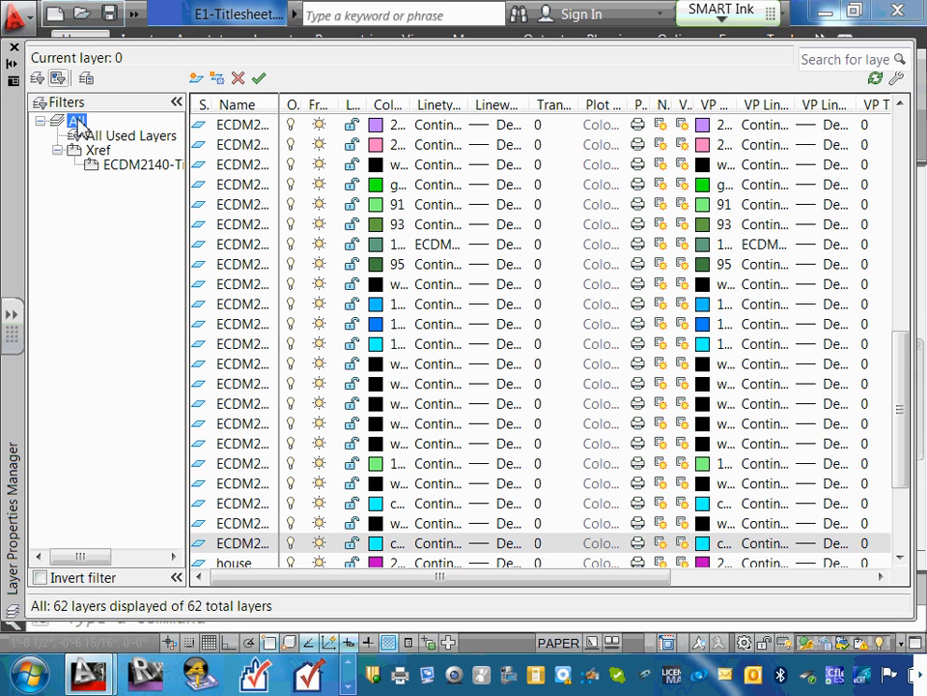
left_click(14, 46)
scroll(729, 308, "up", 2)
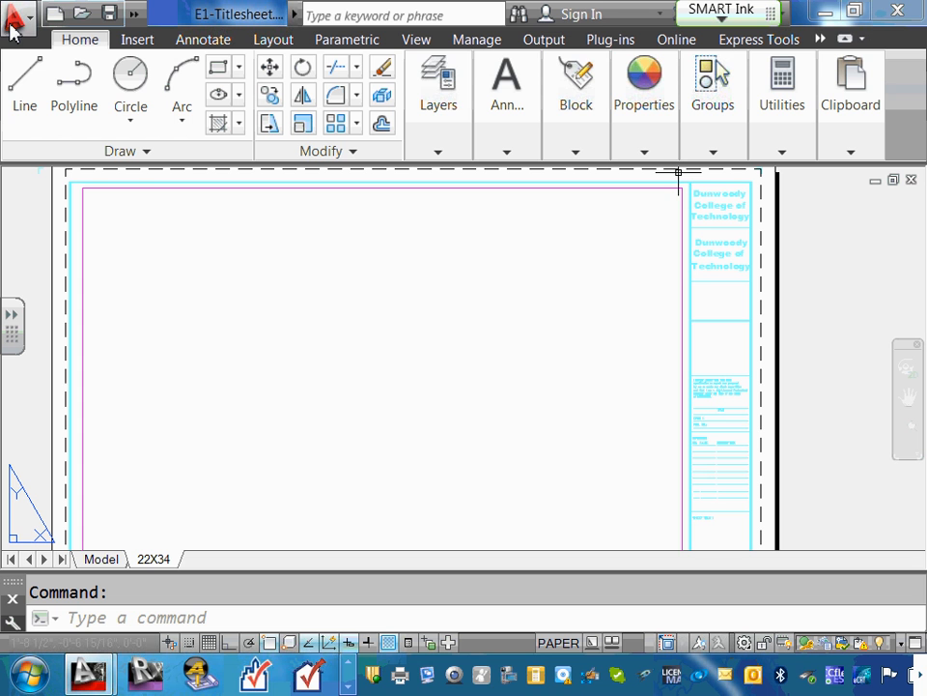
left_click(349, 665)
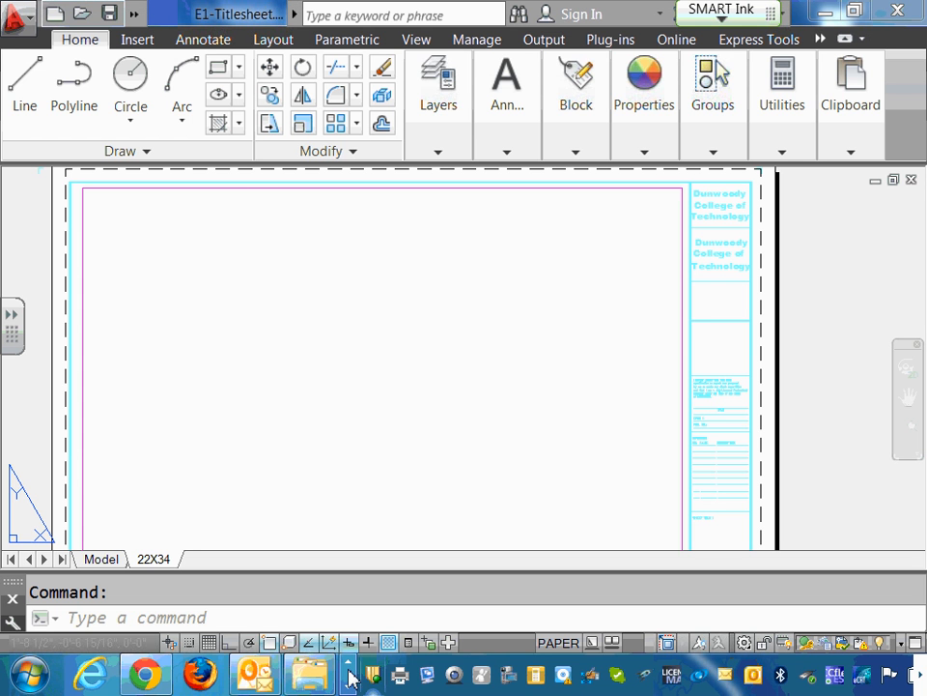
left_click(348, 686)
left_click(349, 687)
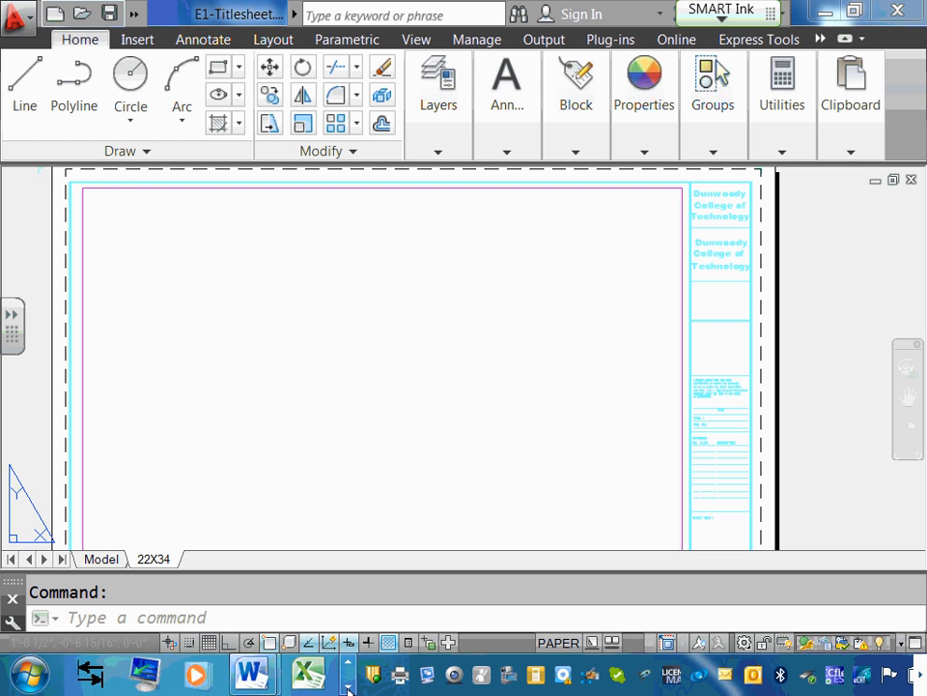
left_click(349, 687)
left_click(203, 673)
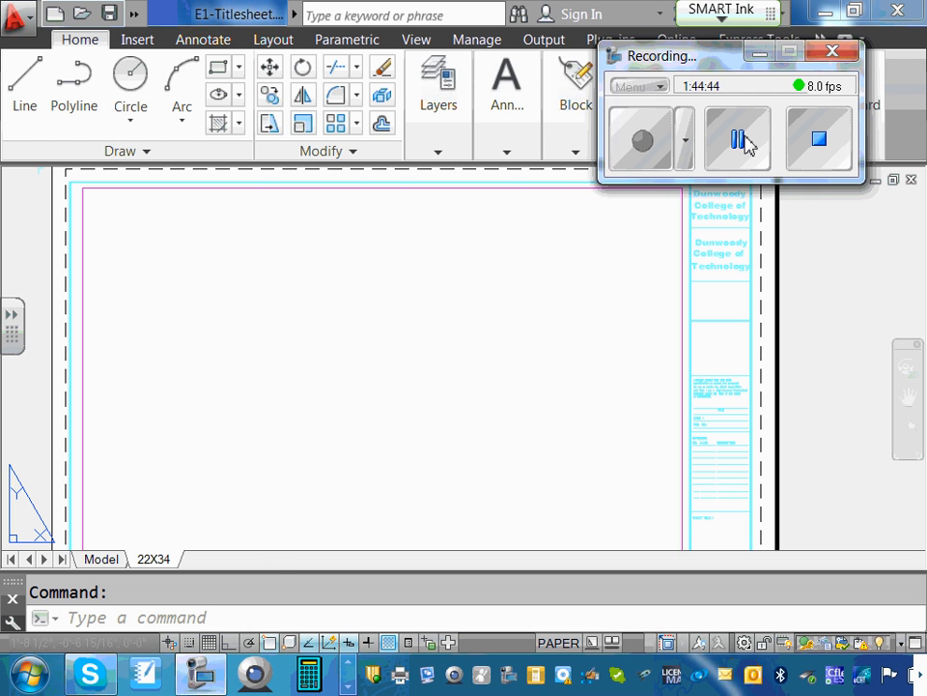